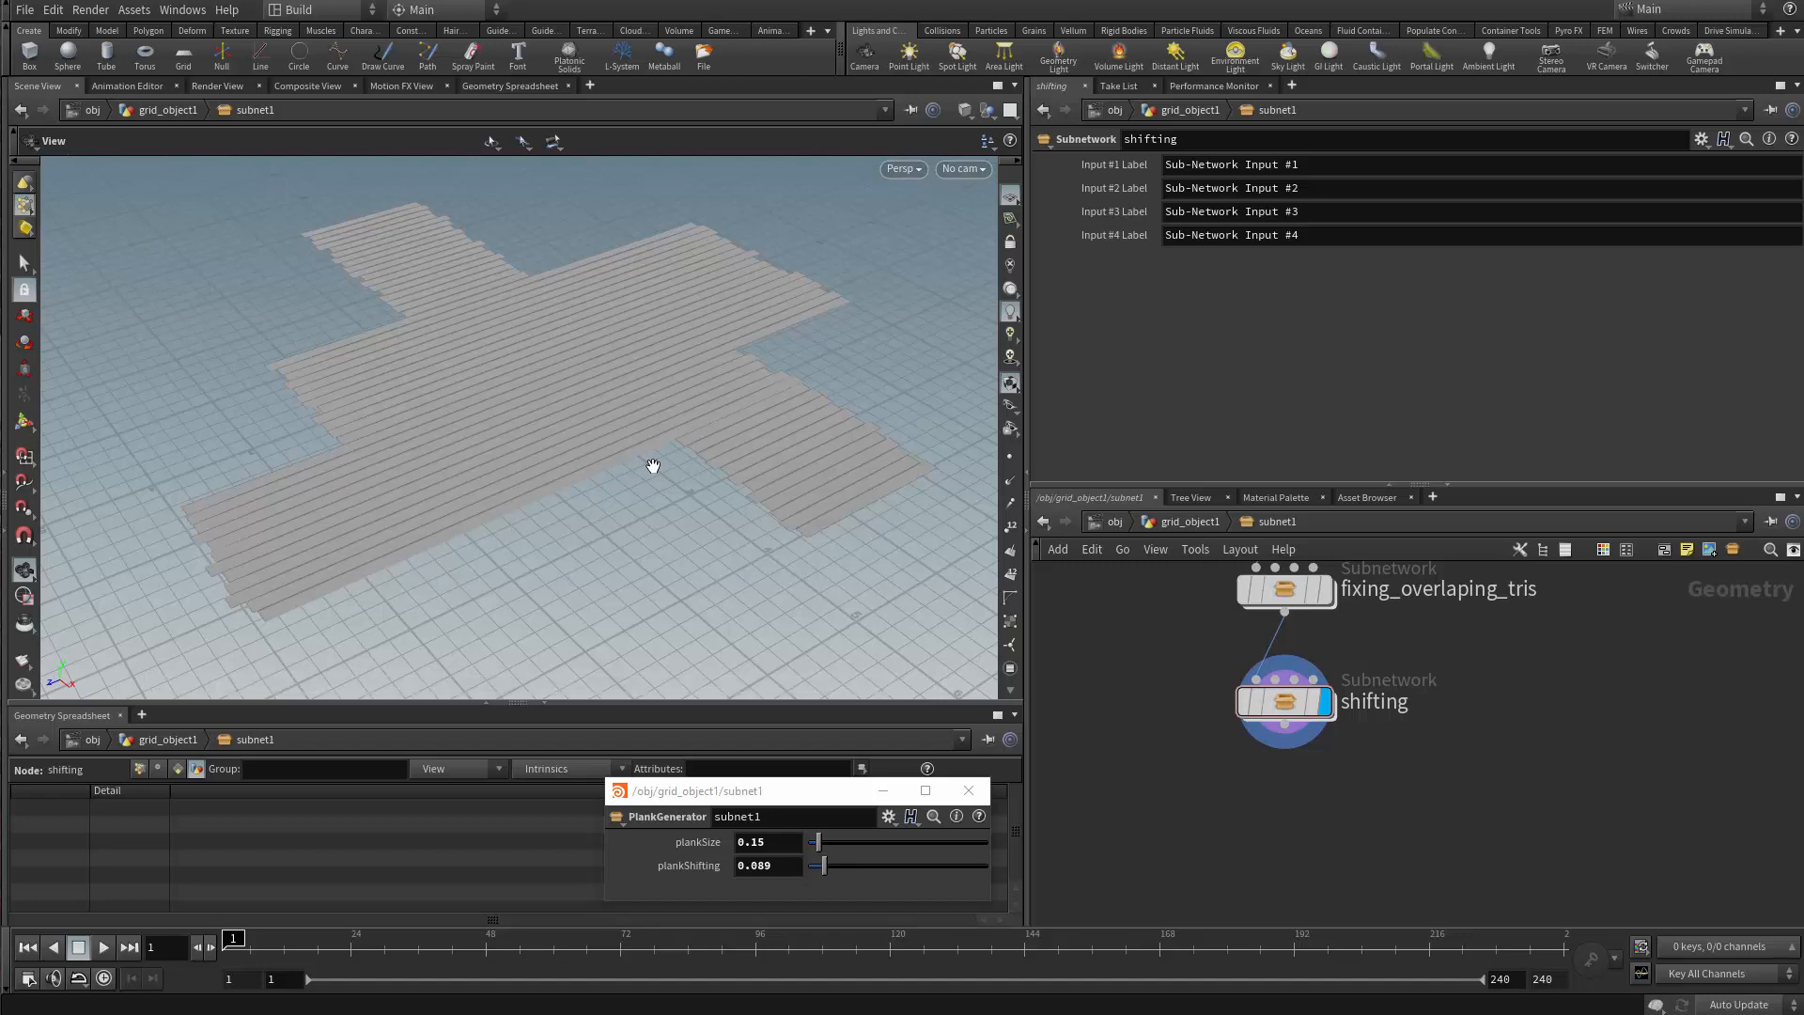
Examine the shifted plank geometry from several angles and the shifting subnetwork it comes from
left_click_drag(592, 435, 519, 460)
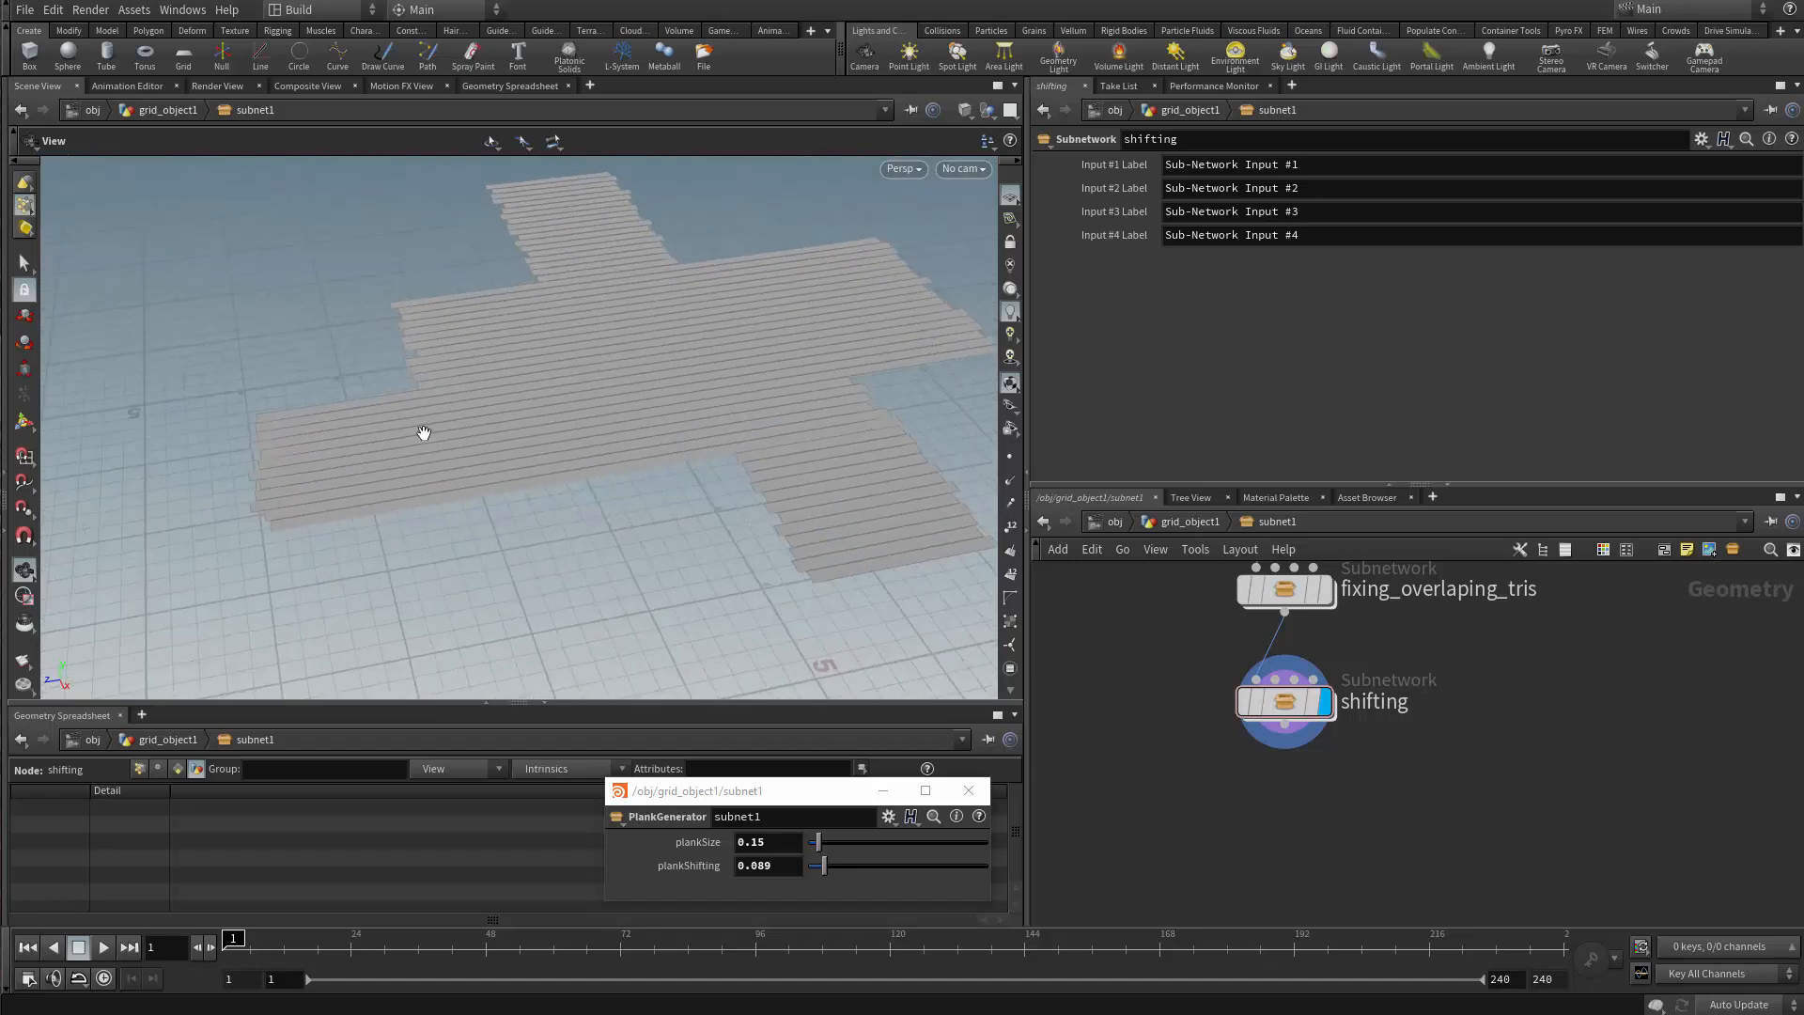
left_click_drag(562, 395, 465, 473)
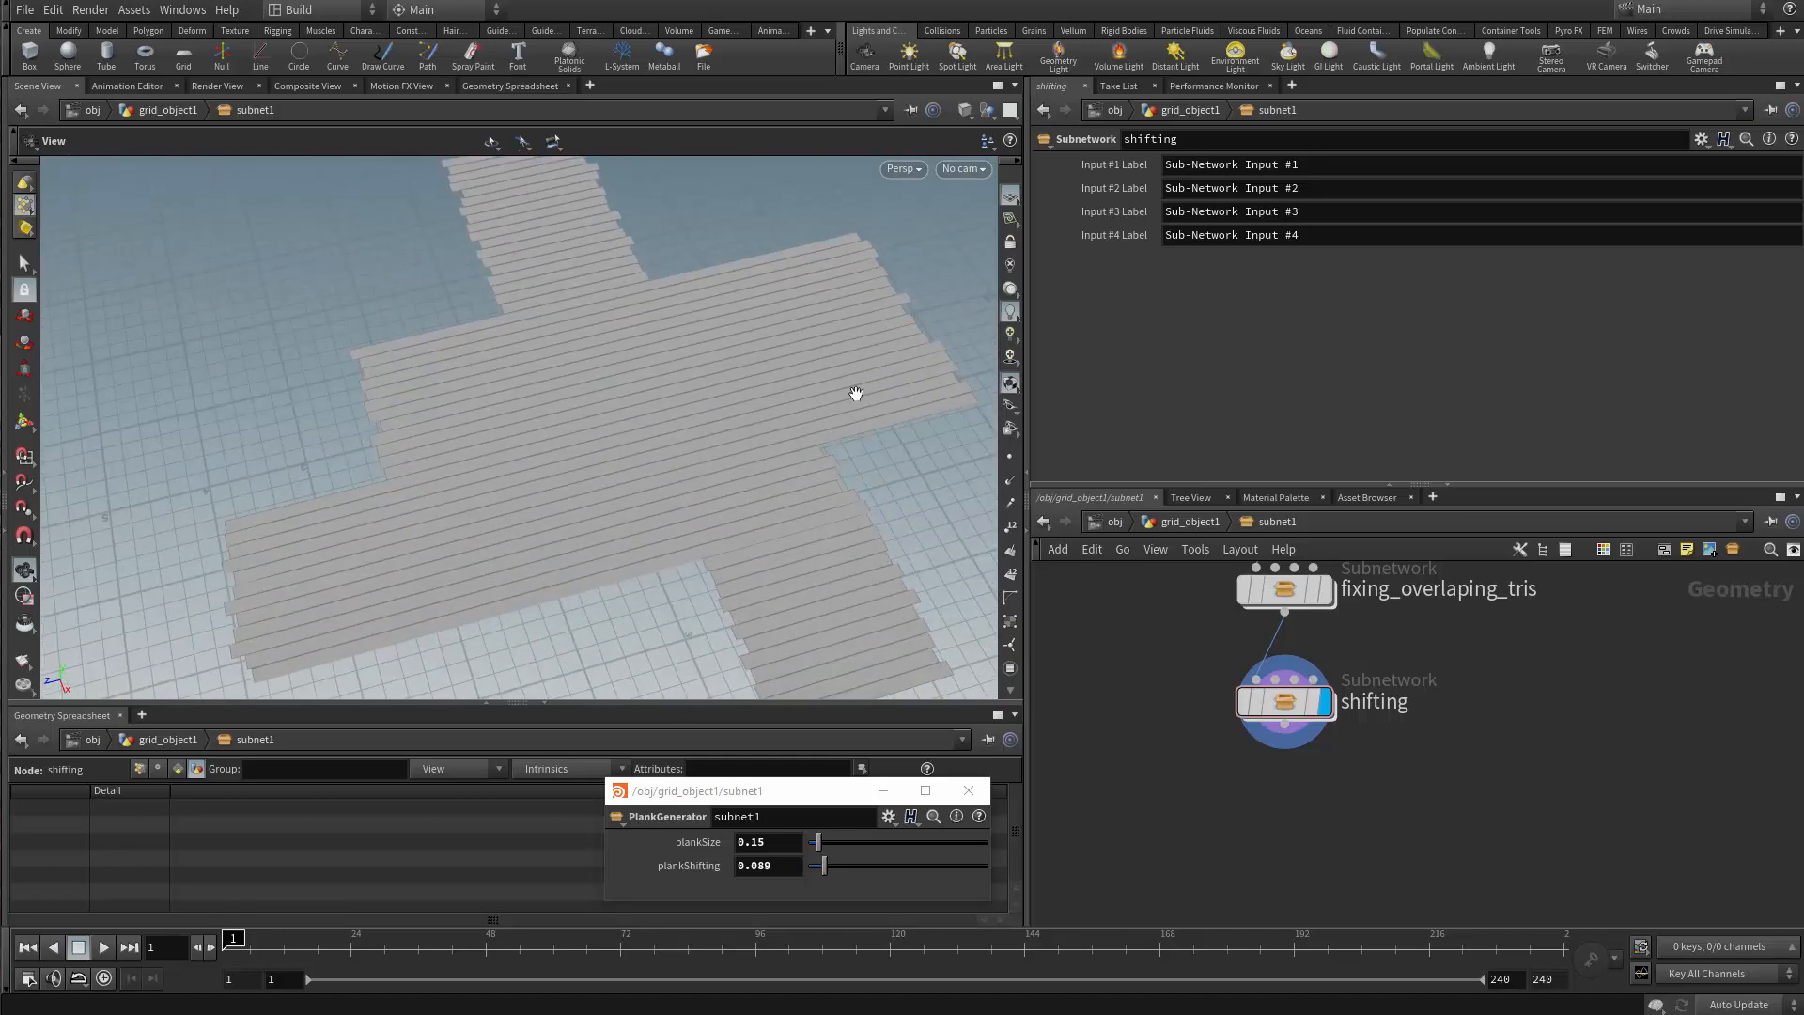
left_click_drag(853, 391, 513, 400)
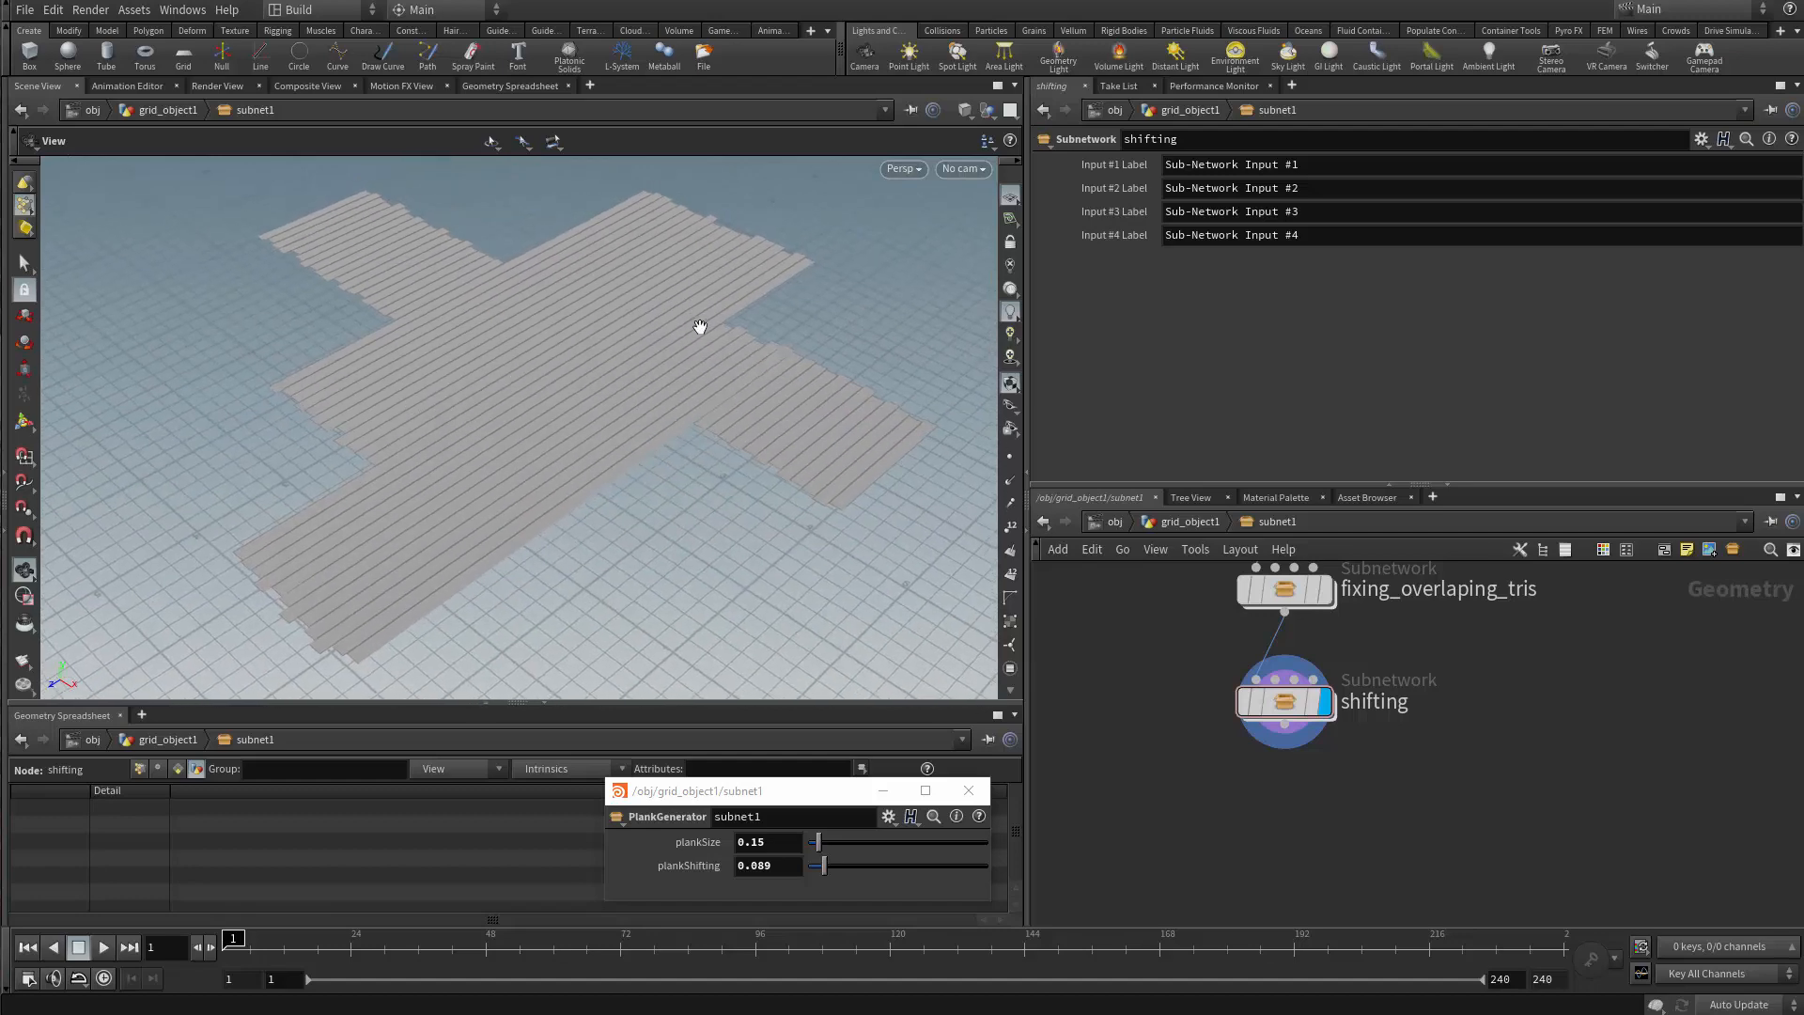
mouse_move(744, 394)
left_mouse_down()
mouse_move(675, 454)
mouse_move(600, 422)
mouse_move(790, 443)
mouse_move(748, 398)
left_mouse_up()
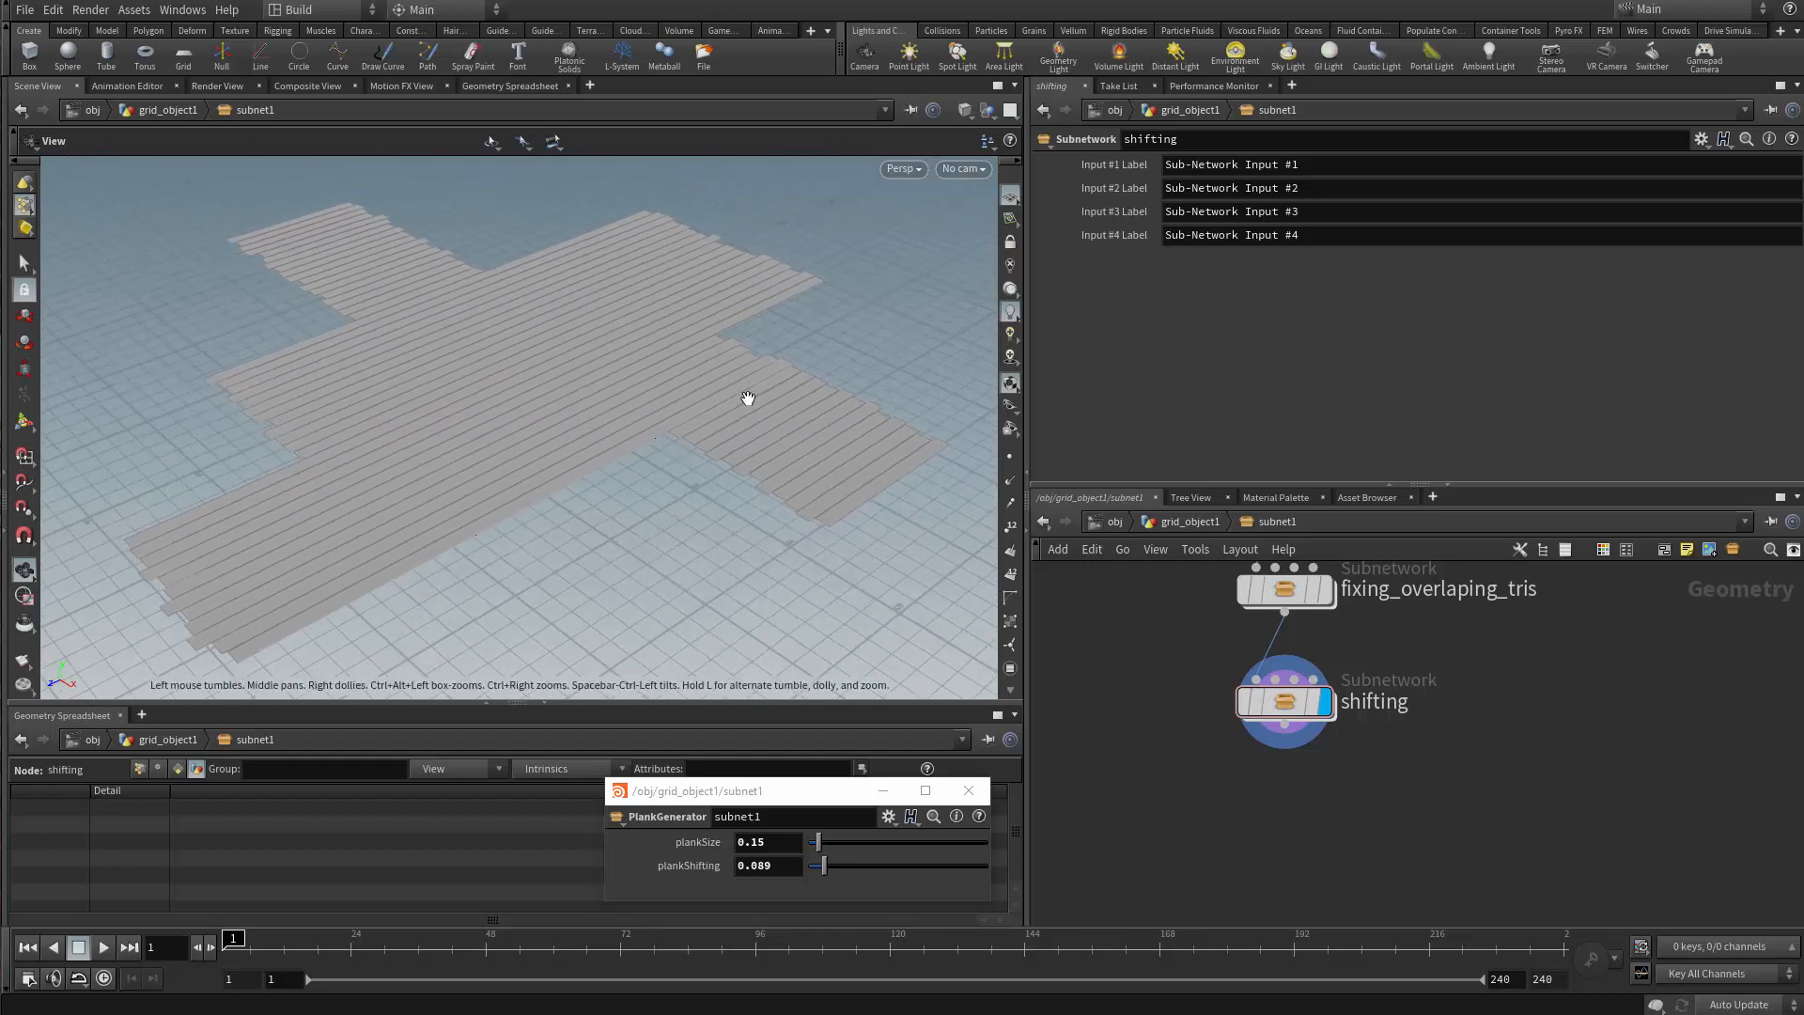
scroll(1187, 742, "up", 2)
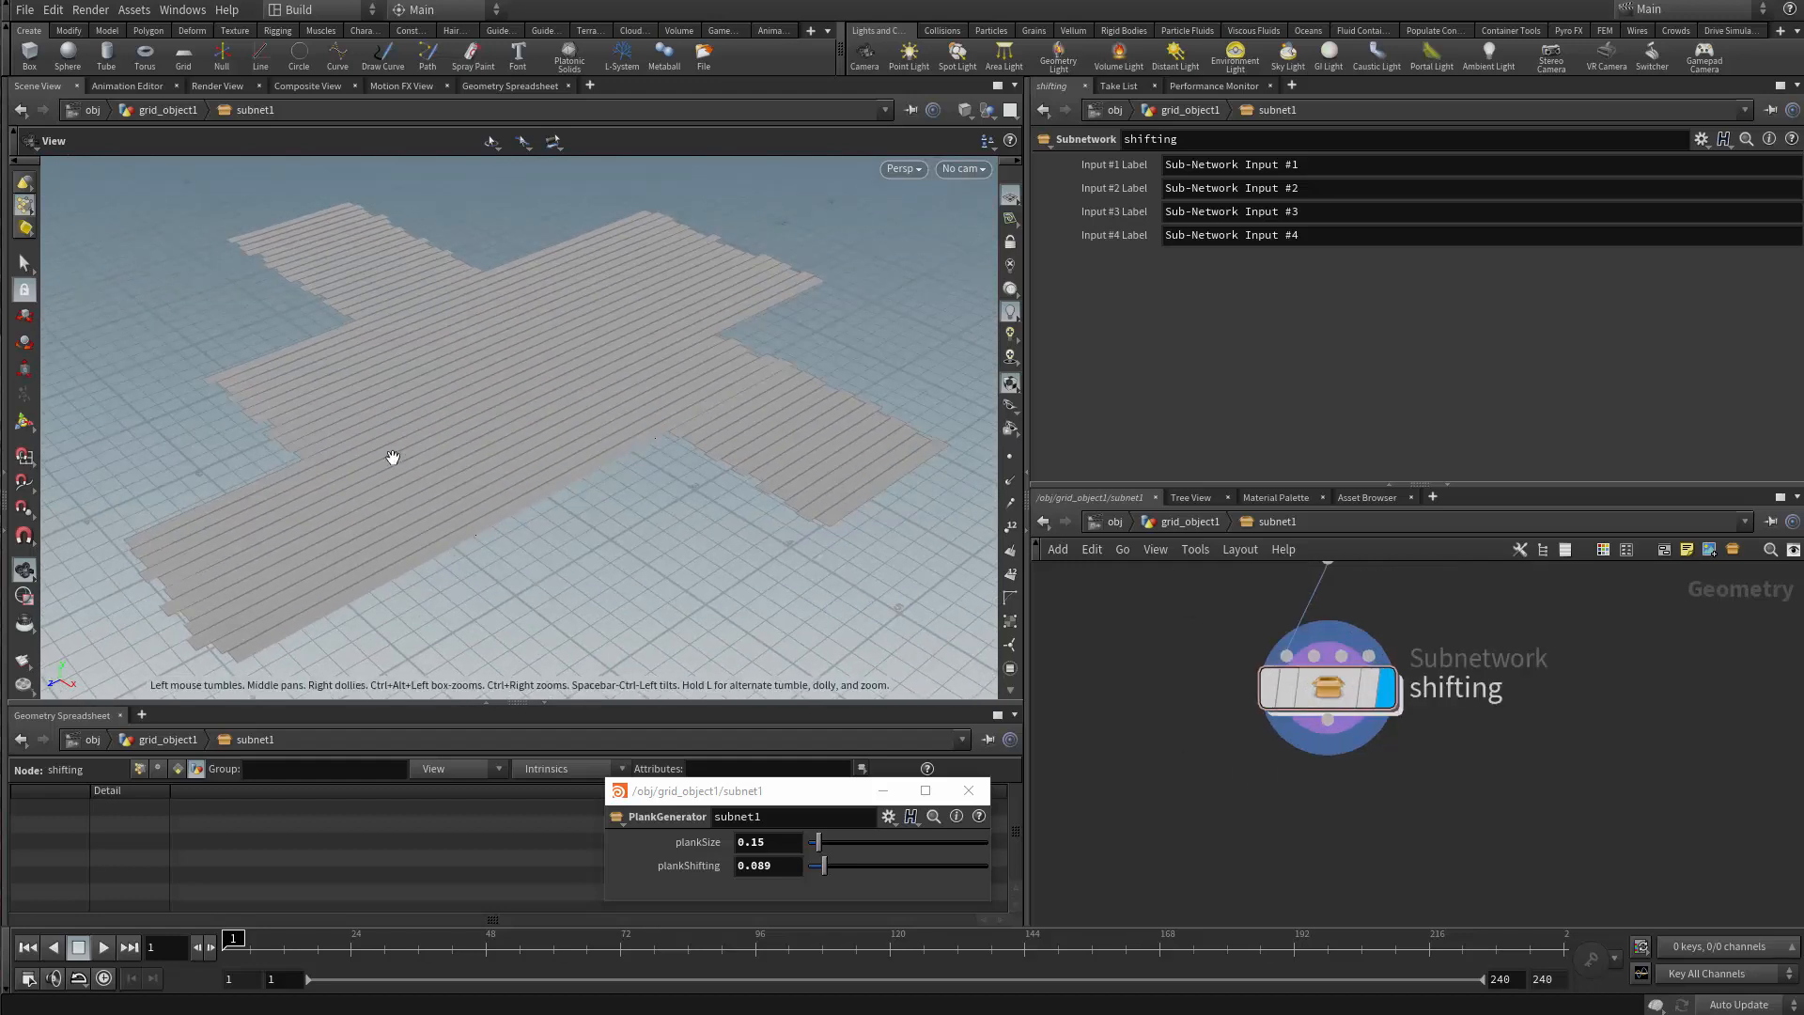
scroll(1462, 794, "up", 2)
middle_click_drag(1462, 794, 1408, 768)
scroll(1409, 768, "down", 3)
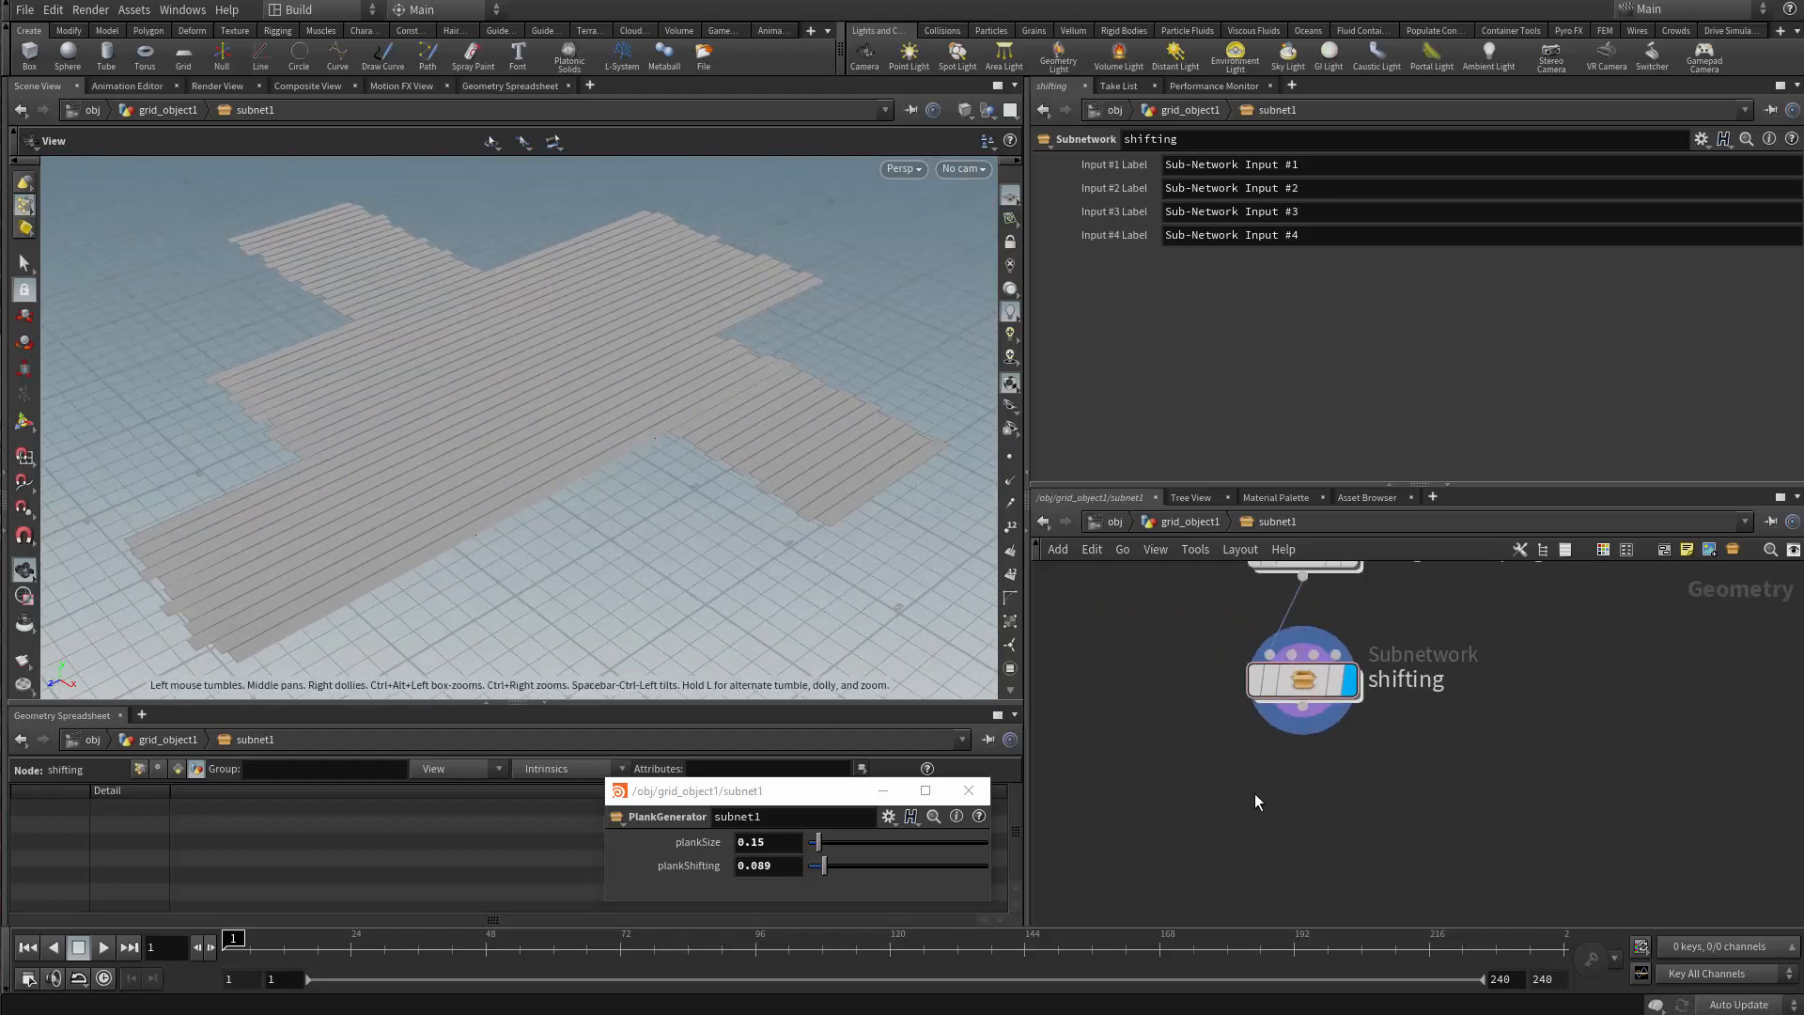
scroll(1257, 773, "up", 1)
middle_click_drag(1257, 771, 1273, 747)
key("Tab")
type("for")
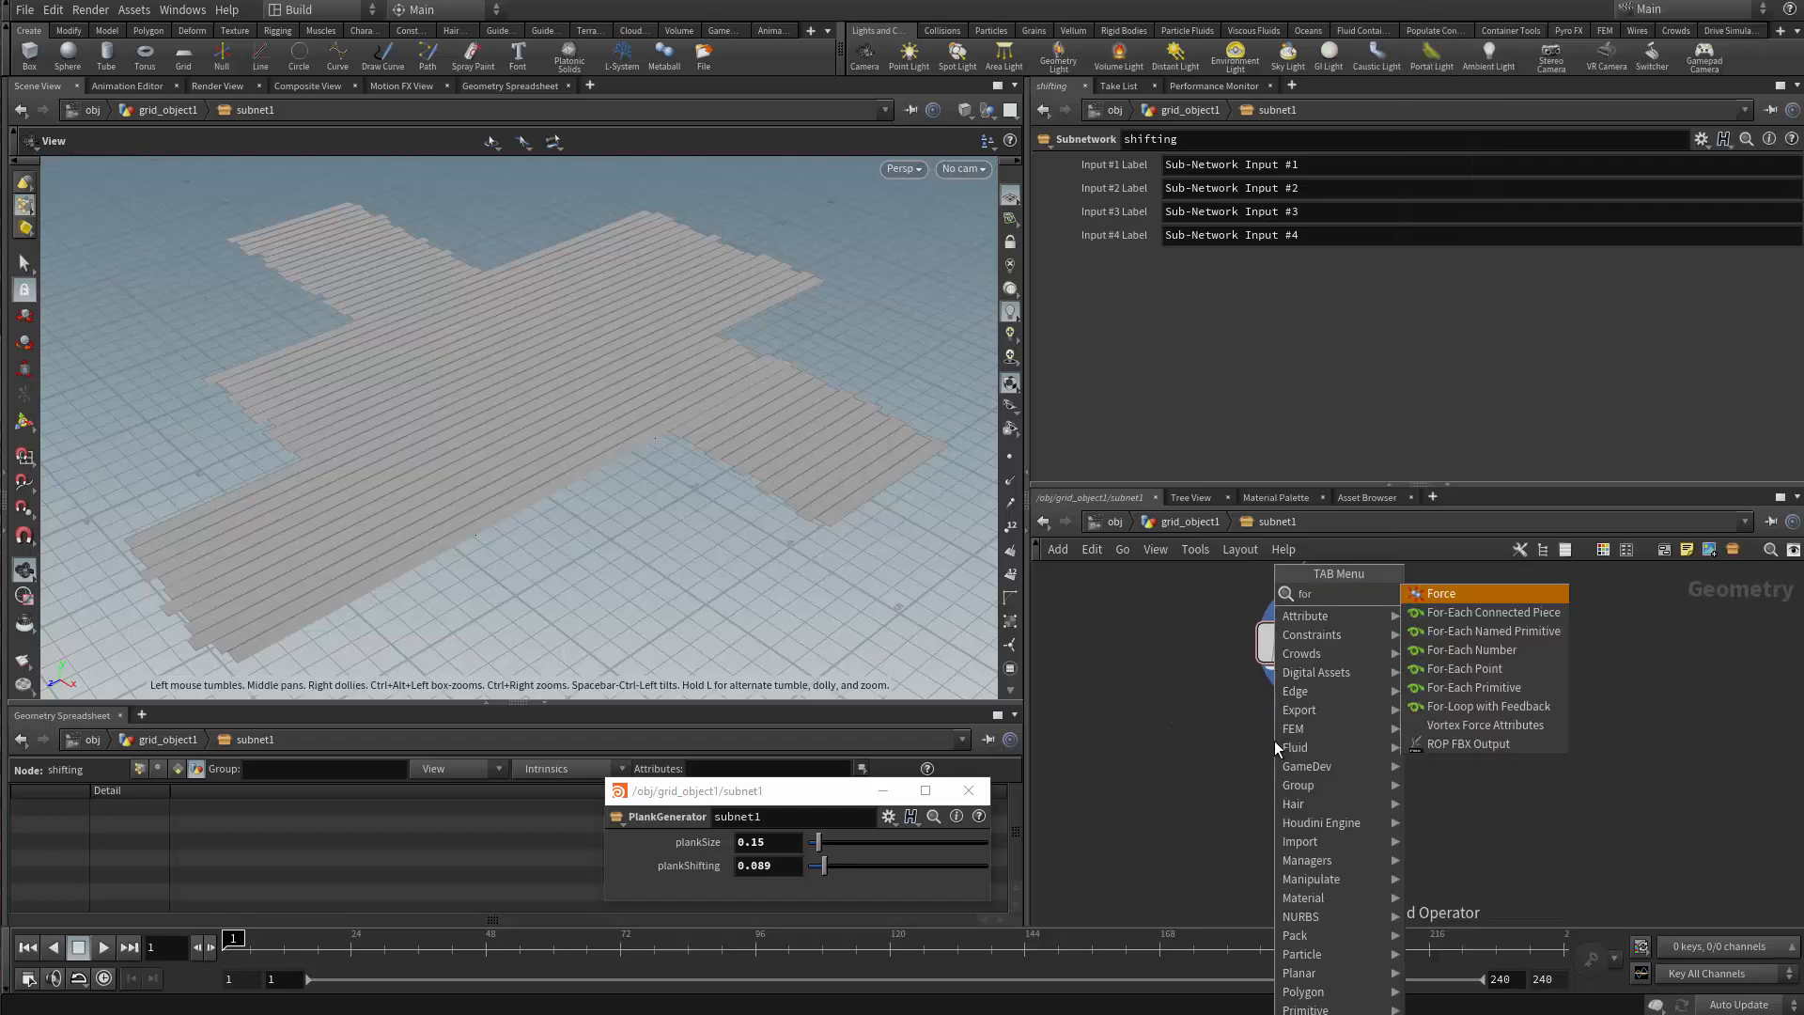
key("Down")
key("Down")
key("Down")
key("Down")
key("Down")
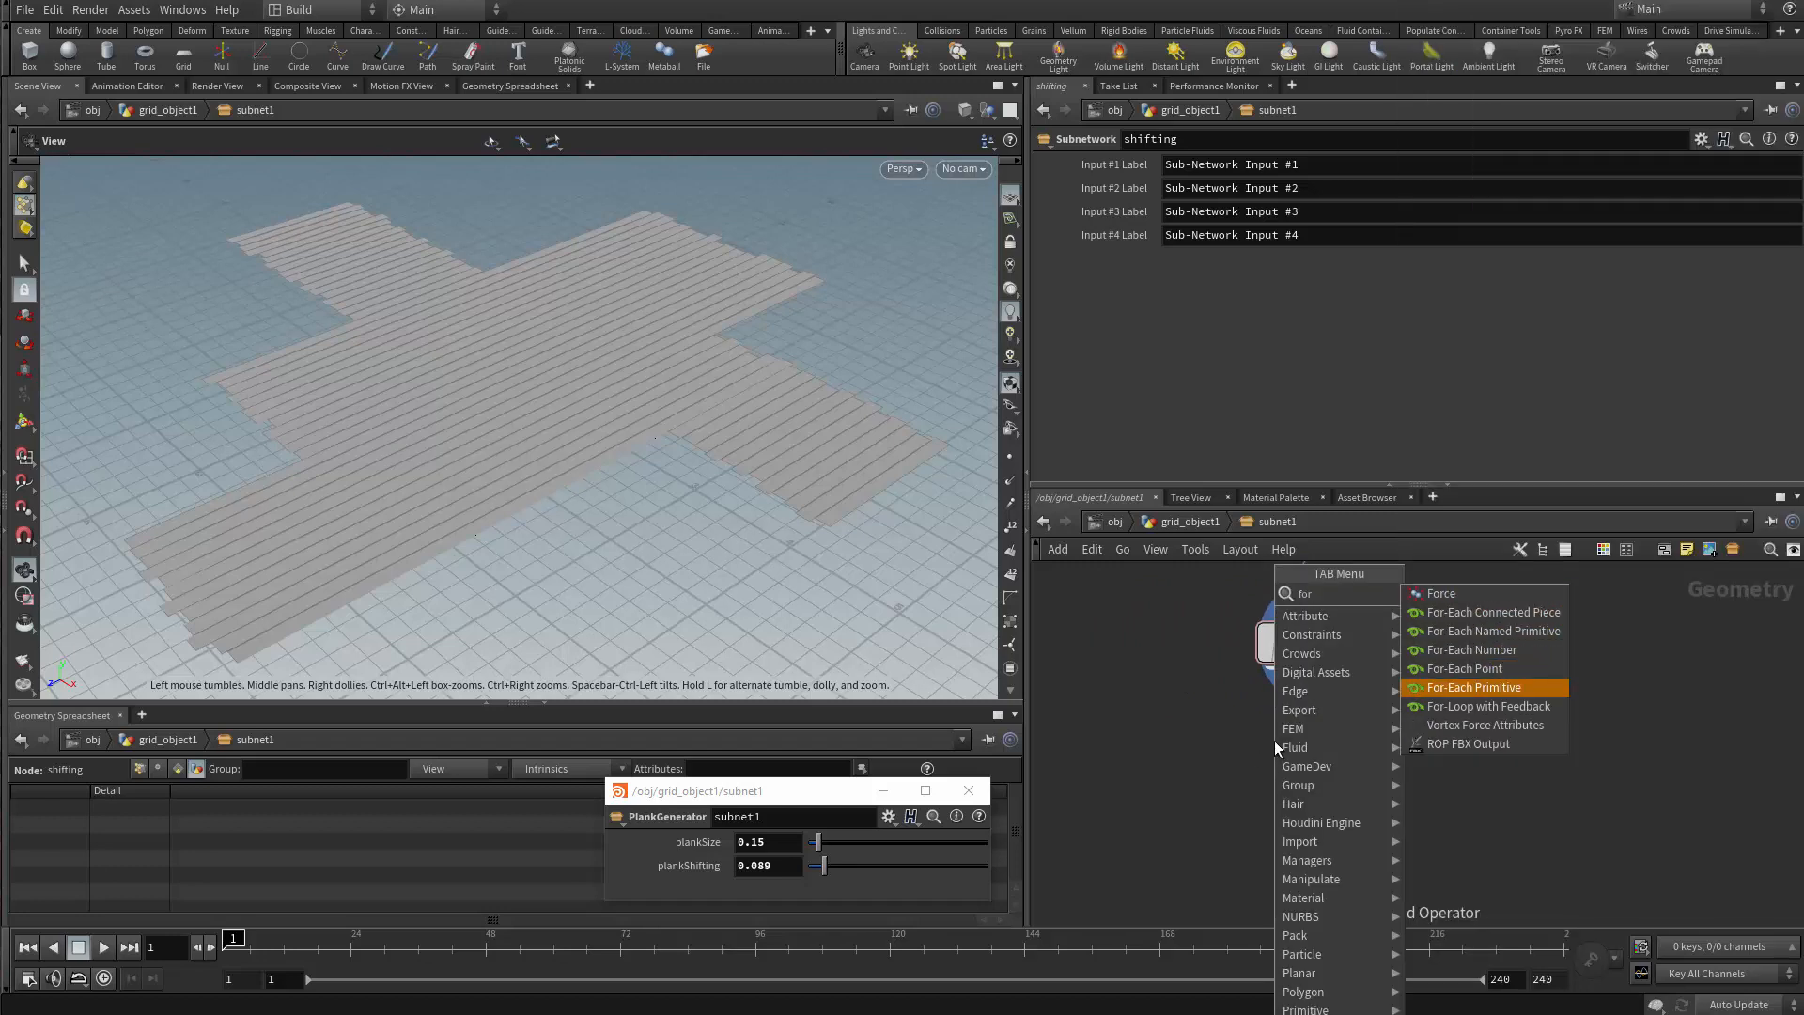
key("Return")
key("Escape")
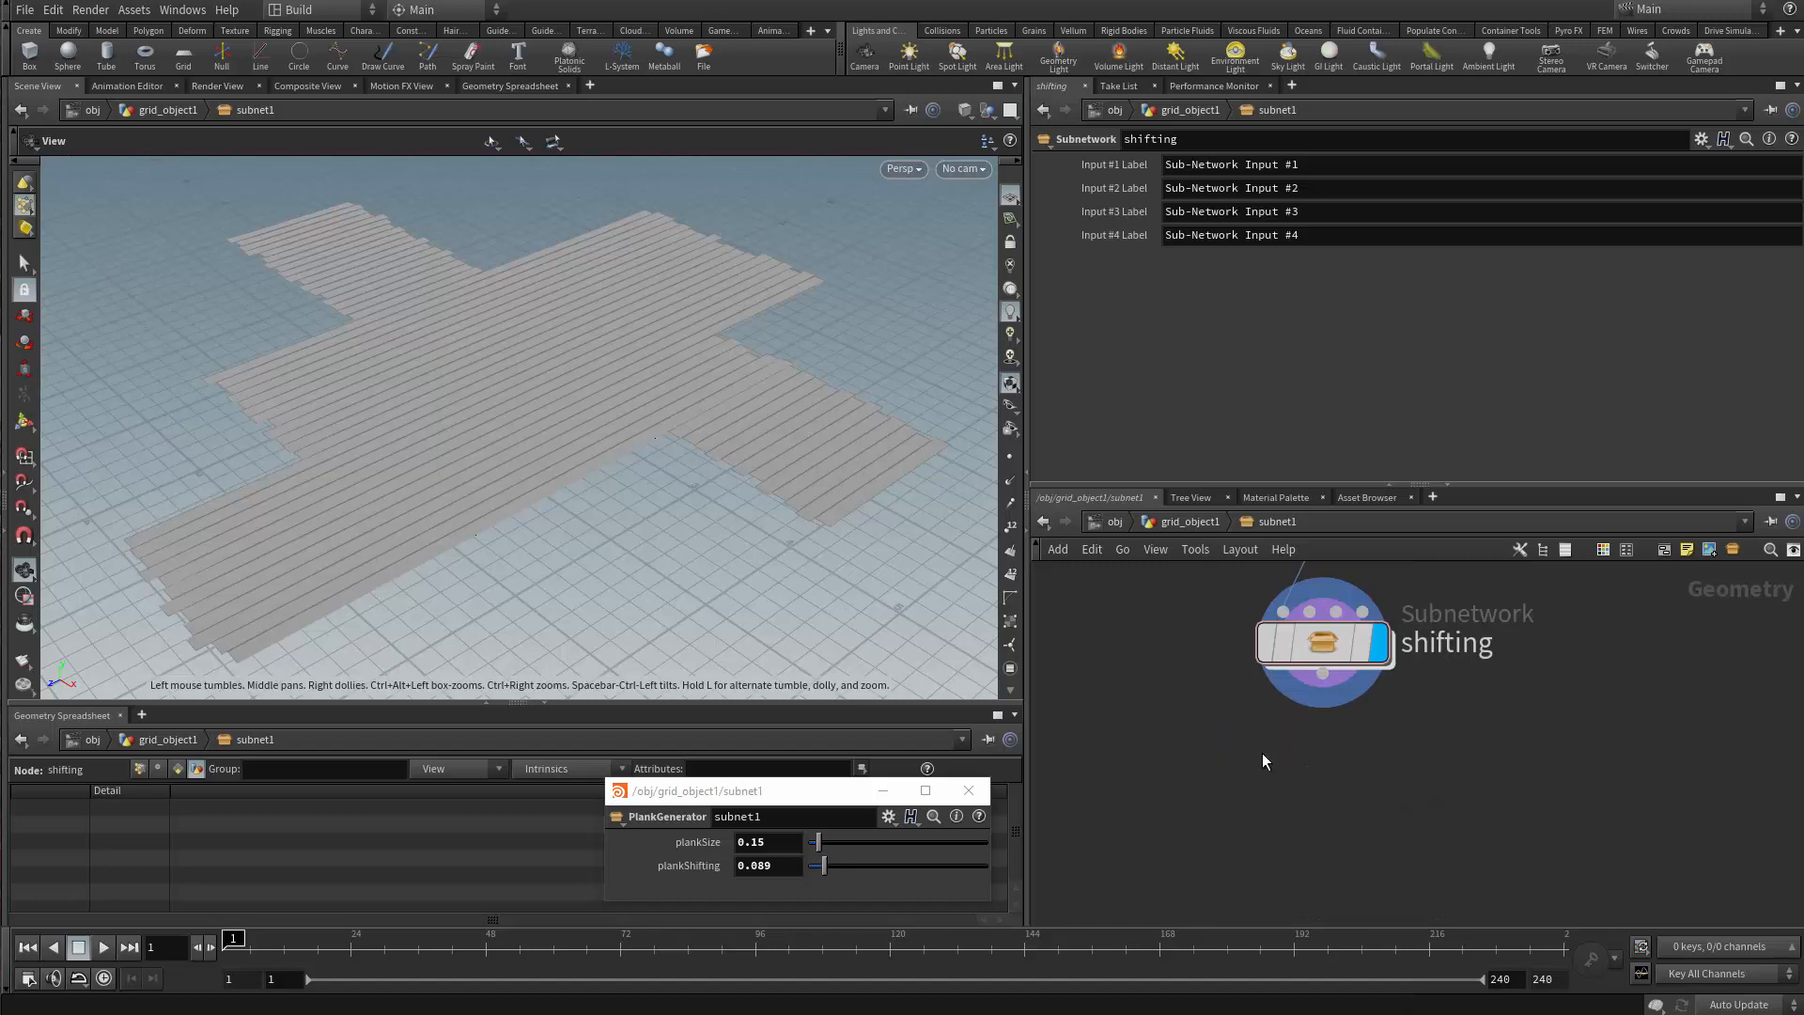
Add a For-Each Number loop below the shifting subnetwork, with its begin block fed by the subnetwork's output
key("Tab")
type("for")
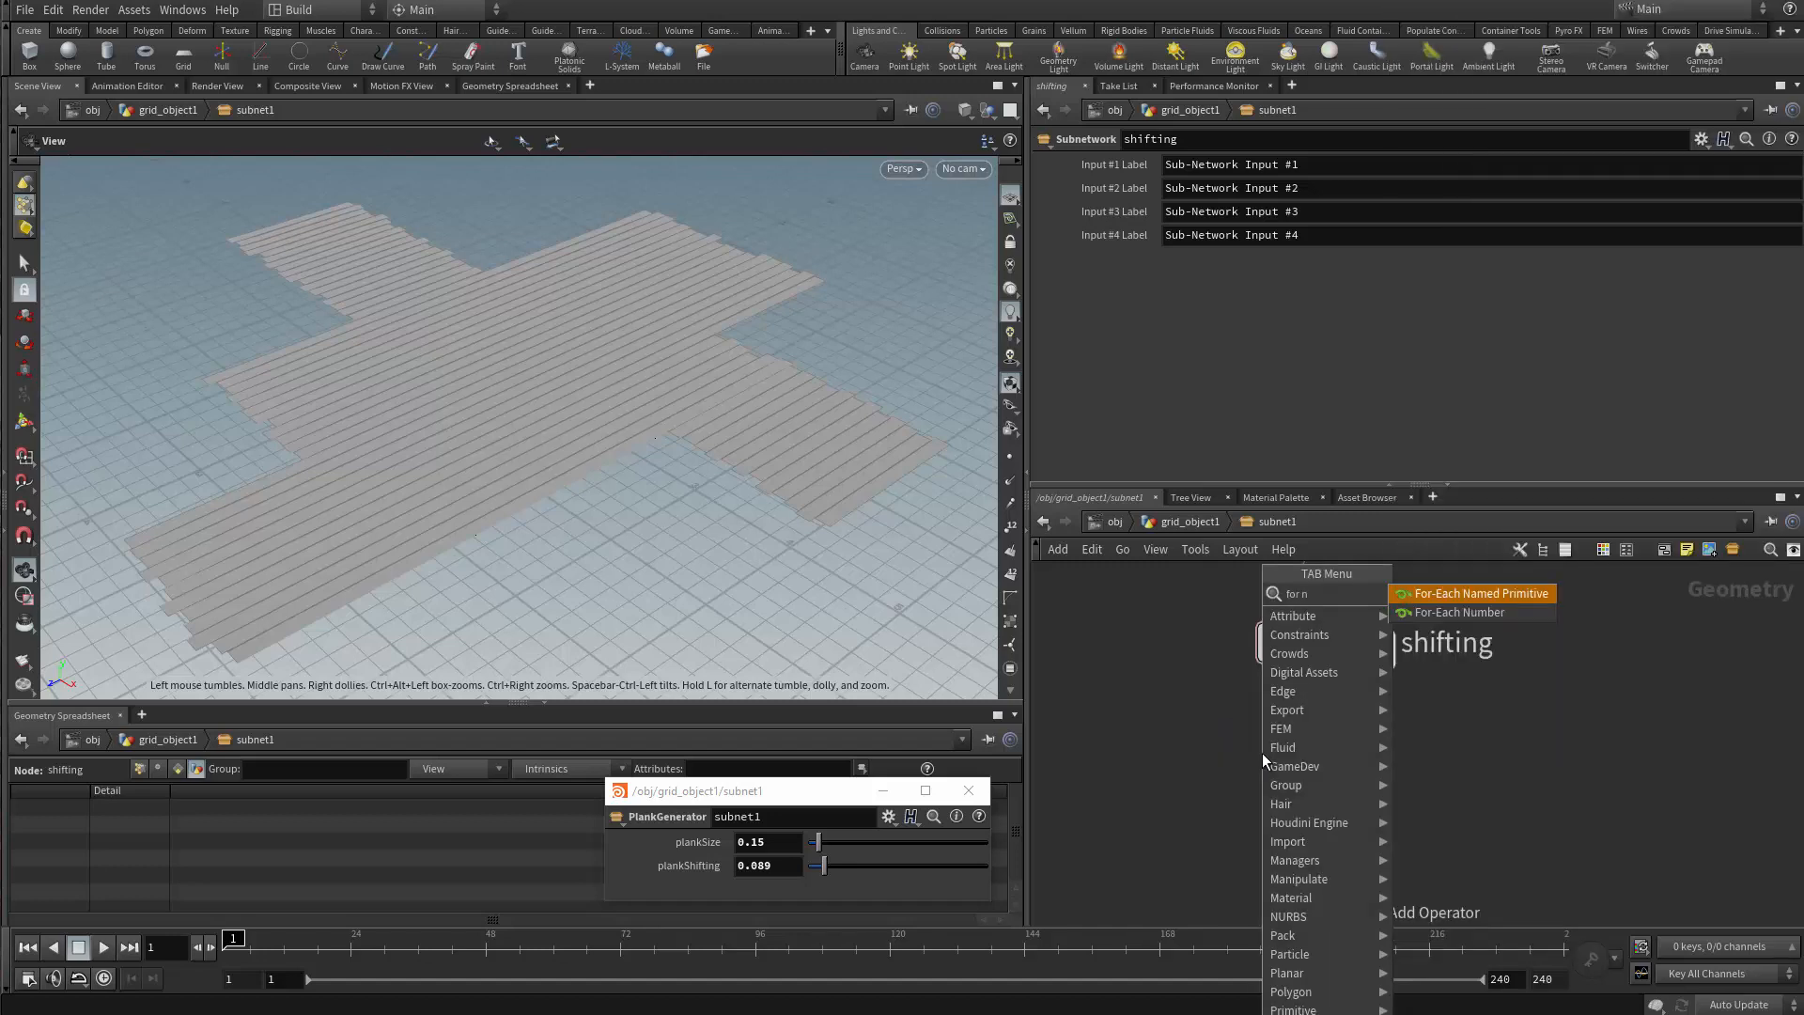
key("Return")
left_click(1282, 754)
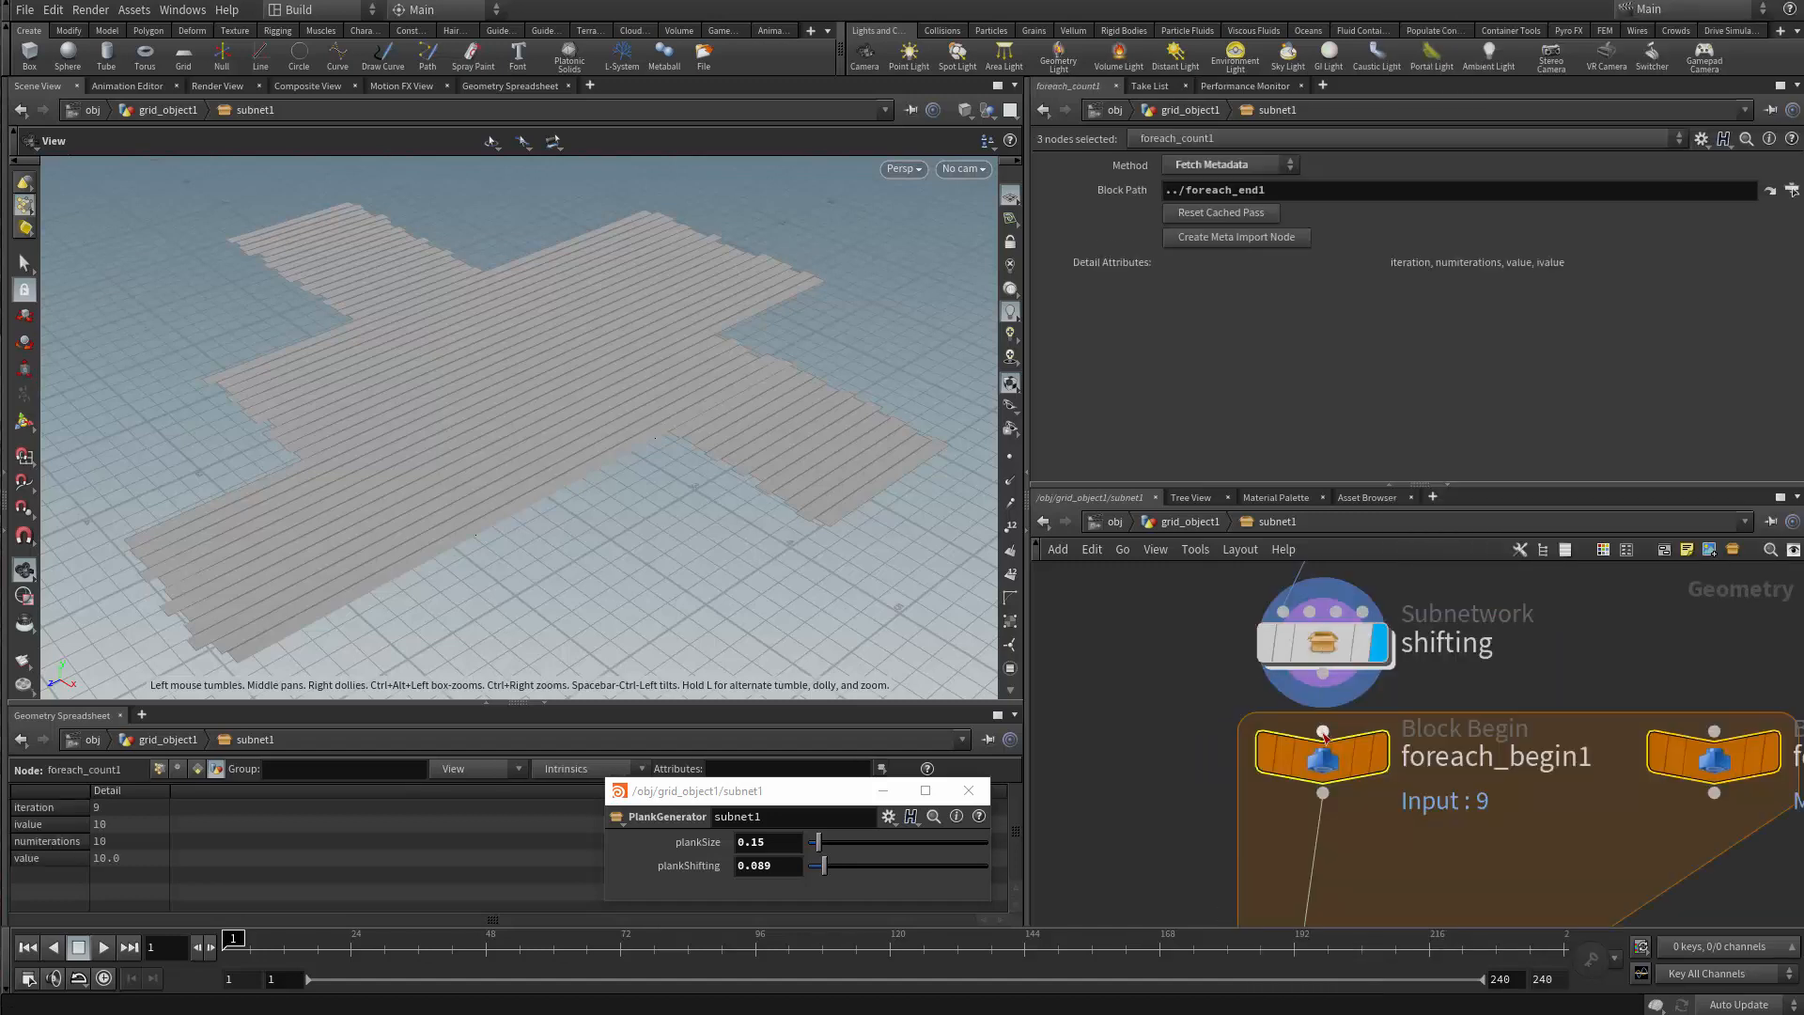
scroll(1206, 690, "down", 2)
left_click_drag(1181, 645, 1659, 848)
left_click_drag(1306, 669, 1306, 712)
scroll(1370, 668, "up", 1)
left_click(1368, 673)
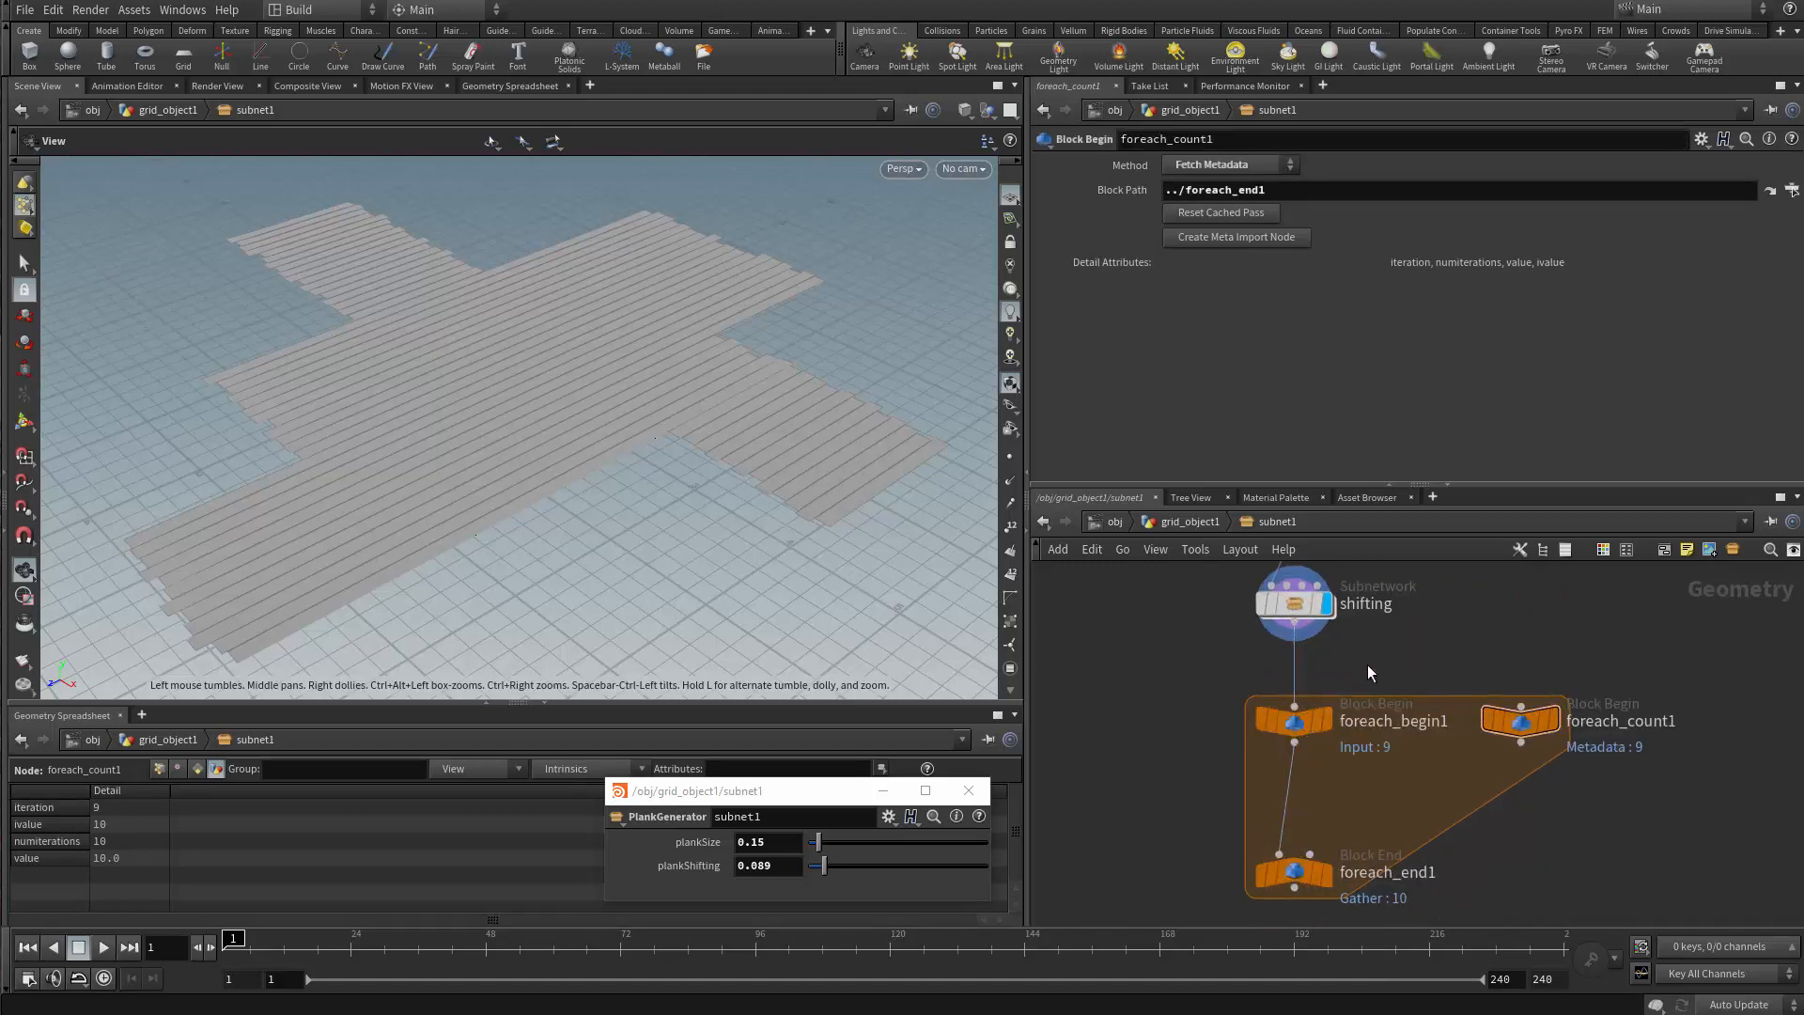
Rename the loop's foreach_begin1 block as cutting_begin
scroll(1342, 720, "up", 2)
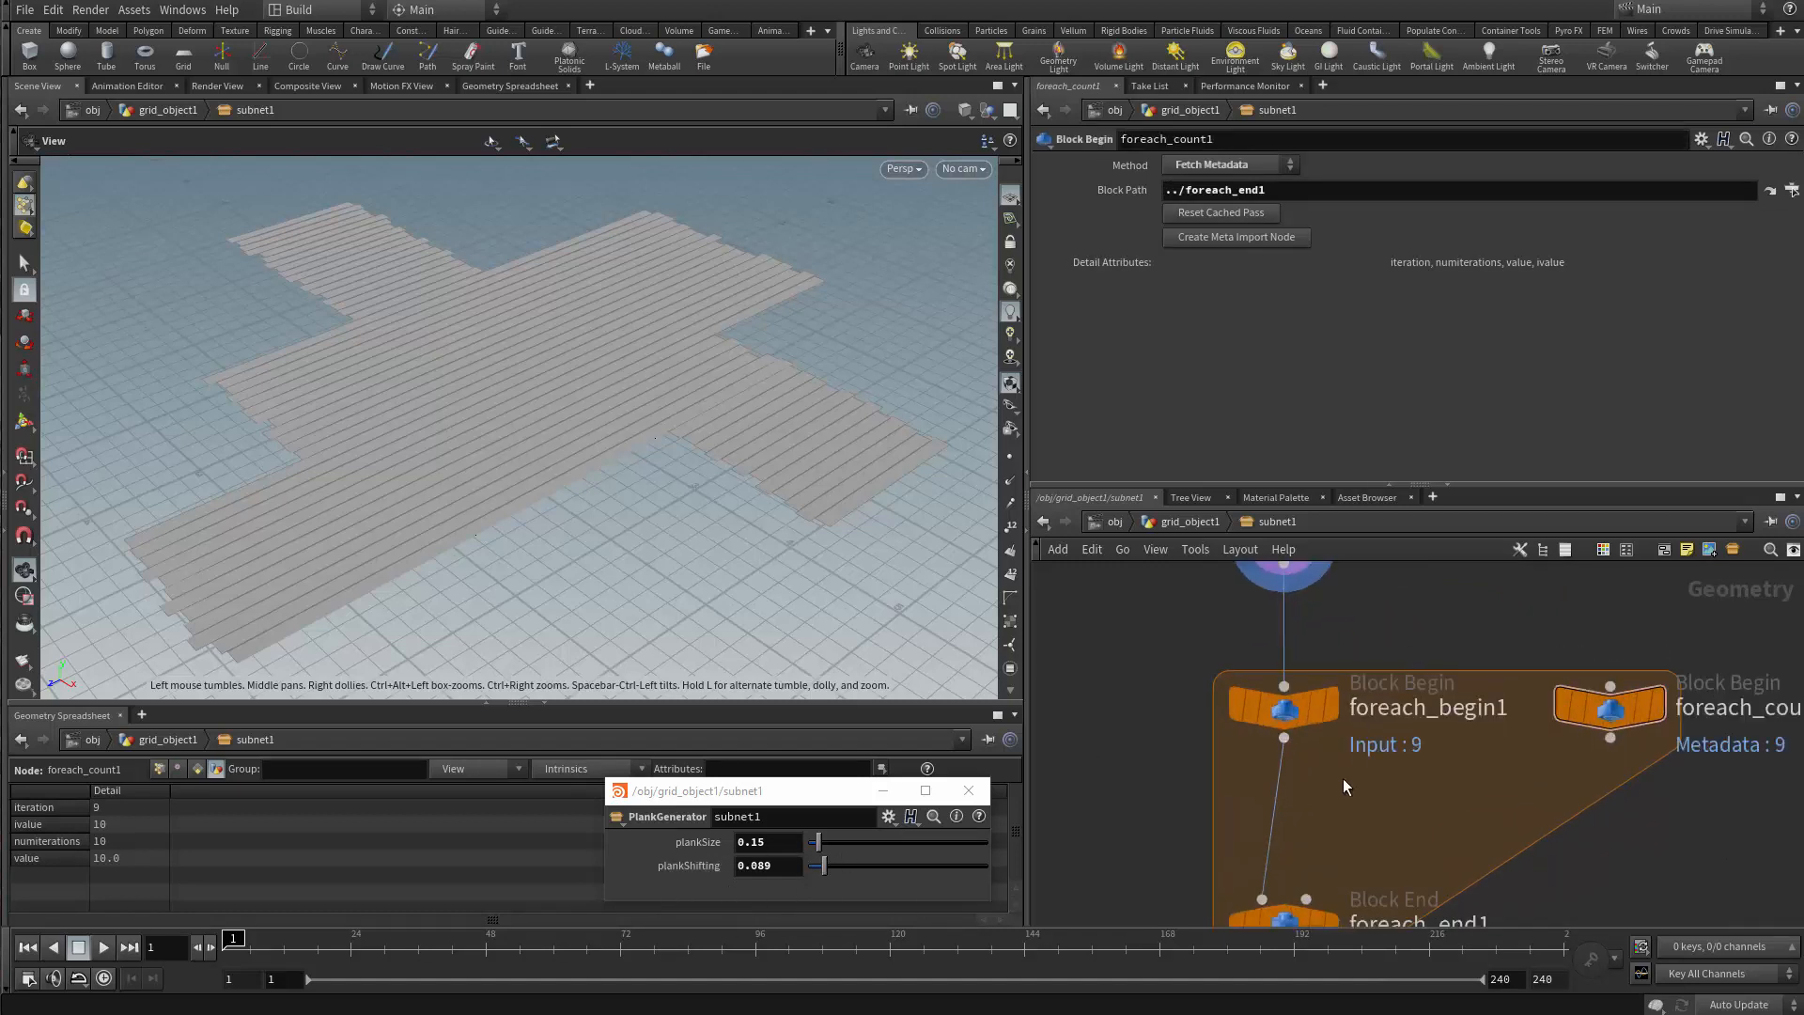
middle_click_drag(1343, 778, 1335, 719)
double_click(1409, 649)
double_click(1381, 649)
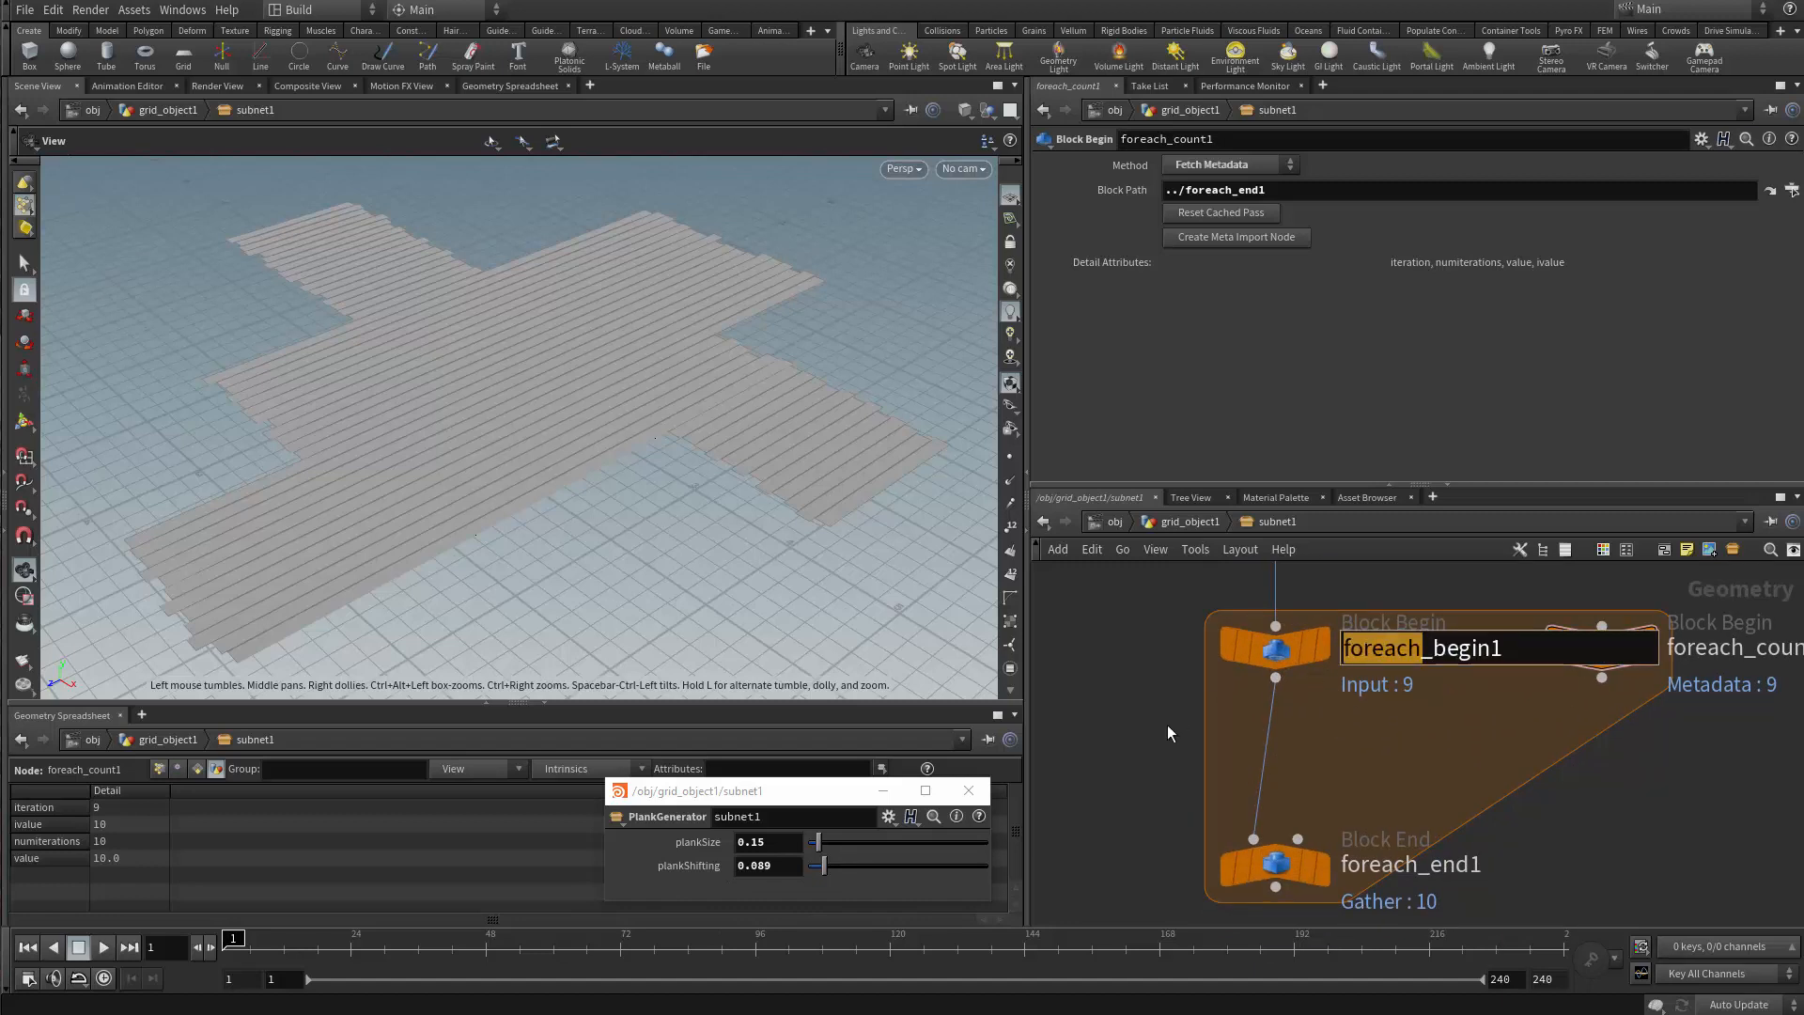
type("cutting")
key("End")
key("BackSpace")
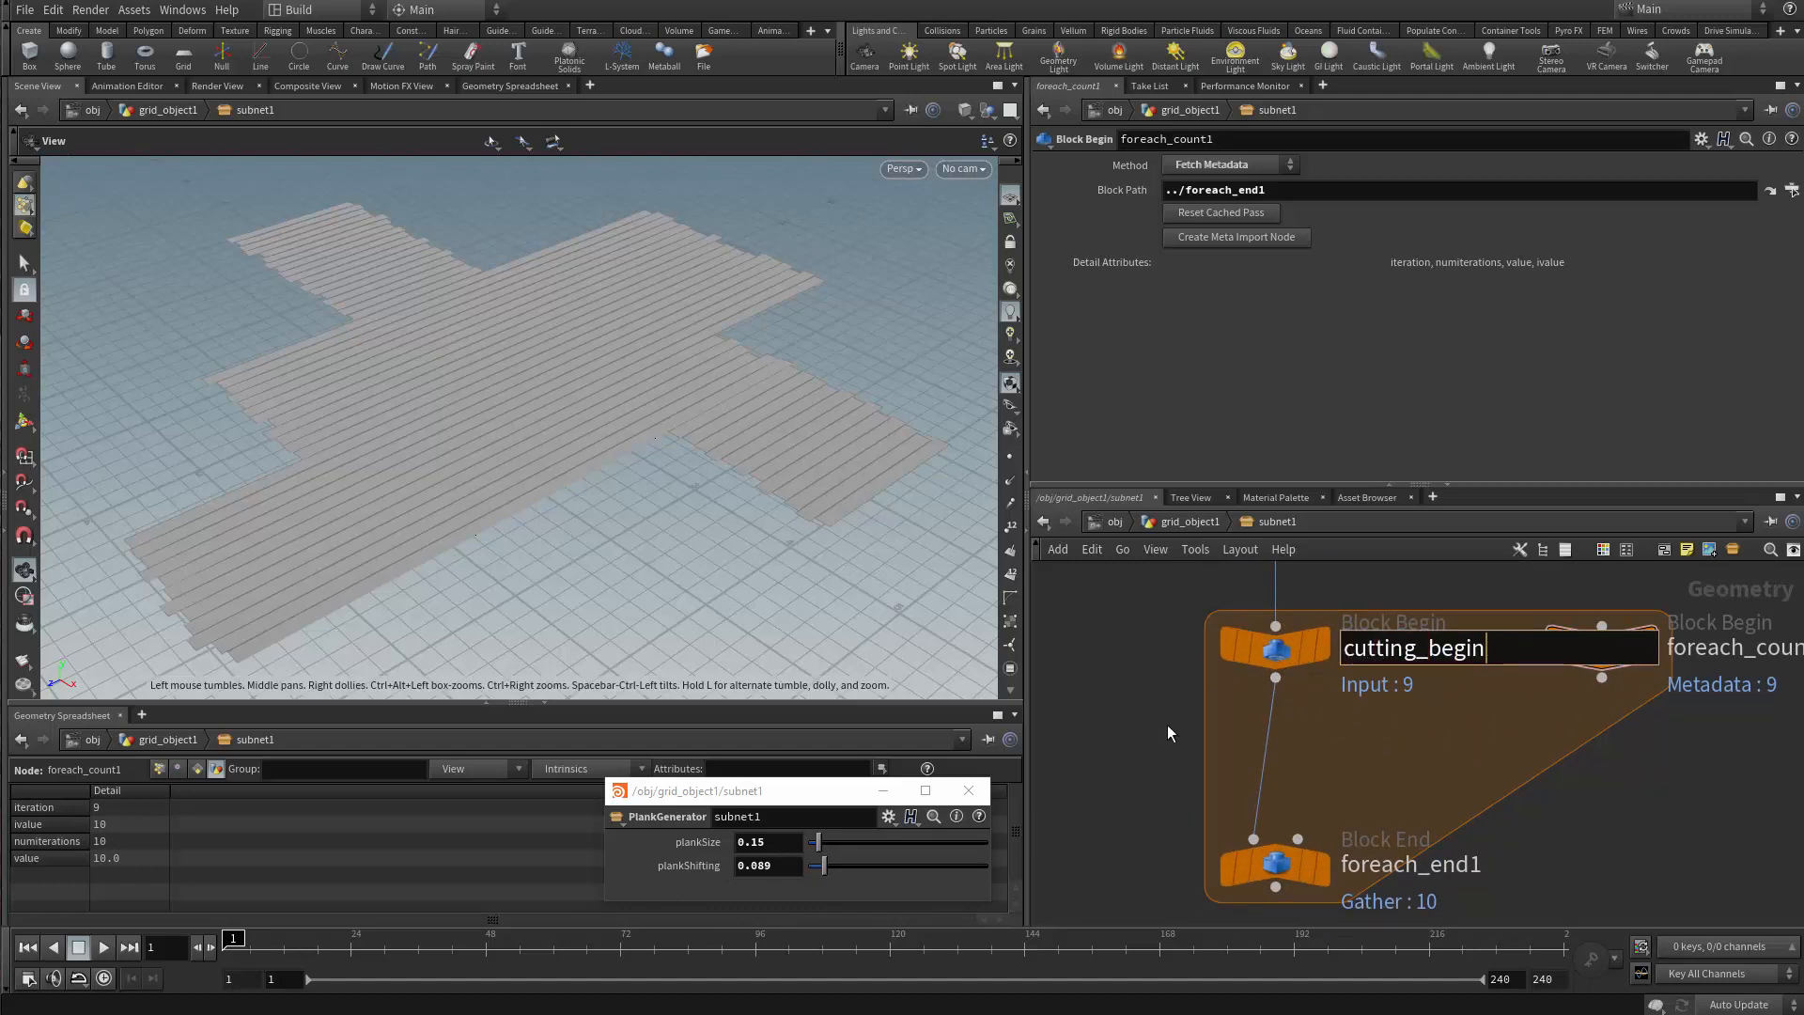
key("Return")
Rename the loop's metadata block foreach_count1 as cutting_count
middle_click_drag(1561, 731, 1430, 770)
double_click(1606, 688)
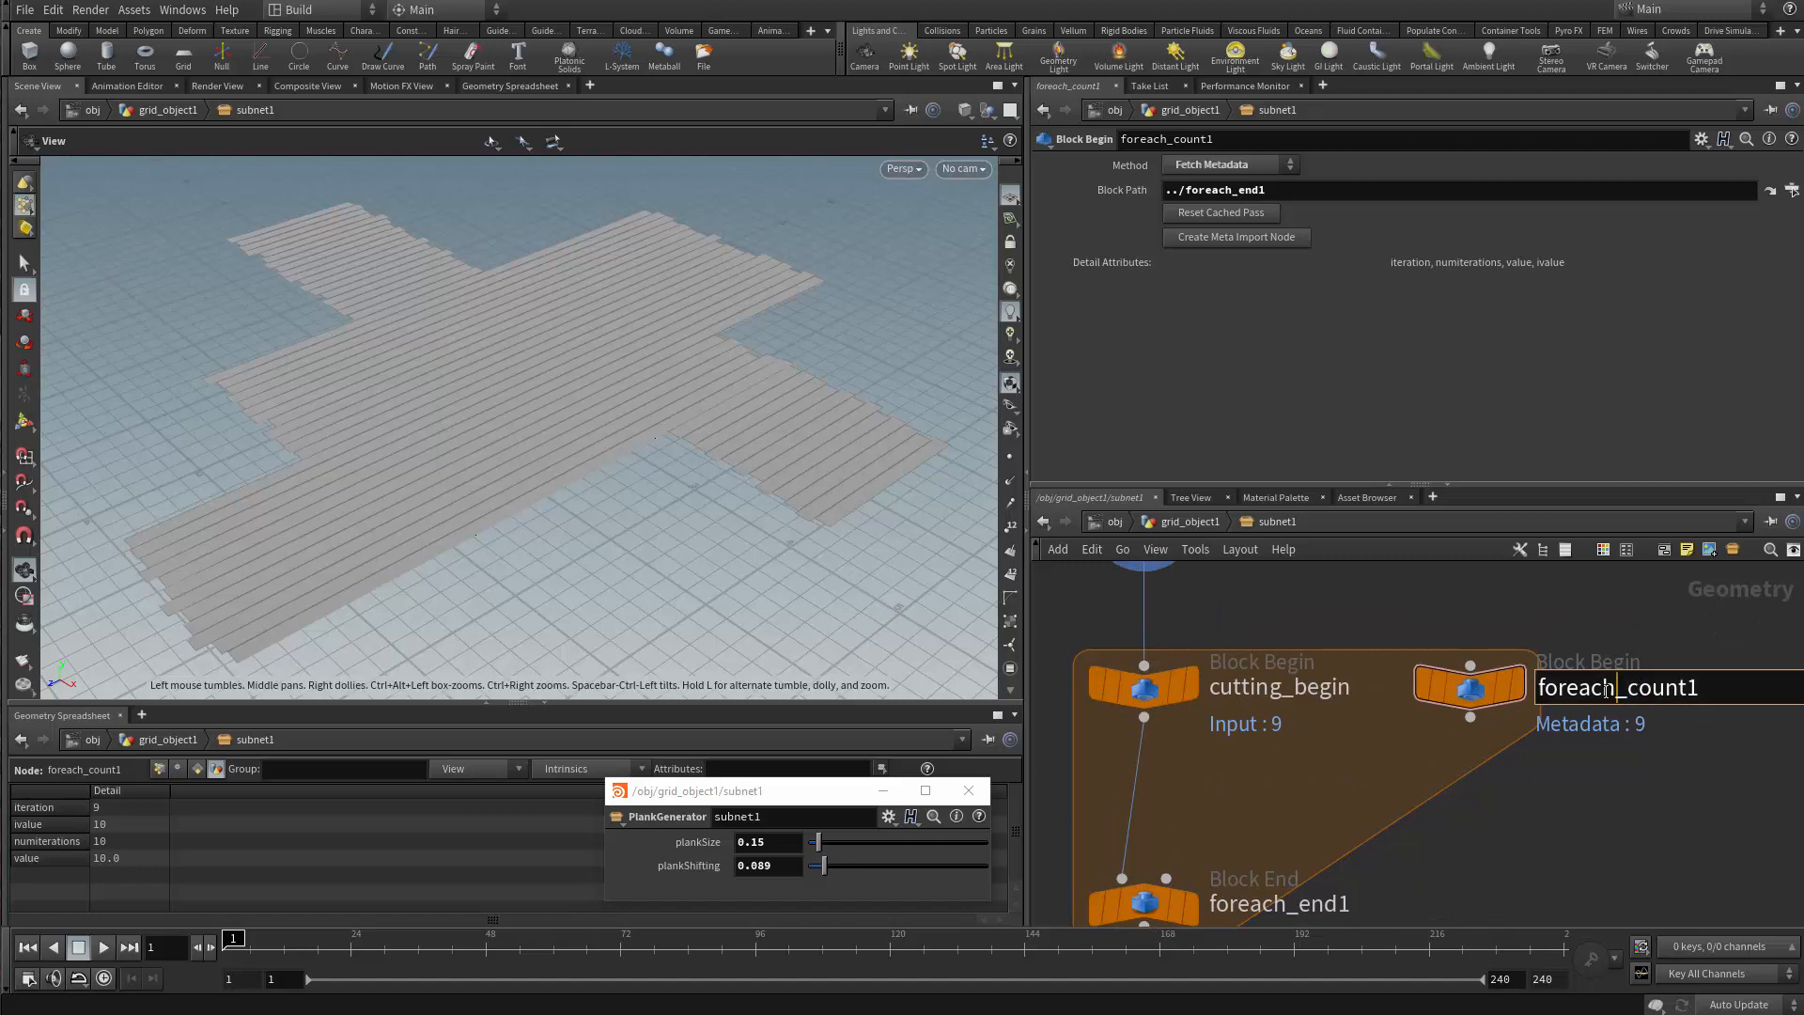
double_click(1597, 688)
type("cutting")
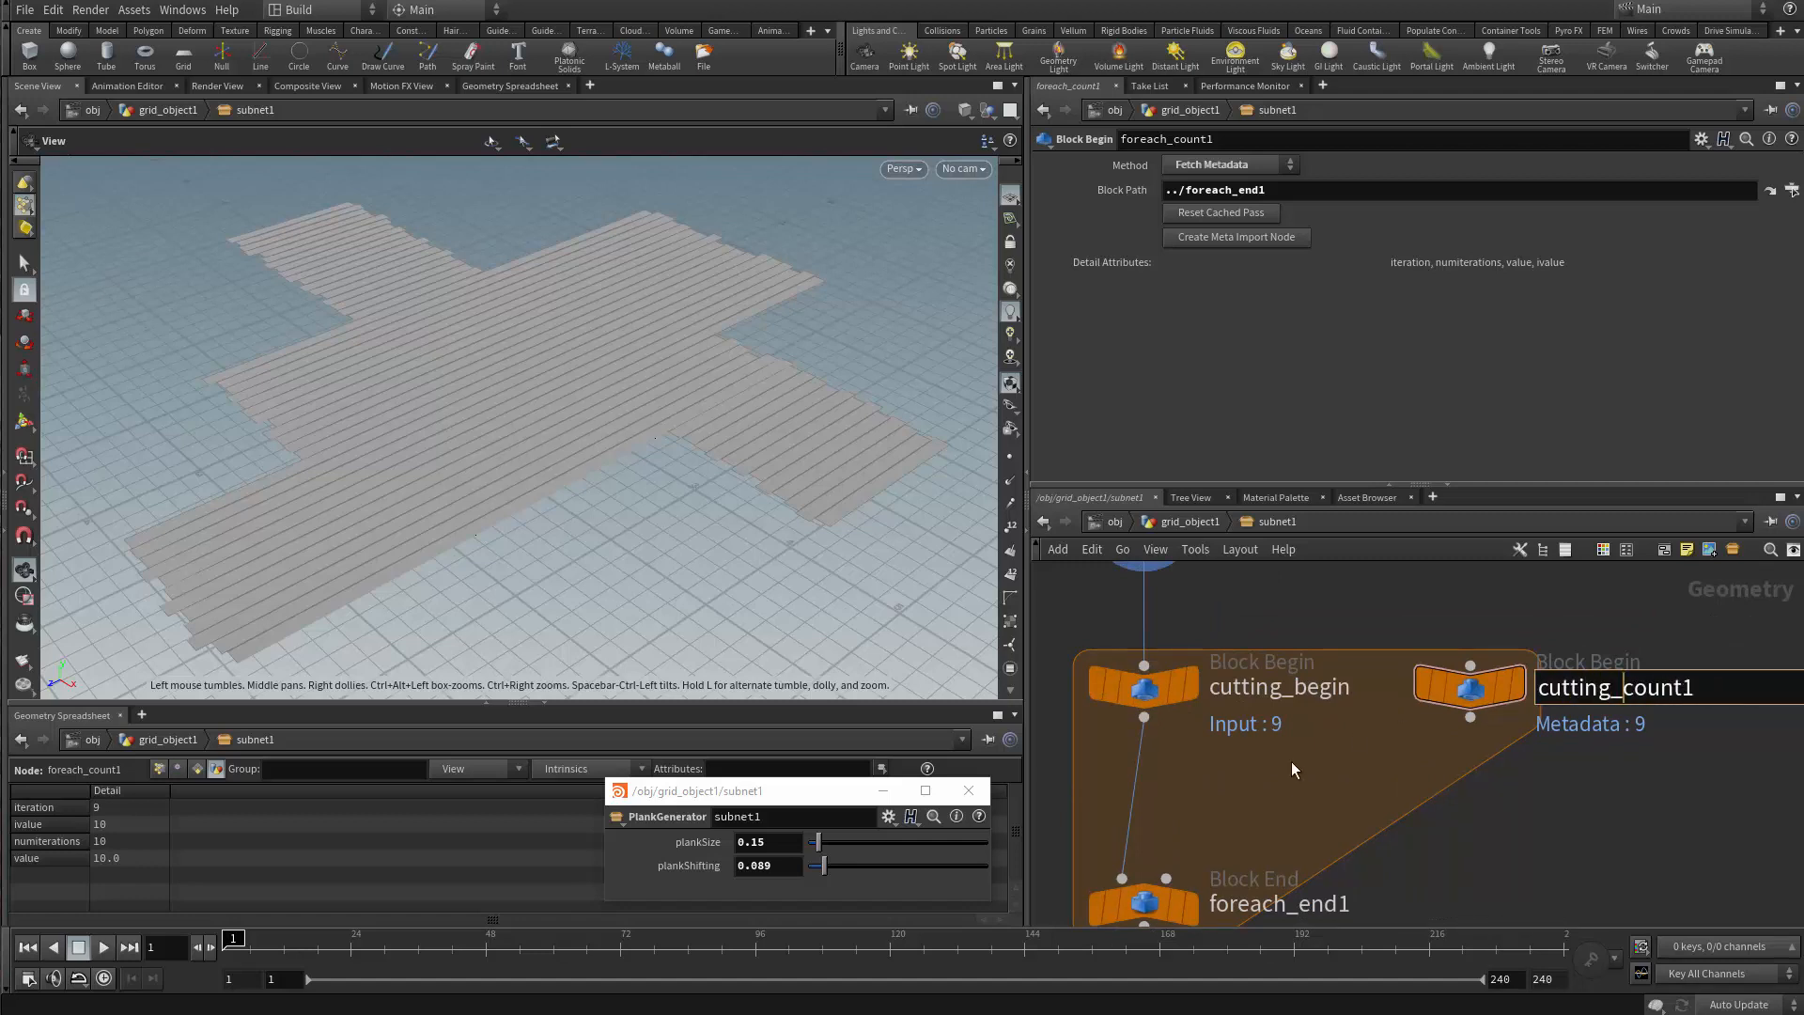
key("BackSpace")
key("Return")
Rename the loop's foreach_end1 block as cutting_end
middle_click_drag(1289, 829, 1351, 737)
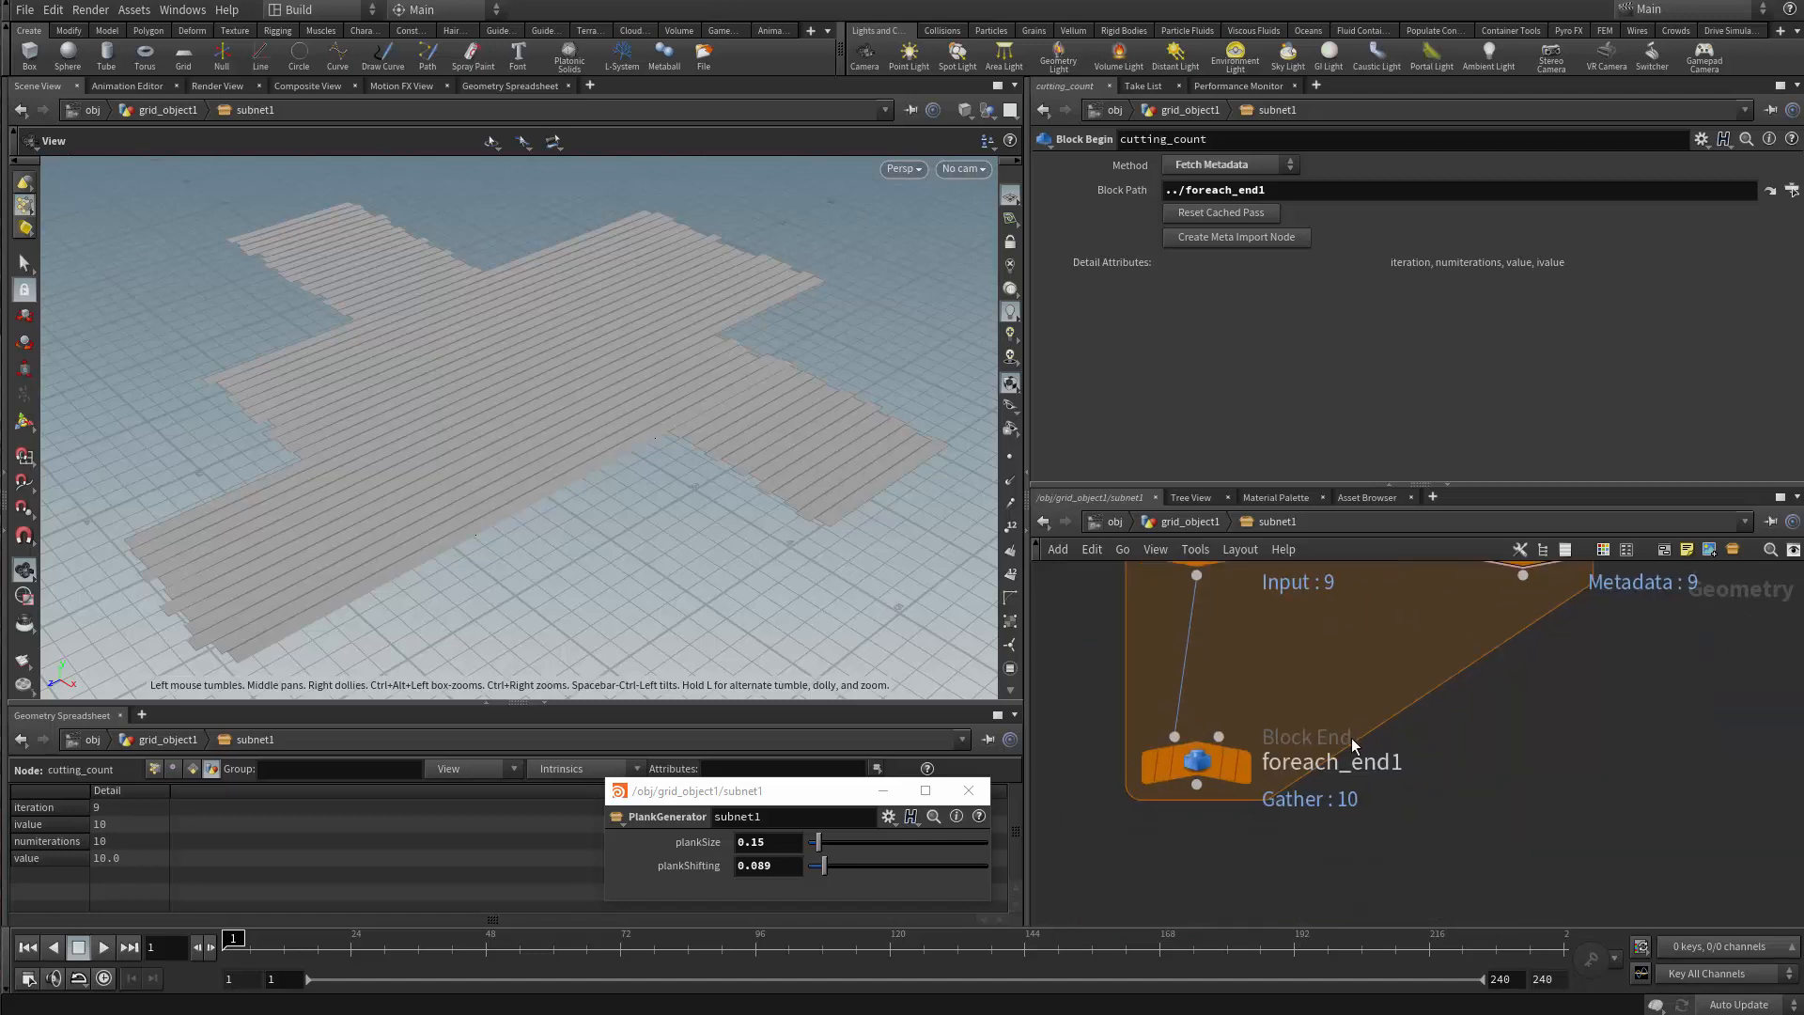
double_click(1334, 761)
double_click(1334, 762)
type("cutting")
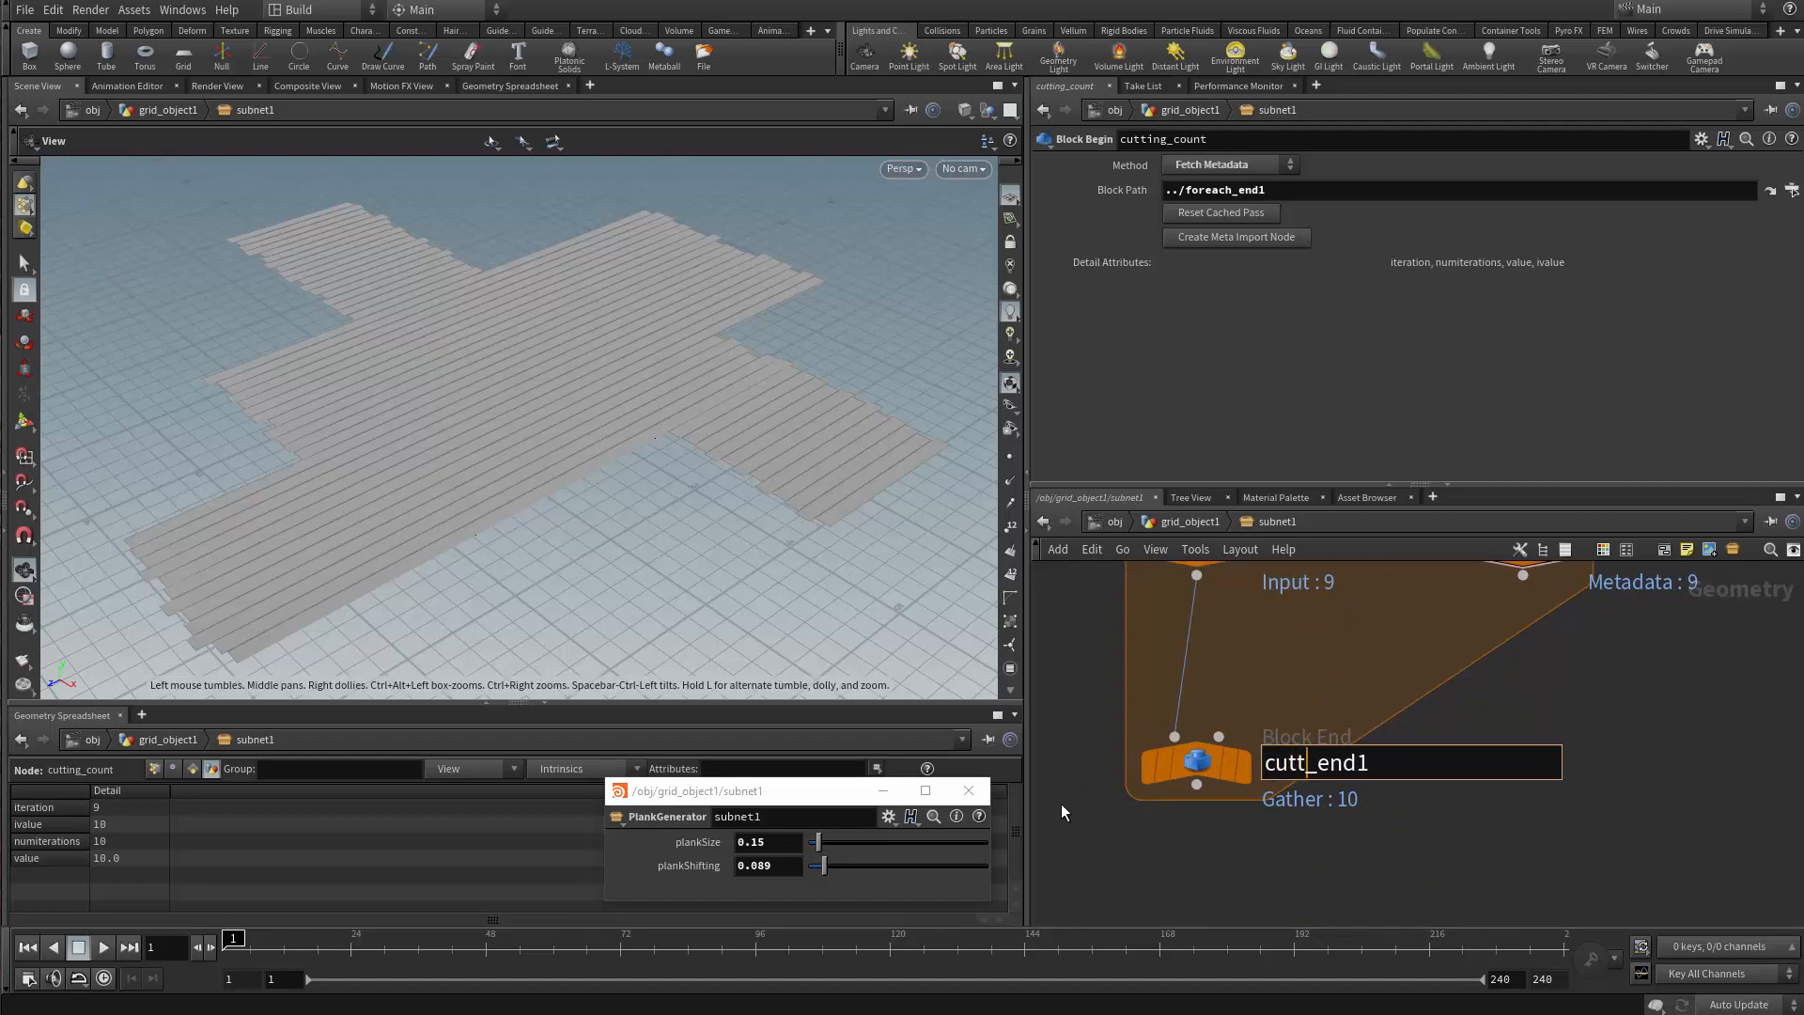
key("BackSpace")
key("Return")
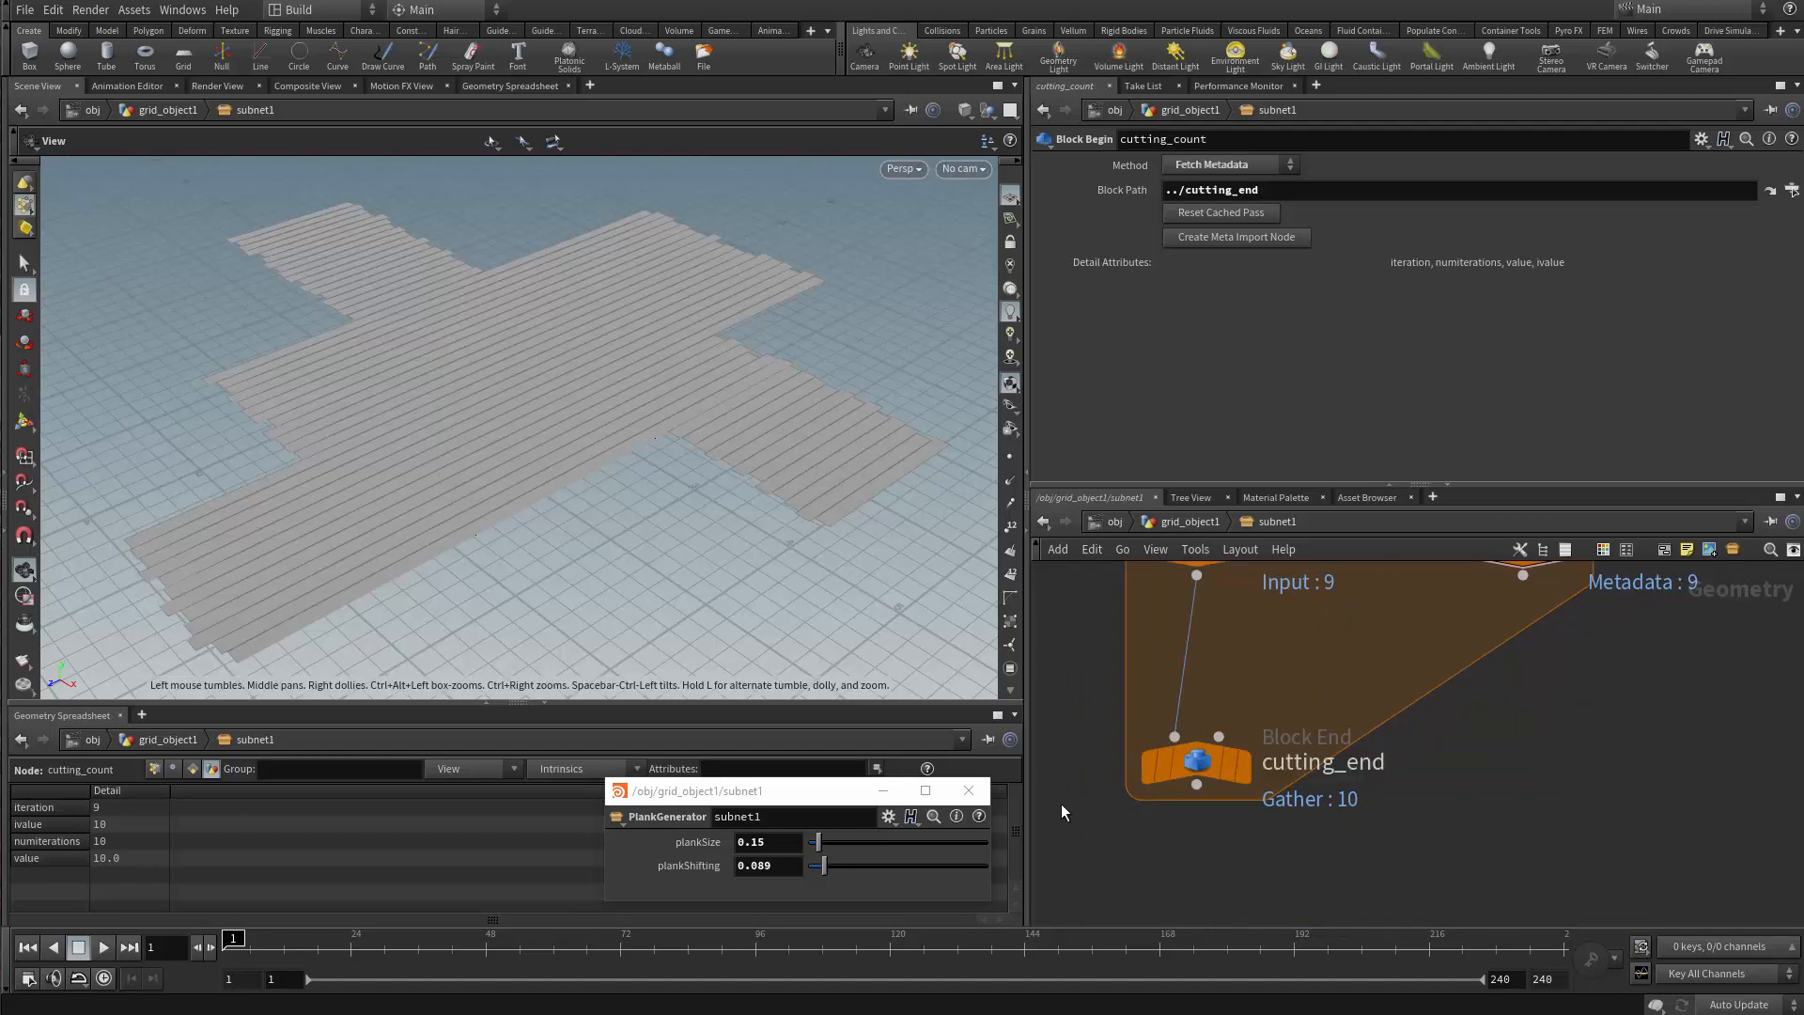
Move the cutting_end block further down, away from cutting_begin, to make room for nodes inside the loop
scroll(1268, 860, "down", 4)
middle_click_drag(1242, 842, 1264, 774)
scroll(1255, 786, "up", 2)
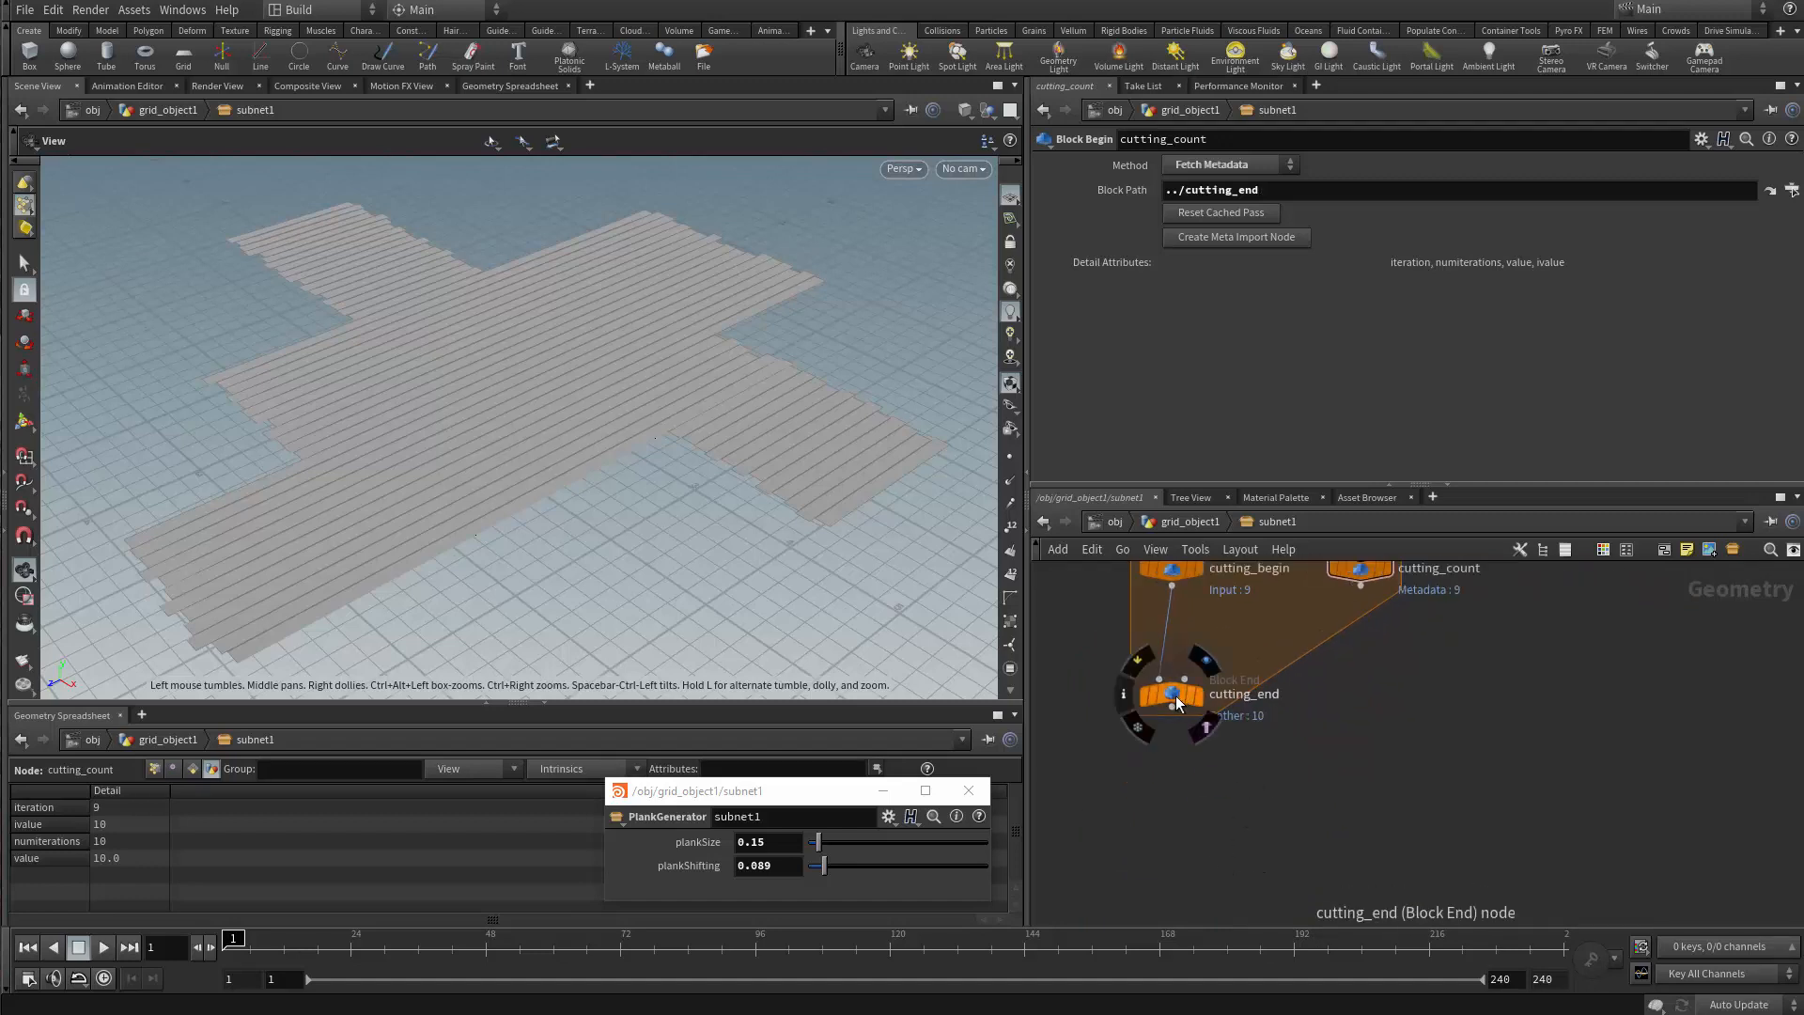
left_click_drag(1175, 694, 1175, 826)
middle_click_drag(1195, 776, 1229, 817)
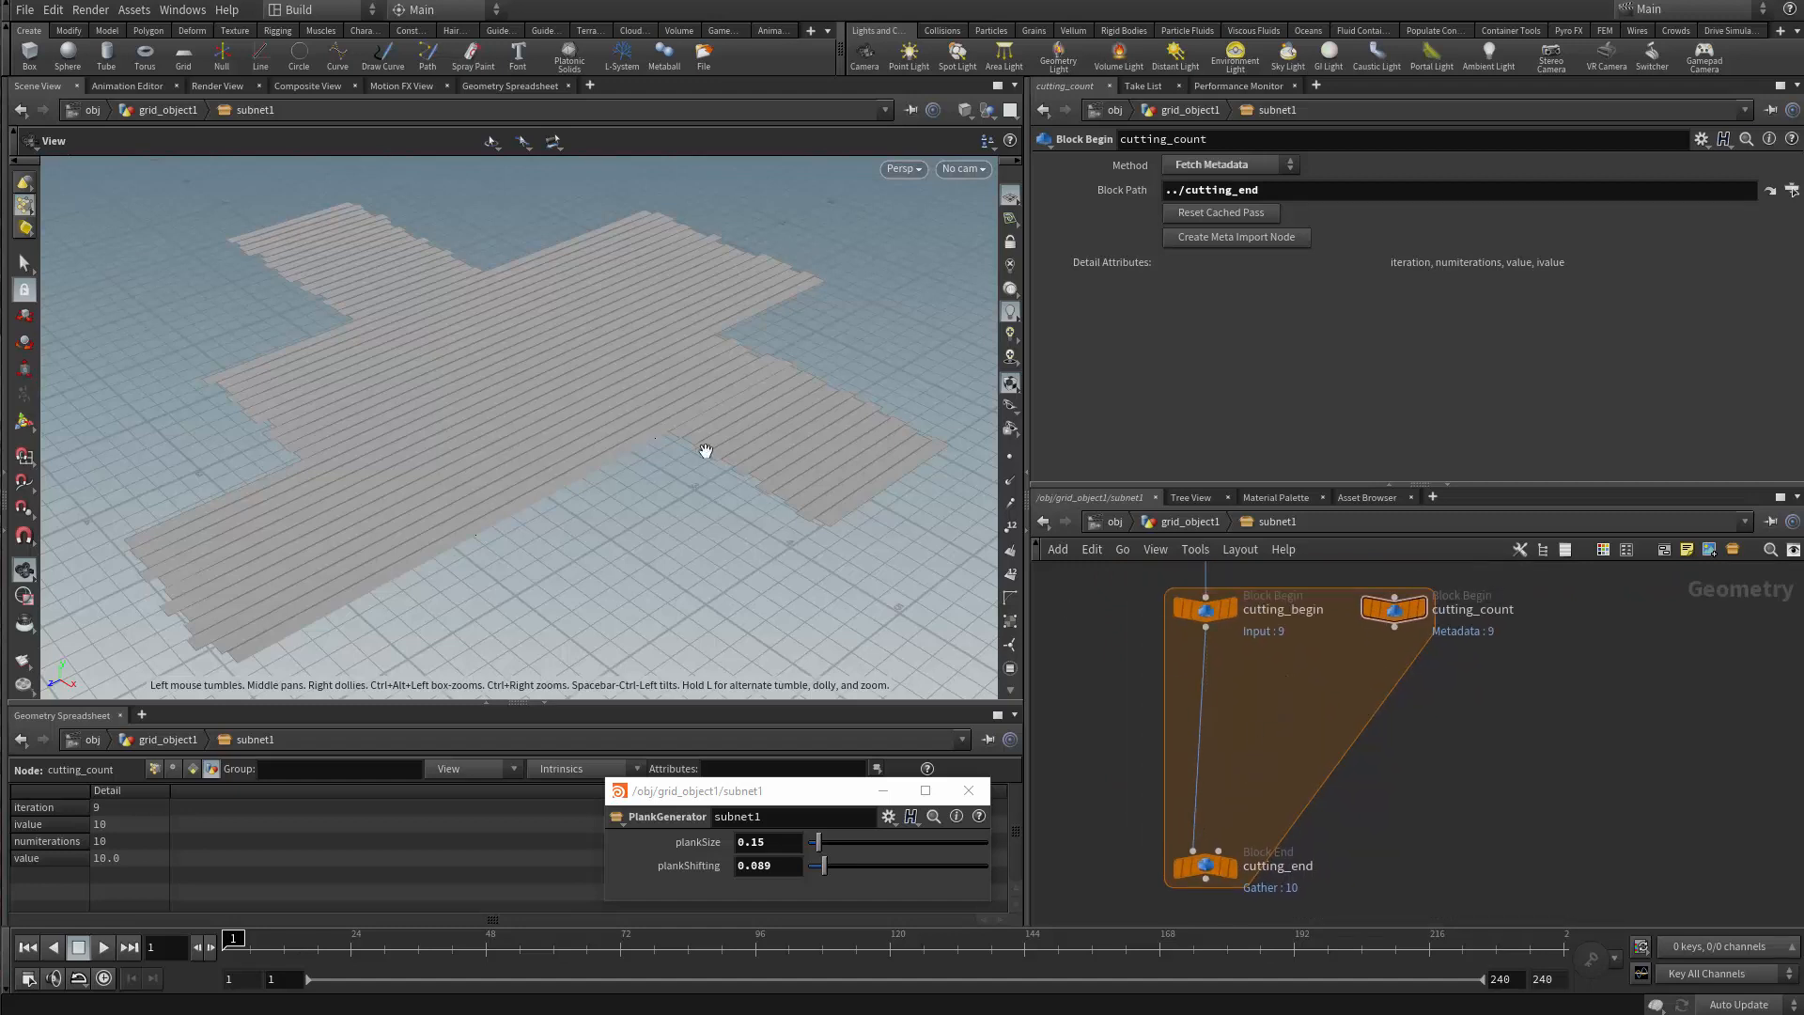
scroll(1312, 661, "up", 1)
mouse_move(1288, 769)
middle_mouse_down()
mouse_move(1313, 659)
mouse_move(1276, 767)
middle_mouse_up()
Set the gather method of the cutting_end block to Feedback Each Iteration
left_click(1225, 775)
scroll(1263, 733, "down", 2)
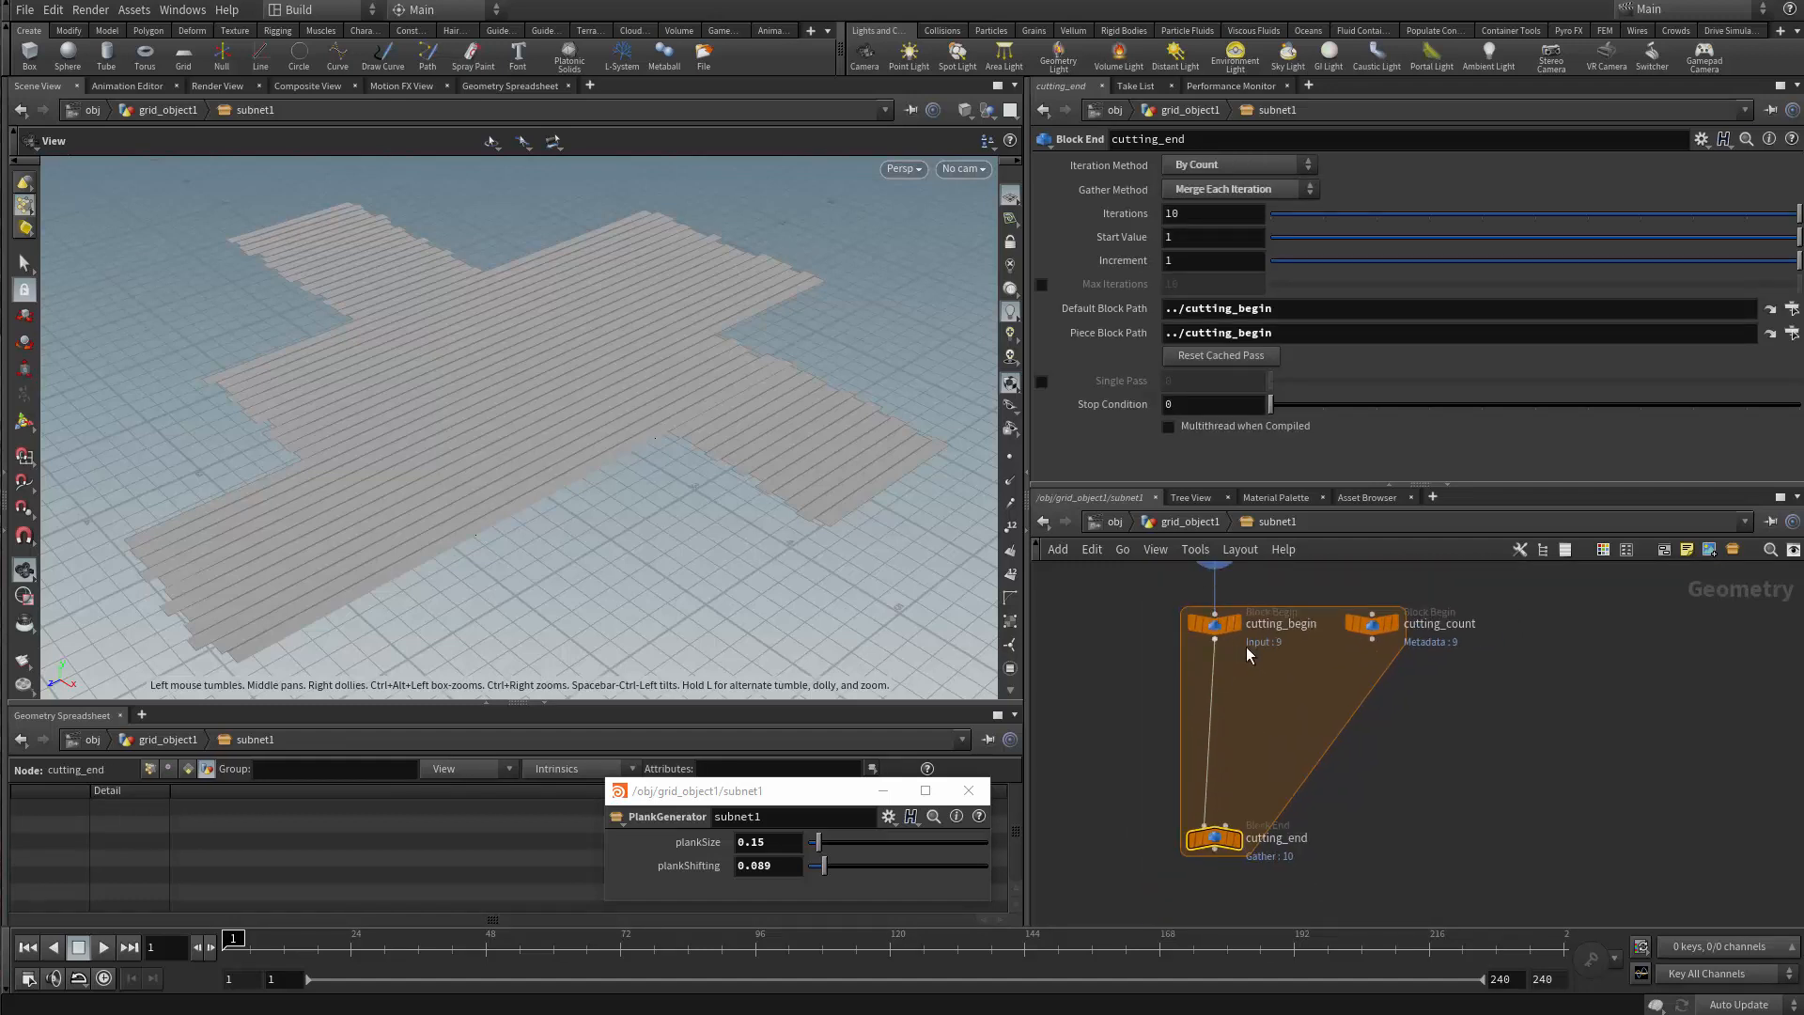
left_click(1221, 190)
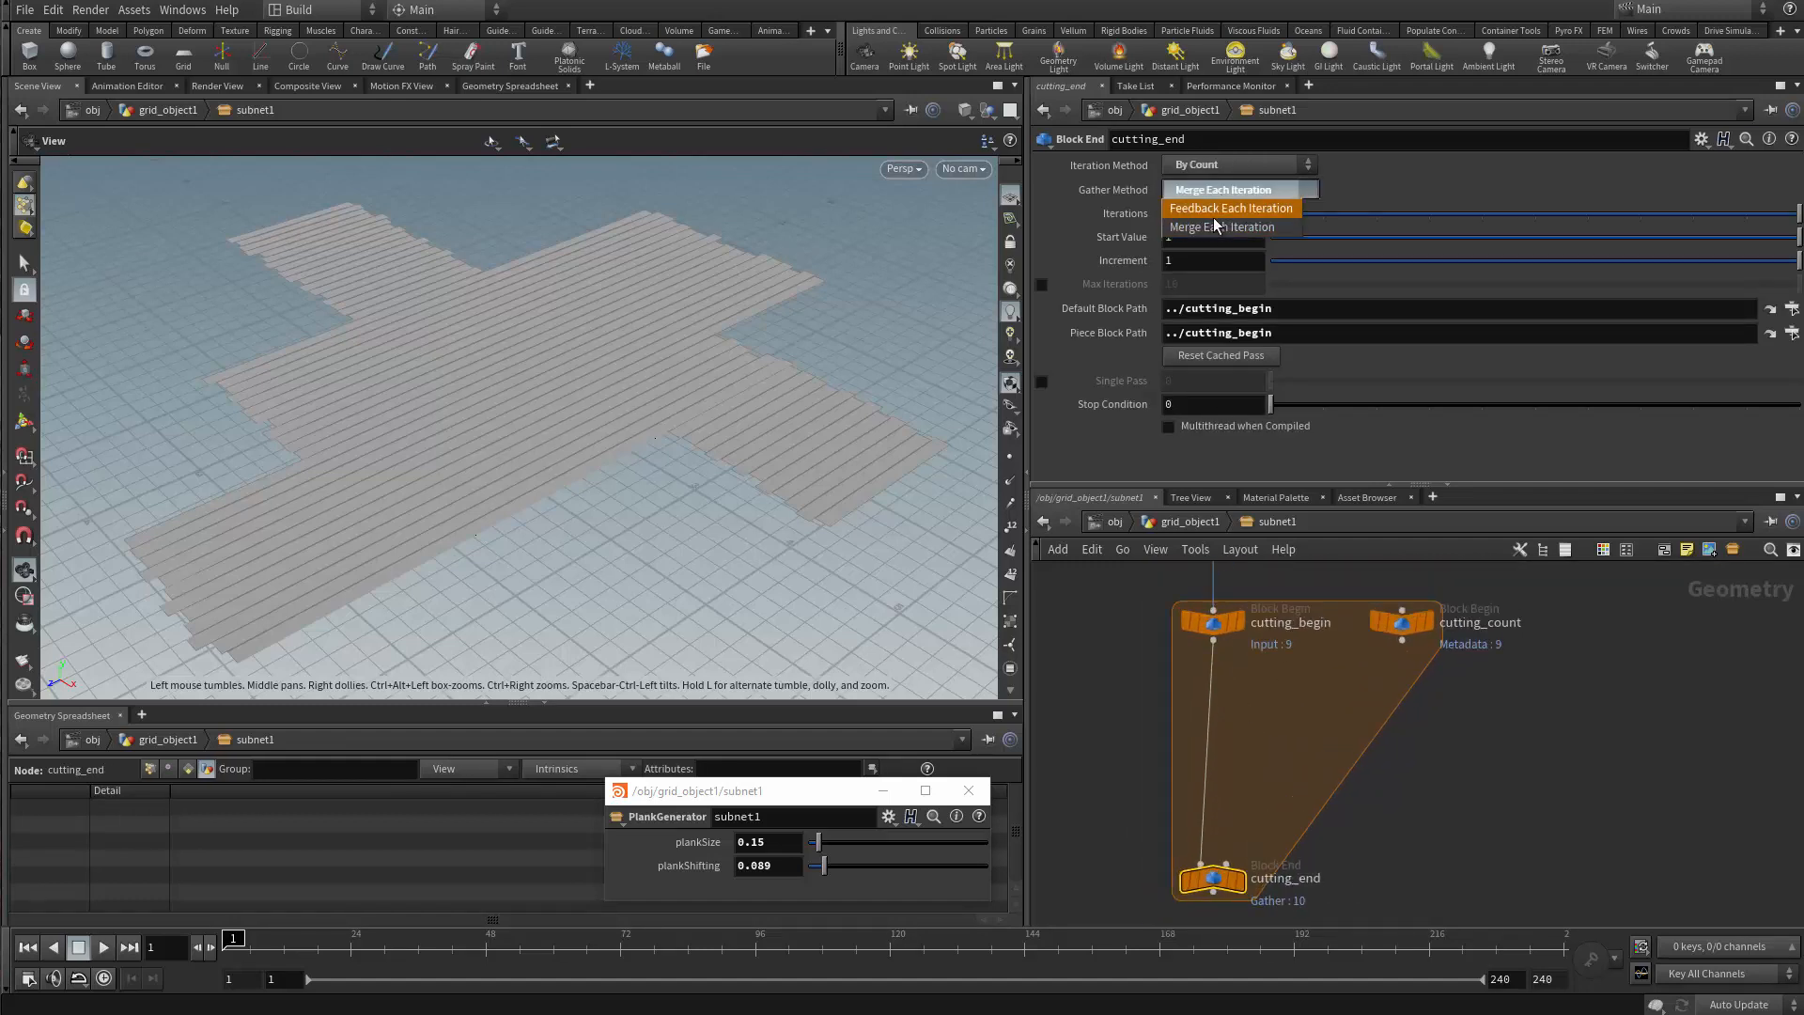
left_click(1201, 210)
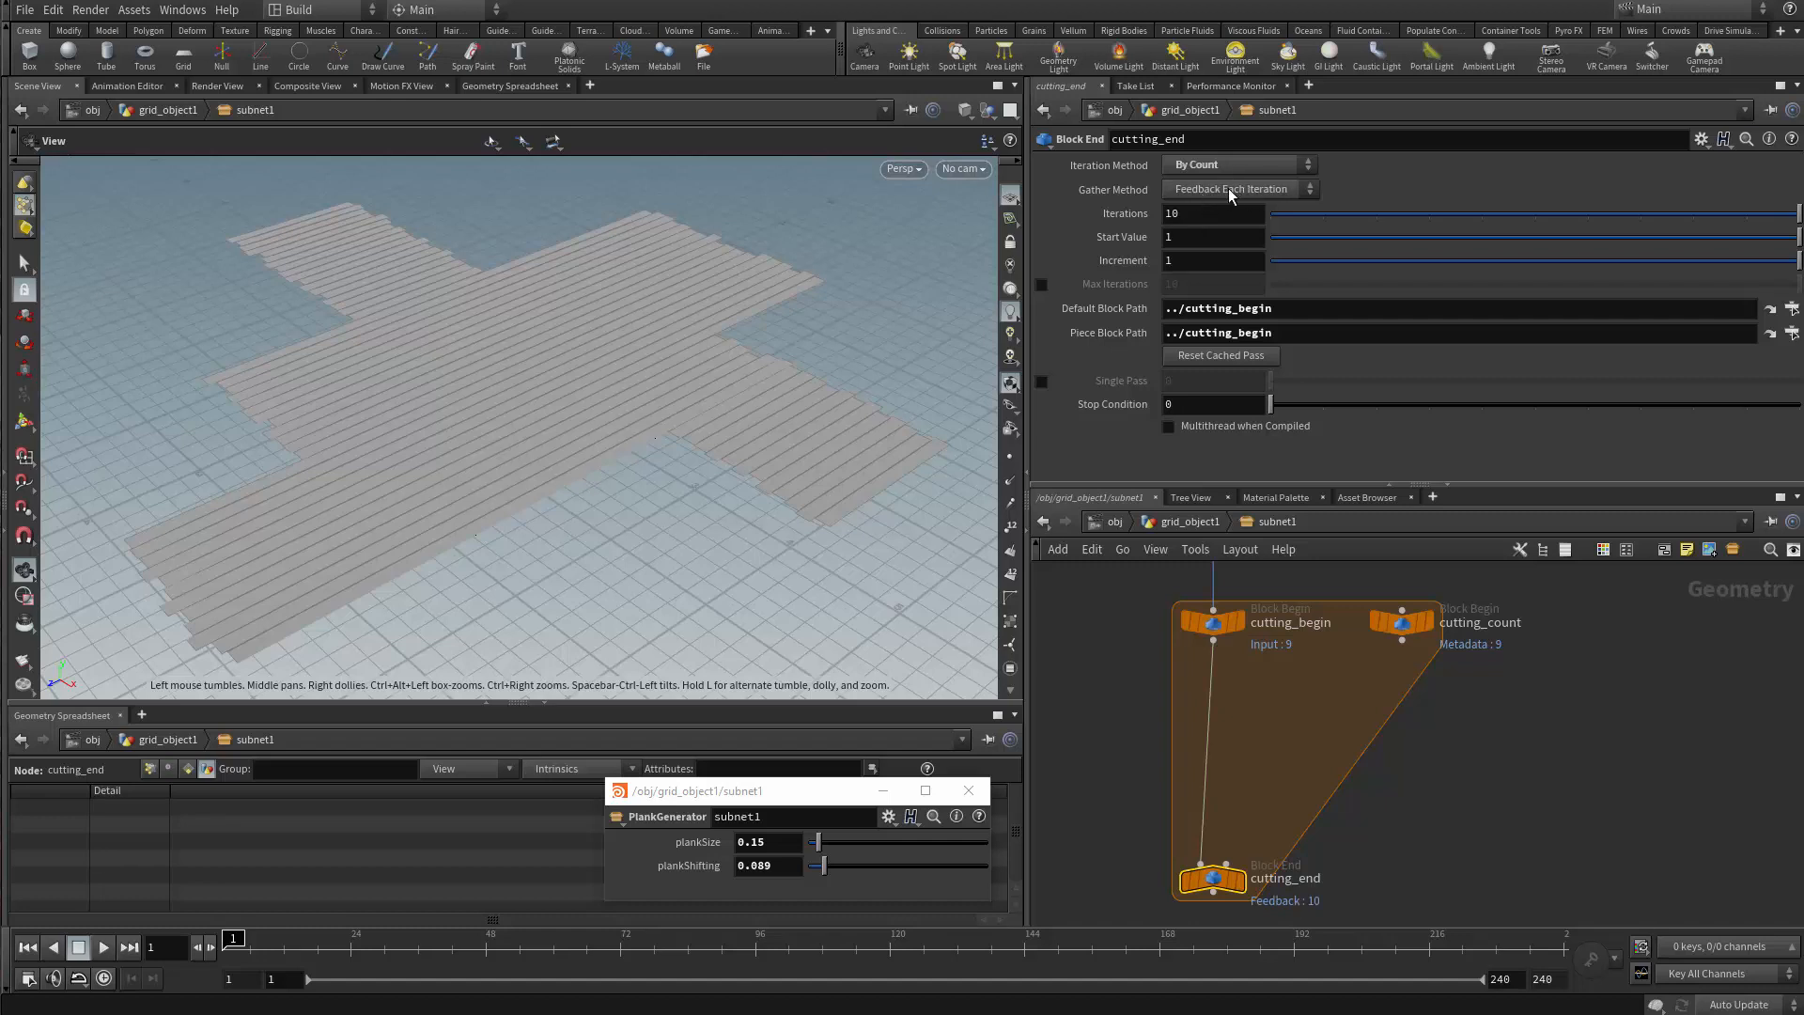
mouse_move(1218, 899)
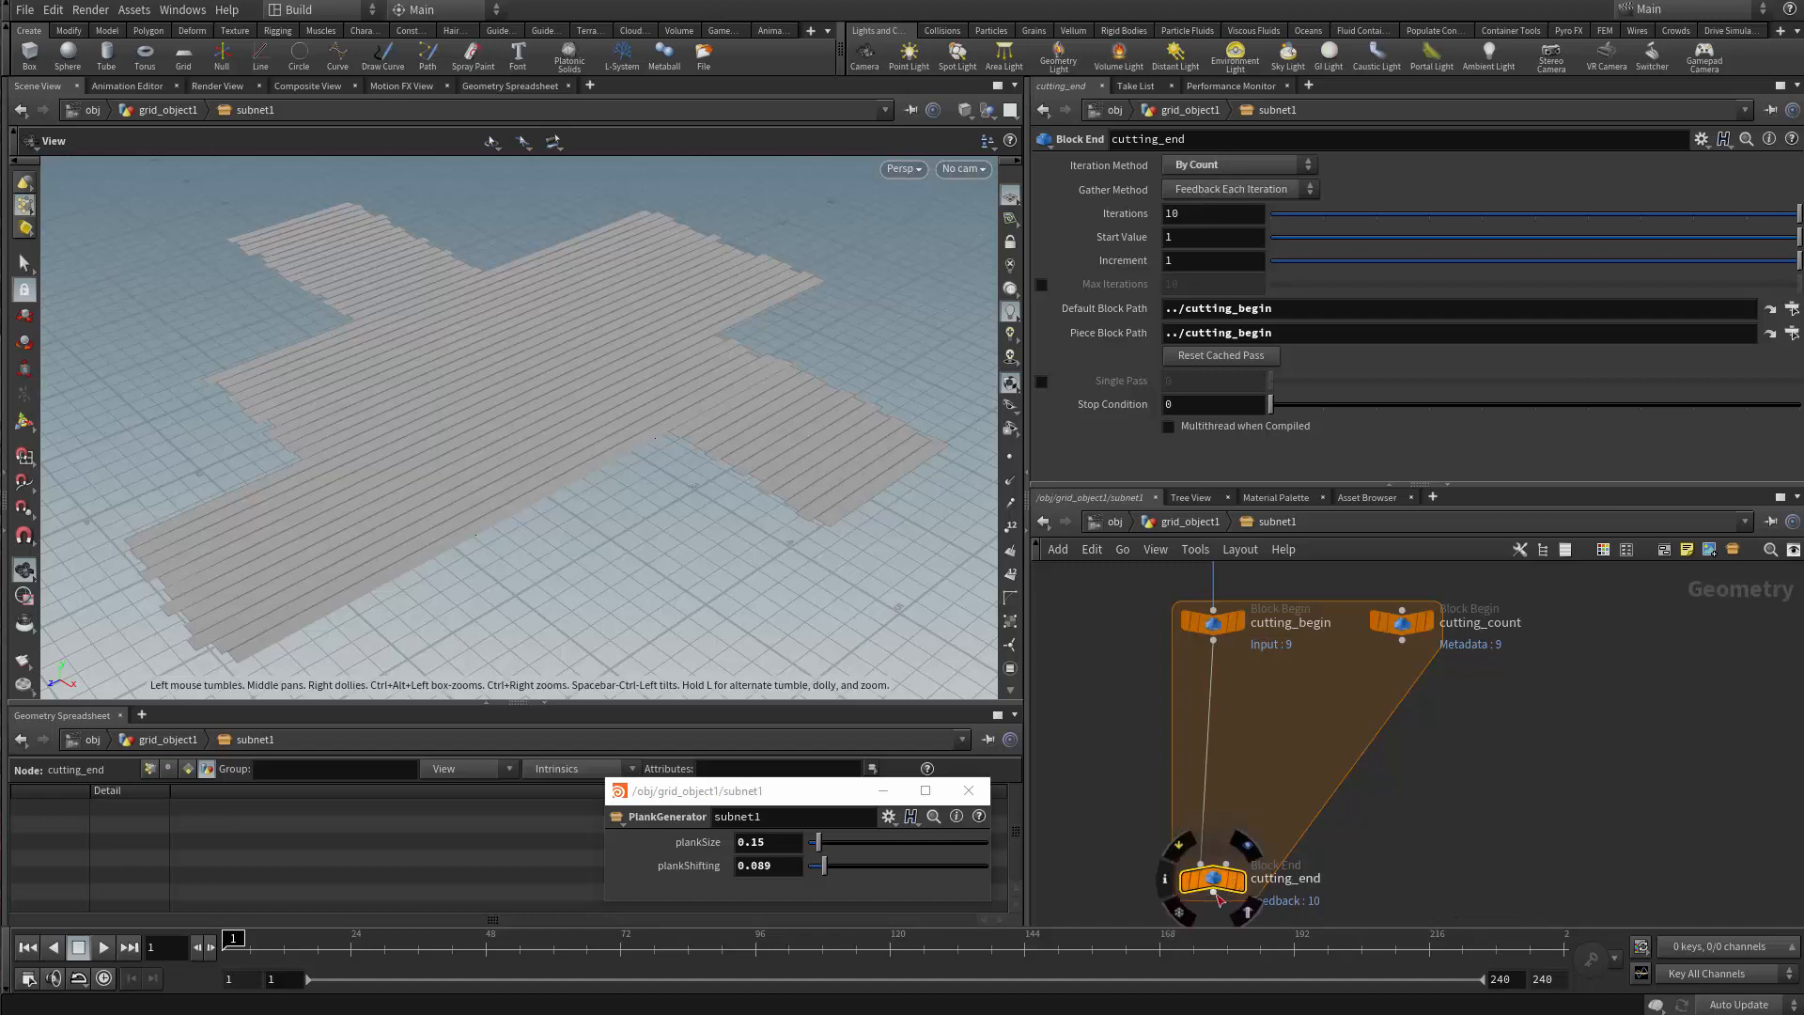
Set the method of the cutting_begin block to Fetch Feedback
left_click(1215, 622)
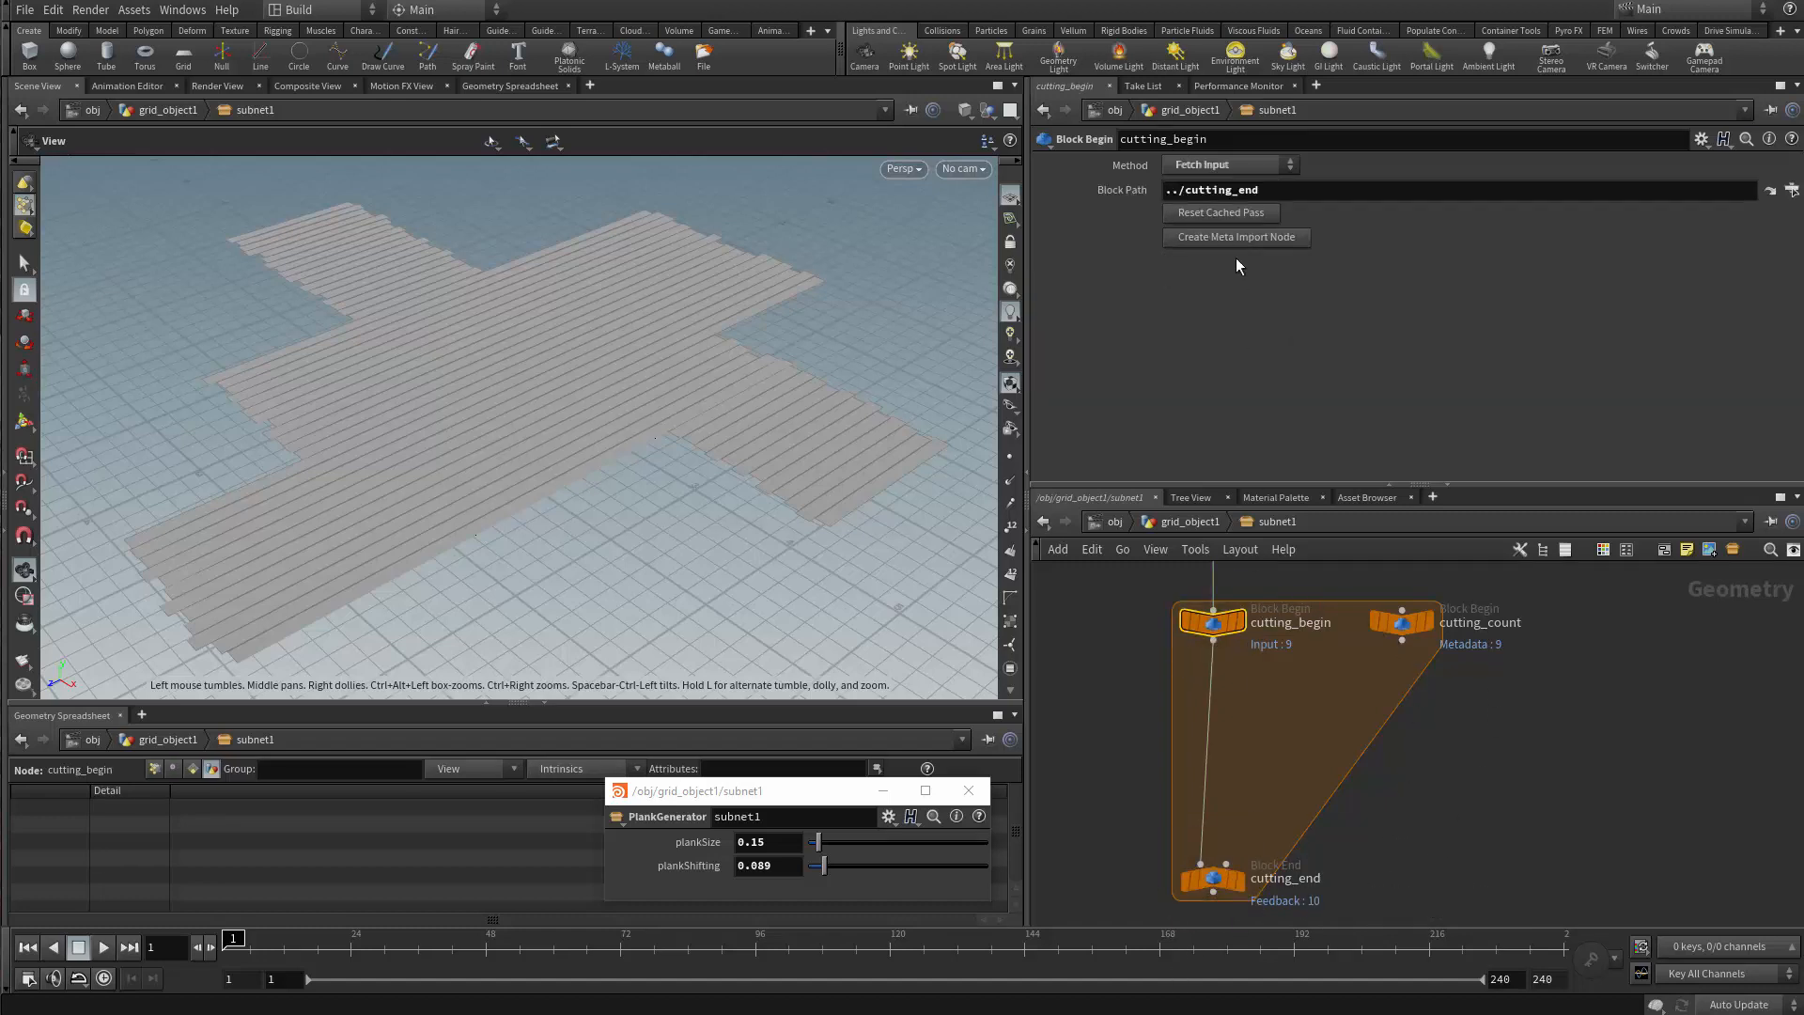
left_click(1205, 166)
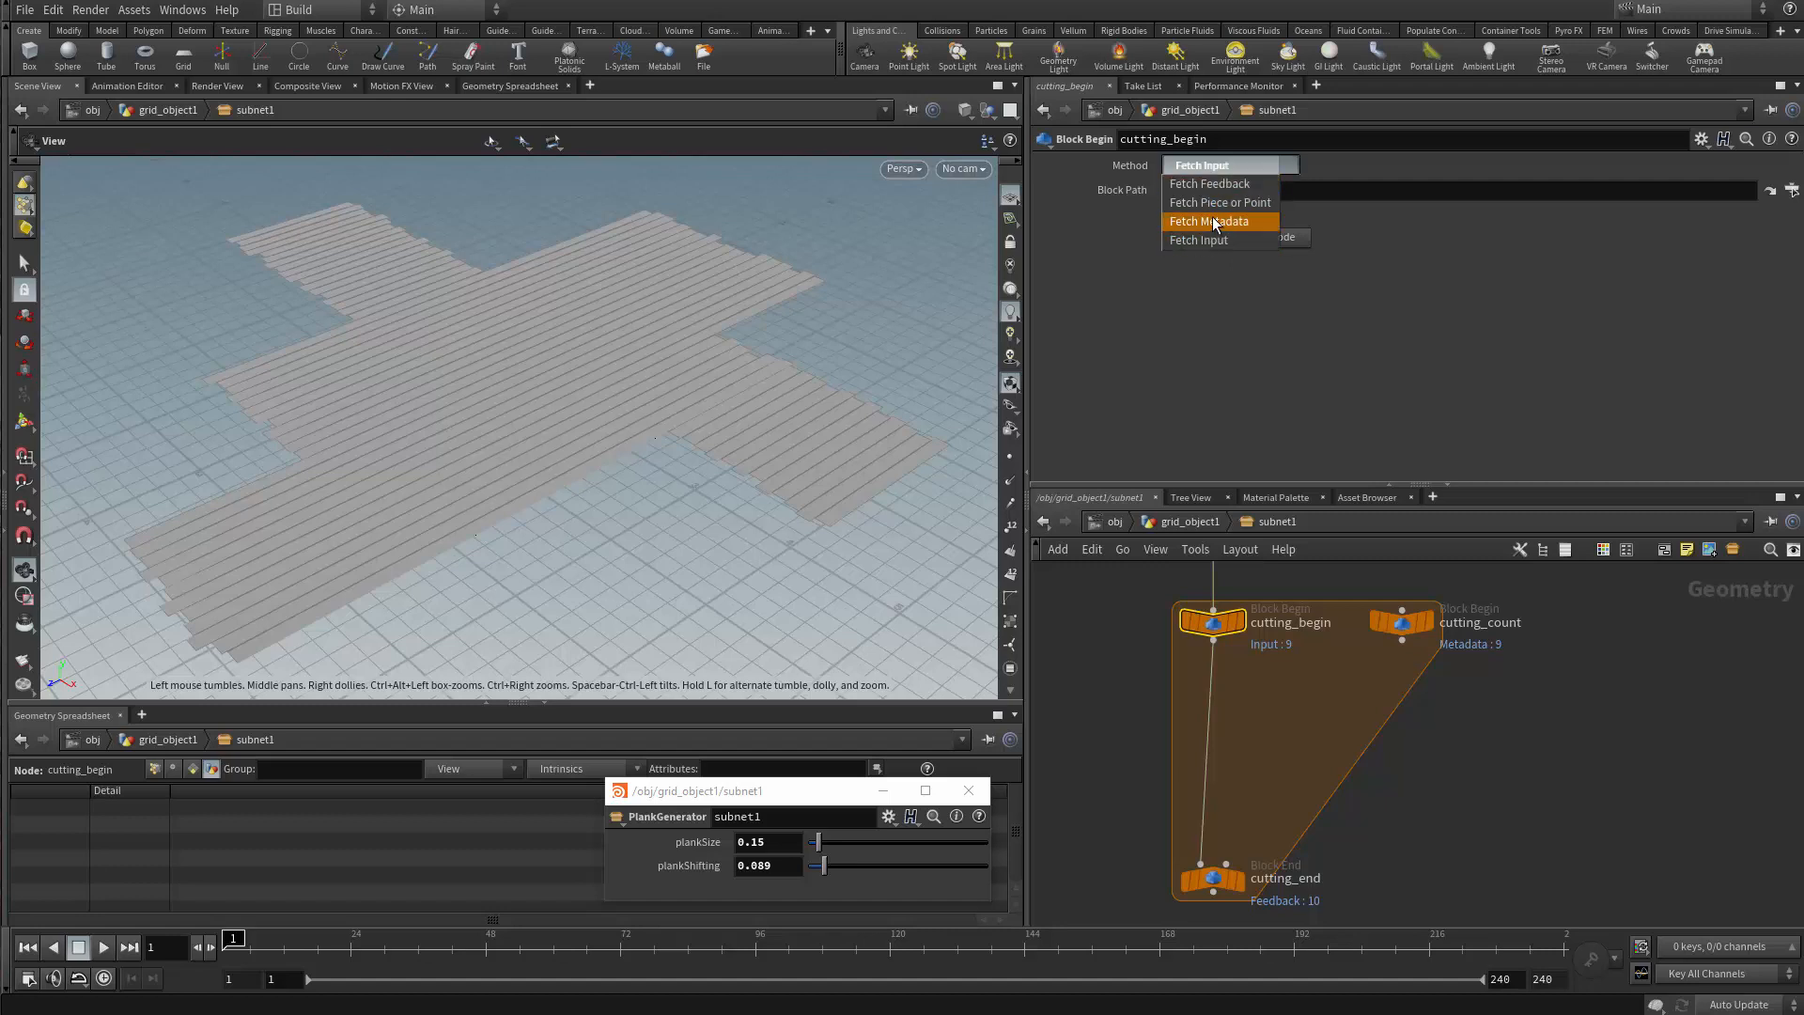
left_click(1214, 183)
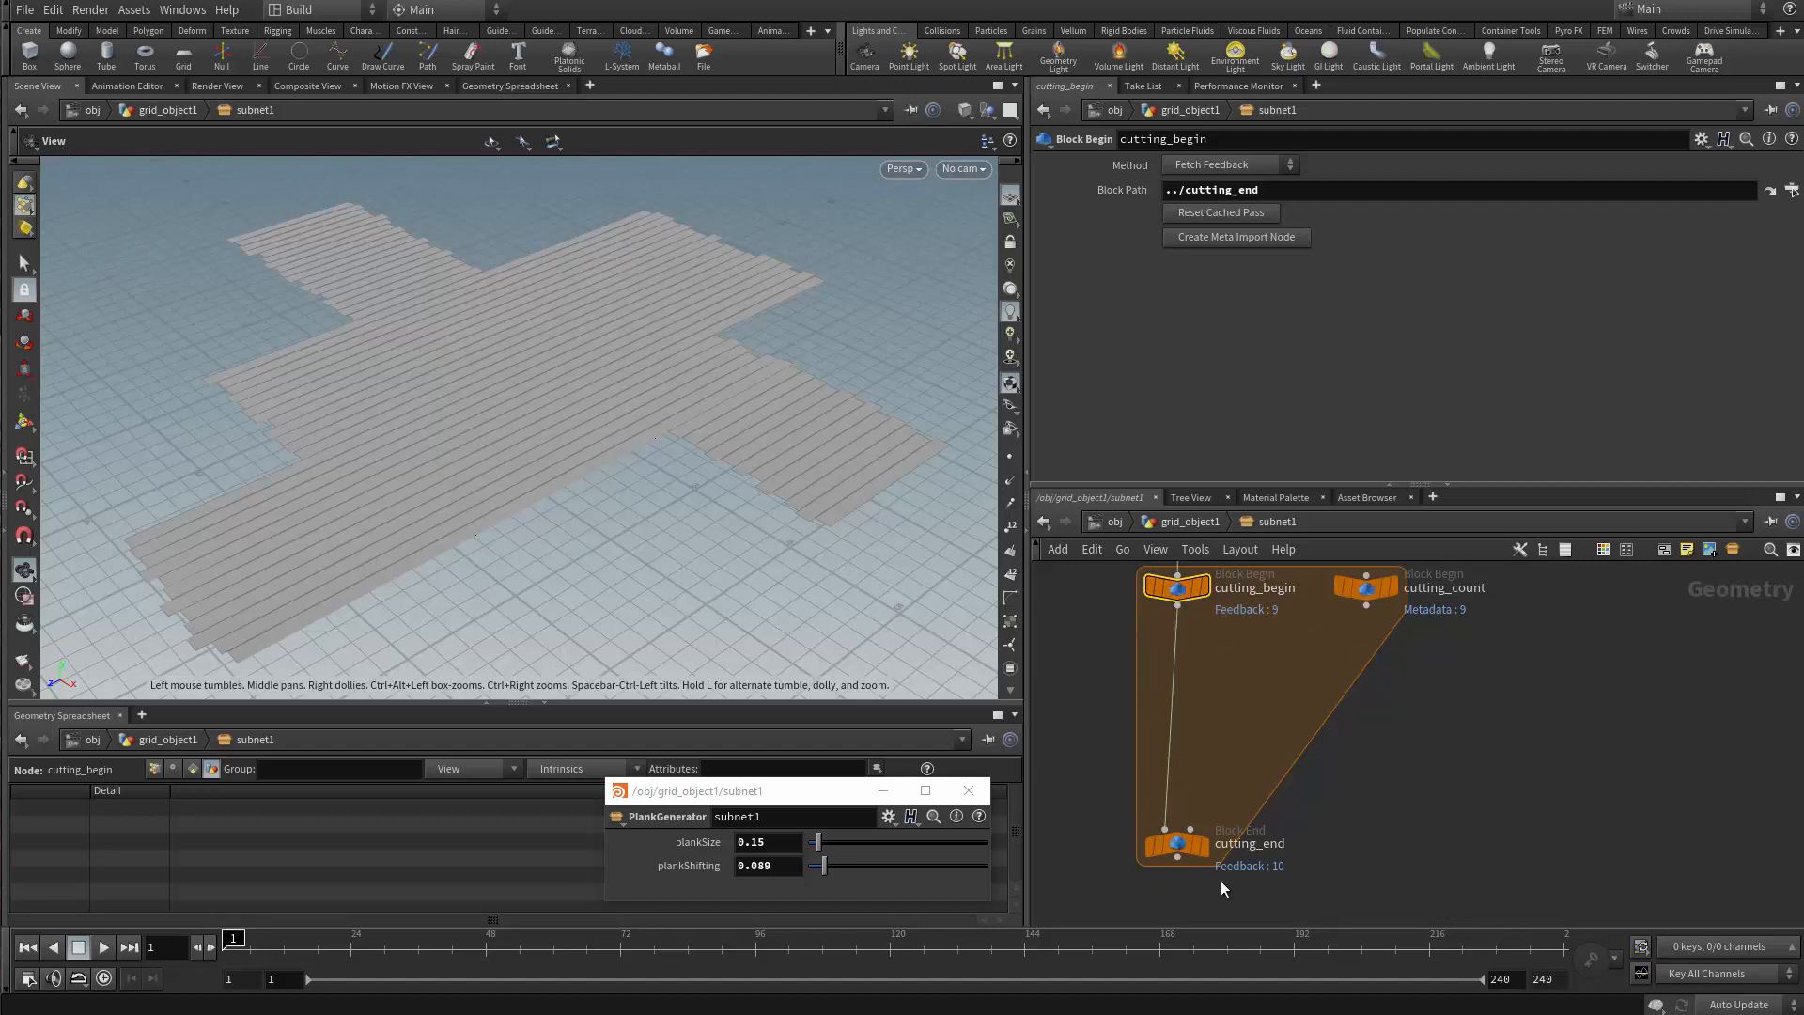
Examine how the geometry flows from the shifting subnetwork through cutting_begin to cutting_end, including cutting_begin's node information
middle_click_drag(1220, 627, 1270, 658)
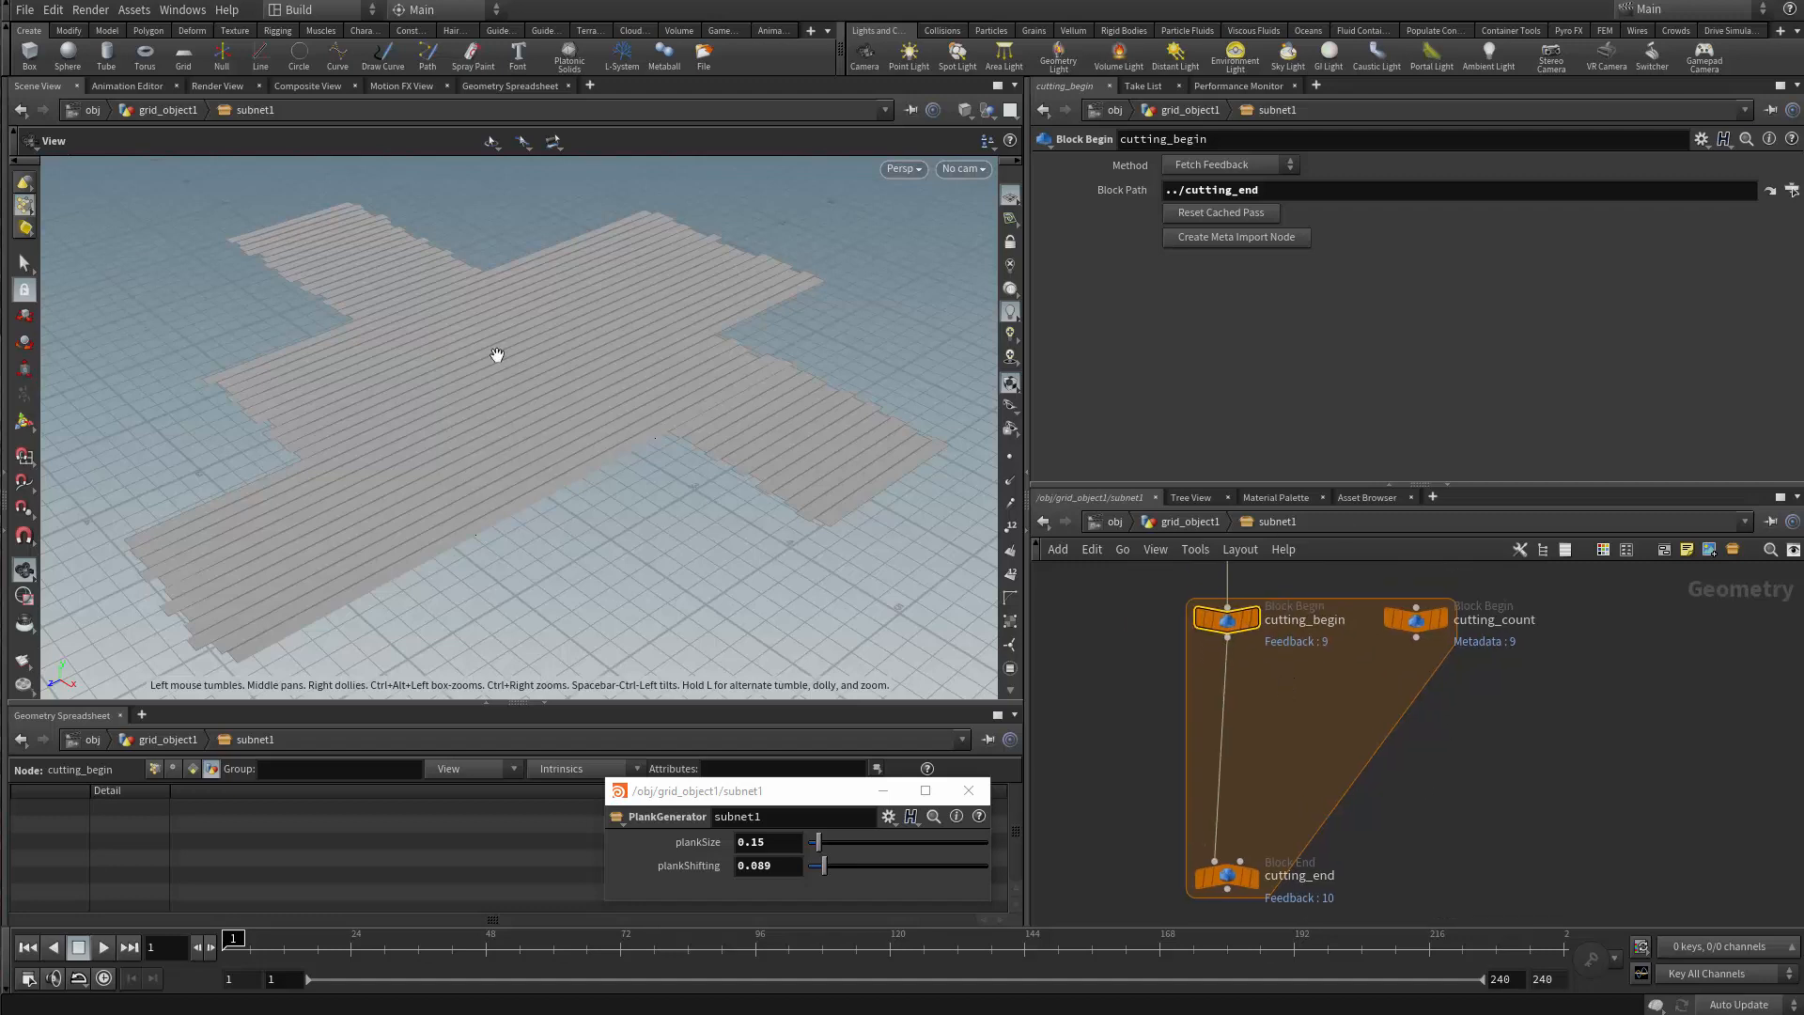
middle_click_drag(1365, 751, 1424, 682)
scroll(1423, 682, "up", 1)
middle_click_drag(1314, 667, 1370, 815)
scroll(1420, 733, "up", 1)
scroll(1343, 776, "up", 2)
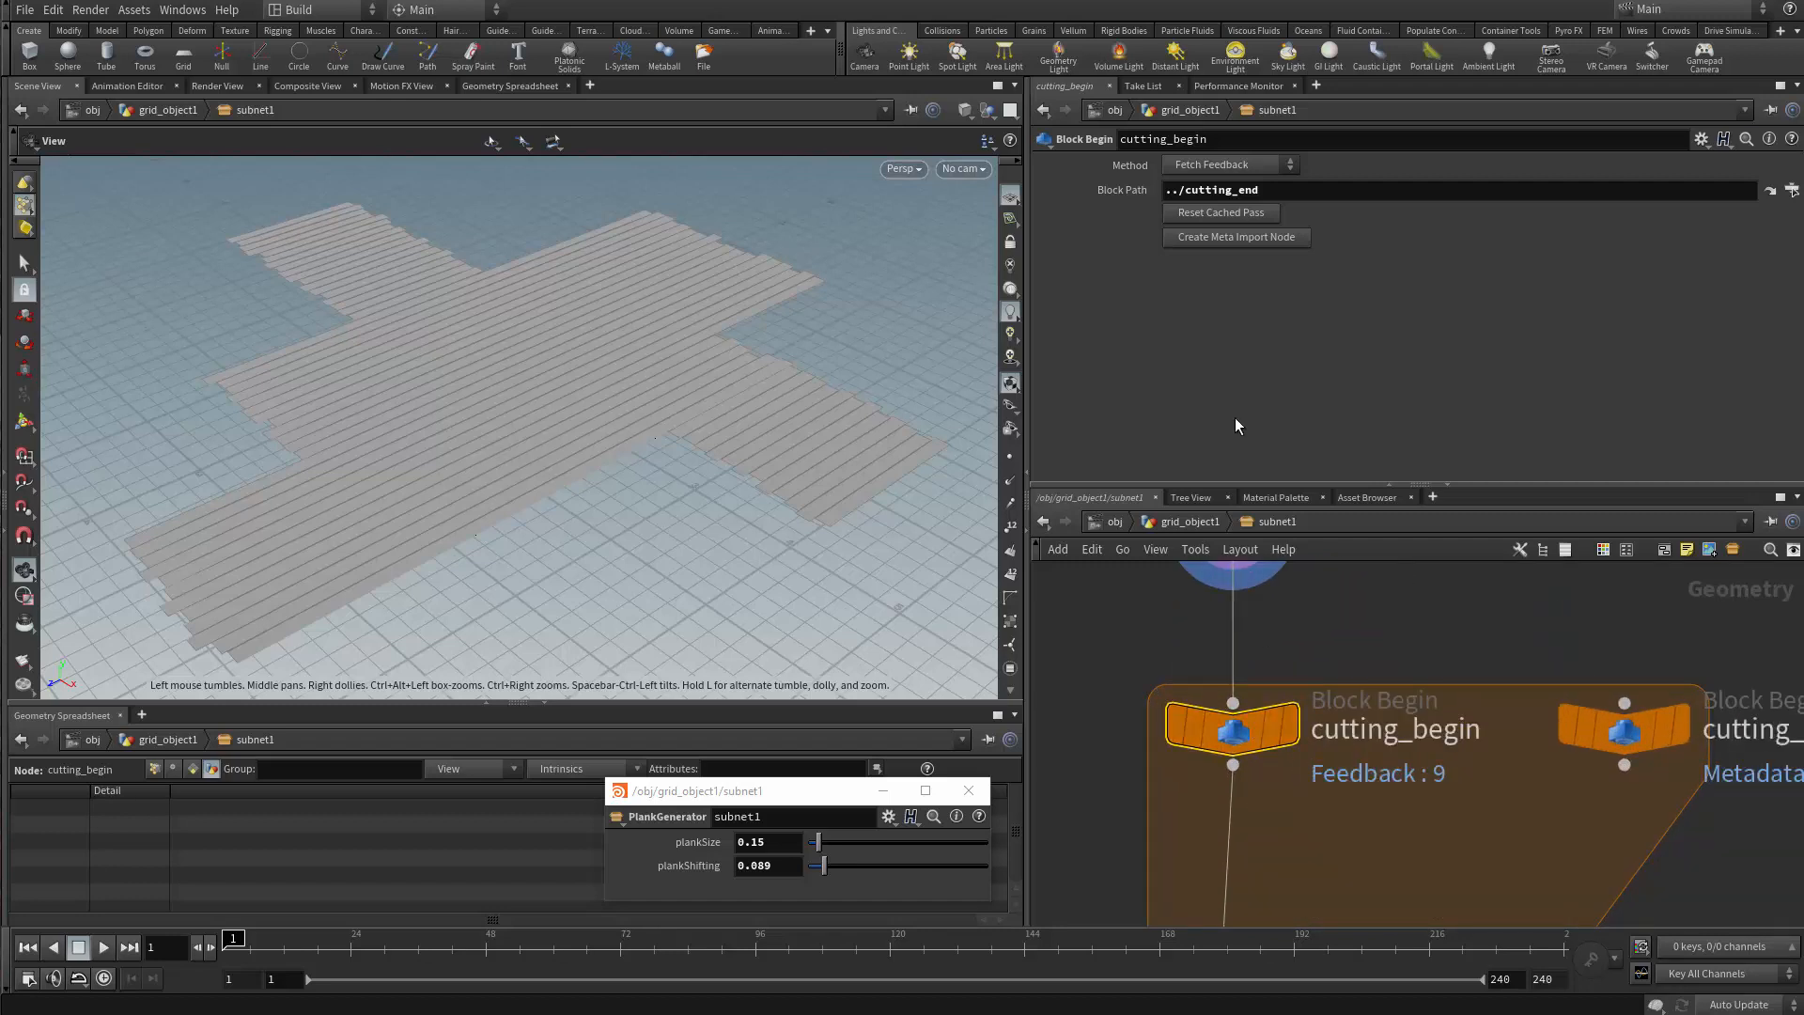
middle_click_drag(1250, 574, 1259, 694)
middle_click_drag(1310, 782, 1274, 616)
scroll(1288, 655, "down", 2)
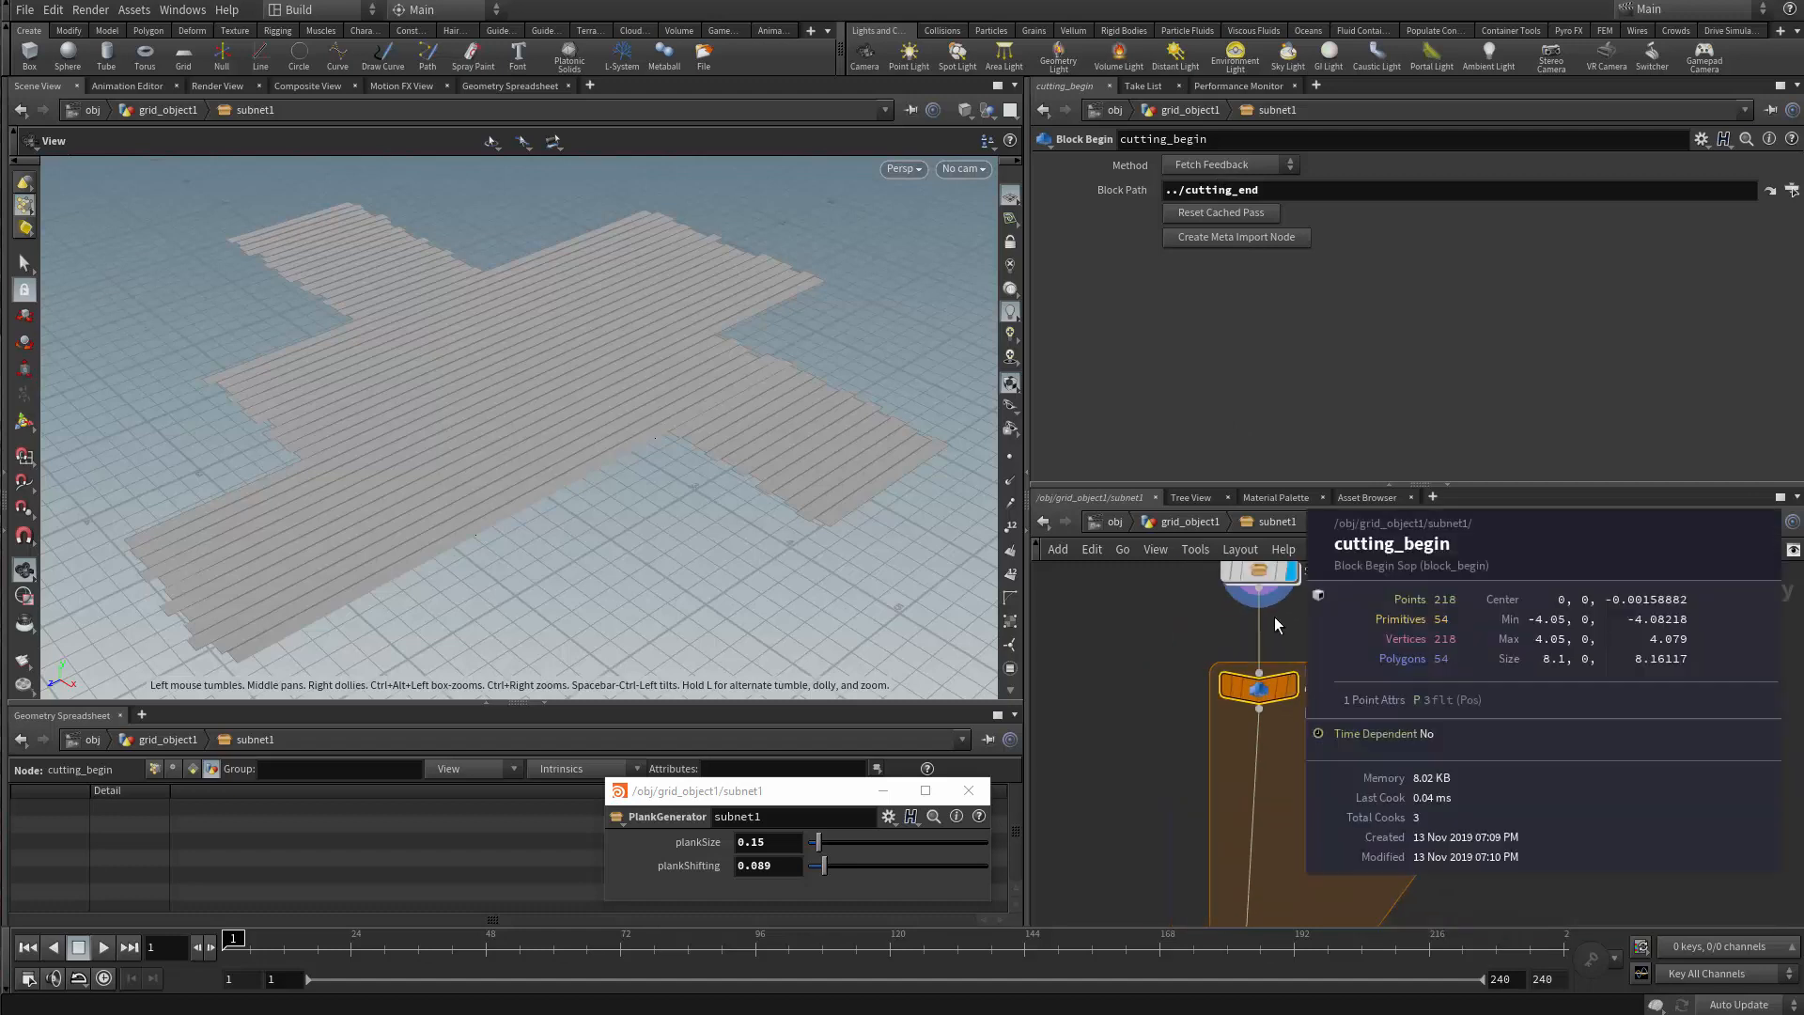
scroll(1272, 668, "down", 1)
middle_click_drag(1262, 844, 1257, 746)
scroll(1259, 723, "up", 2)
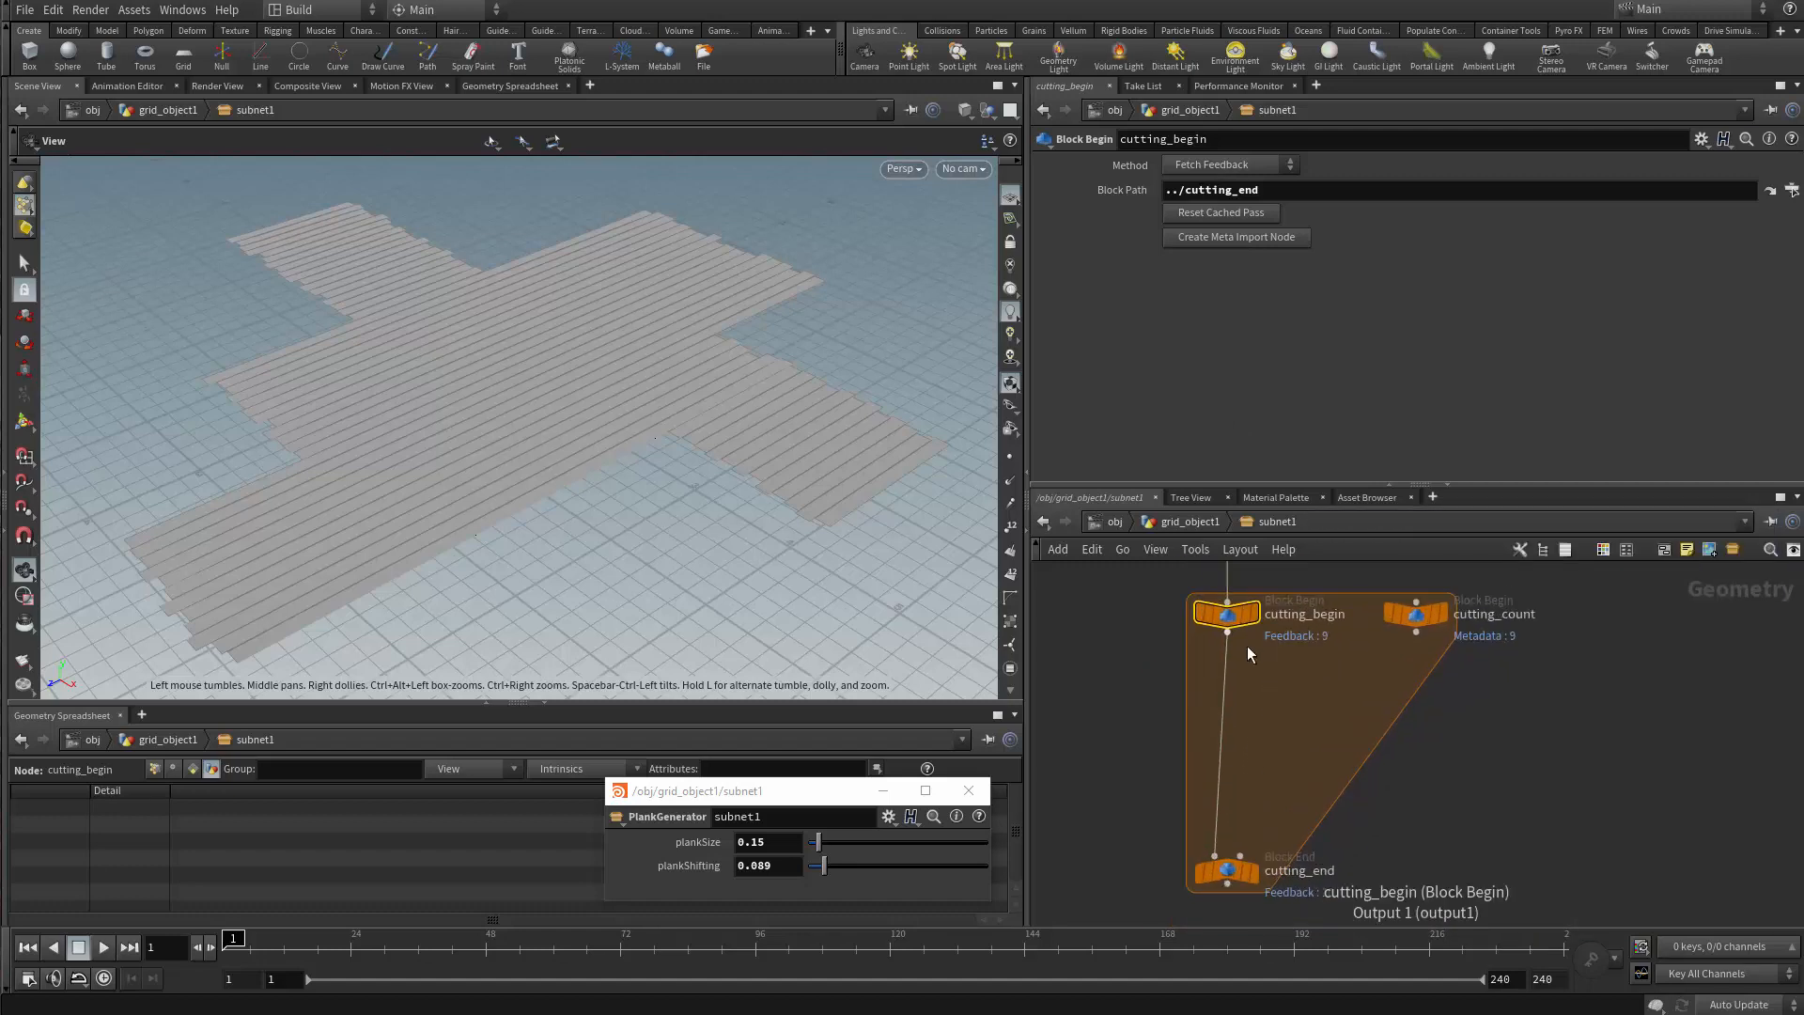
scroll(1227, 650, "up", 2)
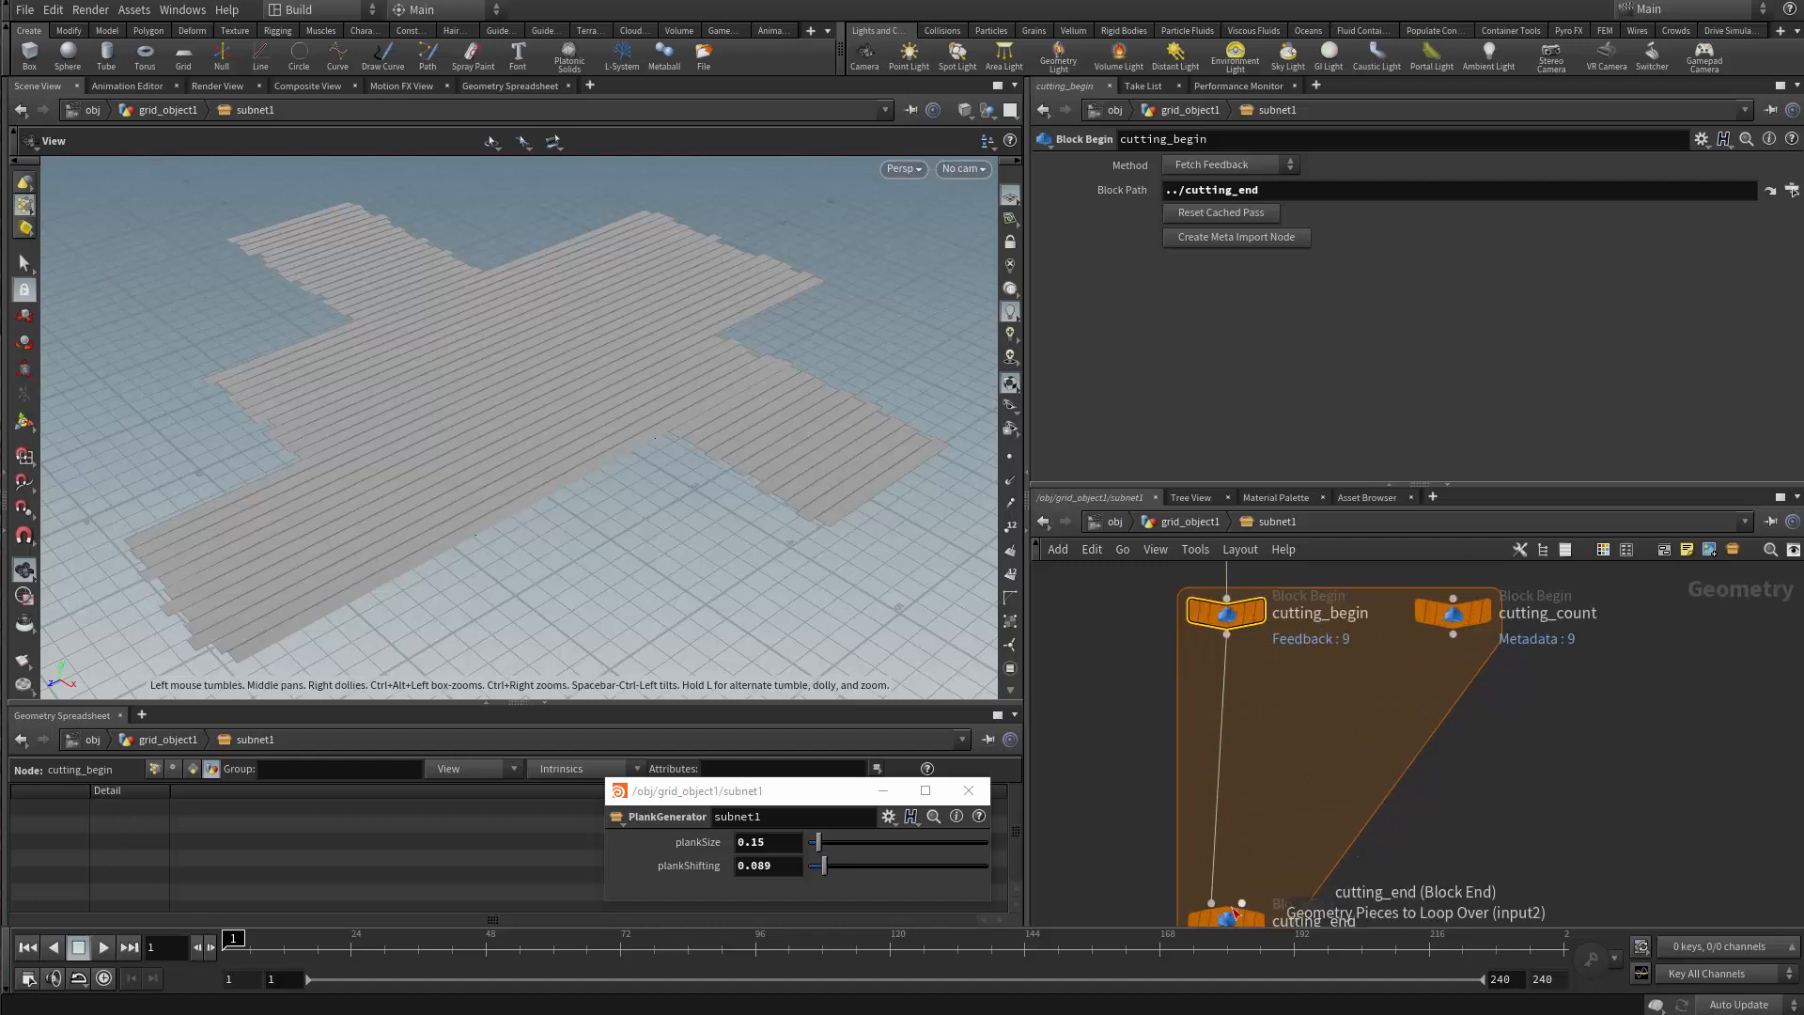
middle_click_drag(1243, 897, 1262, 799)
middle_click_drag(1321, 625, 1350, 785)
scroll(1349, 786, "up", 2)
mouse_move(1301, 717)
middle_mouse_down()
mouse_move(1324, 909)
mouse_move(1325, 697)
middle_mouse_up()
left_click(1255, 781)
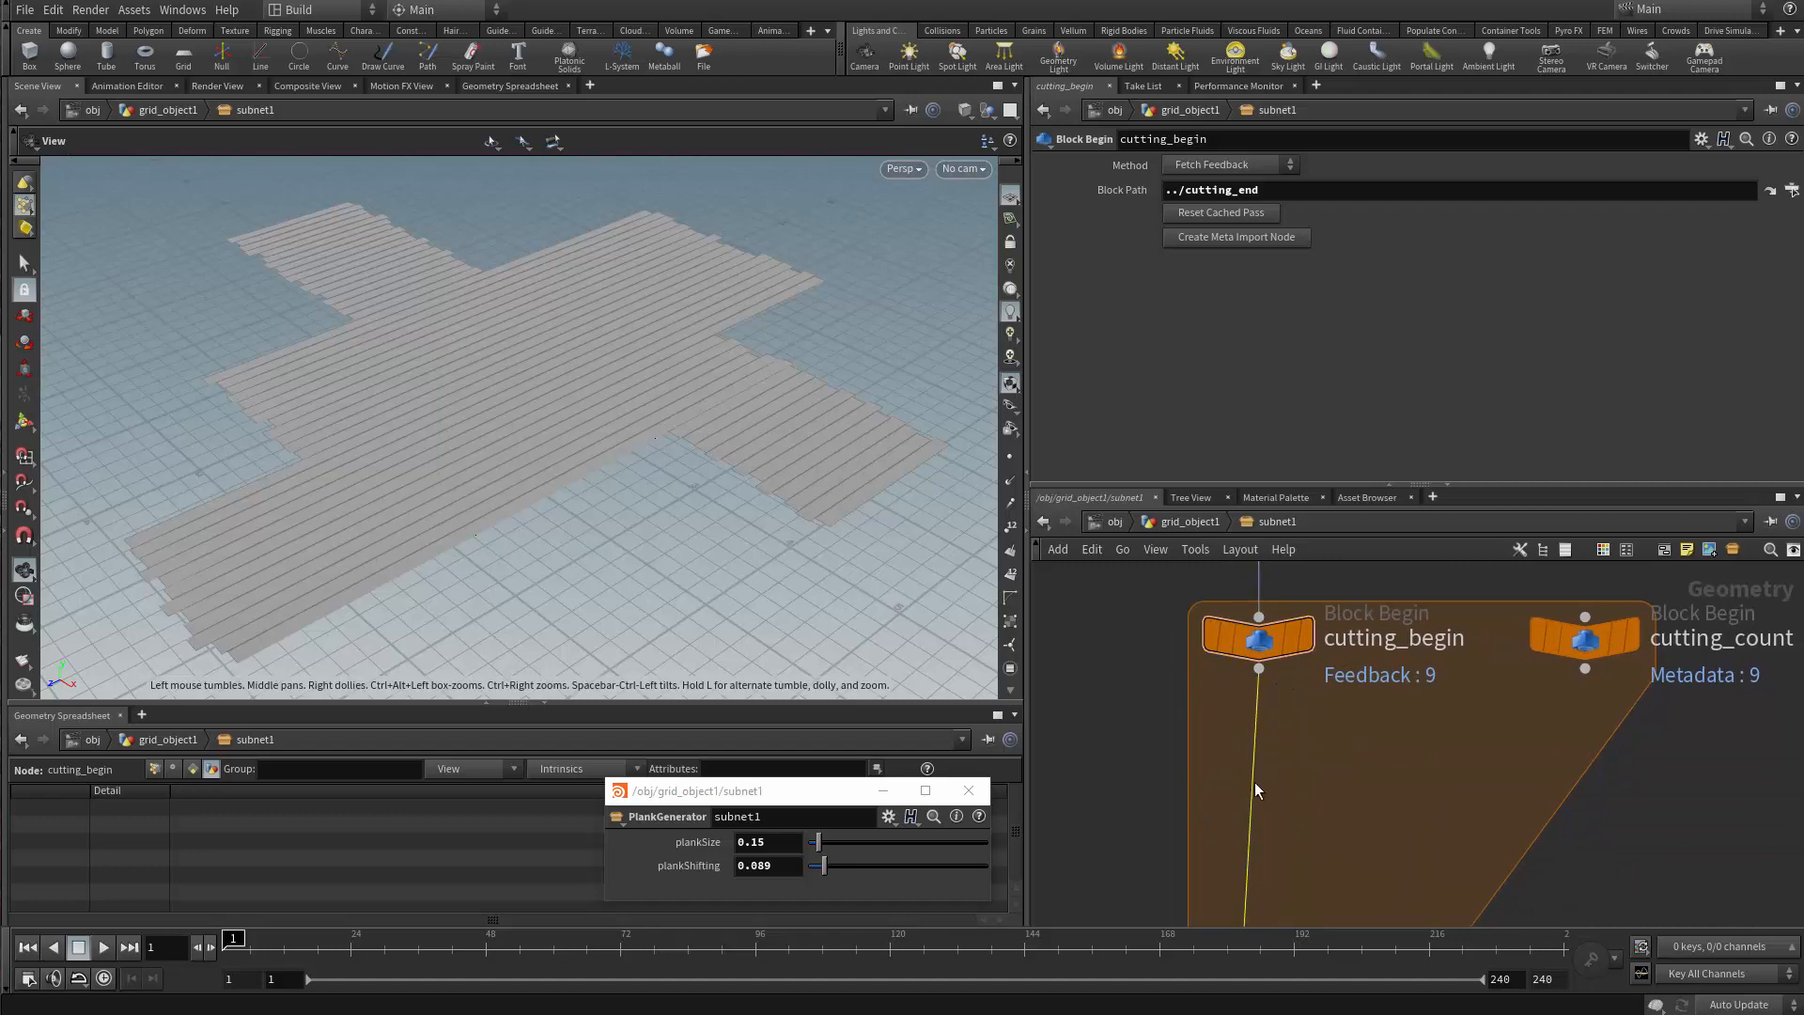
Add a Measure node inside the cutting loop directly after cutting_begin
key("Tab")
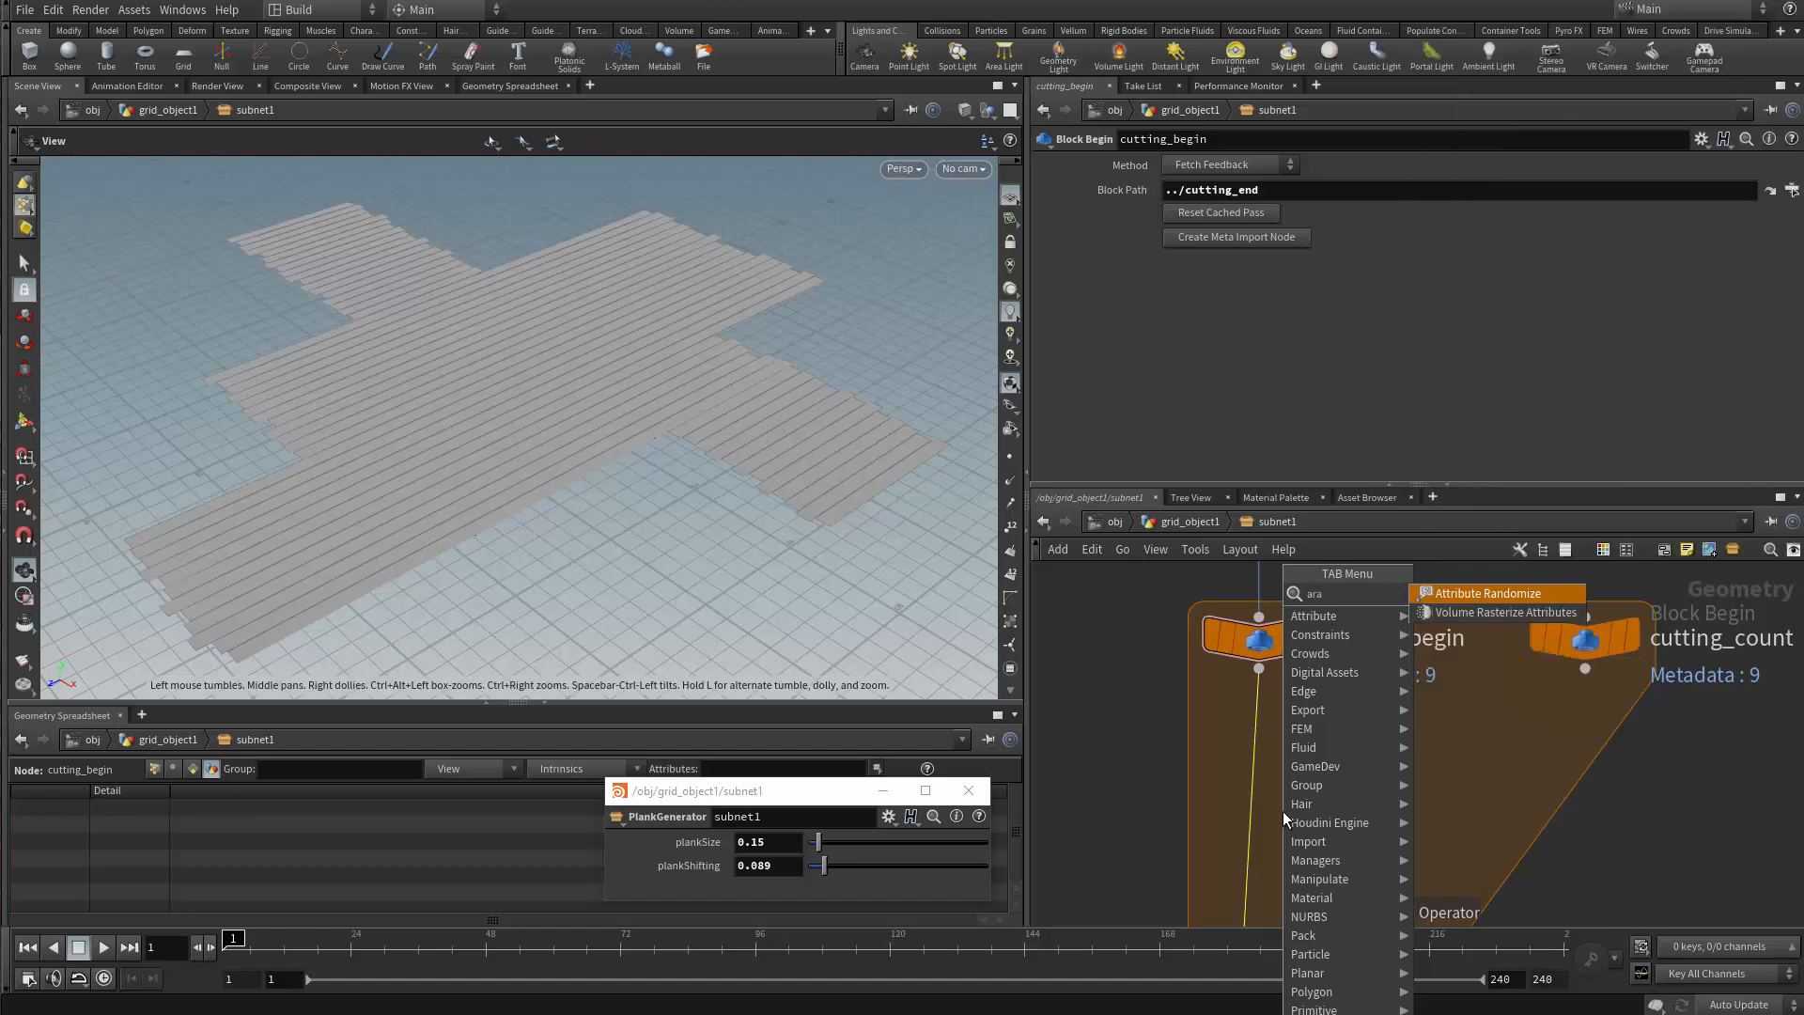
type("a")
key("BackSpace")
type("mea")
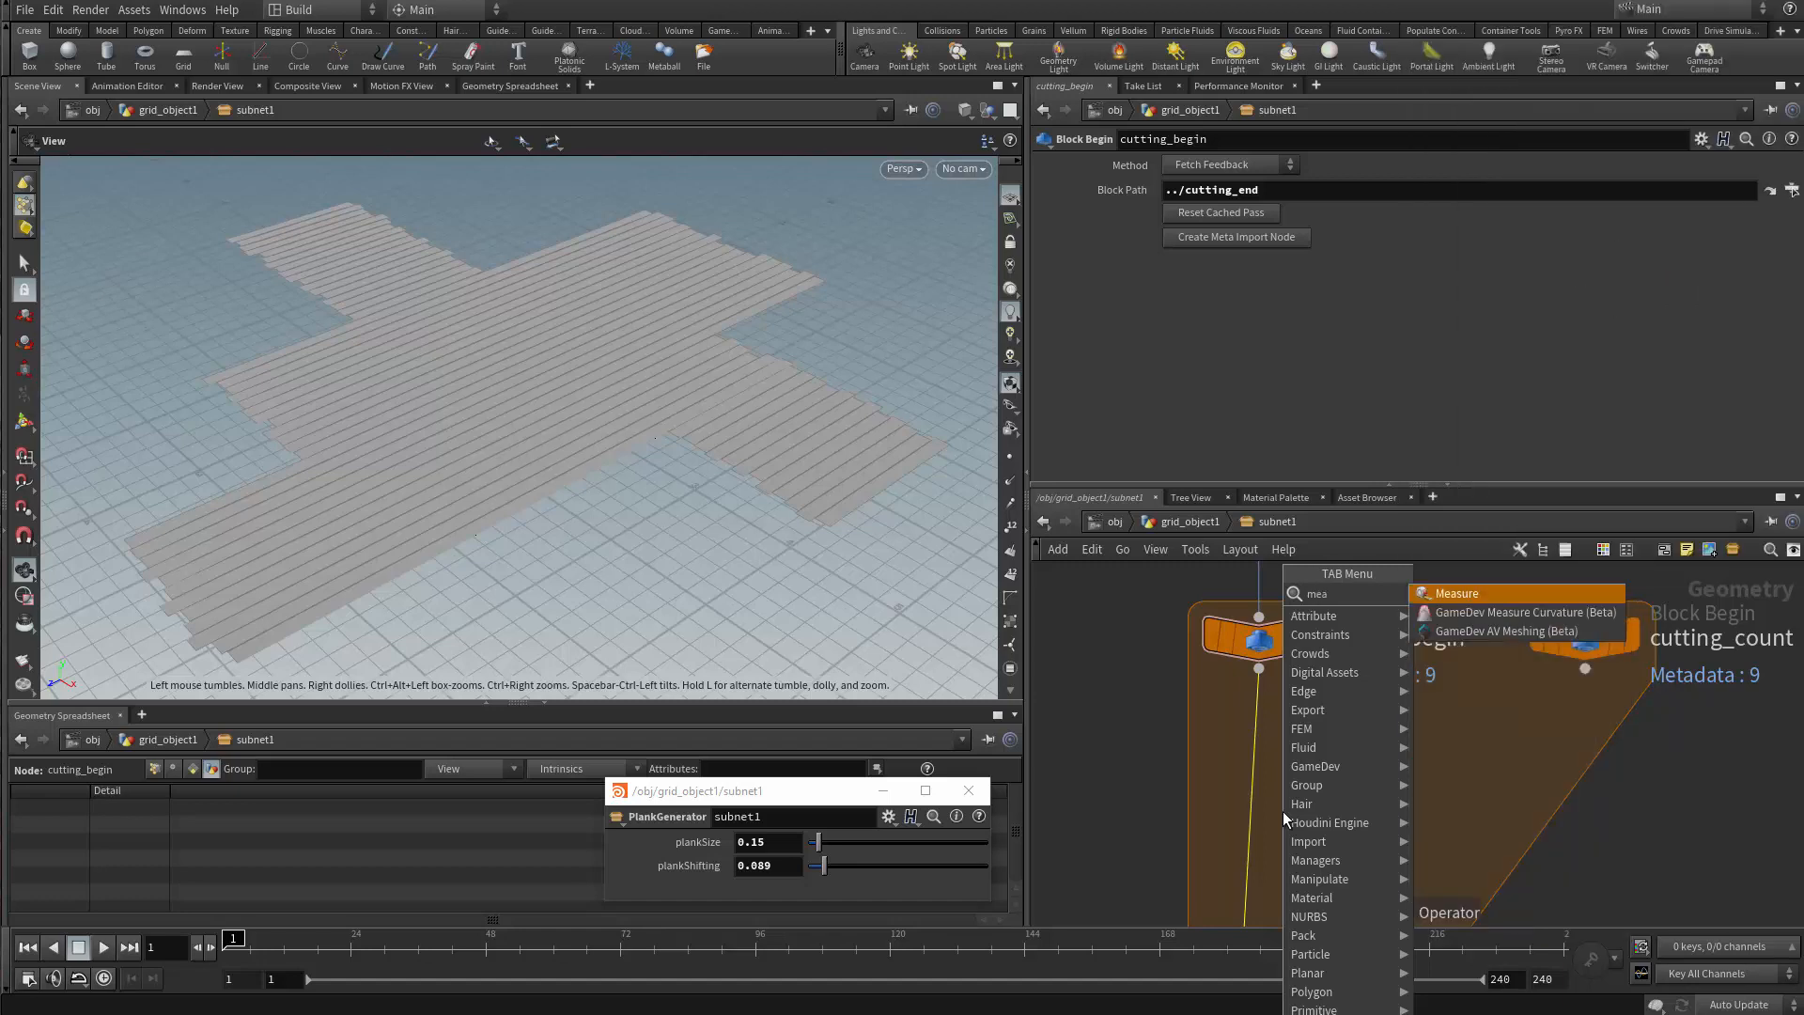
key("Return")
left_click(1270, 792)
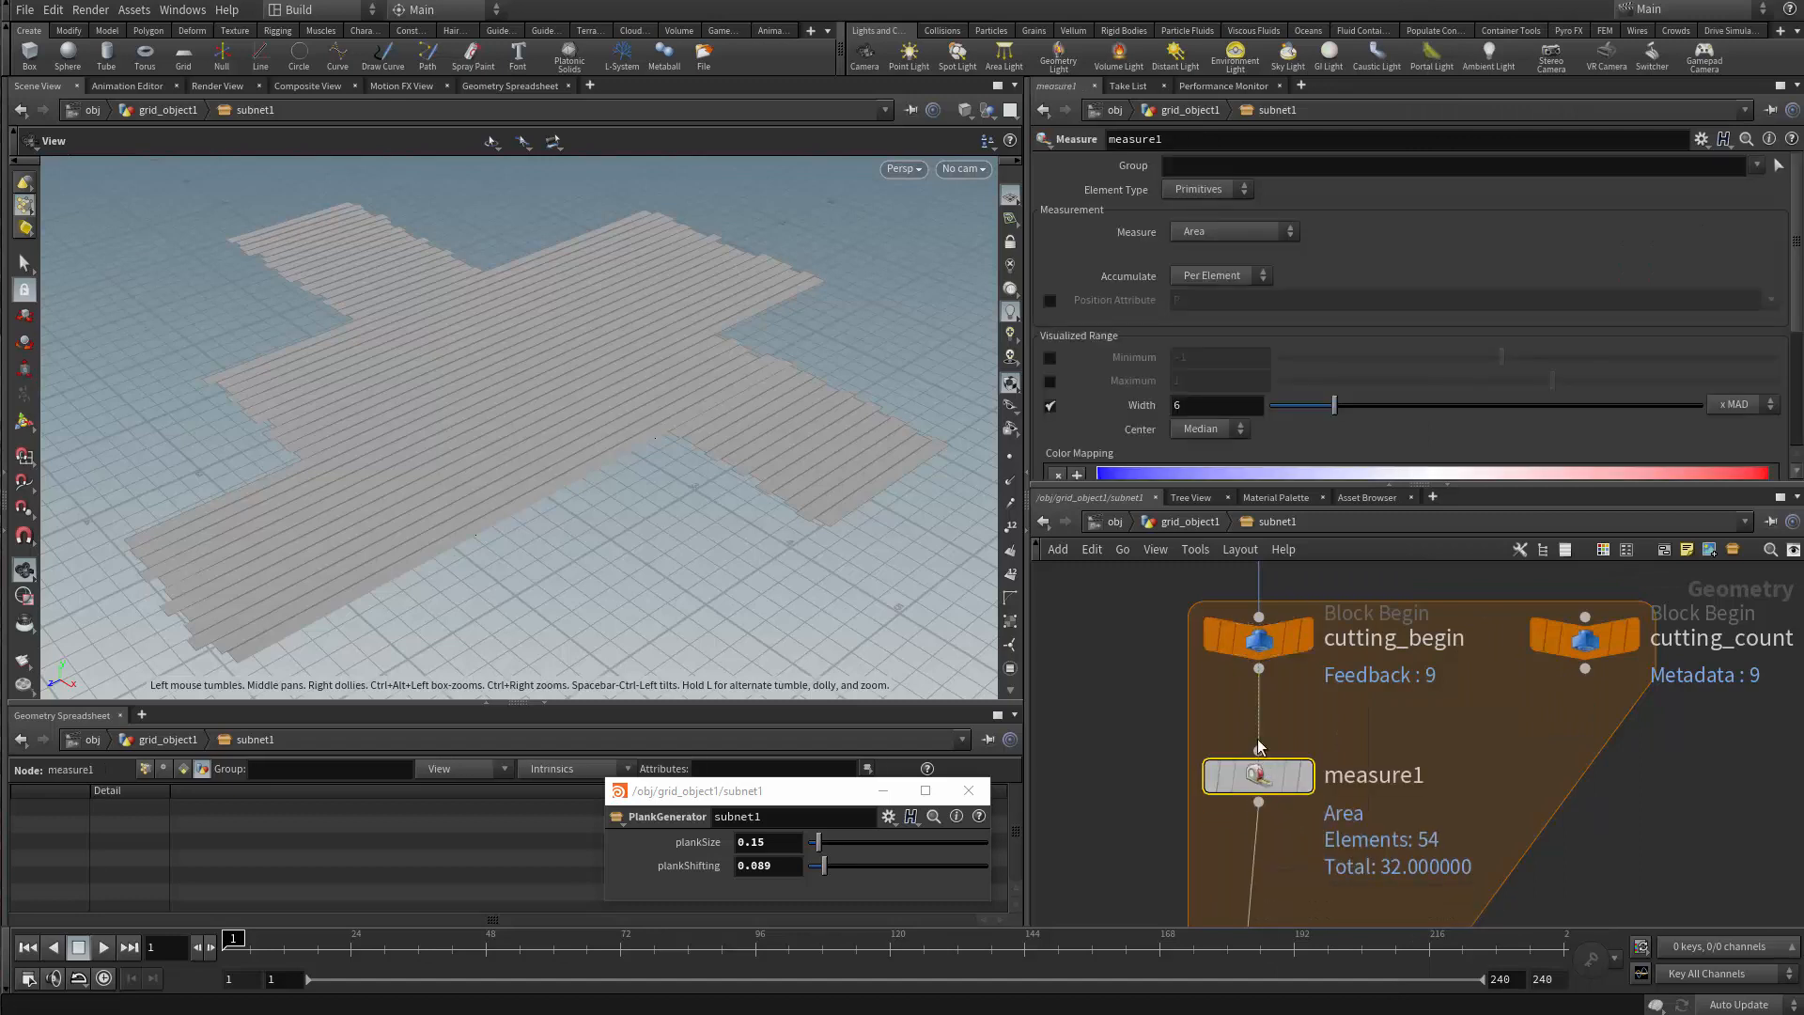
Rename the Measure node to measure_area, aligned under cutting_begin, and inspect its per-primitive area values
left_click(1349, 732)
key("BackSpace")
type("_area")
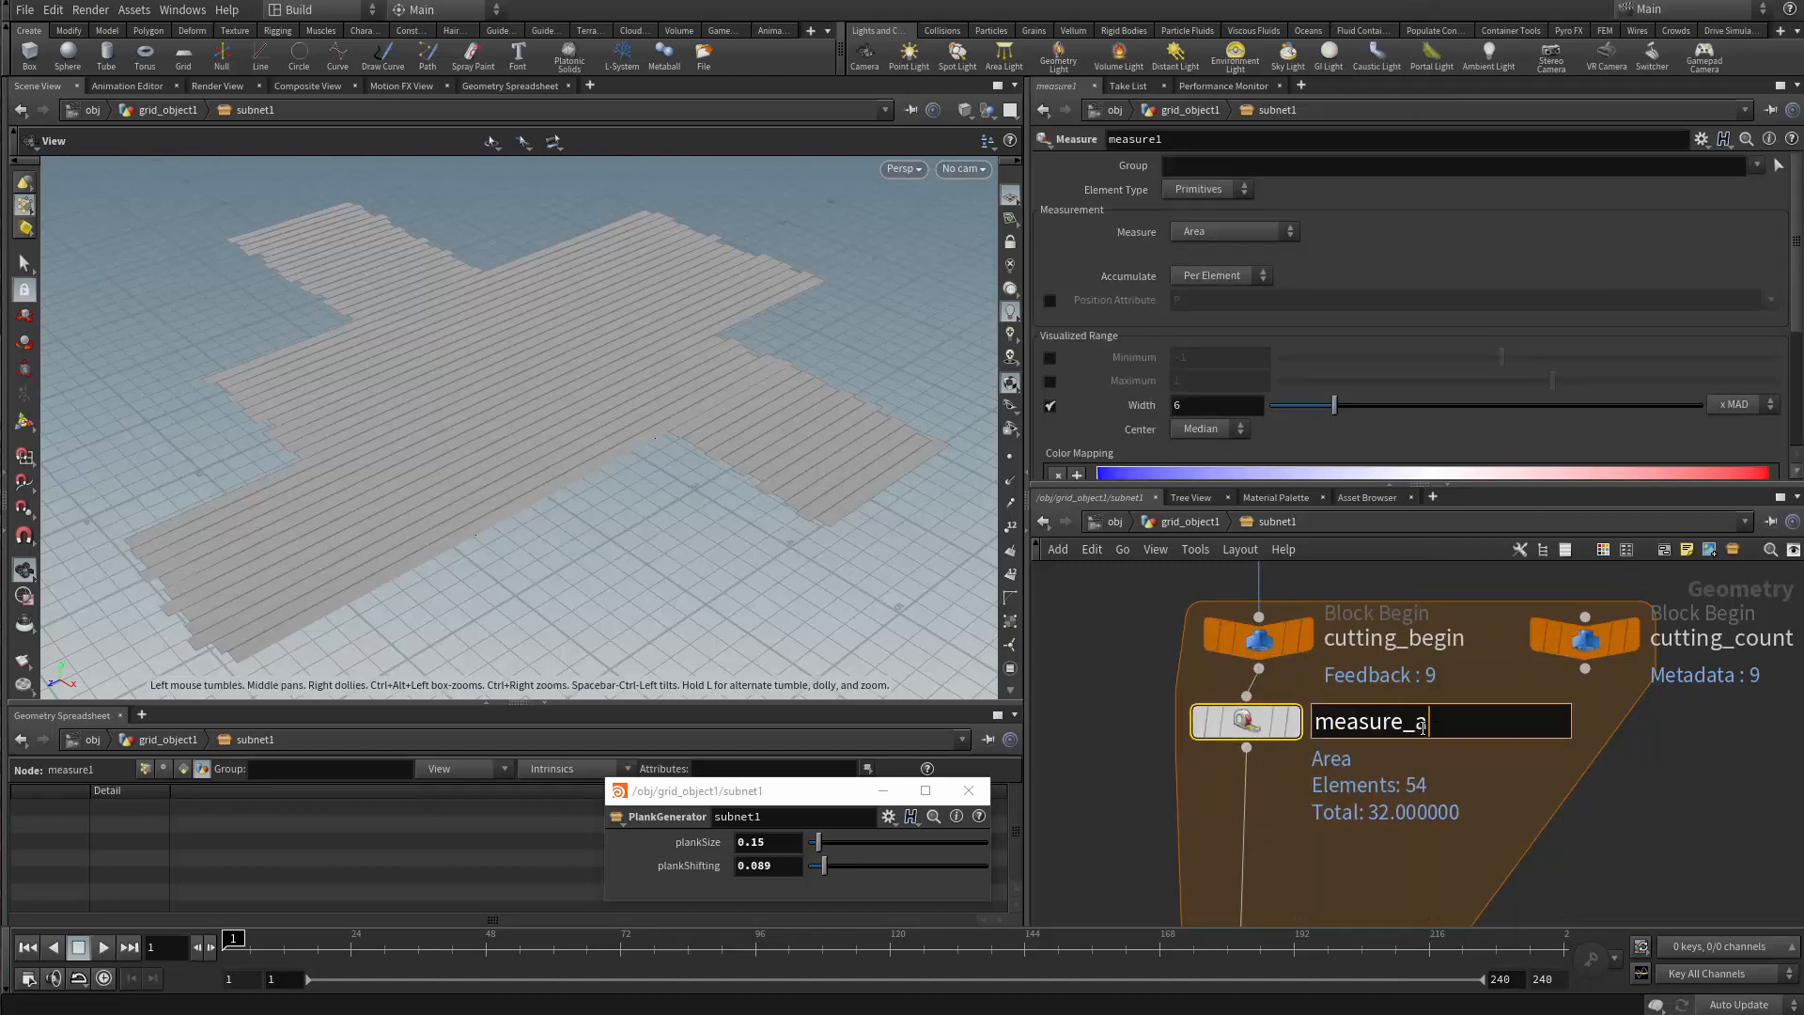
key("Return")
left_click_drag(1247, 725, 1259, 723)
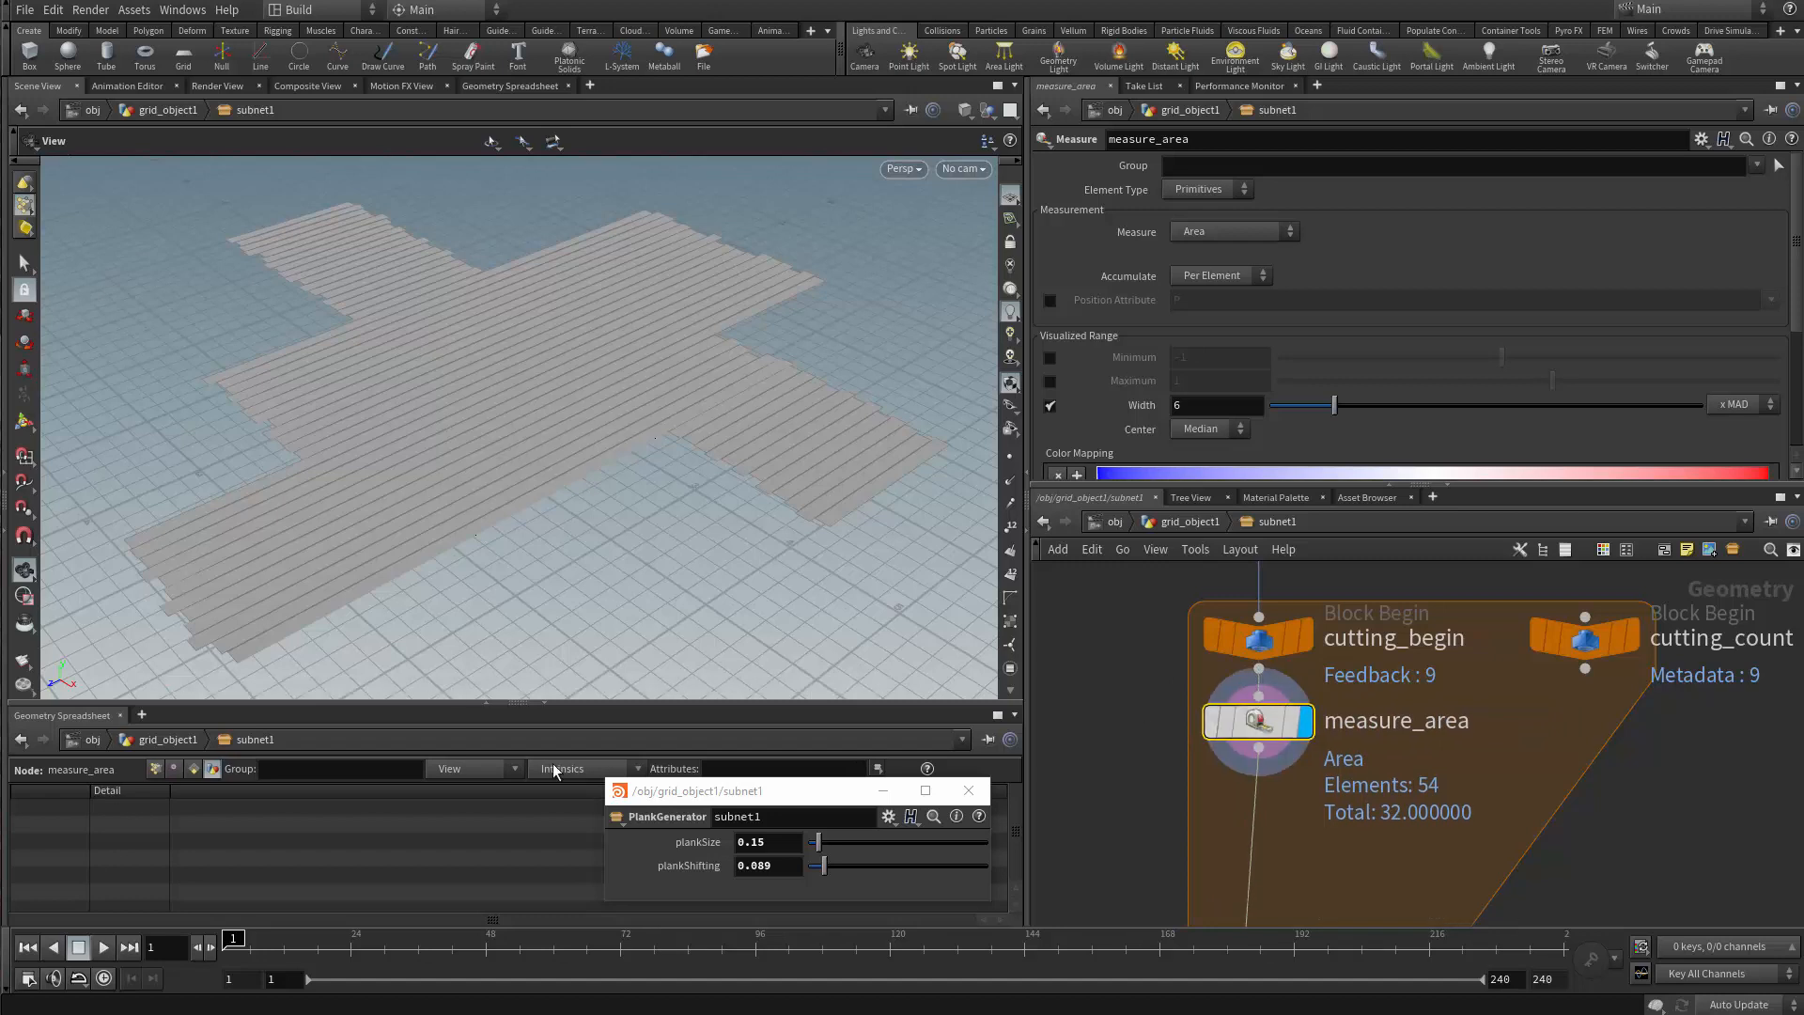
left_click(194, 768)
scroll(128, 817, "down", 3)
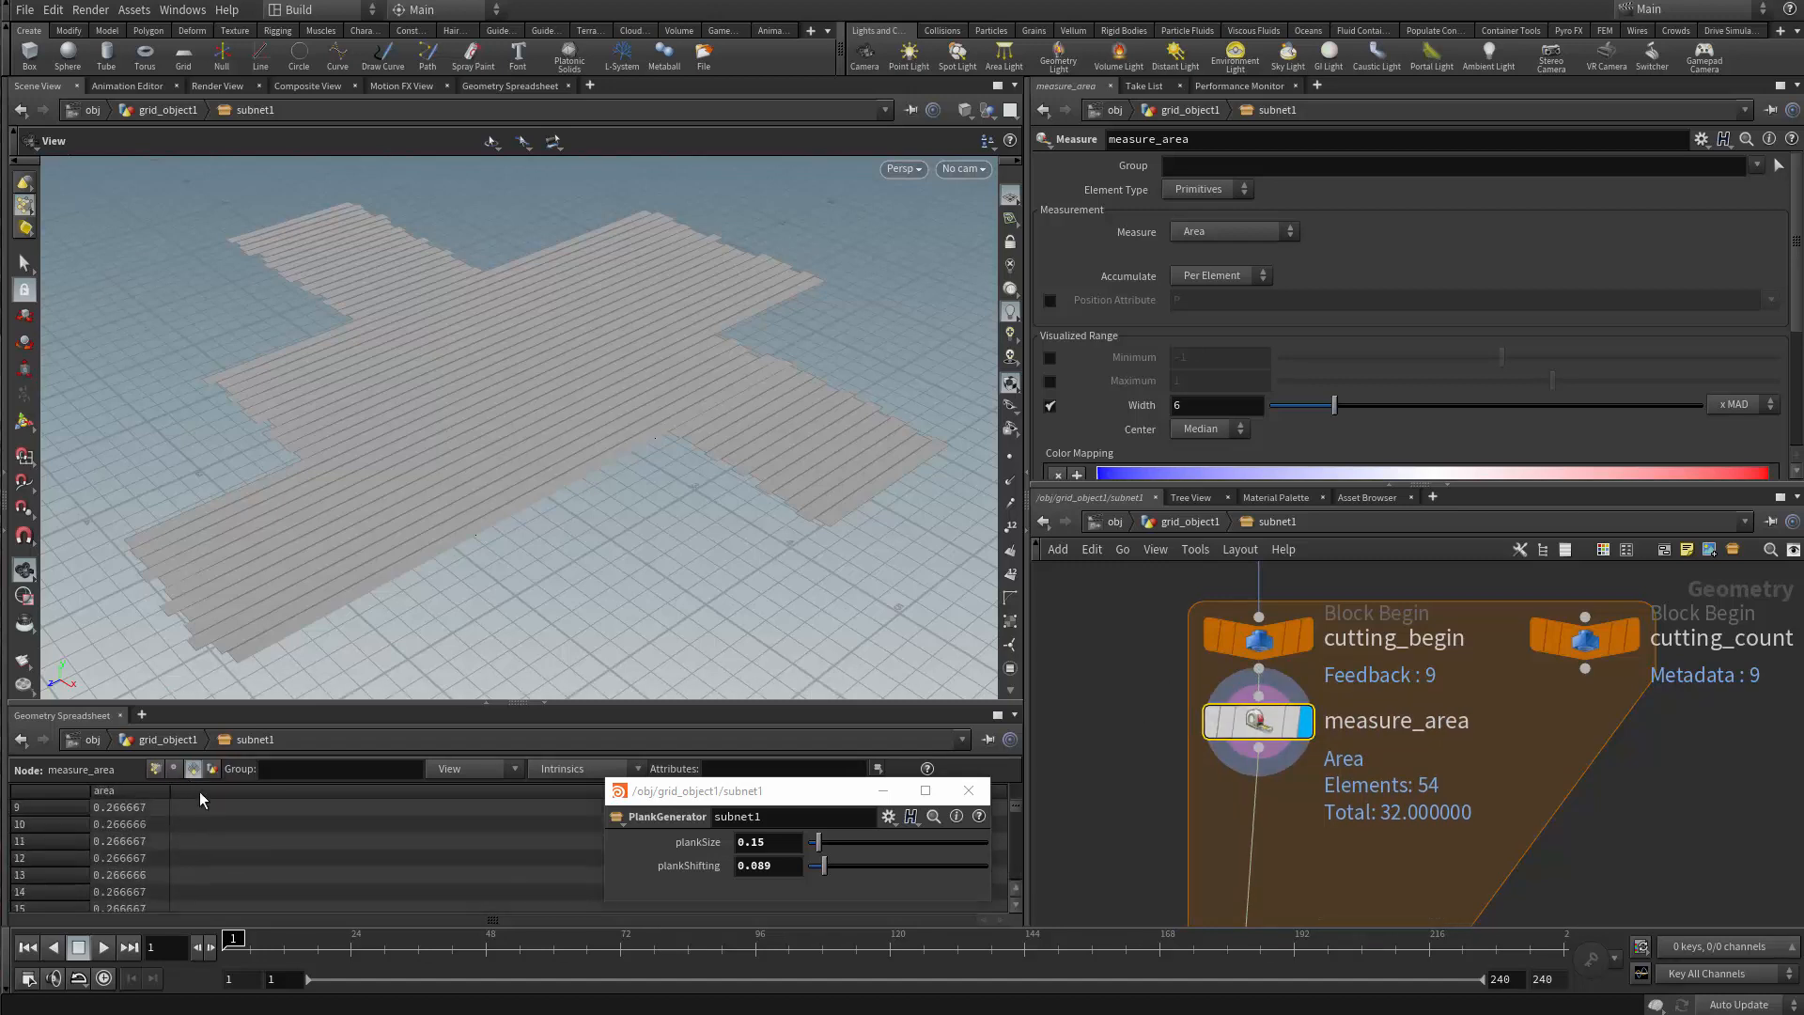
Add an Attribute Promote node after measure_area and display its output
middle_click_drag(1288, 798, 1292, 739)
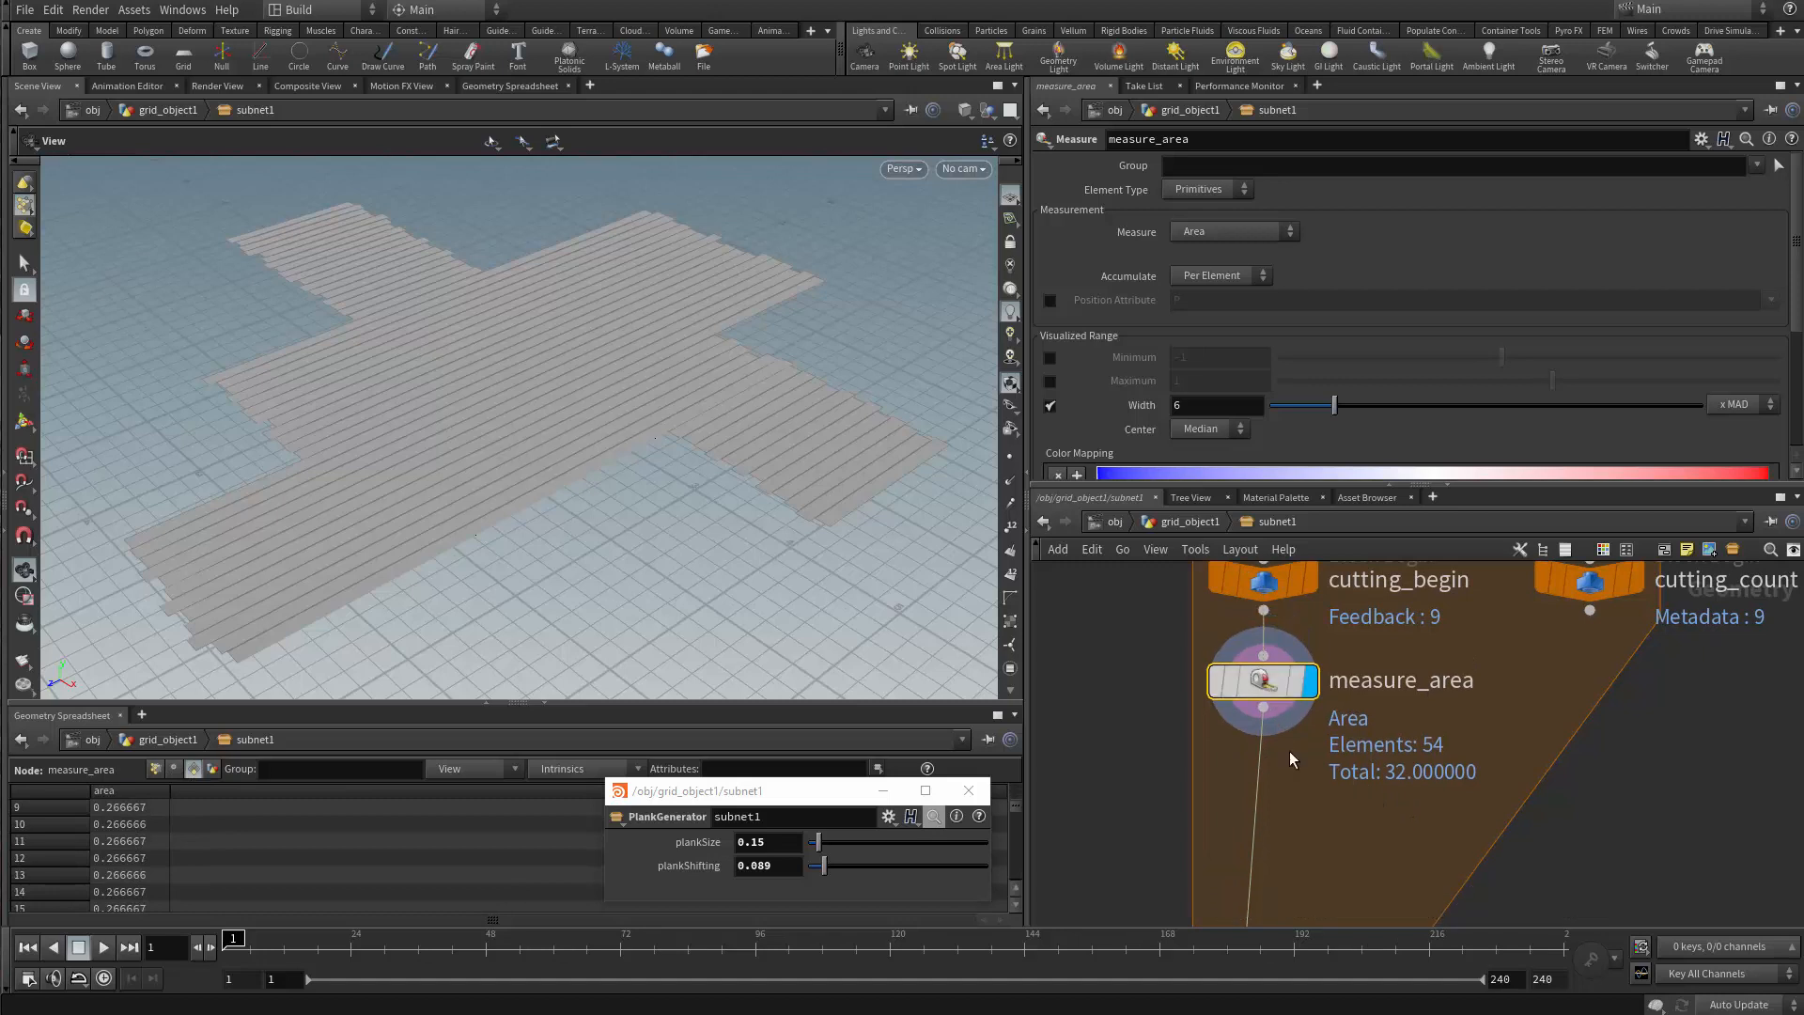
key("Tab")
type("att")
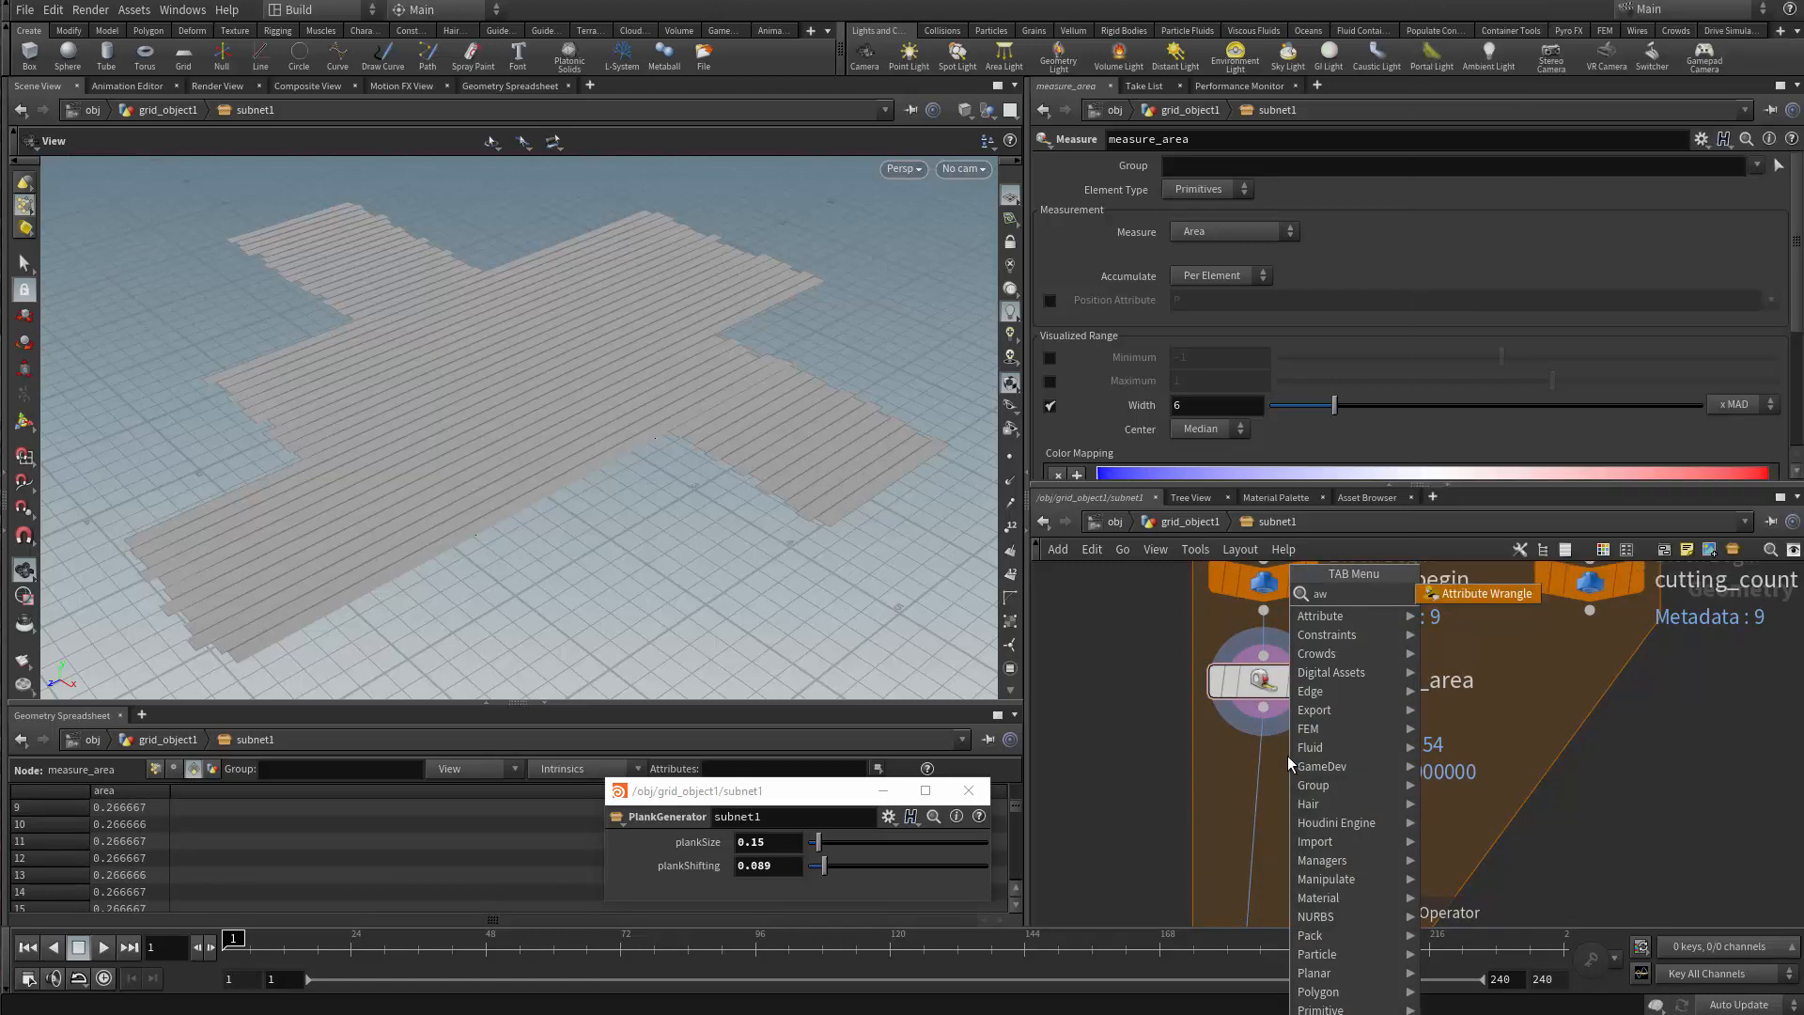
type("rib")
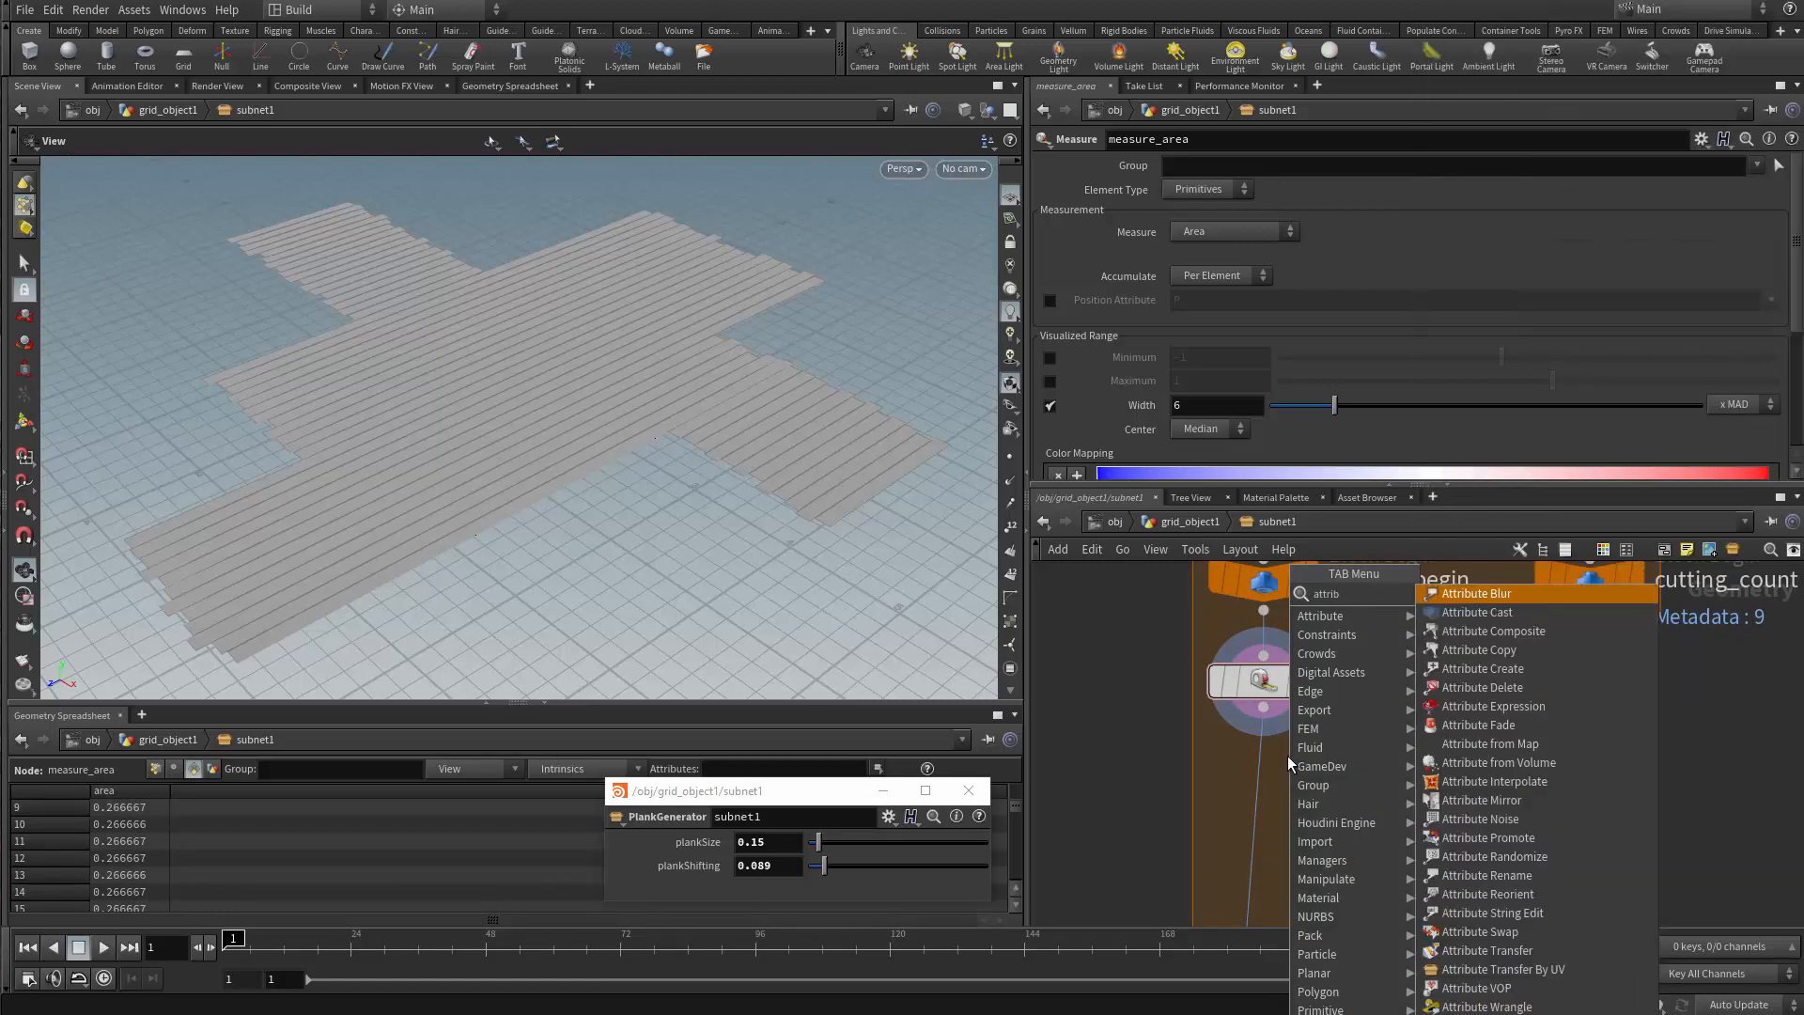
type("ute pro")
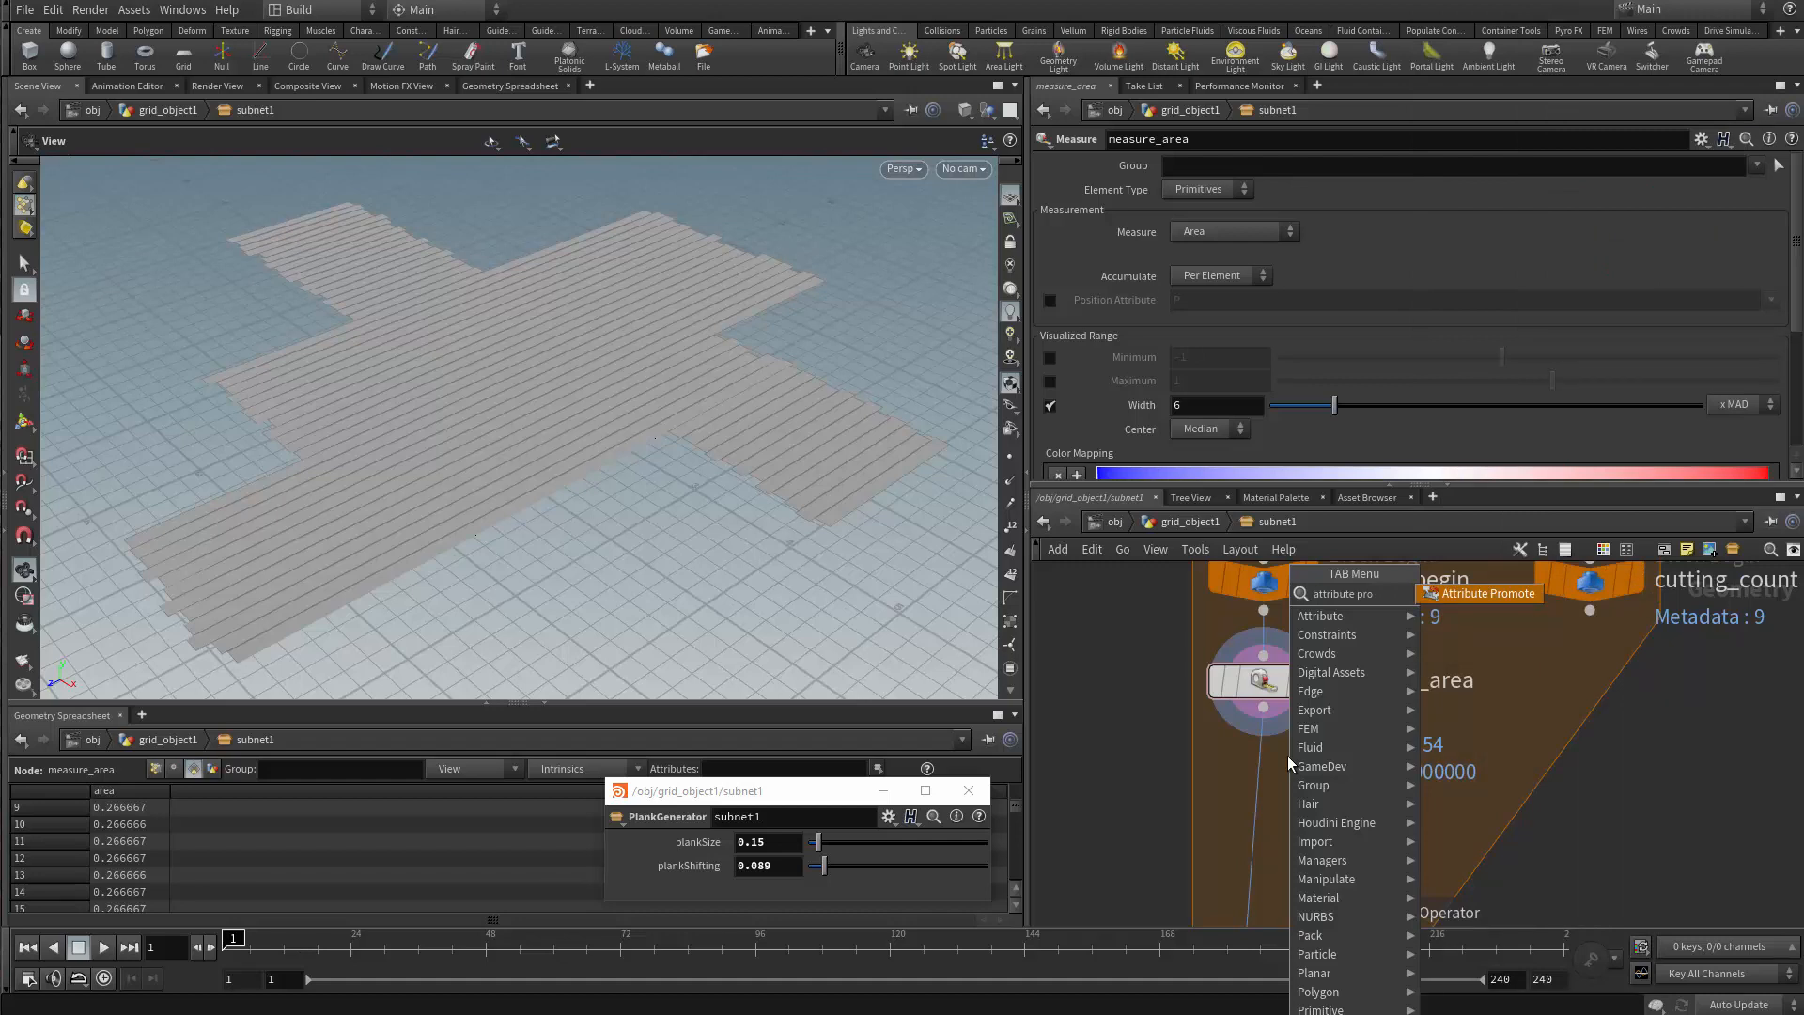
key("Return")
left_click(1287, 756)
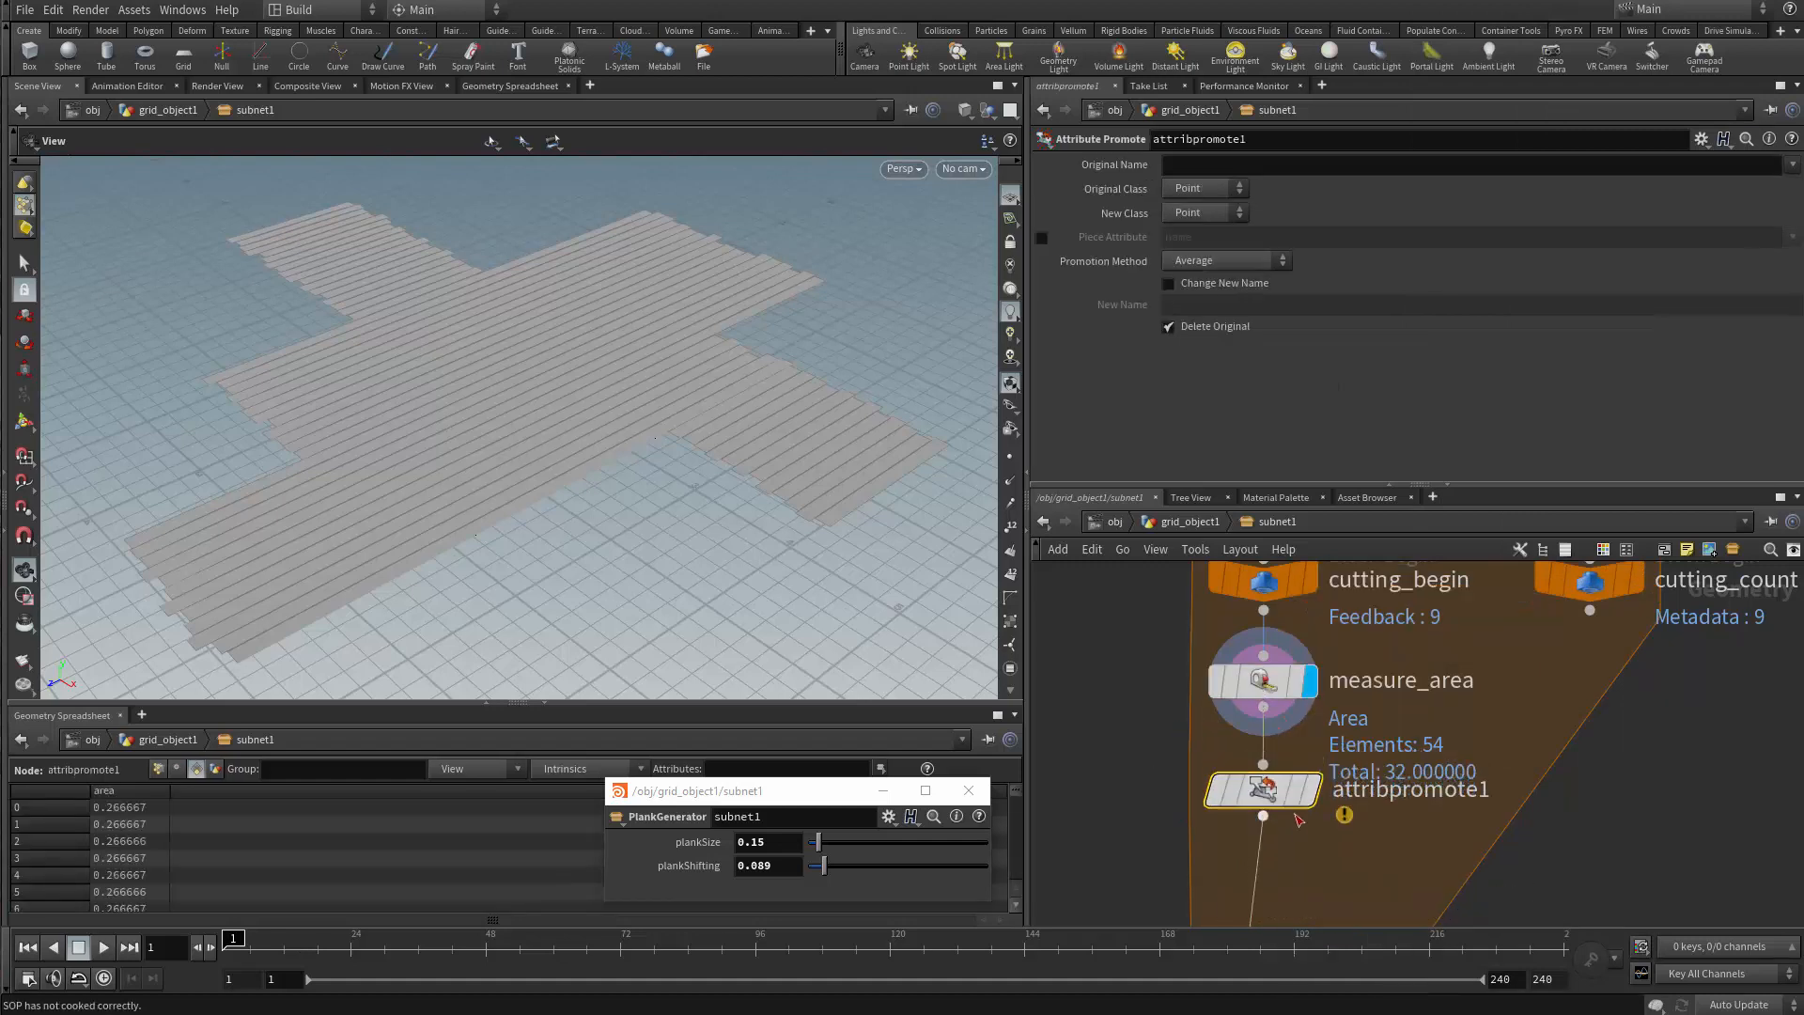
scroll(1268, 806, "up", 1)
left_click(1313, 799)
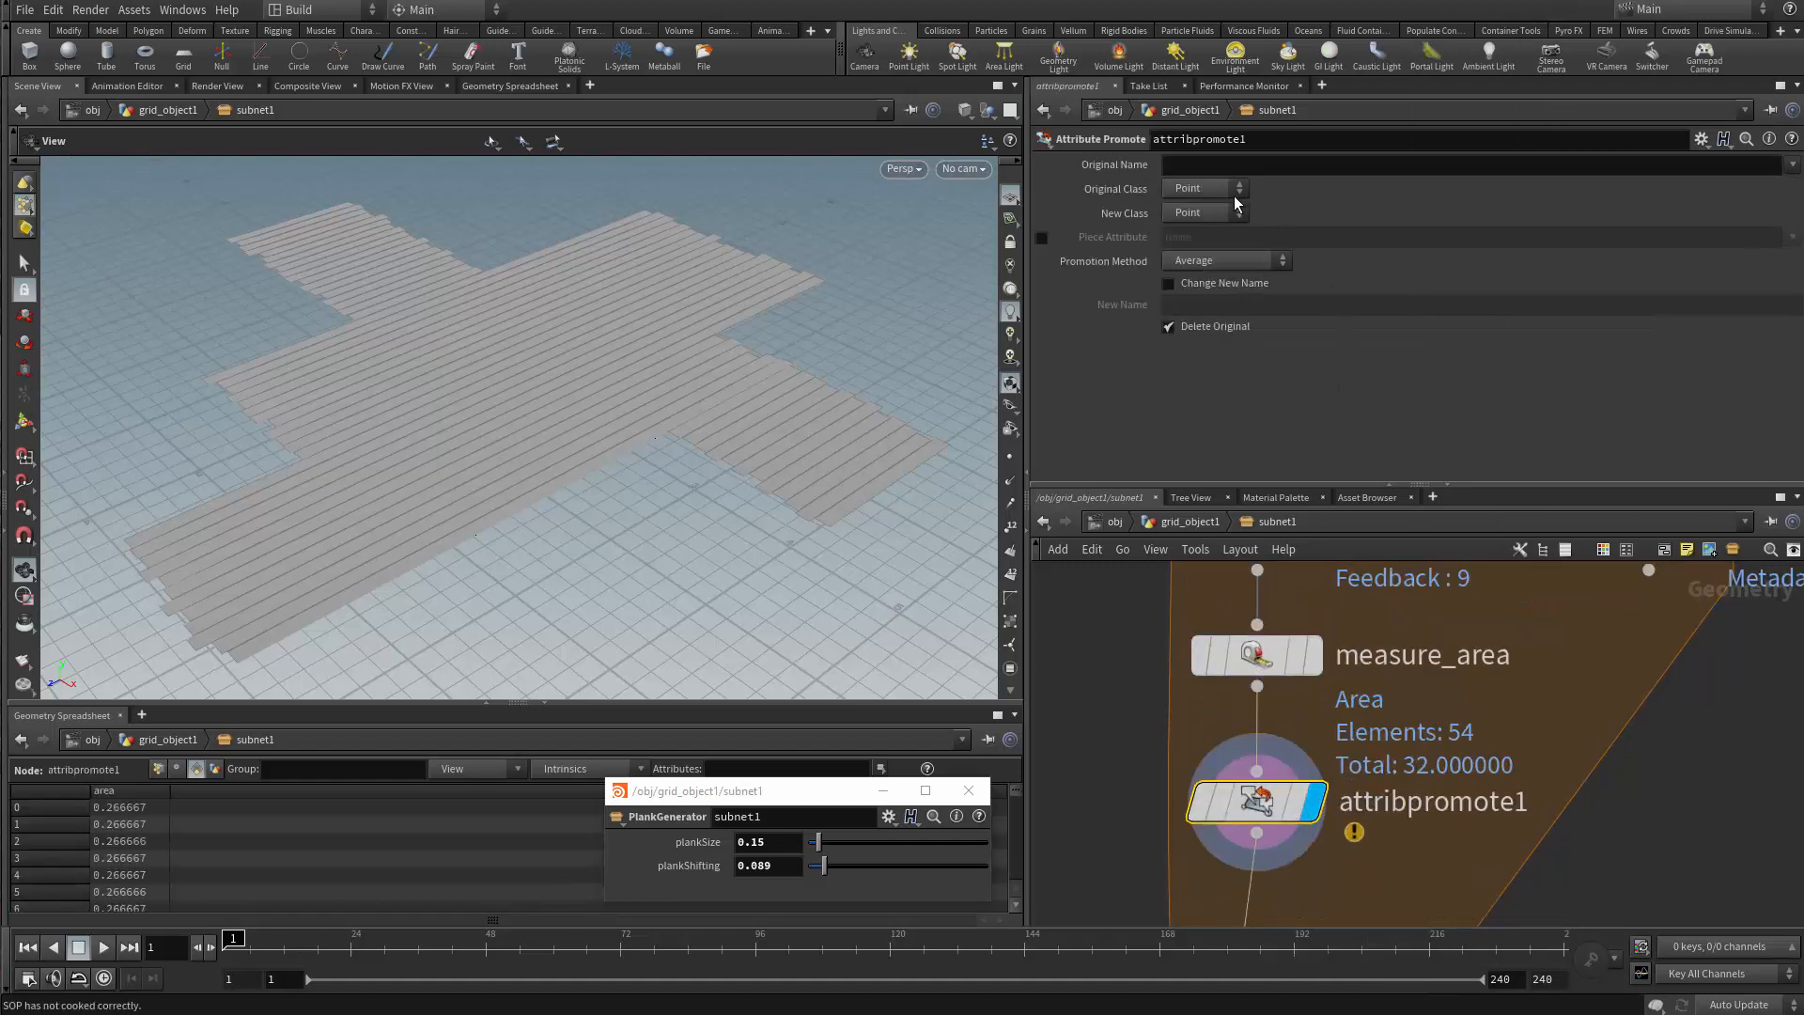
Configure the Attribute Promote node to promote the area attribute from Primitive to Detail class
left_click(1207, 189)
left_click(1217, 224)
left_click(1208, 213)
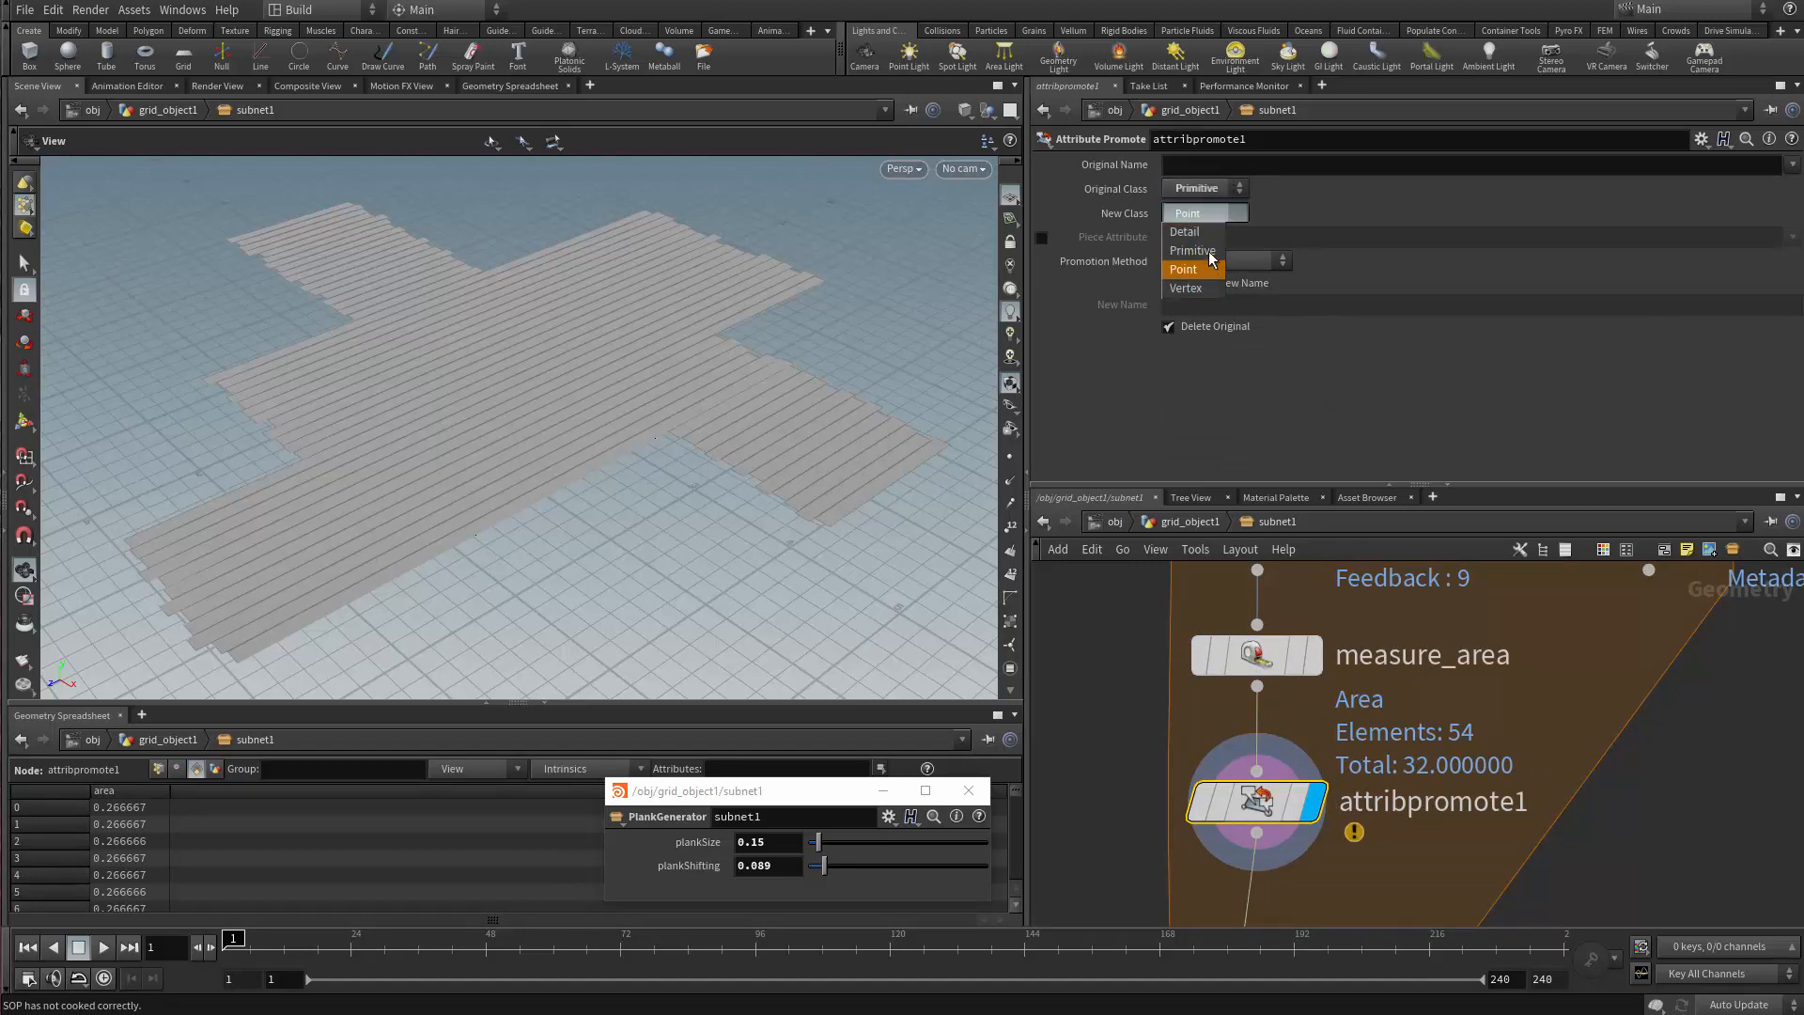
left_click(1209, 232)
left_click(1241, 165)
type("area")
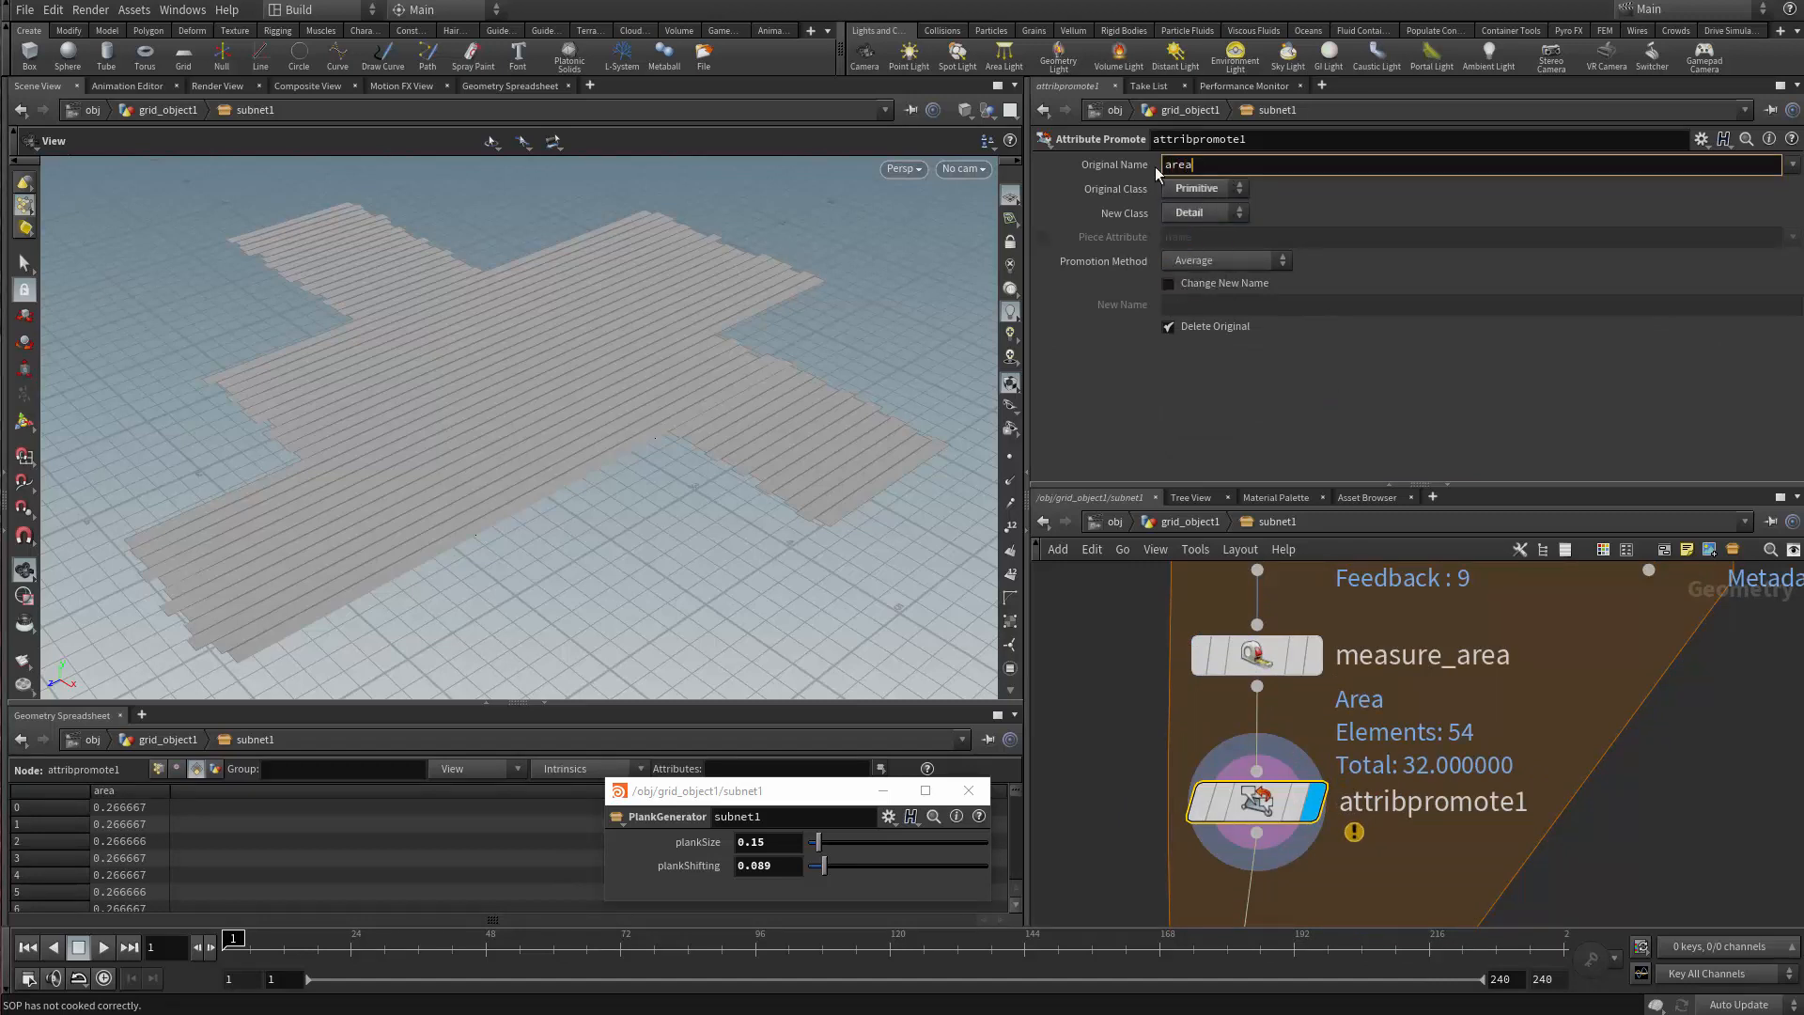
key("Return")
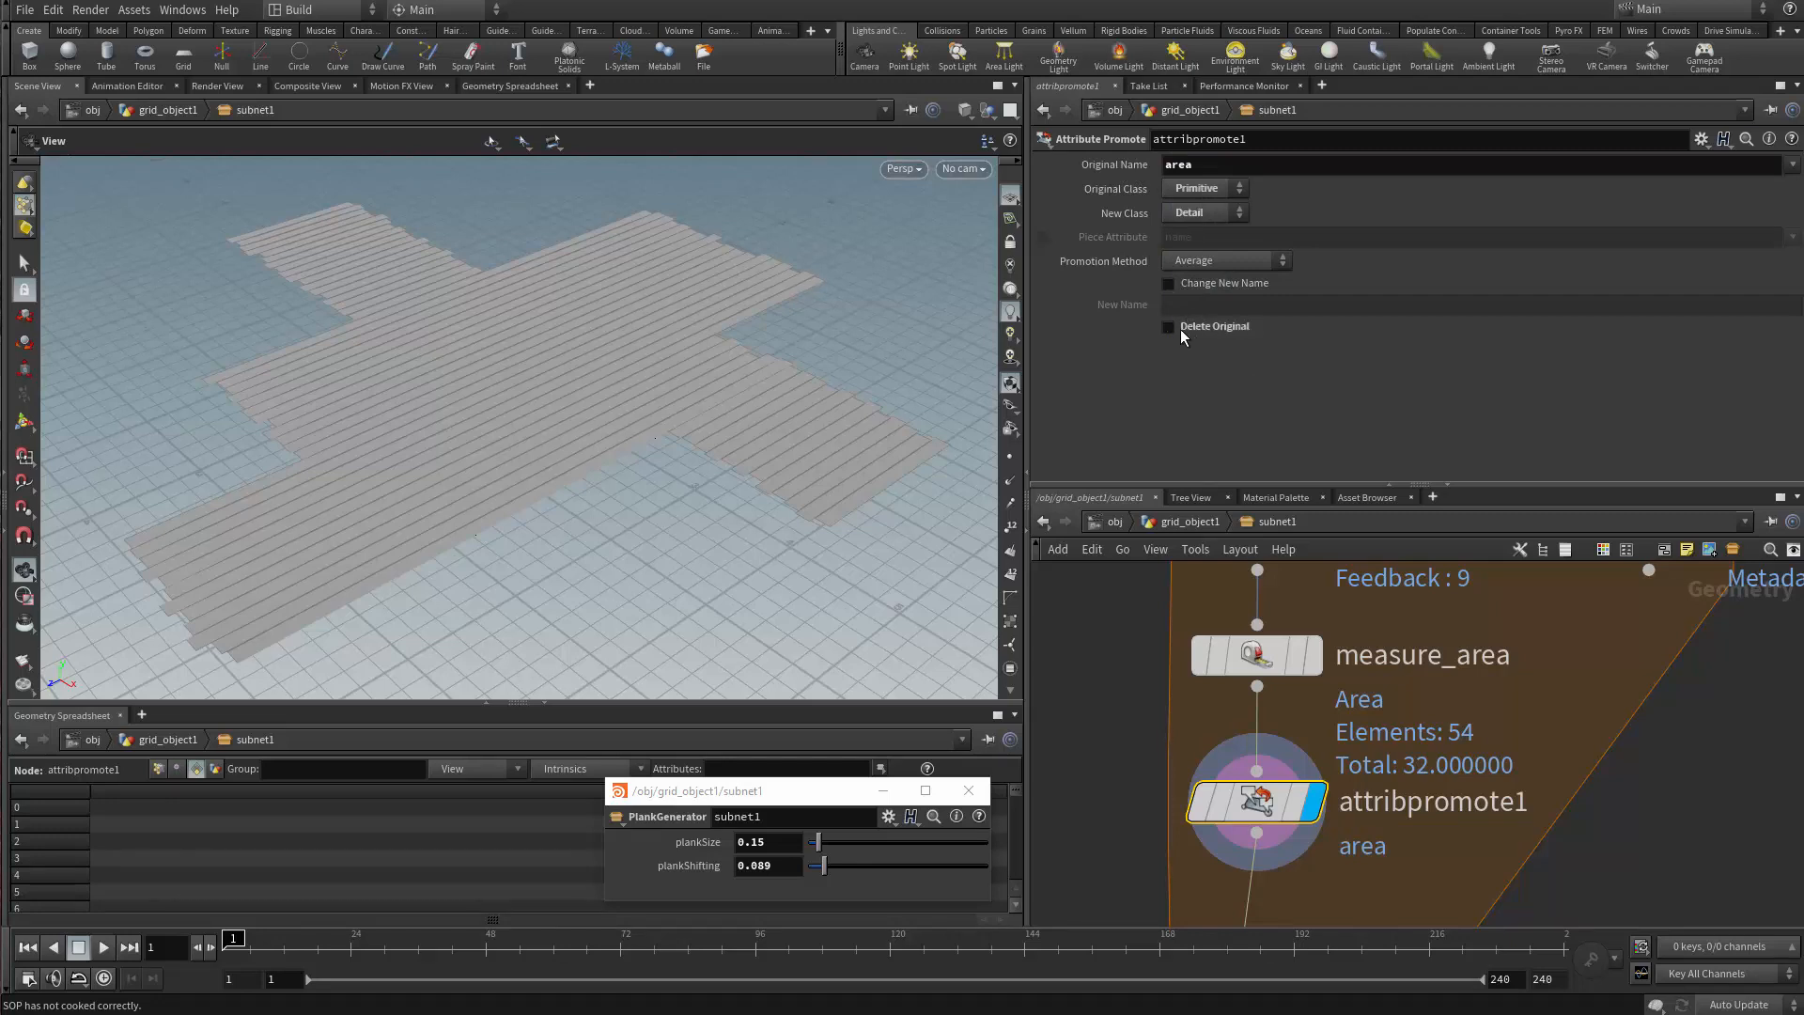
Promote the area by Maximum under the new name maxArea, keeping the original attribute, and check the detail attributes
left_click(1168, 283)
left_click(1217, 261)
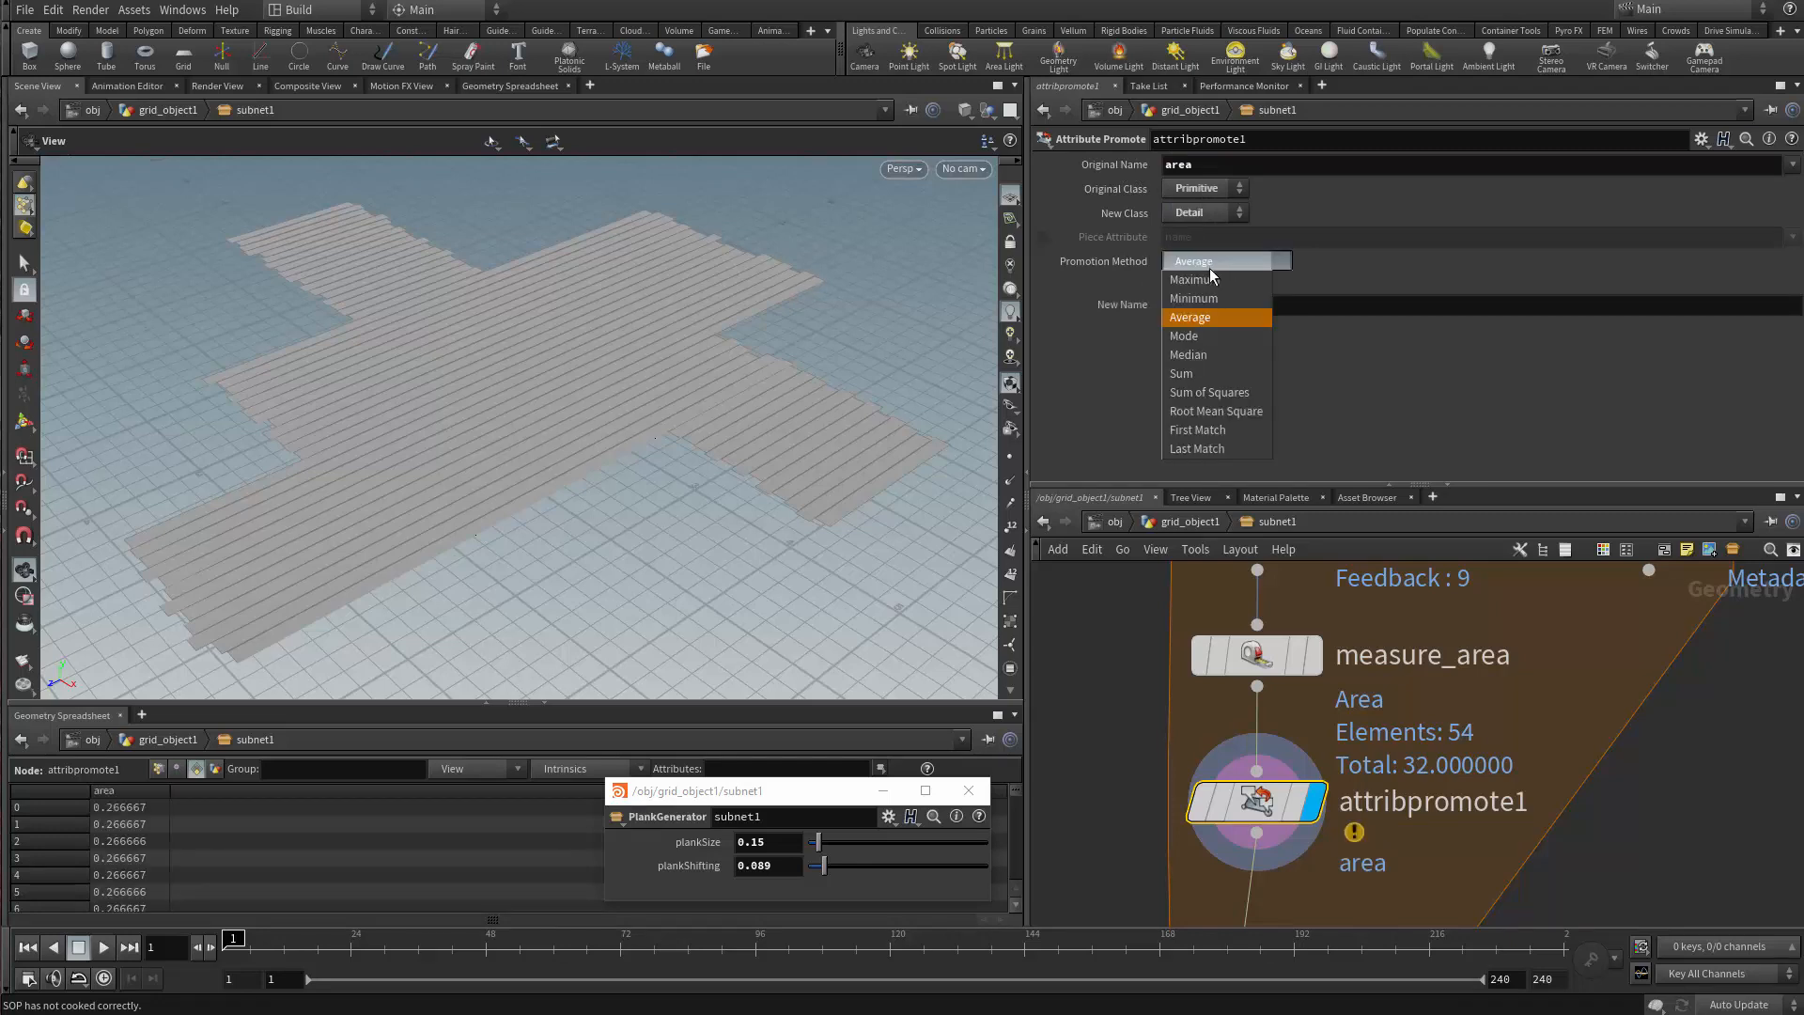
left_click(1197, 265)
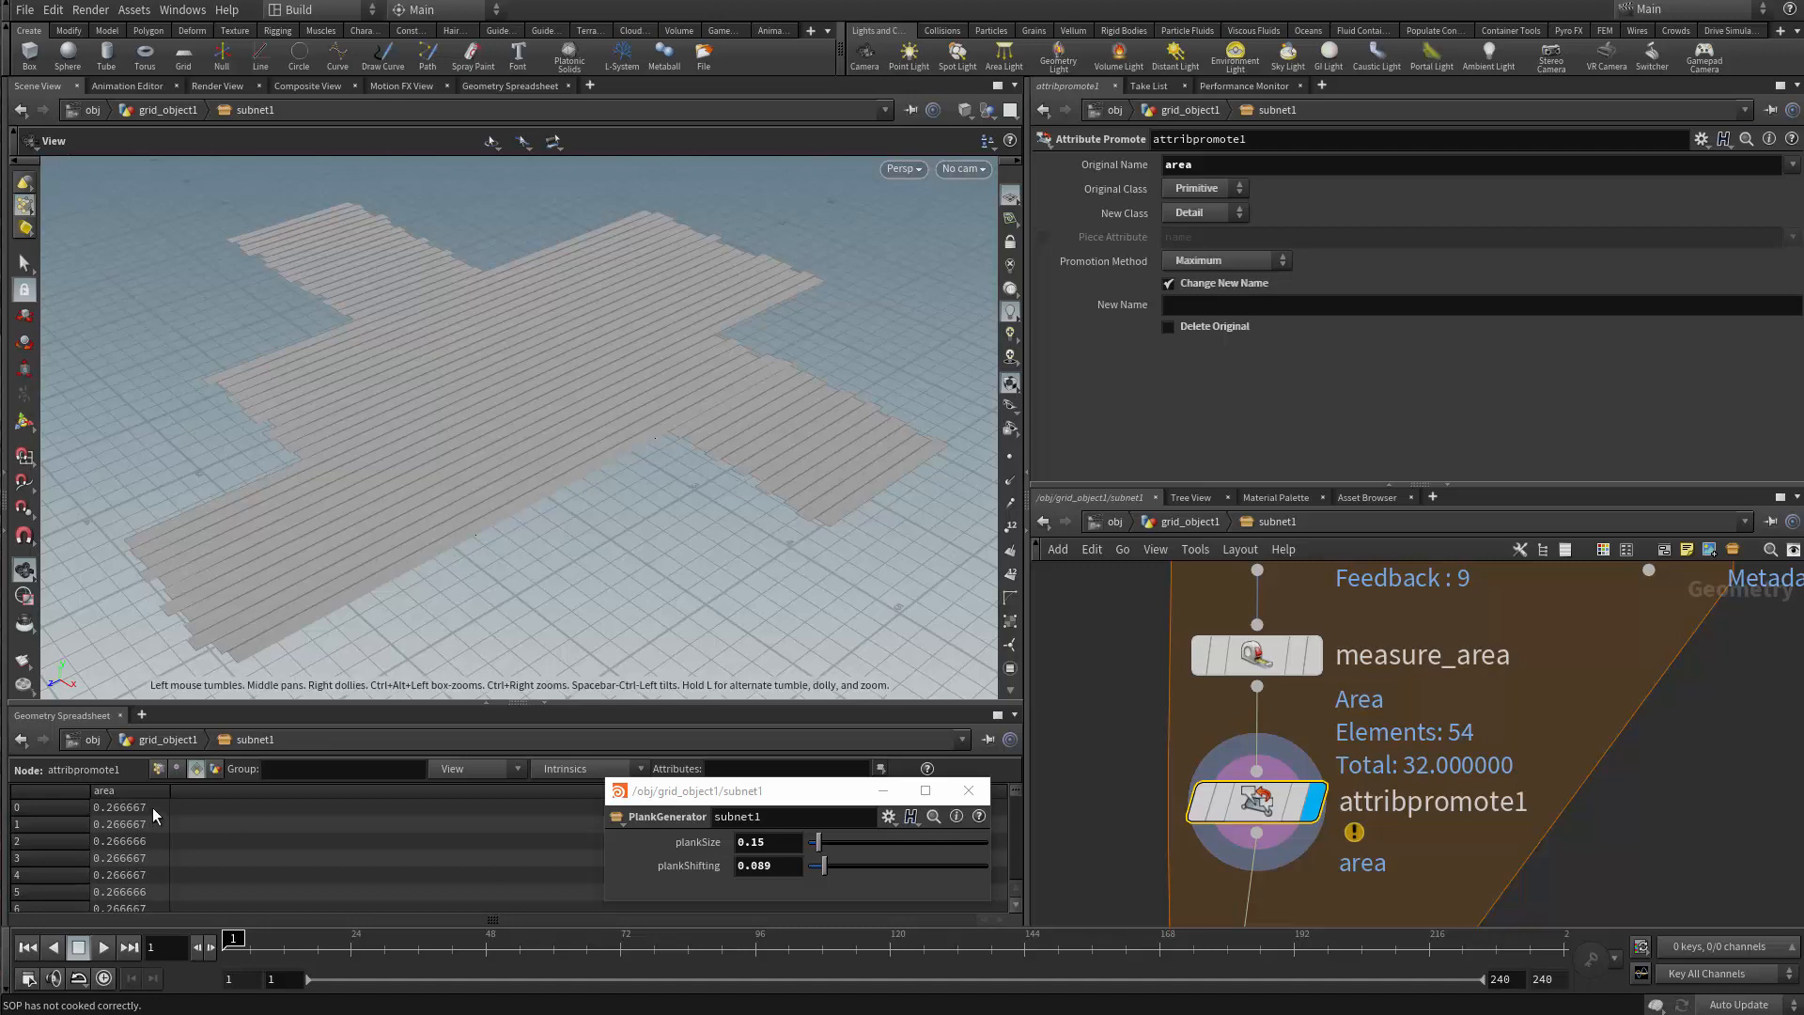
left_click(1194, 297)
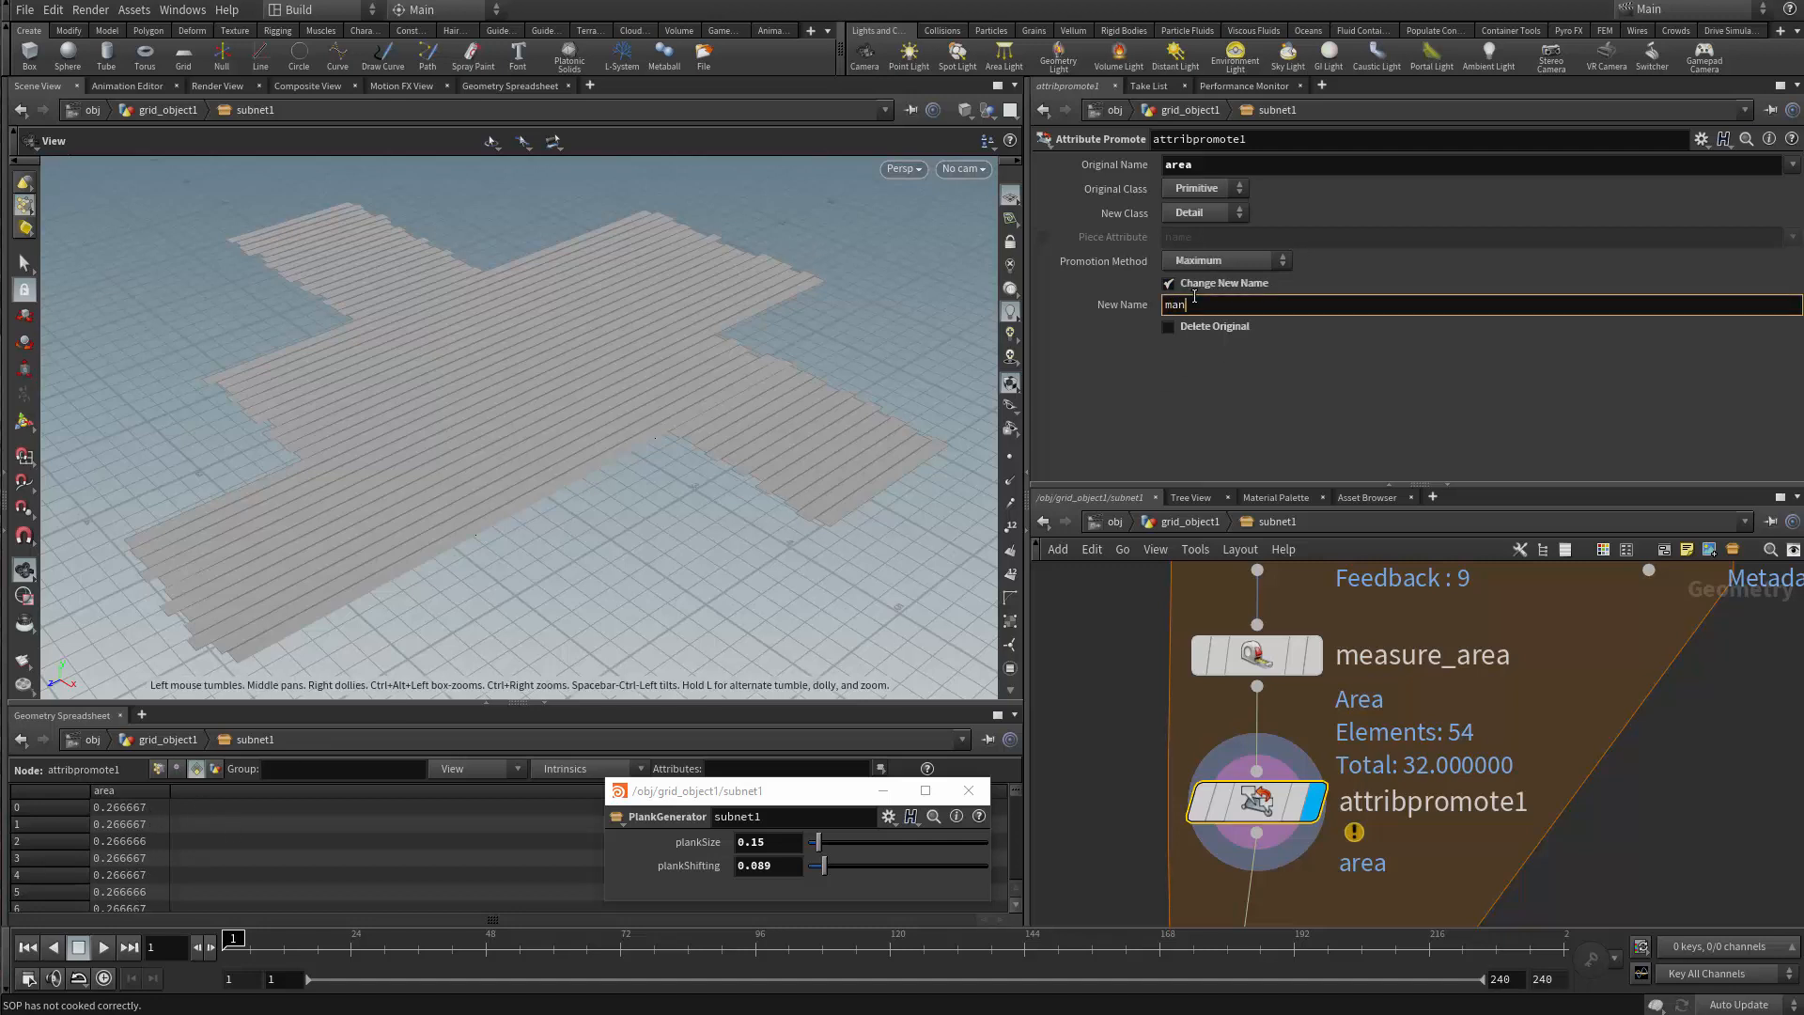
type("maxArea")
key("Return")
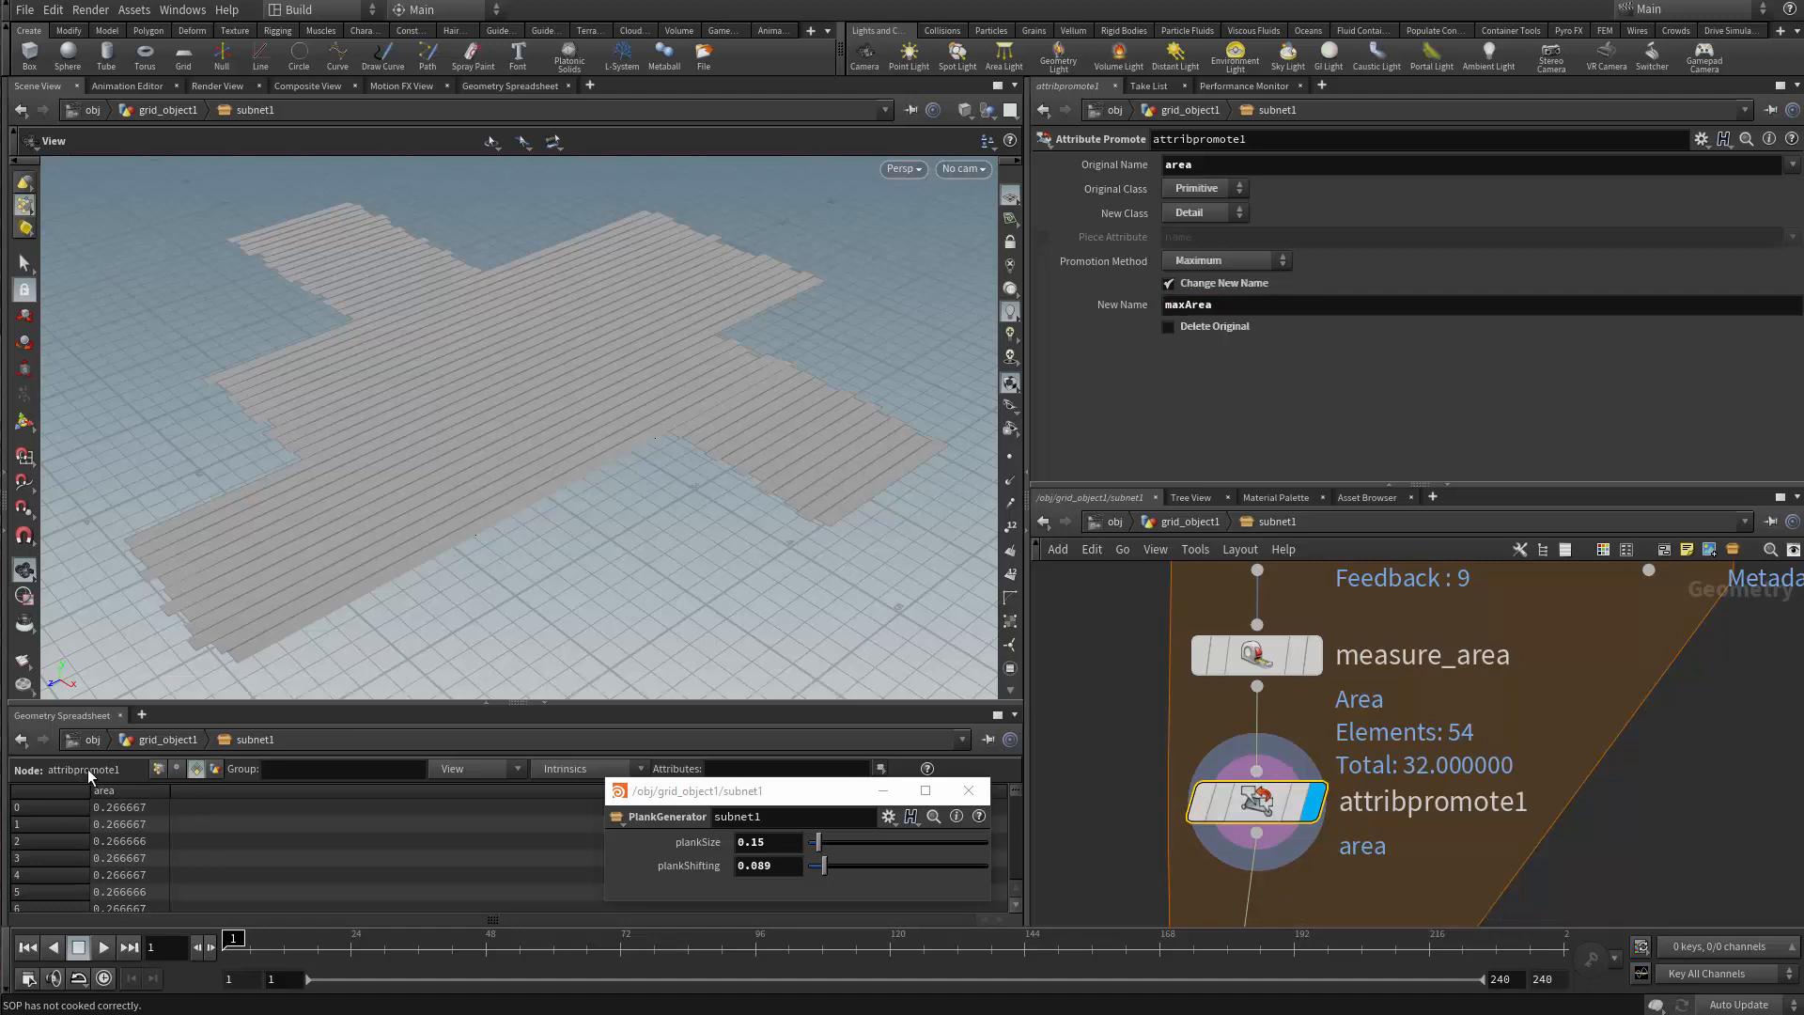
left_click(215, 769)
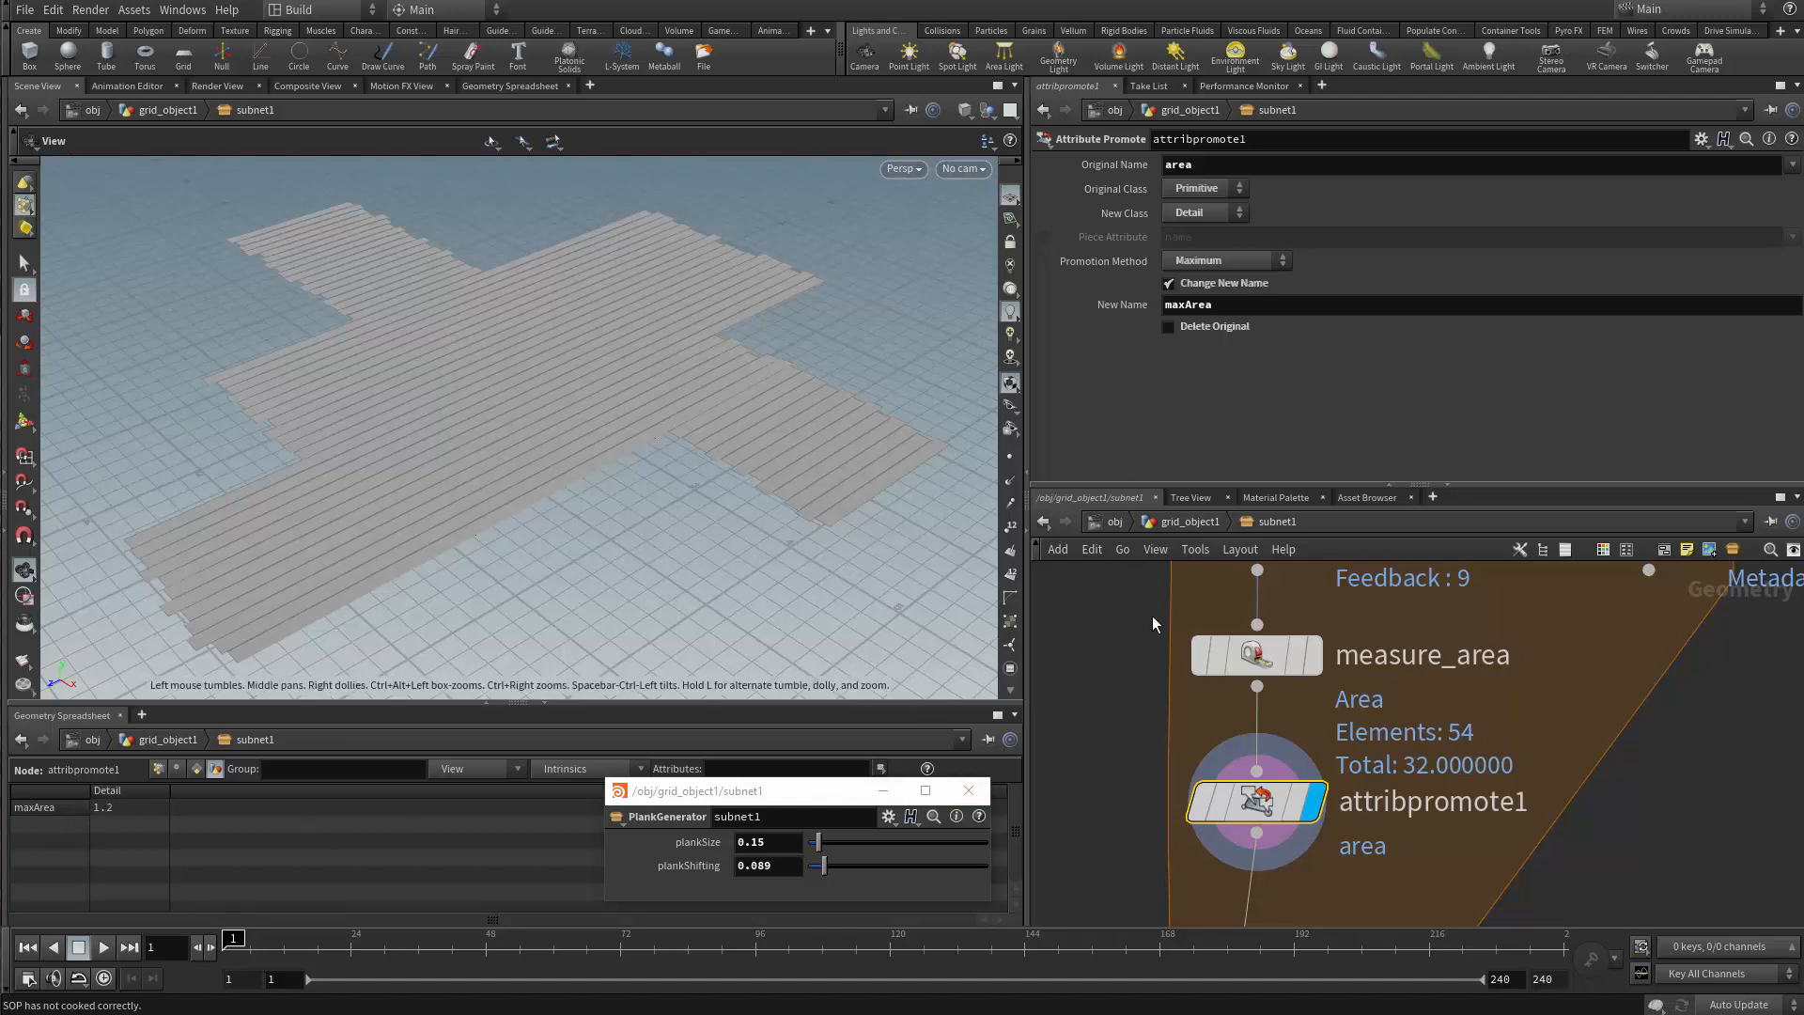
Add a Blast node branching off the Attribute Promote output and display it
scroll(1361, 743, "down", 3)
middle_click_drag(1460, 788, 1393, 670)
left_click_drag(1242, 782, 1241, 906)
scroll(1289, 730, "up", 3)
scroll(1278, 742, "down", 1)
key("Tab")
type("b")
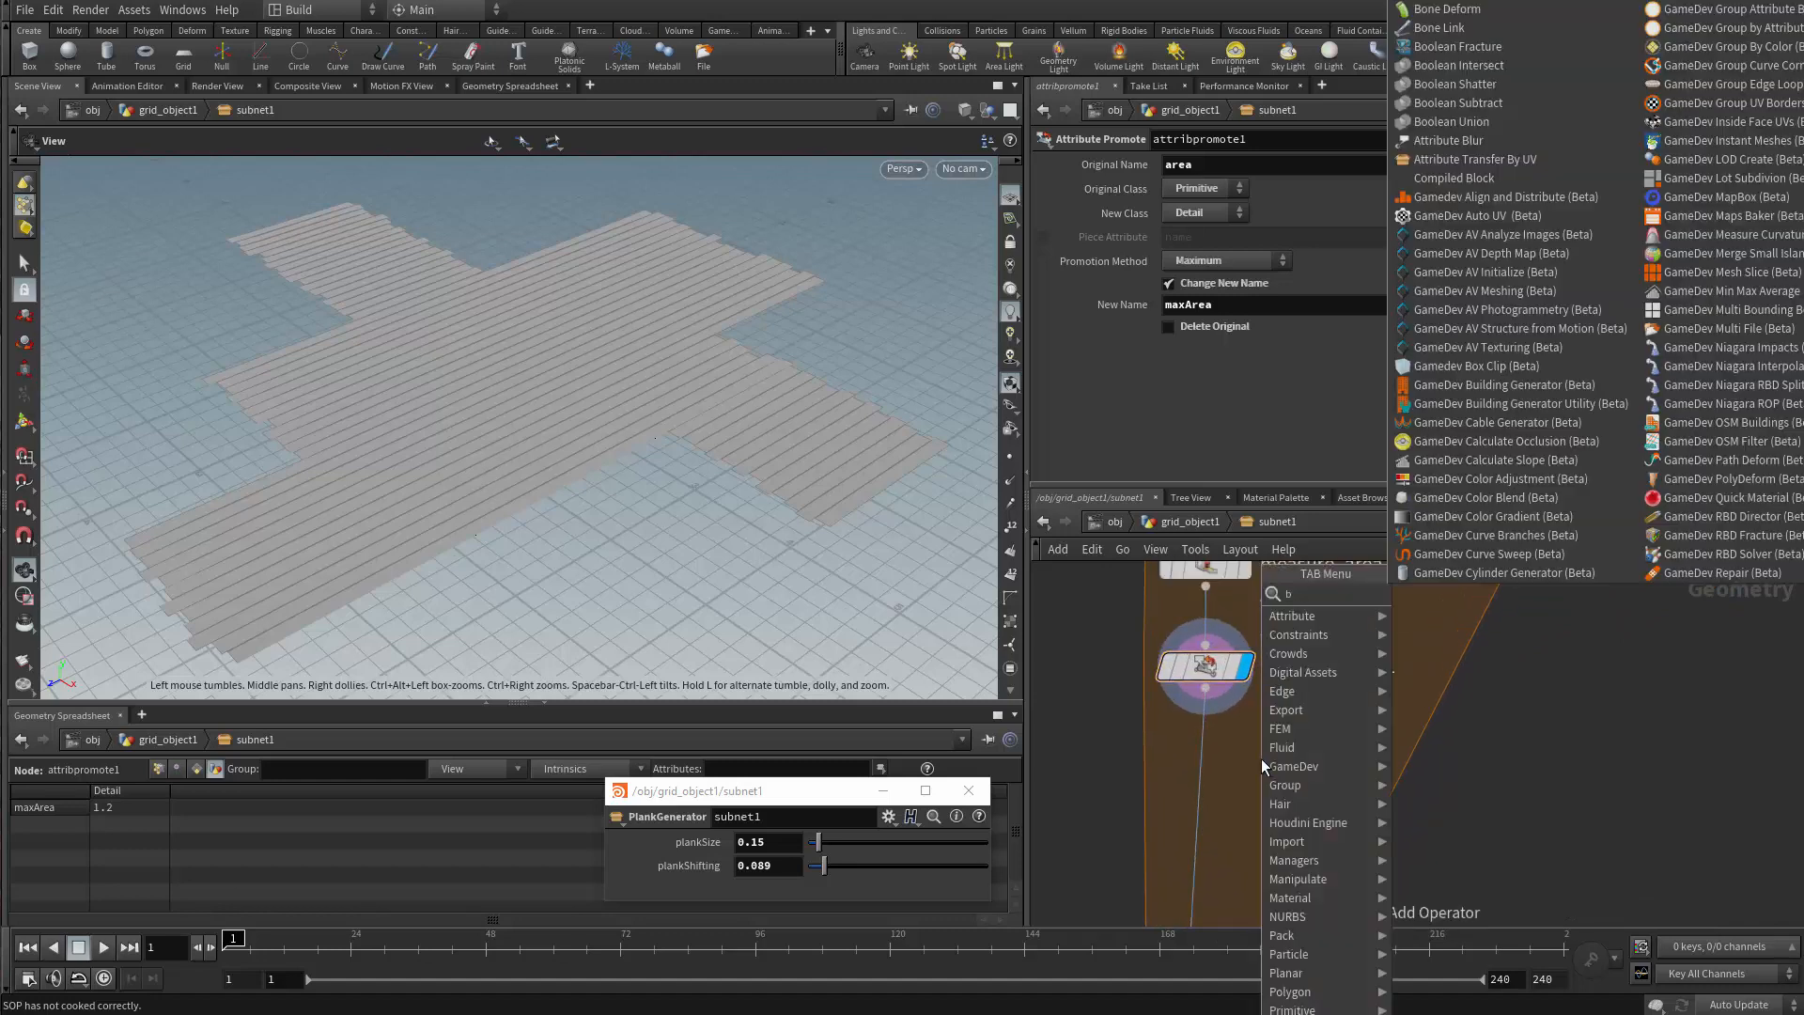
type("las")
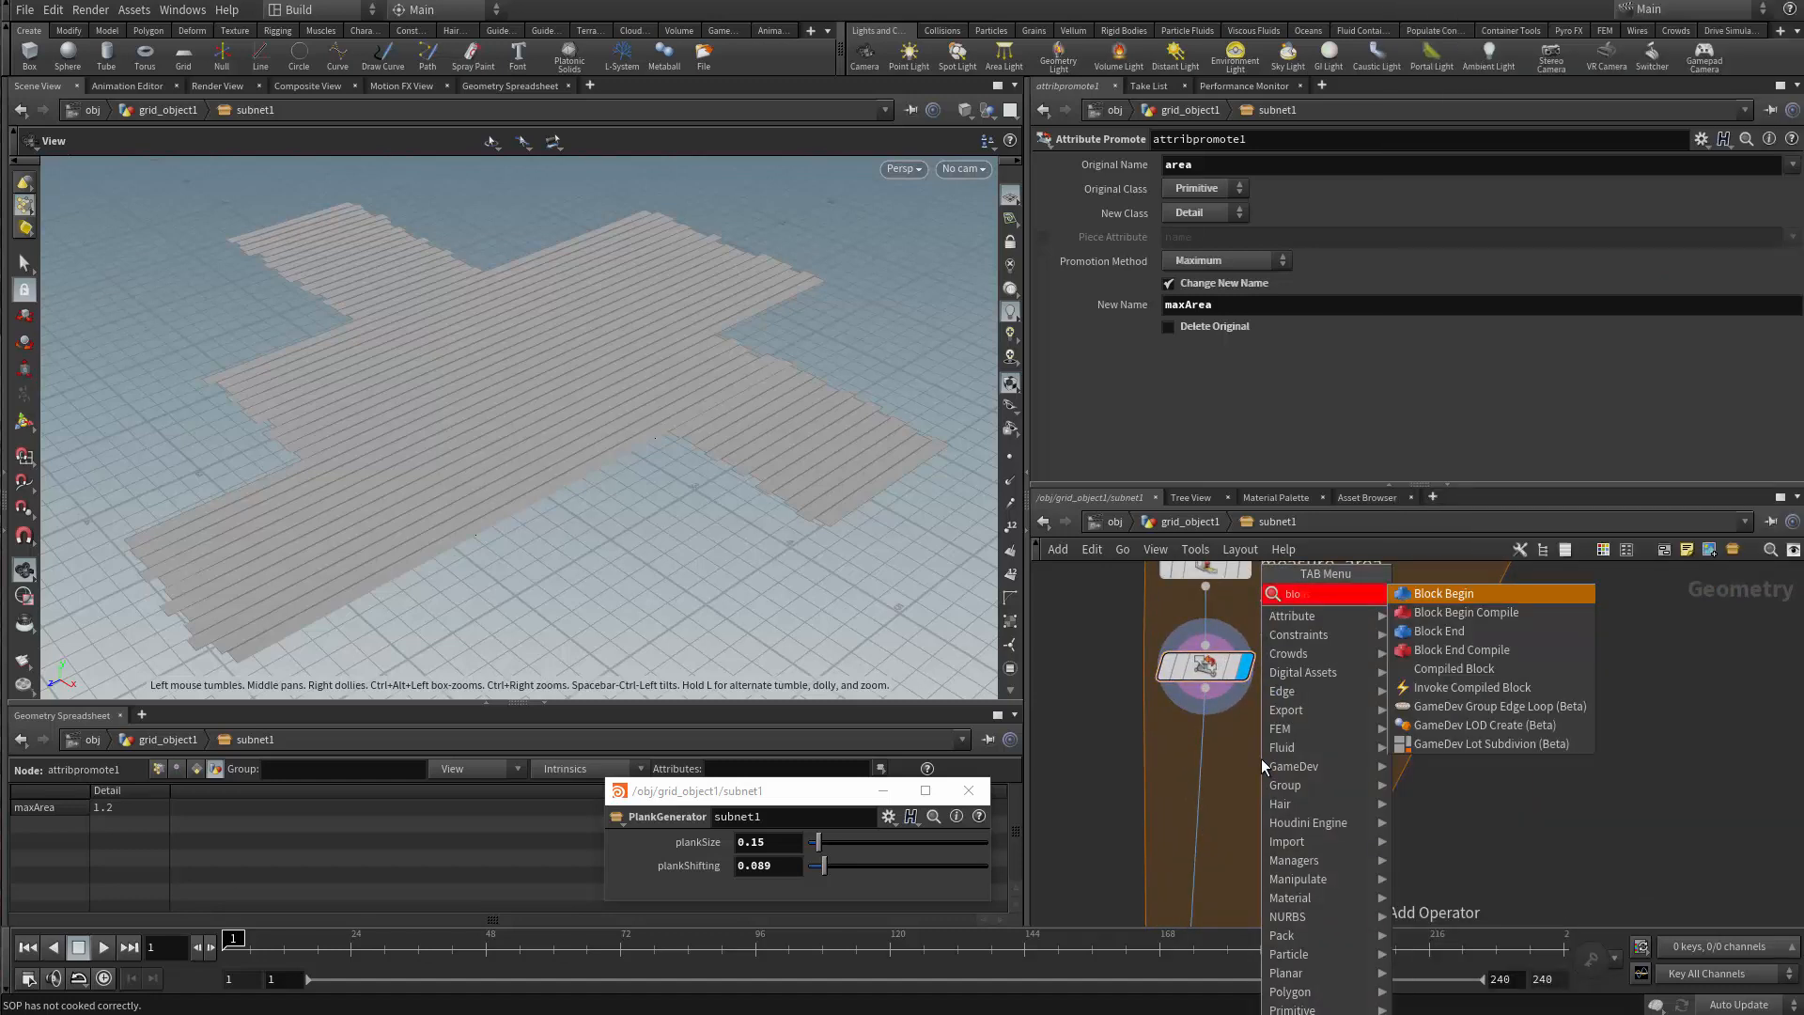
key("Return")
left_click(1261, 758)
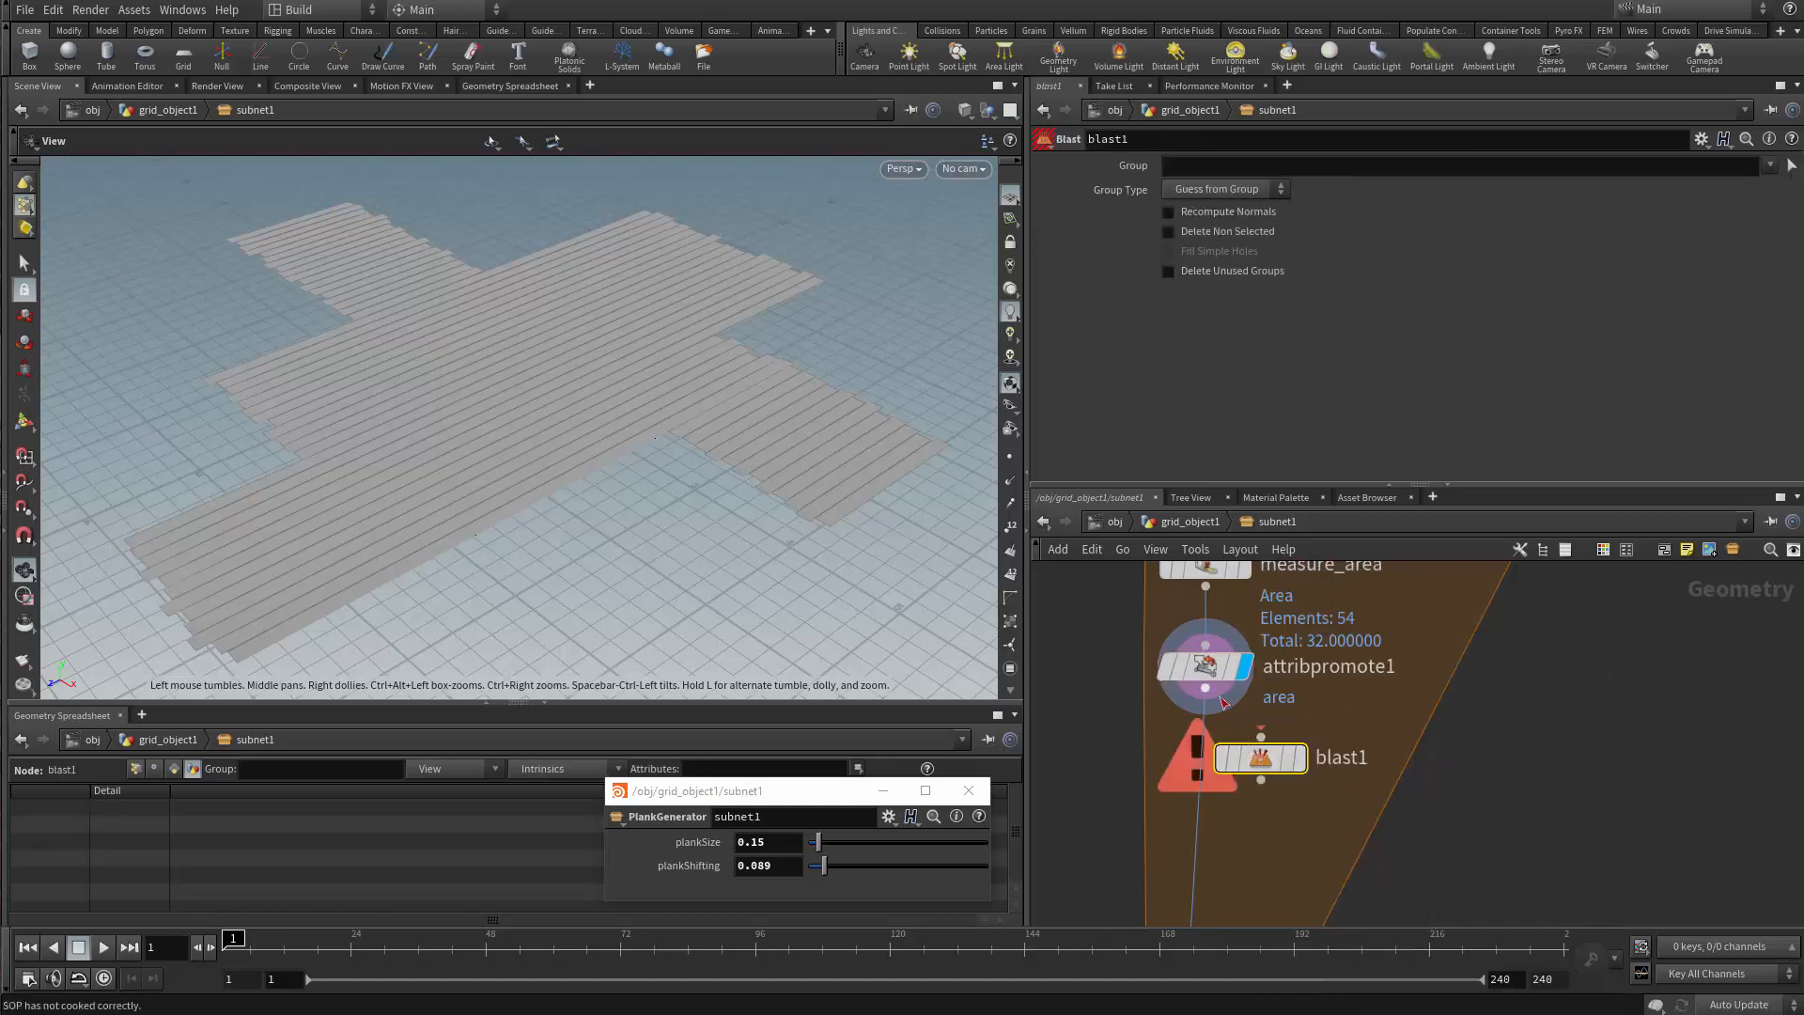
scroll(1268, 738, "up", 3)
left_click(1345, 725)
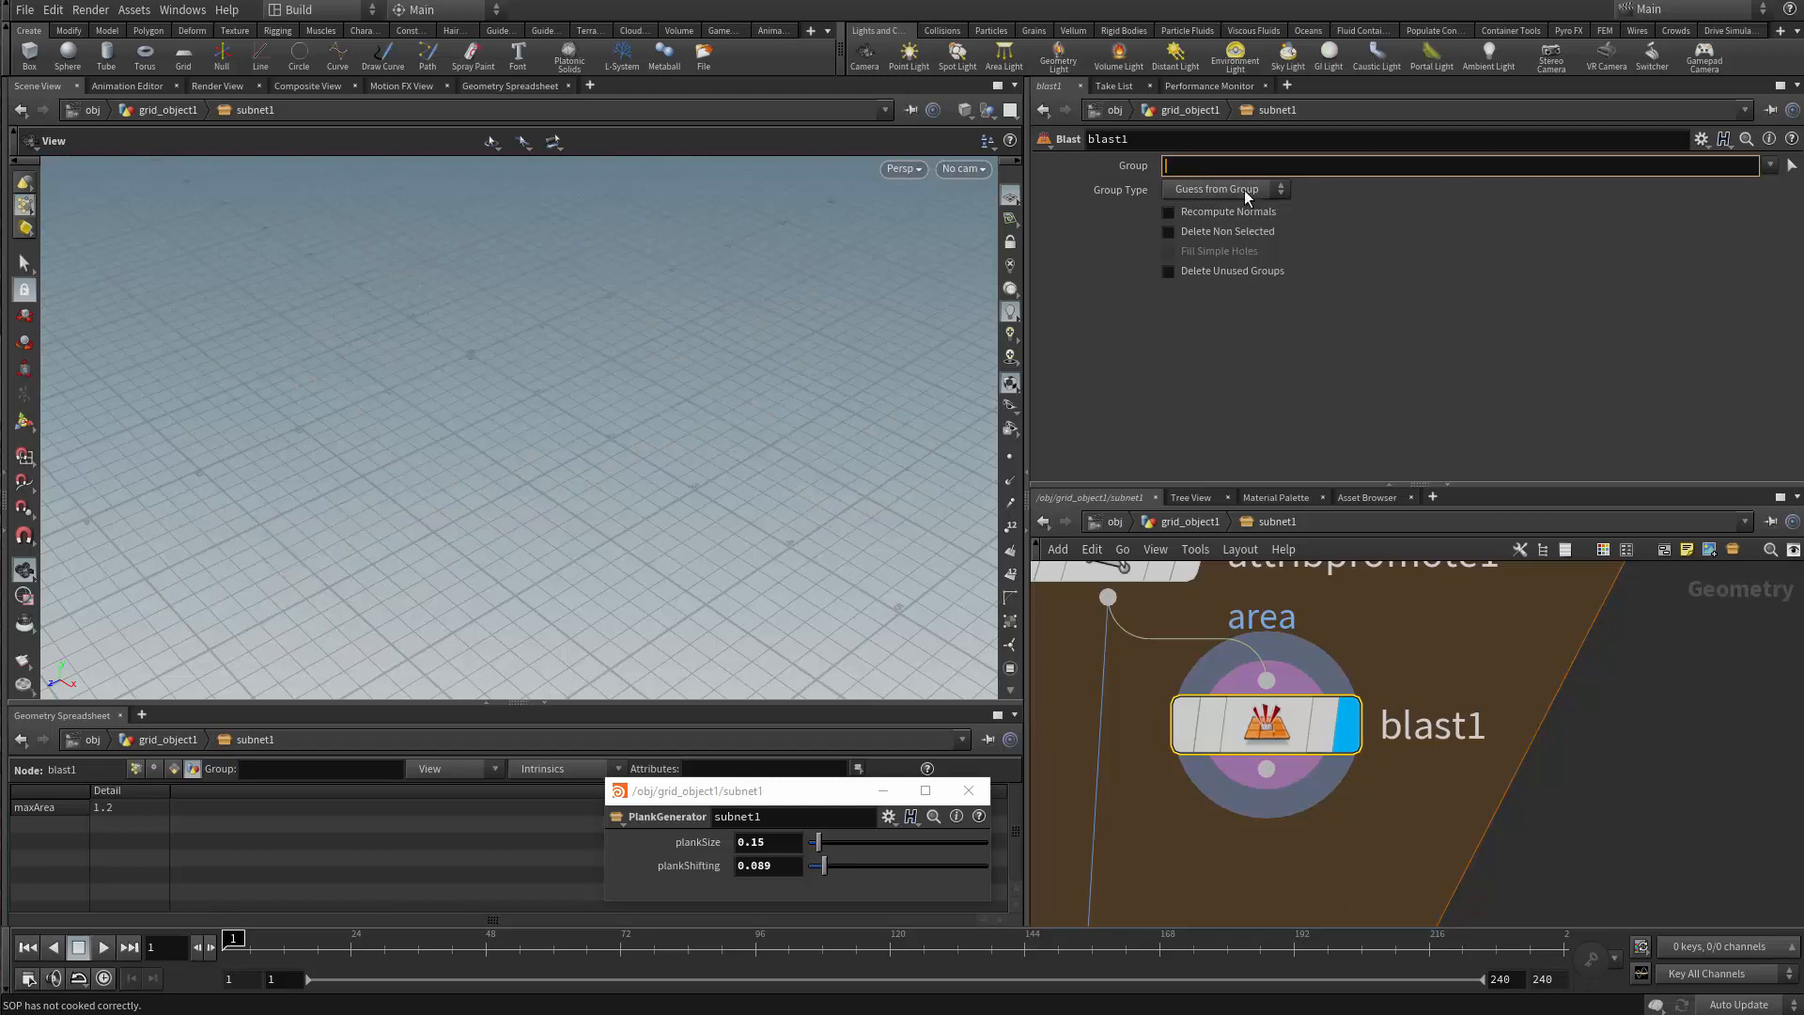
left_click(1231, 189)
left_click(1205, 269)
left_click(1188, 164)
type("@area==`detail")
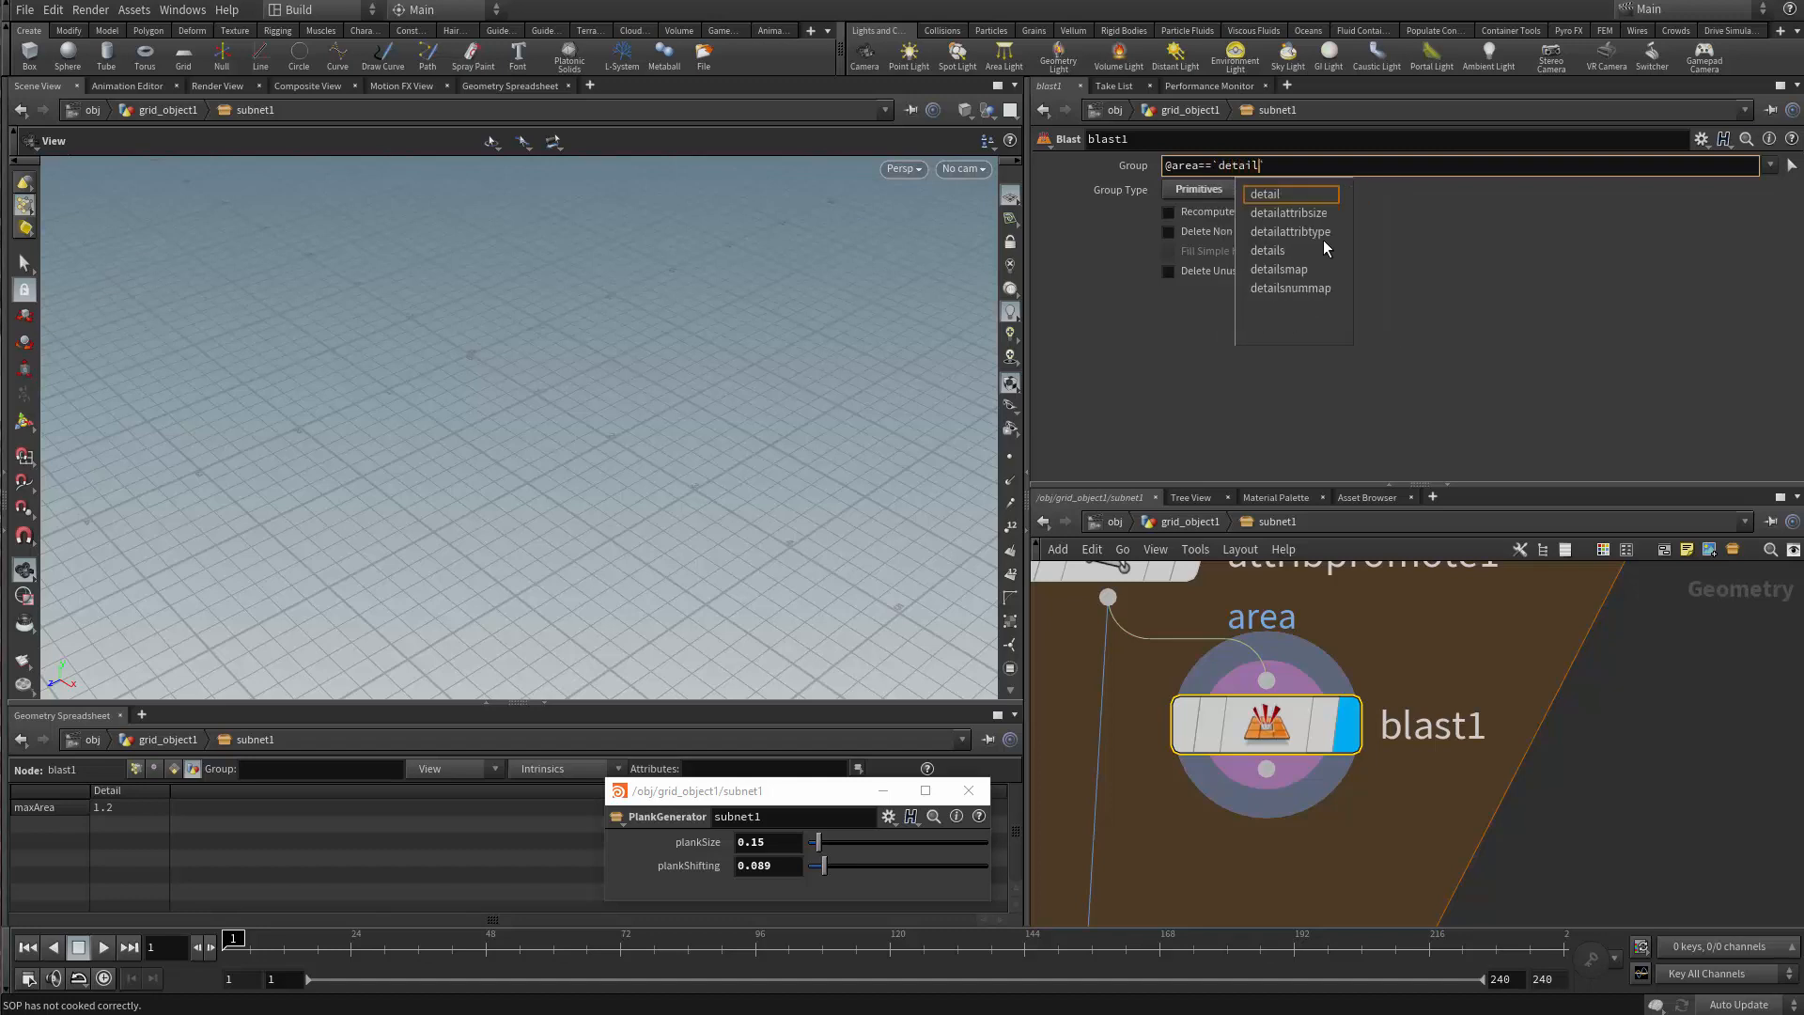
key("Return")
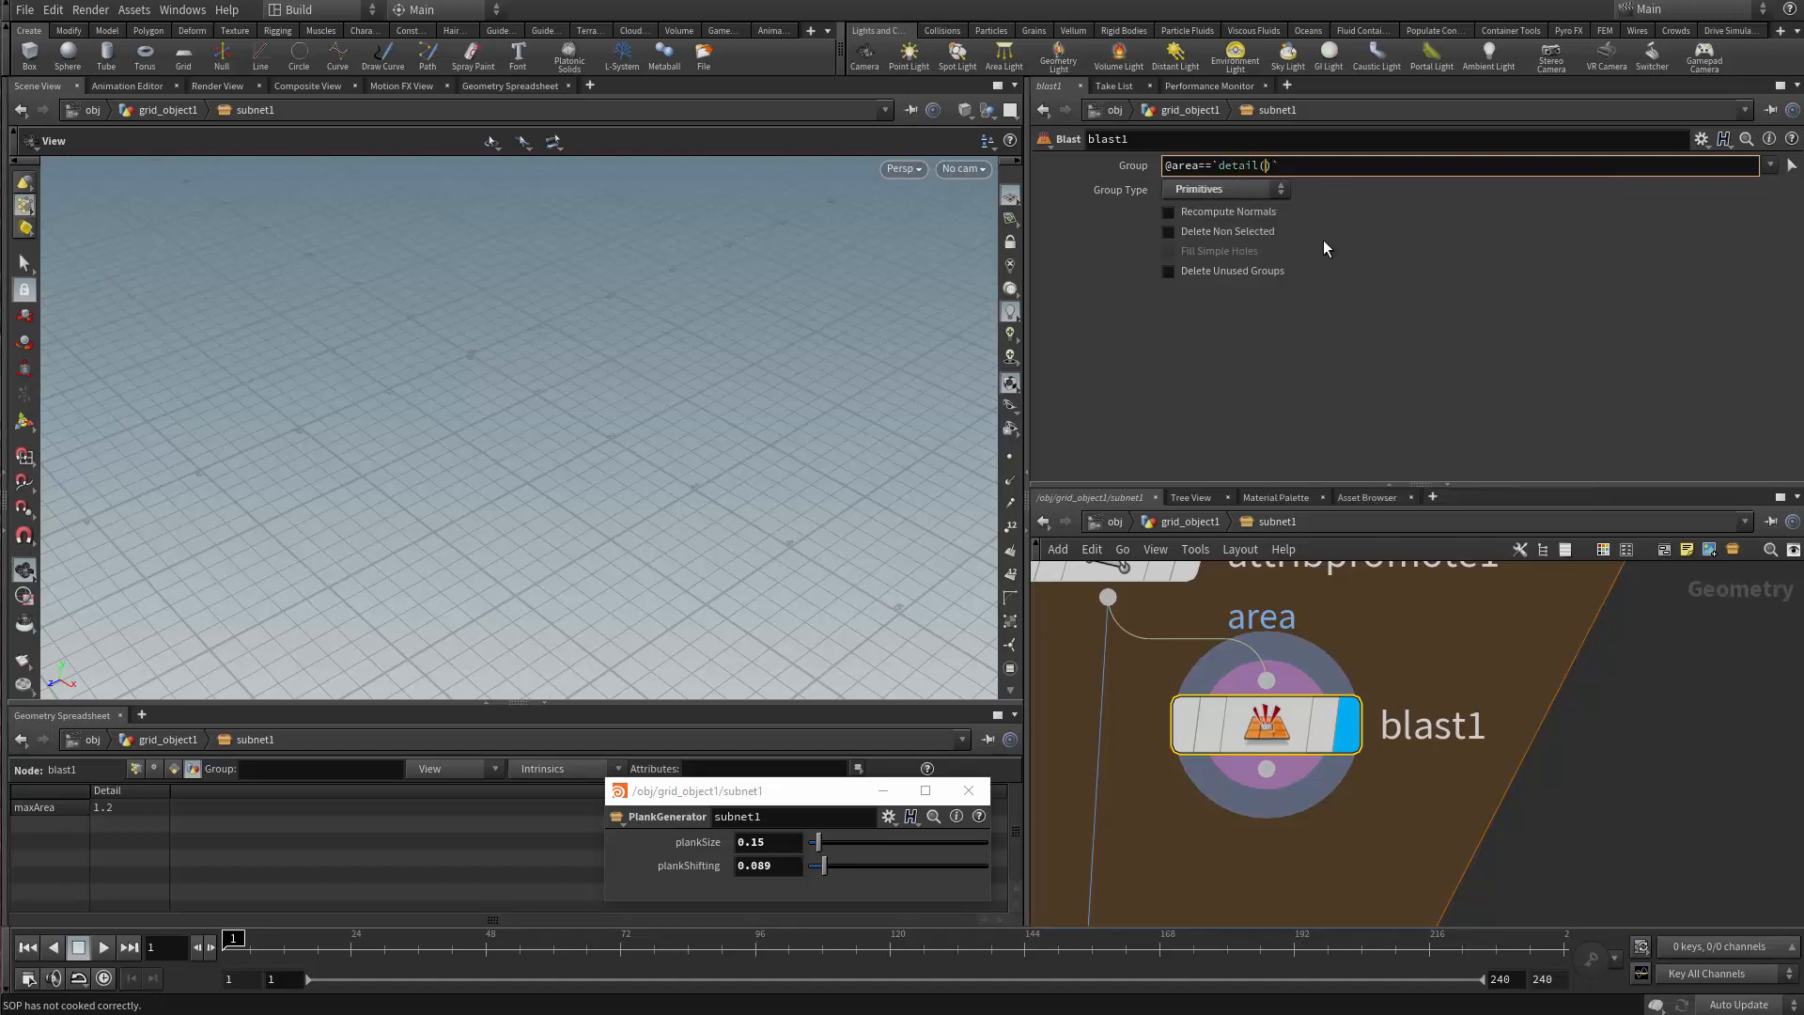
type("\"\"")
key("BackSpace")
key("BackSpace")
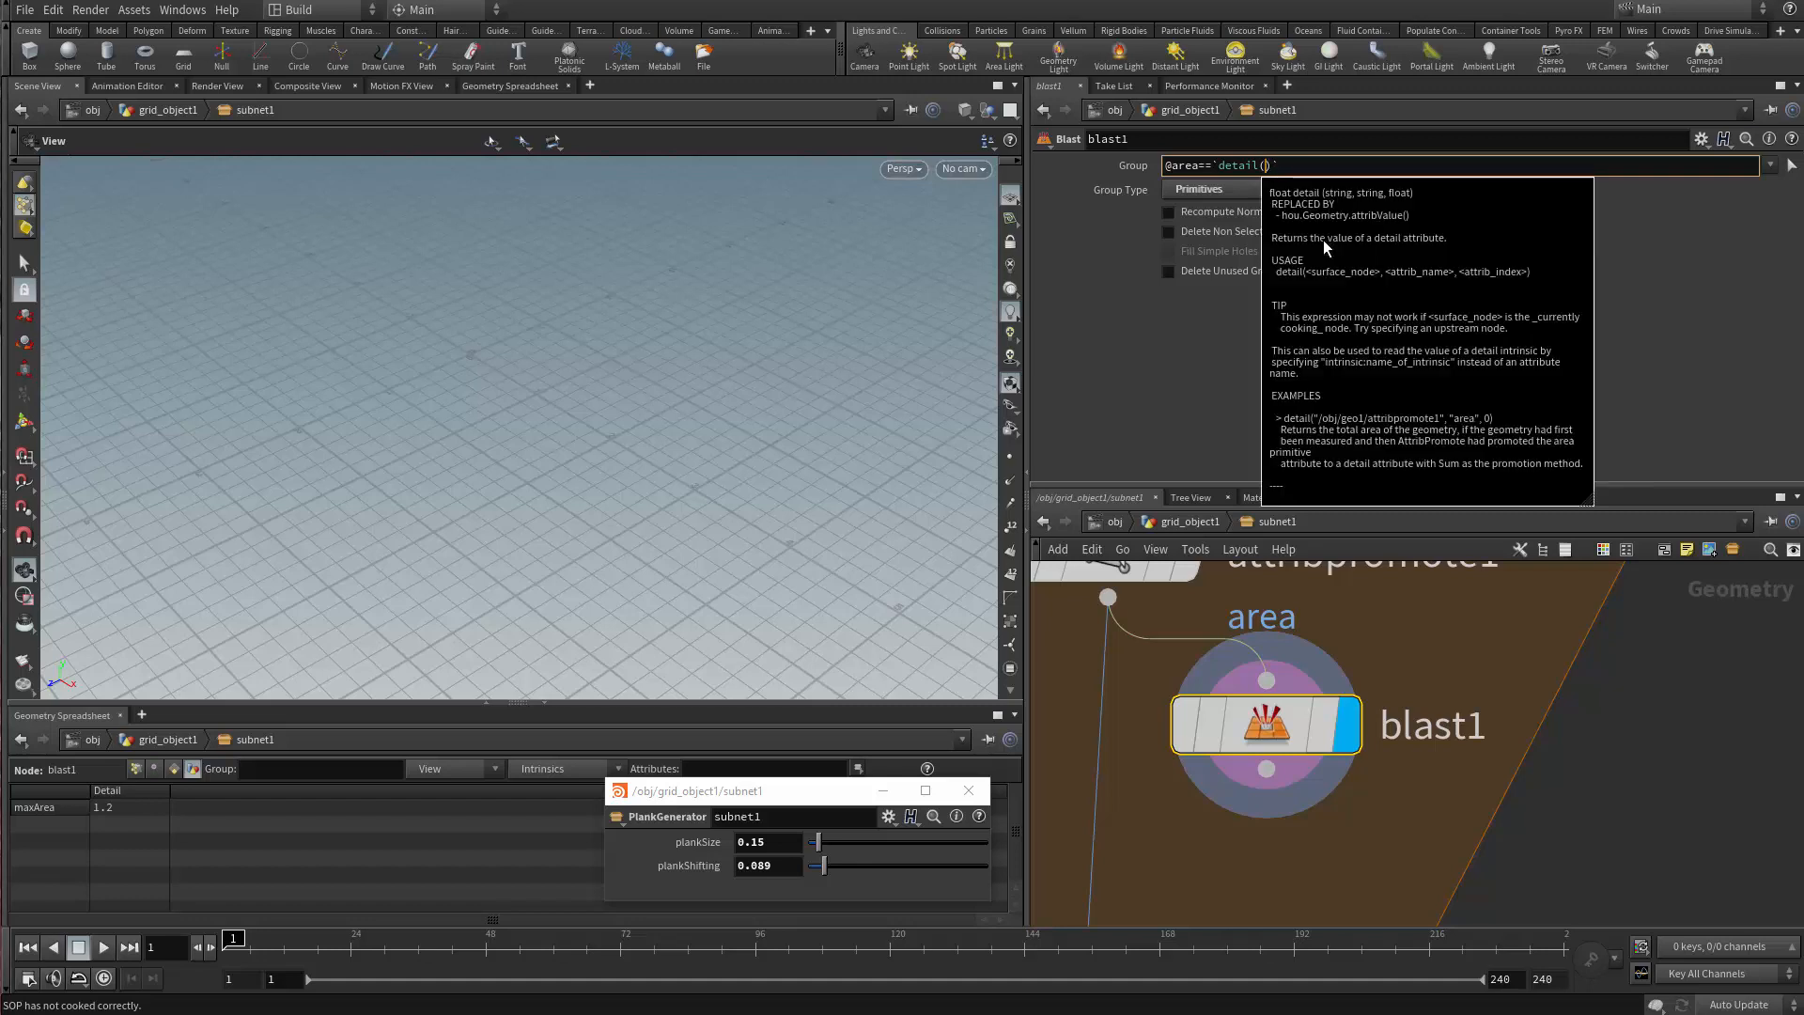
Enter opinputpath(".",0) as the node argument of the detail function in the Blast group expression
type("op")
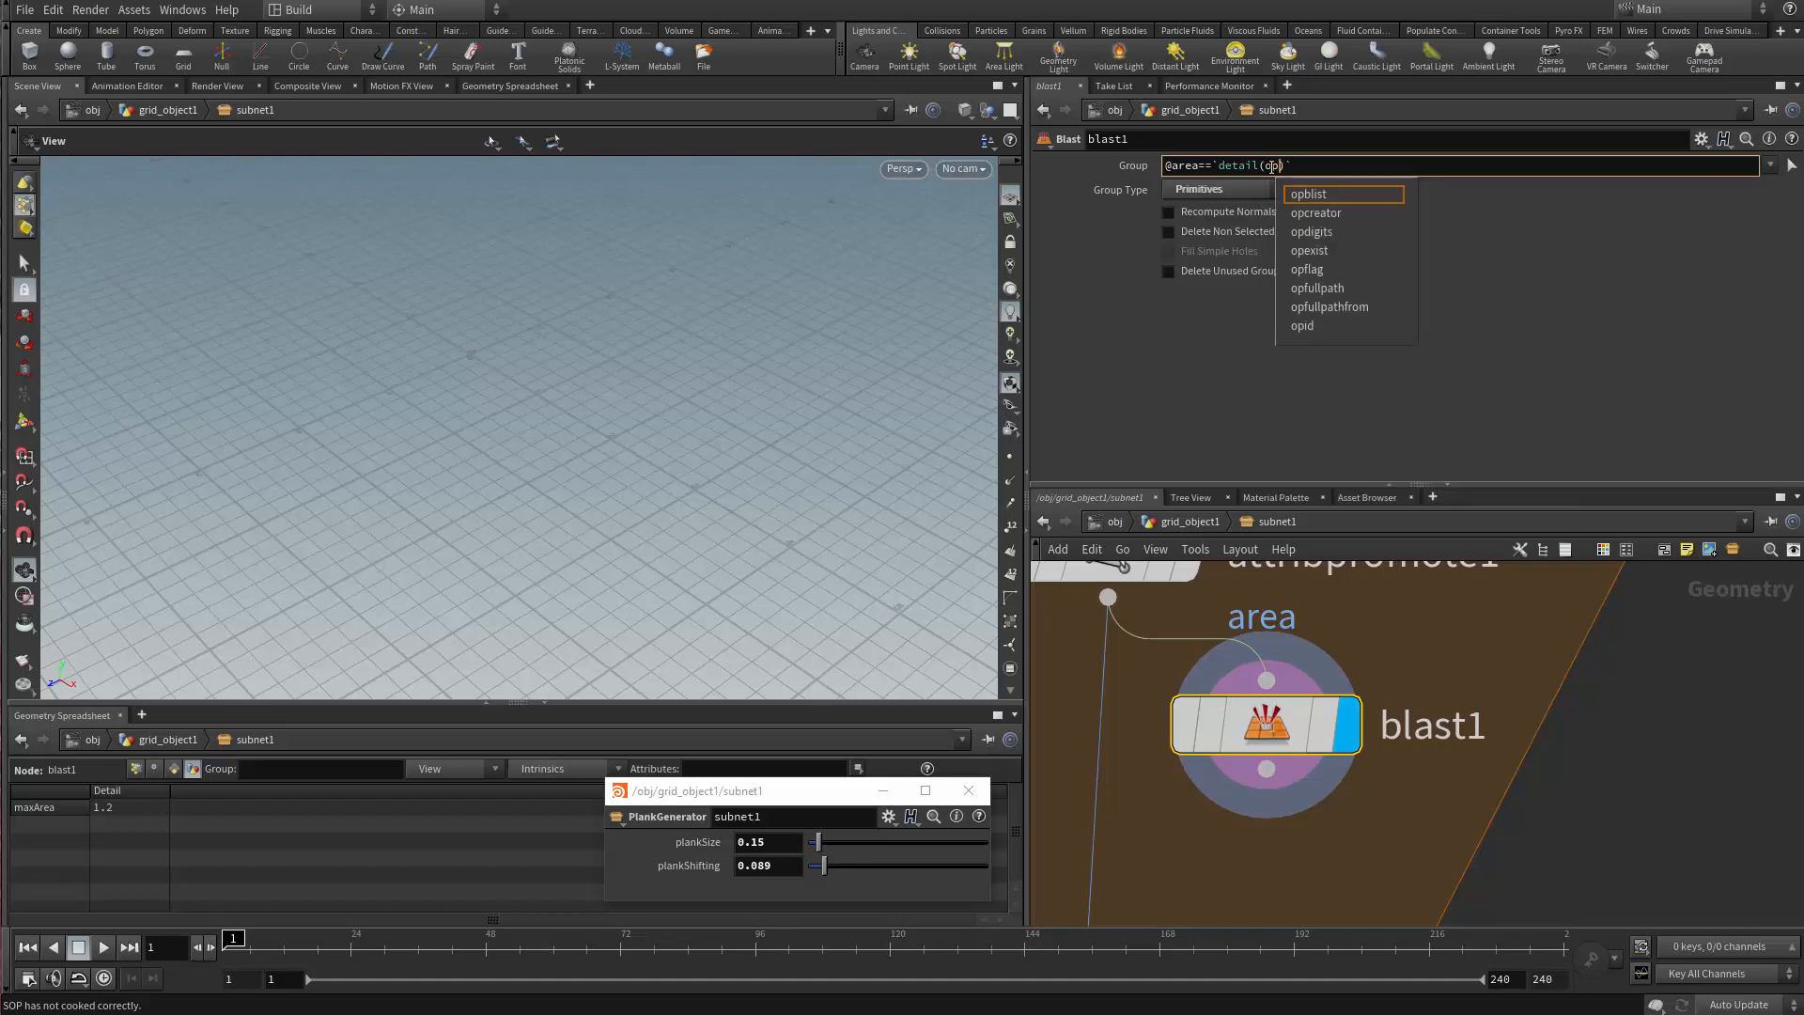
left_click(1295, 170)
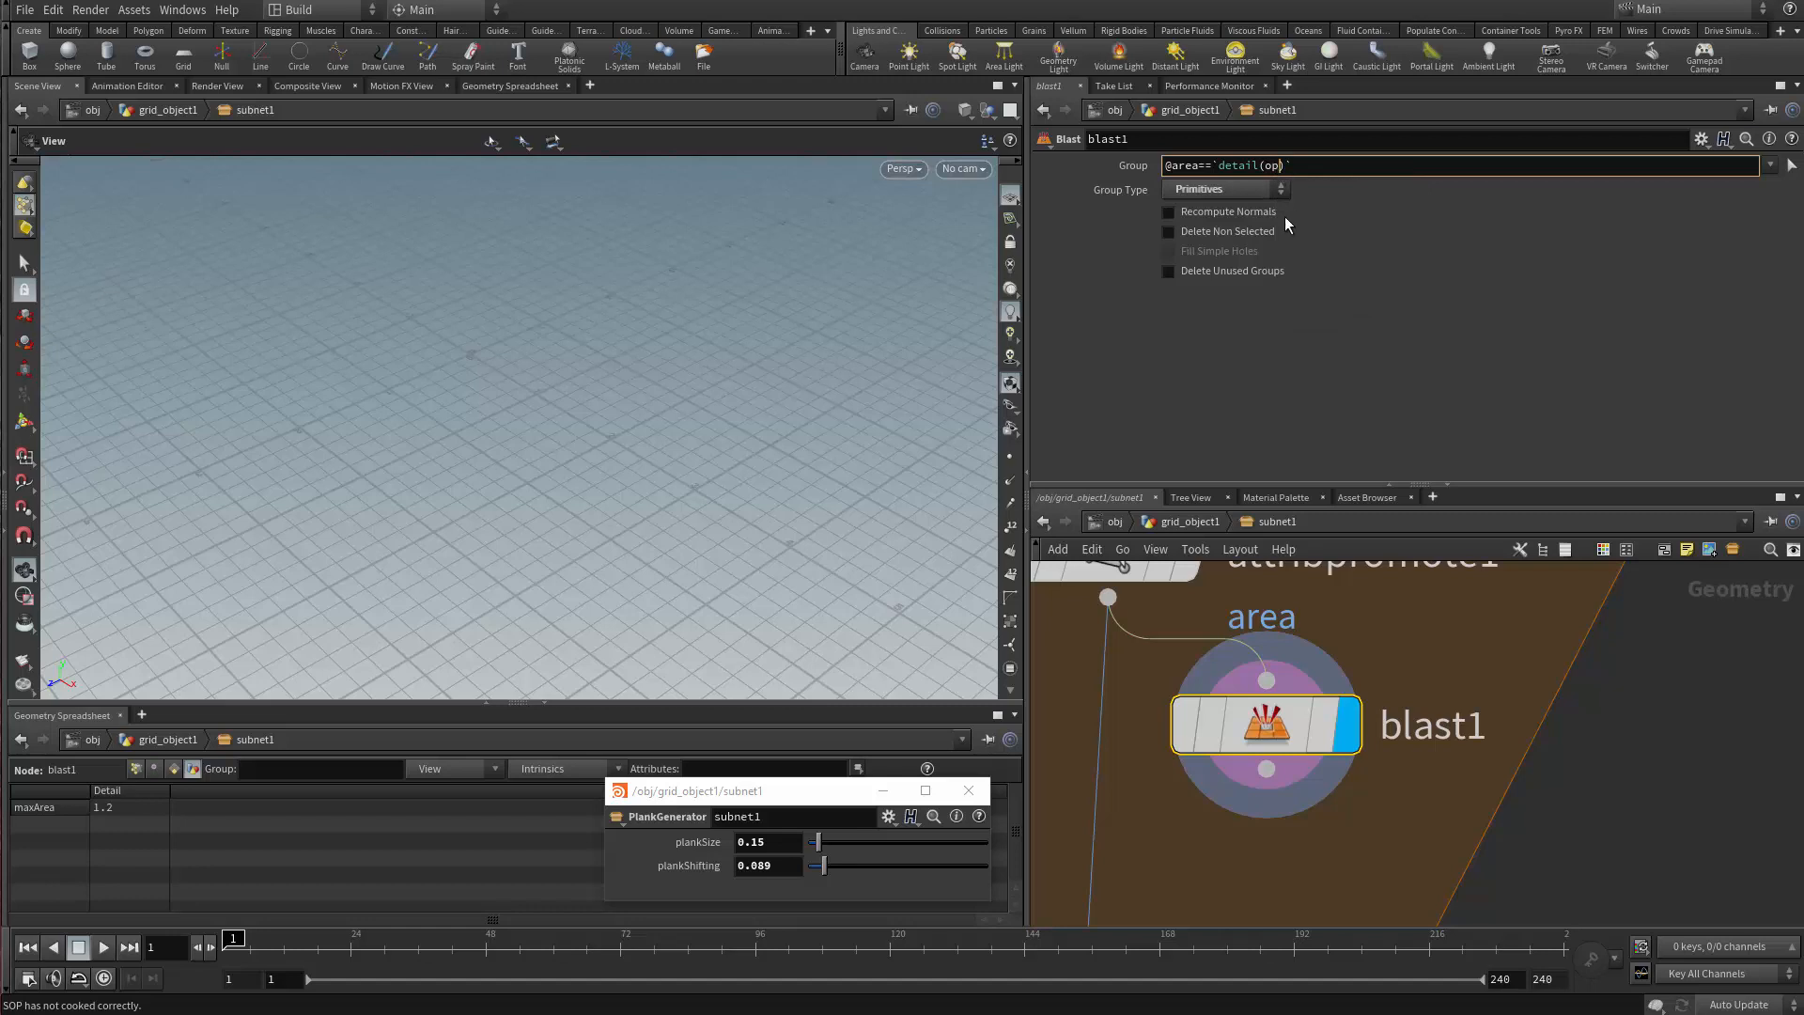
type("input")
key("Down")
key("Return")
type("(")
type("\".")
type("\",0)")
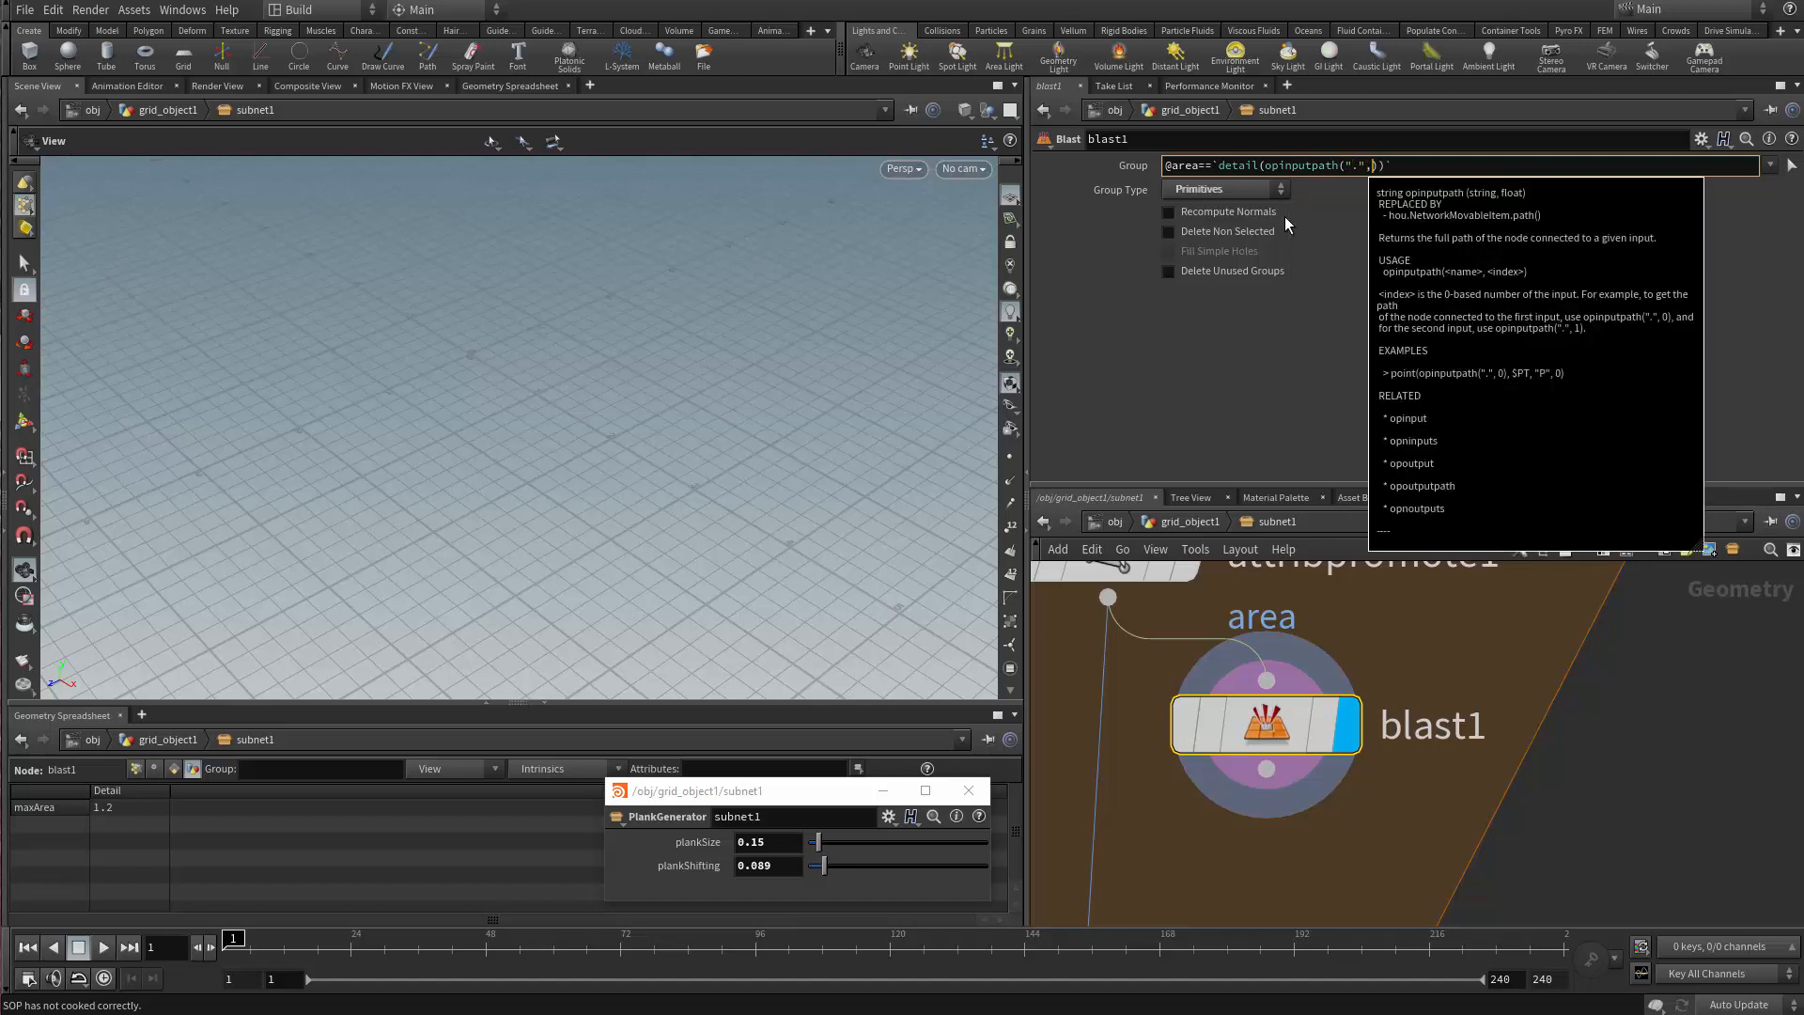
type(",")
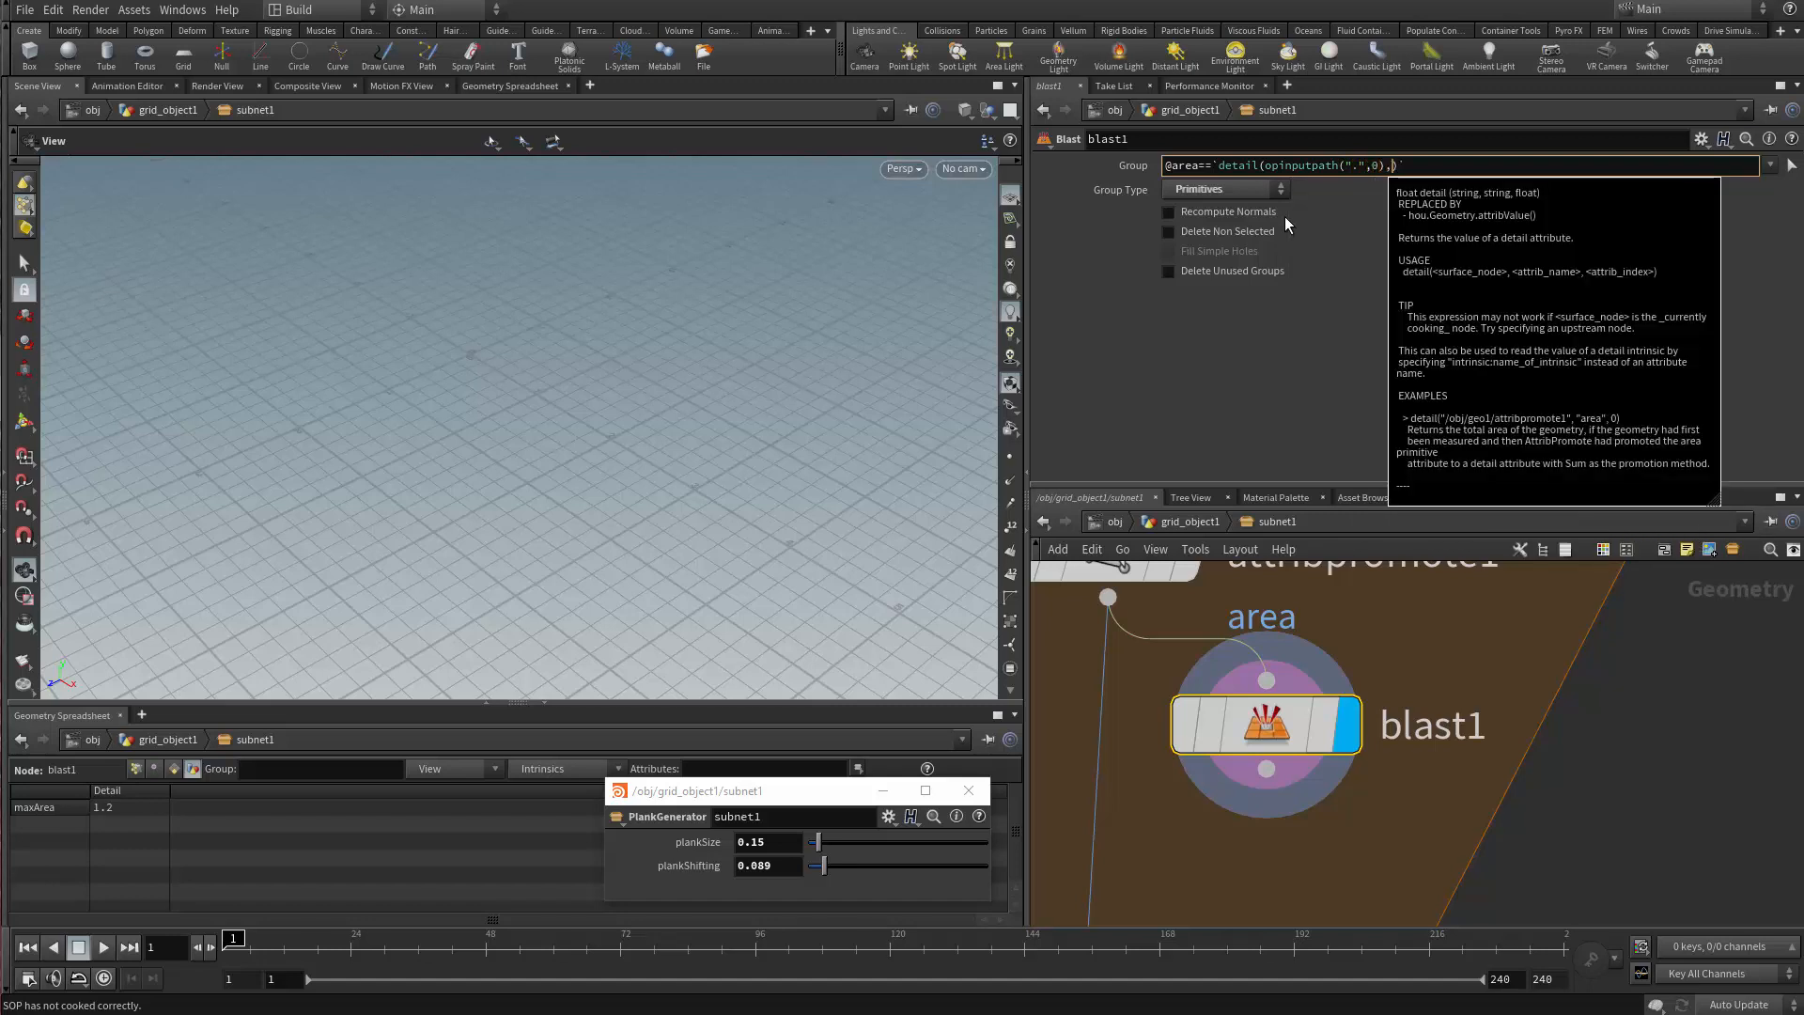
type("\"M")
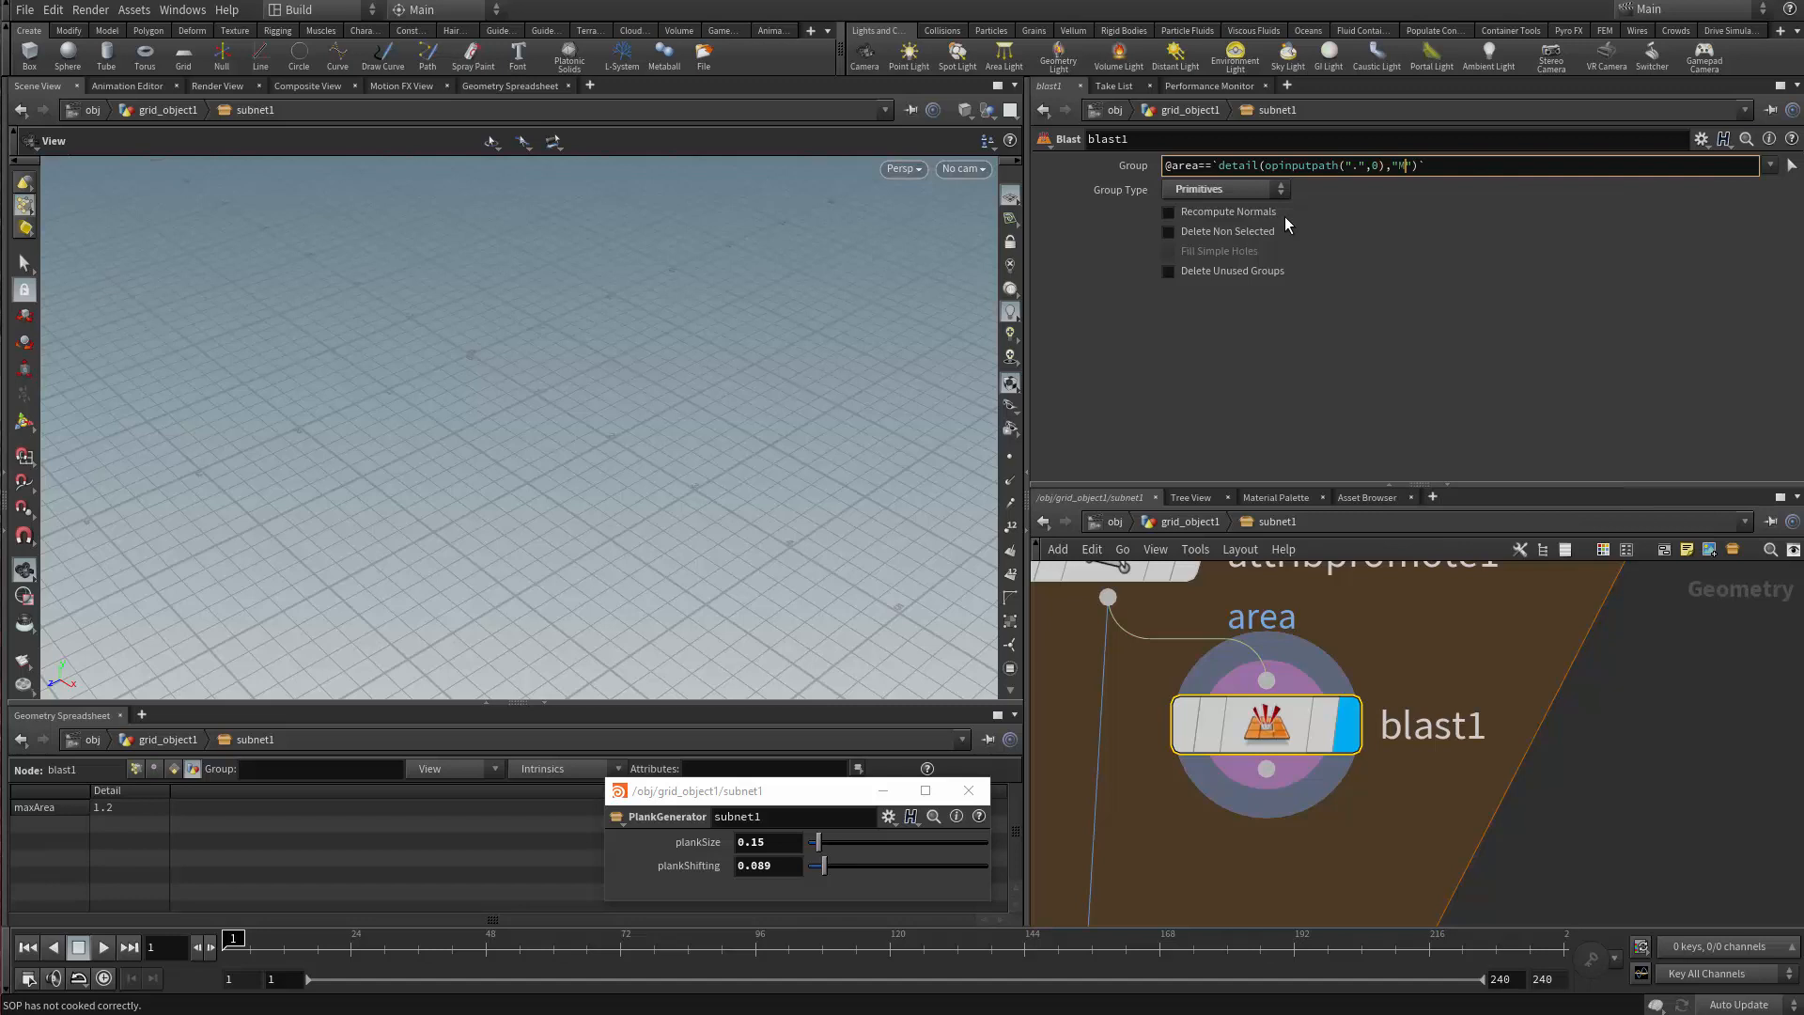
key("BackSpace")
type("maxArea\",0)")
key("Left")
key("Left")
key("shift+Left")
key("Right")
key("Right")
key("Return")
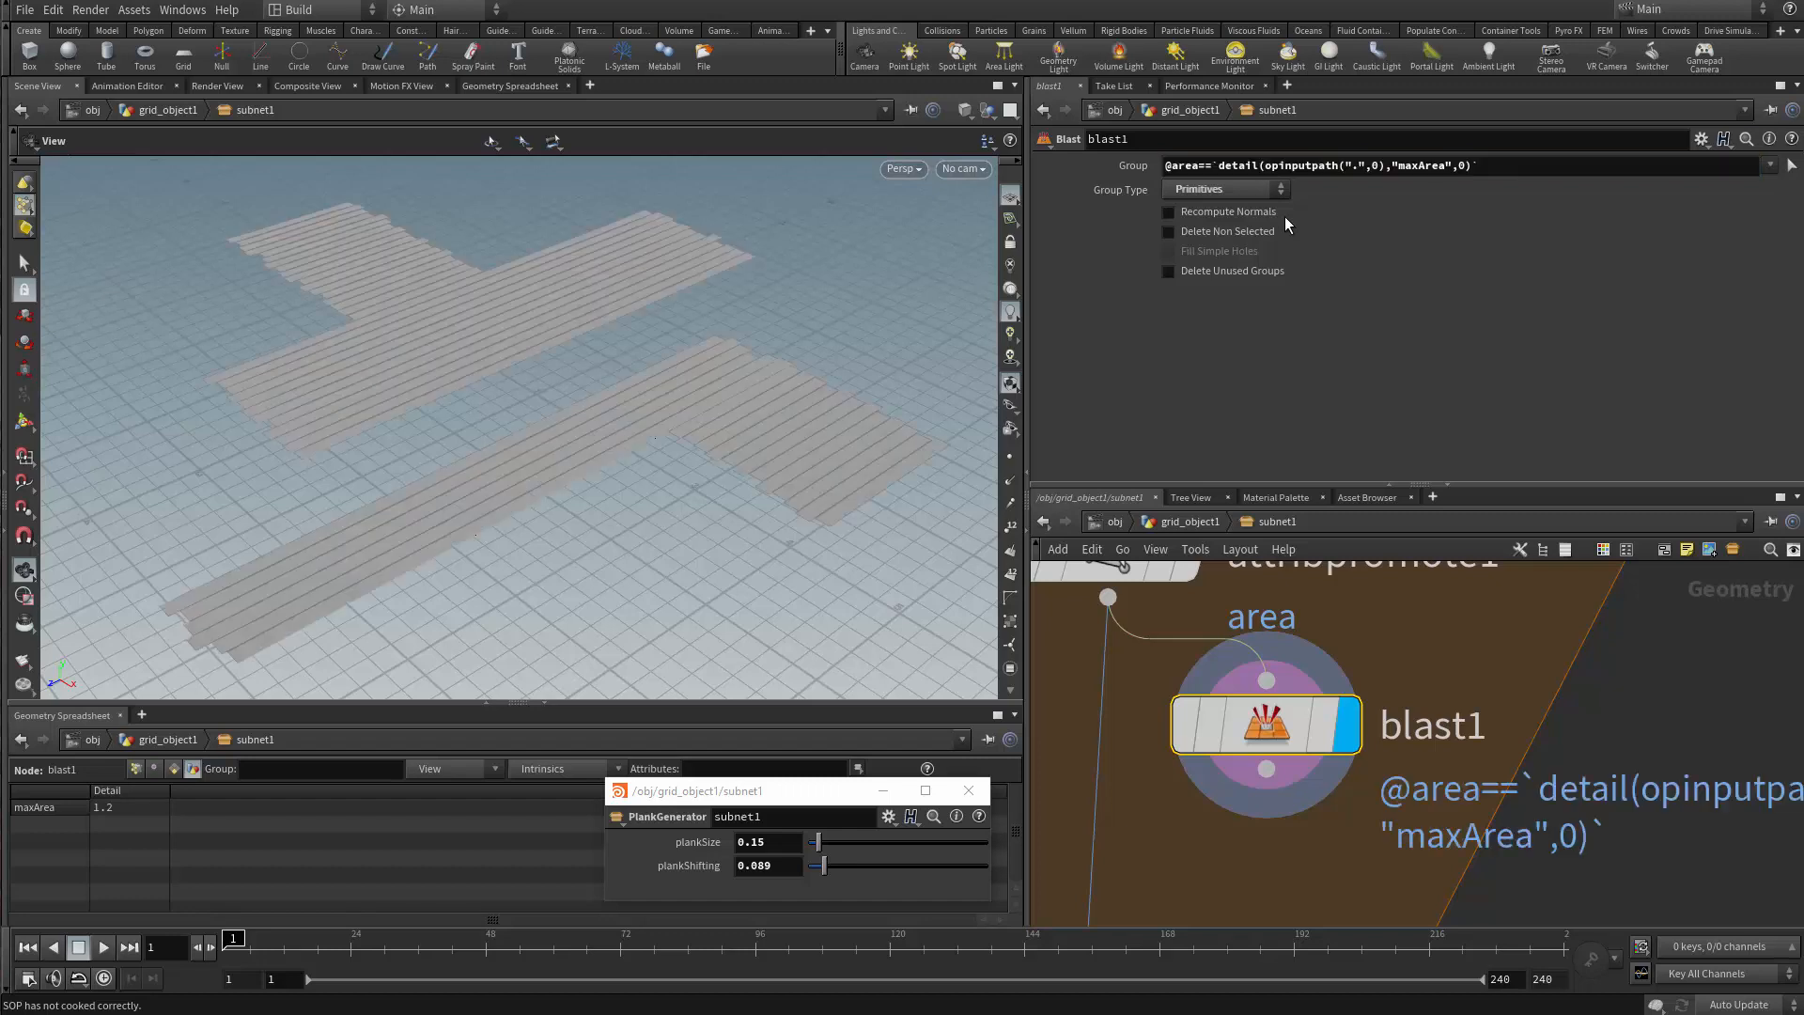
left_click_drag(600, 389, 336, 442)
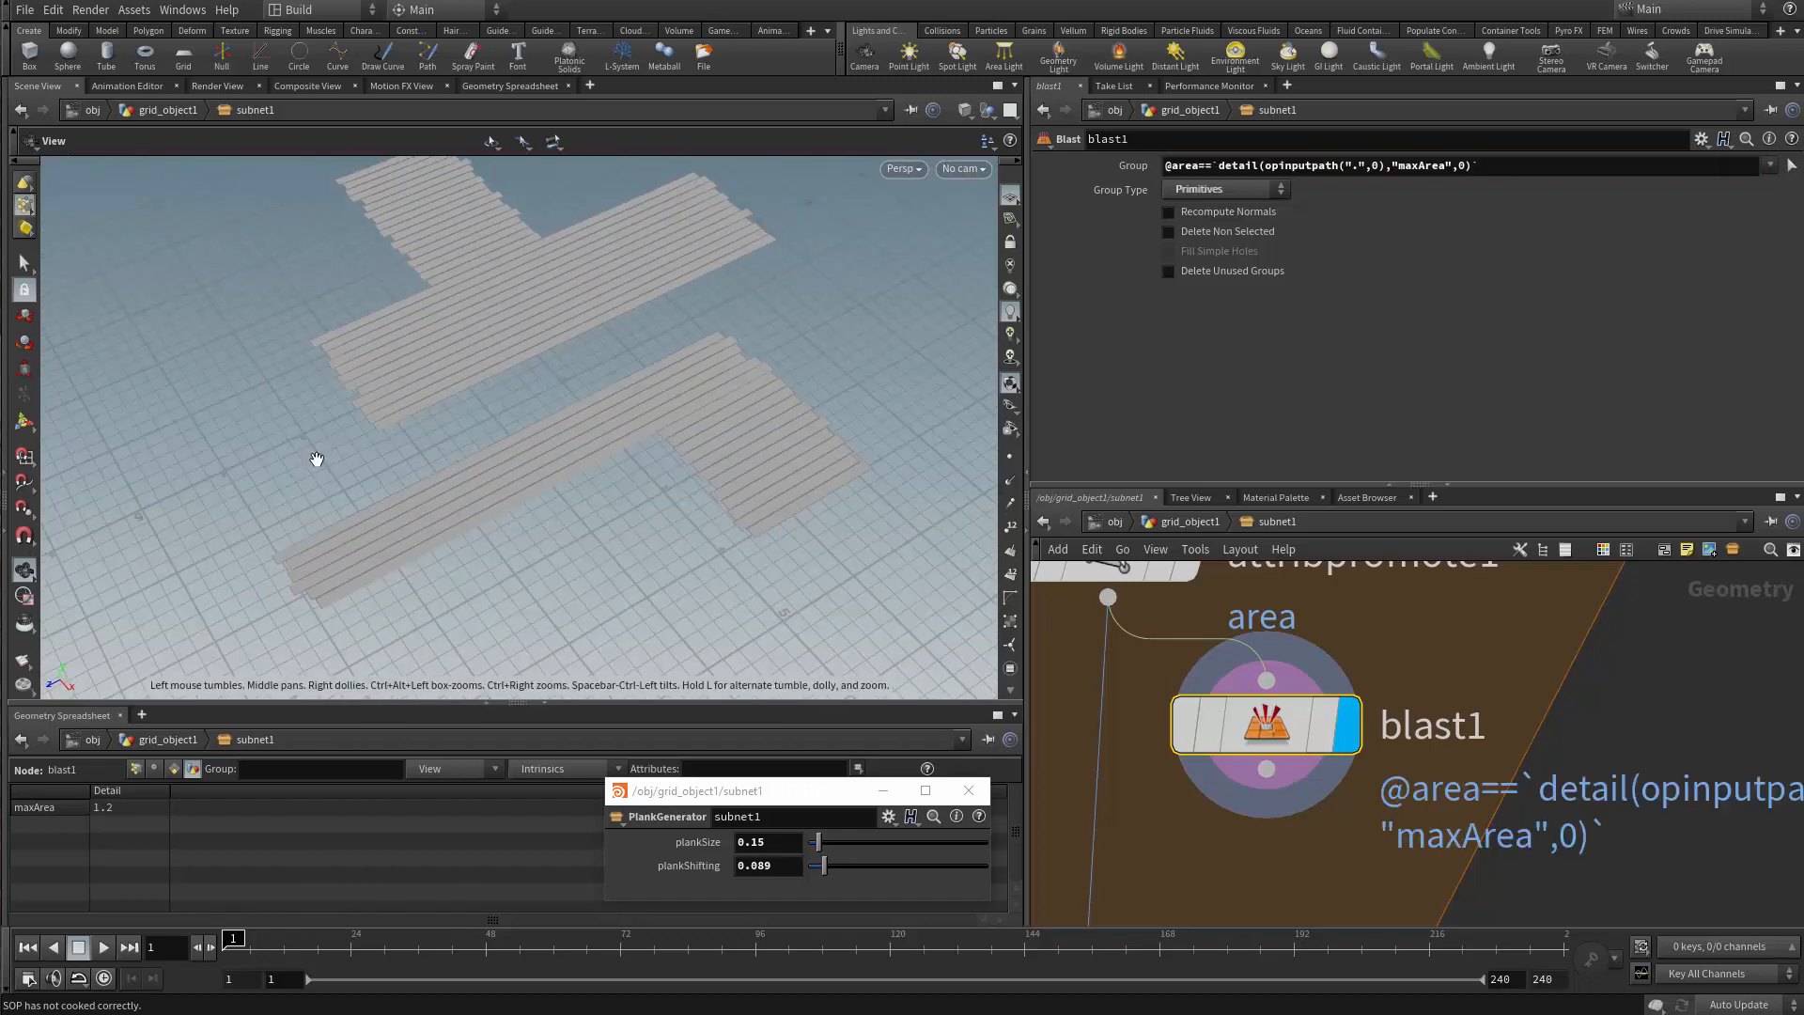
scroll(1334, 673, "down", 3)
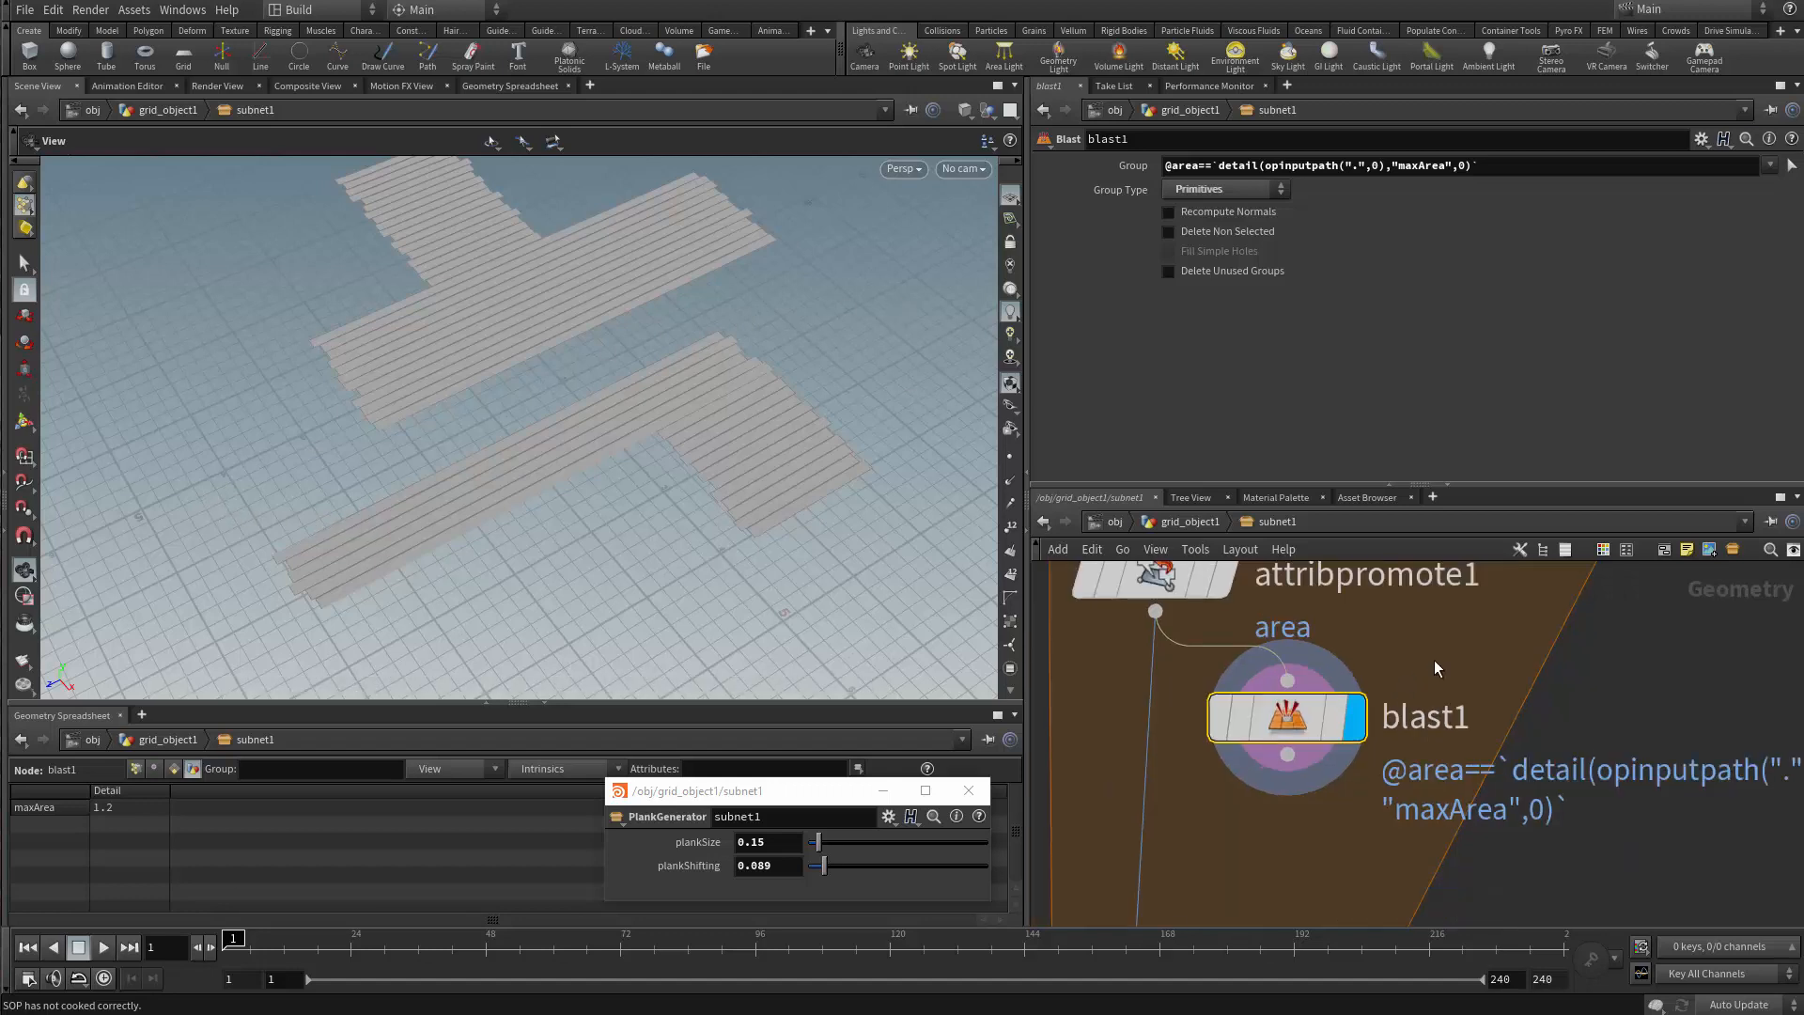
Rename the Blast node with the maxArea group expression to bigger_ones_for_cut
scroll(1334, 673, "up", 3)
scroll(1315, 705, "down", 3)
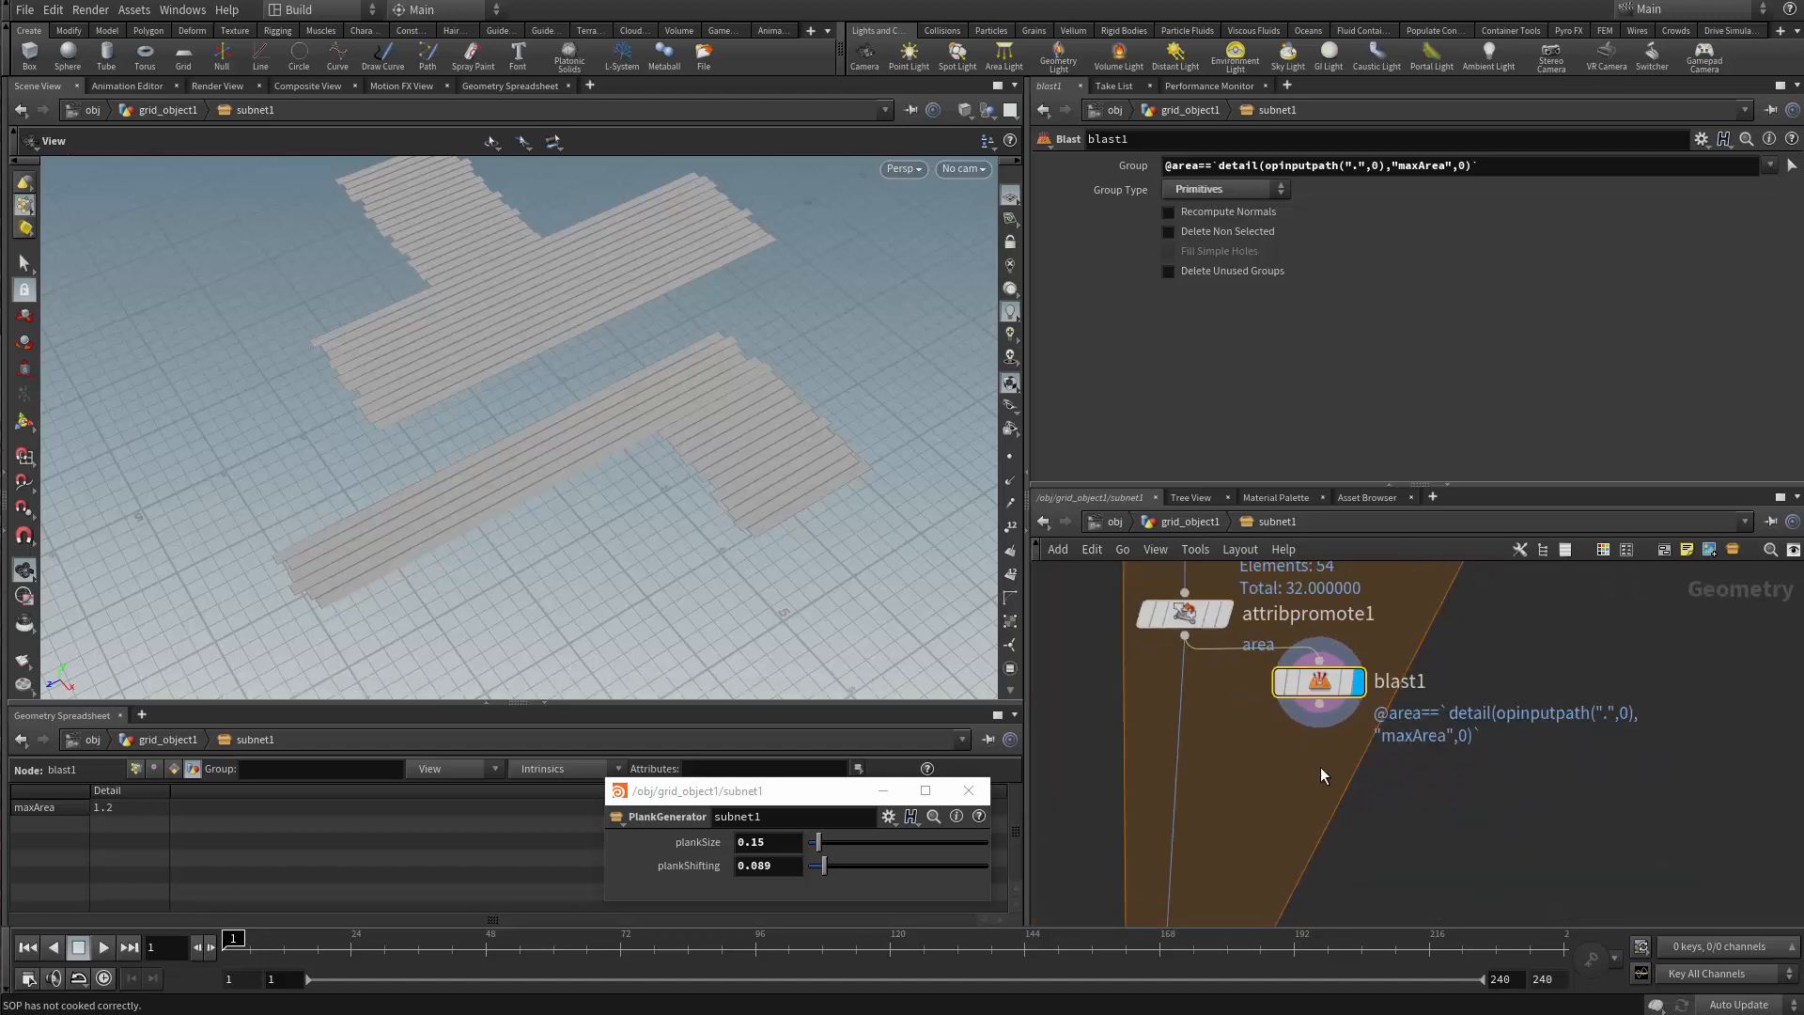
scroll(1295, 735, "up", 2)
middle_click_drag(1295, 735, 1337, 757)
double_click(1419, 672)
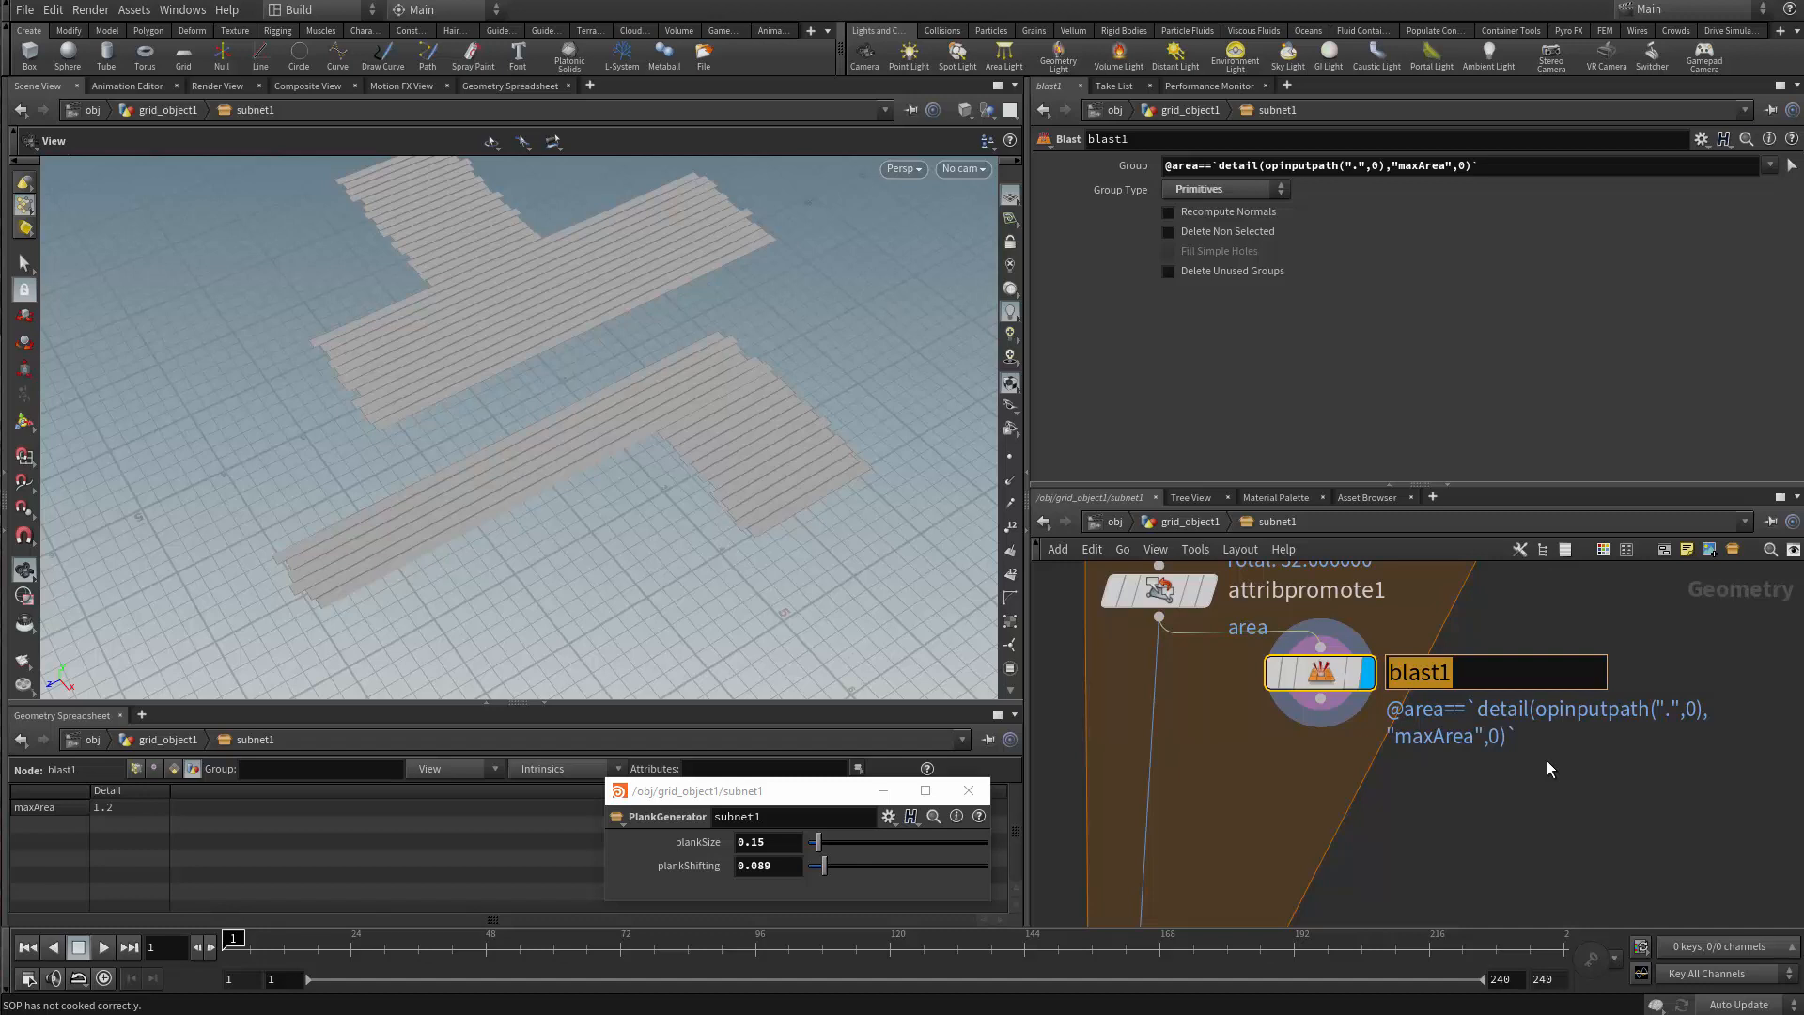
type("bigger_o")
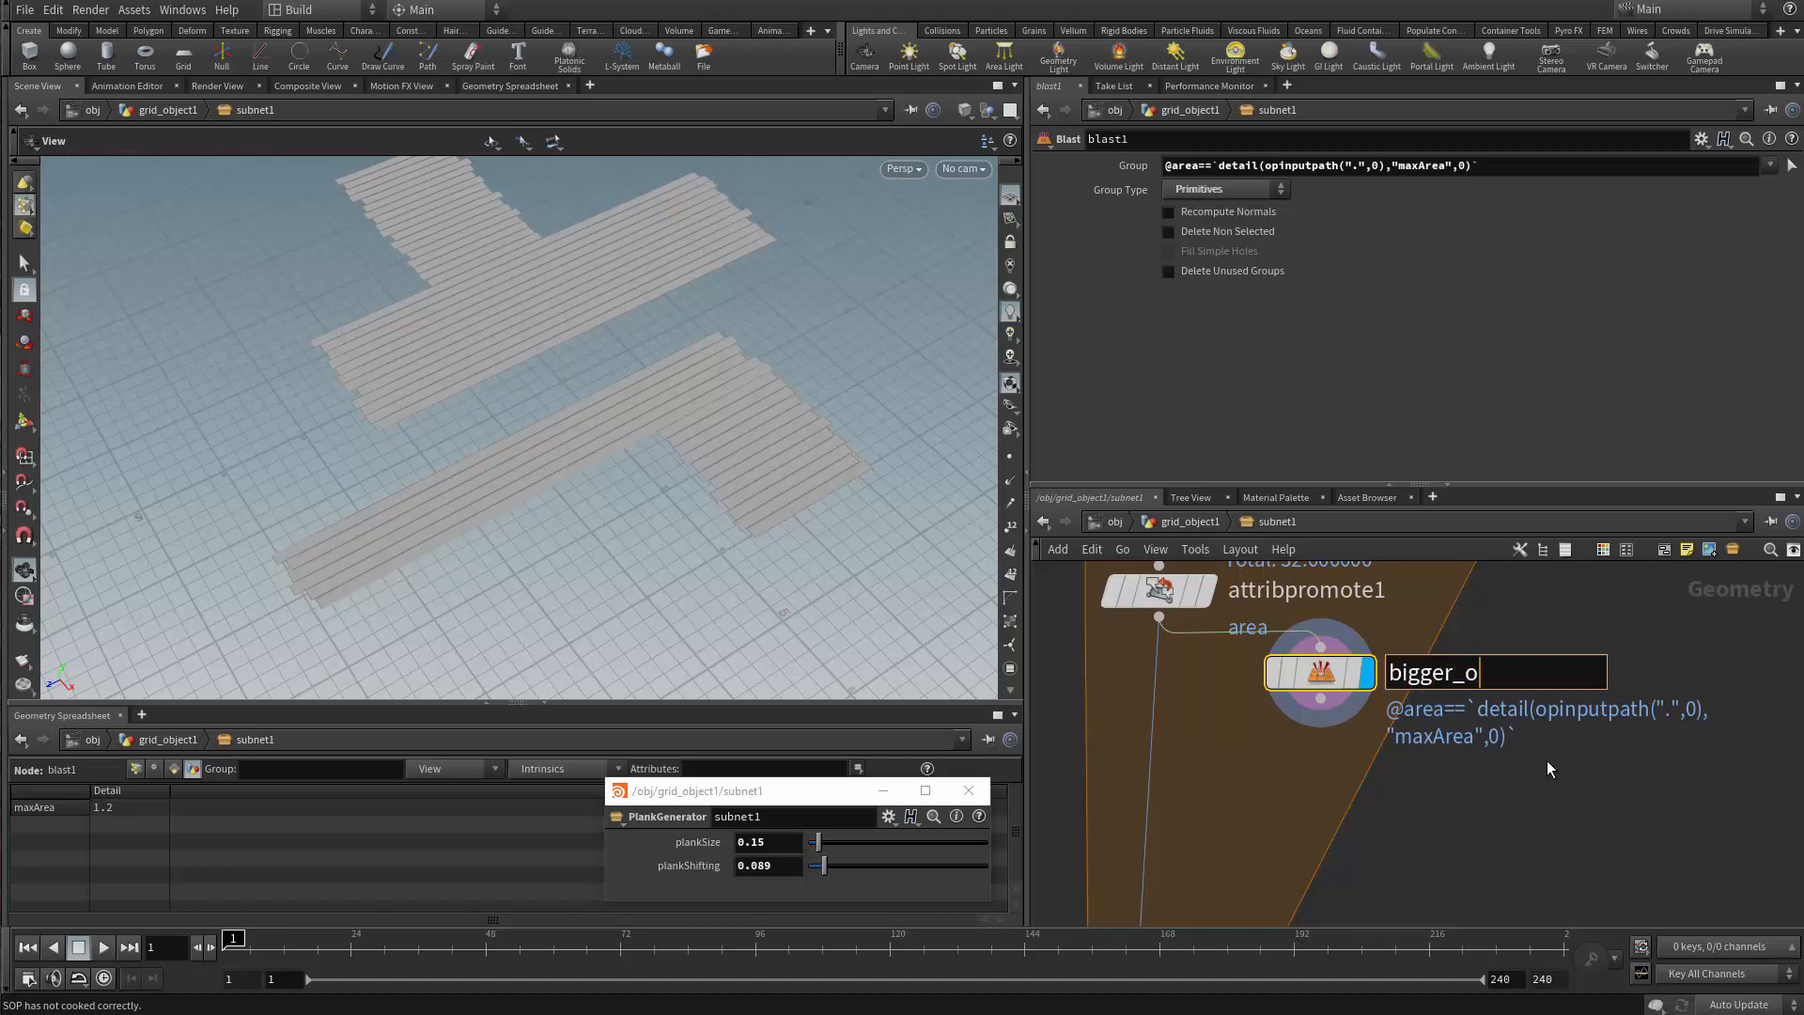
type("nes_for_cut")
key("Return")
scroll(1502, 740, "down", 2)
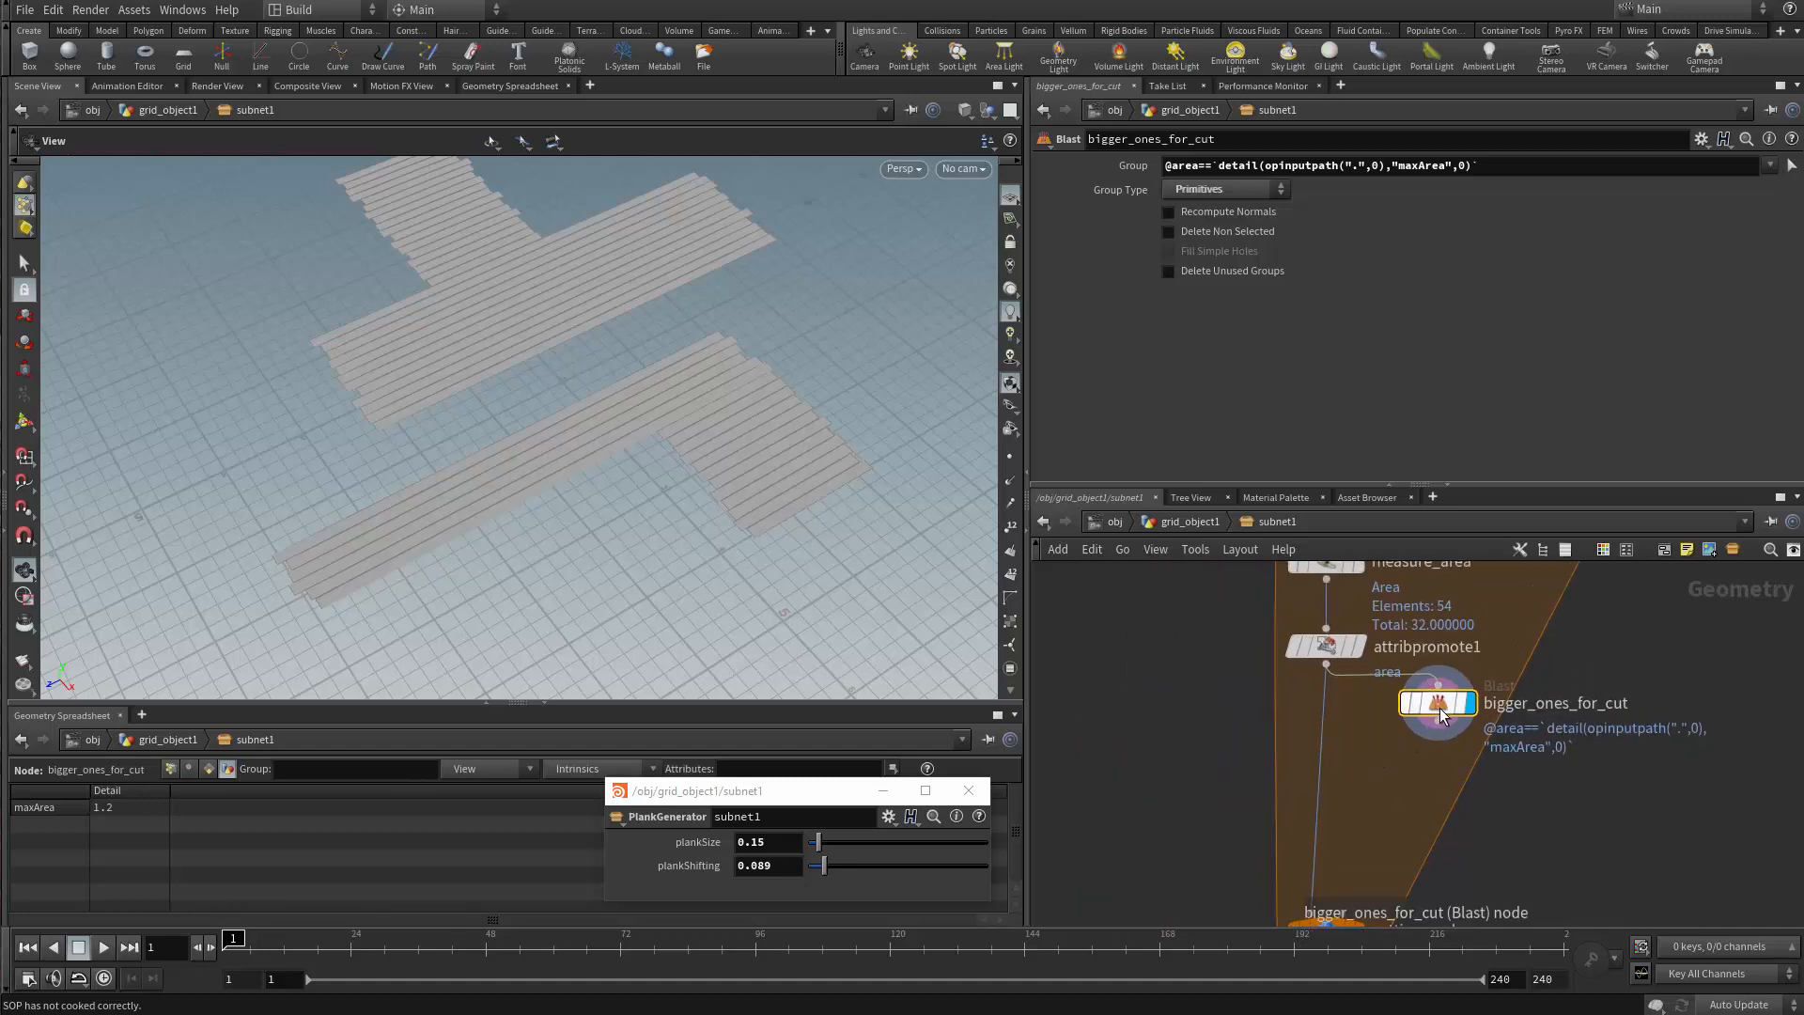
Duplicate the bigger_ones_for_cut Blast node and place the copy on the opposite side of the loop, fed by attribpromote1
key("ctrl+c")
key("ctrl+v")
left_click(1154, 733)
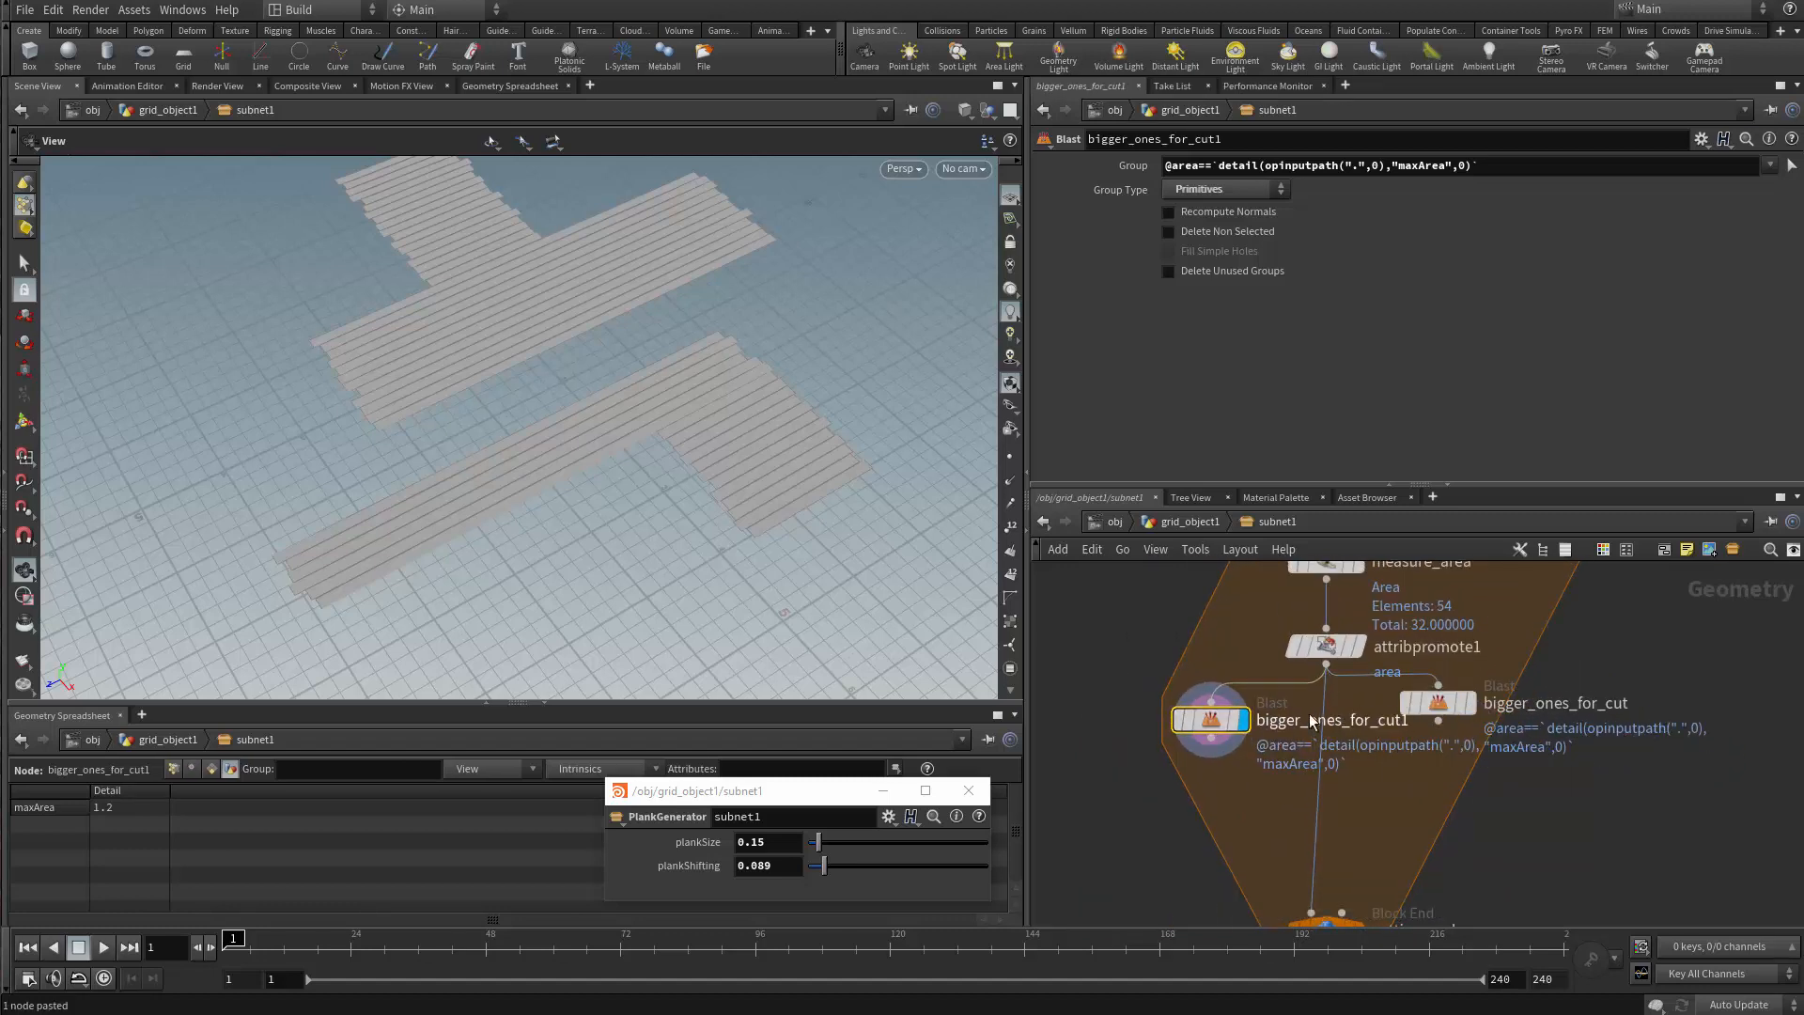
Turn on Delete Non Selected for the original bigger_ones_for_cut node and display its result
left_click(1438, 703)
left_click(1168, 231)
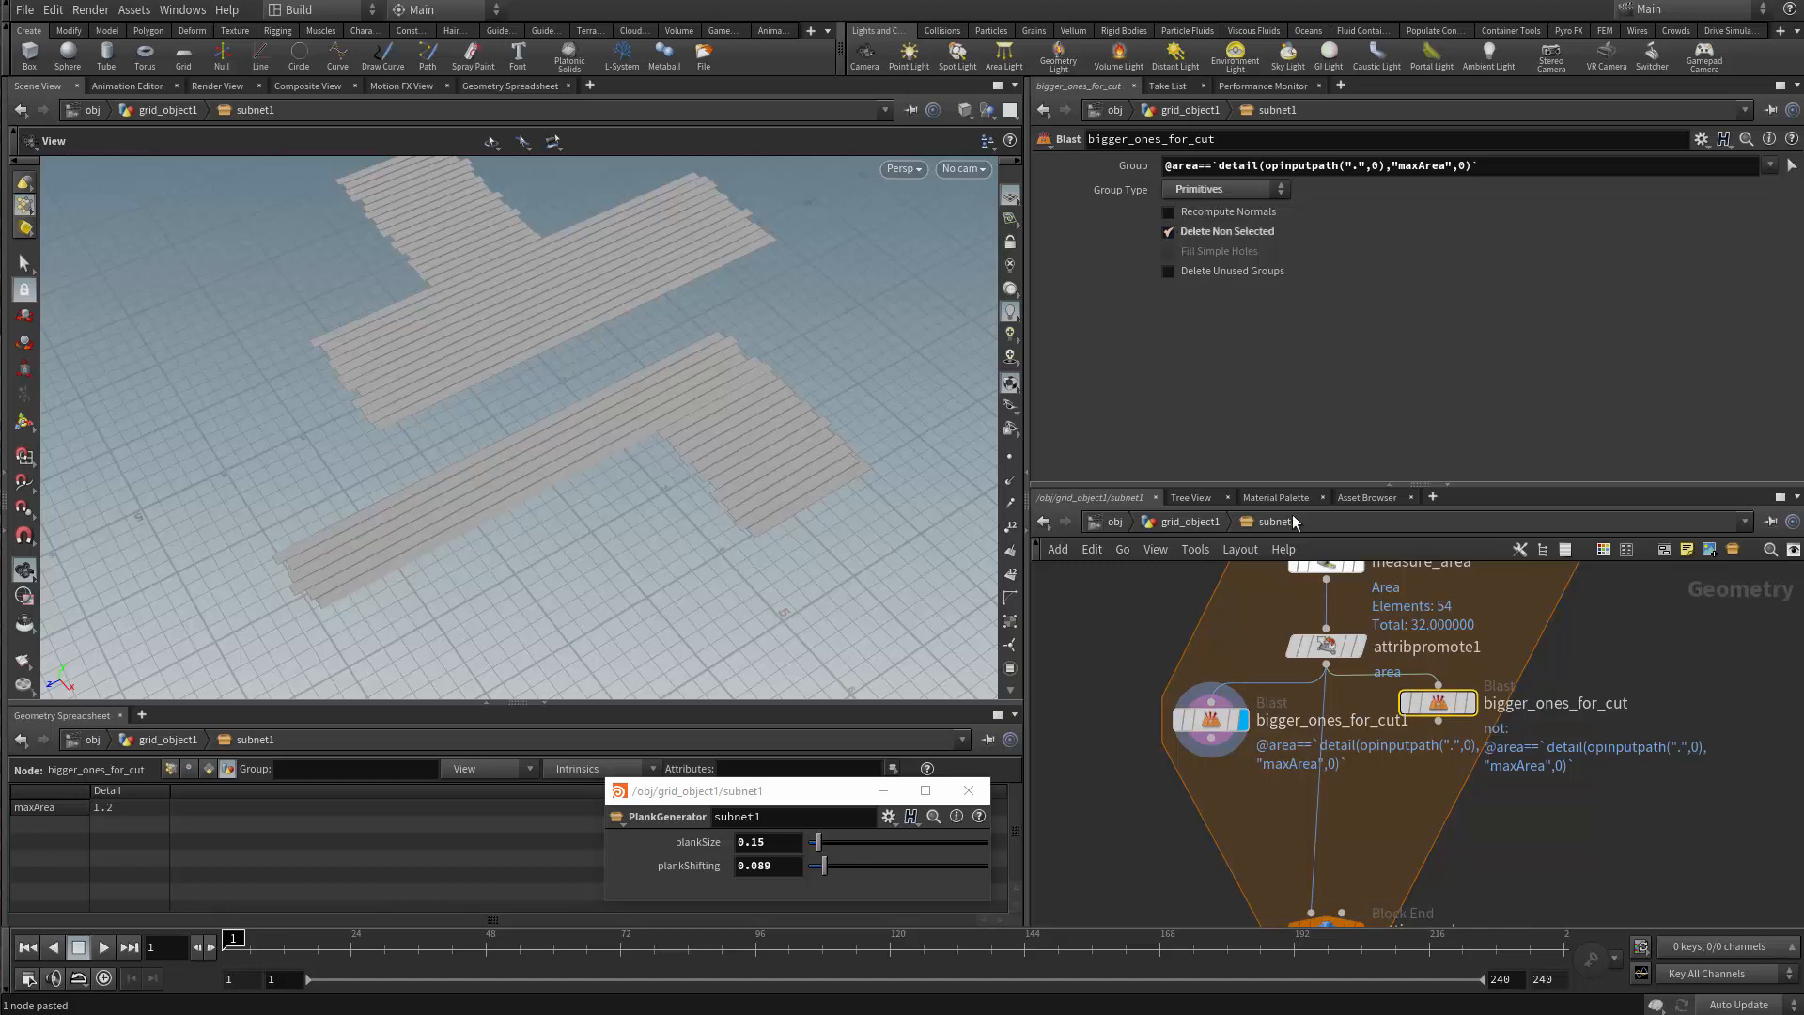
left_click(1470, 703)
scroll(1214, 731, "up", 3)
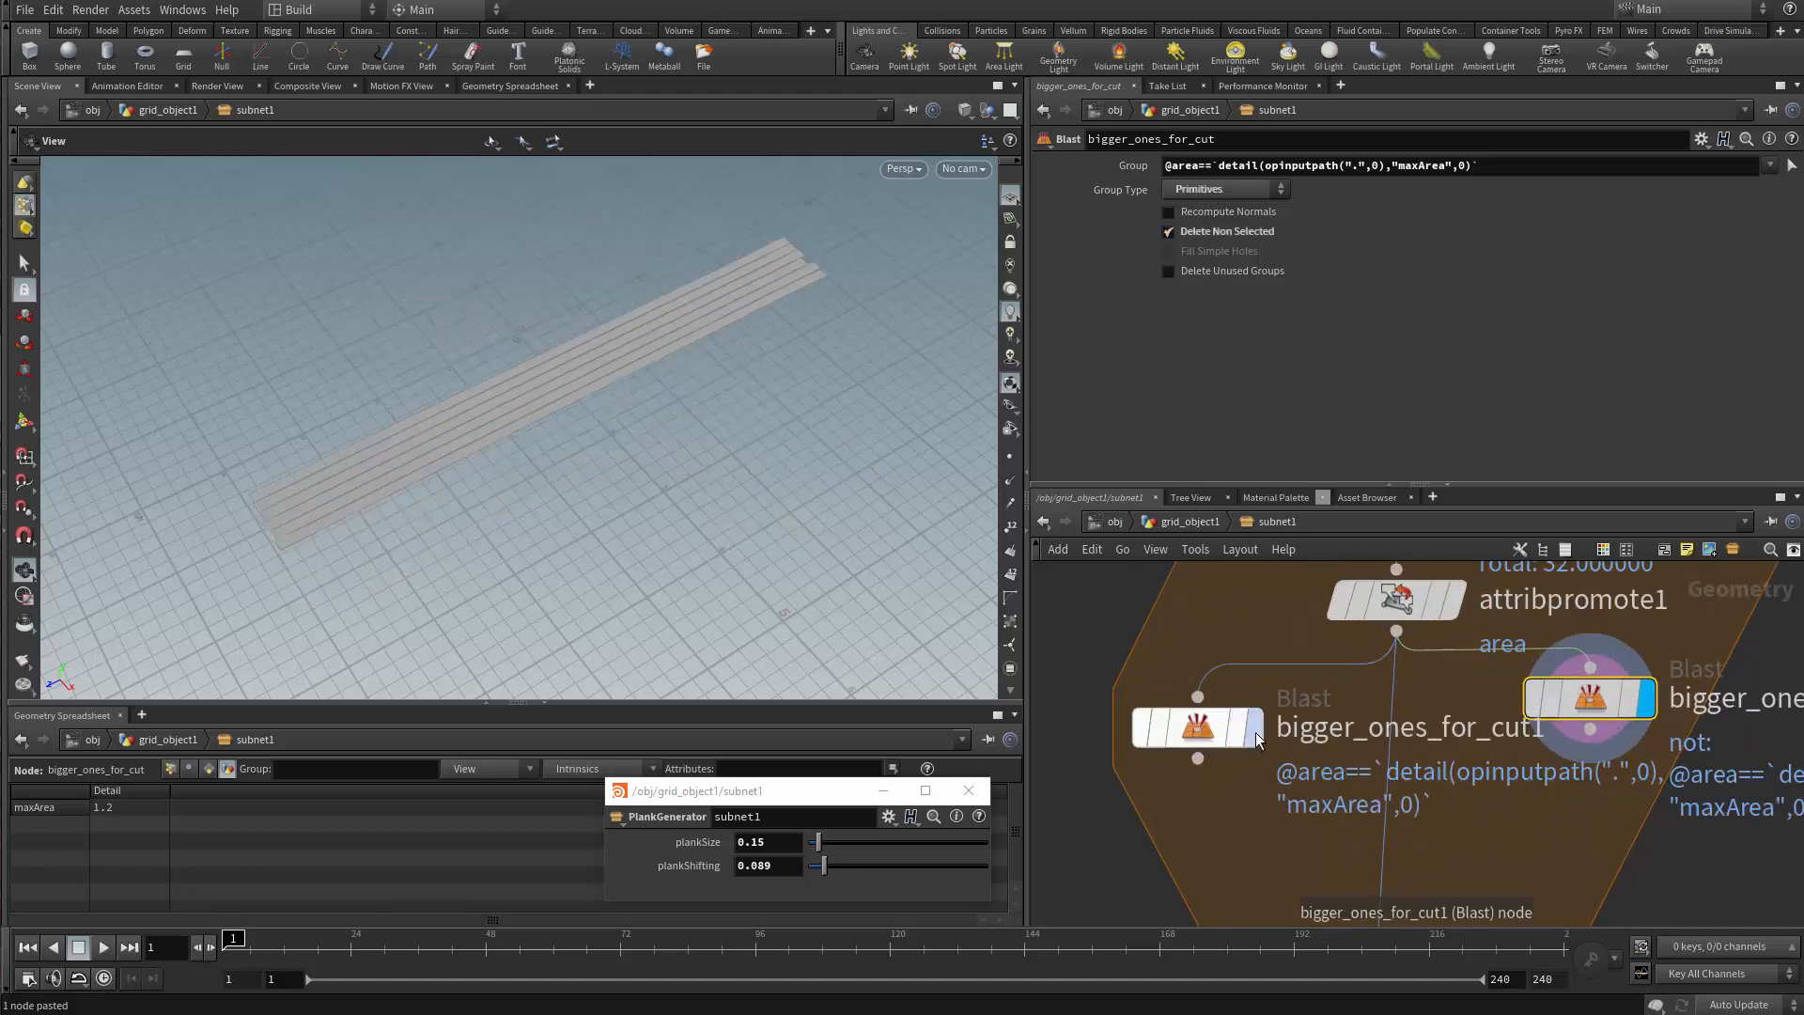
Display the duplicated Blast node, move it farther from the center wire, and rename it smaller_ones_keep
left_click(1249, 728)
left_click_drag(1221, 731, 1083, 719)
middle_click_drag(1252, 718, 1413, 719)
double_click(1412, 719)
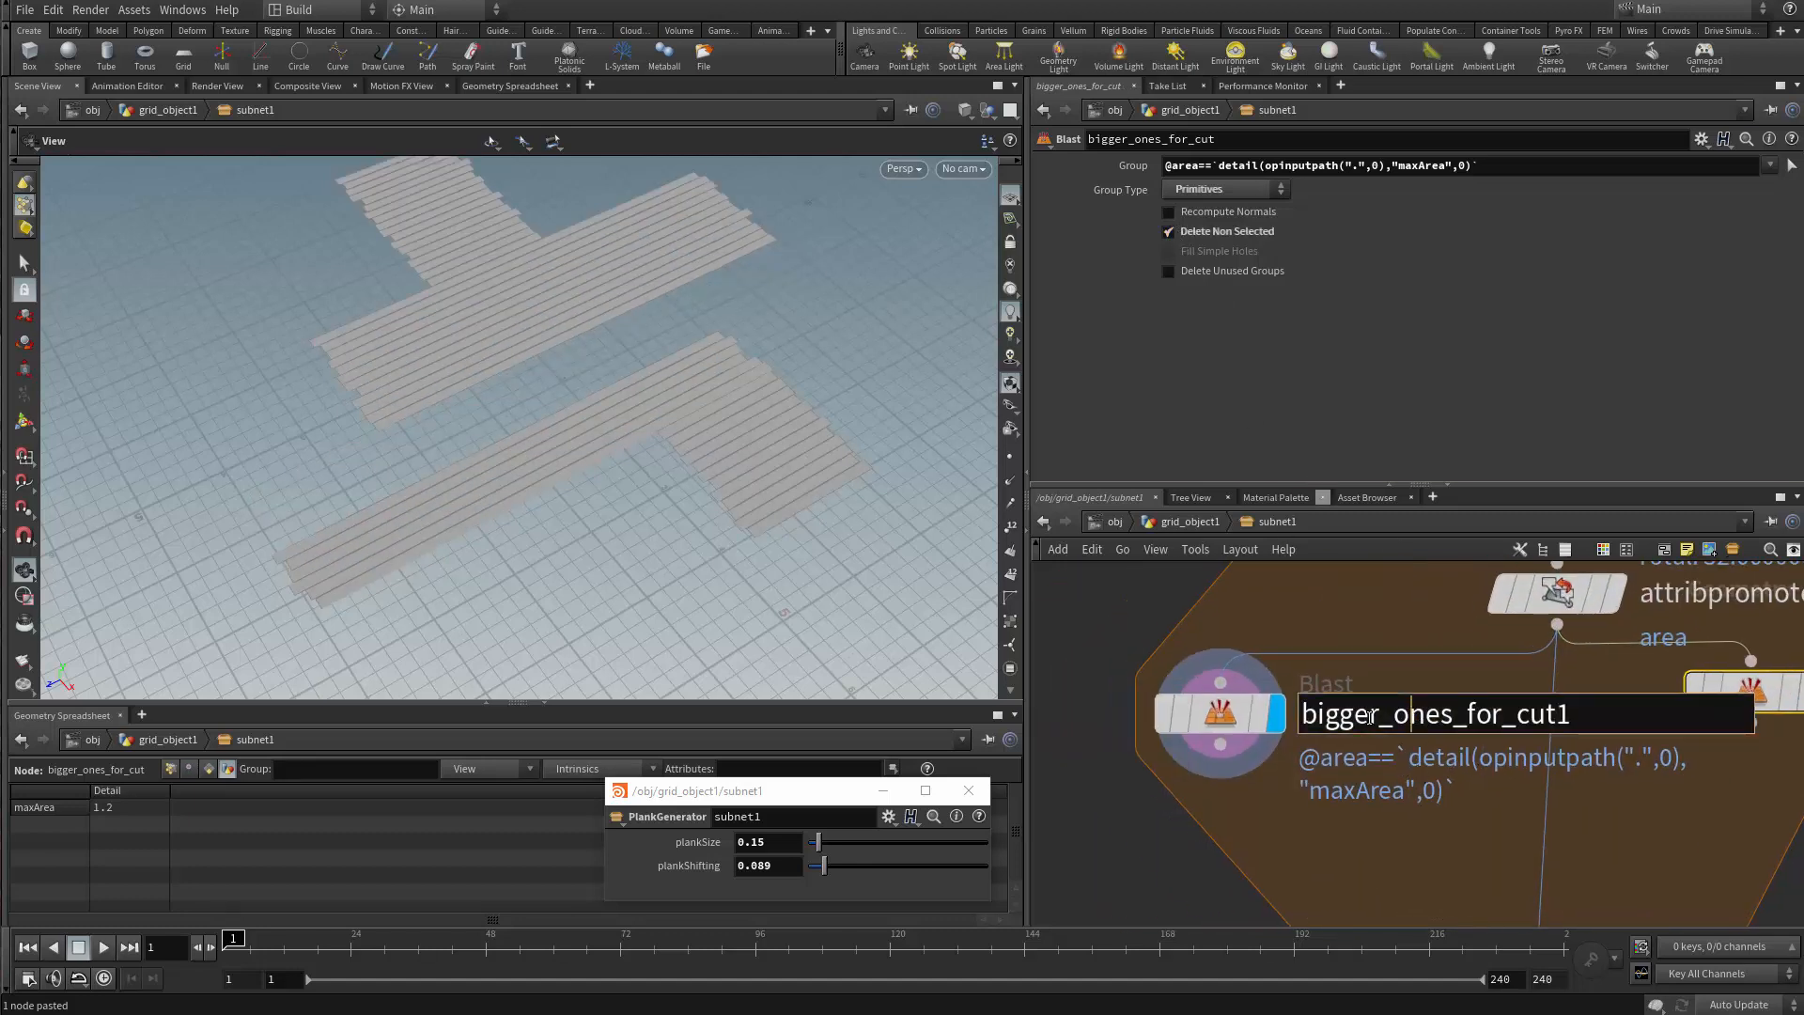
left_click_drag(1371, 714, 1130, 759)
type("smaller")
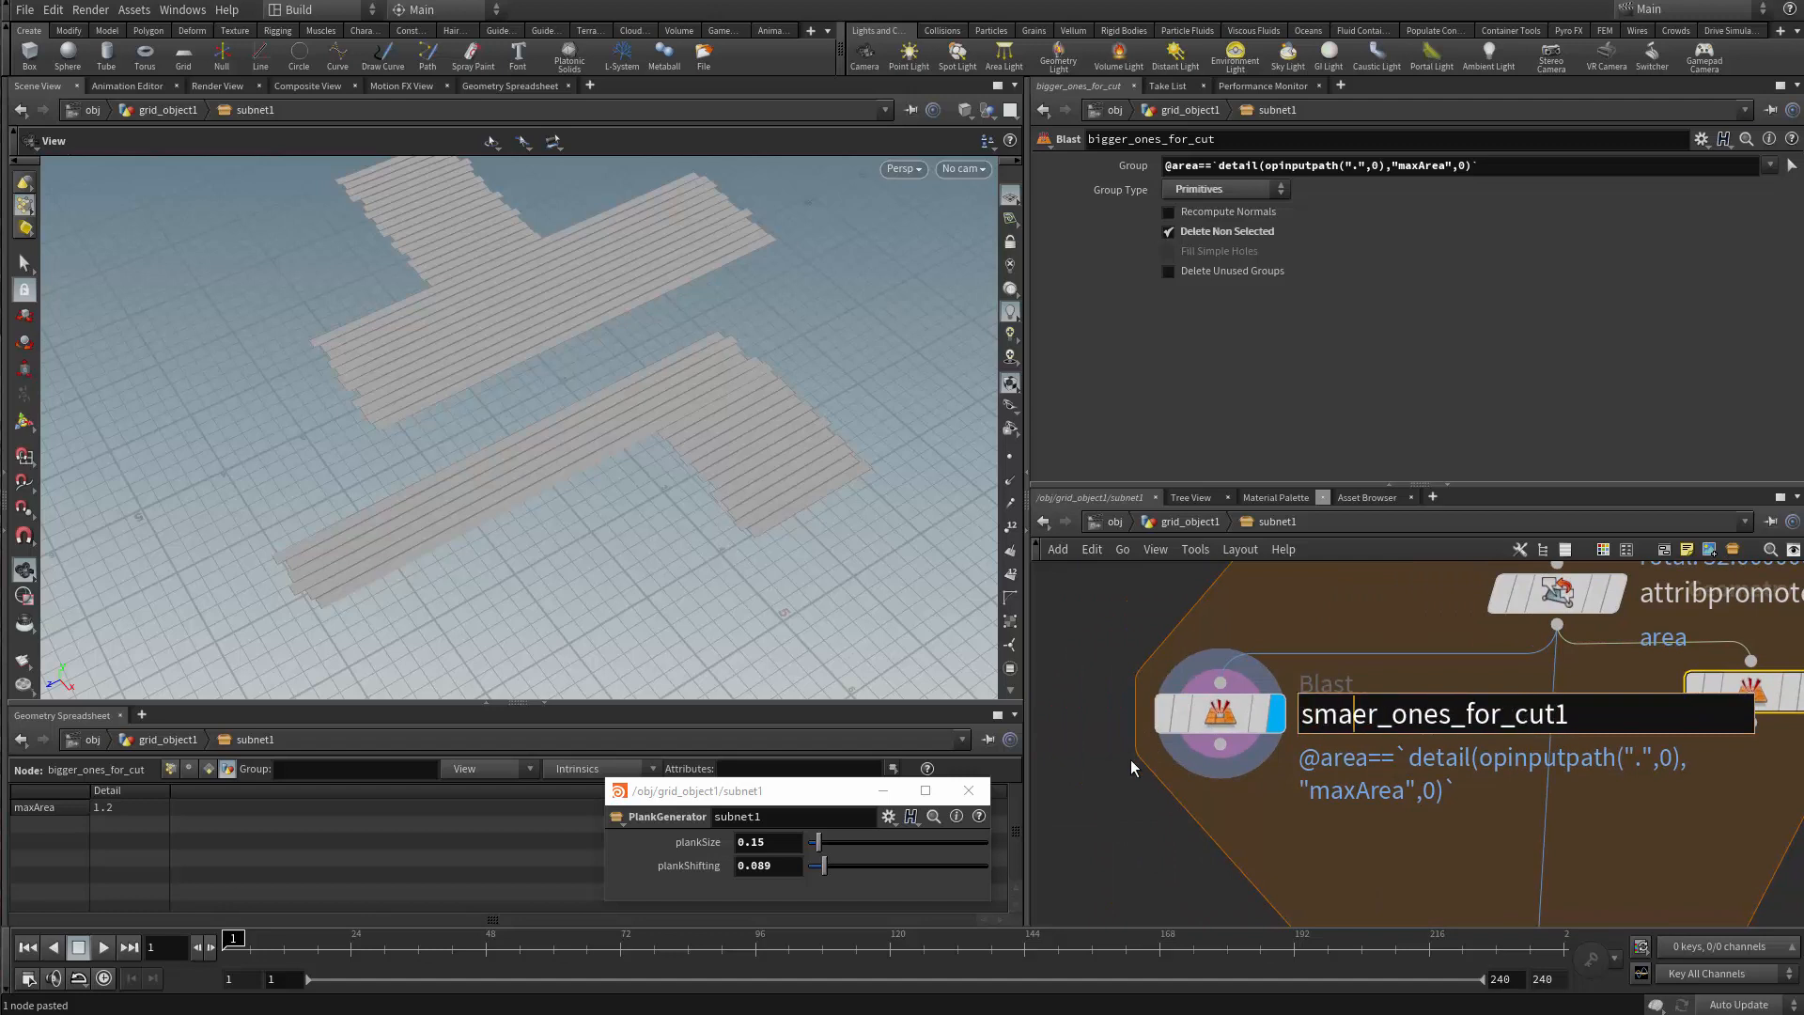
key("BackSpace")
key("BackSpace")
key("Right")
key("Right")
key("Right")
key("Right")
key("Right")
key("Right")
key("Right")
key("Right")
key("Right")
key("Right")
key("Right")
key("Right")
key("Right")
key("Right")
key("Right")
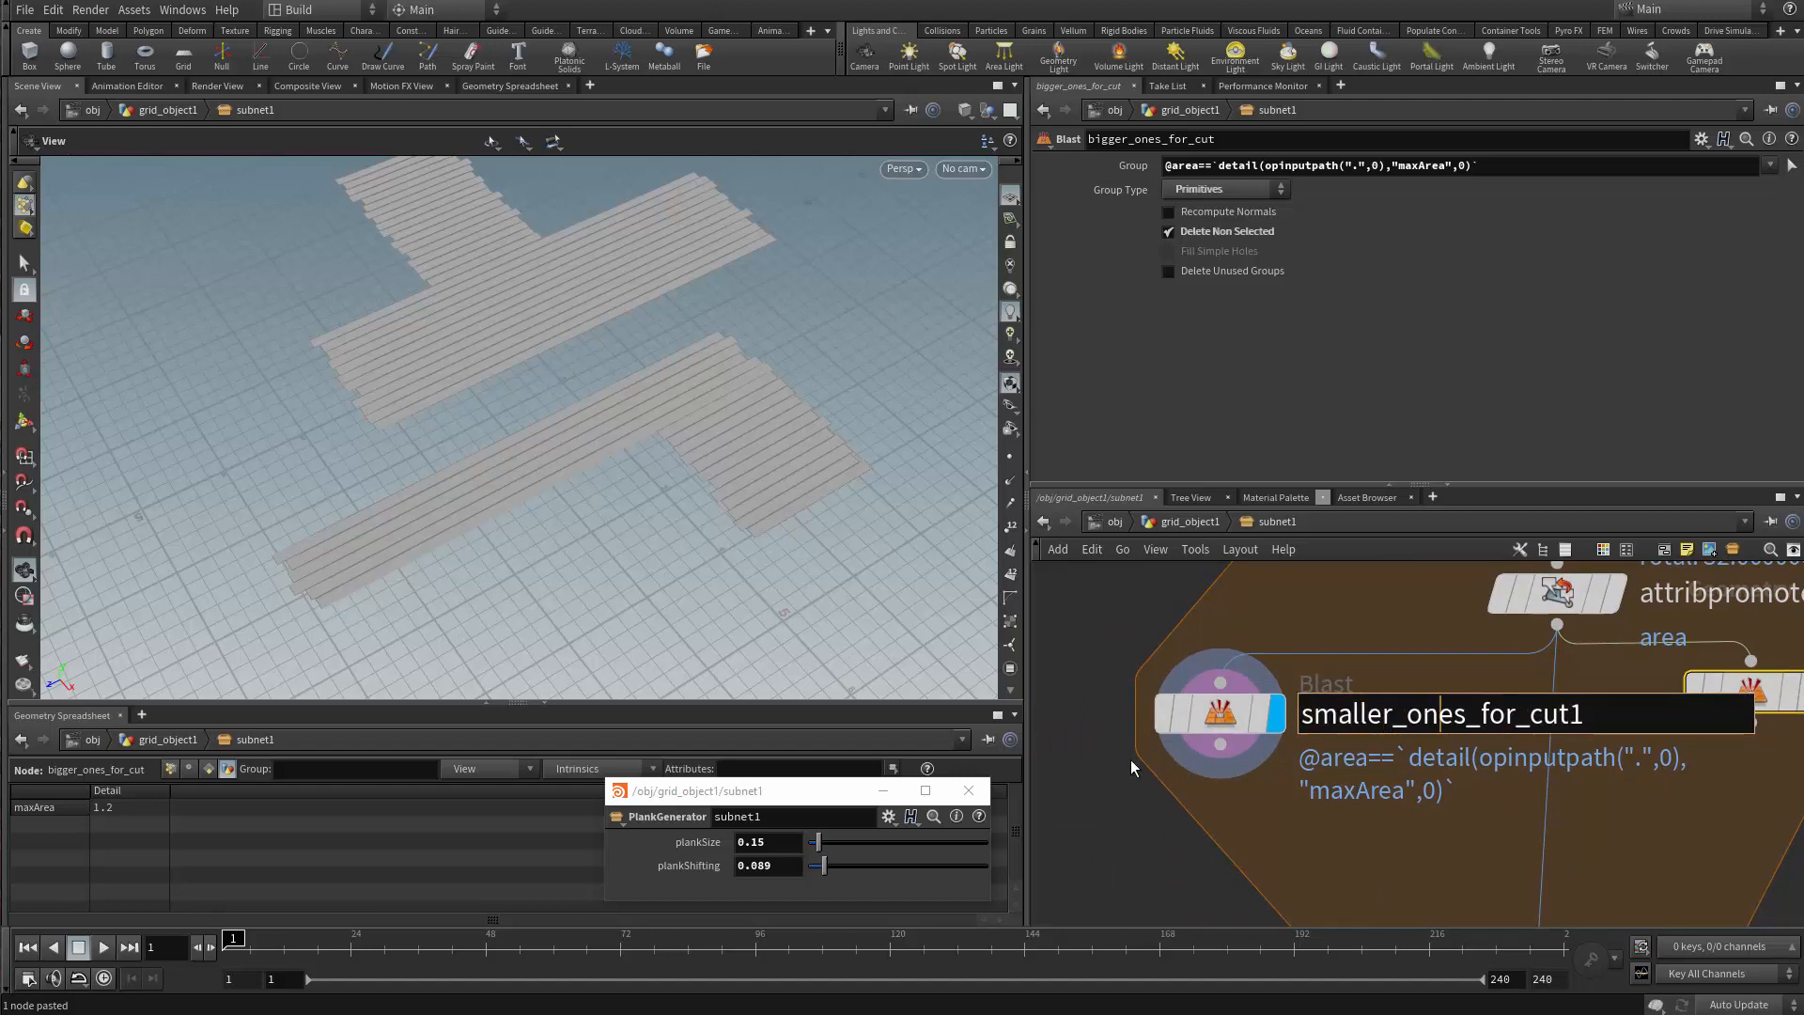
key("BackSpace")
key("BackSpace")
key("BackSpace")
key("BackSpace")
key("BackSpace")
key("BackSpace")
key("BackSpace")
key("BackSpace")
type("keep")
key("Return")
scroll(1125, 753, "down", 2)
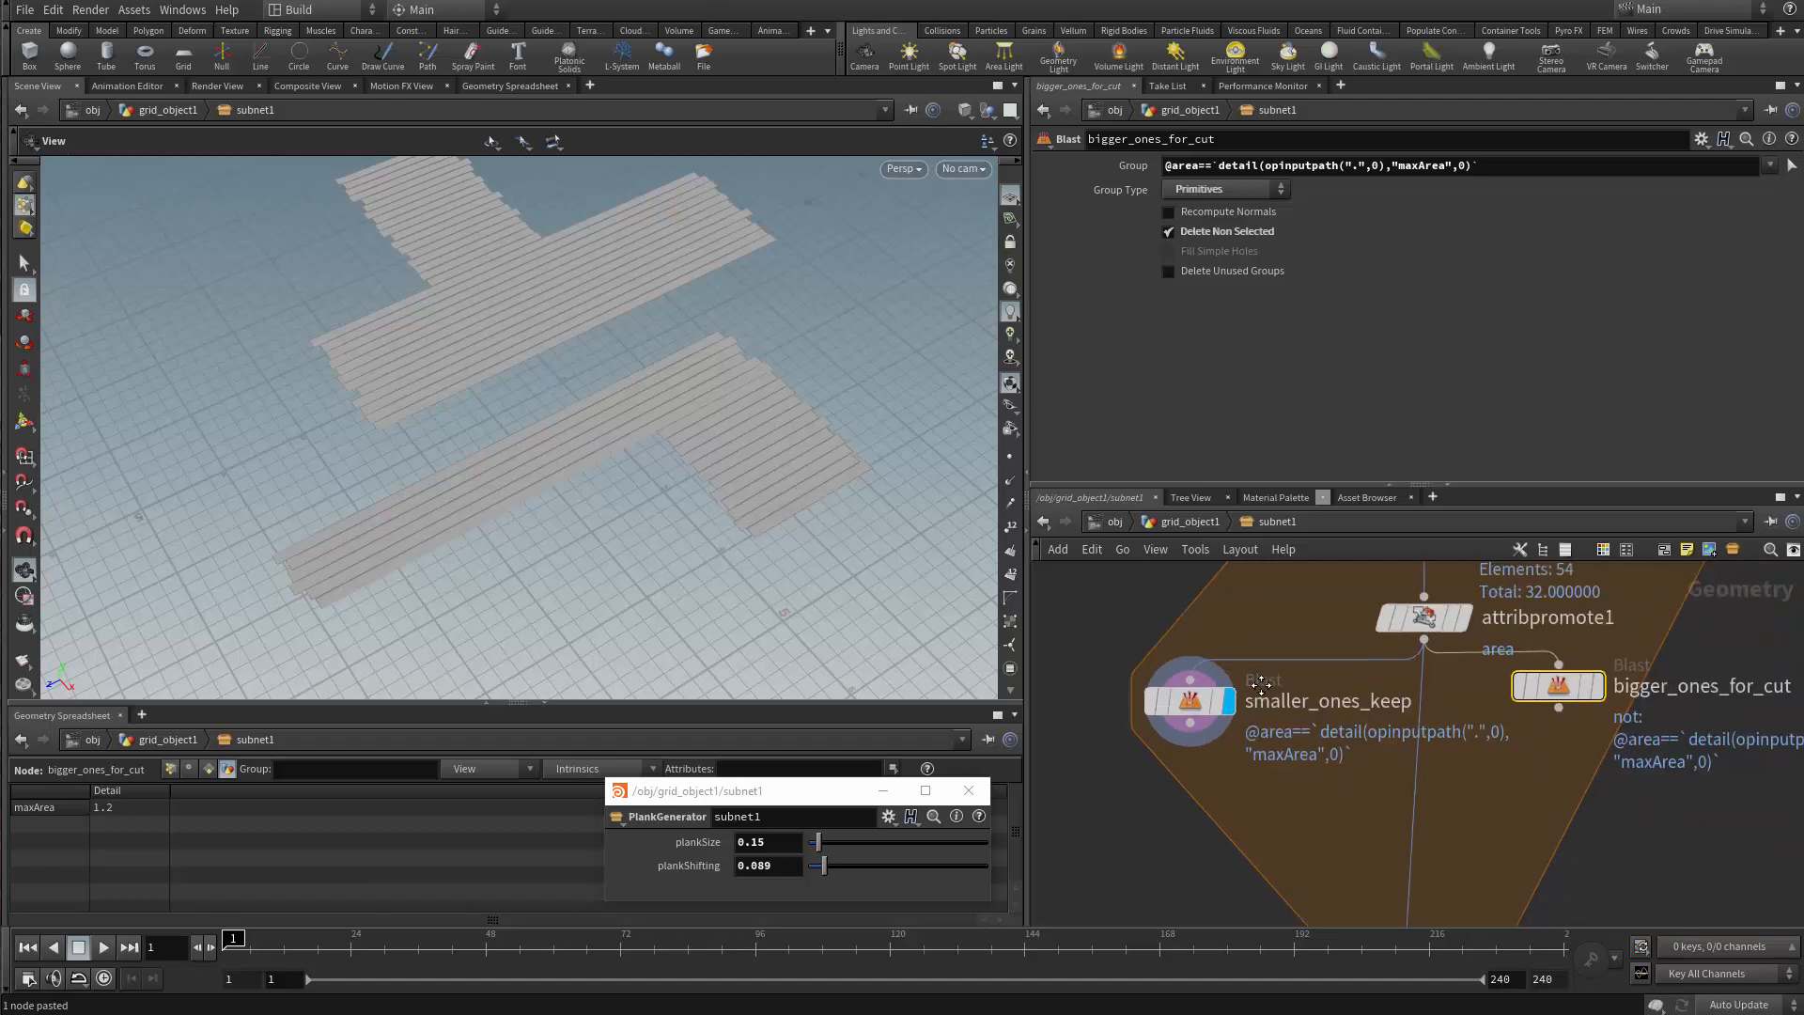
Add a Sort node after bigger_ones_for_cut and display it
middle_click_drag(1261, 685, 1214, 606)
middle_click_drag(1435, 745, 1271, 828)
scroll(1271, 828, "up", 2)
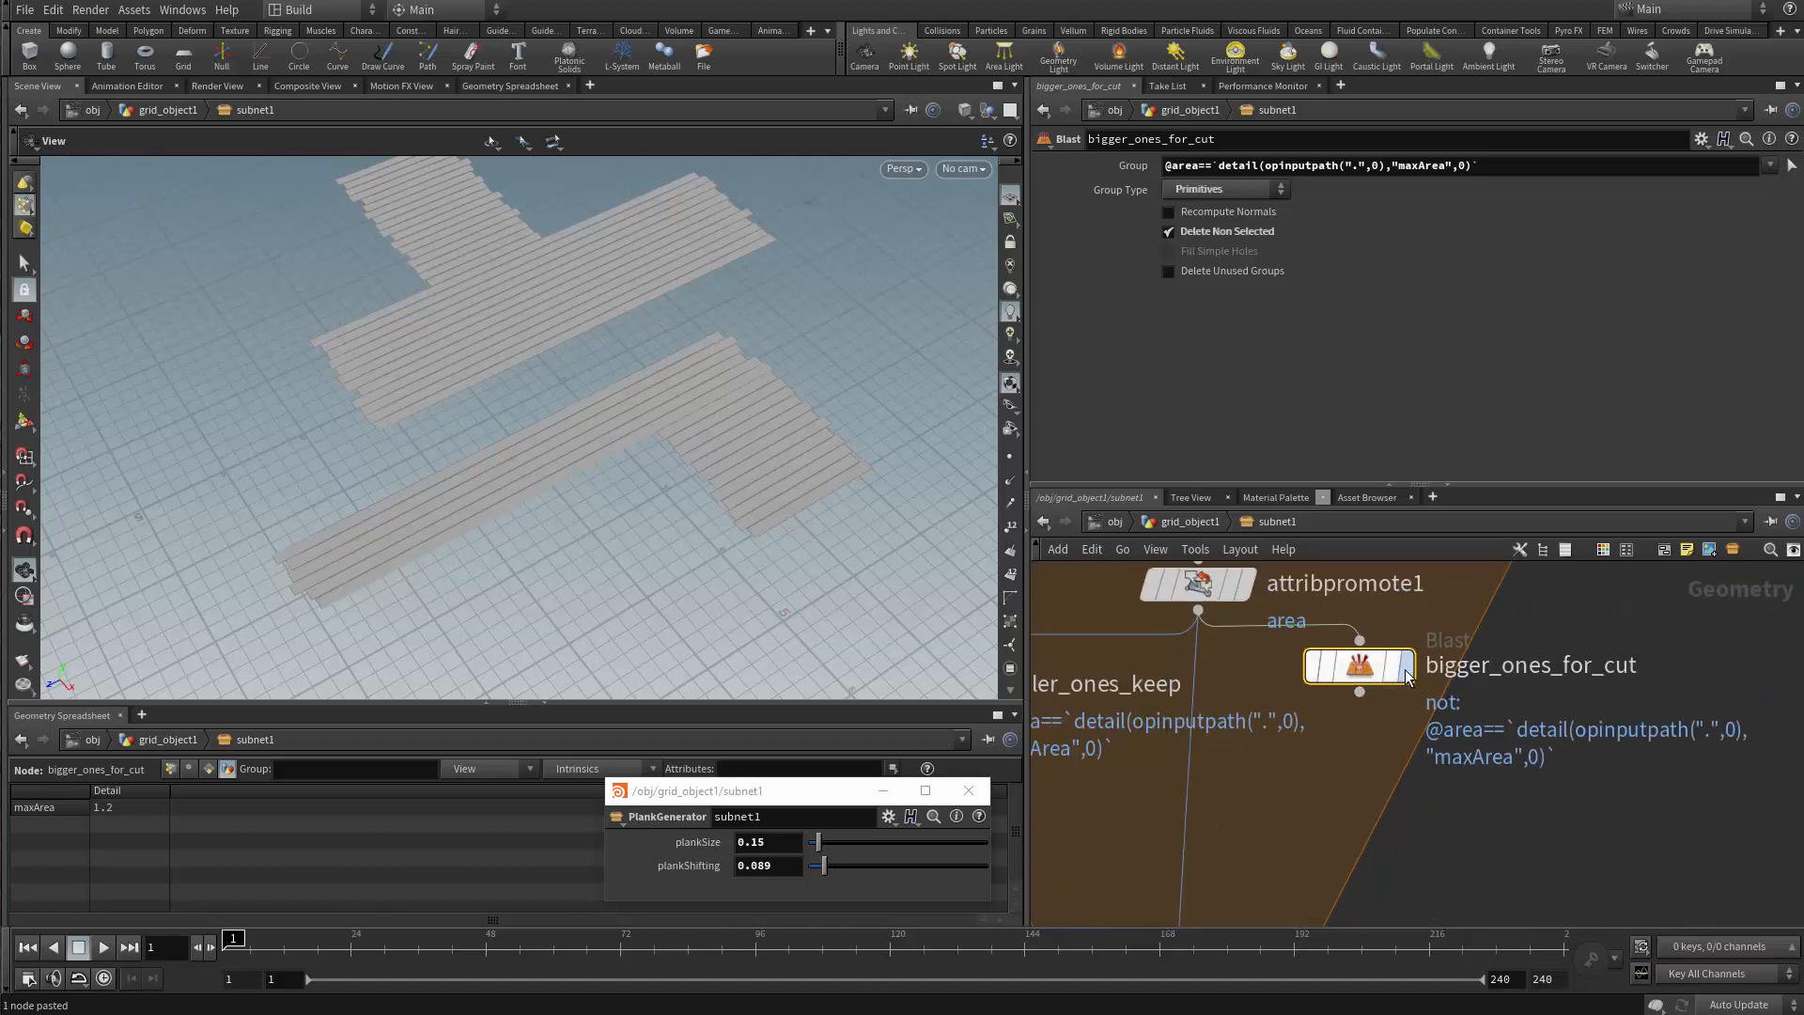
left_click(1406, 674)
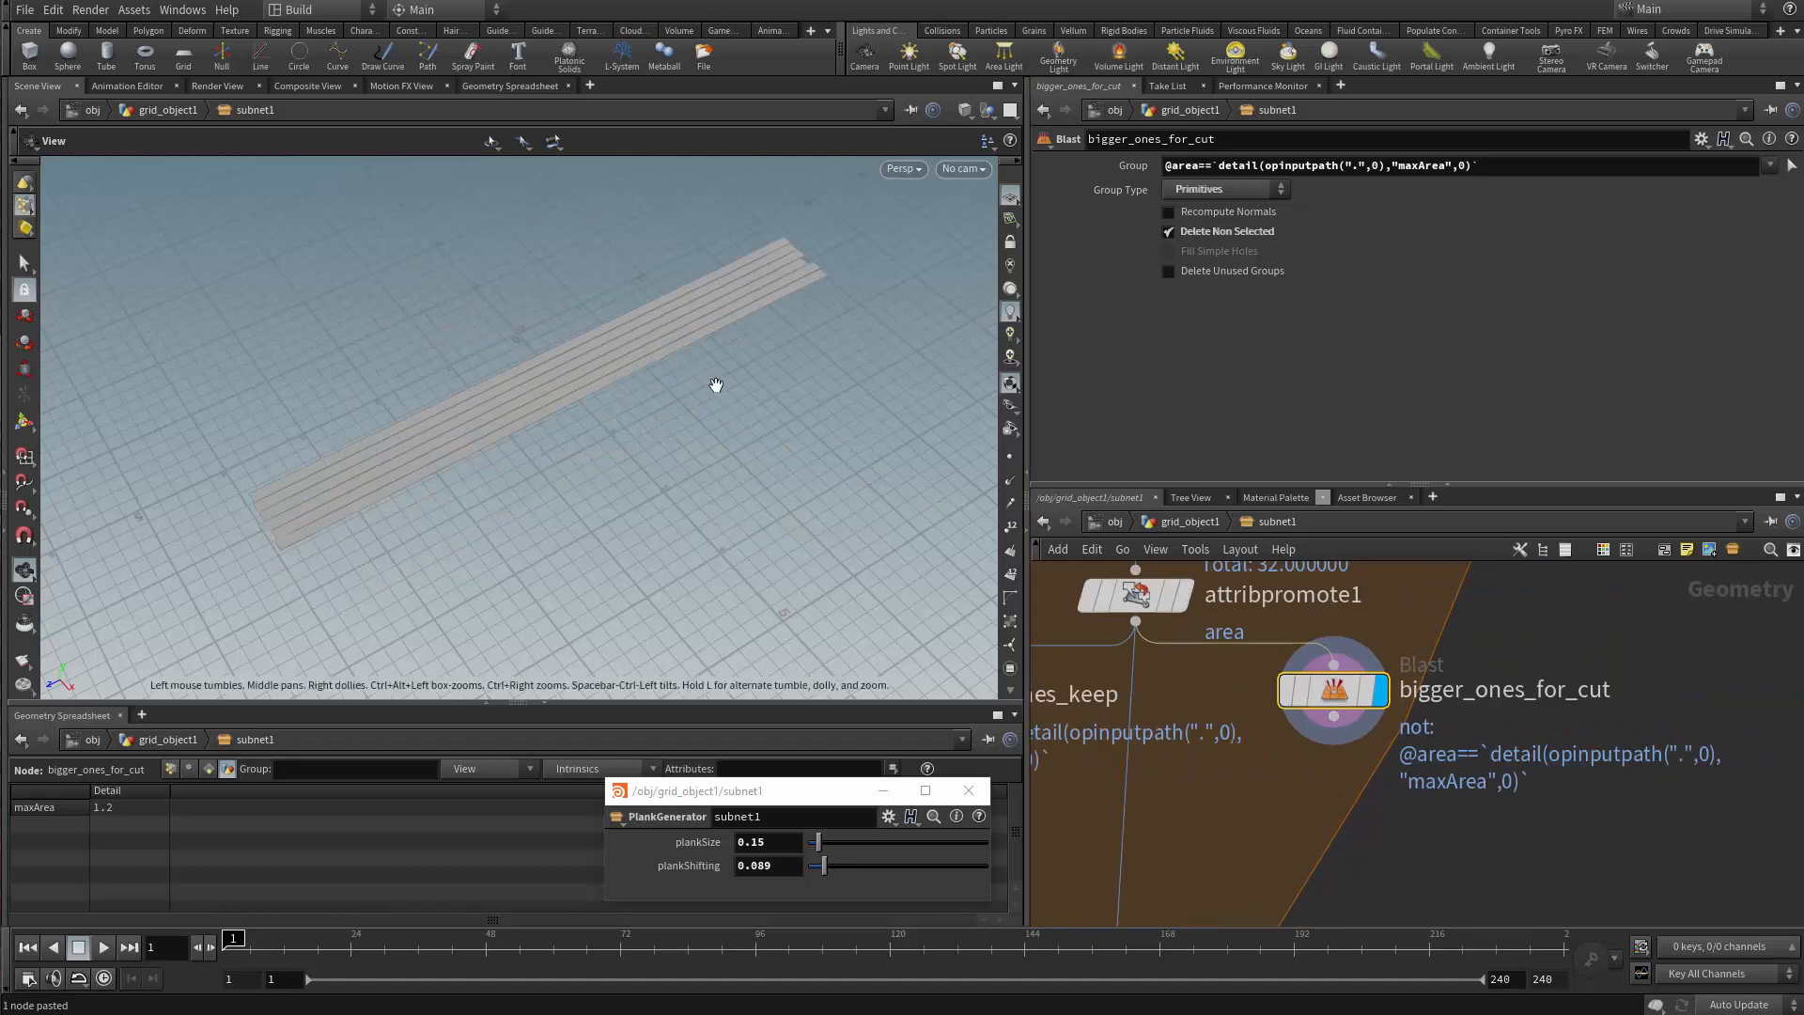
key("Tab")
type("sor")
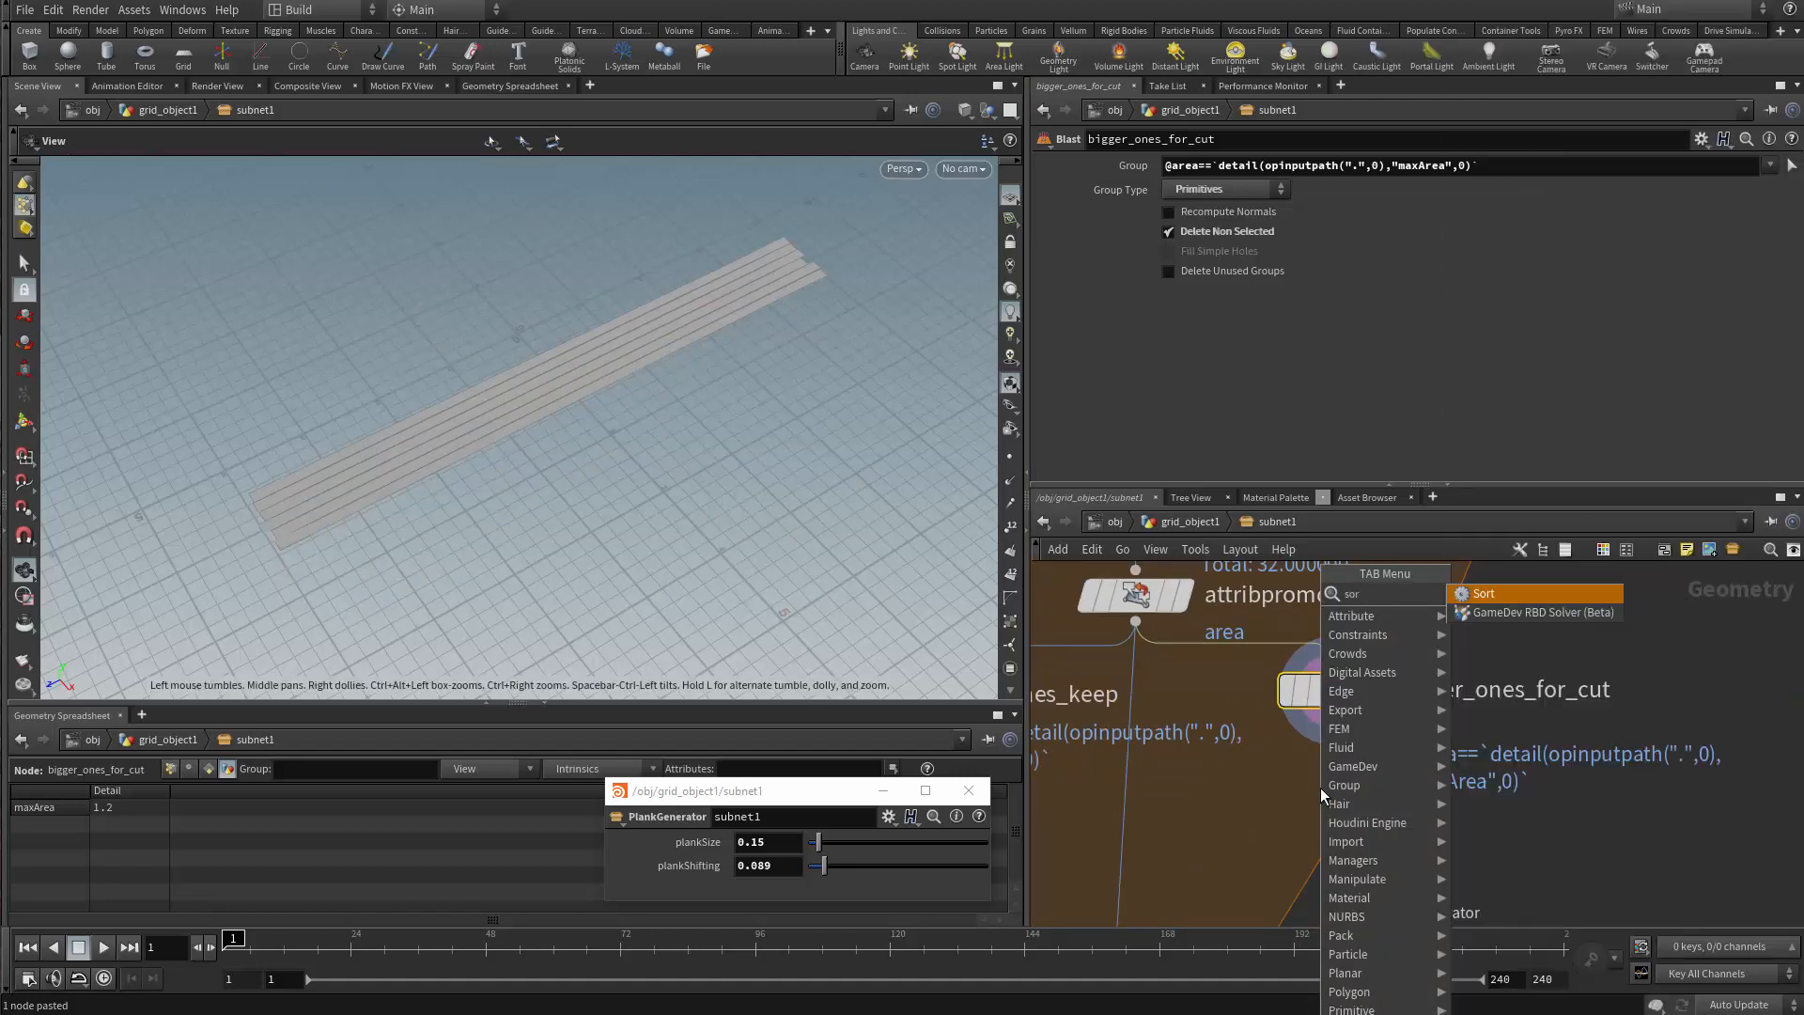
key("Return")
left_click(1321, 795)
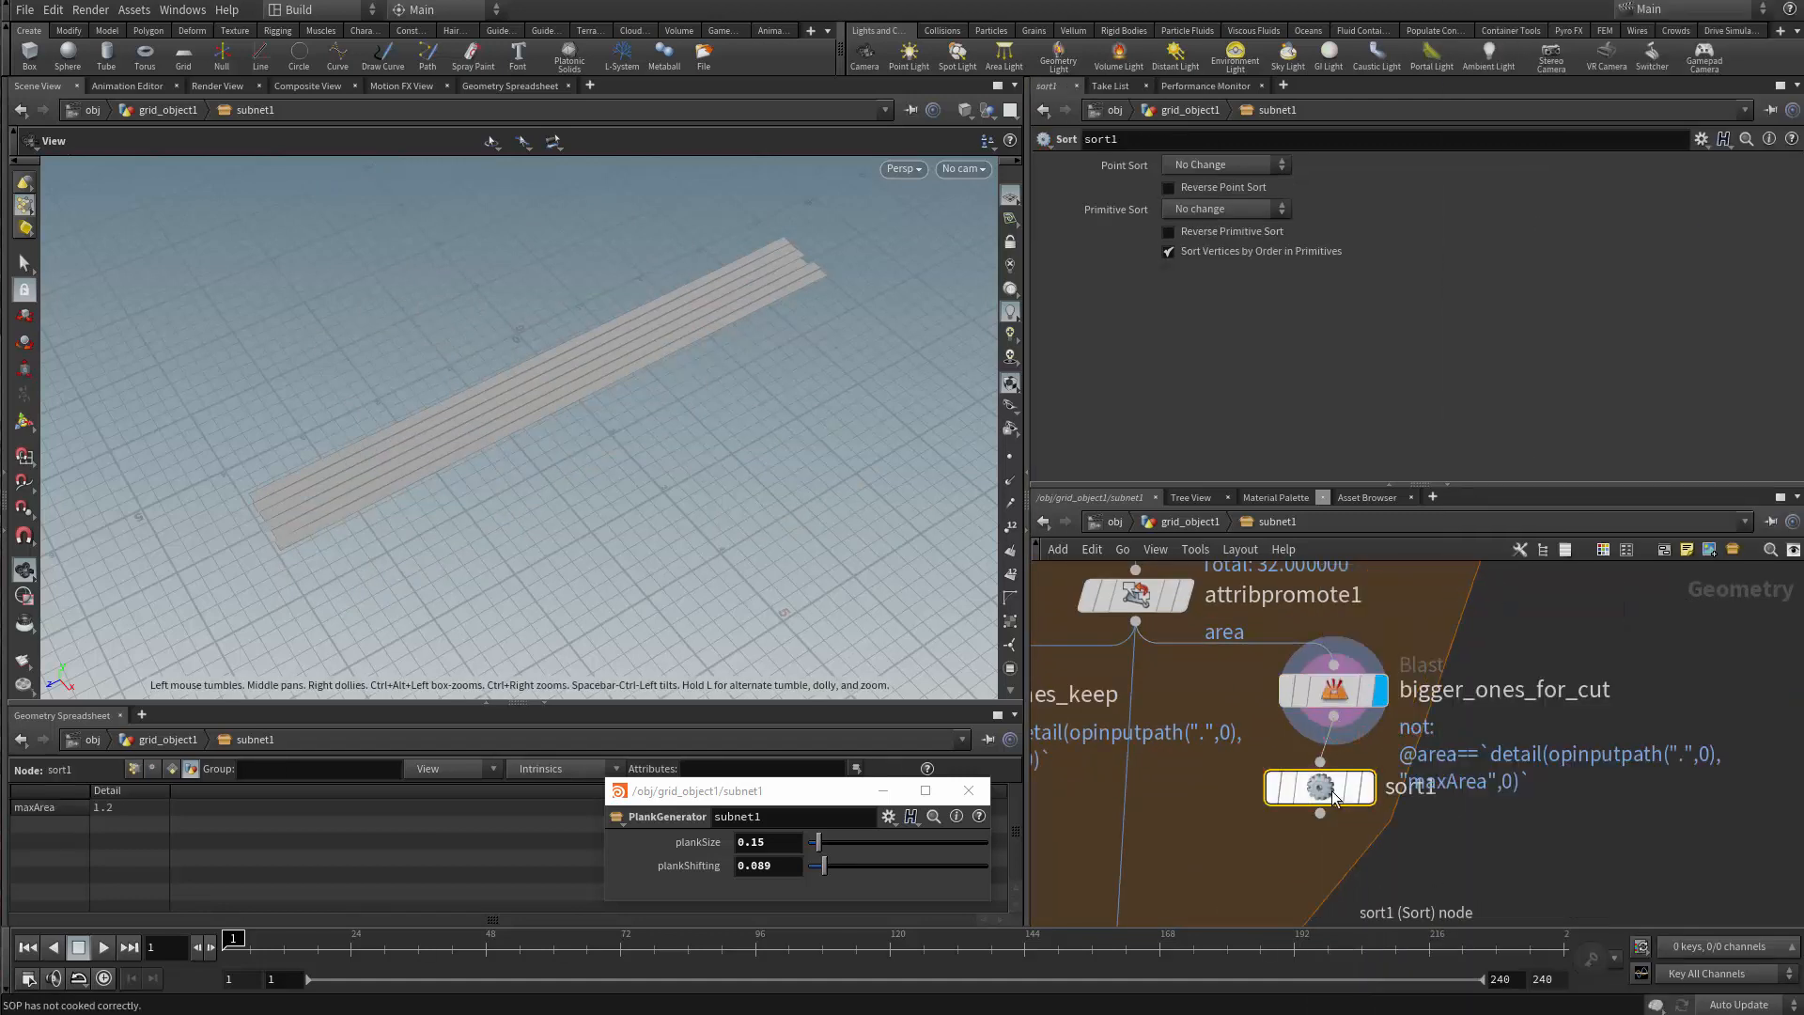
left_click(1387, 793)
Set the Sort node's primitive sort to Random with seed 98, showing primitive numbers in the viewport
left_click(1222, 210)
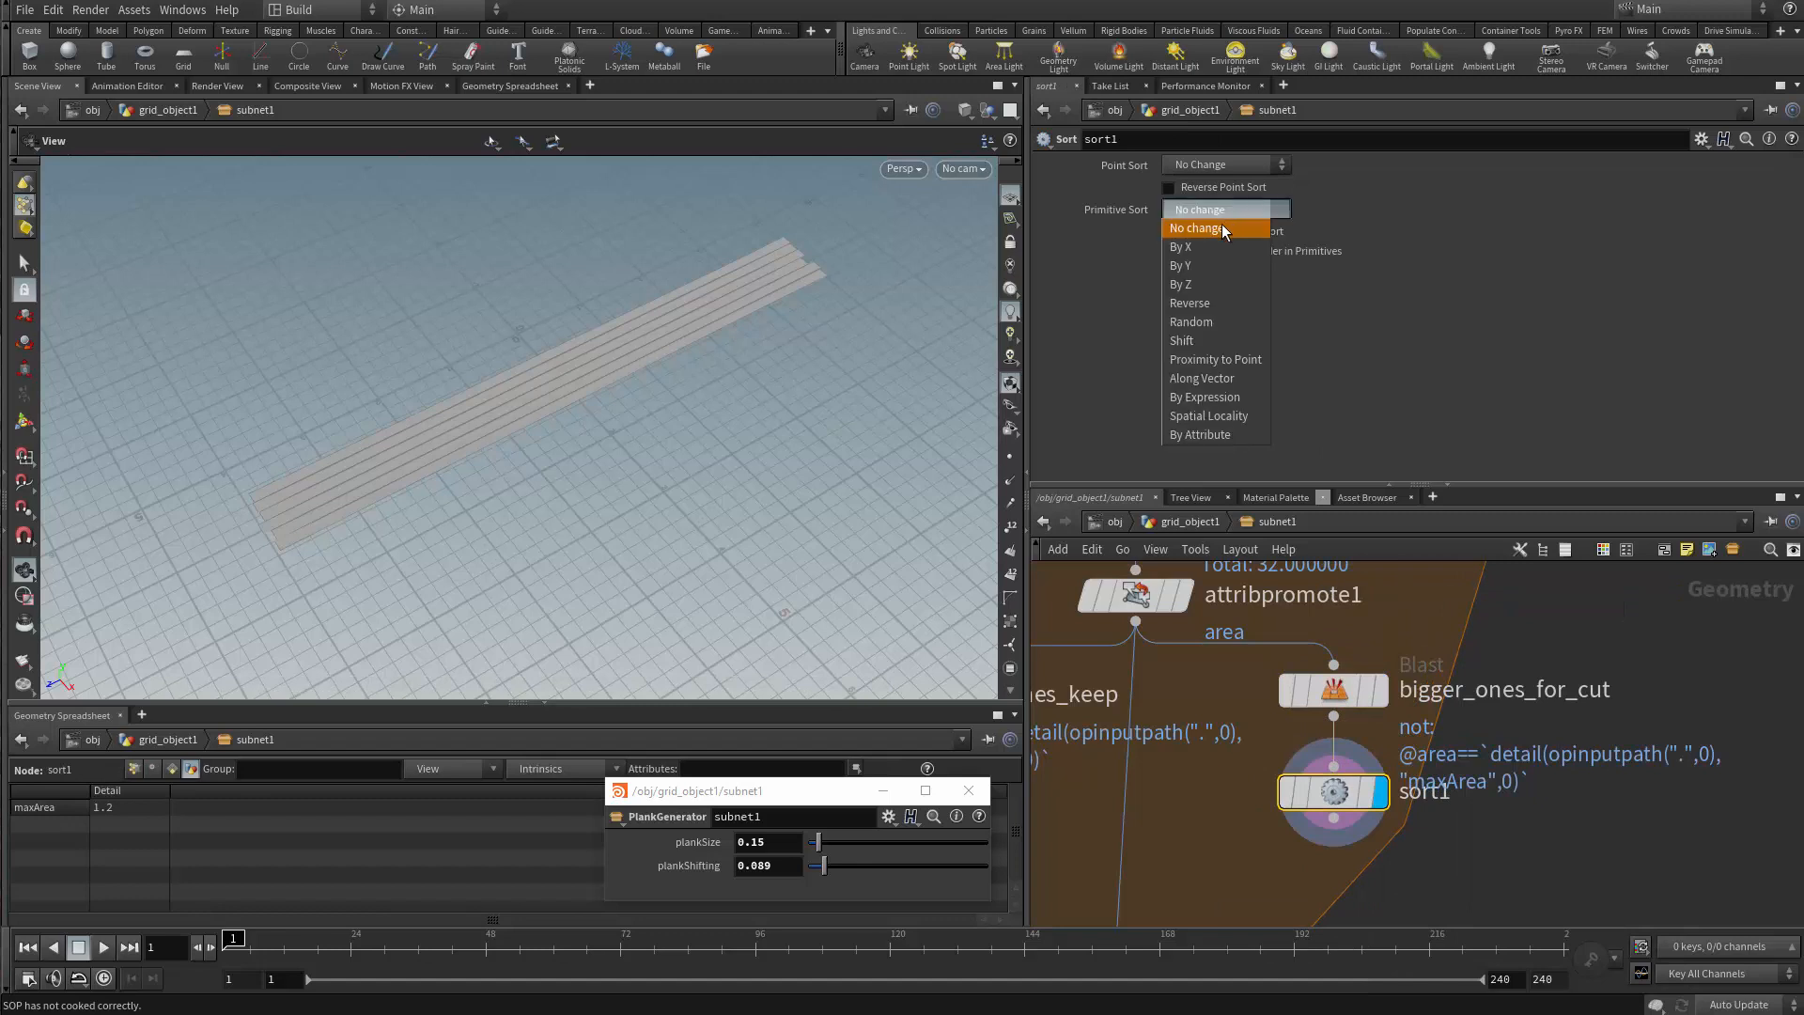
left_click(1212, 324)
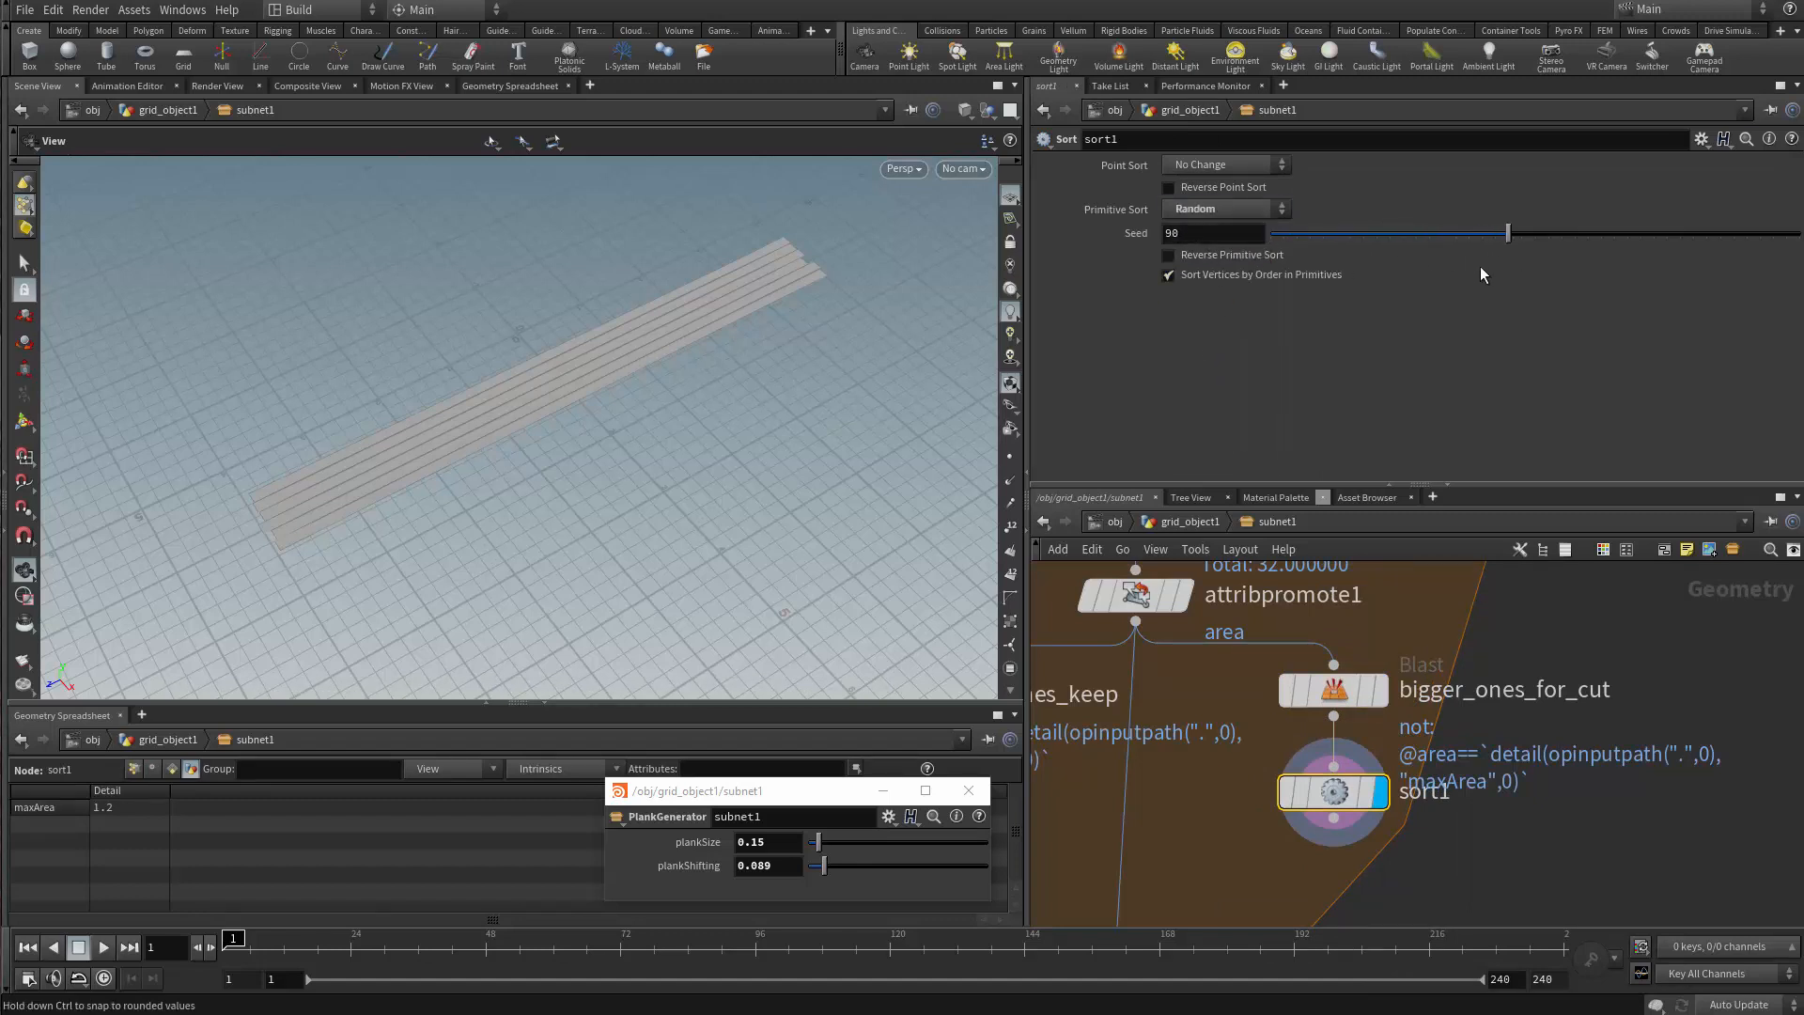
left_click_drag(1480, 267, 1458, 282)
scroll(1379, 737, "up", 1)
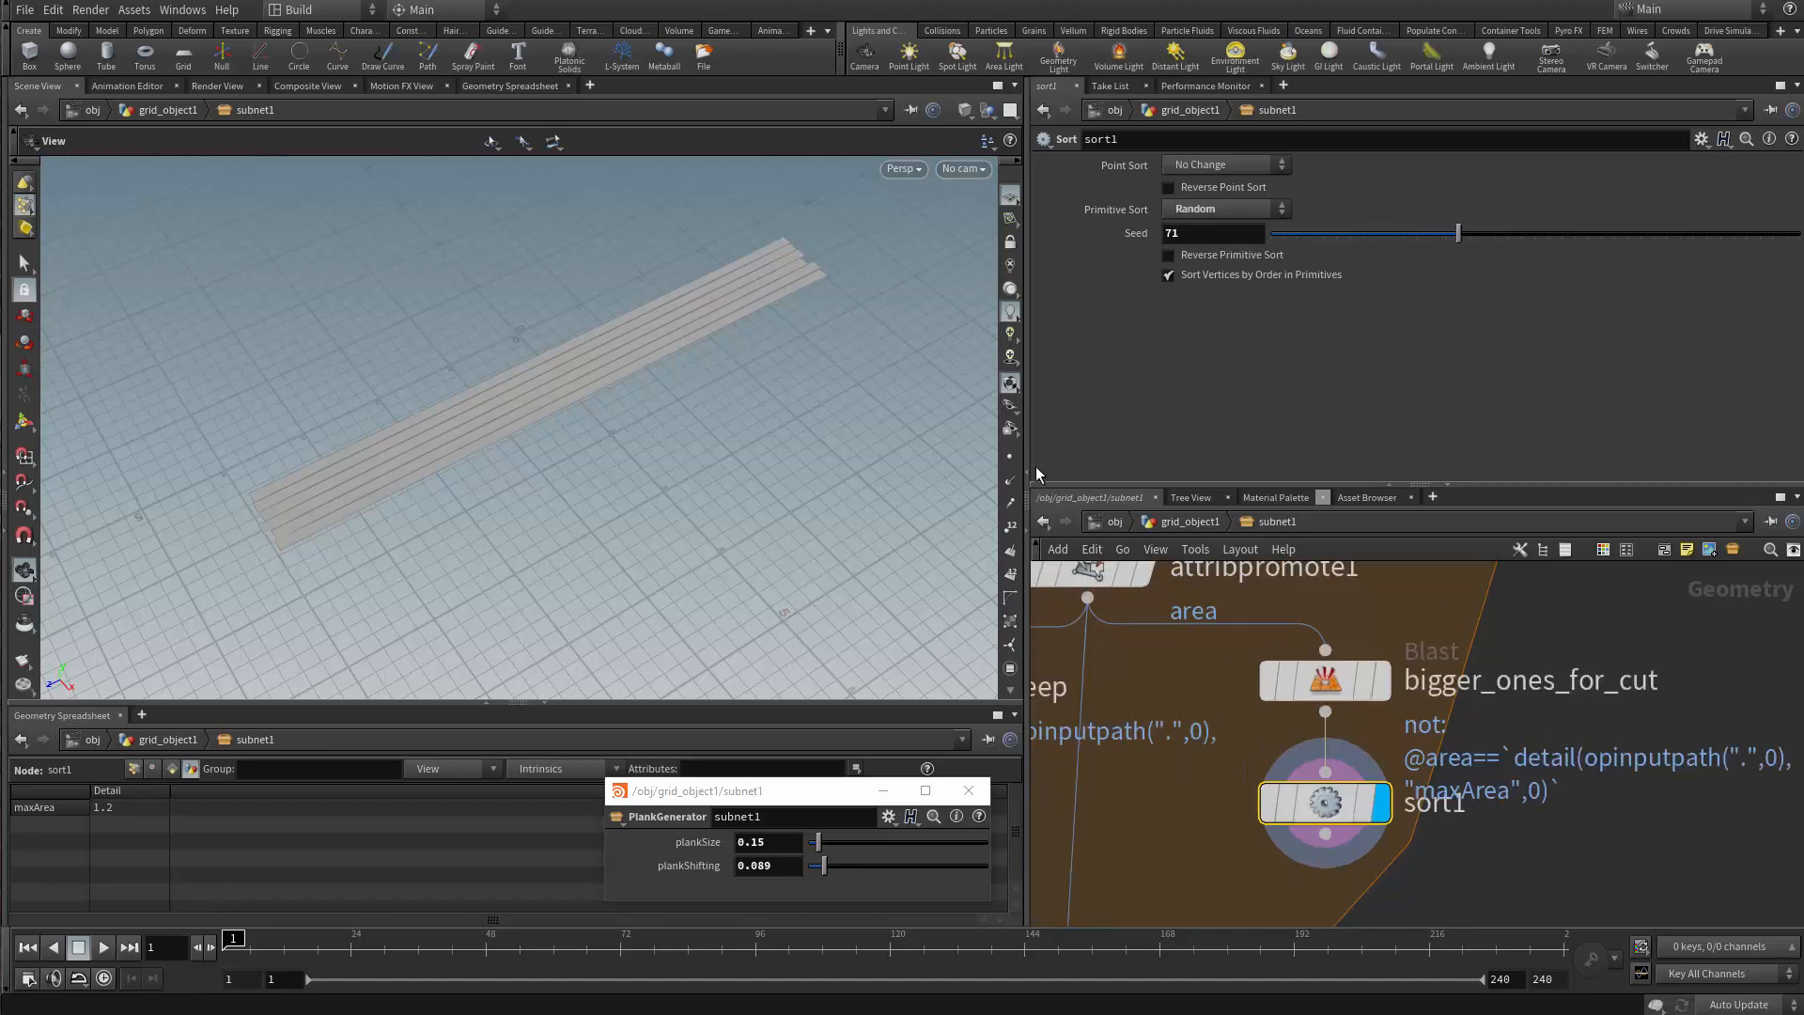
left_click(1010, 575)
left_click_drag(1459, 233, 1531, 241)
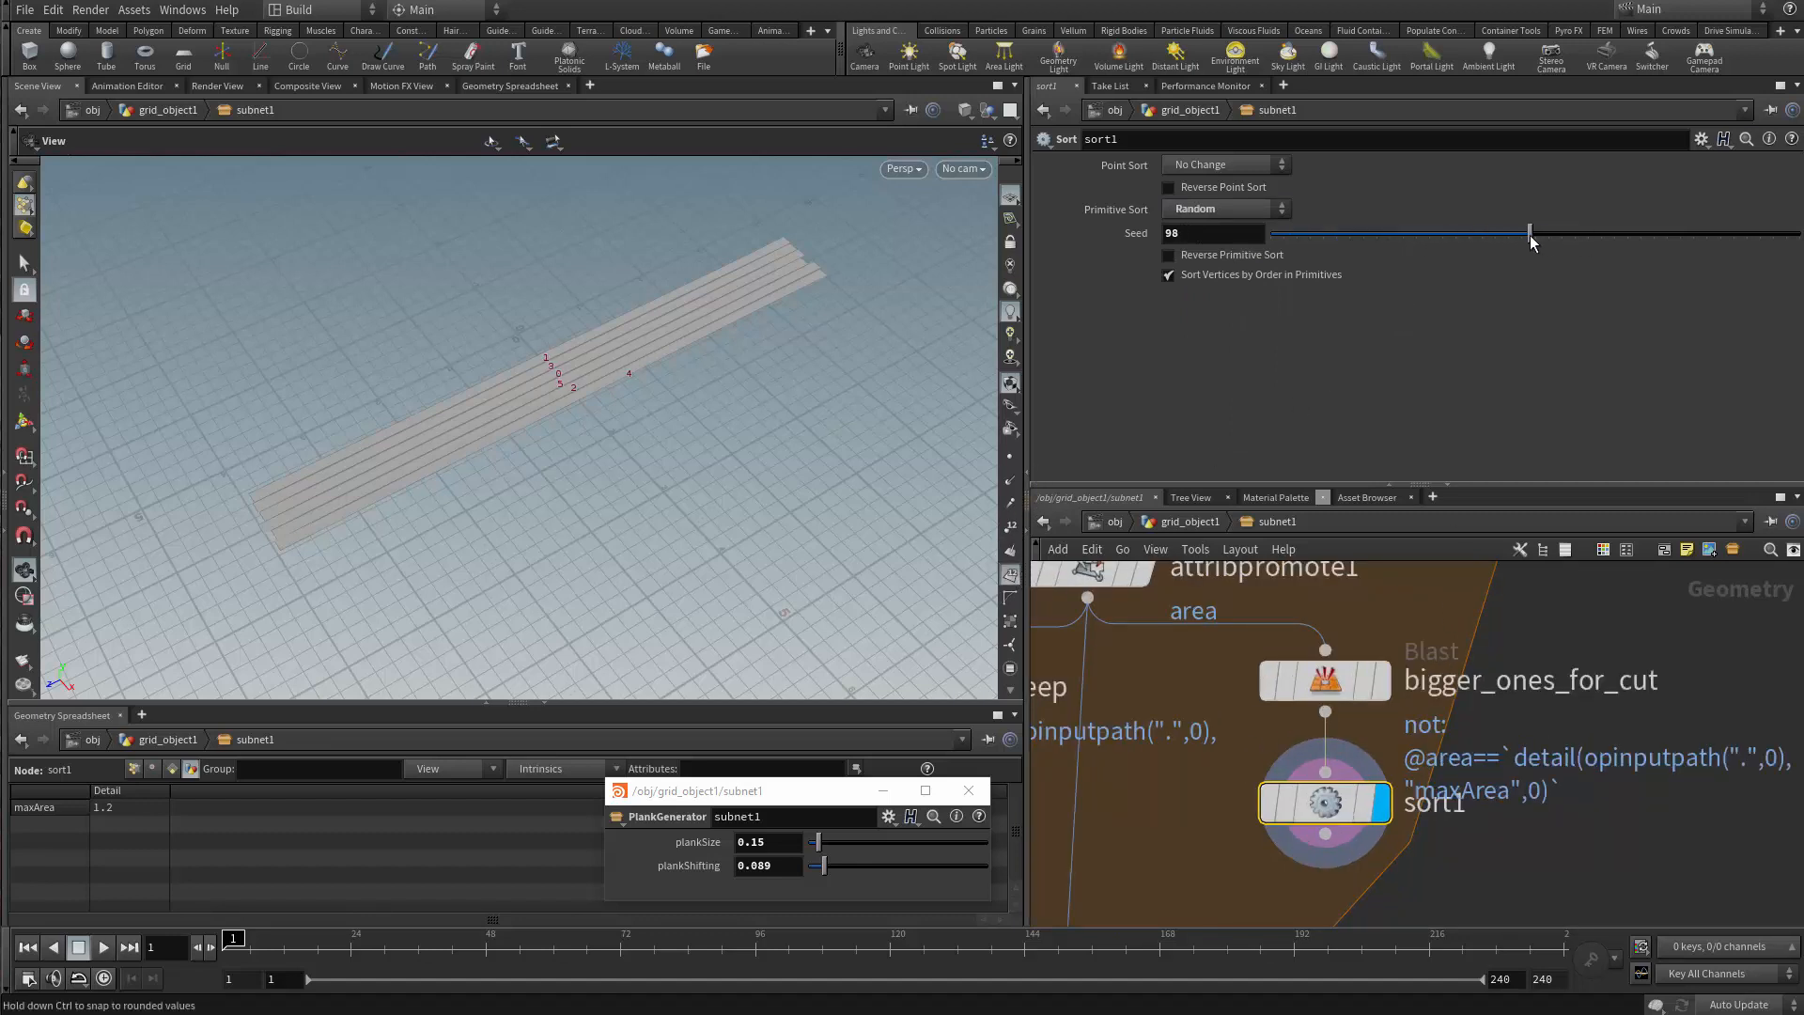
Add a Blast node after the Sort node and display it
key("Tab")
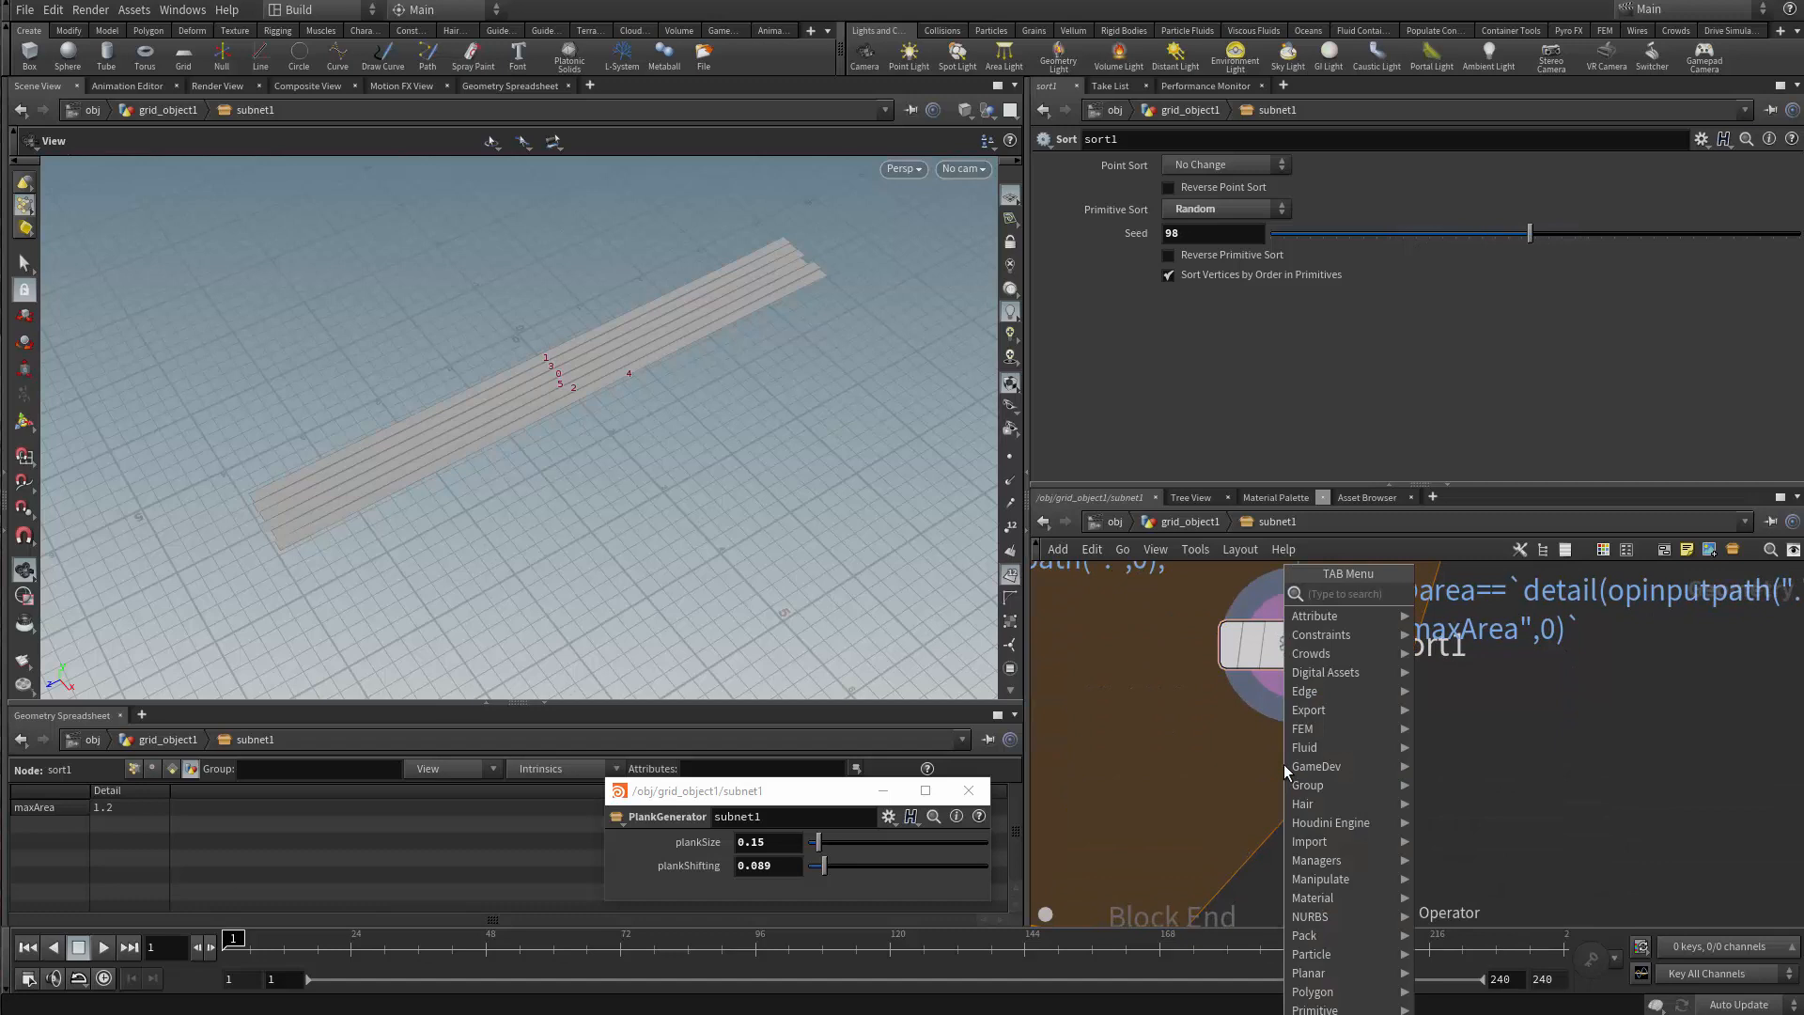
type("blast")
key("Return")
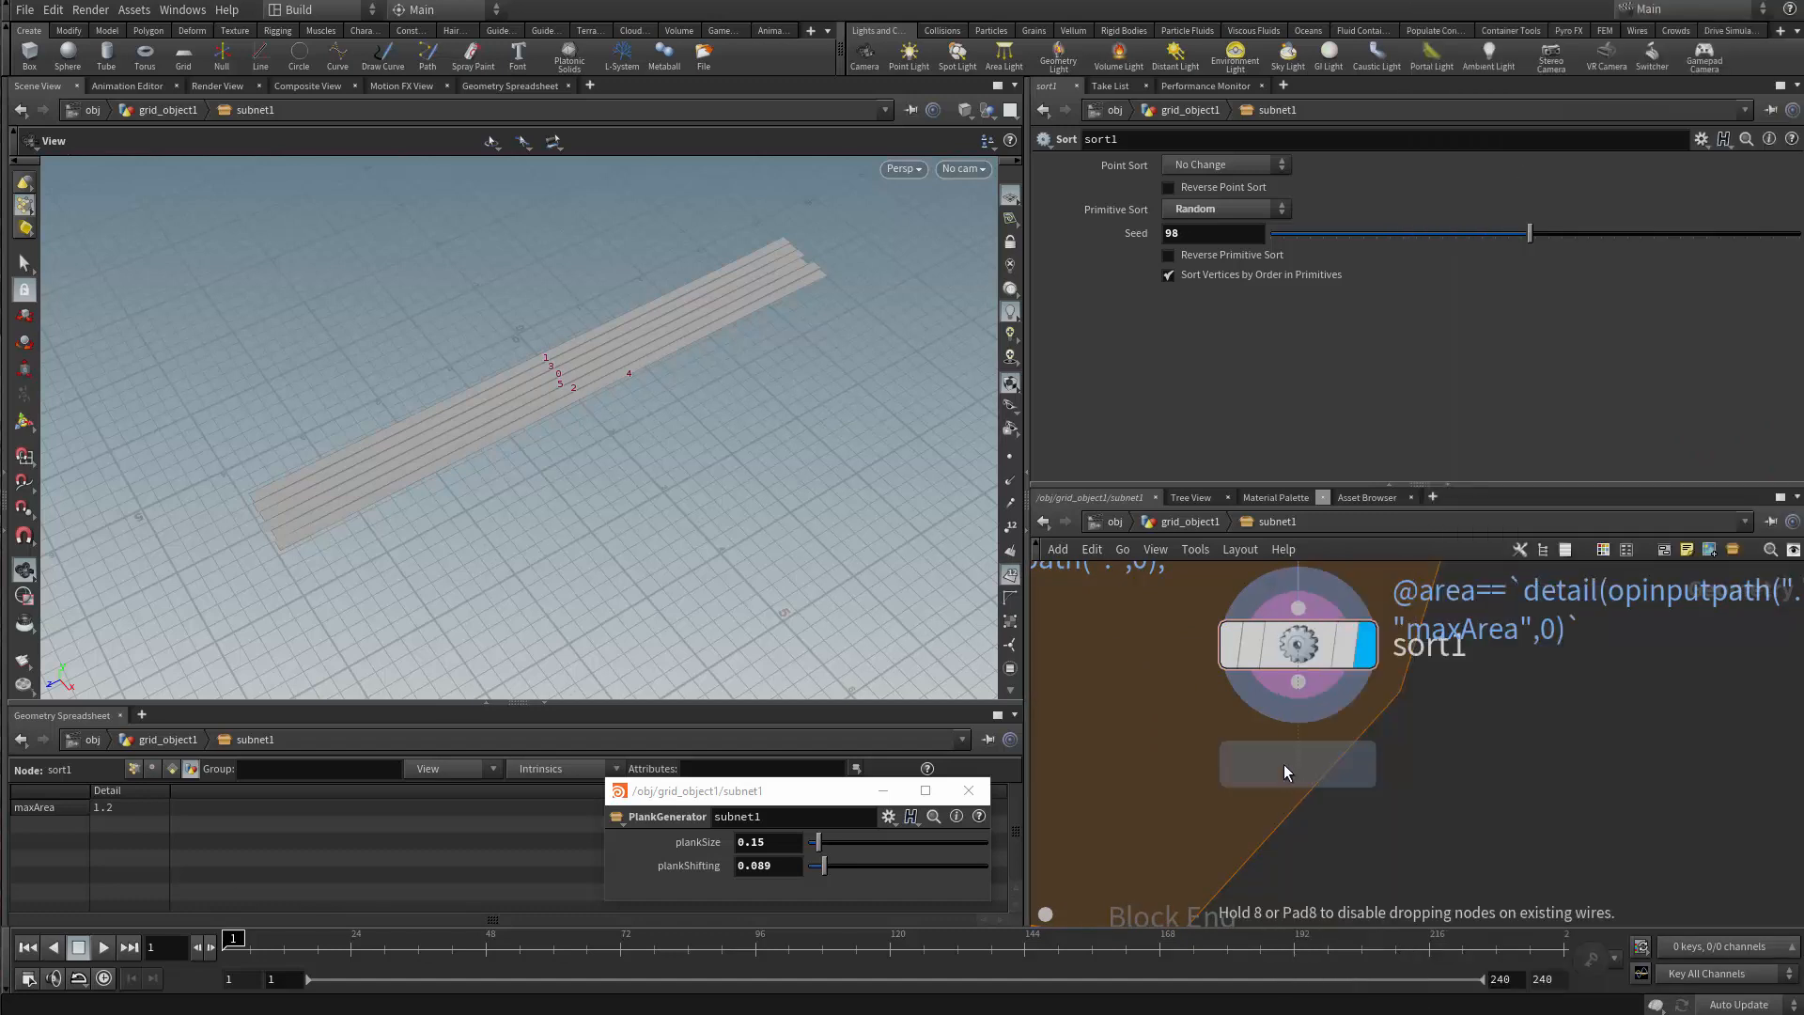
left_click(1283, 764)
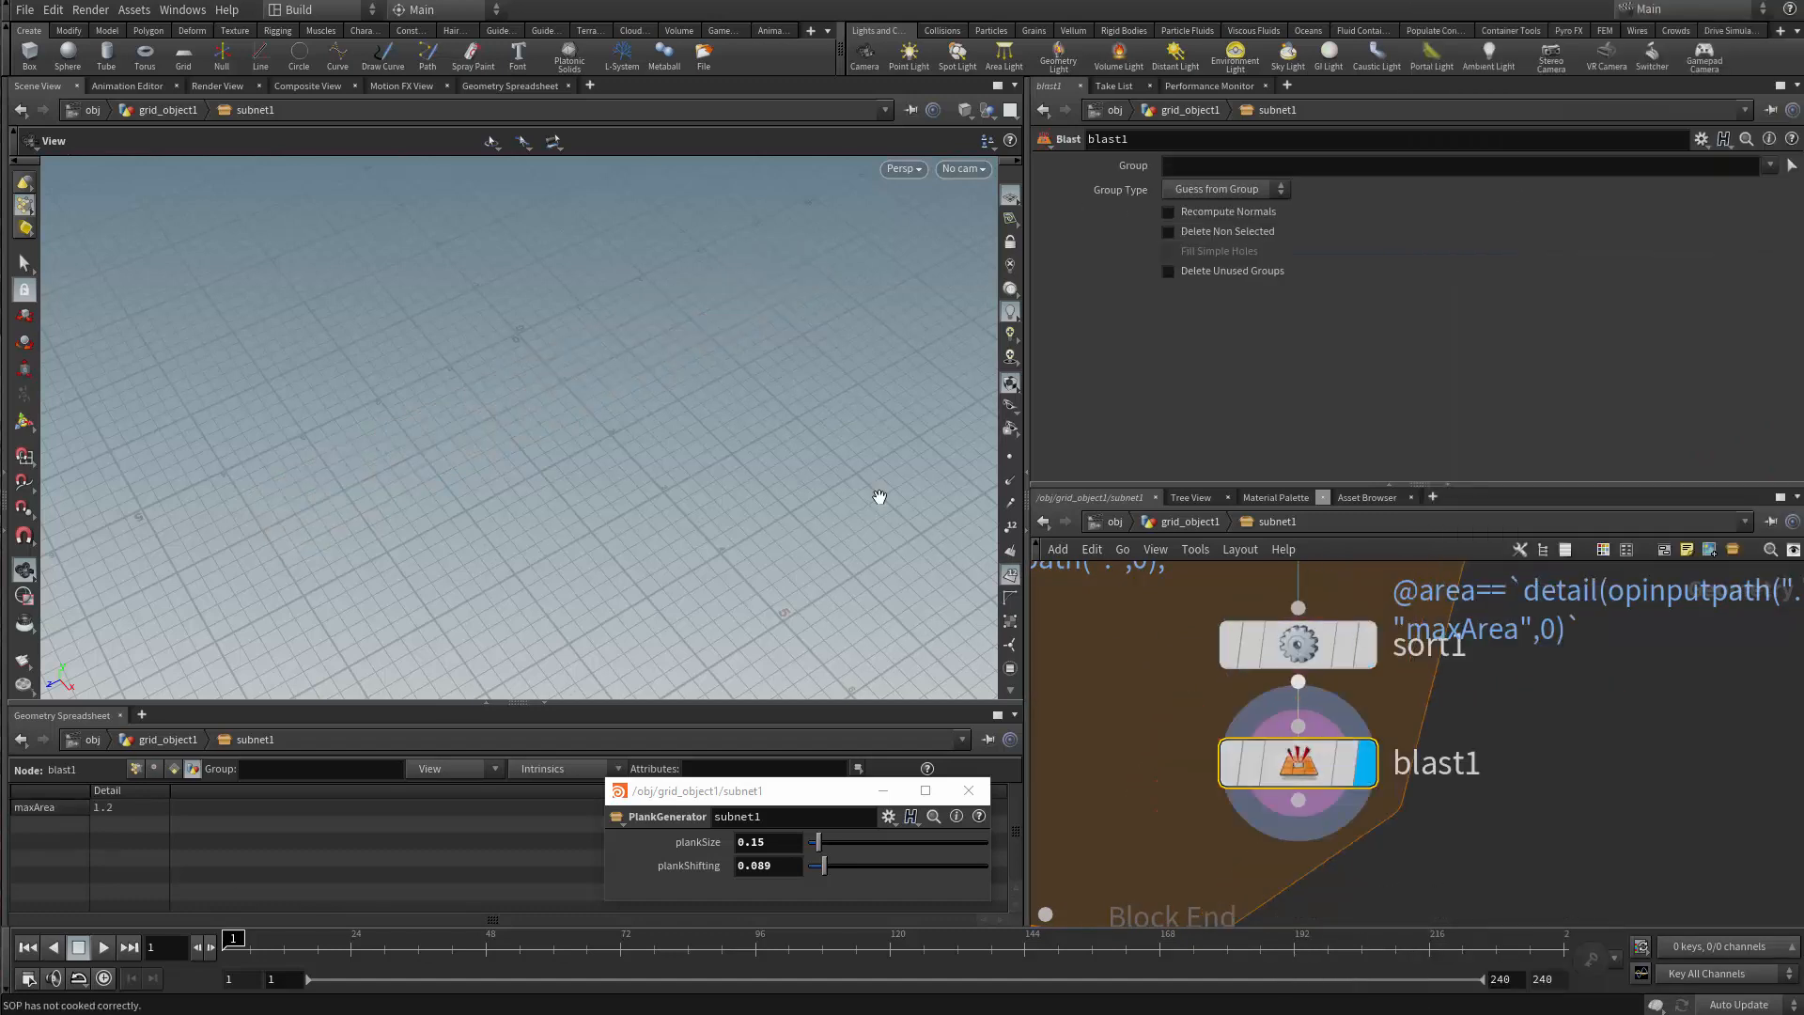
Configure the new Blast node to keep only primitive 0, using group type Primitives and Delete Non Selected
left_click(1231, 190)
left_click(1193, 283)
left_click(1193, 163)
type("0")
key("Return")
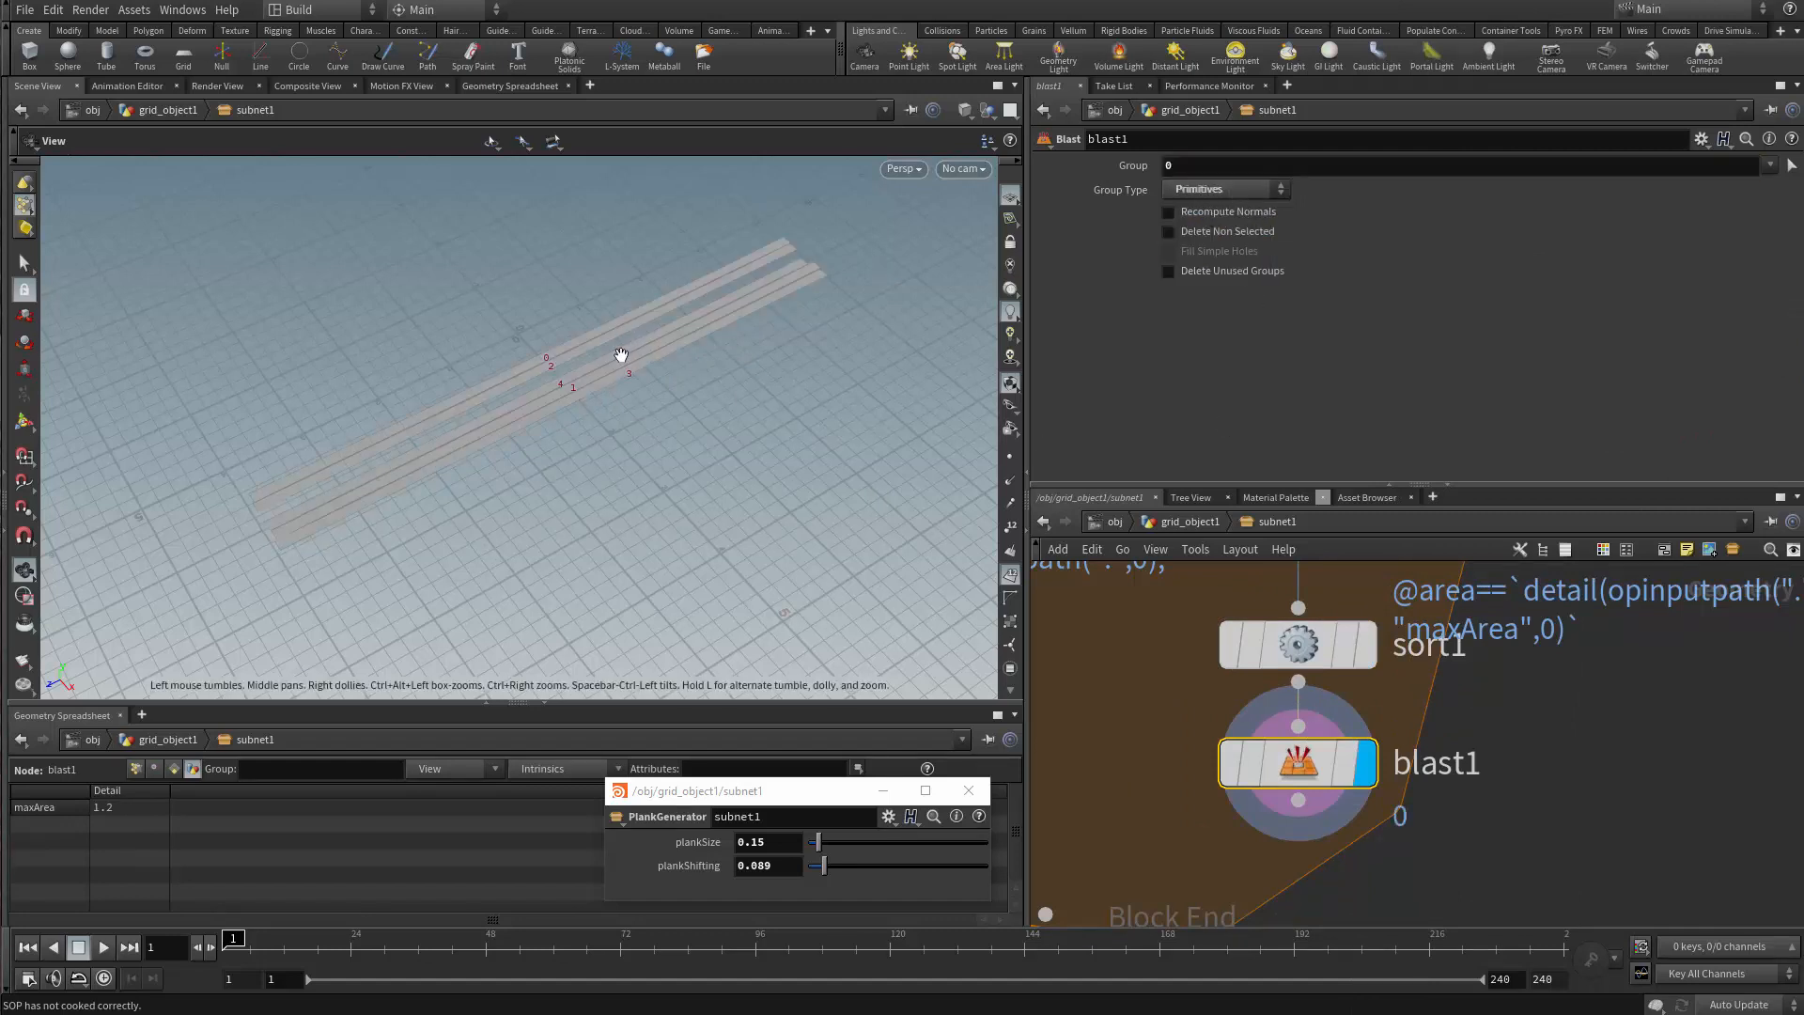
left_click(1169, 231)
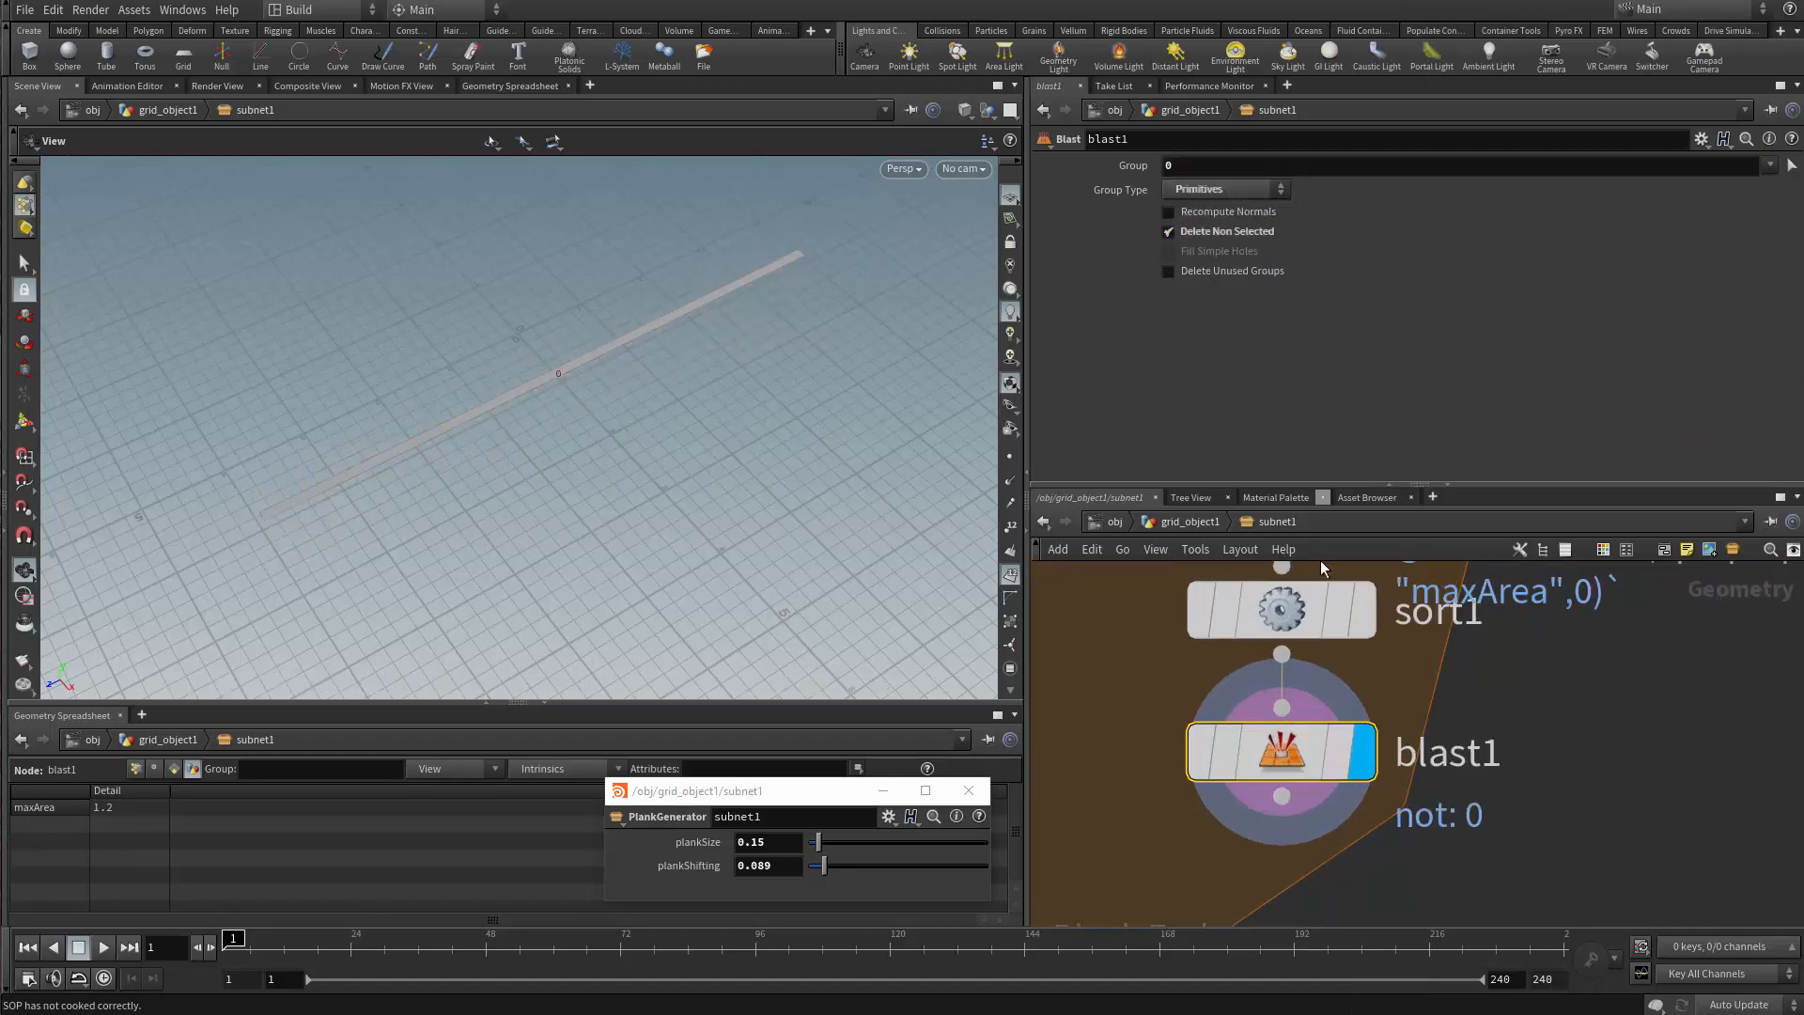
Move the new Blast node aside from the Sort node and rename it find_one_to_do_cutting
left_click_drag(1296, 757, 1516, 759)
double_click(1632, 763)
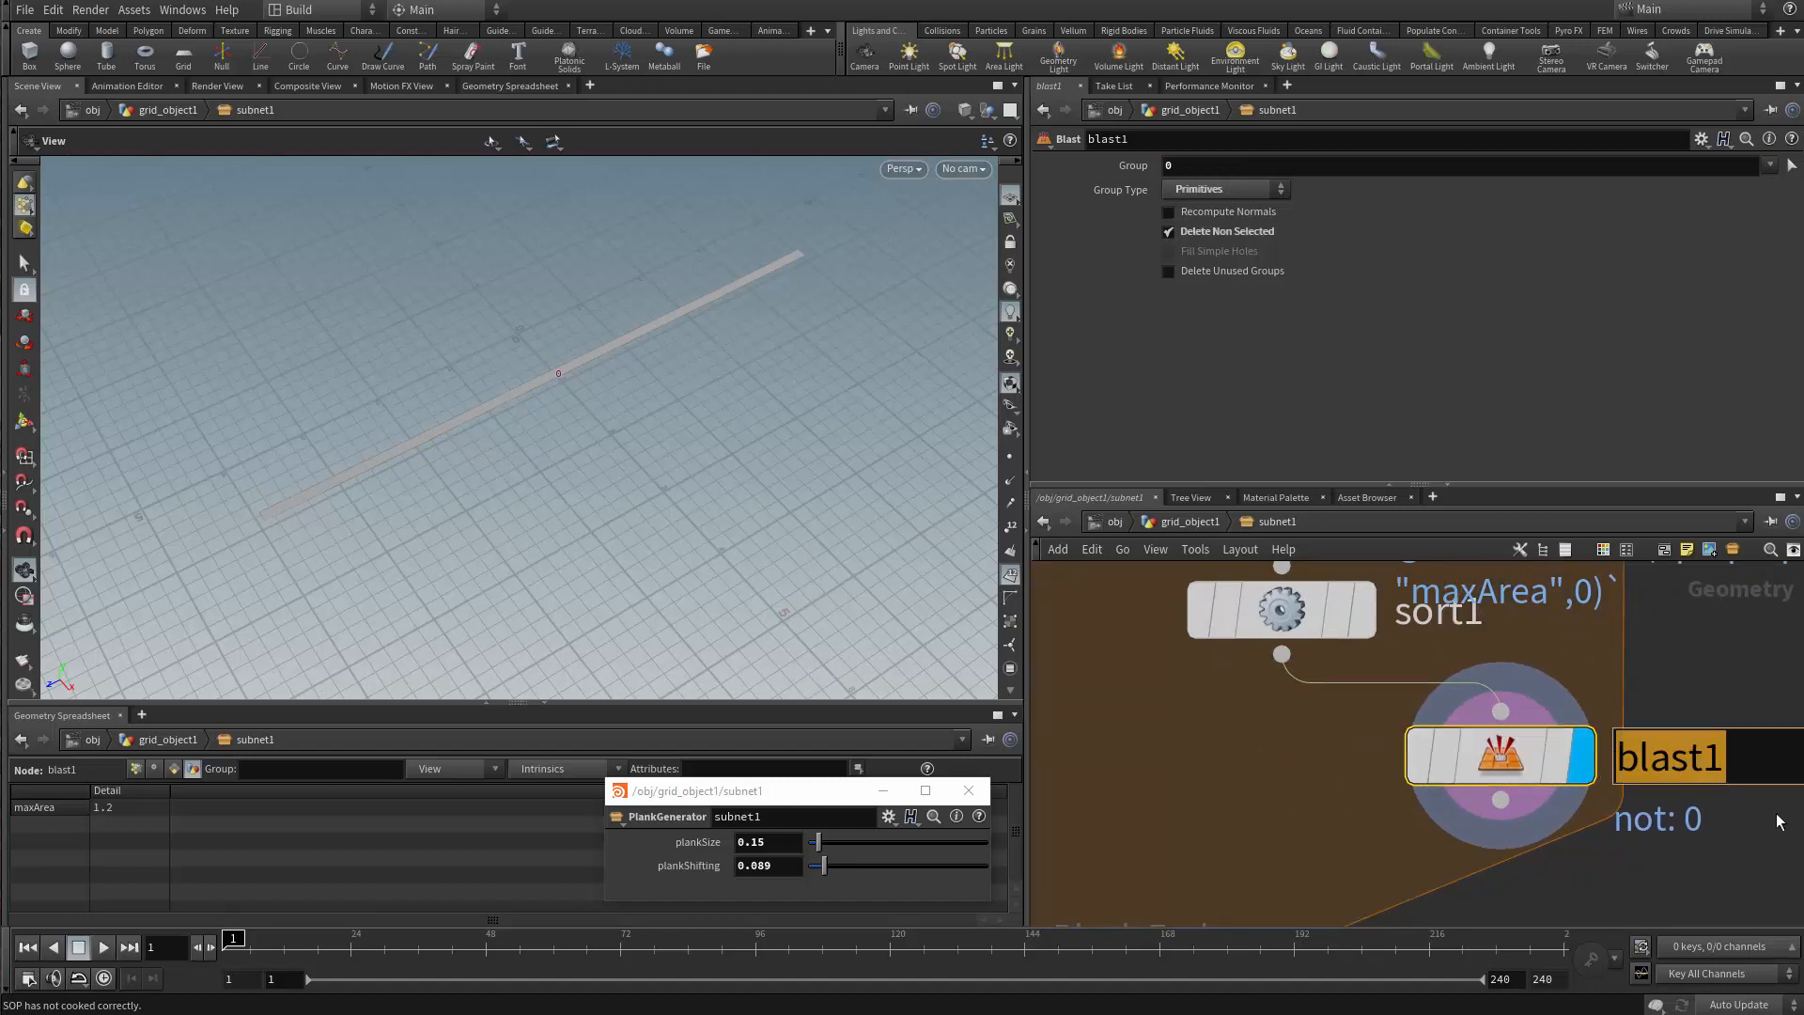
type("find_one_t")
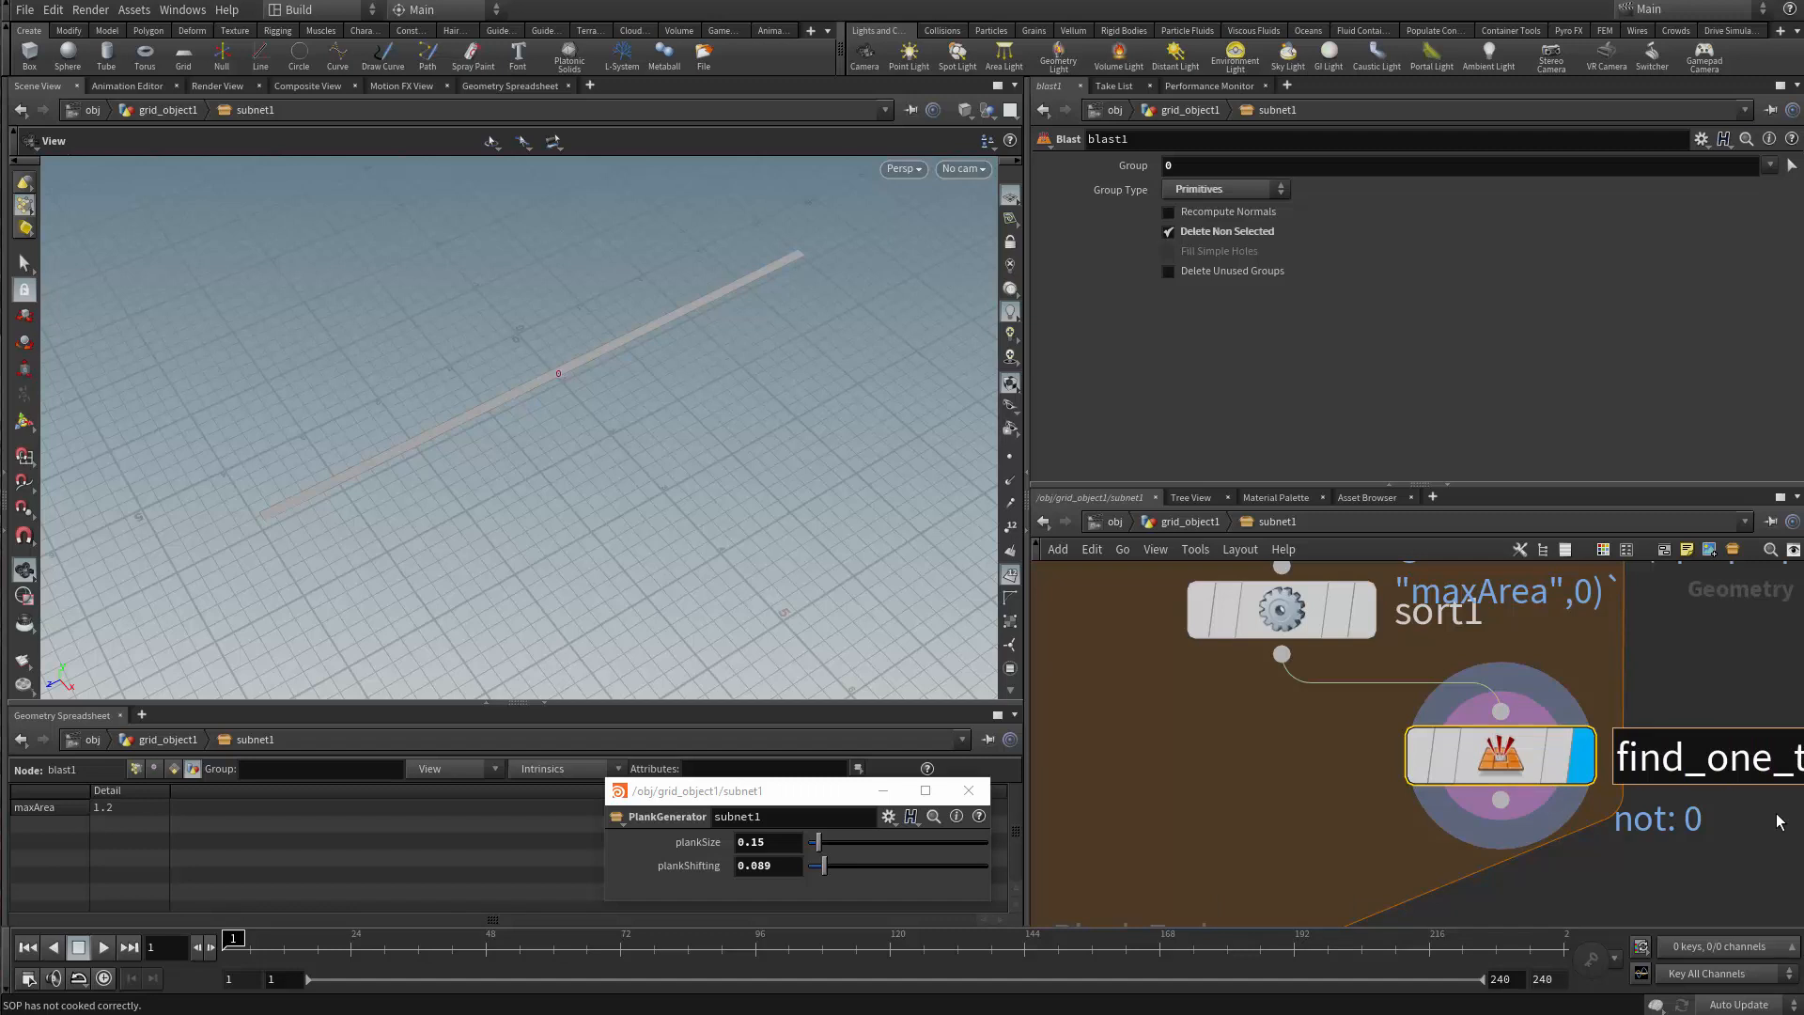
type("o_docutting")
key("Return")
scroll(1607, 757, "down", 2)
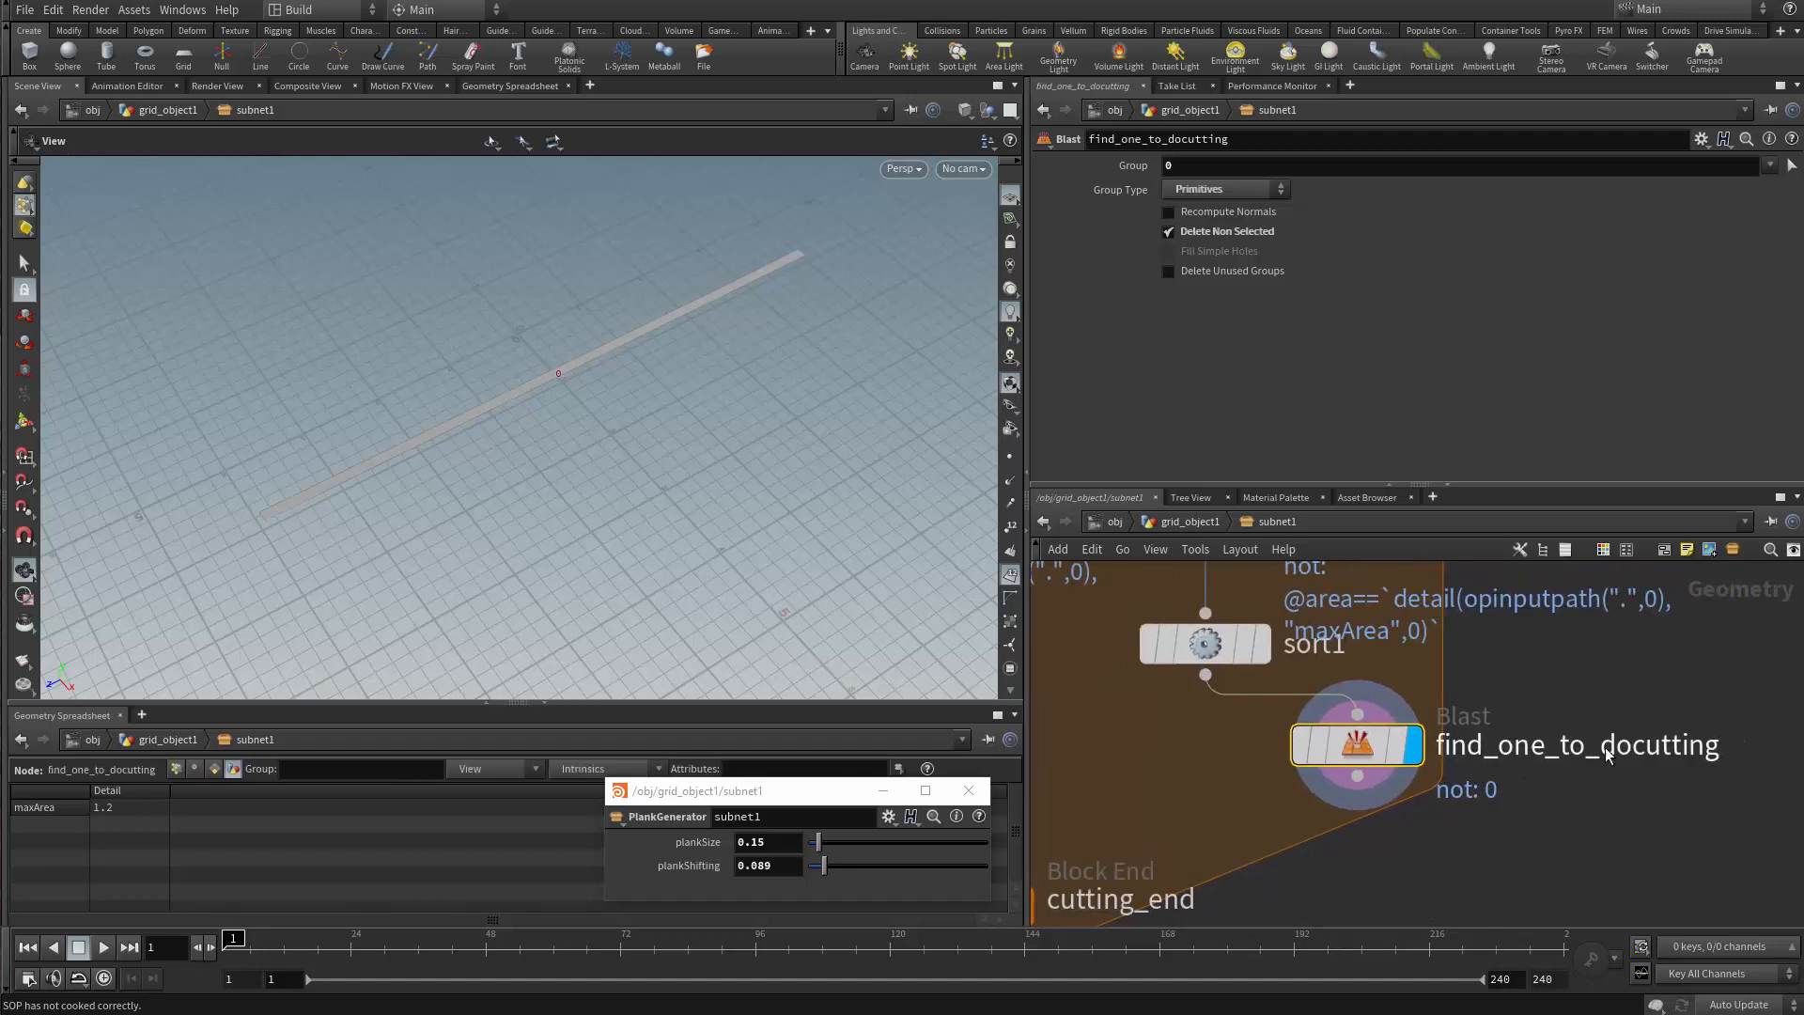
double_click(1639, 749)
type("_")
key("Return")
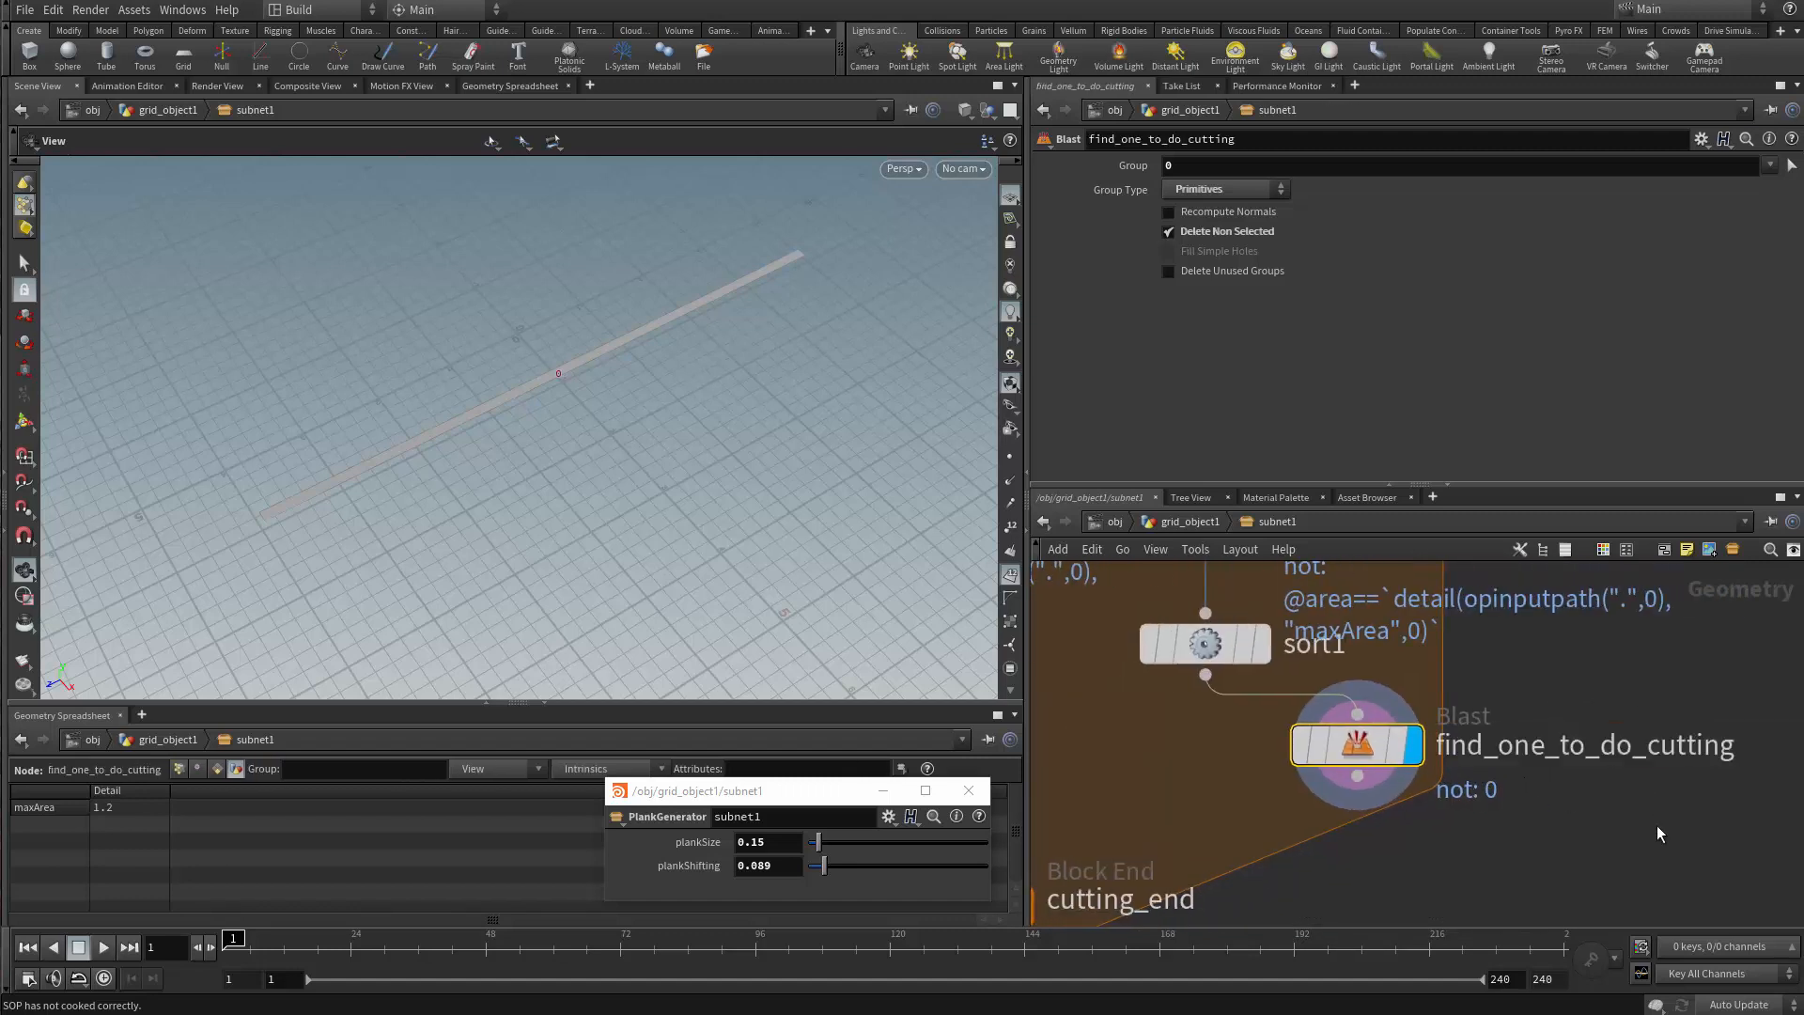
Duplicate find_one_to_do_cutting as a second Sort branch named keep, with Delete Non Selected turned off
left_click_drag(1353, 748, 1090, 750, "alt")
middle_click_drag(1209, 794, 1393, 783)
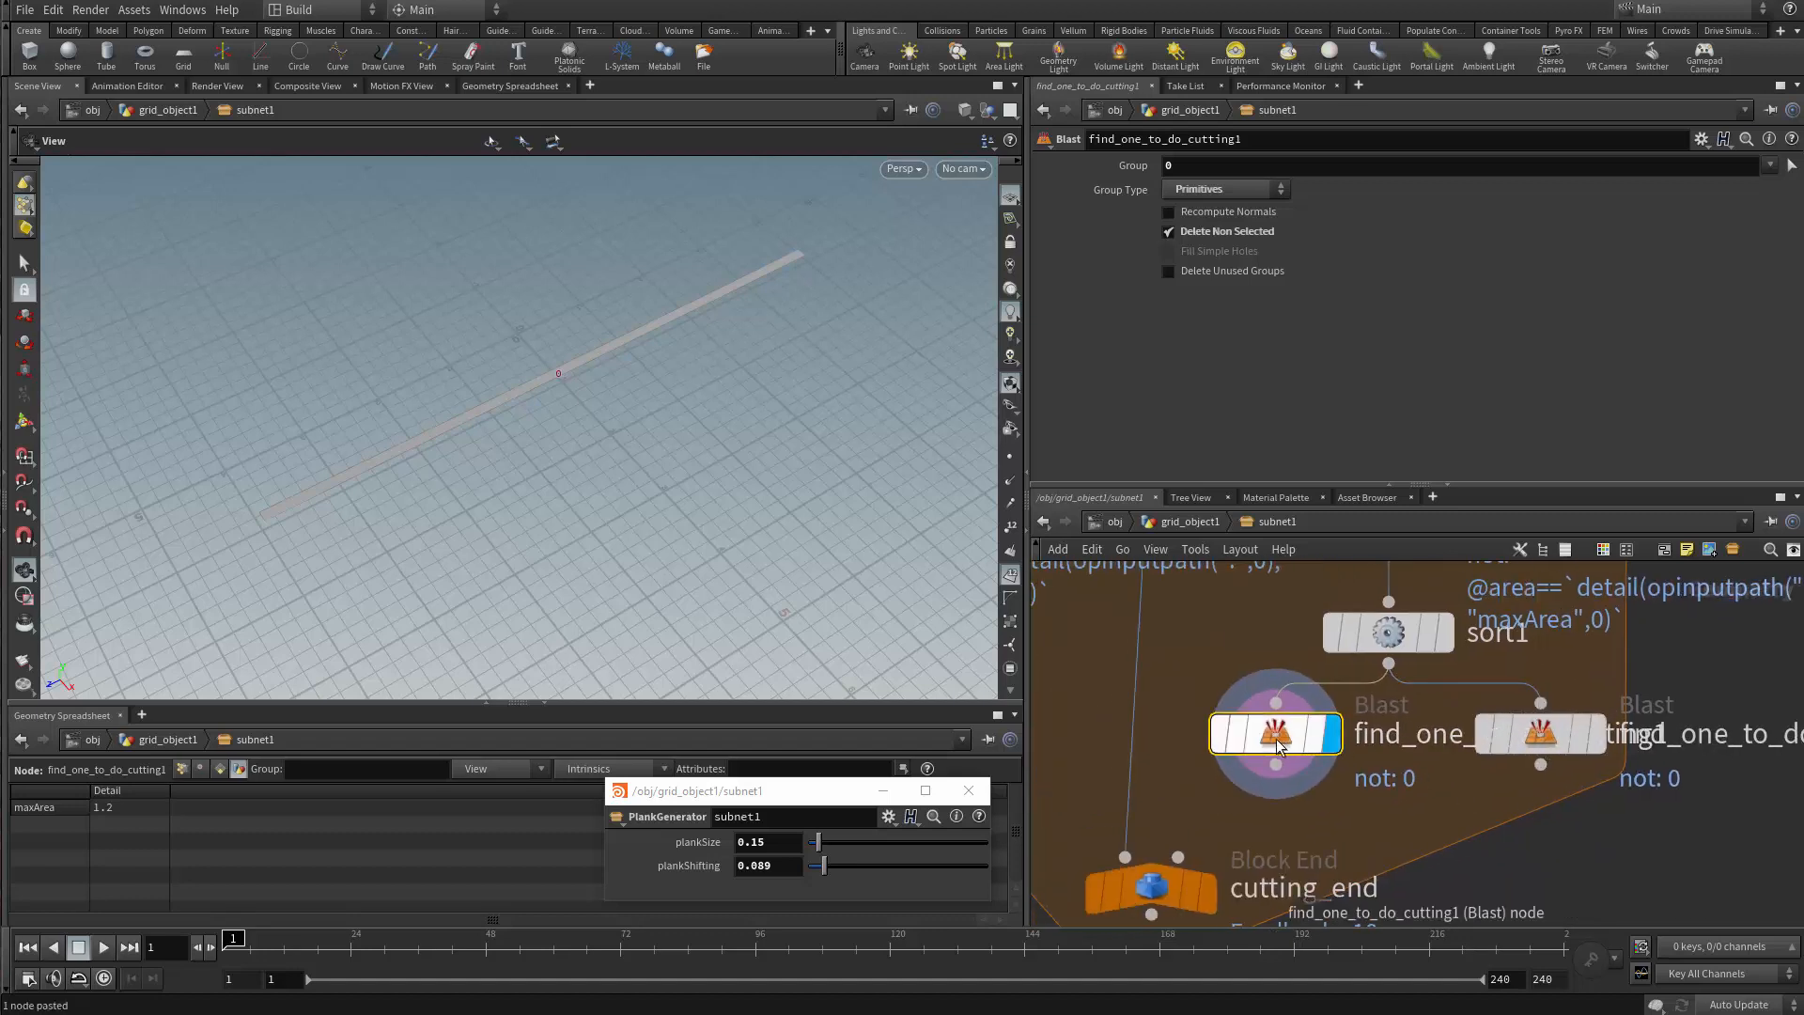
double_click(1385, 734)
key("ctrl+a")
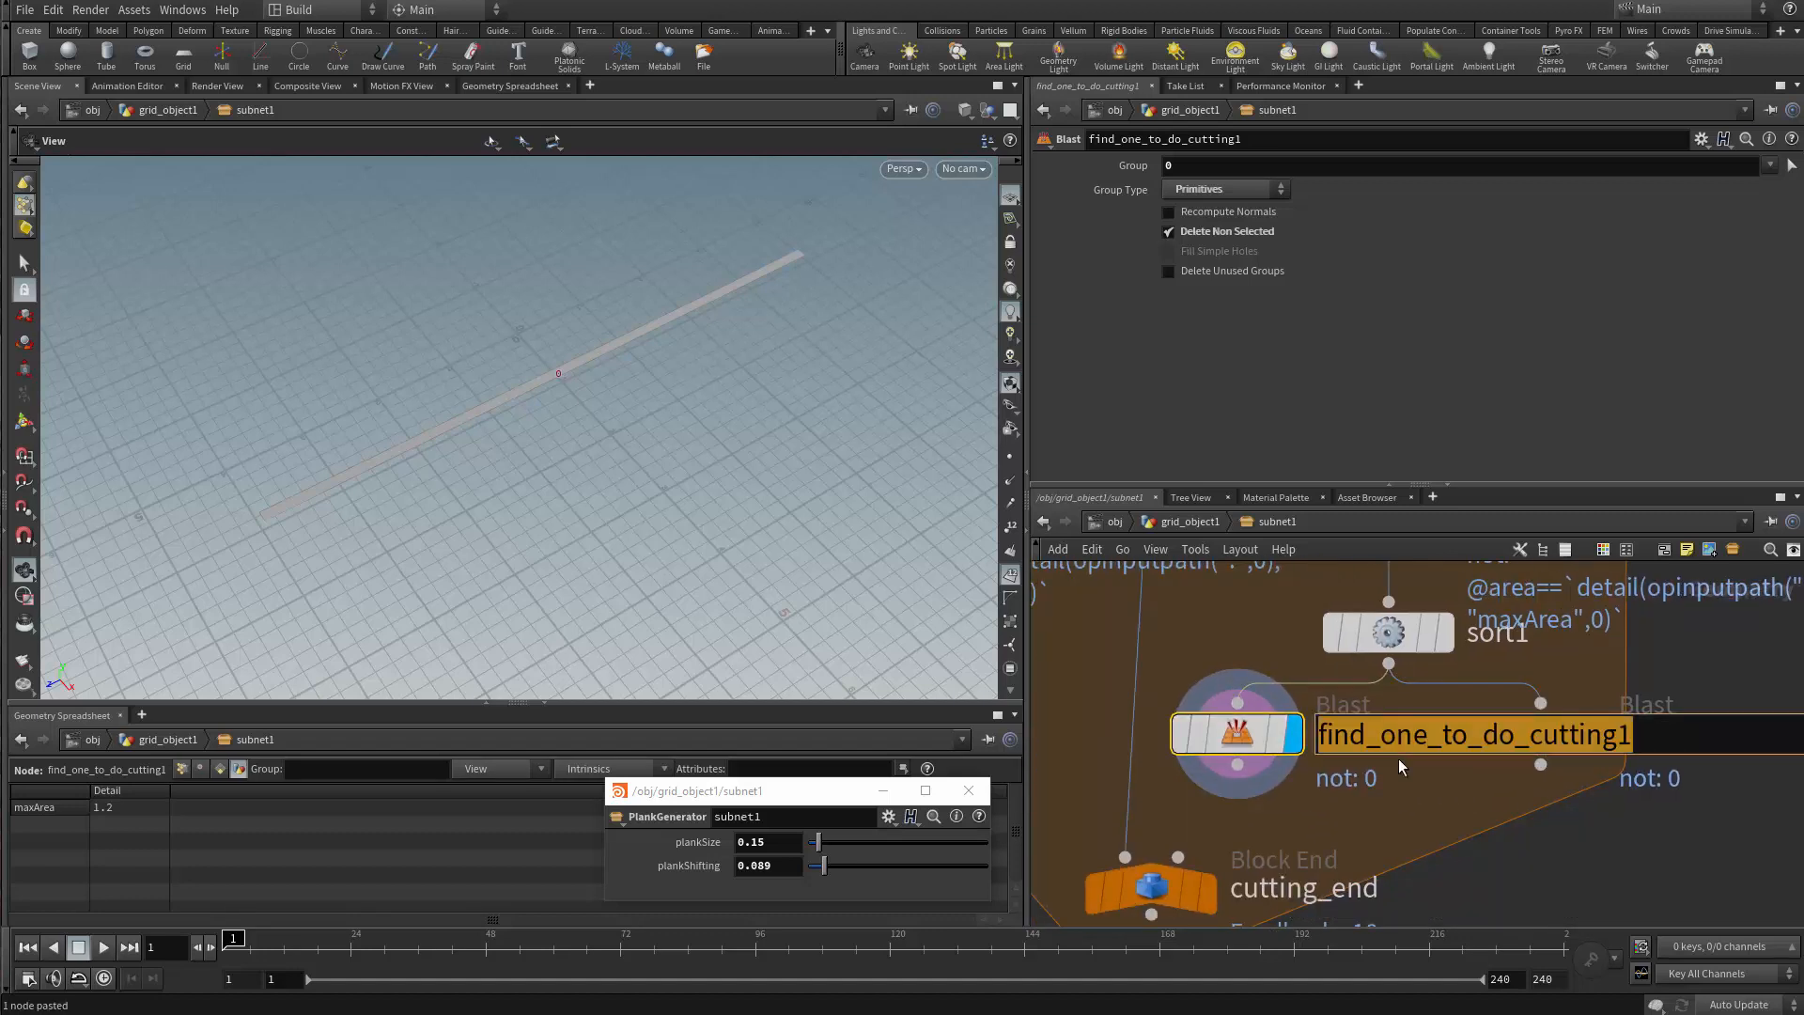
type("keep")
key("Return")
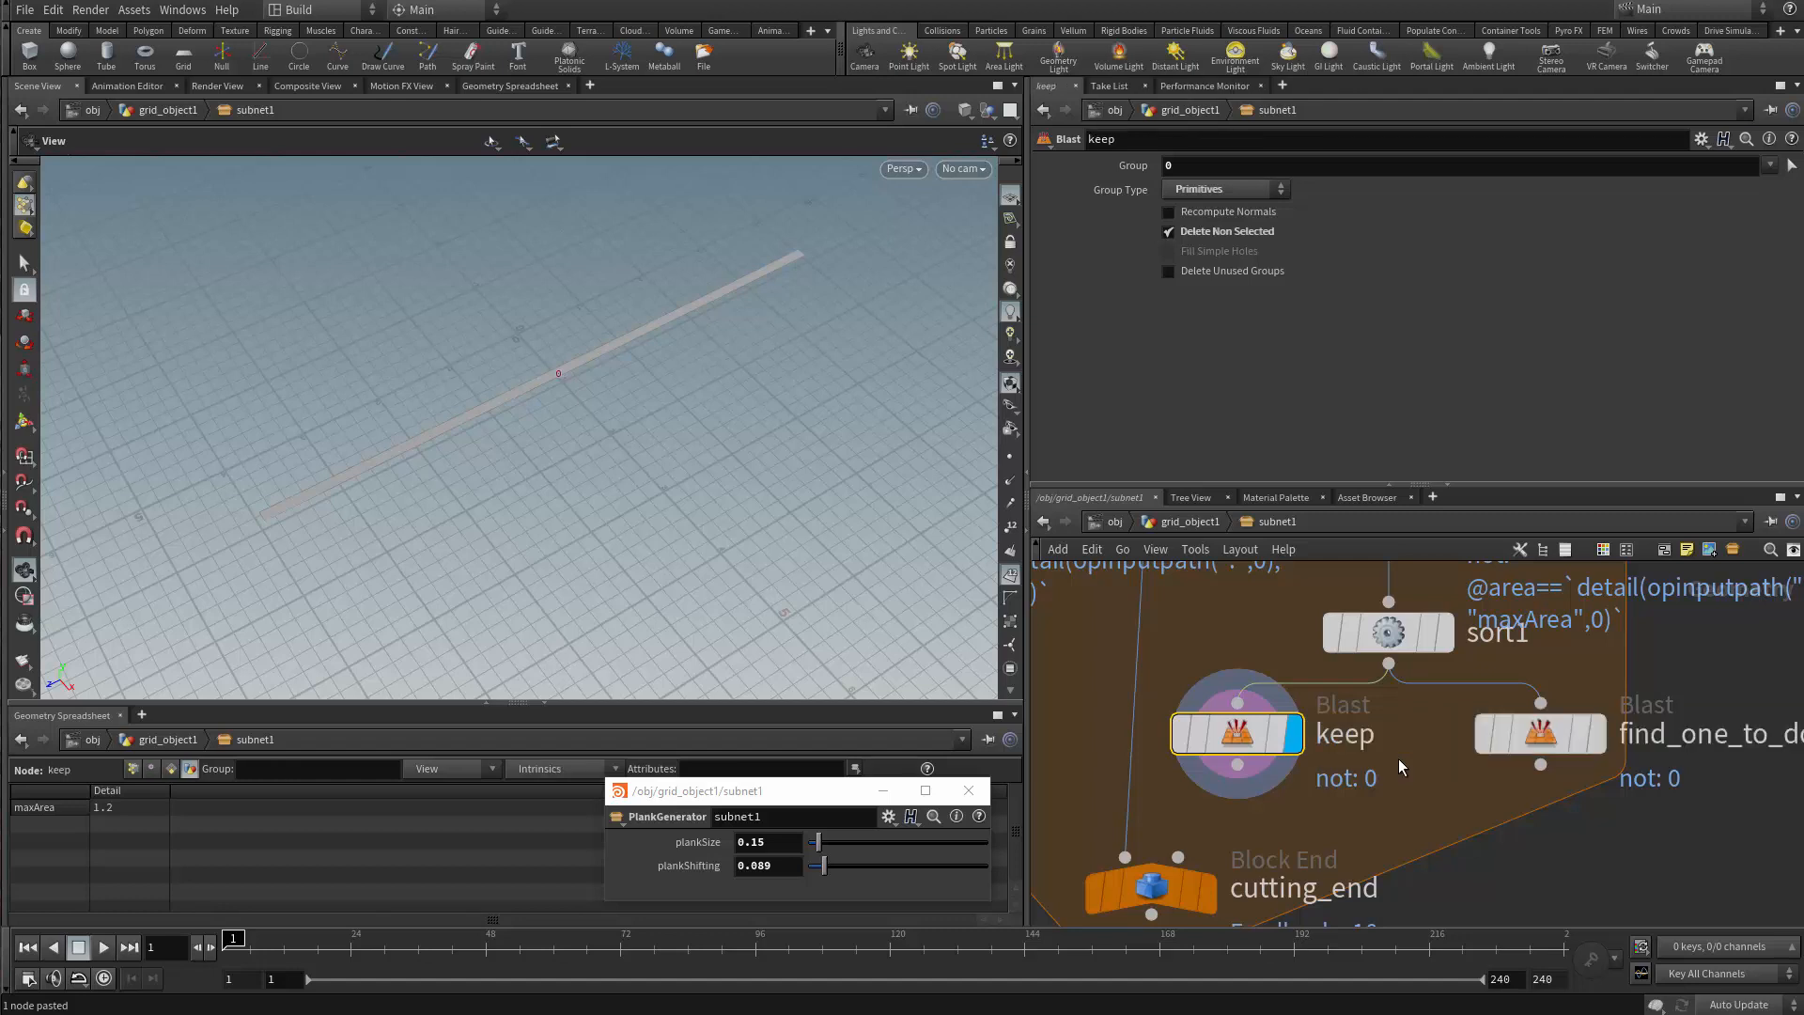
left_click(1169, 231)
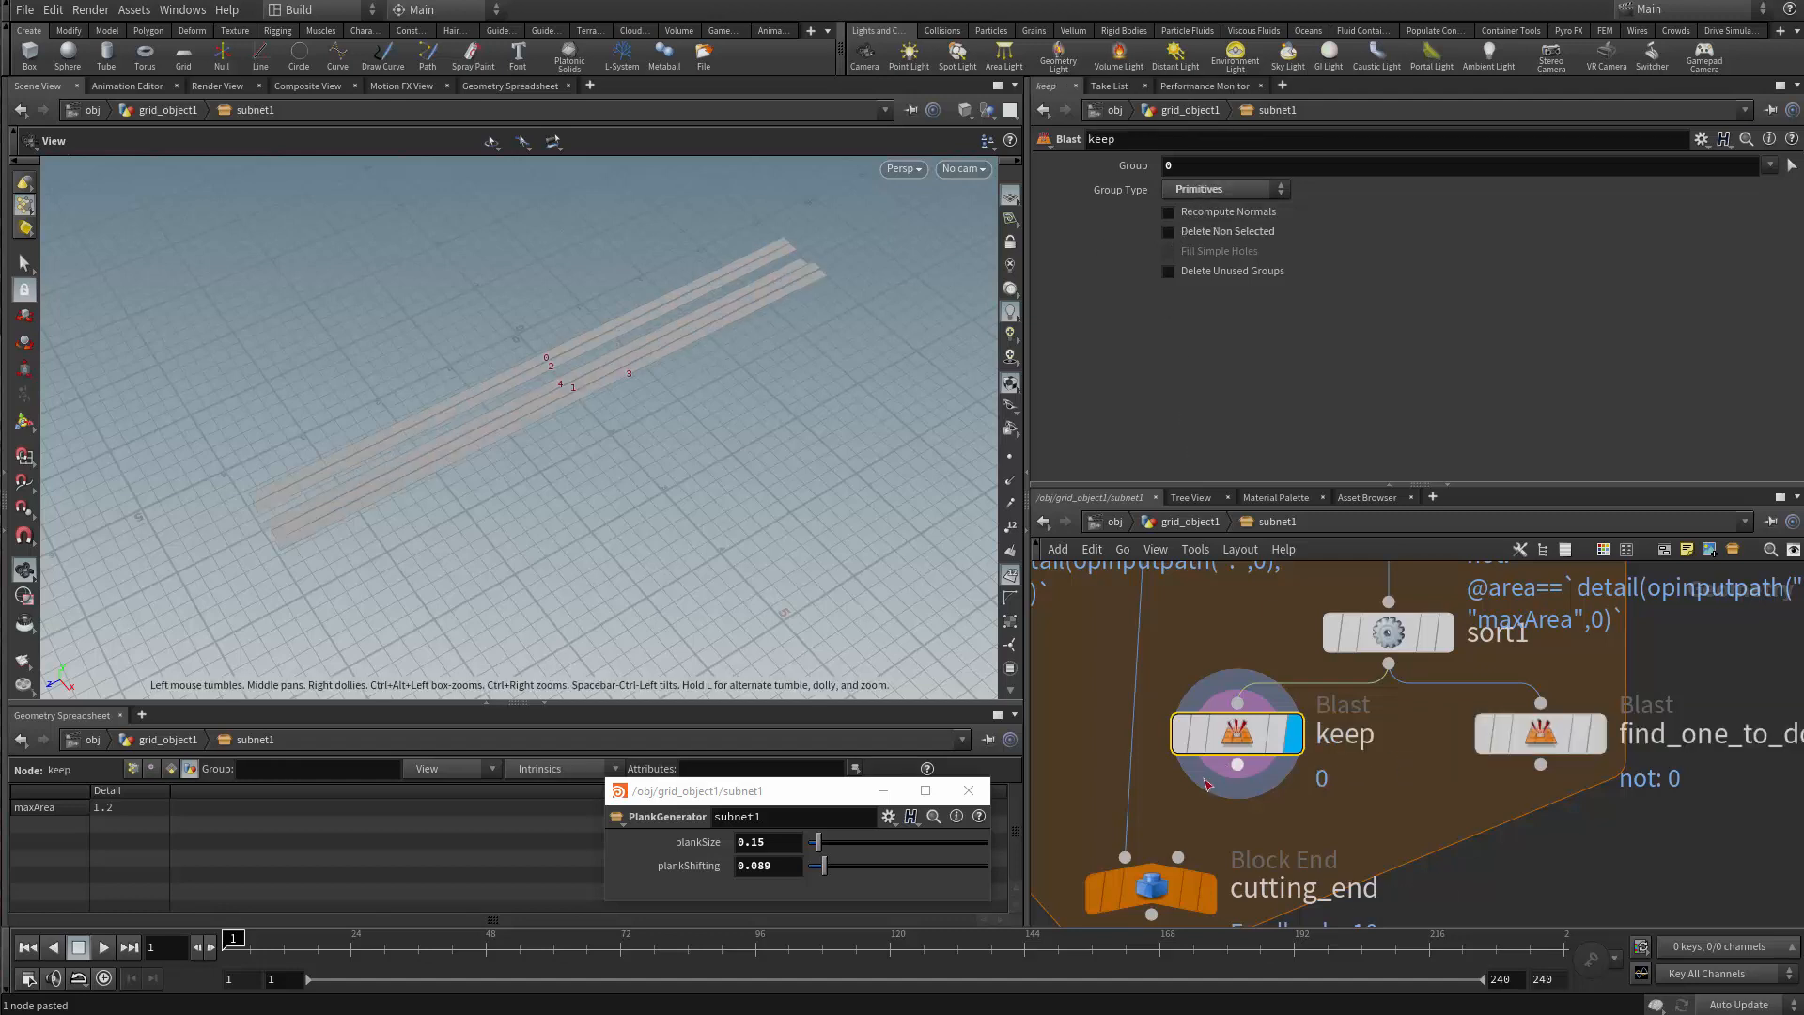
Spread out the loop's layout by moving cutting_end lower and spacing smaller_ones_keep, keep and find_one_to_do_cutting farther apart
scroll(1304, 805, "down", 5)
left_click_drag(1275, 810, 1273, 920)
left_click_drag(1162, 669, 1133, 675)
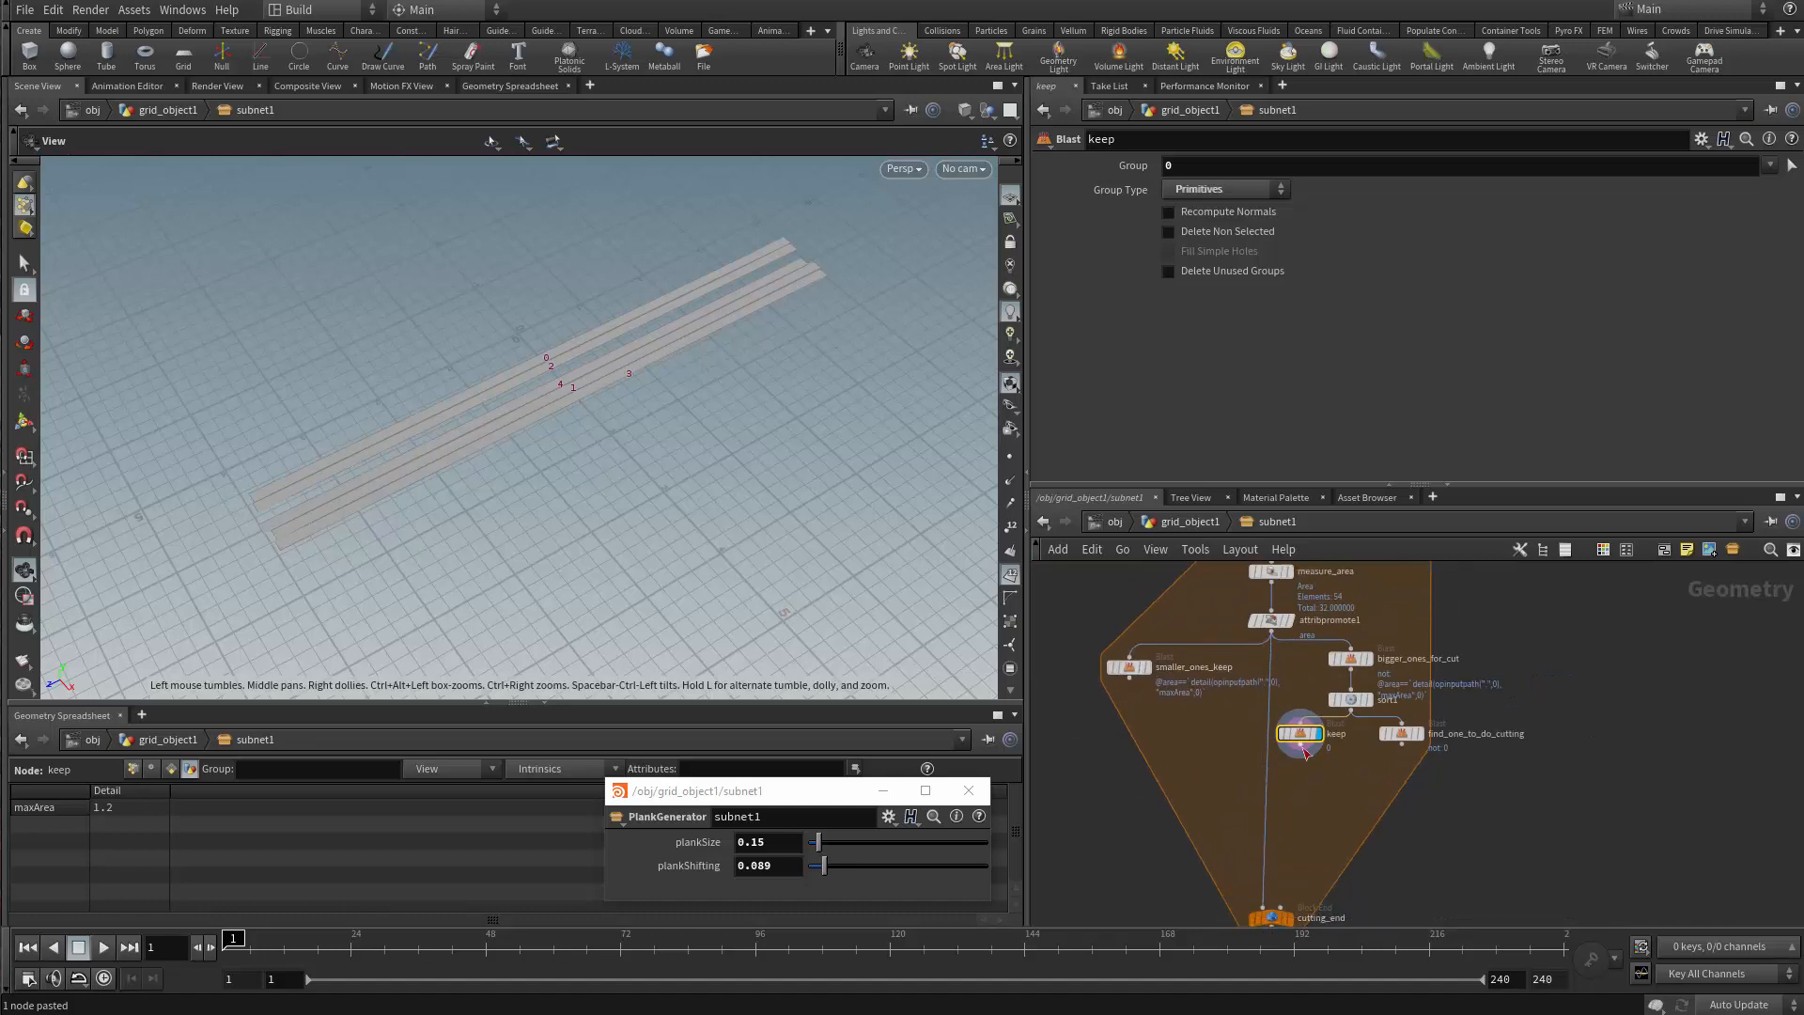
left_click_drag(1286, 737, 1200, 736)
scroll(1200, 737, "up", 3)
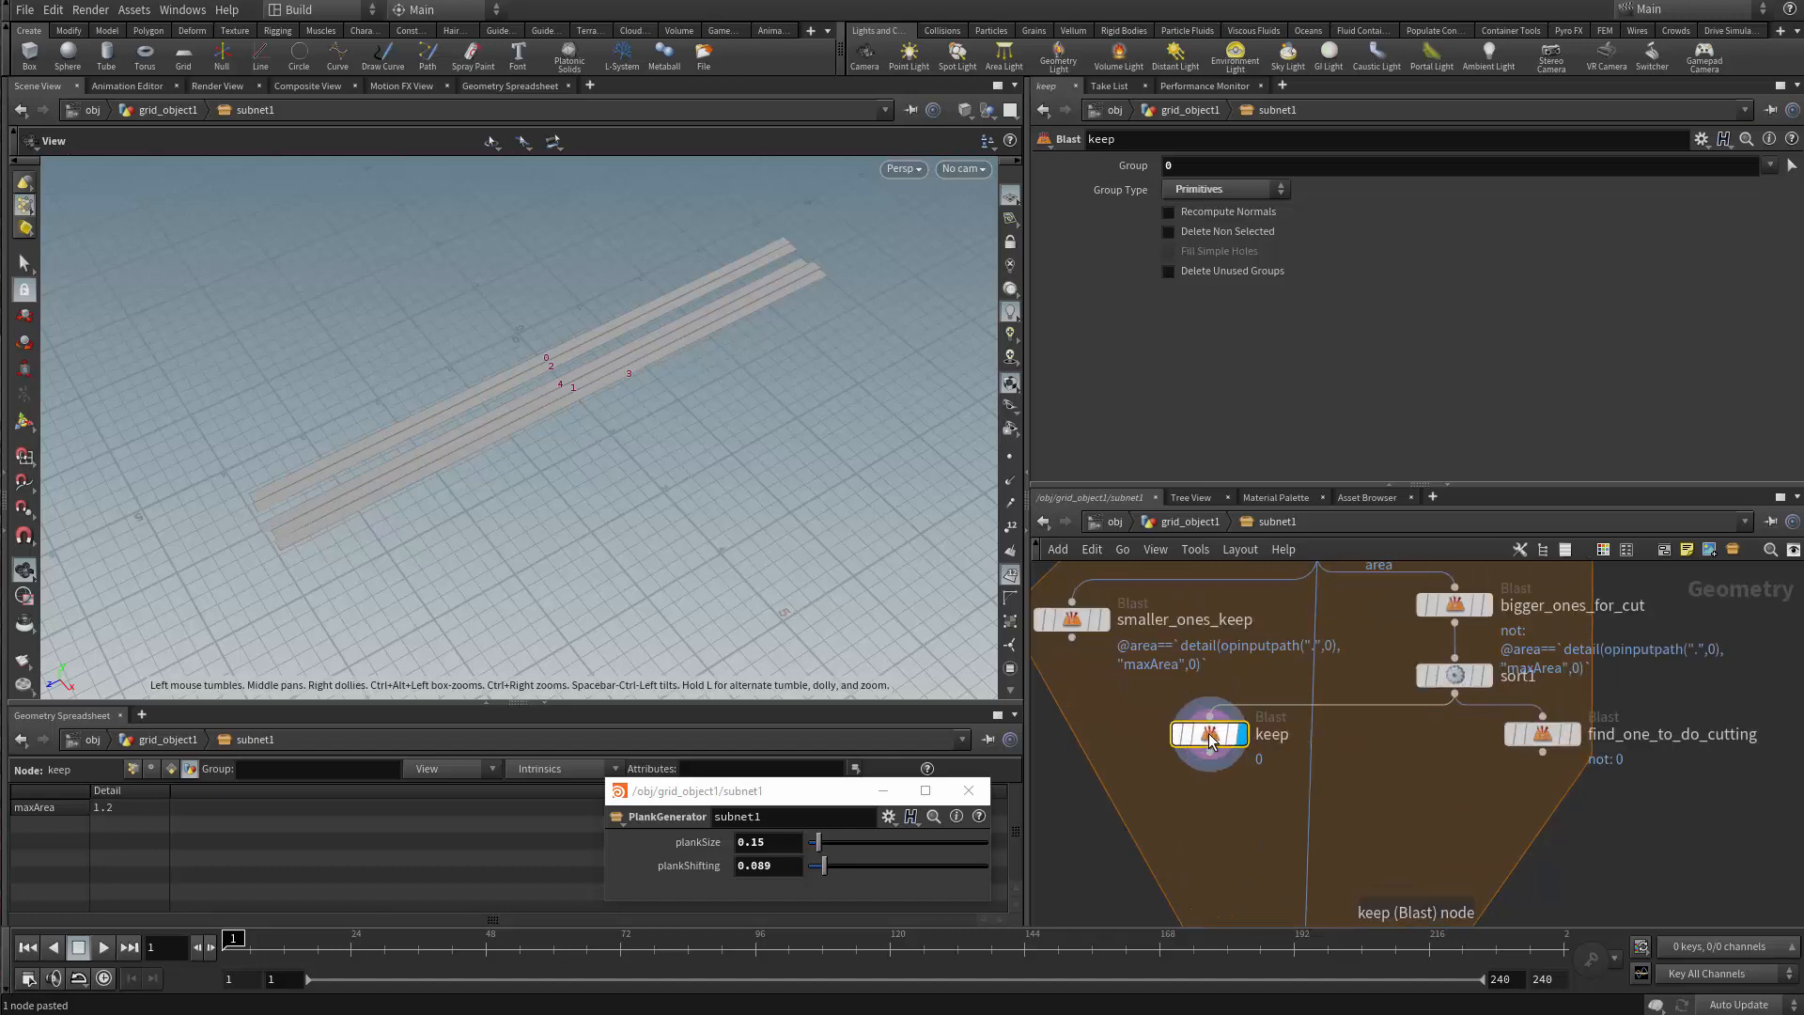
scroll(1445, 728, "up", 3)
left_click_drag(1445, 700, 1471, 699)
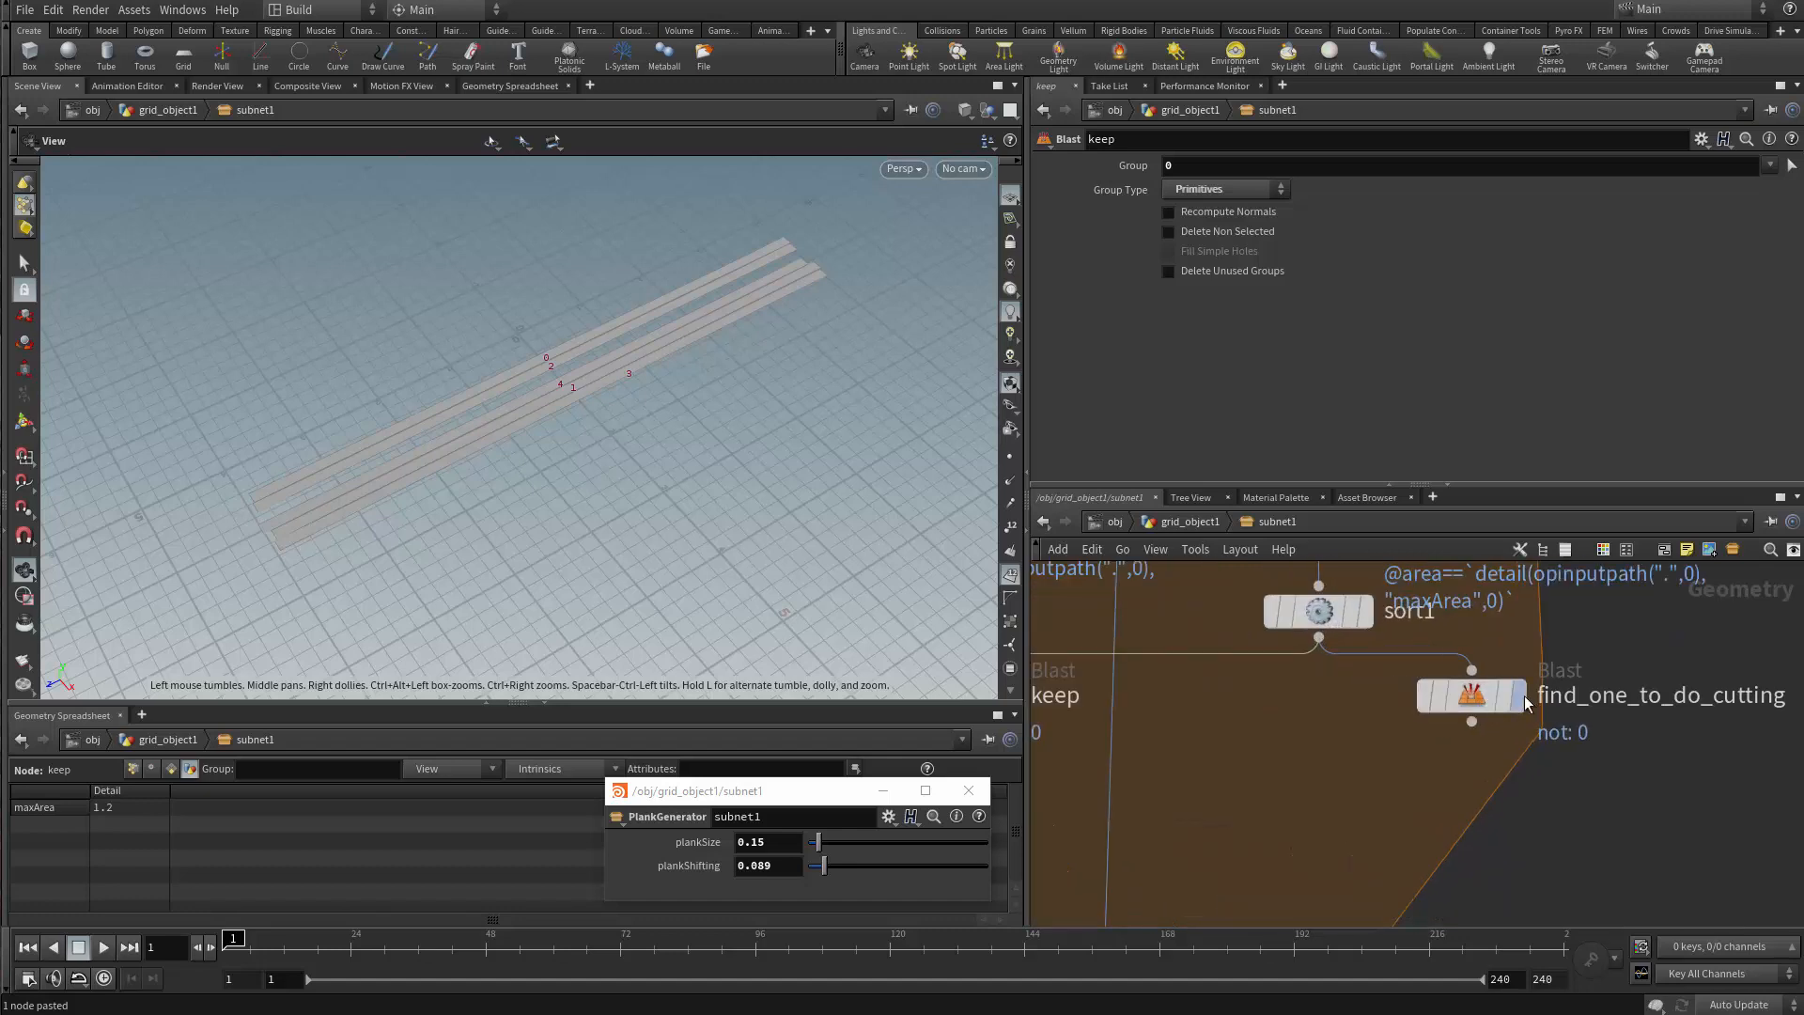
Display the output of find_one_to_do_cutting and examine the isolated plank and its end up close
left_click(1518, 696)
scroll(1541, 728, "down", 3)
middle_click_drag(1493, 782, 1369, 782)
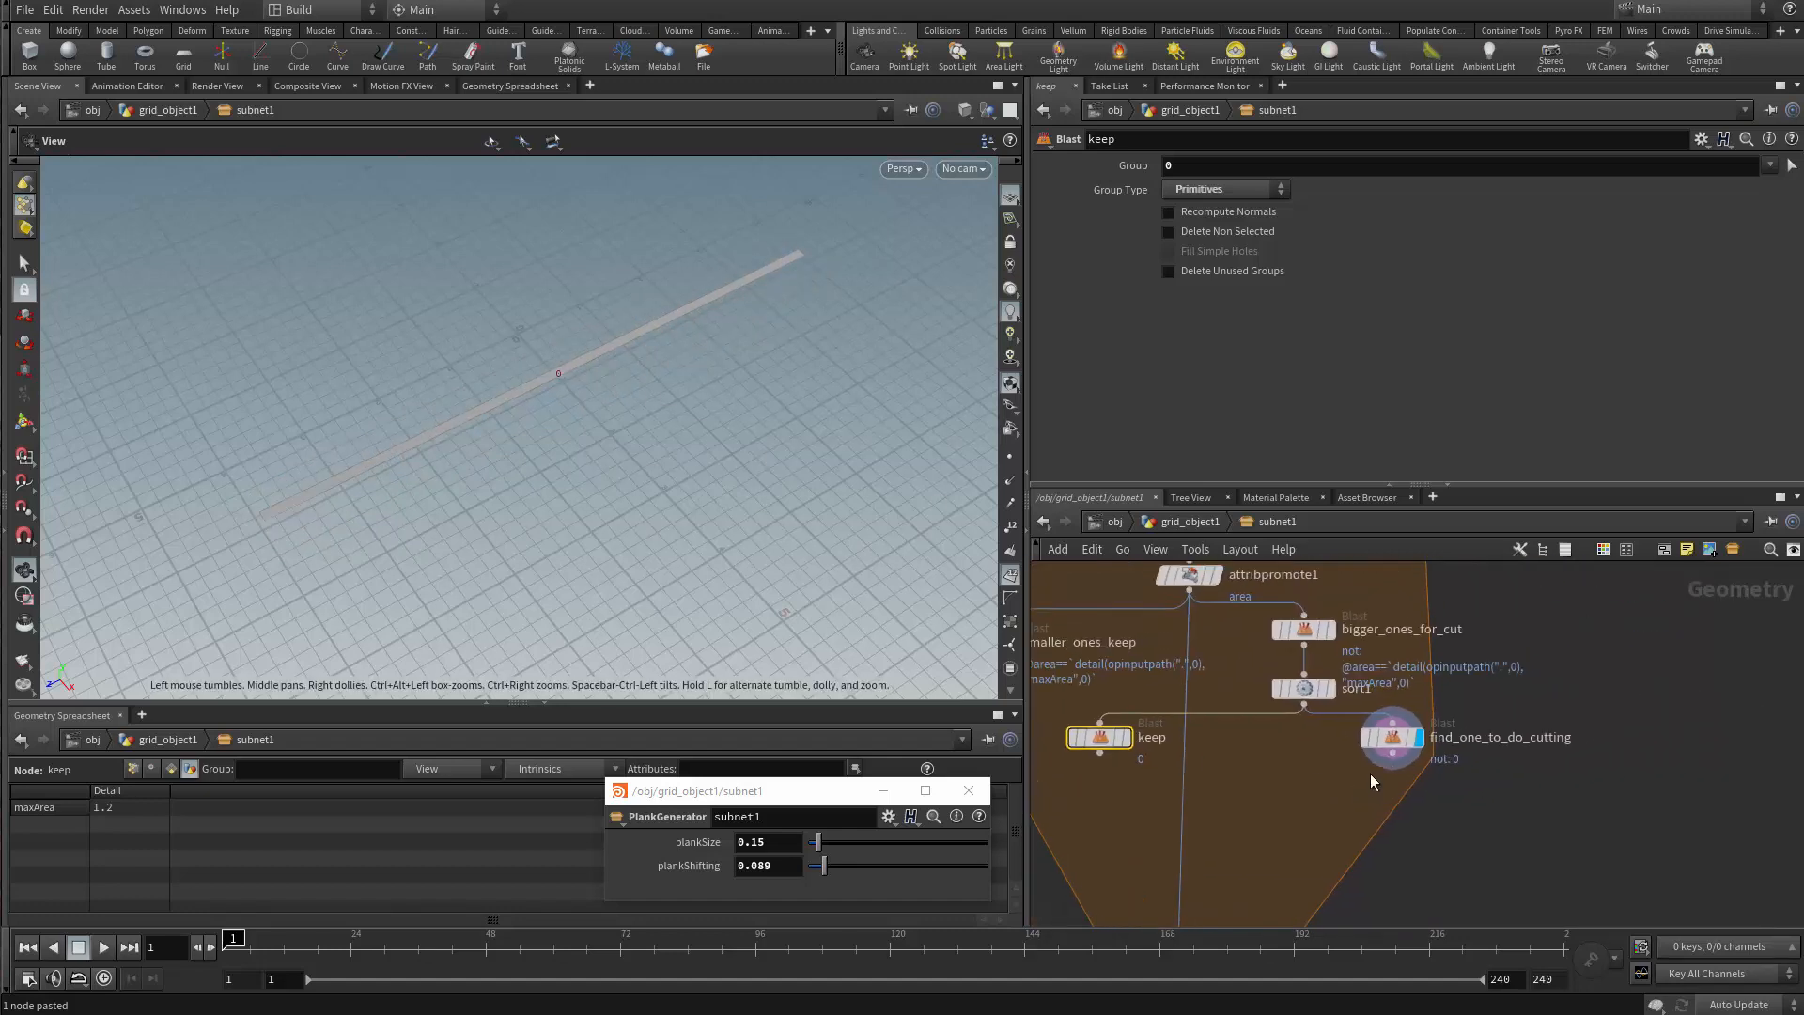
scroll(1367, 784, "up", 2)
left_click_drag(1417, 721, 1398, 729)
middle_click_drag(1478, 707, 1489, 761)
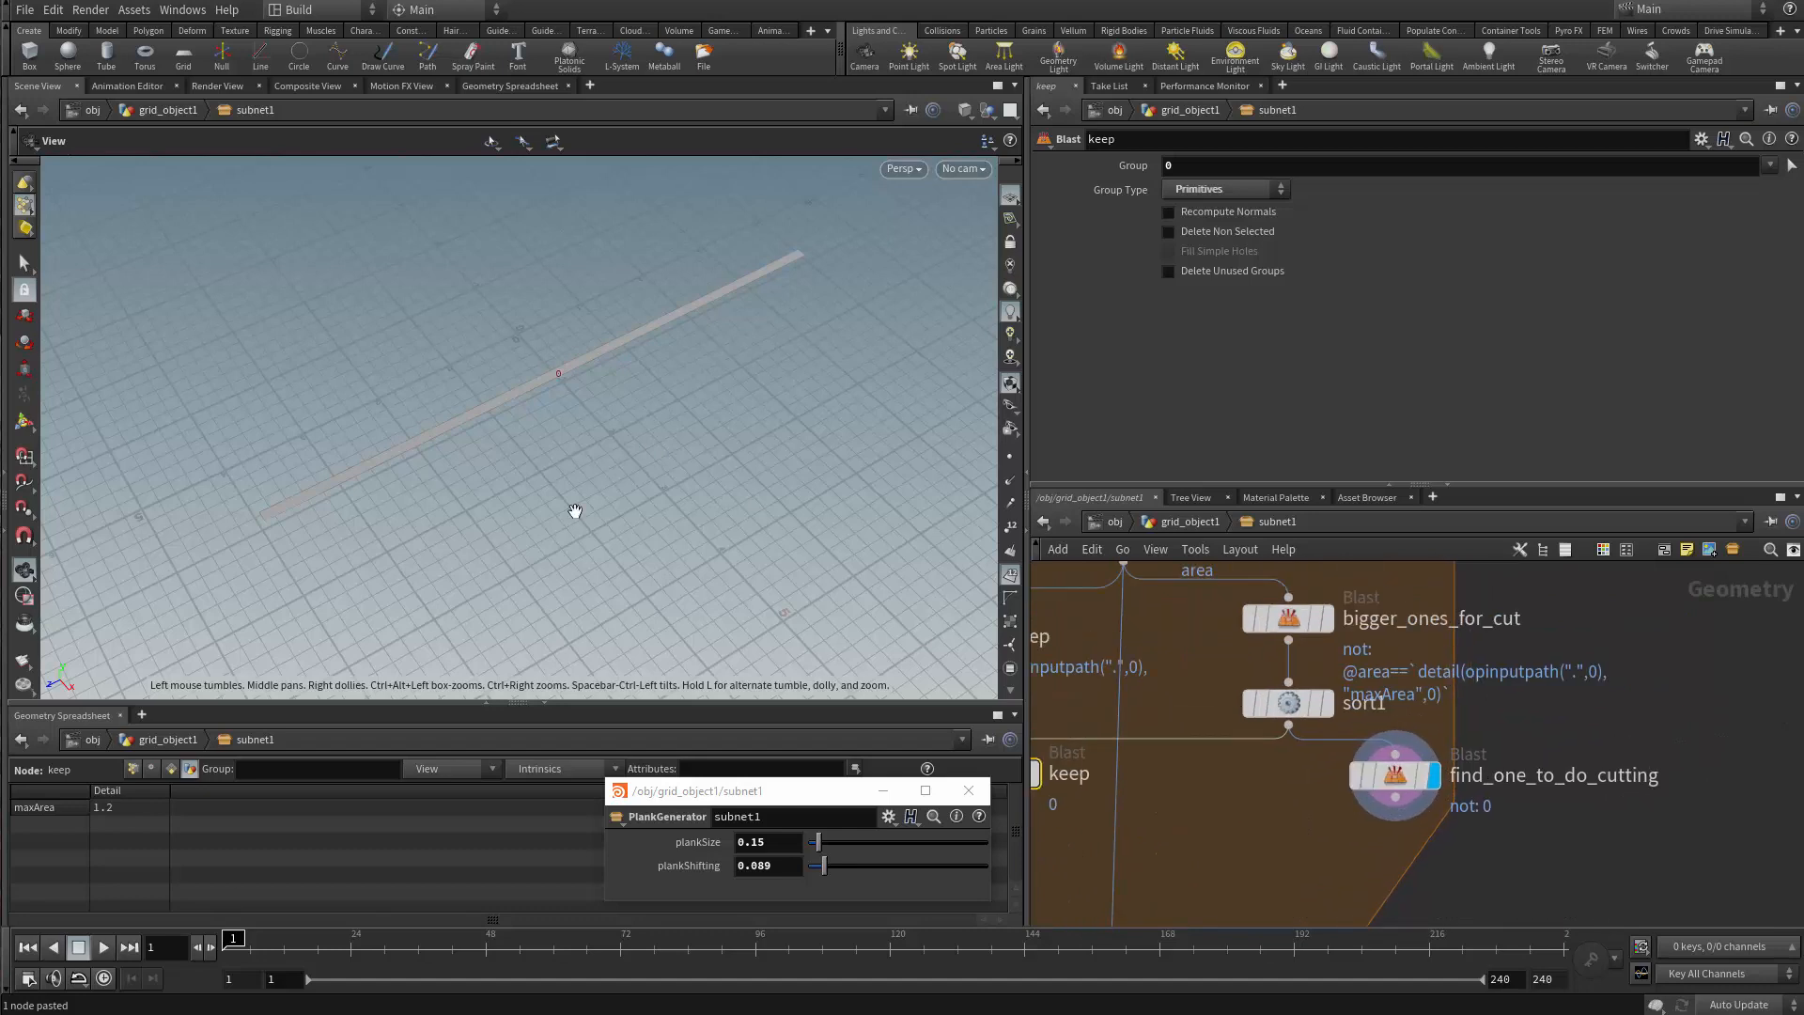
left_click_drag(576, 512, 495, 400)
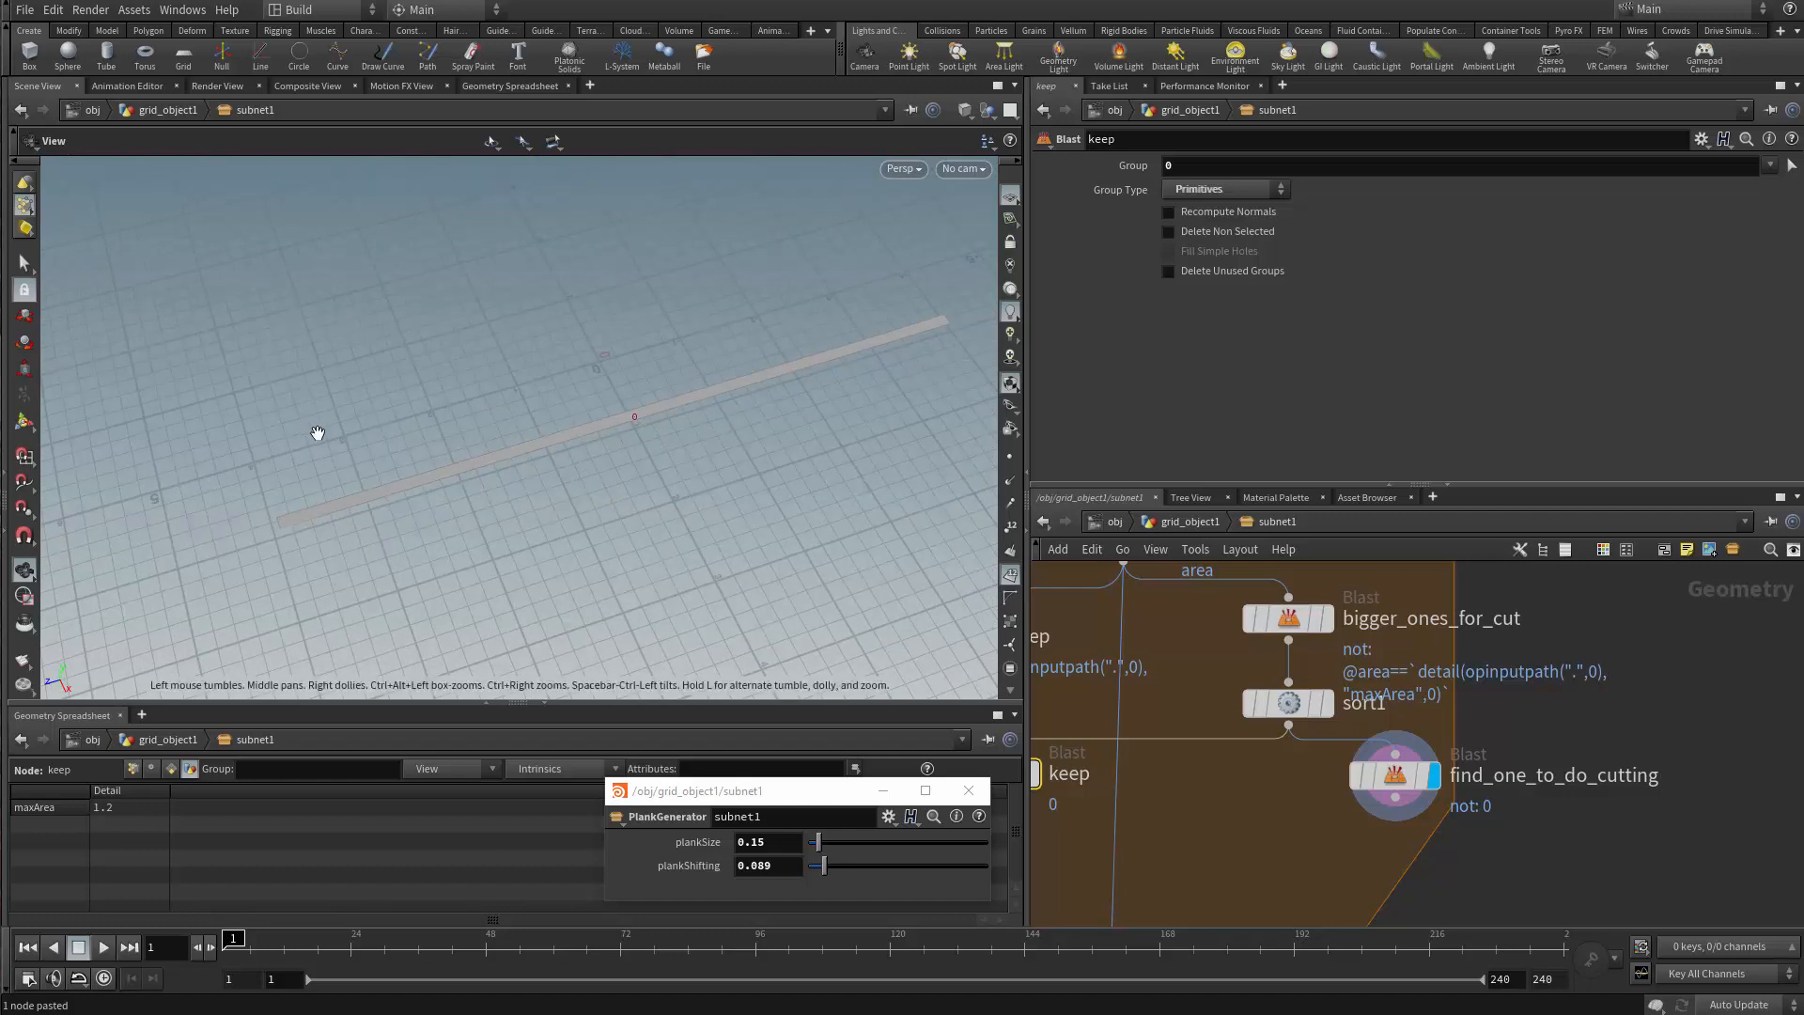
middle_click_drag(310, 487, 532, 407)
scroll(439, 398, "up", 5)
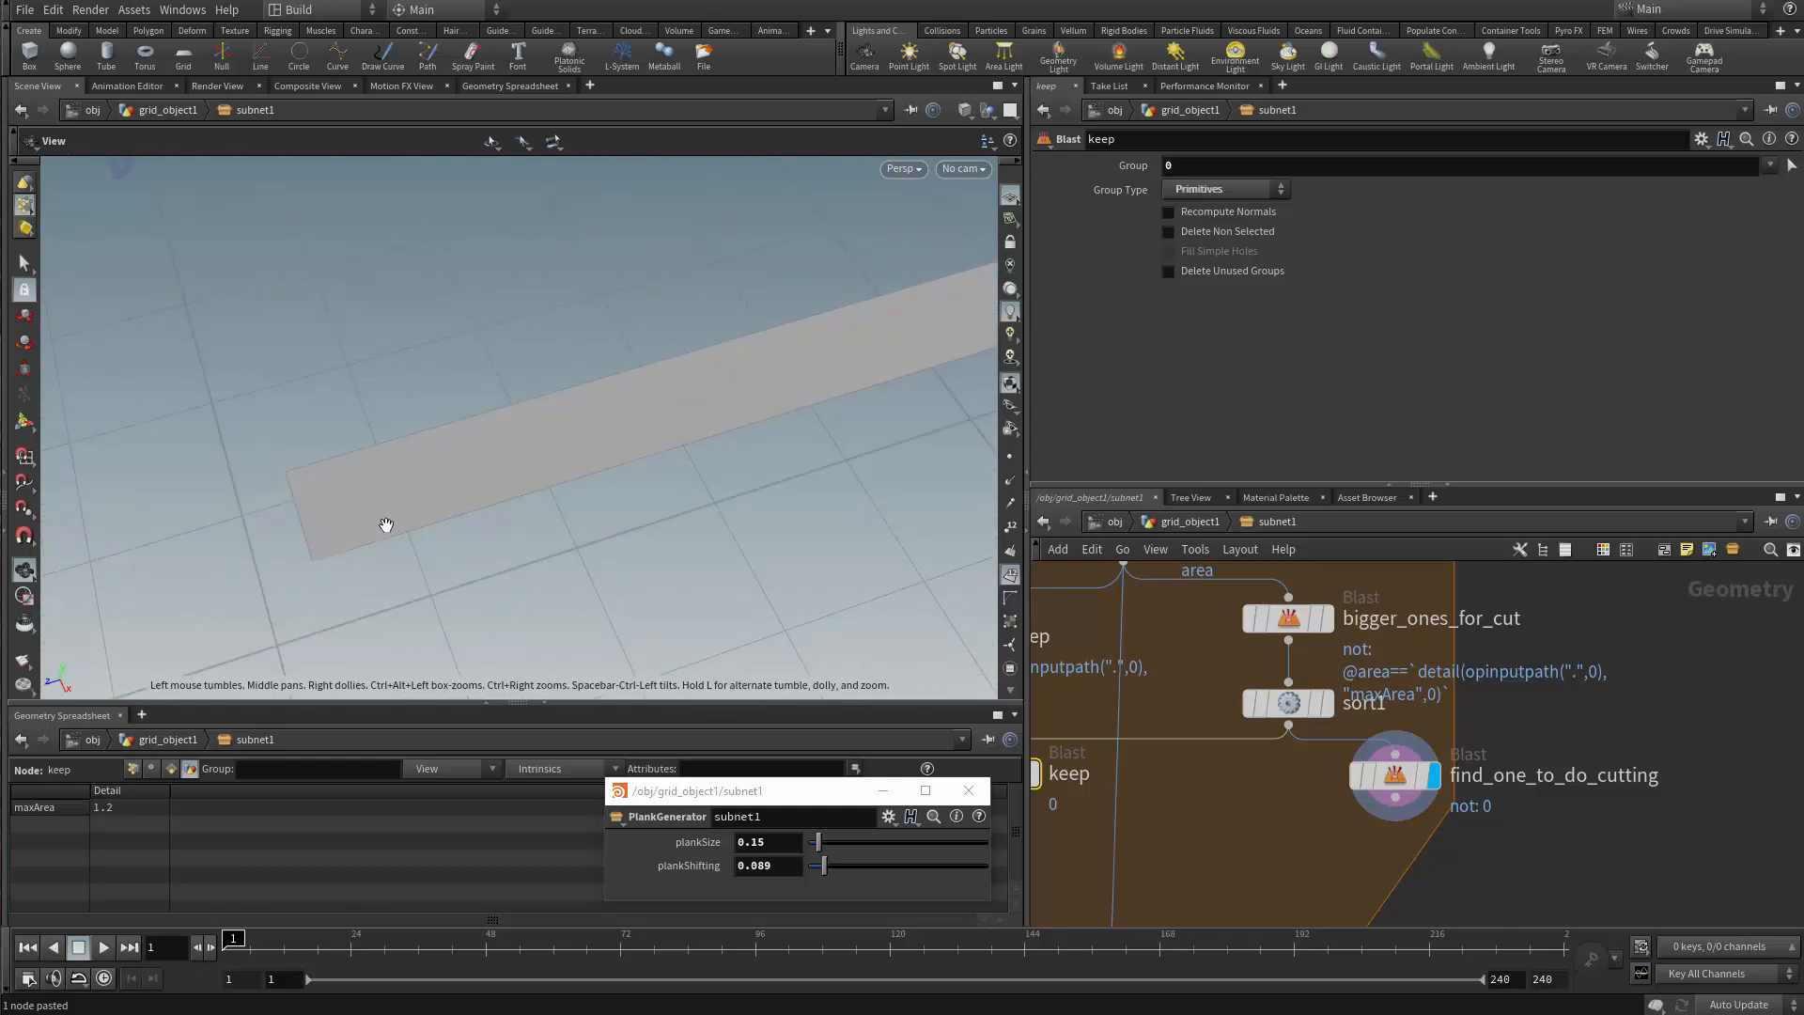
scroll(354, 483, "down", 5)
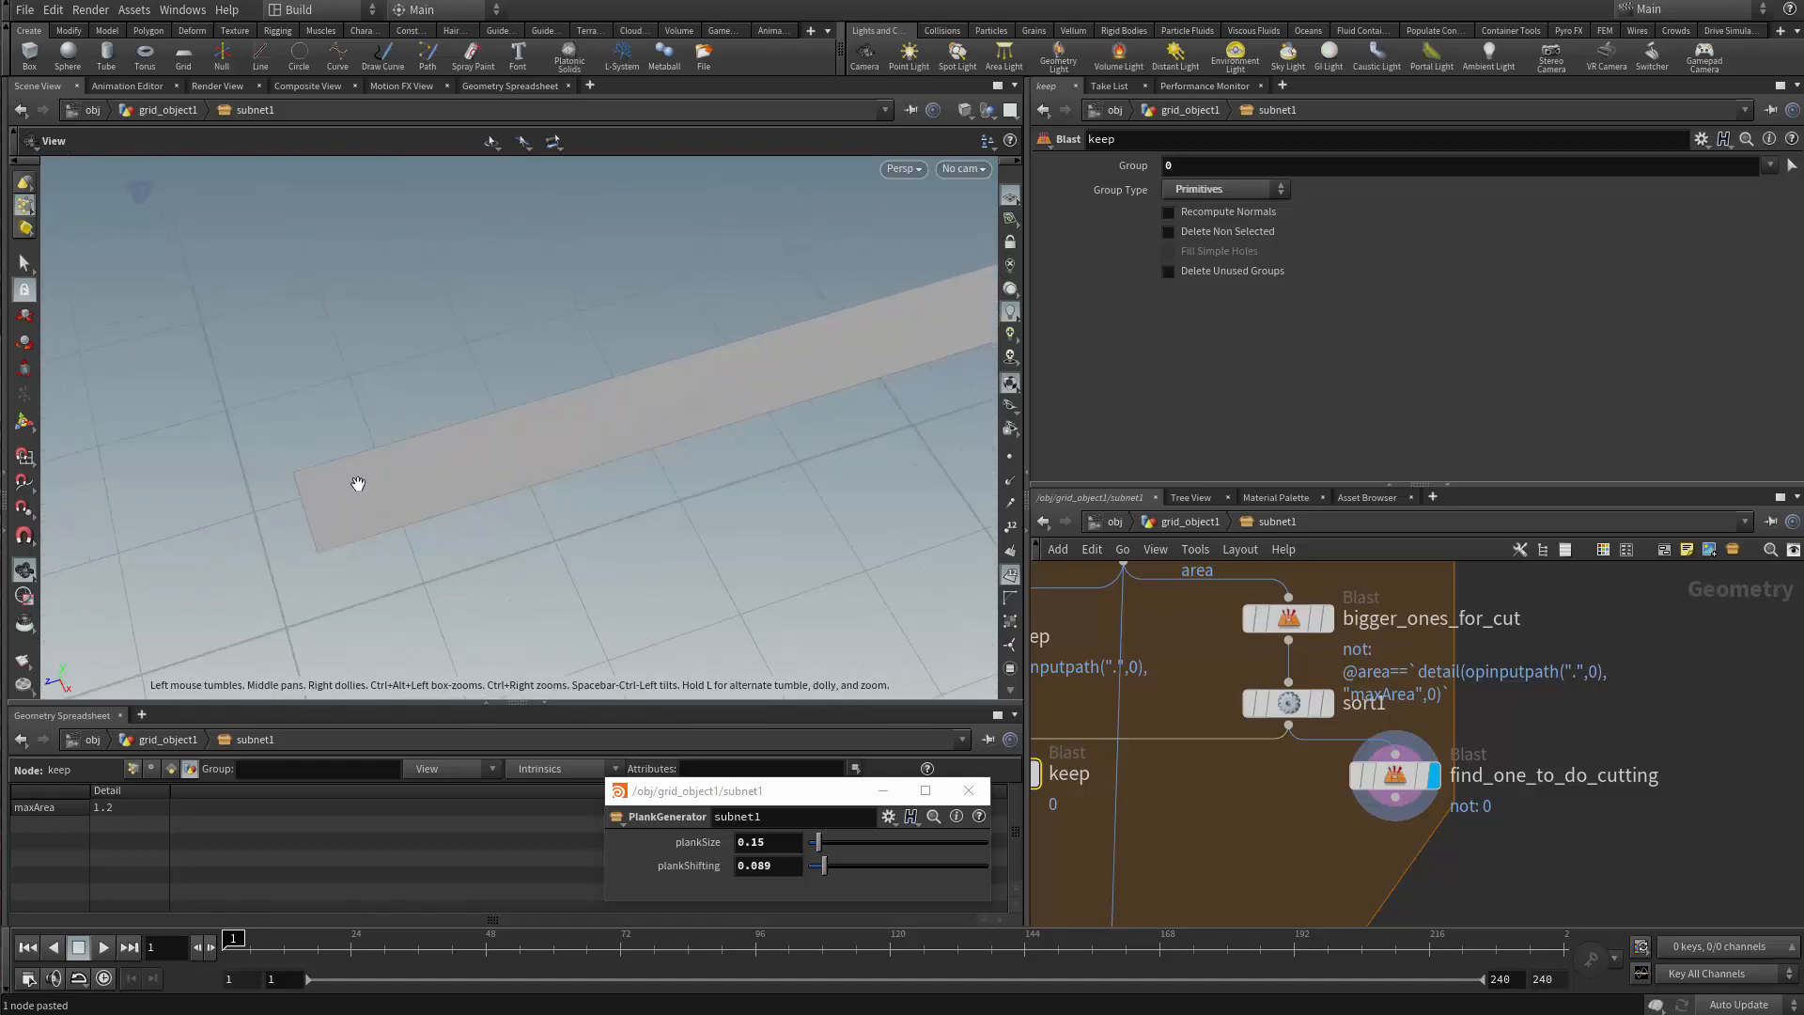
scroll(1234, 780, "up", 2)
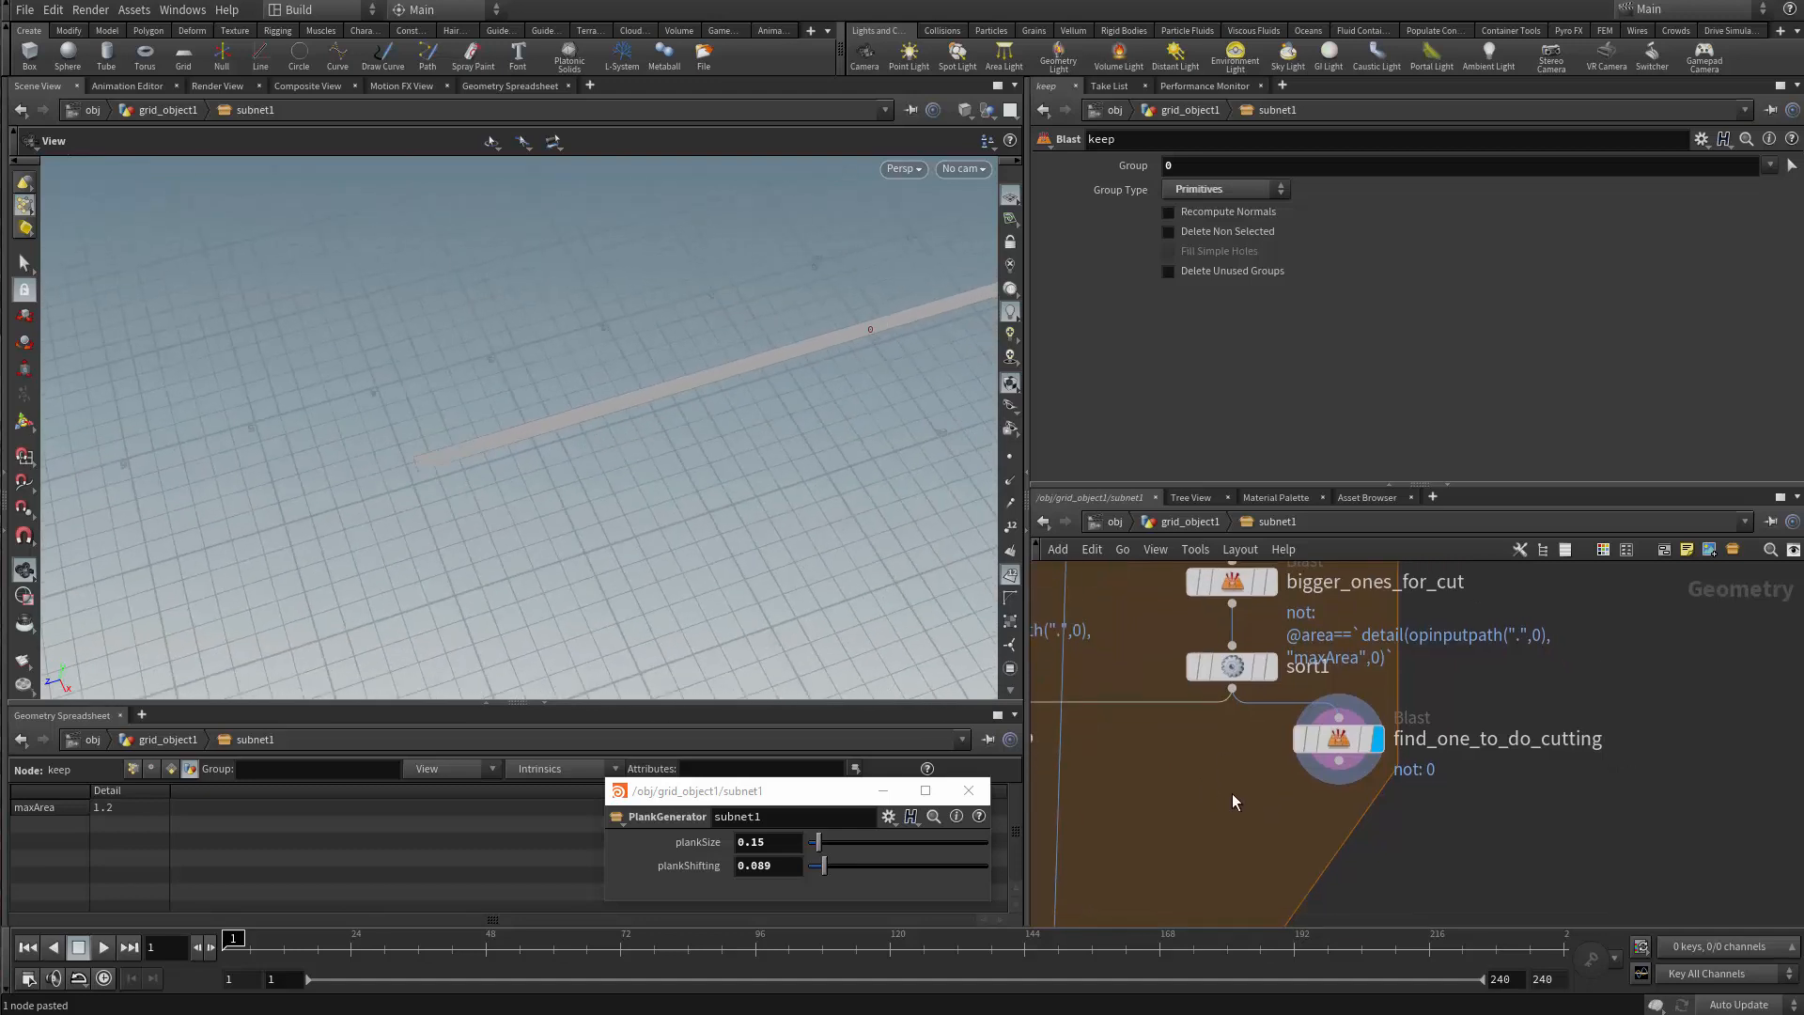
Add an Attribute Wrangle below find_one_to_do_cutting, connected to its output, and display its result
key("Tab")
type("aw")
key("Return")
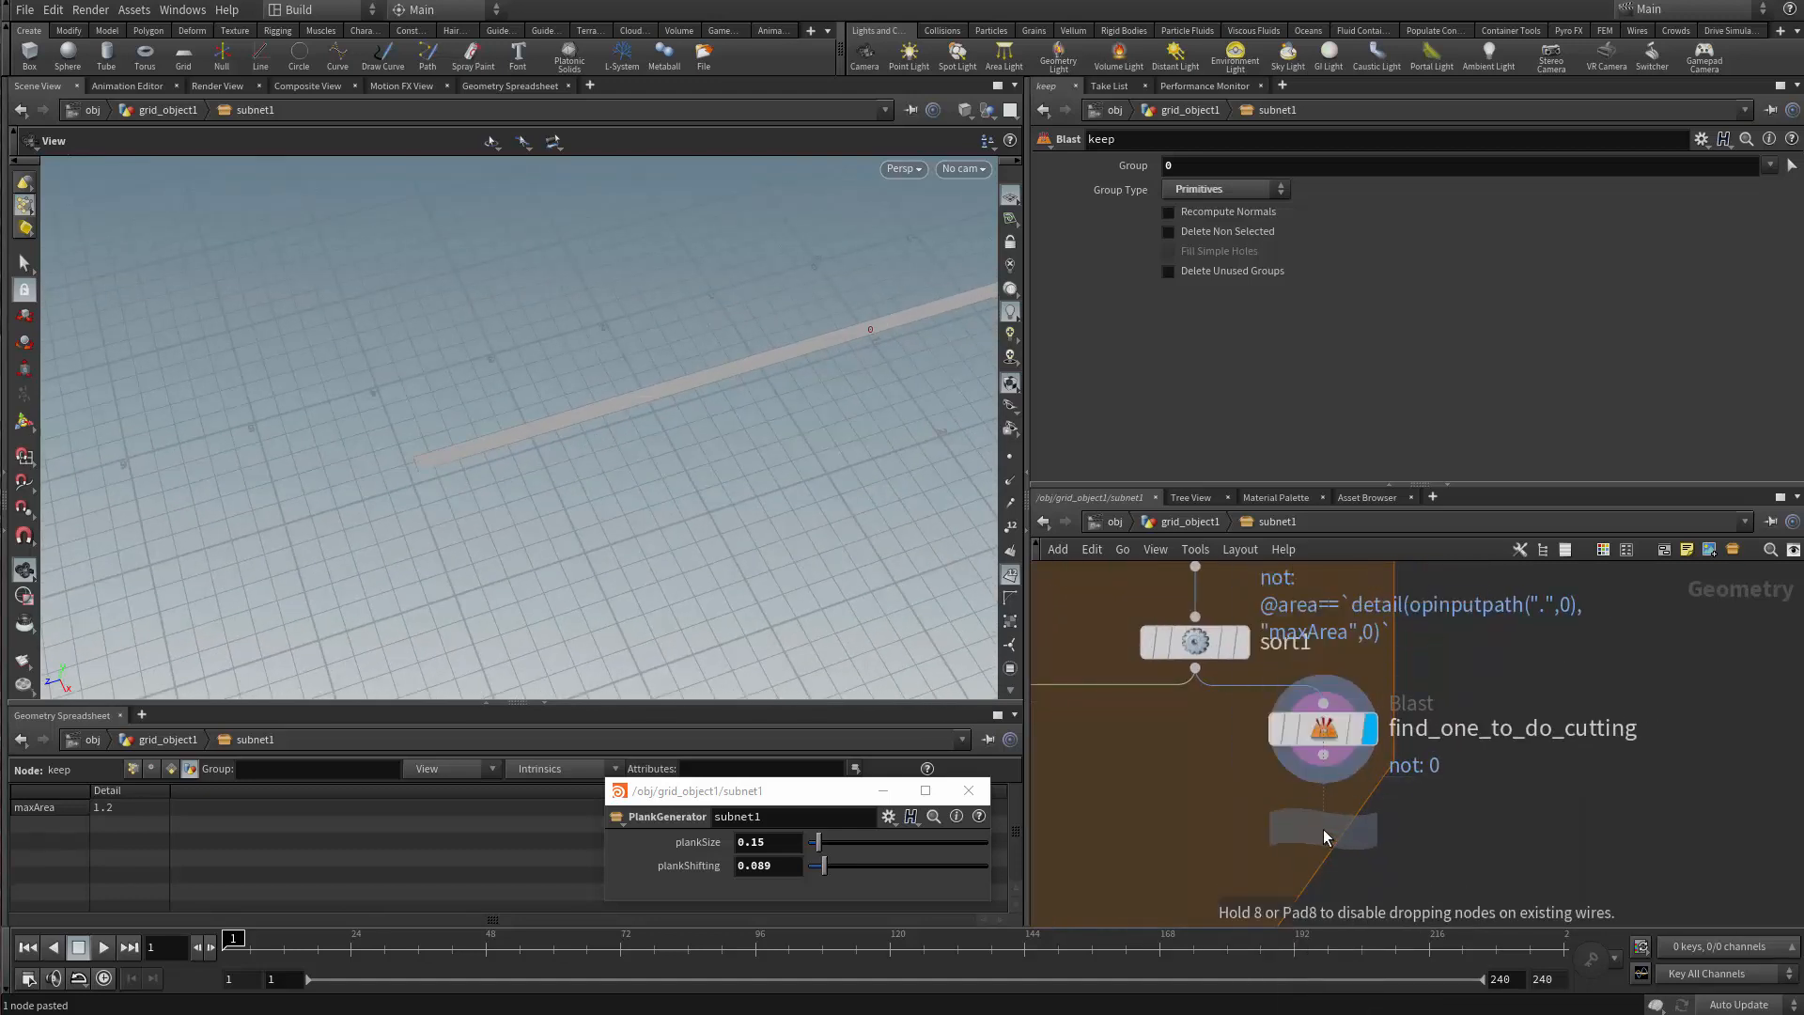
left_click(1325, 829)
left_click_drag(1297, 800, 1323, 849)
left_click(1371, 829)
Rename the new wrangle node calculate_cutting_info and move it slightly farther below find_one_to_do_cutting
double_click(1586, 837)
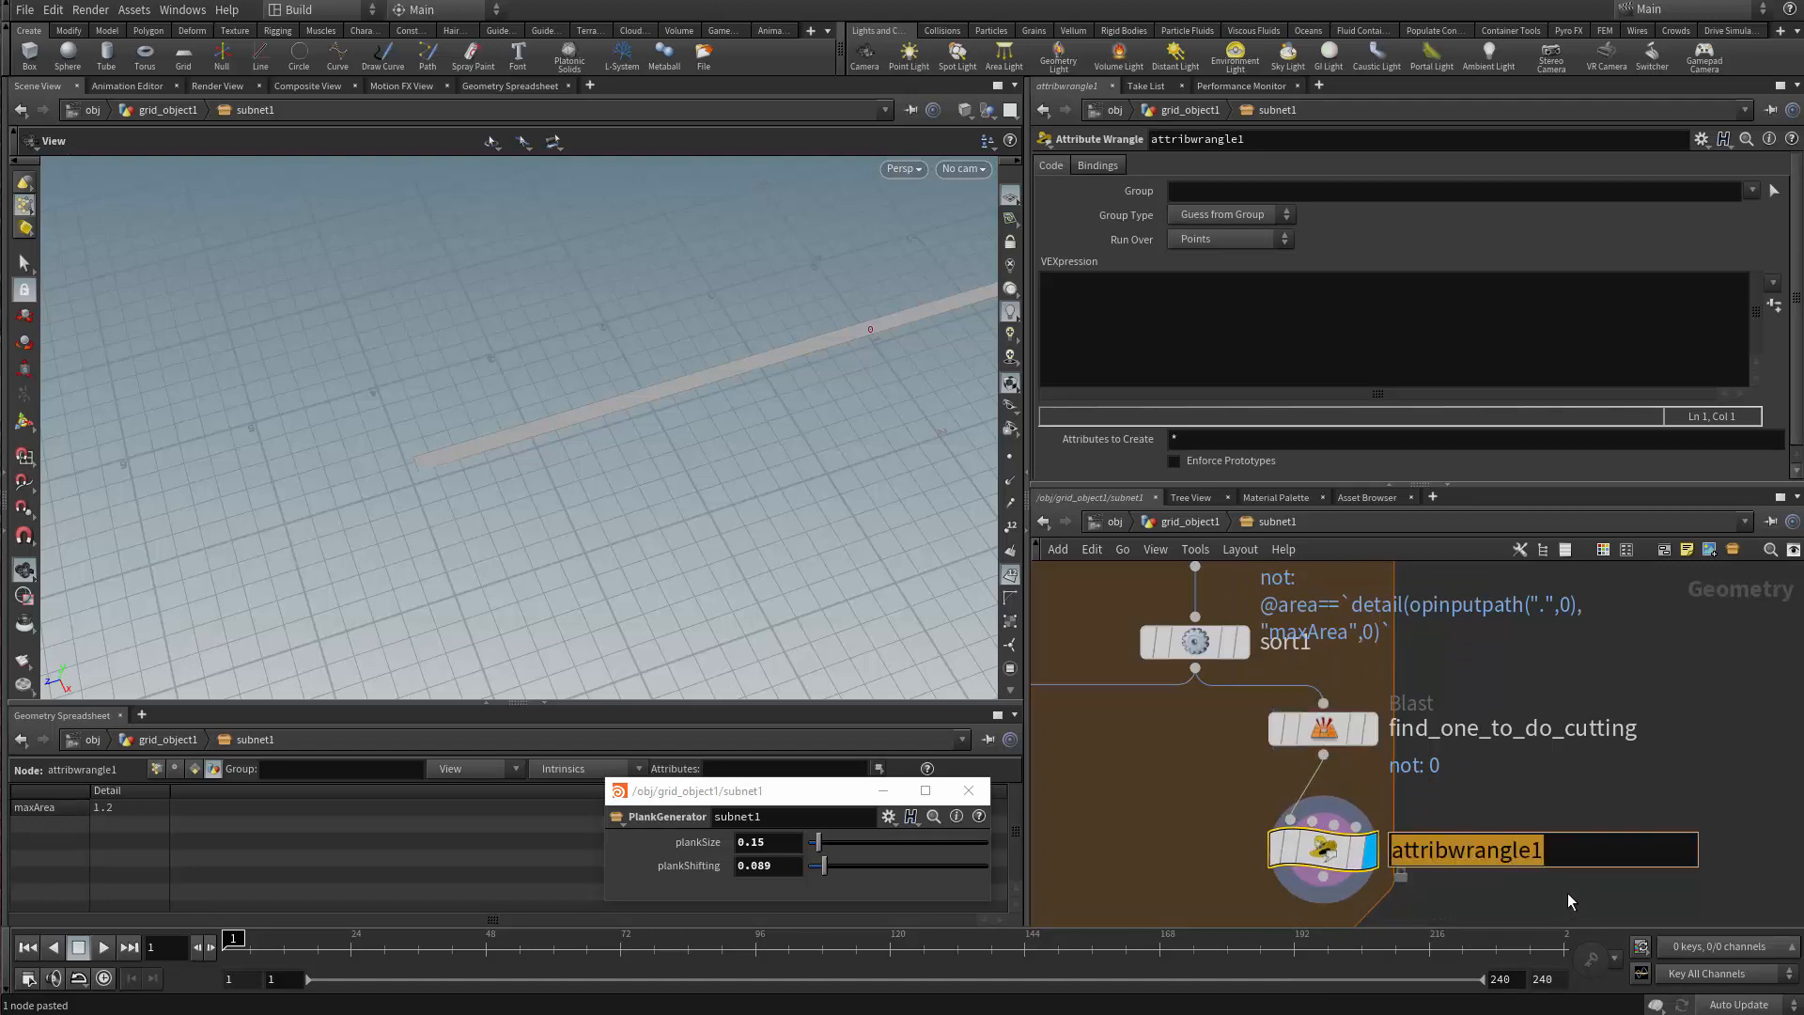
type("getting_cutt")
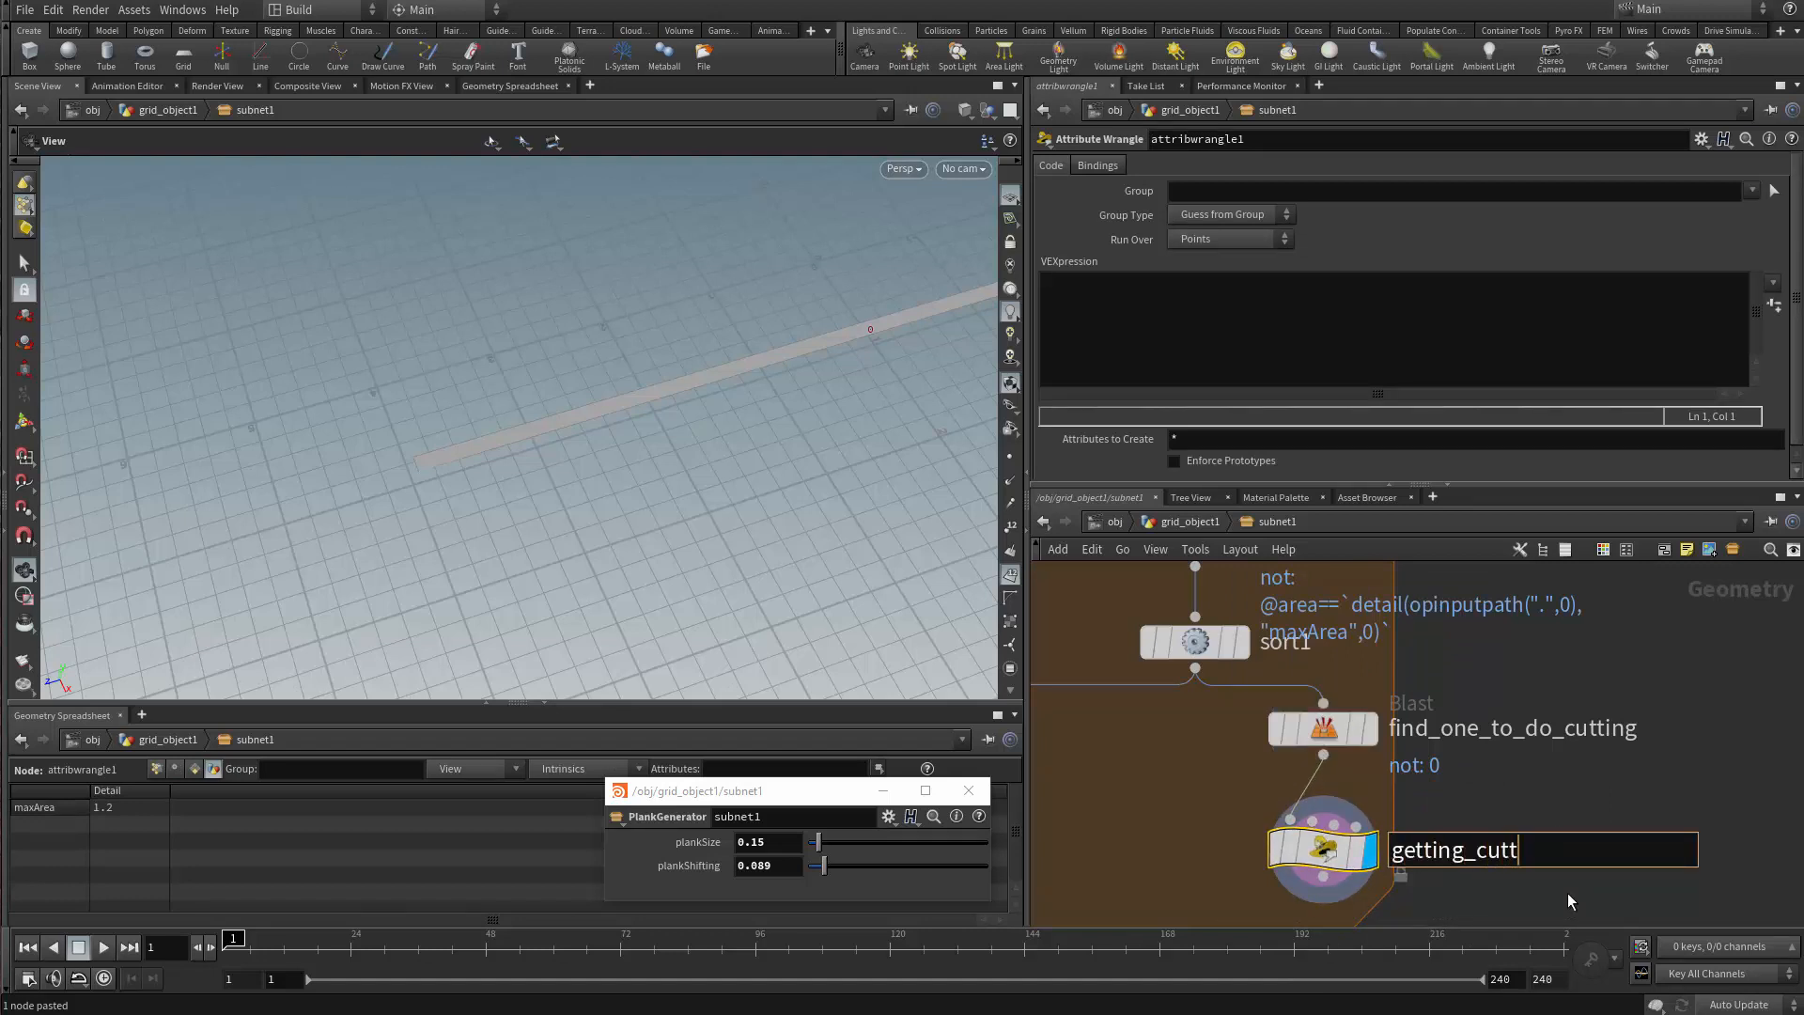
type("ing_info")
key("Return")
double_click(1461, 850)
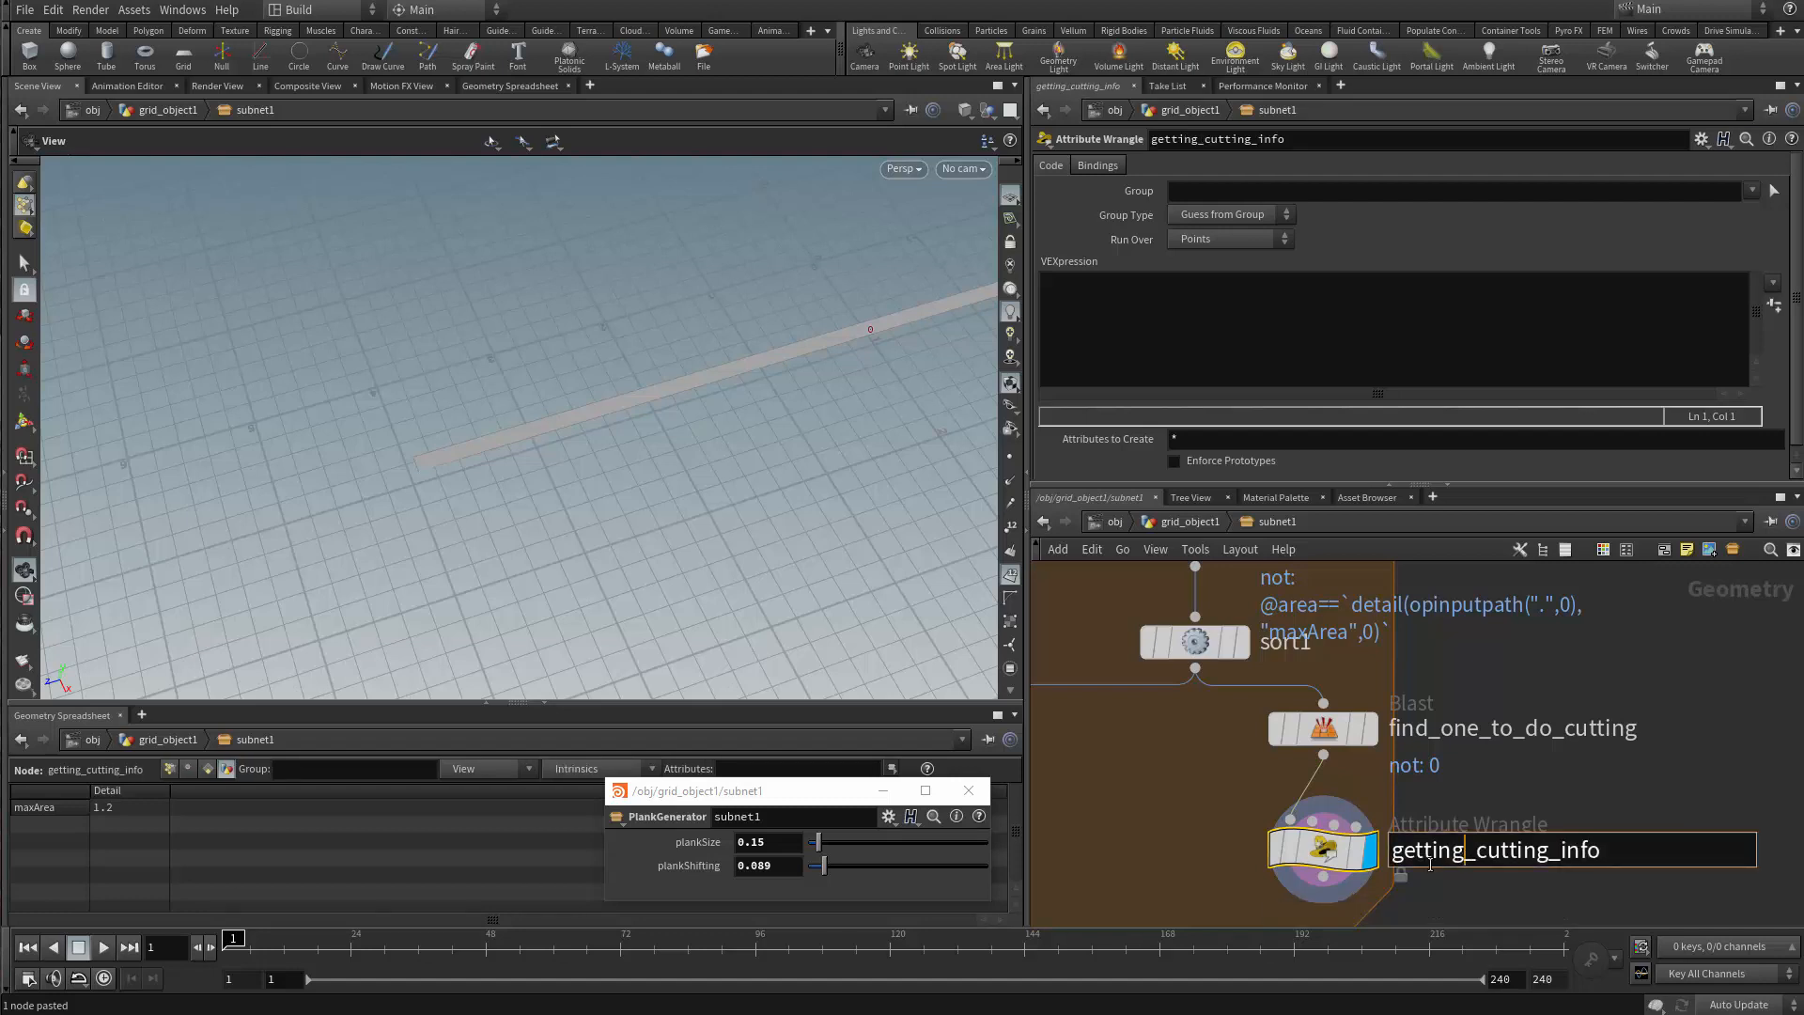
key("shift+Home")
type("cacula")
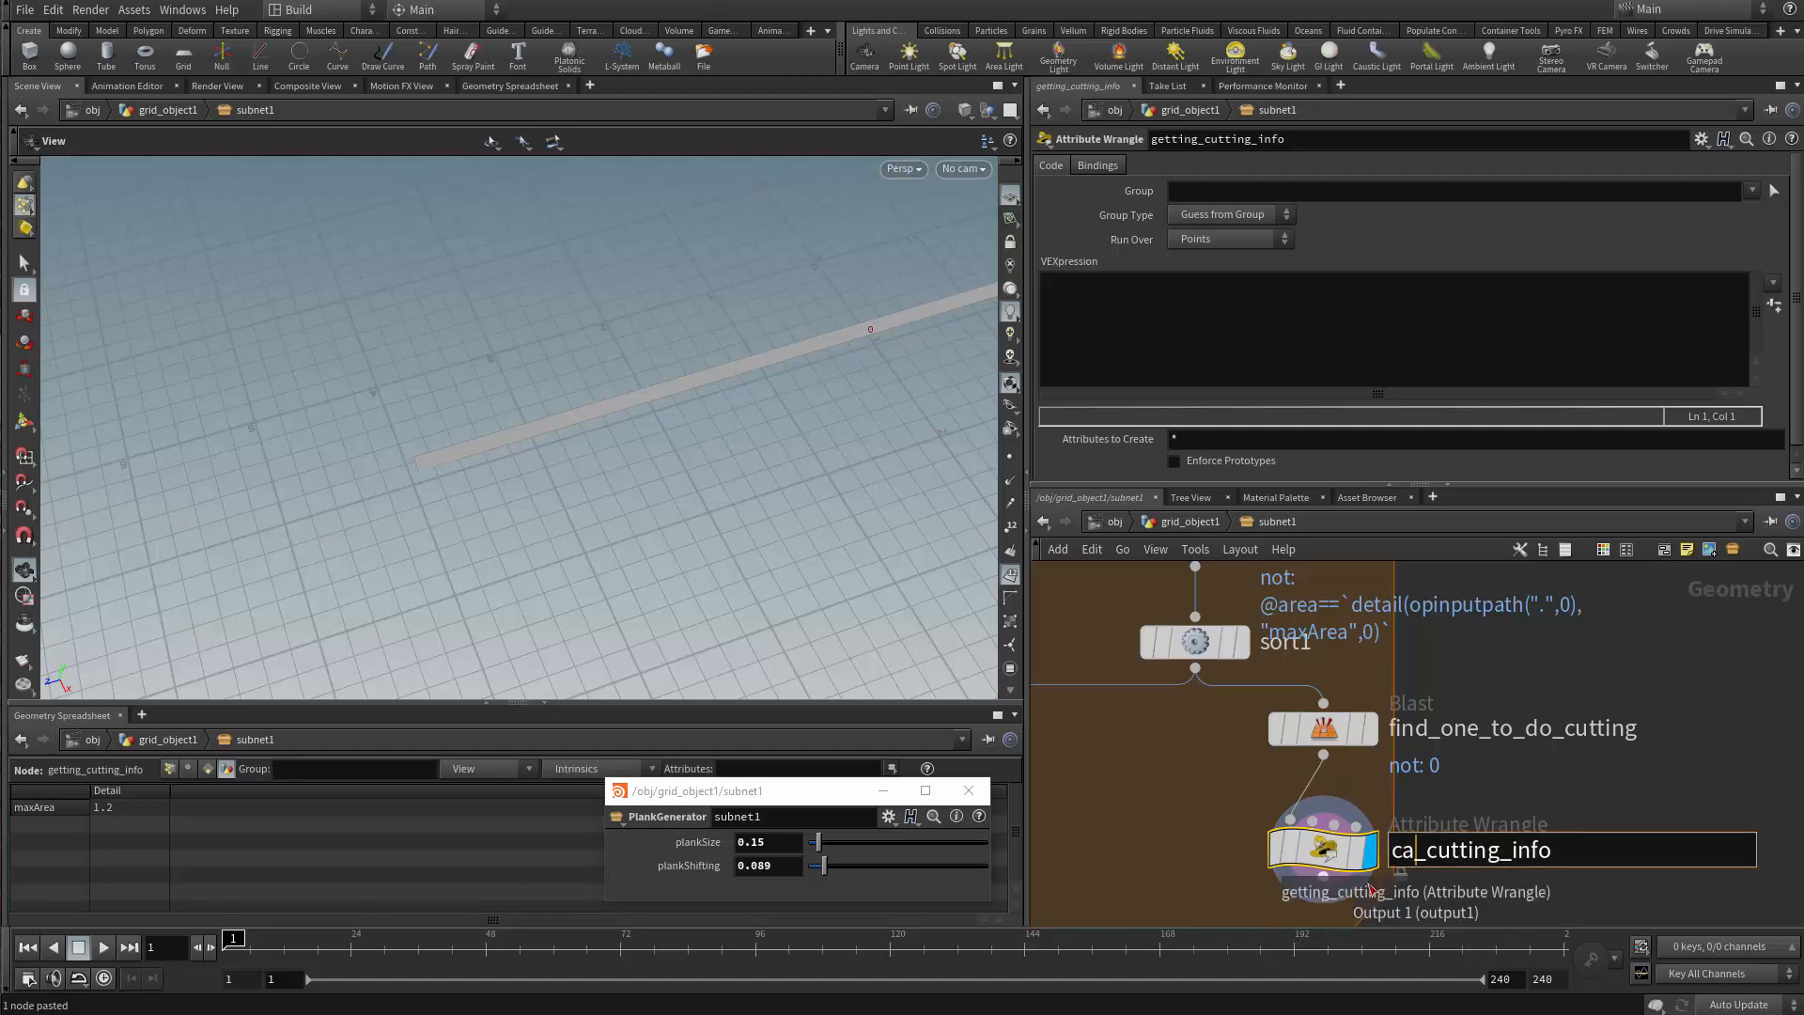
type("te")
key("Return")
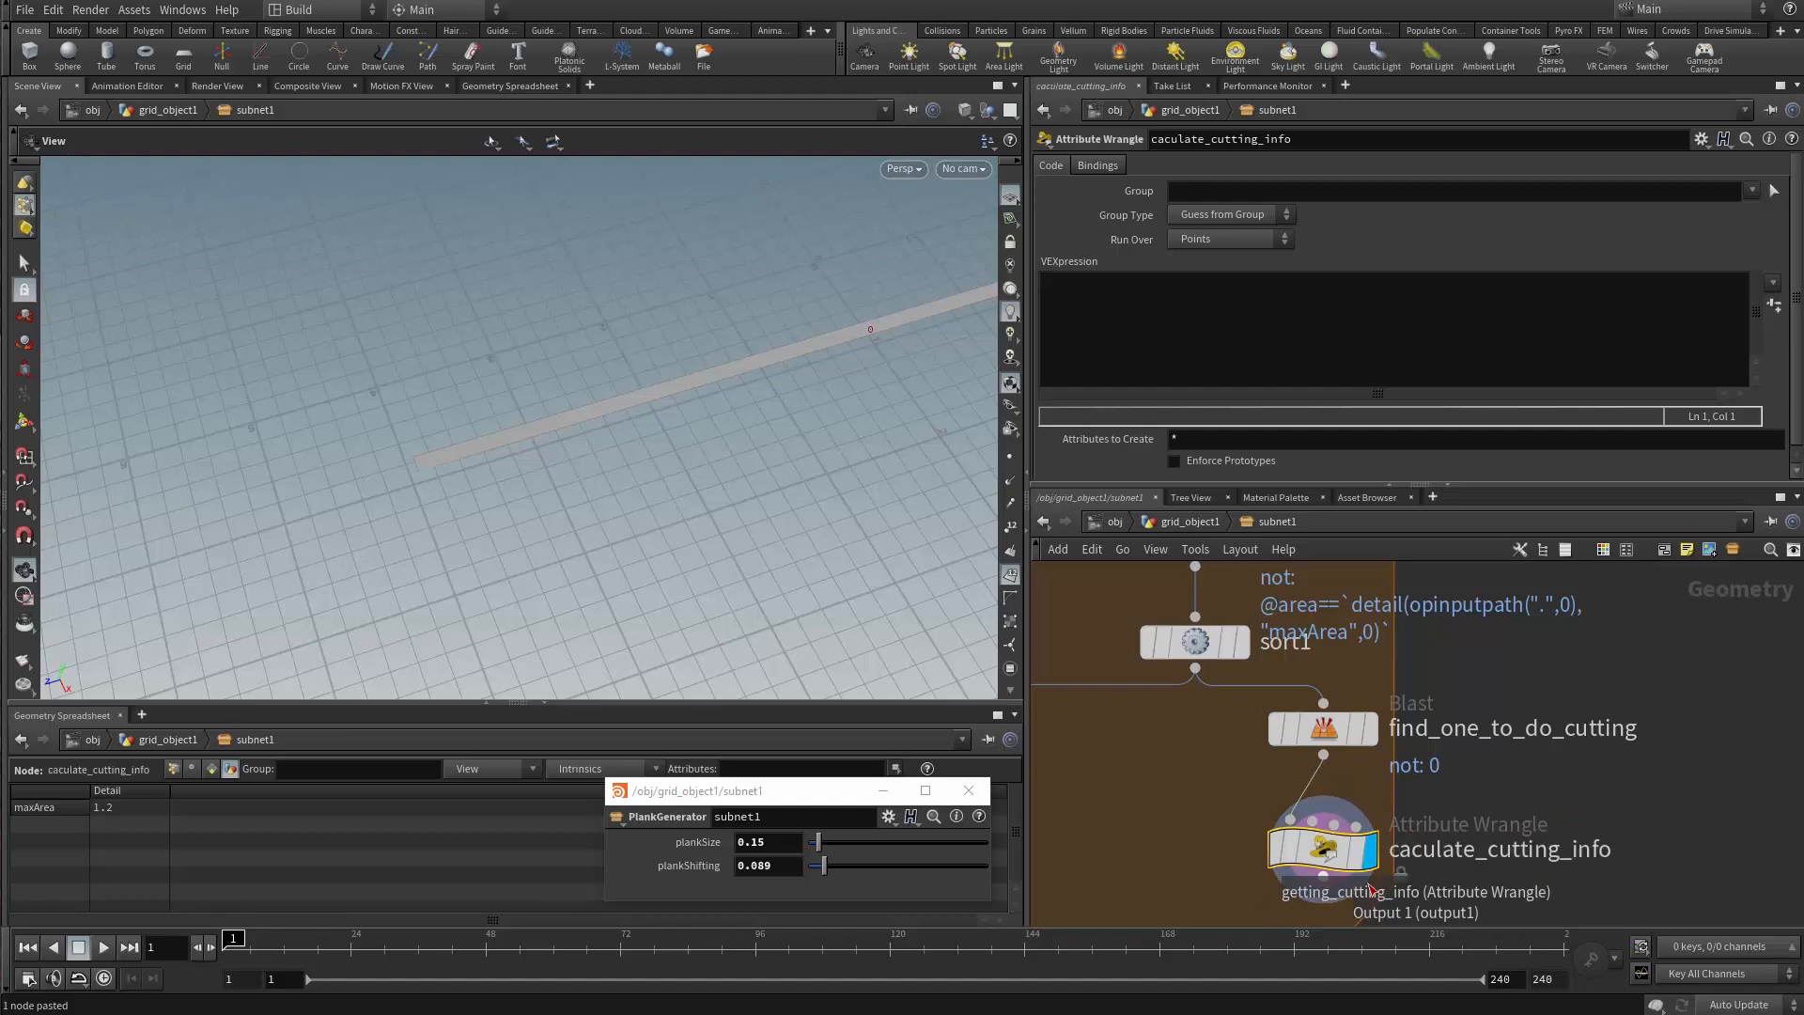
left_click(1415, 849)
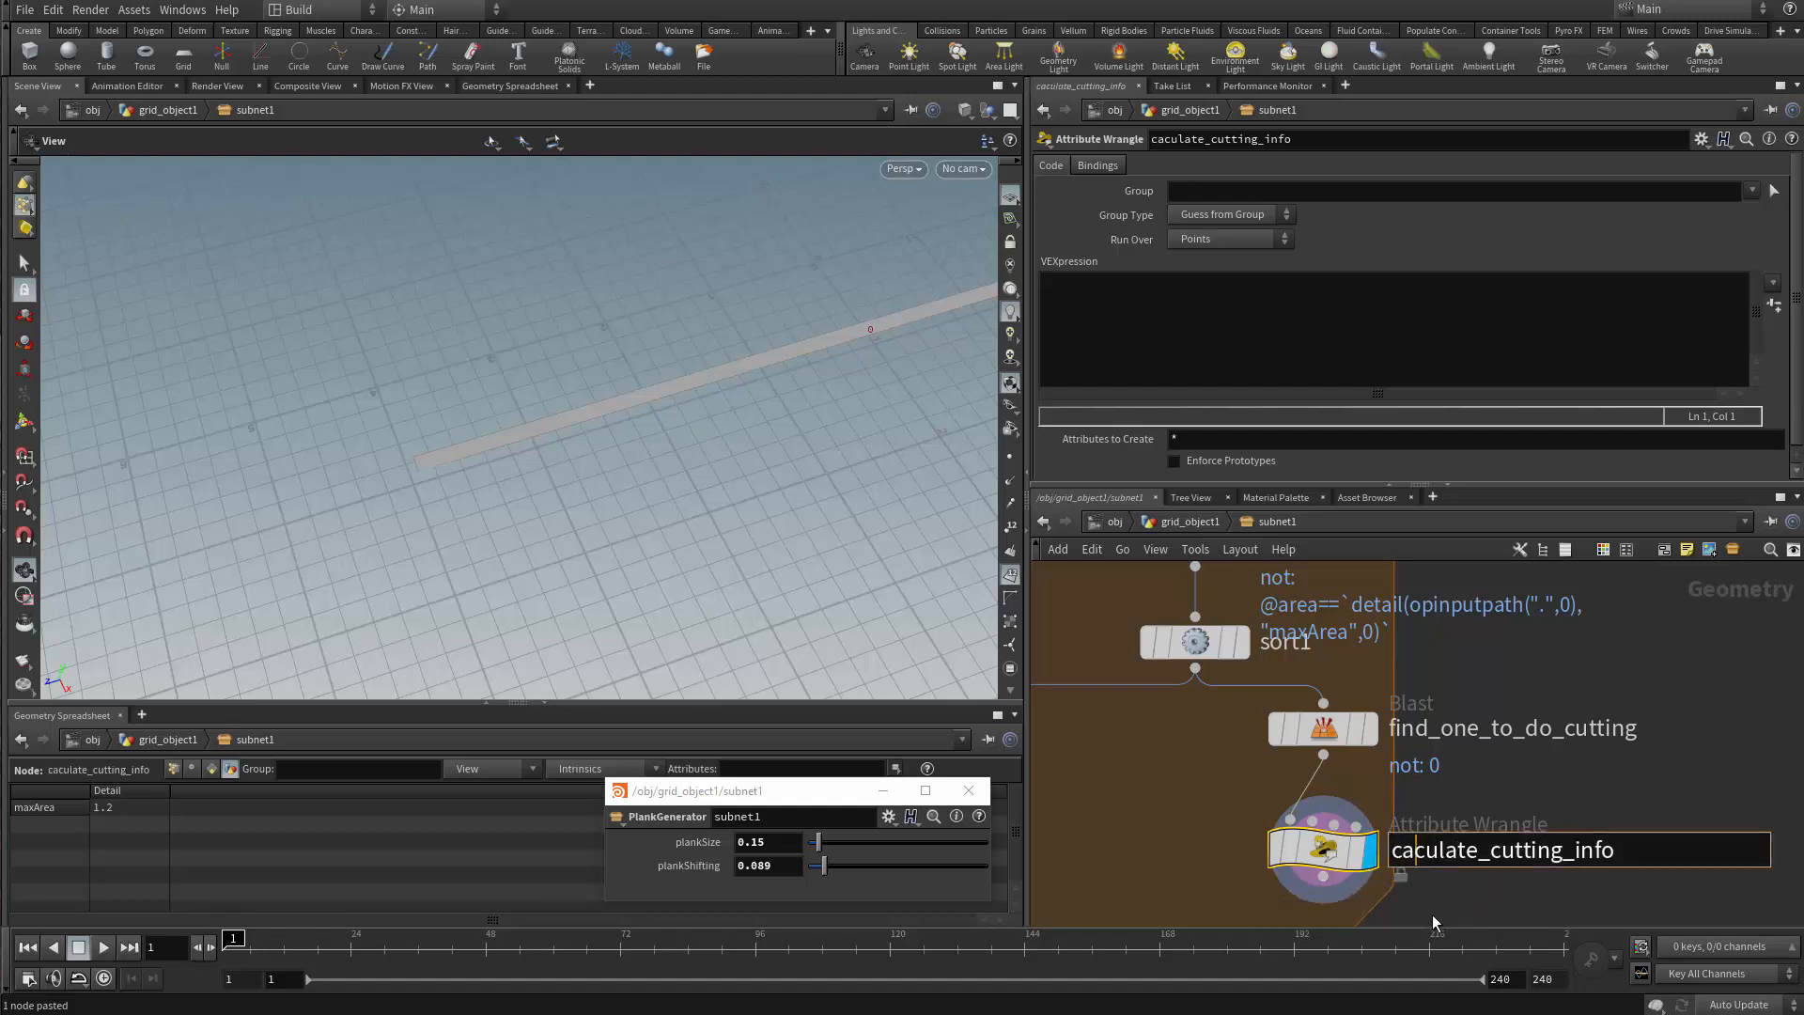
type("l")
key("Return")
middle_click_drag(1543, 787, 1562, 751)
scroll(1503, 738, "down", 1)
scroll(1372, 799, "up", 1)
left_click_drag(1369, 804, 1369, 819)
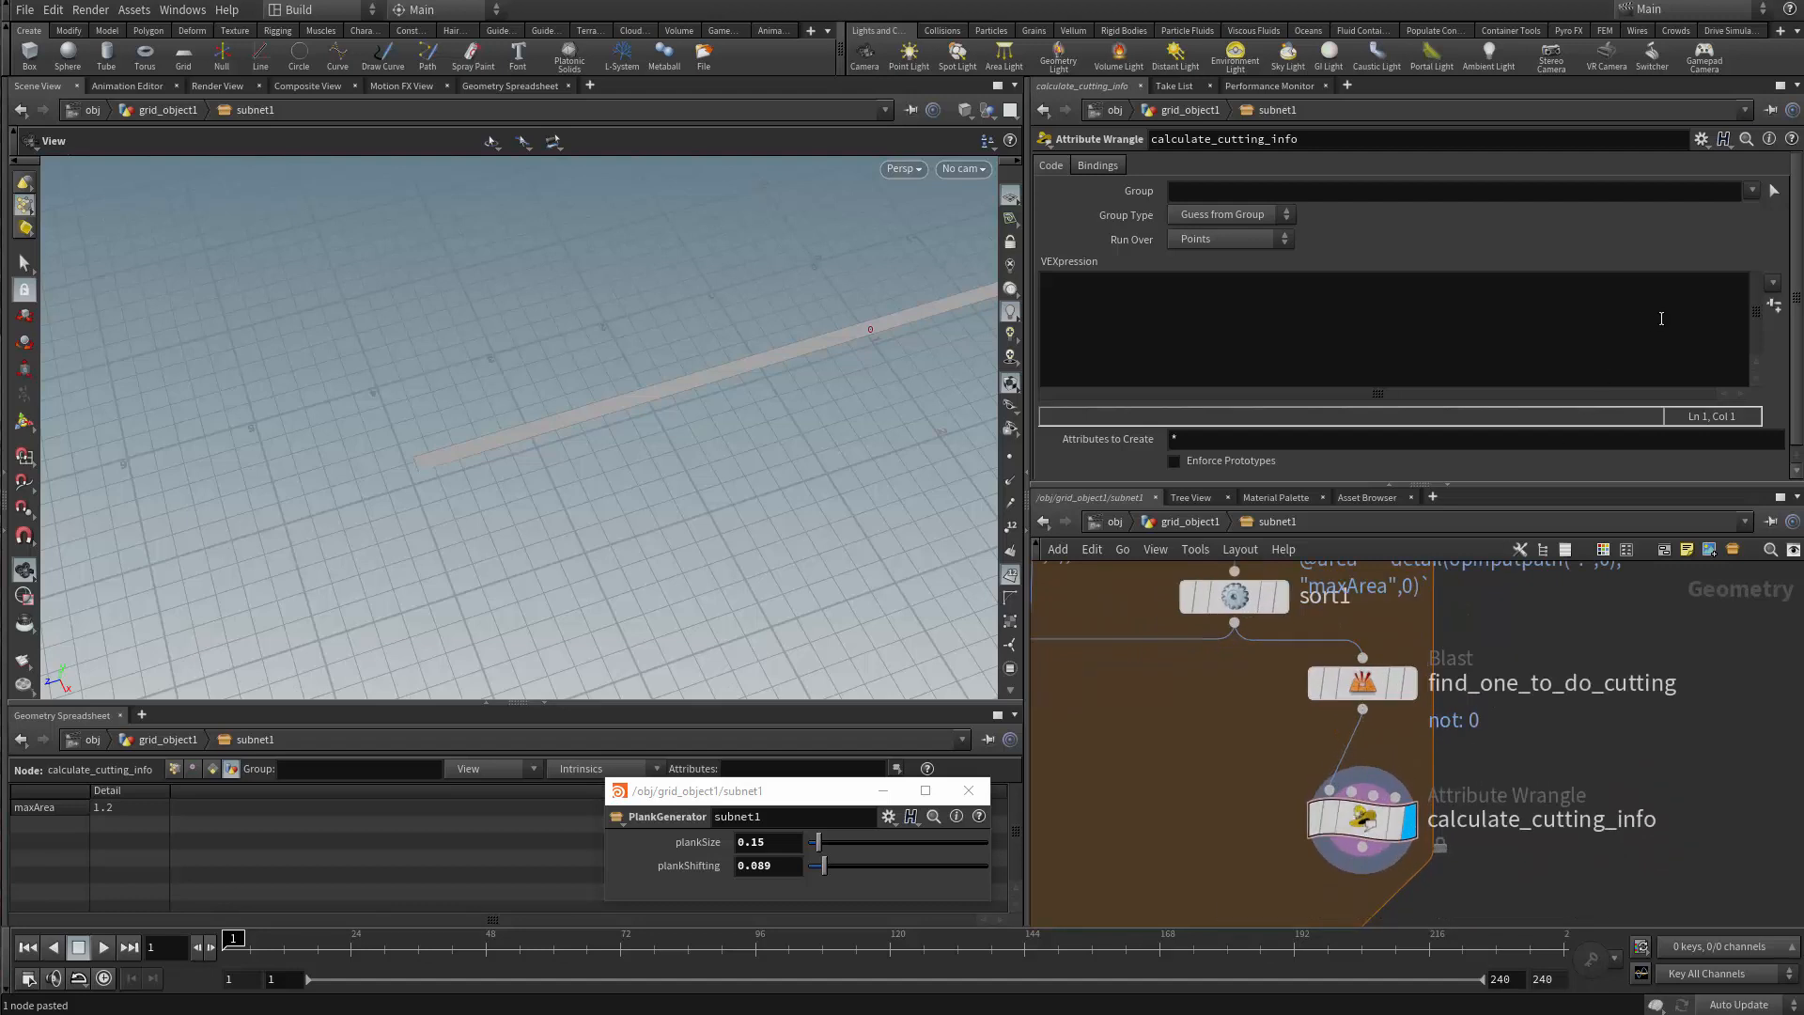
Write float minPlankLength = ch("minPlankLength"); in the wrangle's code and generate the parameter for that channel
left_click(1456, 304)
type("float ")
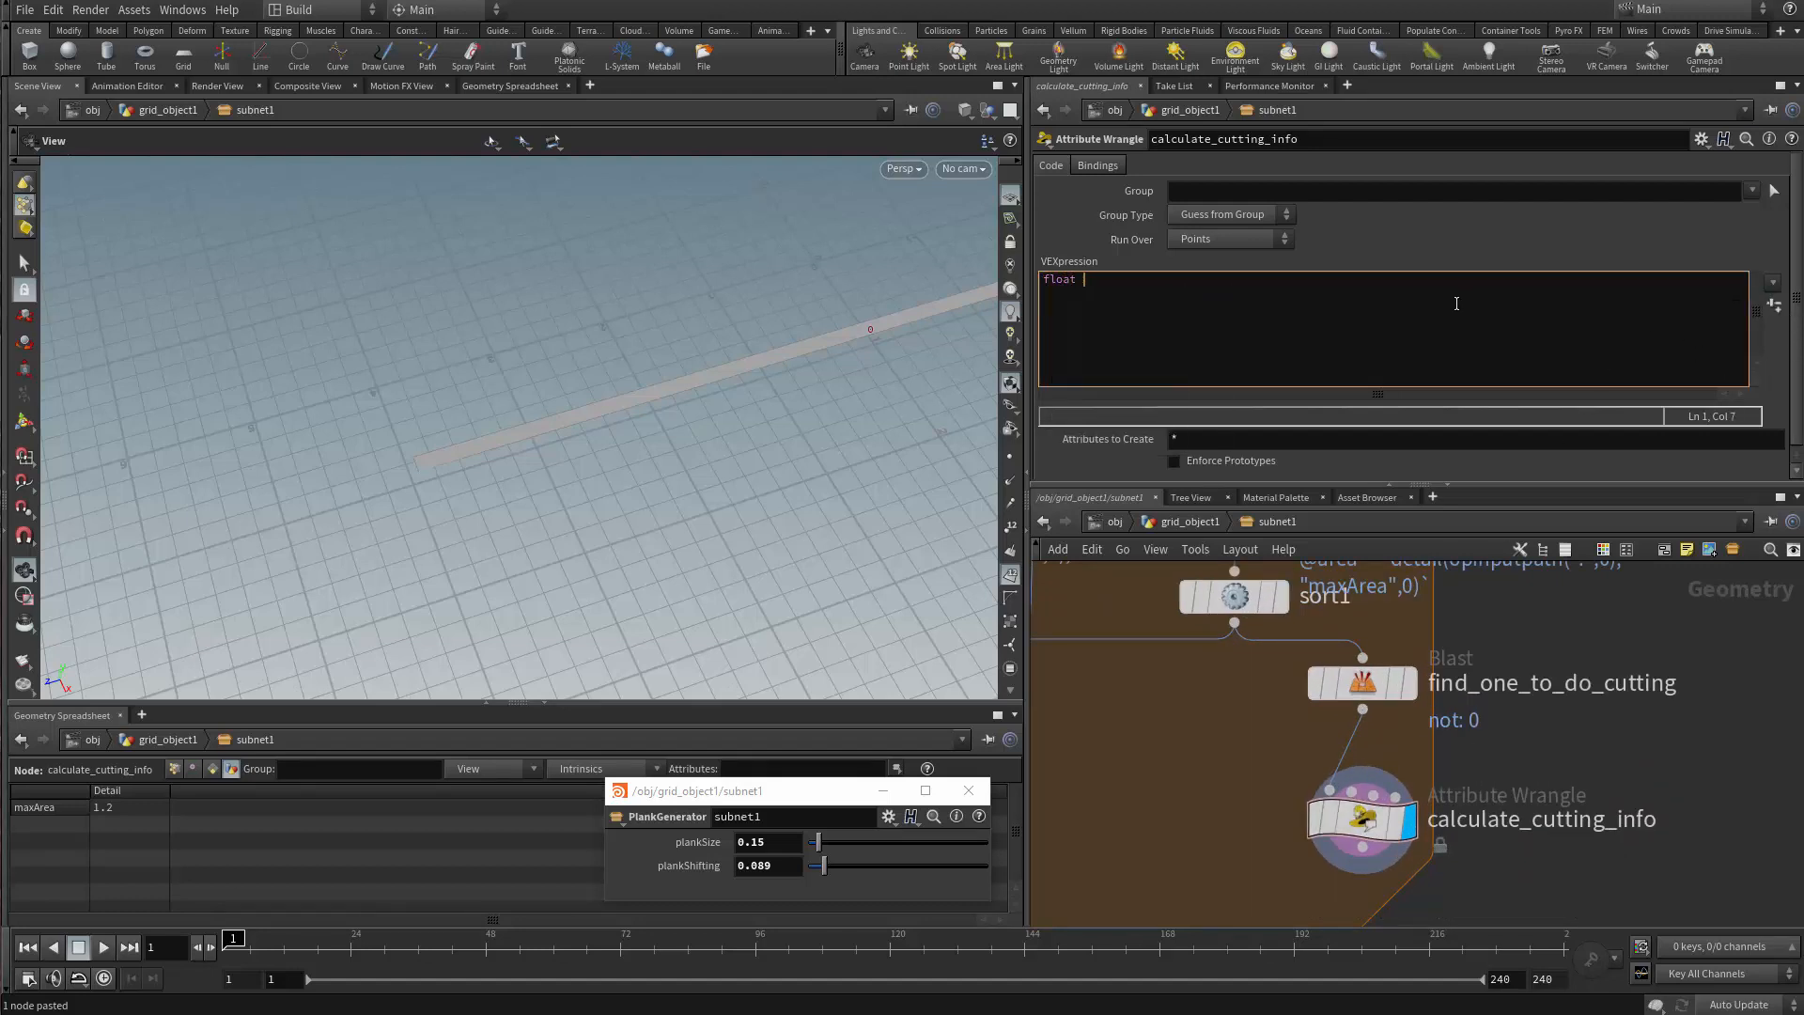
type("minPl")
type("ankLength = ch")
type("(")
type("\"minPlankLength\");")
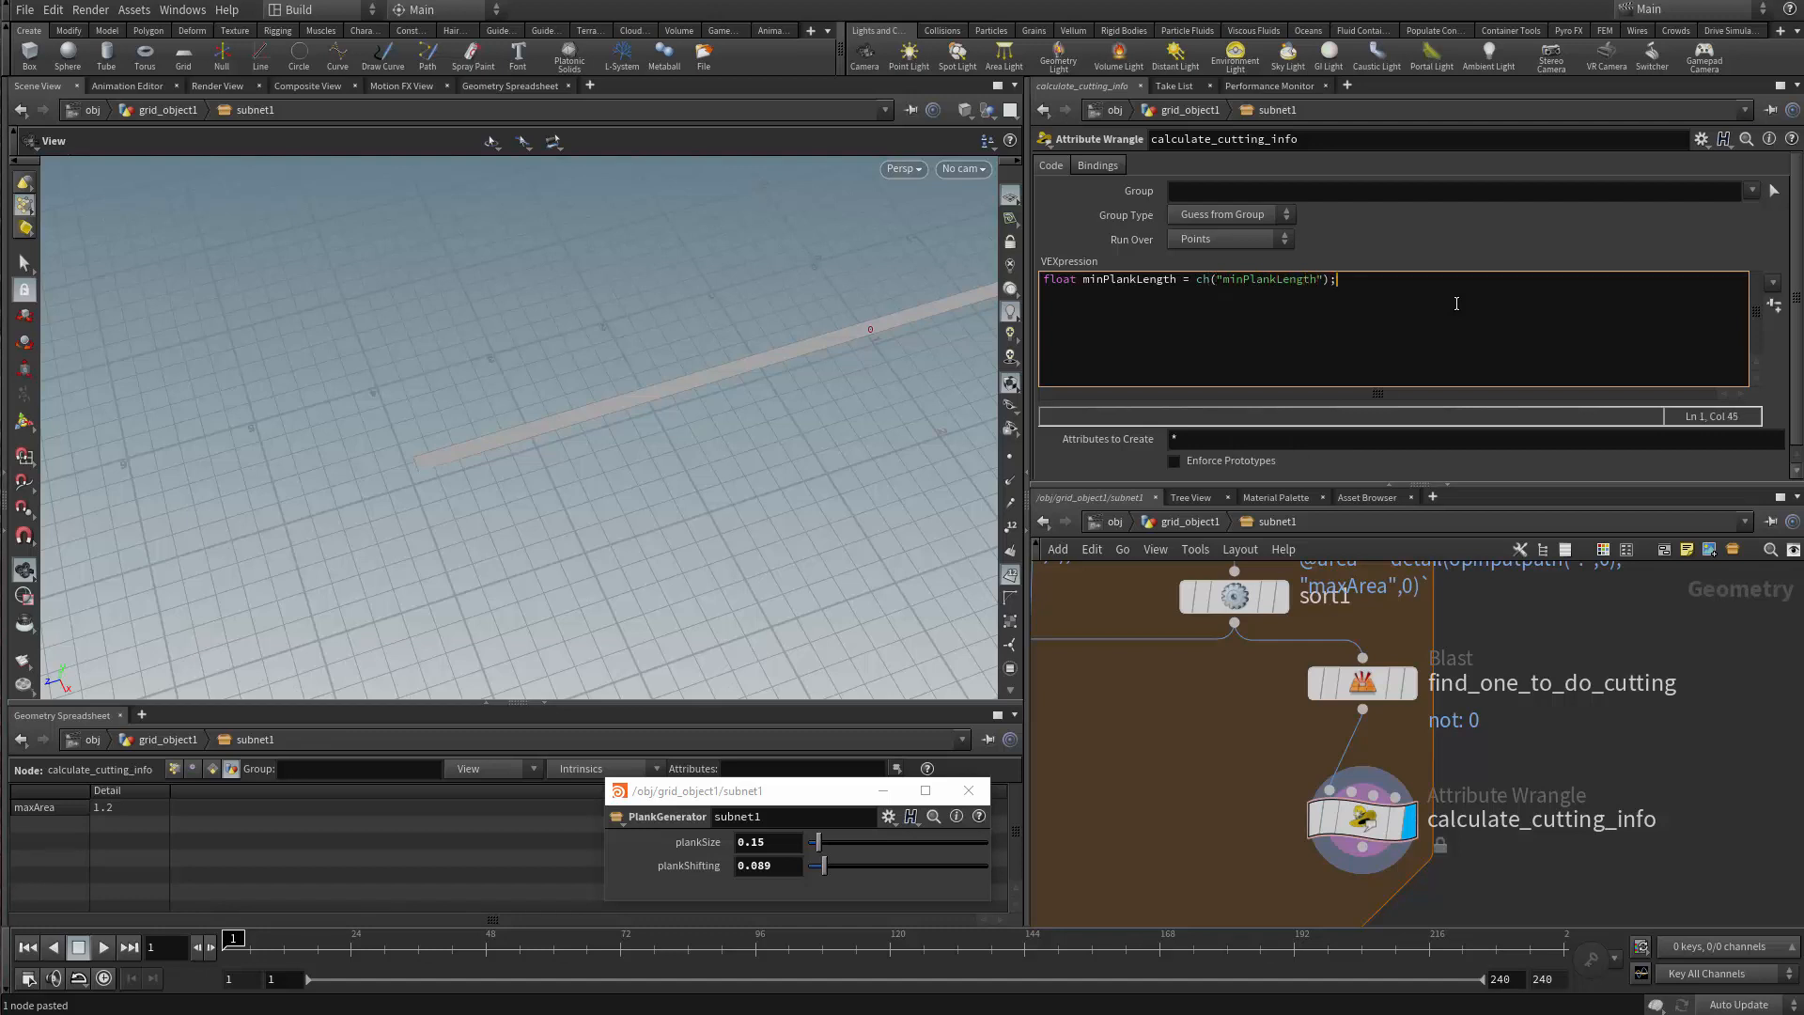
key("ctrl+a")
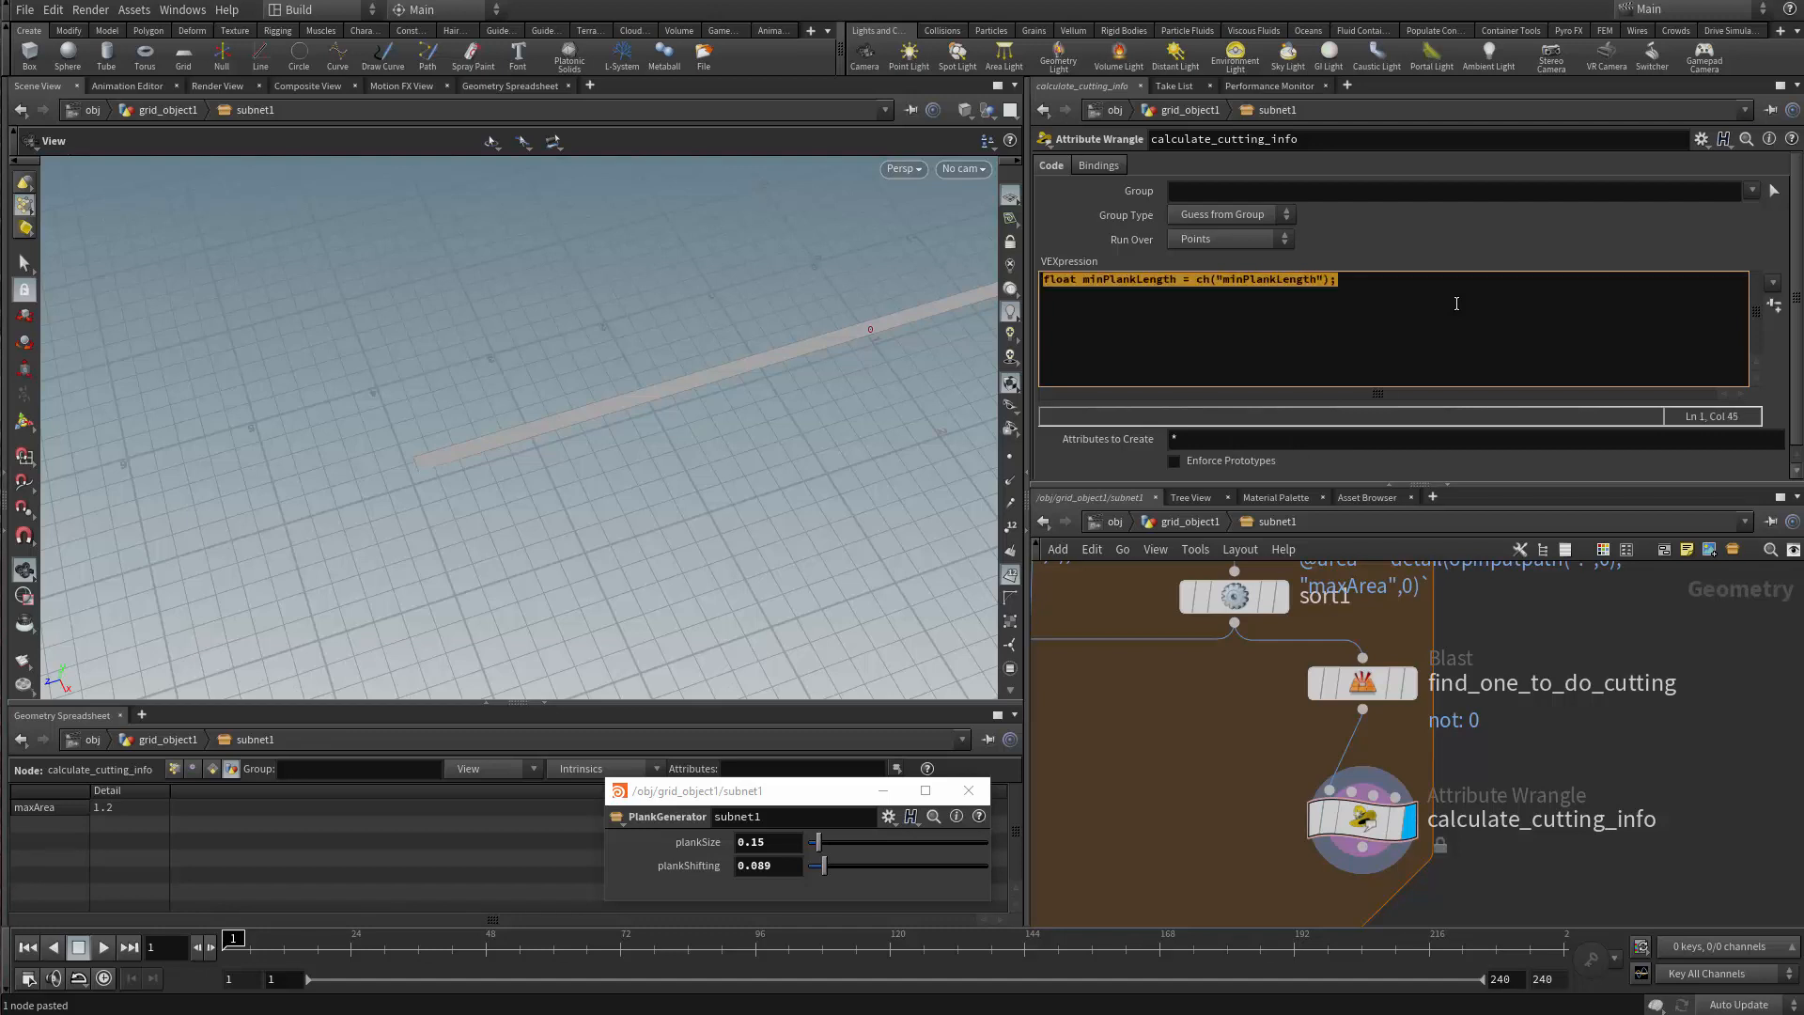
left_click(1773, 304)
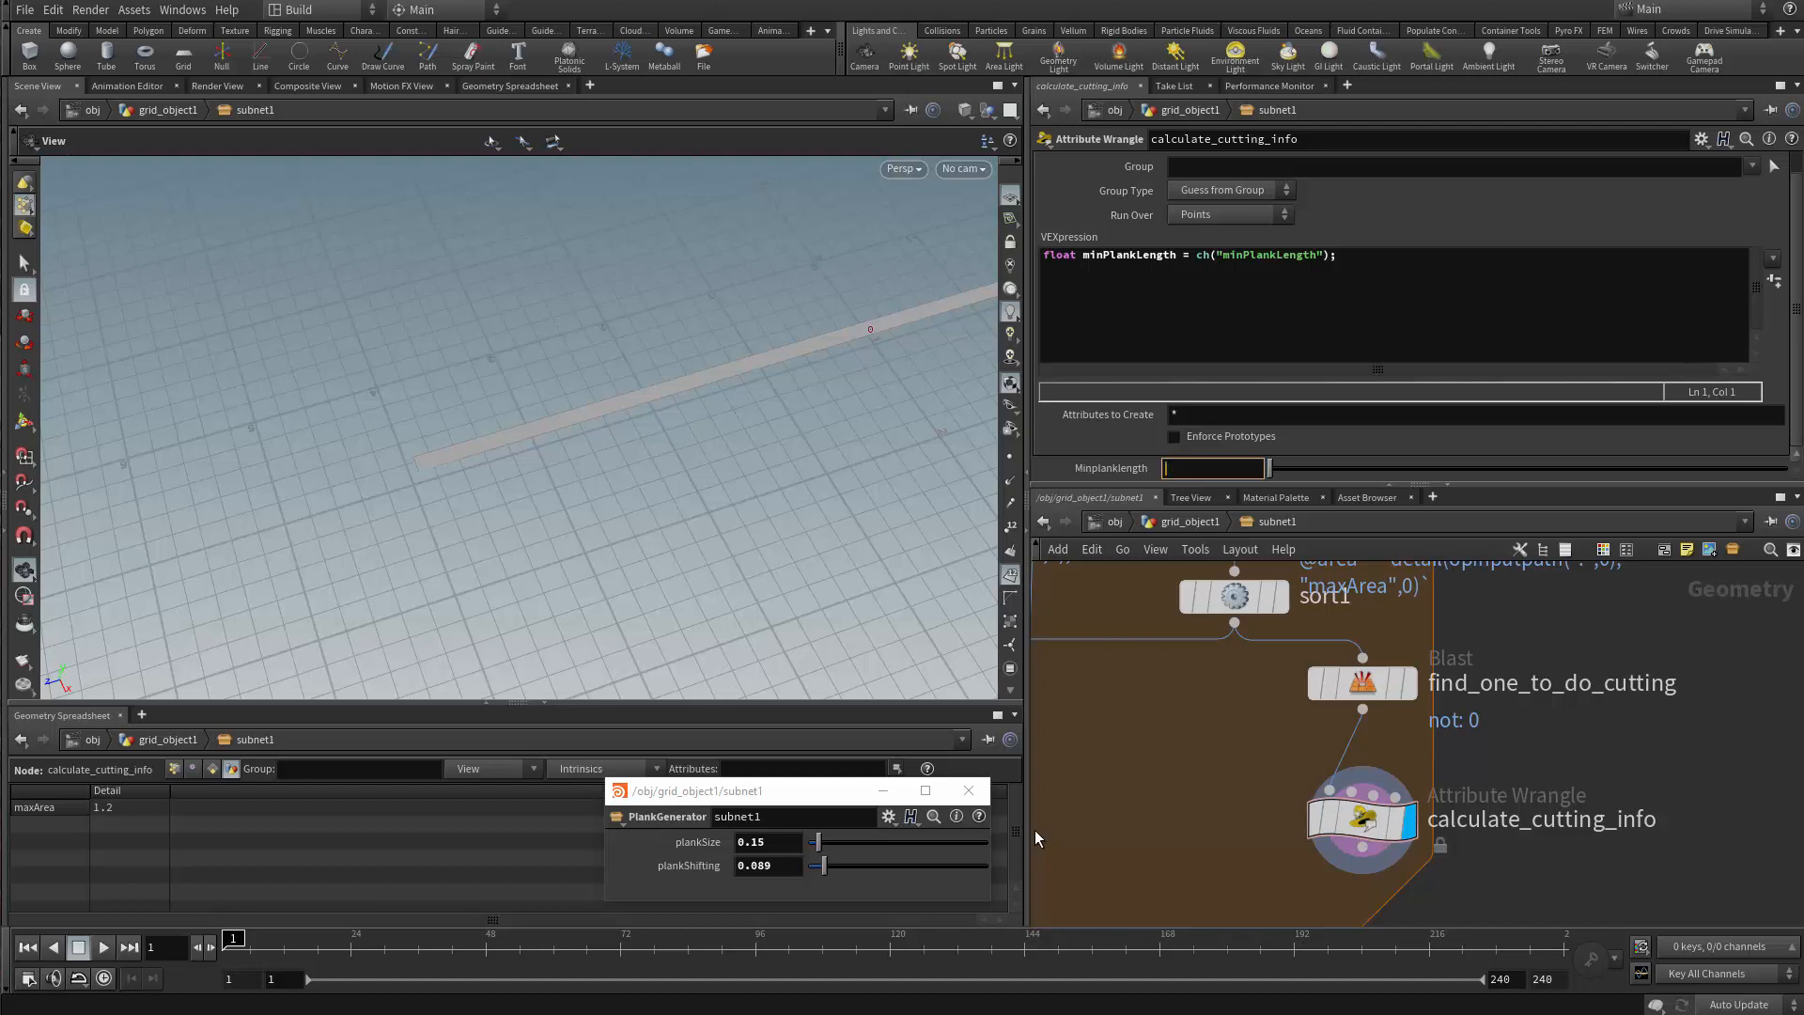
Set the wrangle's Minplanklength parameter to 5
left_click_drag(632, 576, 723, 429)
middle_click_drag(723, 428, 475, 483)
left_click_drag(818, 289, 814, 306)
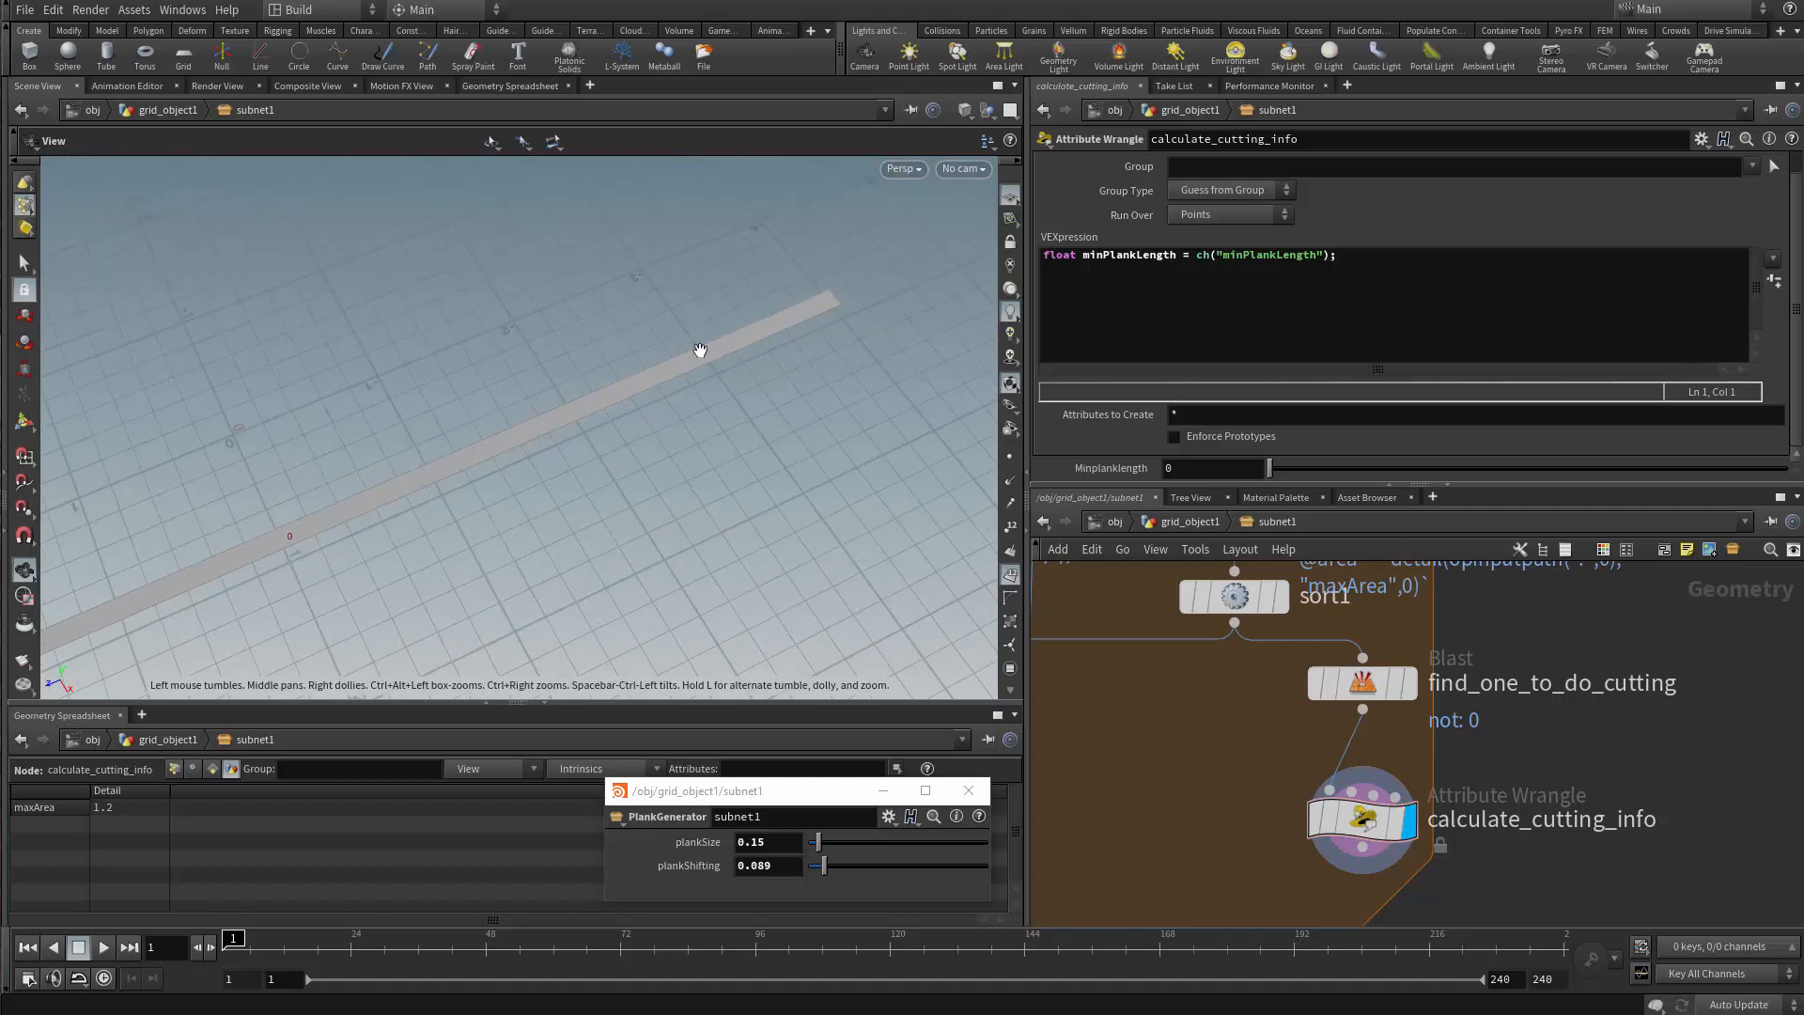
left_click(1171, 468)
type("5")
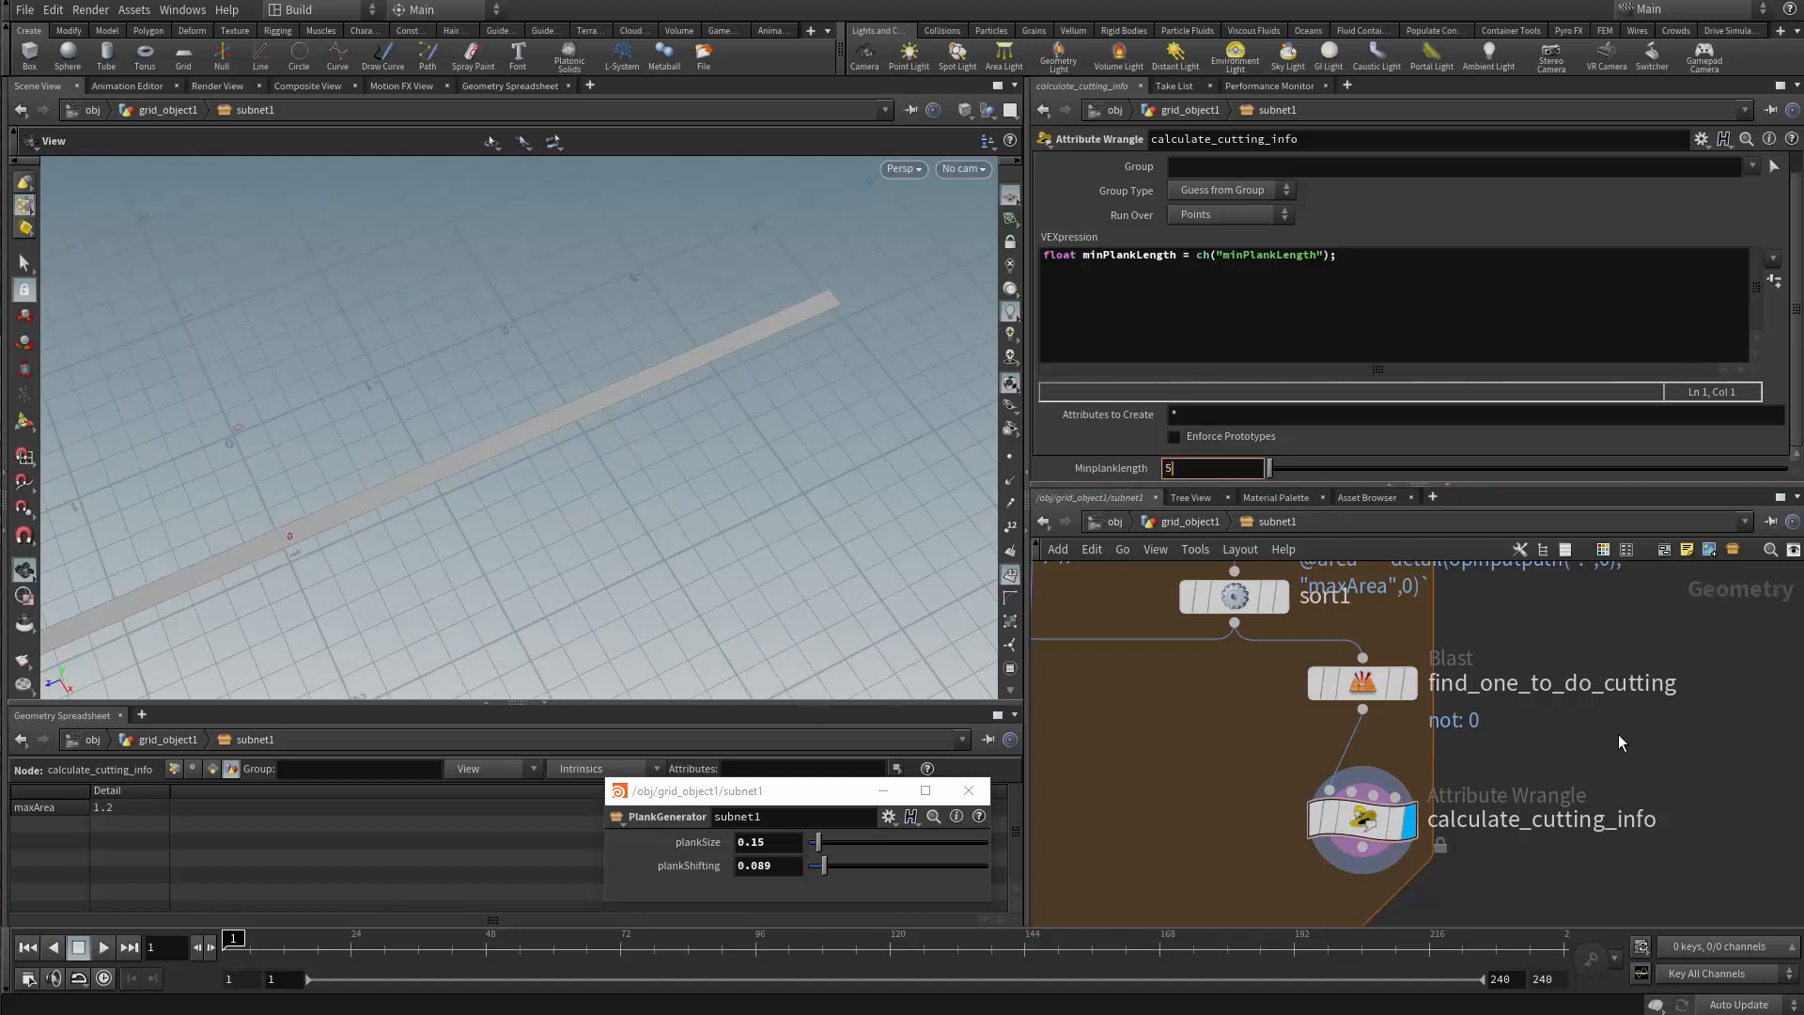
key("Return")
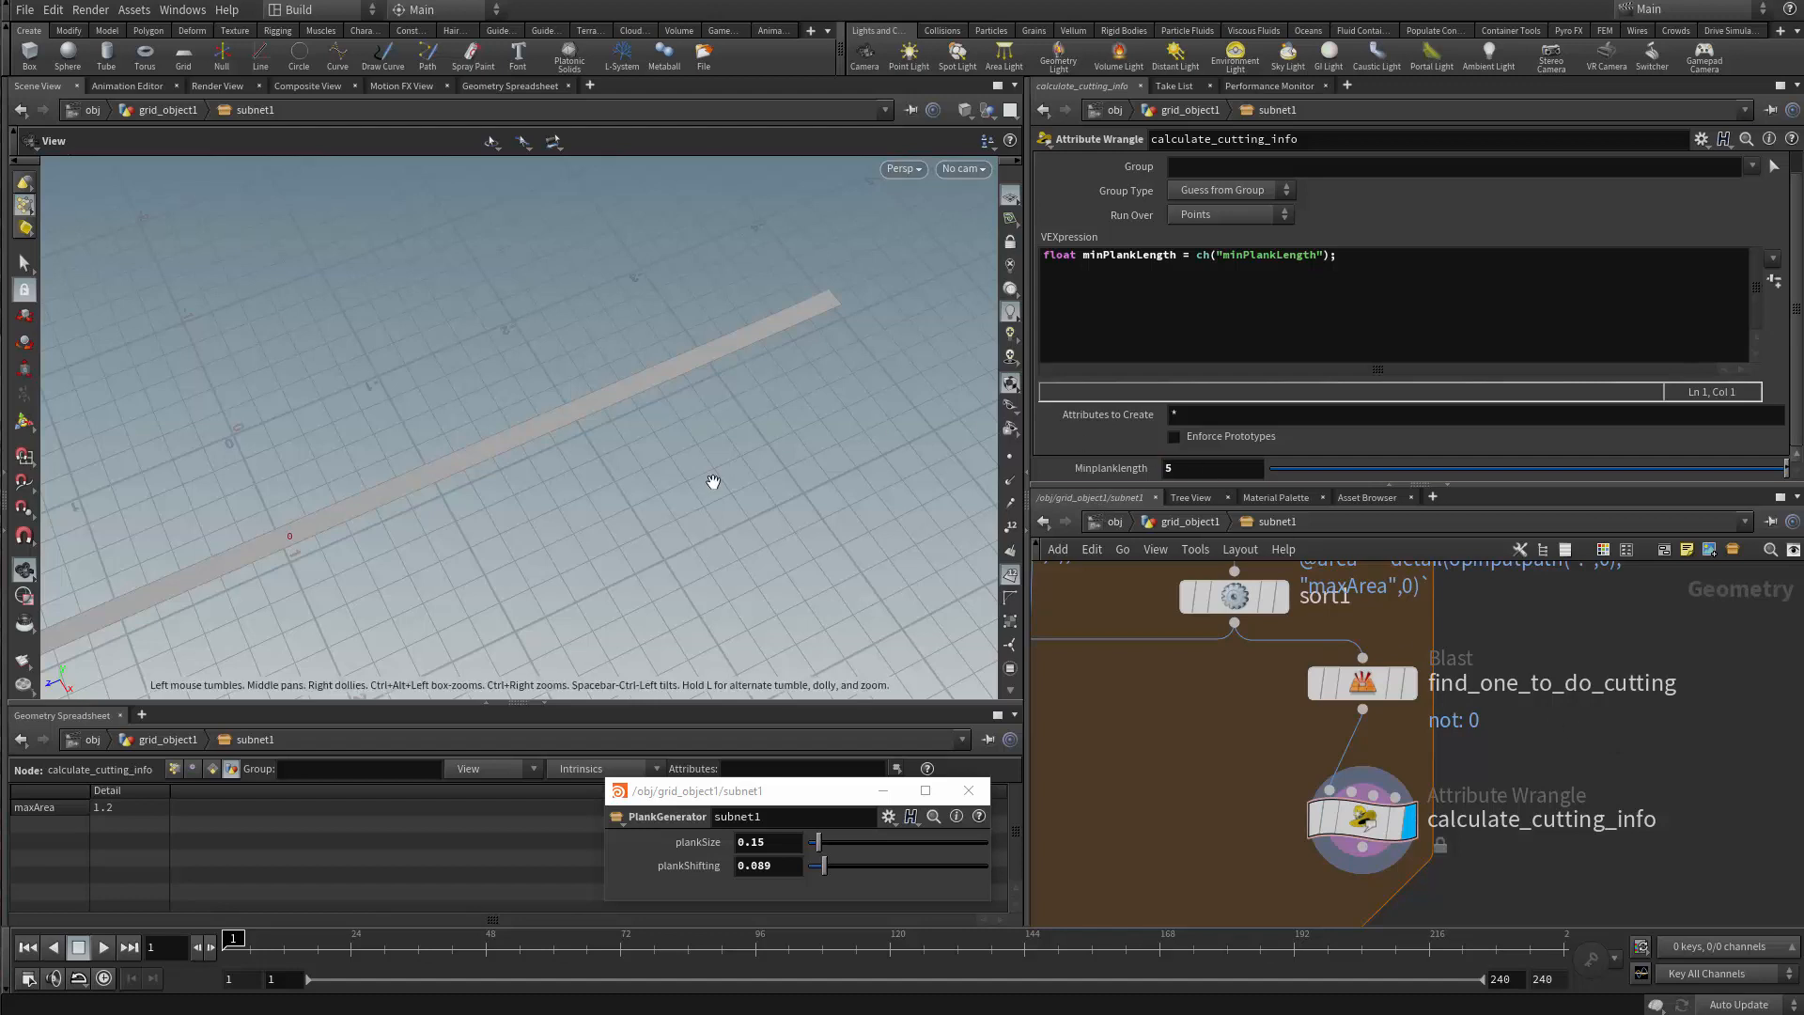
Set the wrangle's Minplanklength parameter to 4 and view the whole plank
left_click_drag(764, 471, 639, 432)
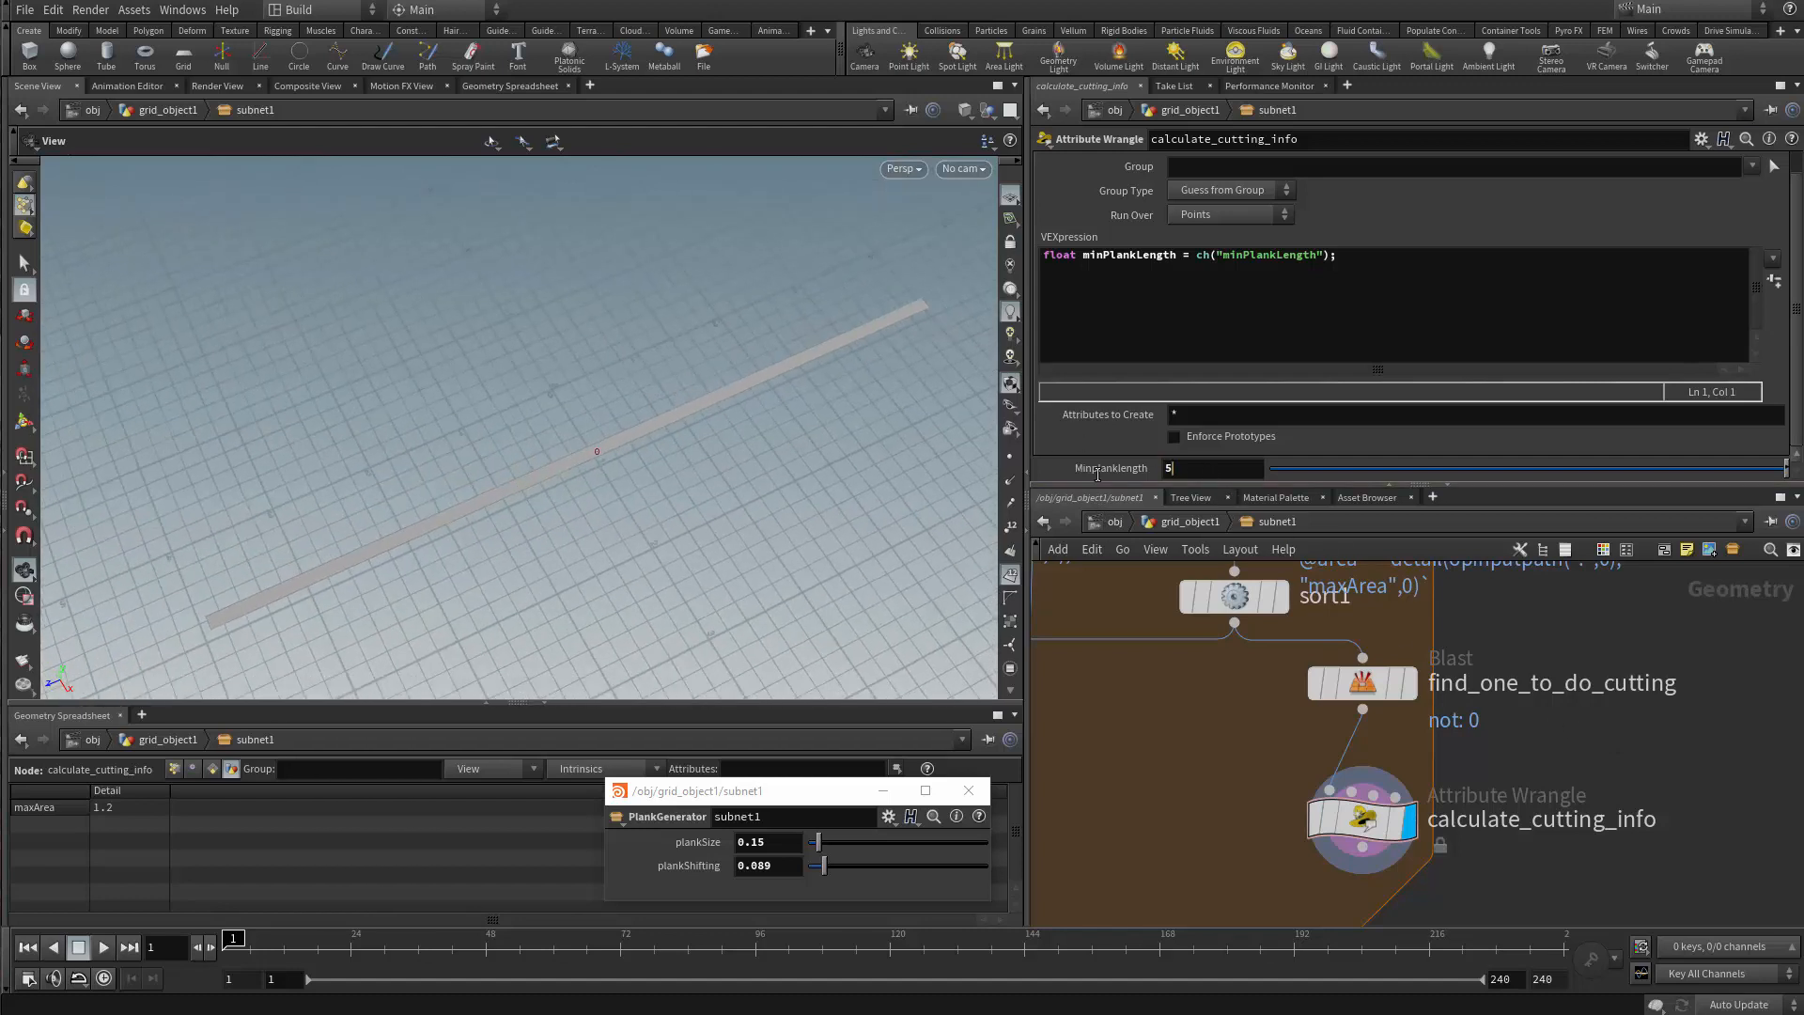
key("BackSpace")
type("4")
key("Return")
mouse_move(729, 516)
left_mouse_down()
mouse_move(821, 467)
mouse_move(705, 447)
mouse_move(625, 517)
mouse_move(752, 528)
left_mouse_up()
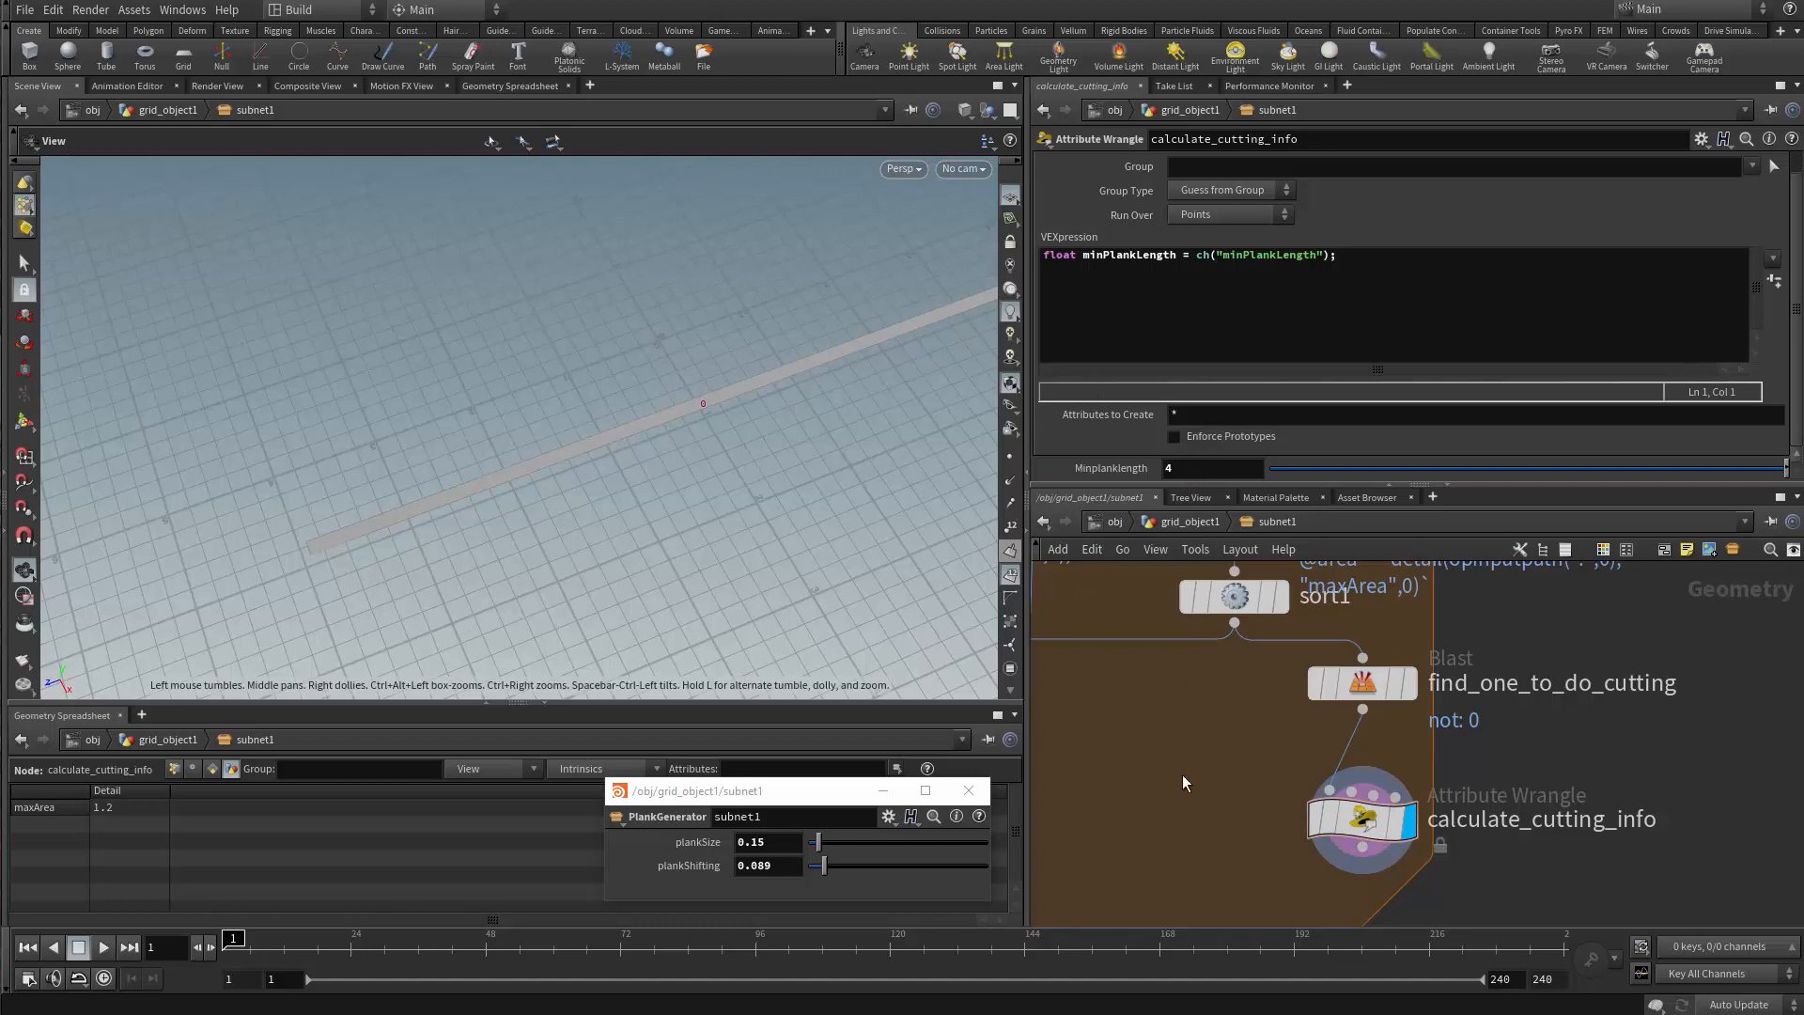
left_click(1281, 311)
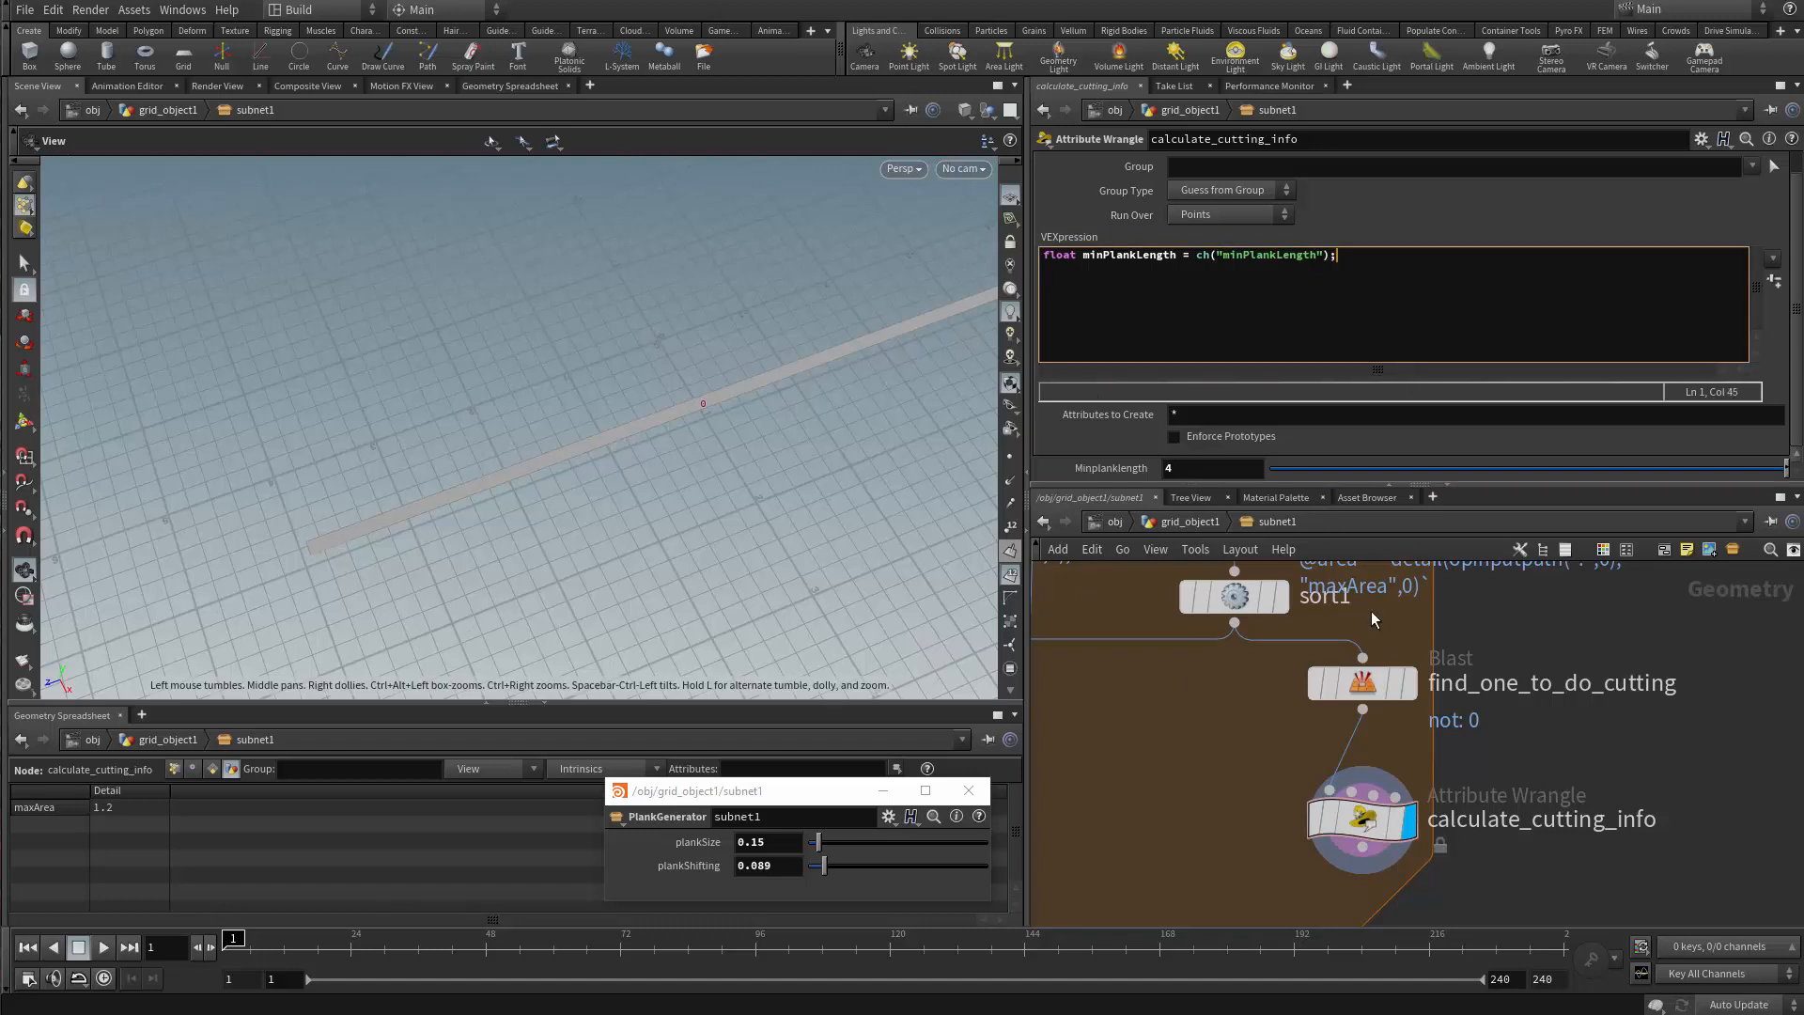
middle_click_drag(695, 428, 583, 402)
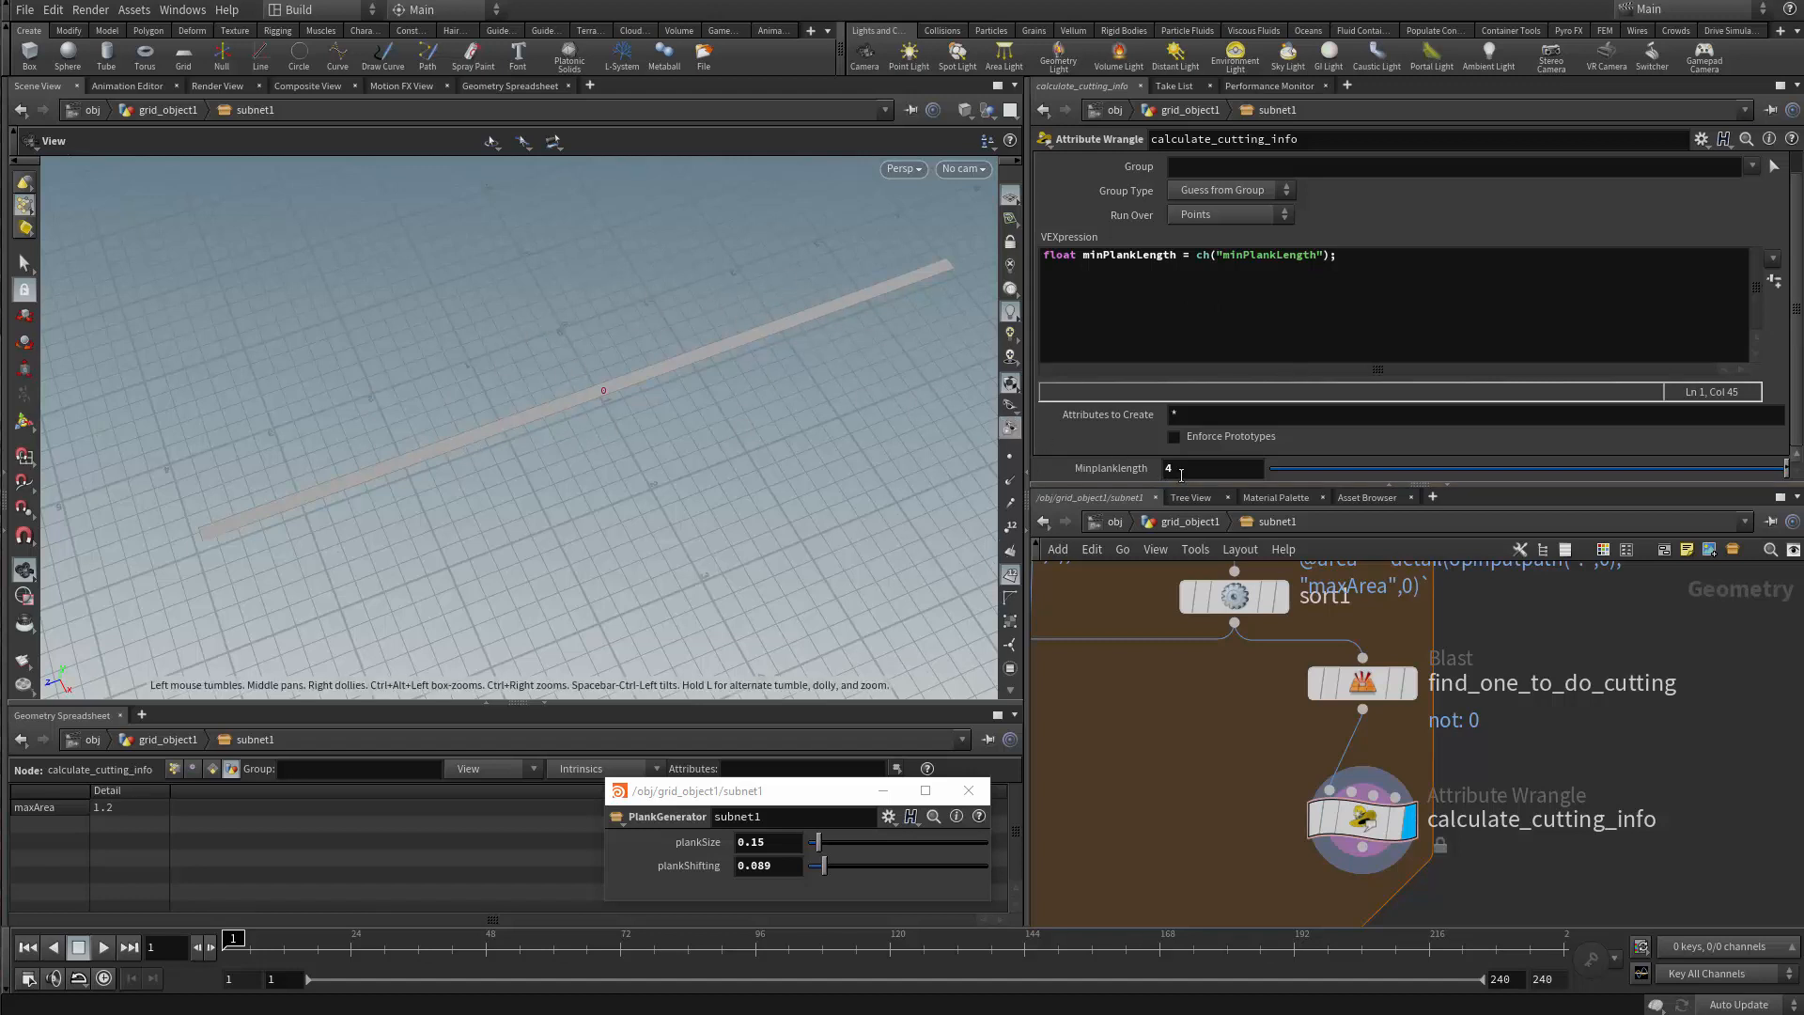
Begin a second code line in the wrangle declaring float CuttingMaxDistFromCenter with an equals sign
left_click(1540, 256)
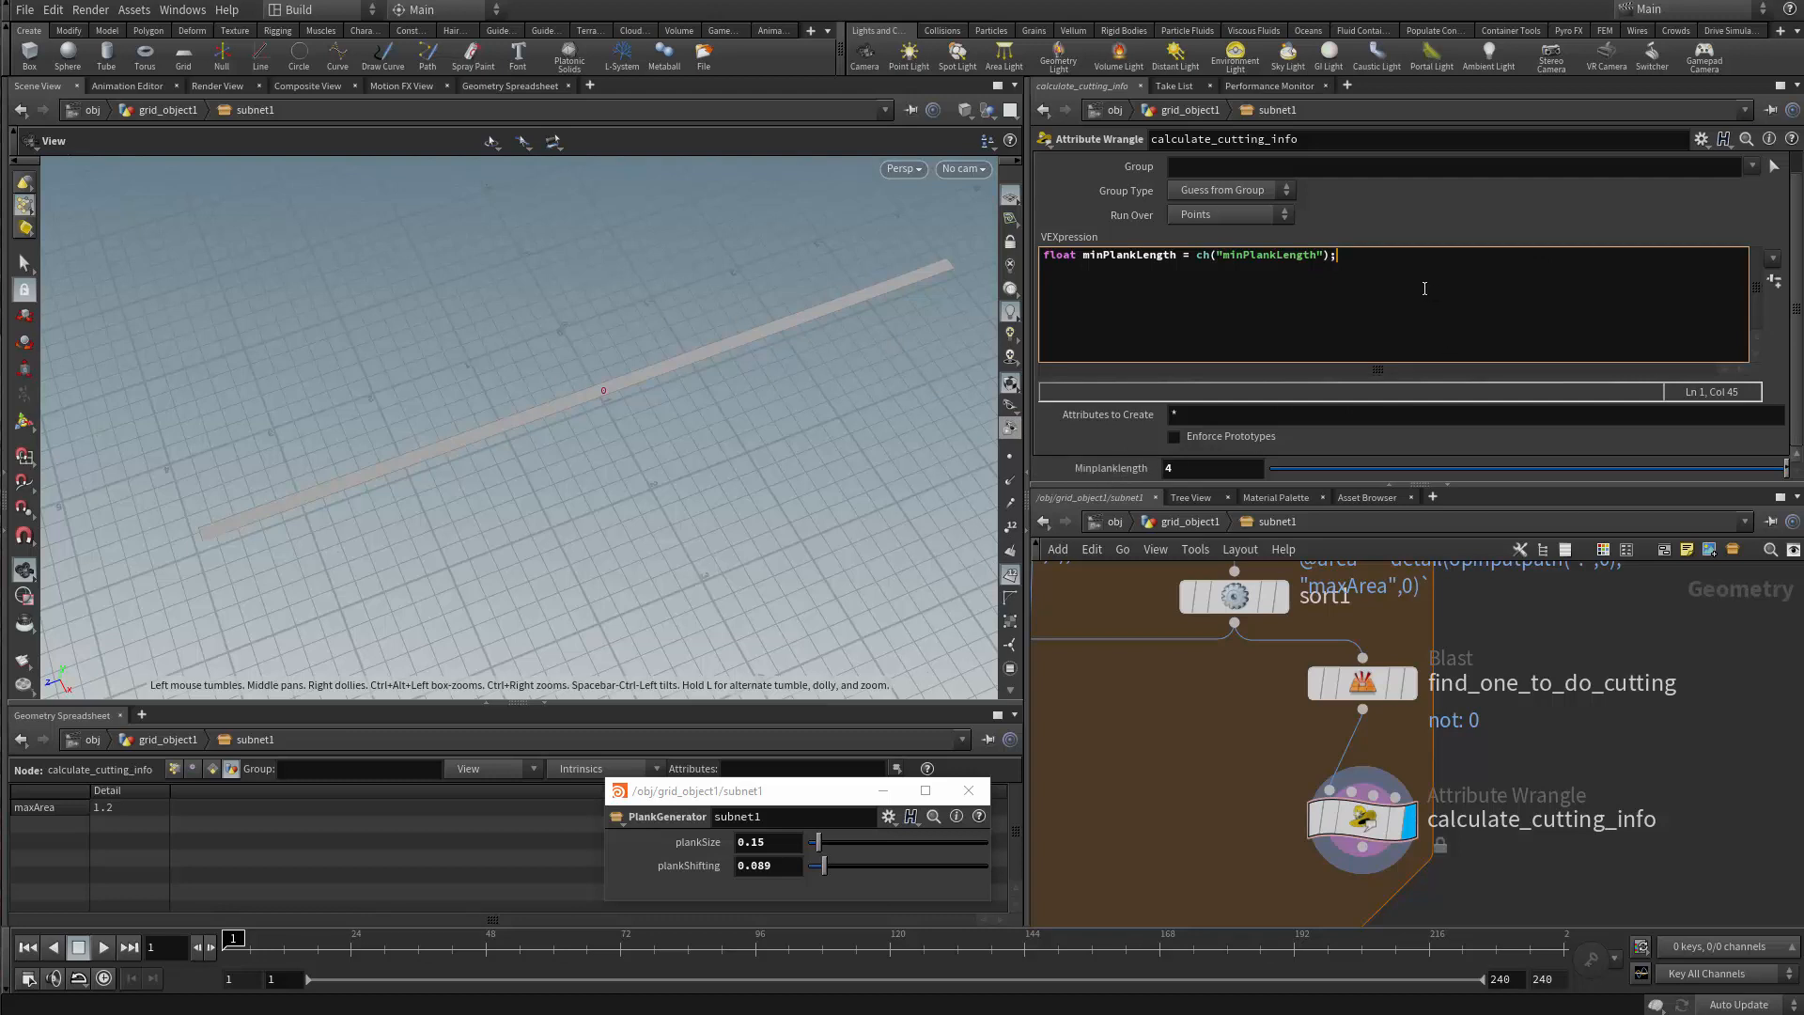
key("Return")
type("cutting")
key("BackSpace")
key("BackSpace")
key("BackSpace")
key("BackSpace")
key("BackSpace")
key("BackSpace")
key("BackSpace")
type("FLOA")
key("BackSpace")
key("BackSpace")
key("BackSpace")
key("BackSpace")
type("float CuttingMaxDistFromCenter =")
key("Left")
key("Left")
key("Left")
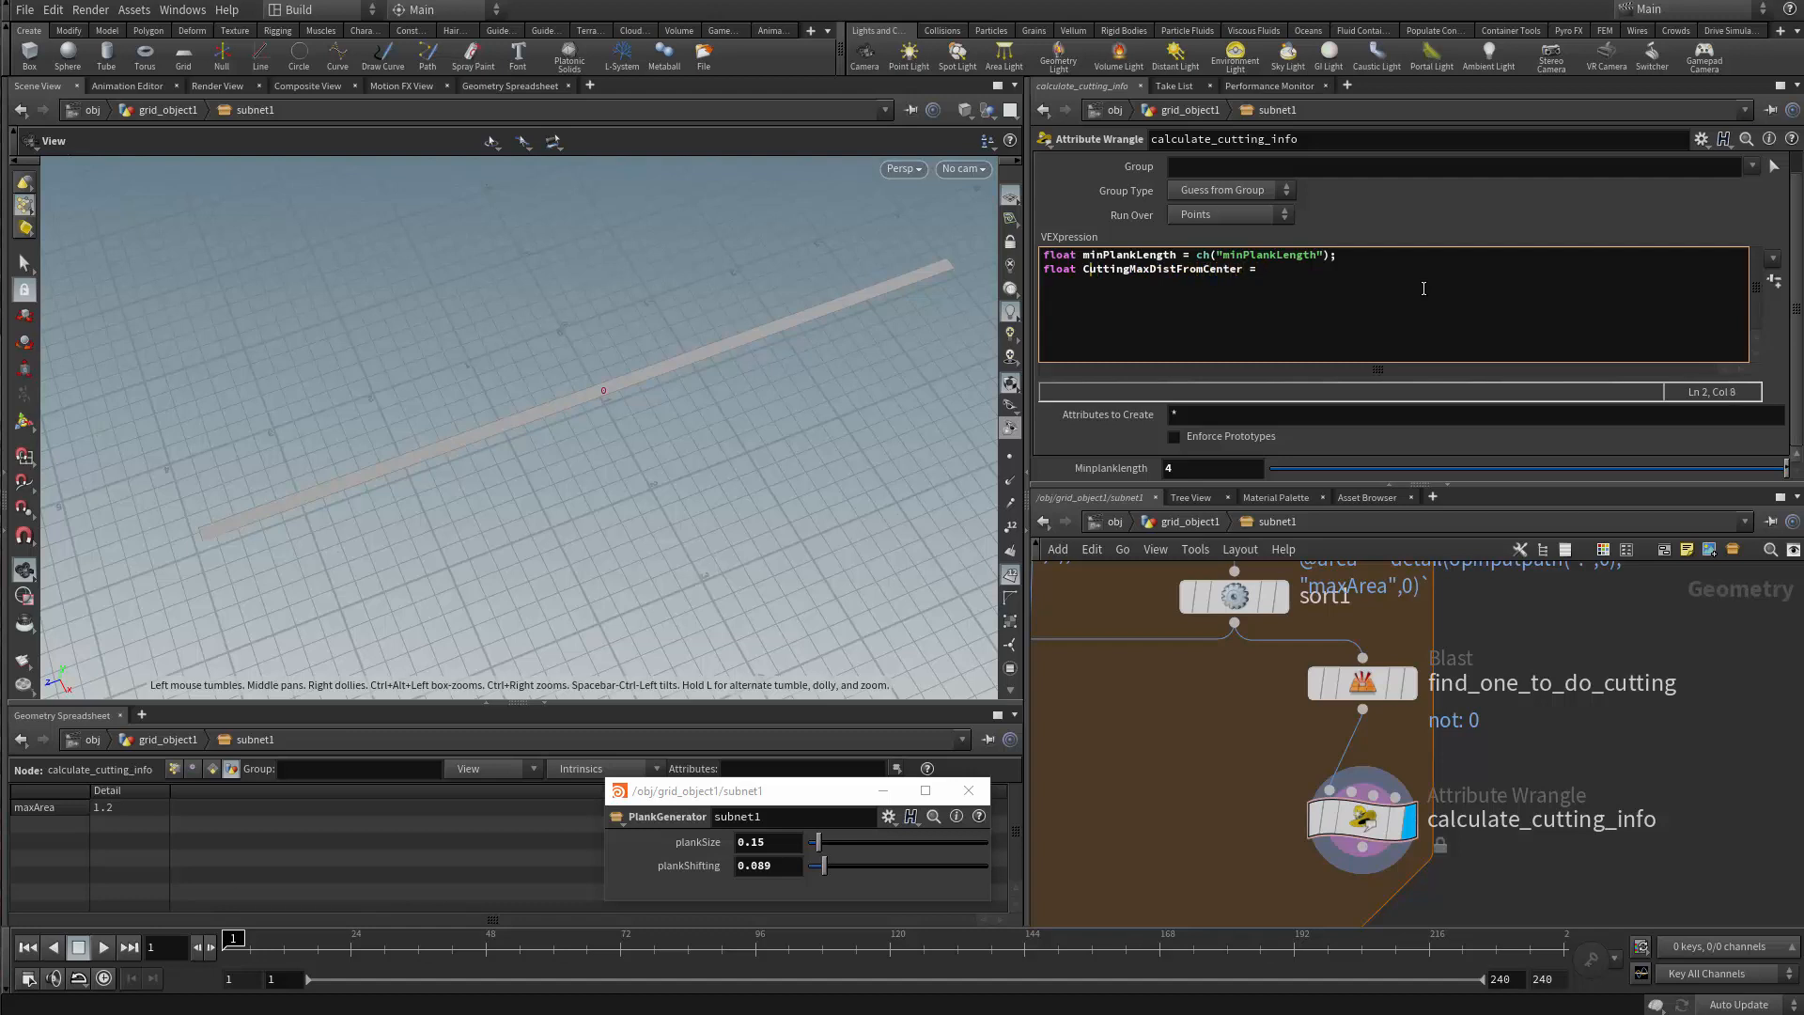
key("shift+Right")
key("shift+Right")
key("shift+Right")
key("shift+Right")
key("shift+Right")
key("shift+Right")
key("shift+Right")
key("shift+Right")
key("shift+Right")
key("shift+Right")
key("shift+Right")
key("shift+Right")
key("shift+Right")
key("shift+Right")
key("shift+Right")
key("shift+Right")
key("shift+Right")
key("shift+Right")
key("shift+Right")
key("shift+Right")
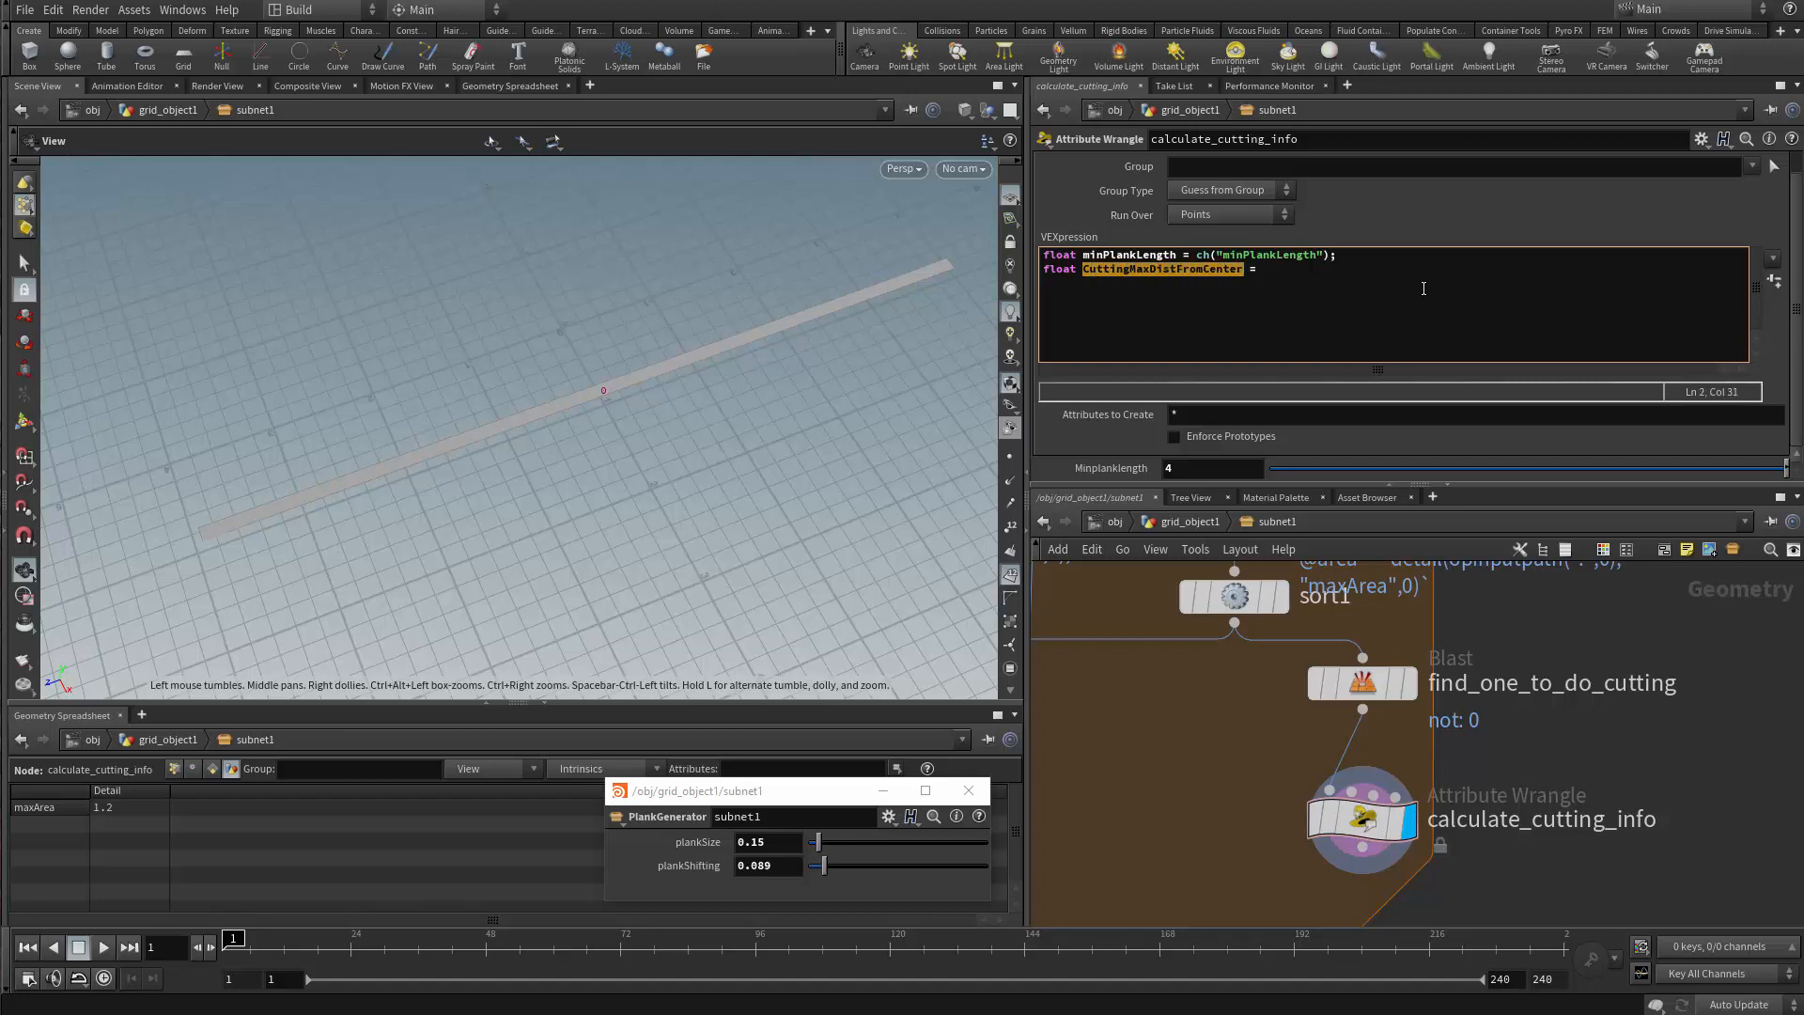
Complete the CuttingMaxDistFromCenter declaration with the expression getbbox_size(0).z/2 - minPlankLength;
key("End")
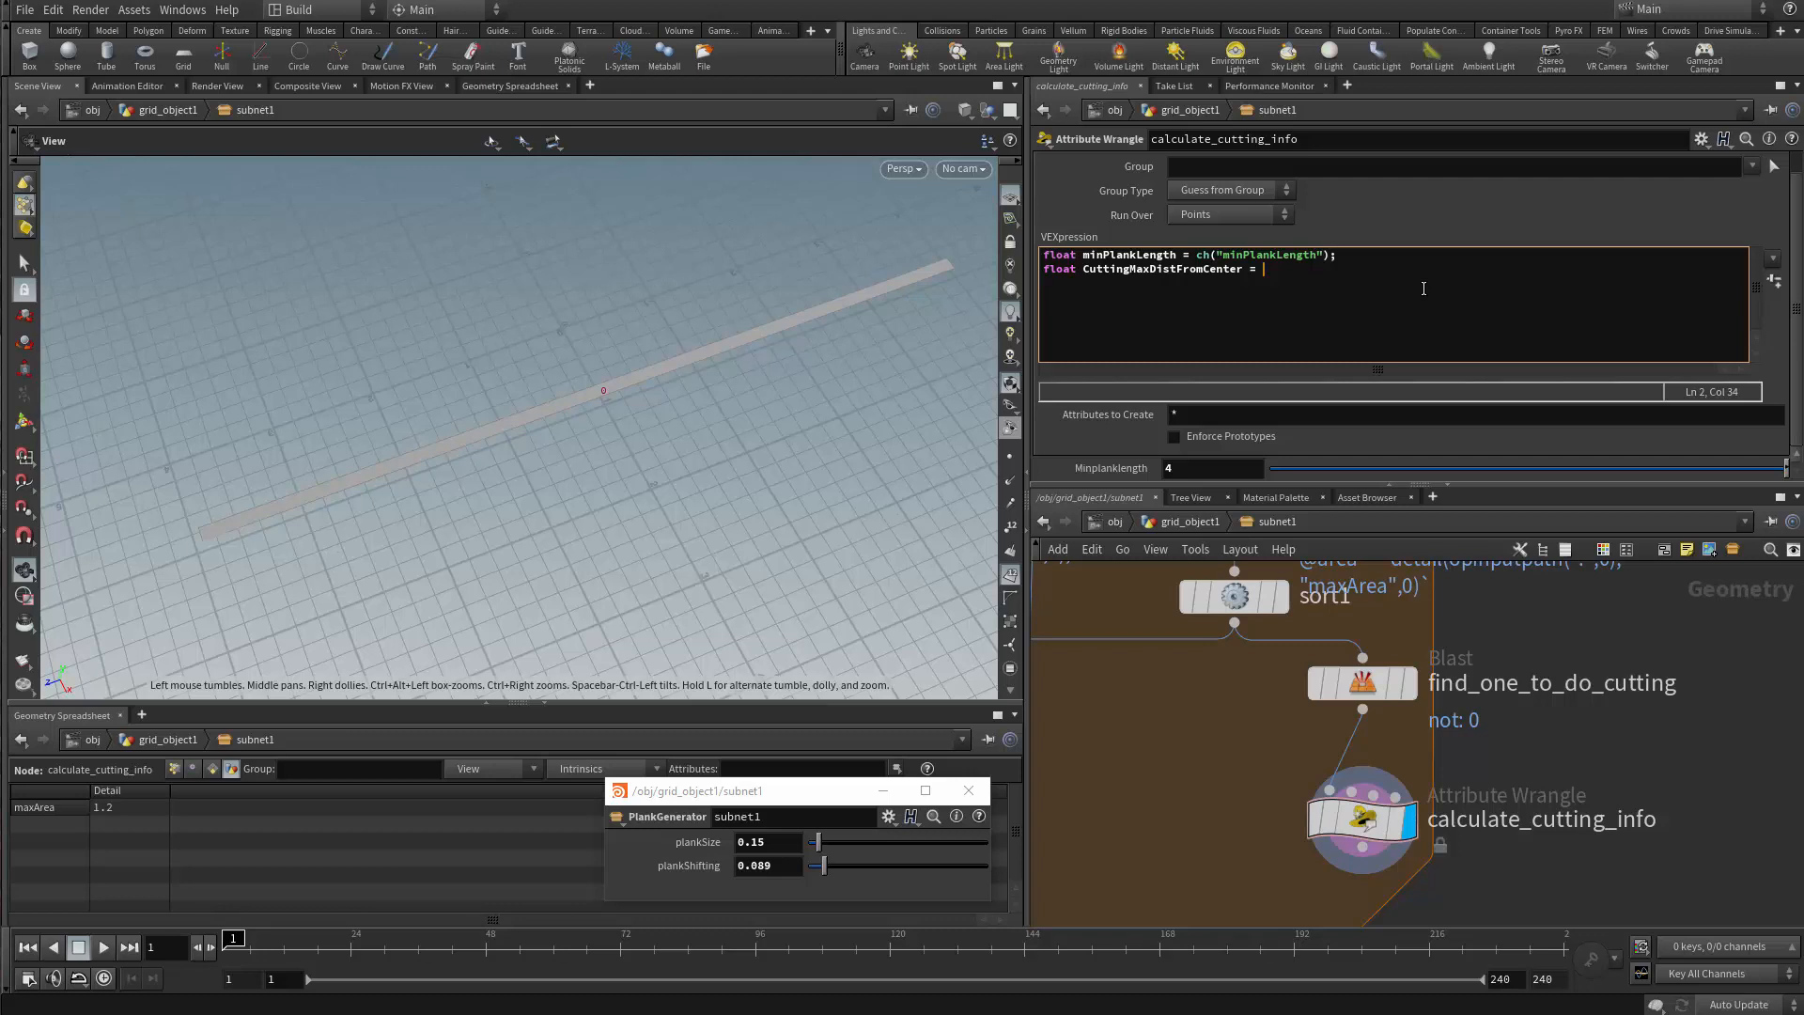
type("getbbox")
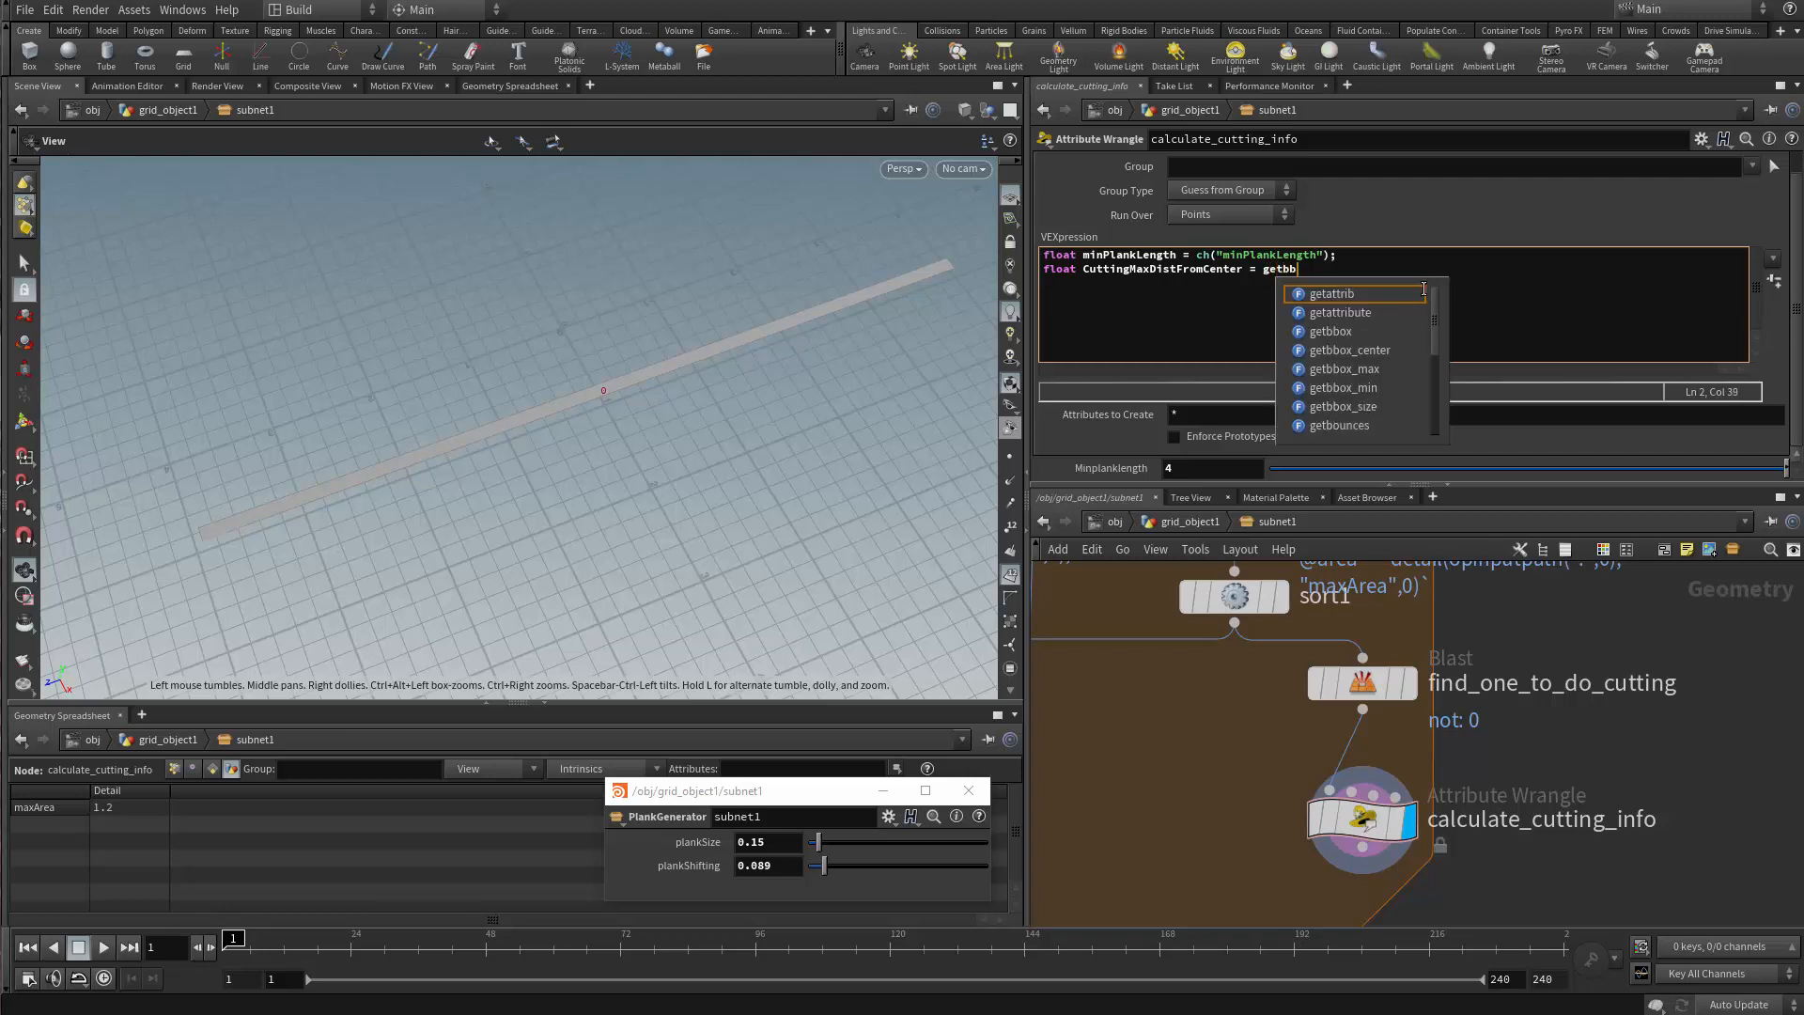
key("Down")
key("Down")
key("Down")
key("Down")
key("Return")
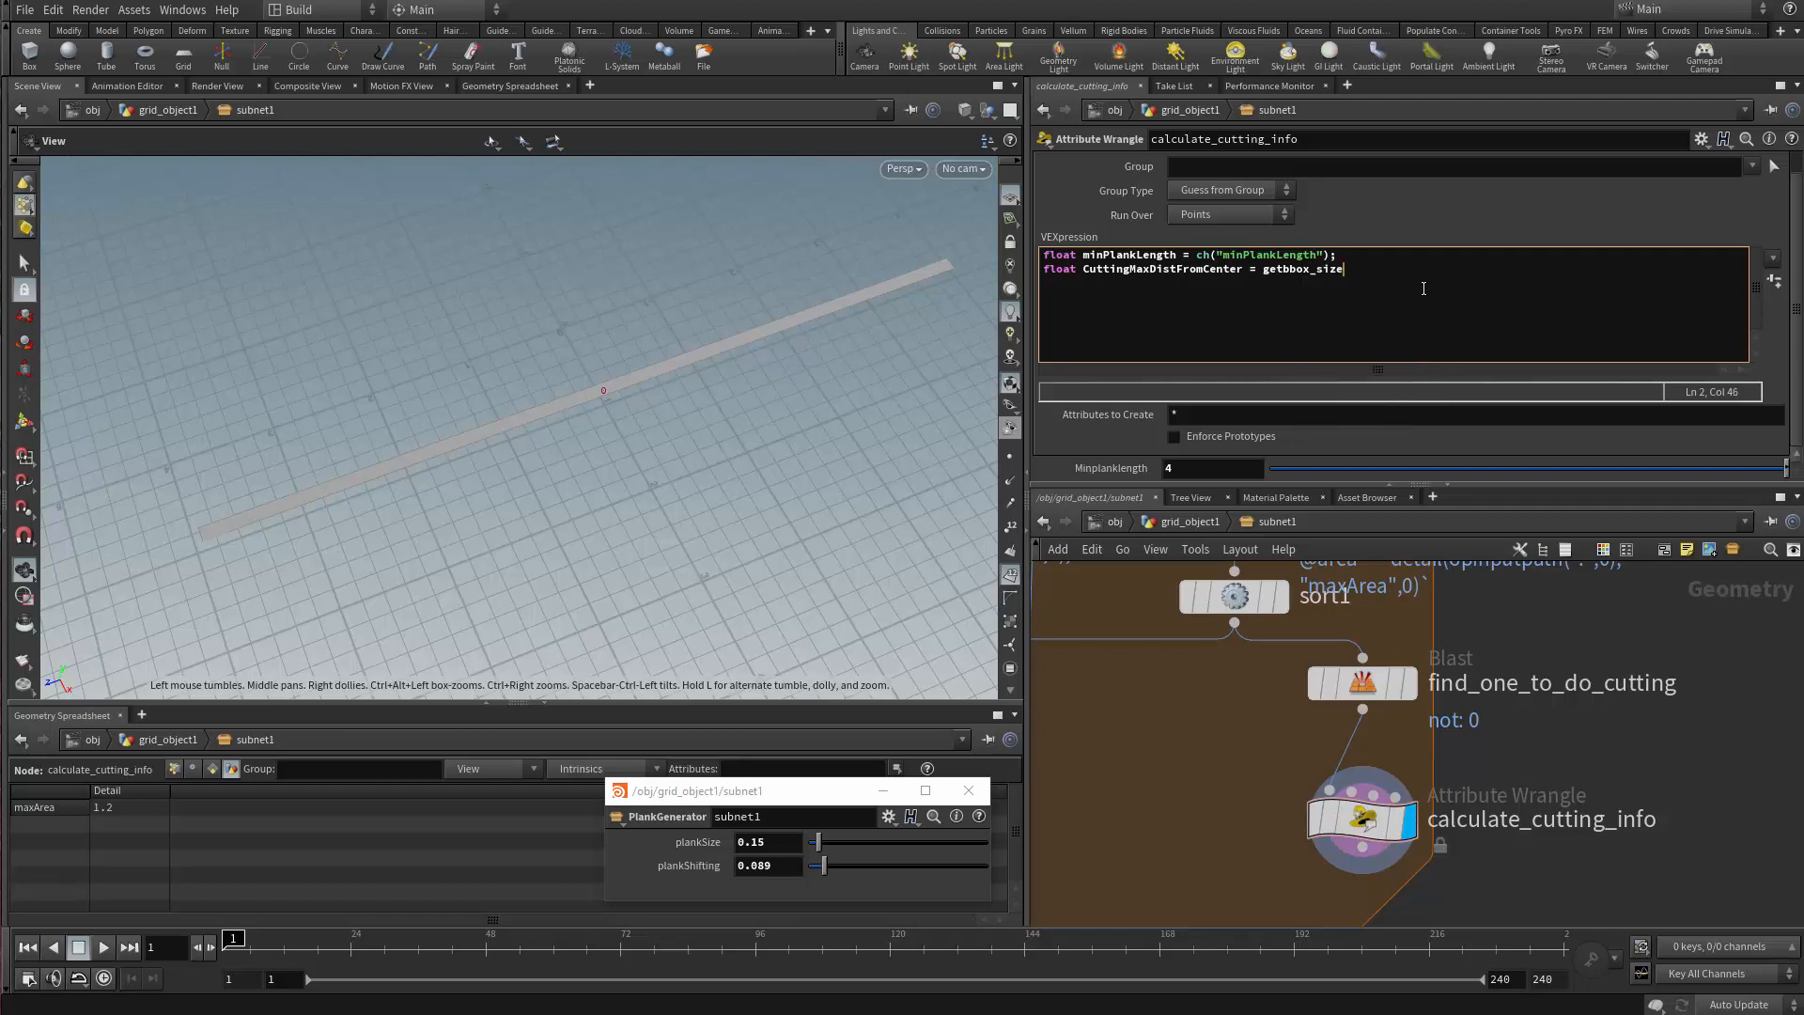
type("(0).z/2 - min")
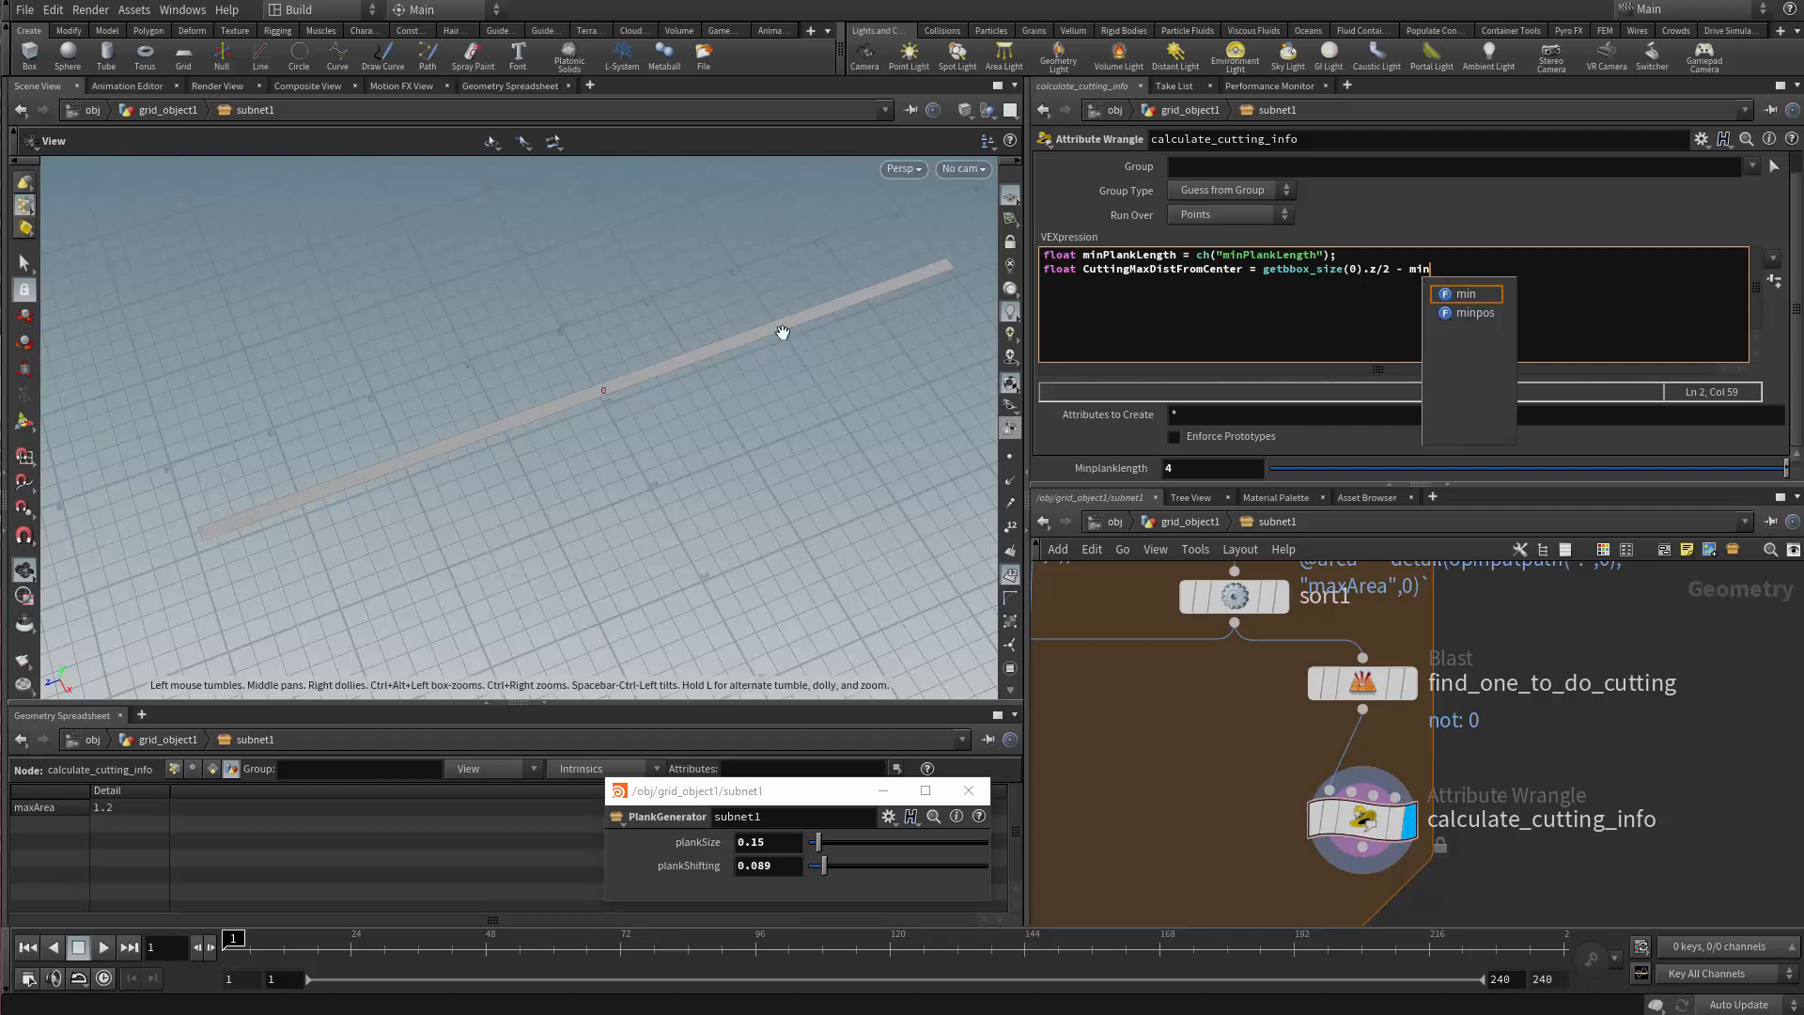
double_click(1120, 256)
key("ctrl+c")
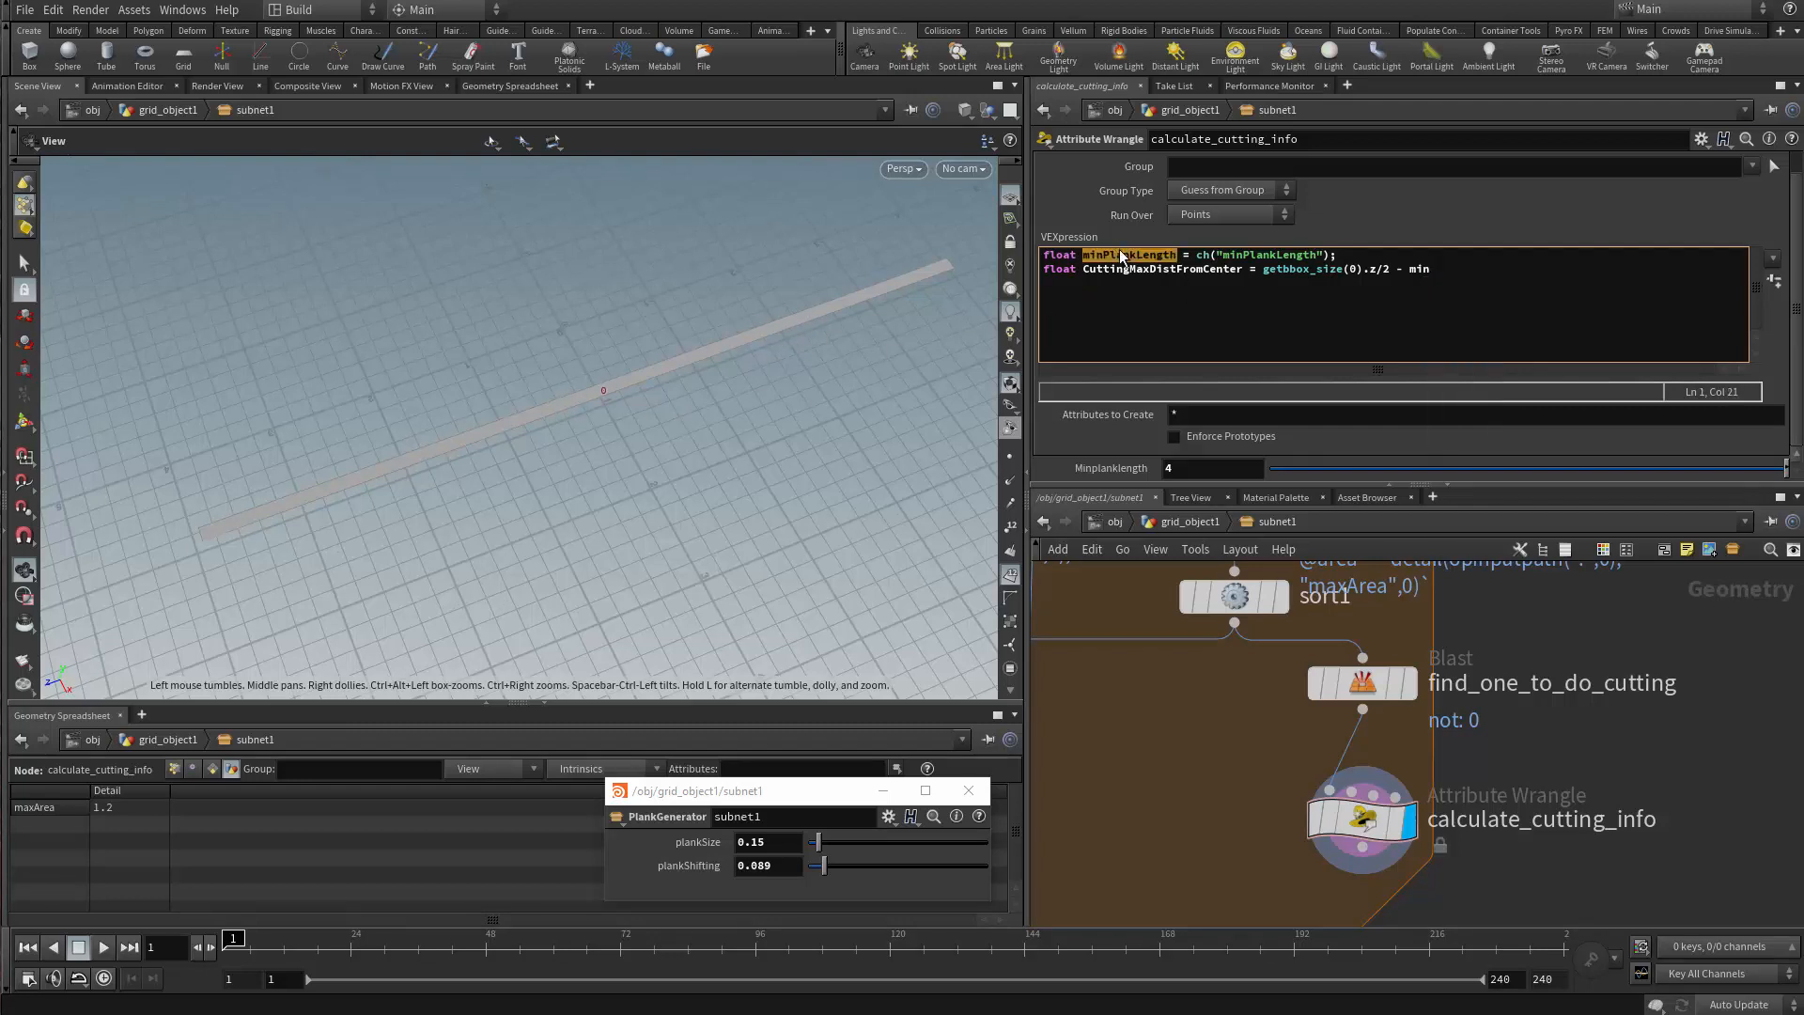
double_click(1420, 270)
key("ctrl+v")
type(";")
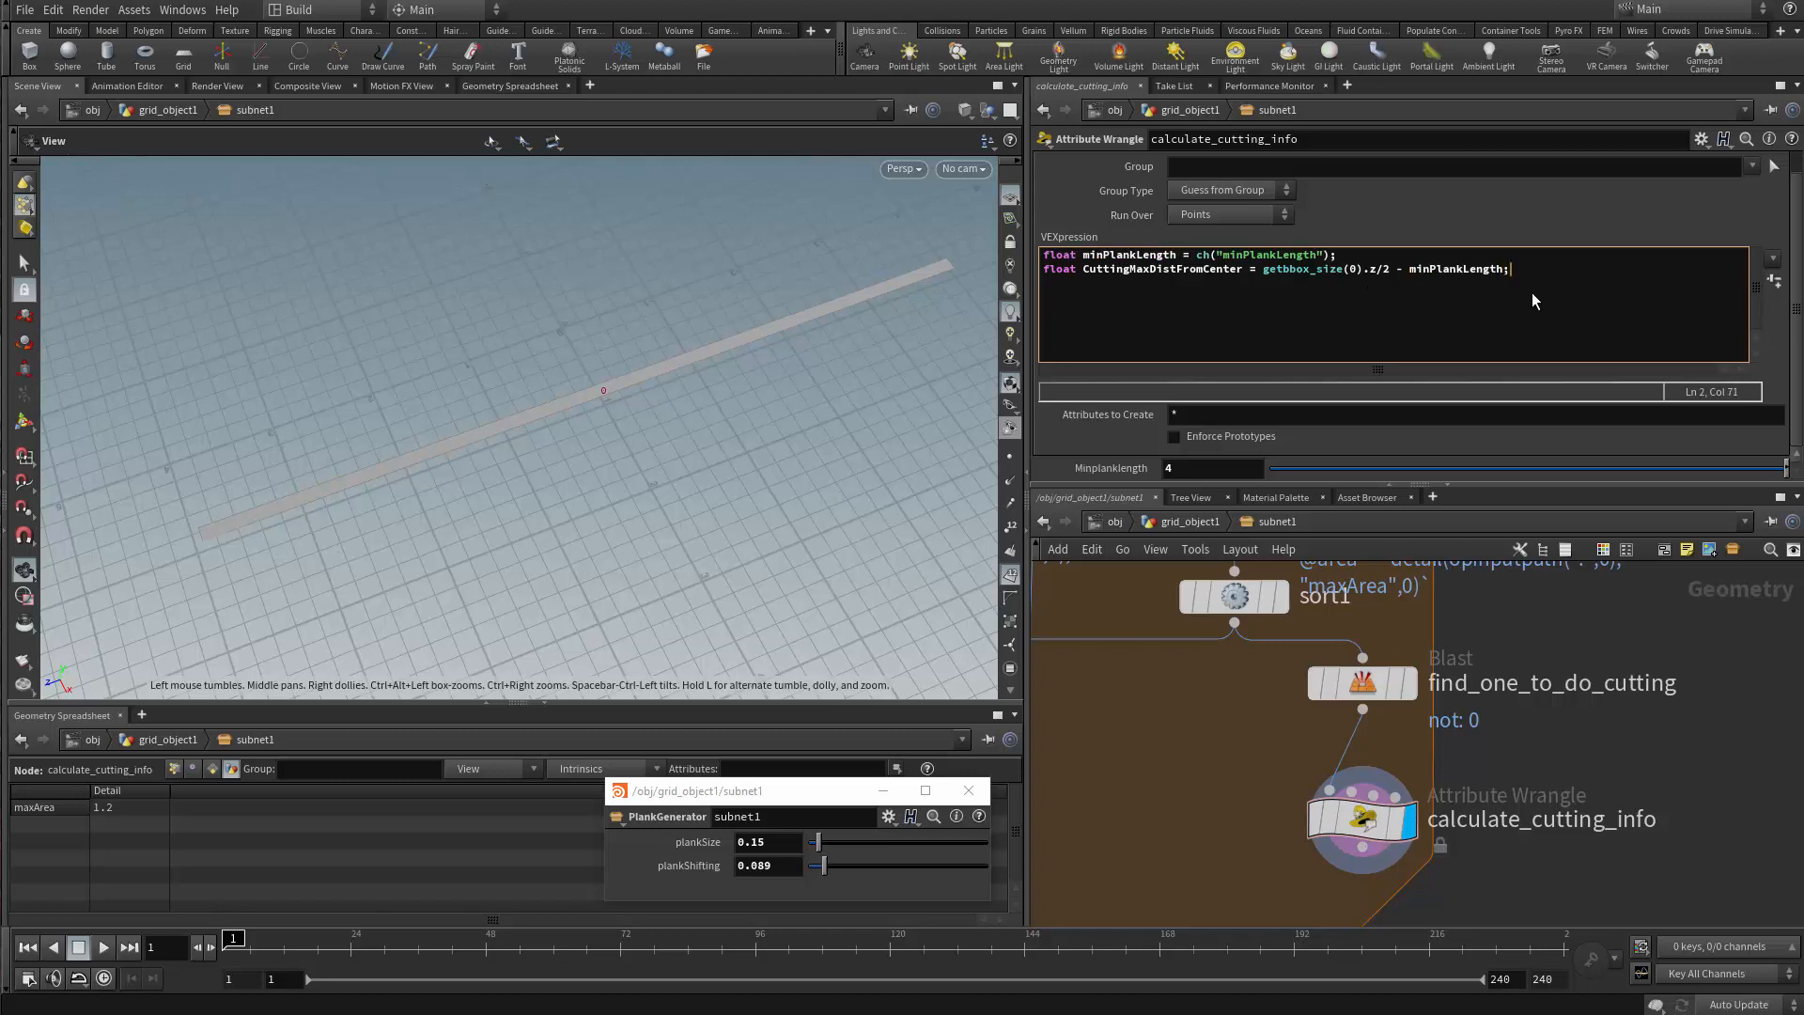
key("ctrl+a")
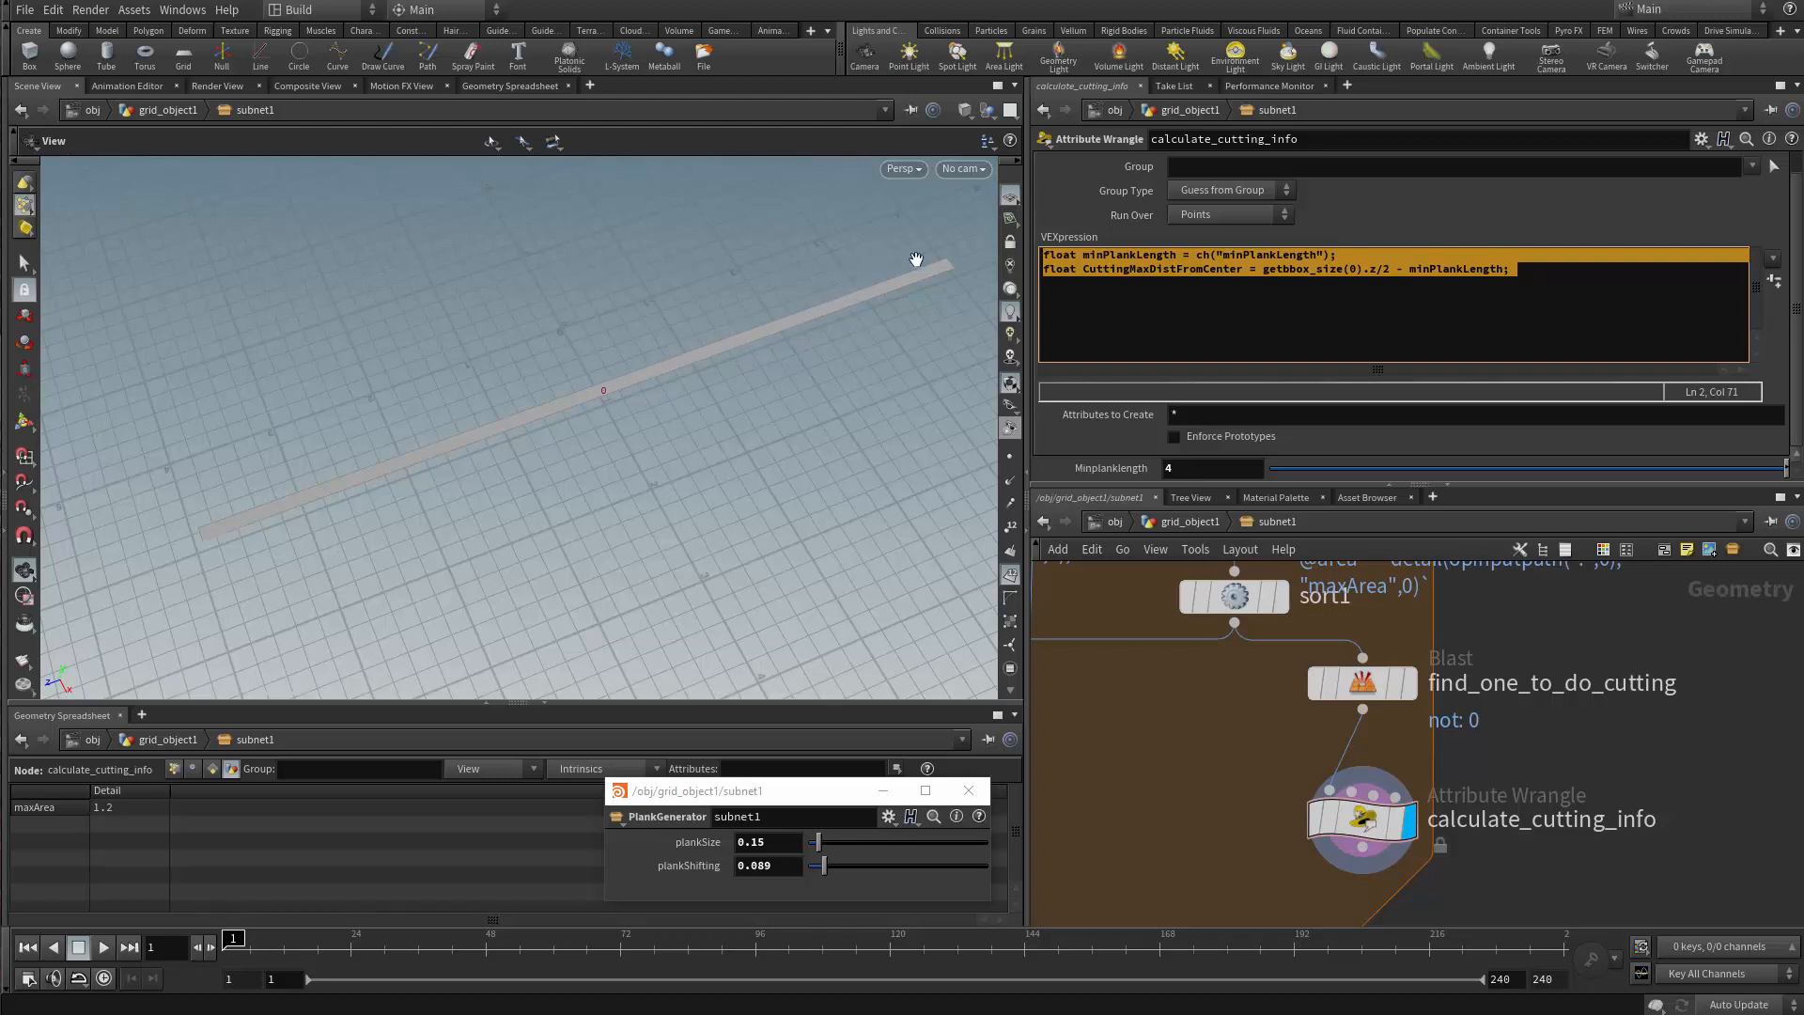
Begin a third code line in the wrangle with float CutFromCenter = rand(detail("../cu
left_click(1522, 271)
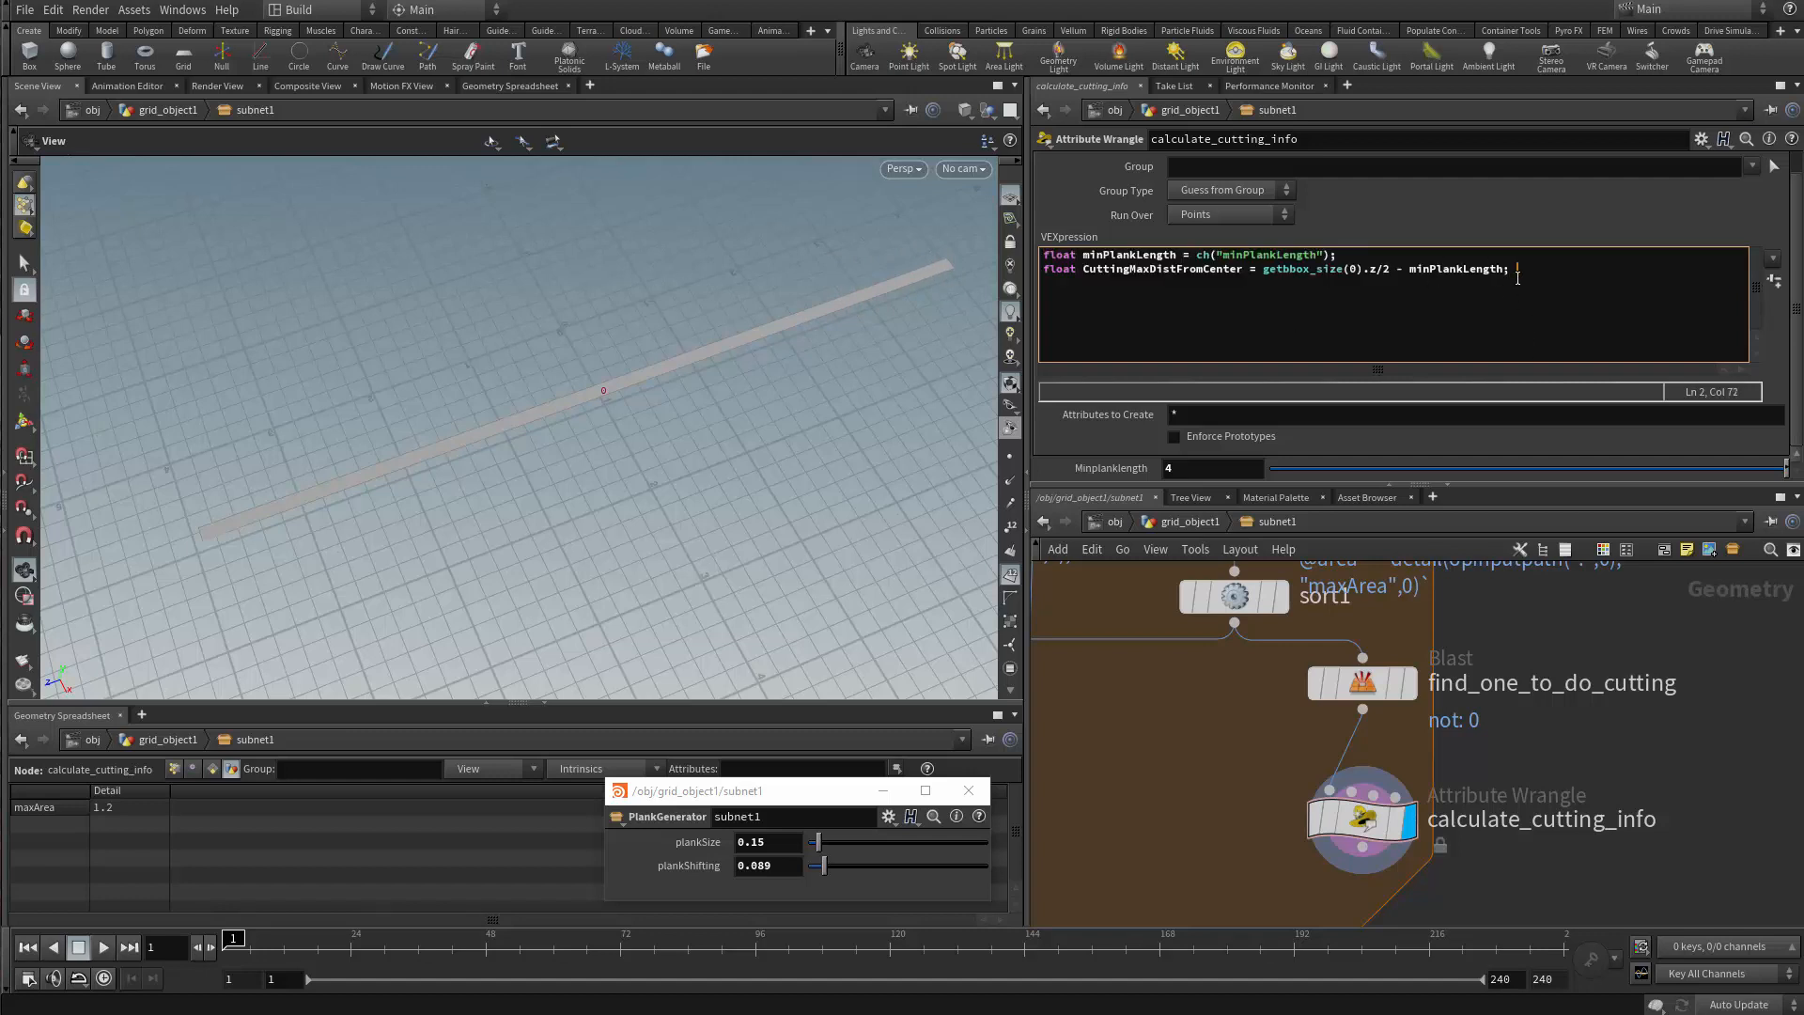
key("BackSpace")
key("Return")
key("shift+Right")
key("shift+Right")
key("shift+Right")
key("shift+Right")
key("shift+Right")
key("shift+Right")
key("shift+Right")
key("shift+Right")
key("shift+Right")
key("shift+Right")
key("shift+Right")
key("shift+Right")
key("shift+Right")
key("shift+Right")
key("shift+Right")
key("shift+Right")
key("shift+Right")
key("shift+Right")
key("shift+Right")
key("shift+Right")
key("Right")
key("Down")
type("float")
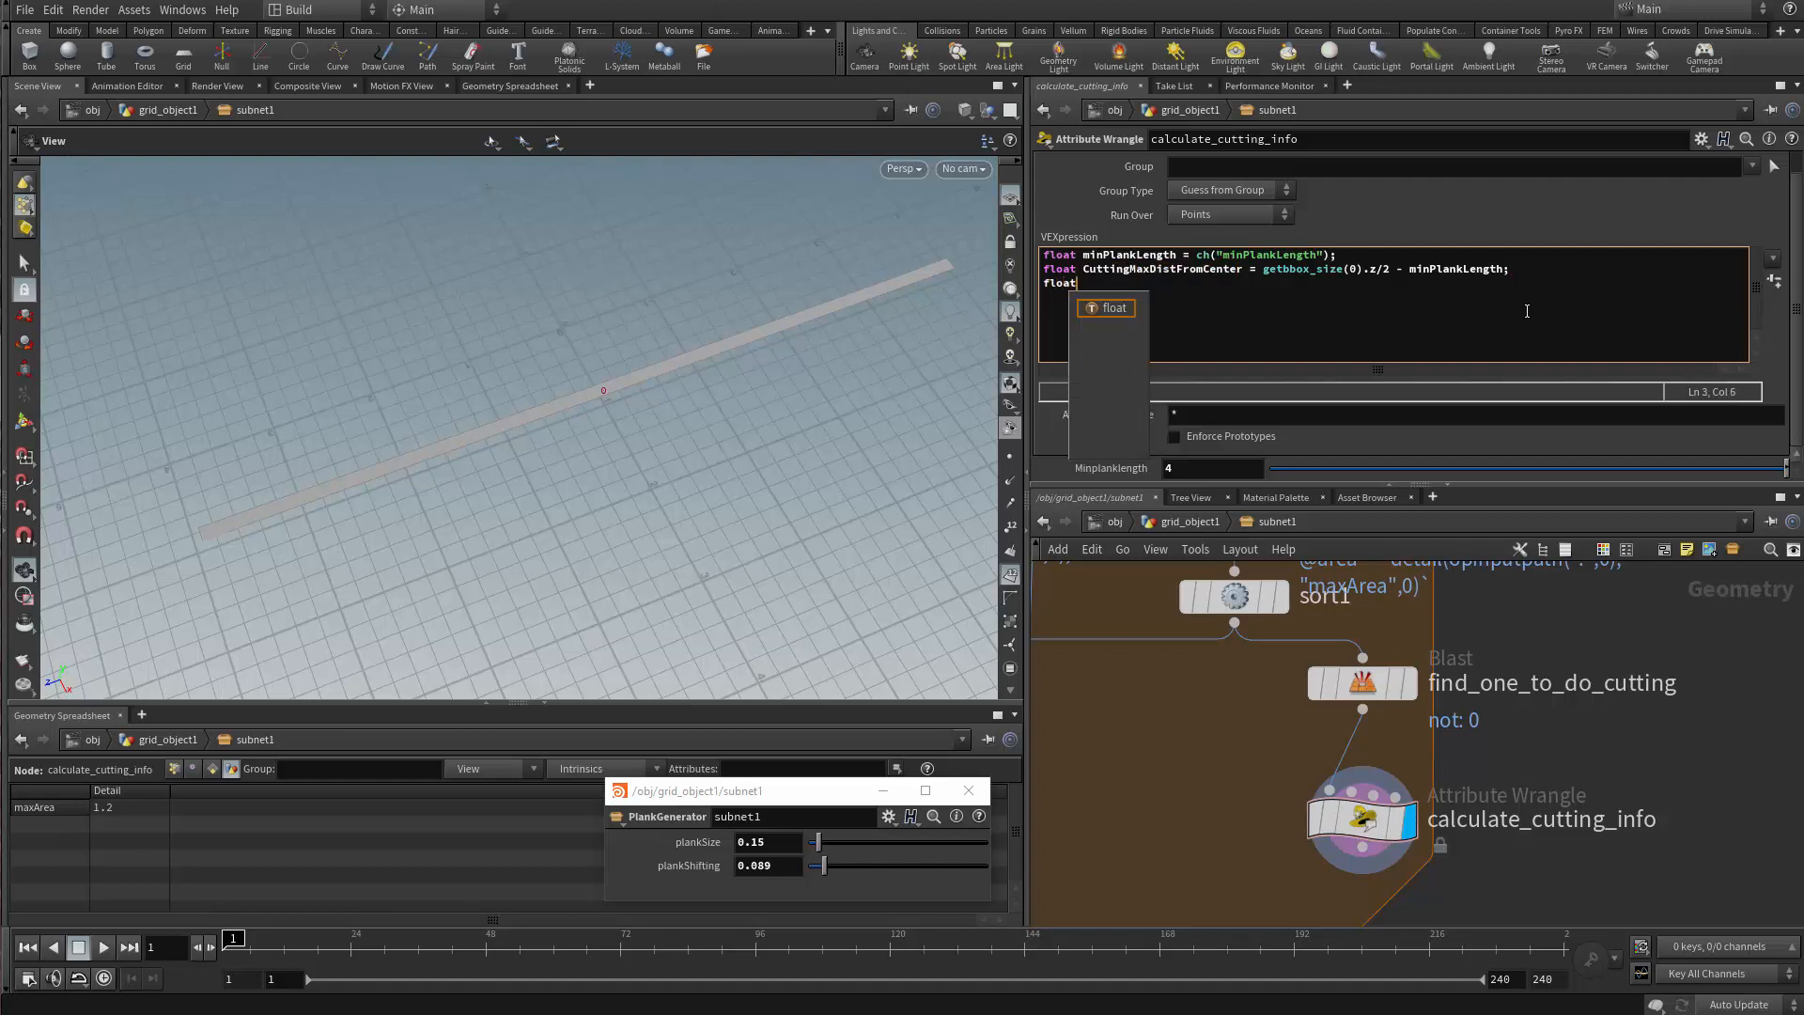
type(" CutFro")
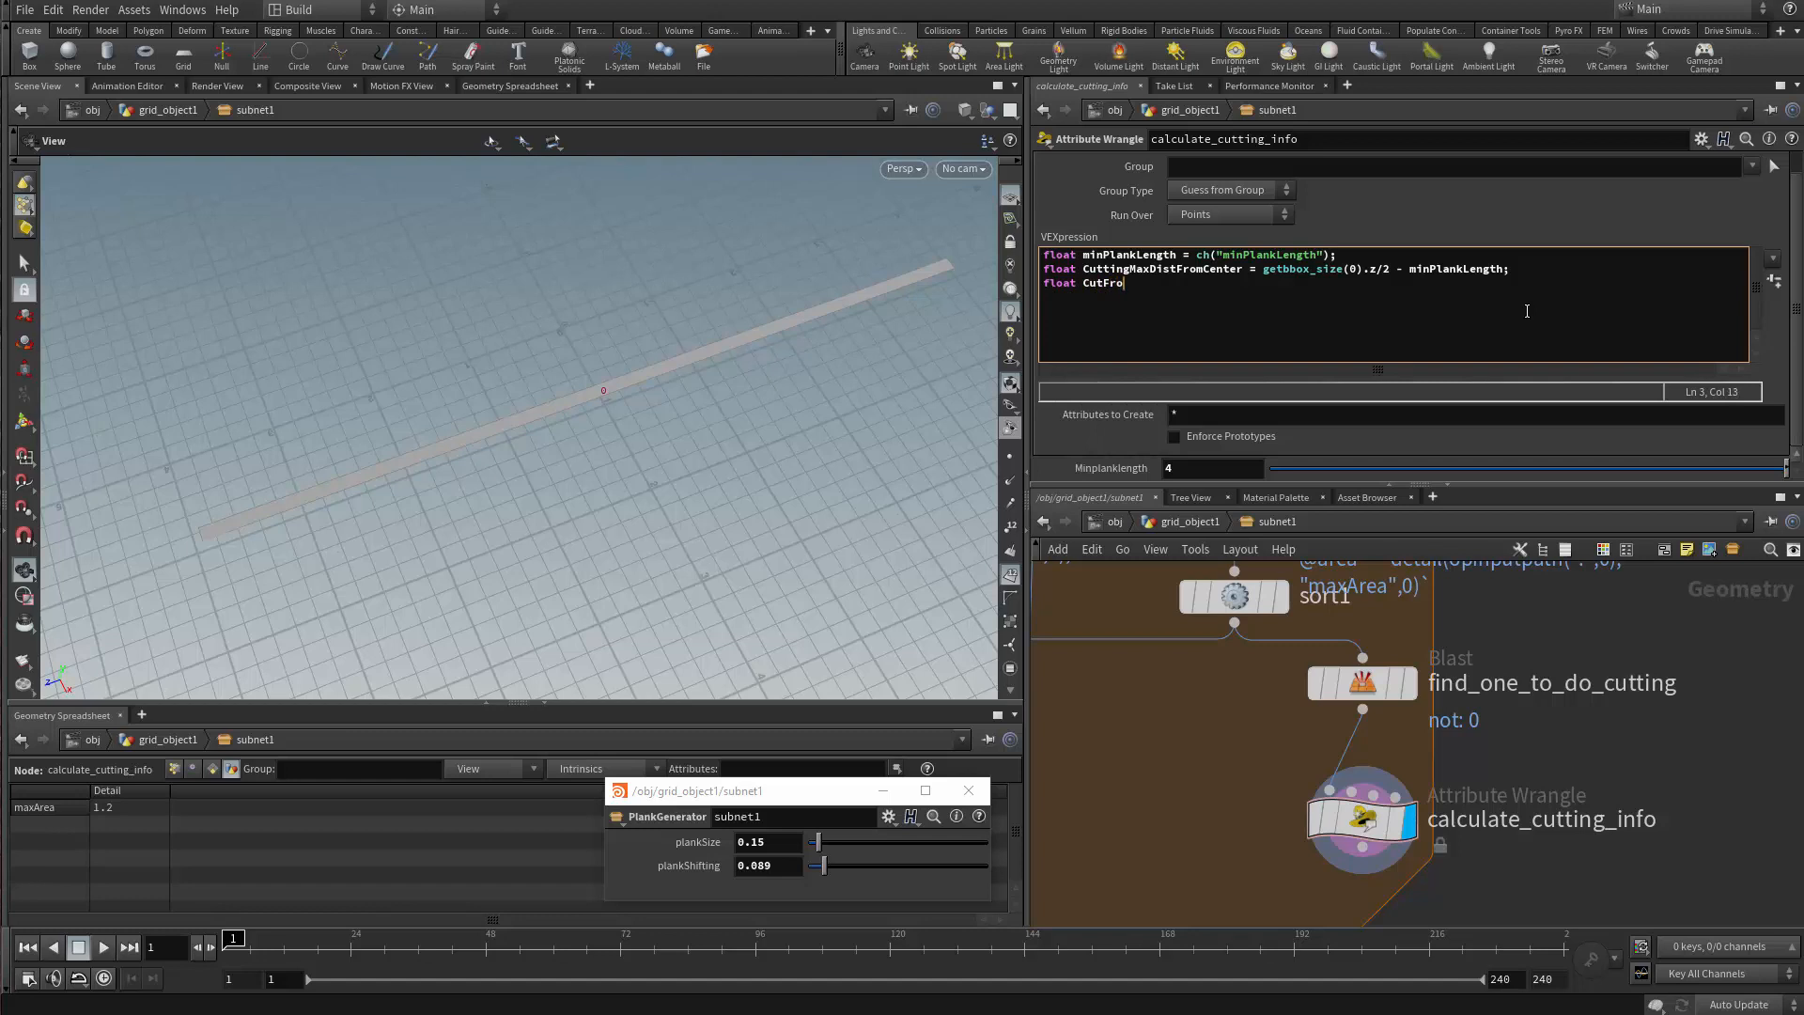
type("mCenter = rand(detail(\"../cu")
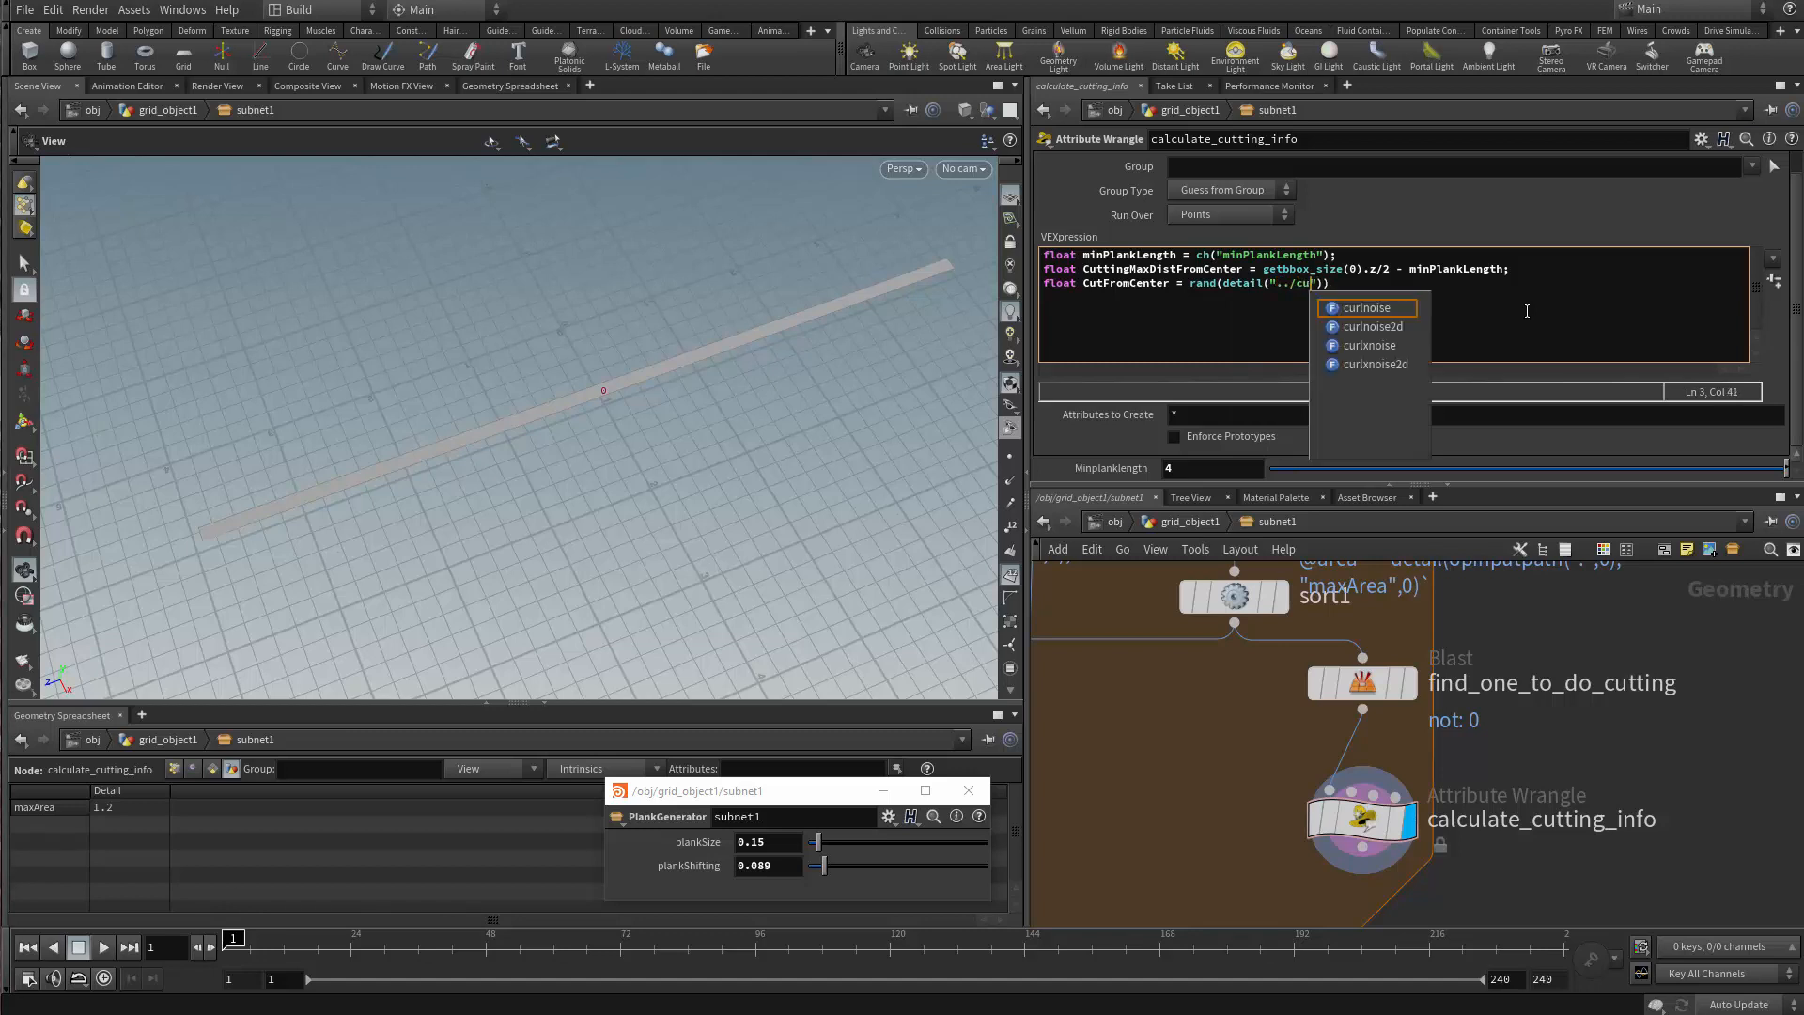
Complete the detail path as "../cutting_count" using the name copied from the counting node in the network
middle_click_drag(1192, 617, 1178, 752)
middle_click_drag(1146, 668, 1346, 859)
scroll(1349, 858, "down", 3)
scroll(1474, 709, "up", 4)
scroll(1511, 690, "down", 3)
middle_click_drag(1543, 846, 1489, 587)
scroll(1481, 730, "up", 1)
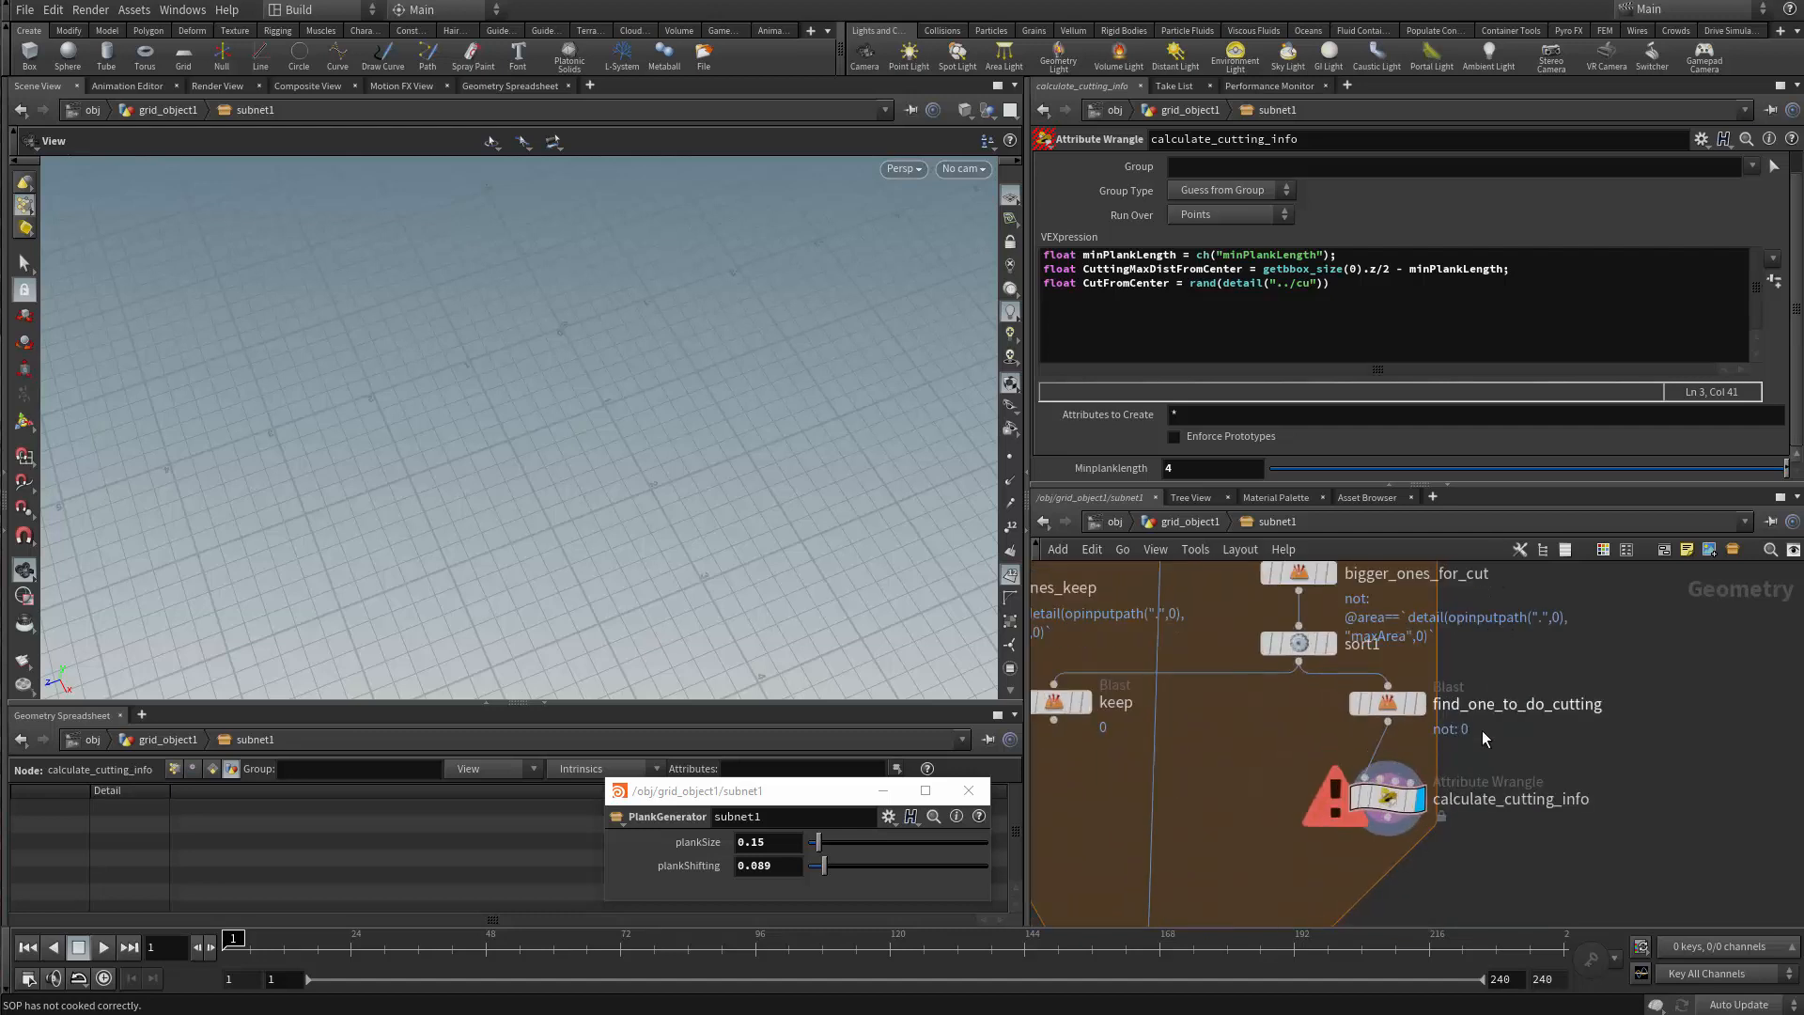
scroll(1450, 760, "up", 2)
left_click(1389, 836)
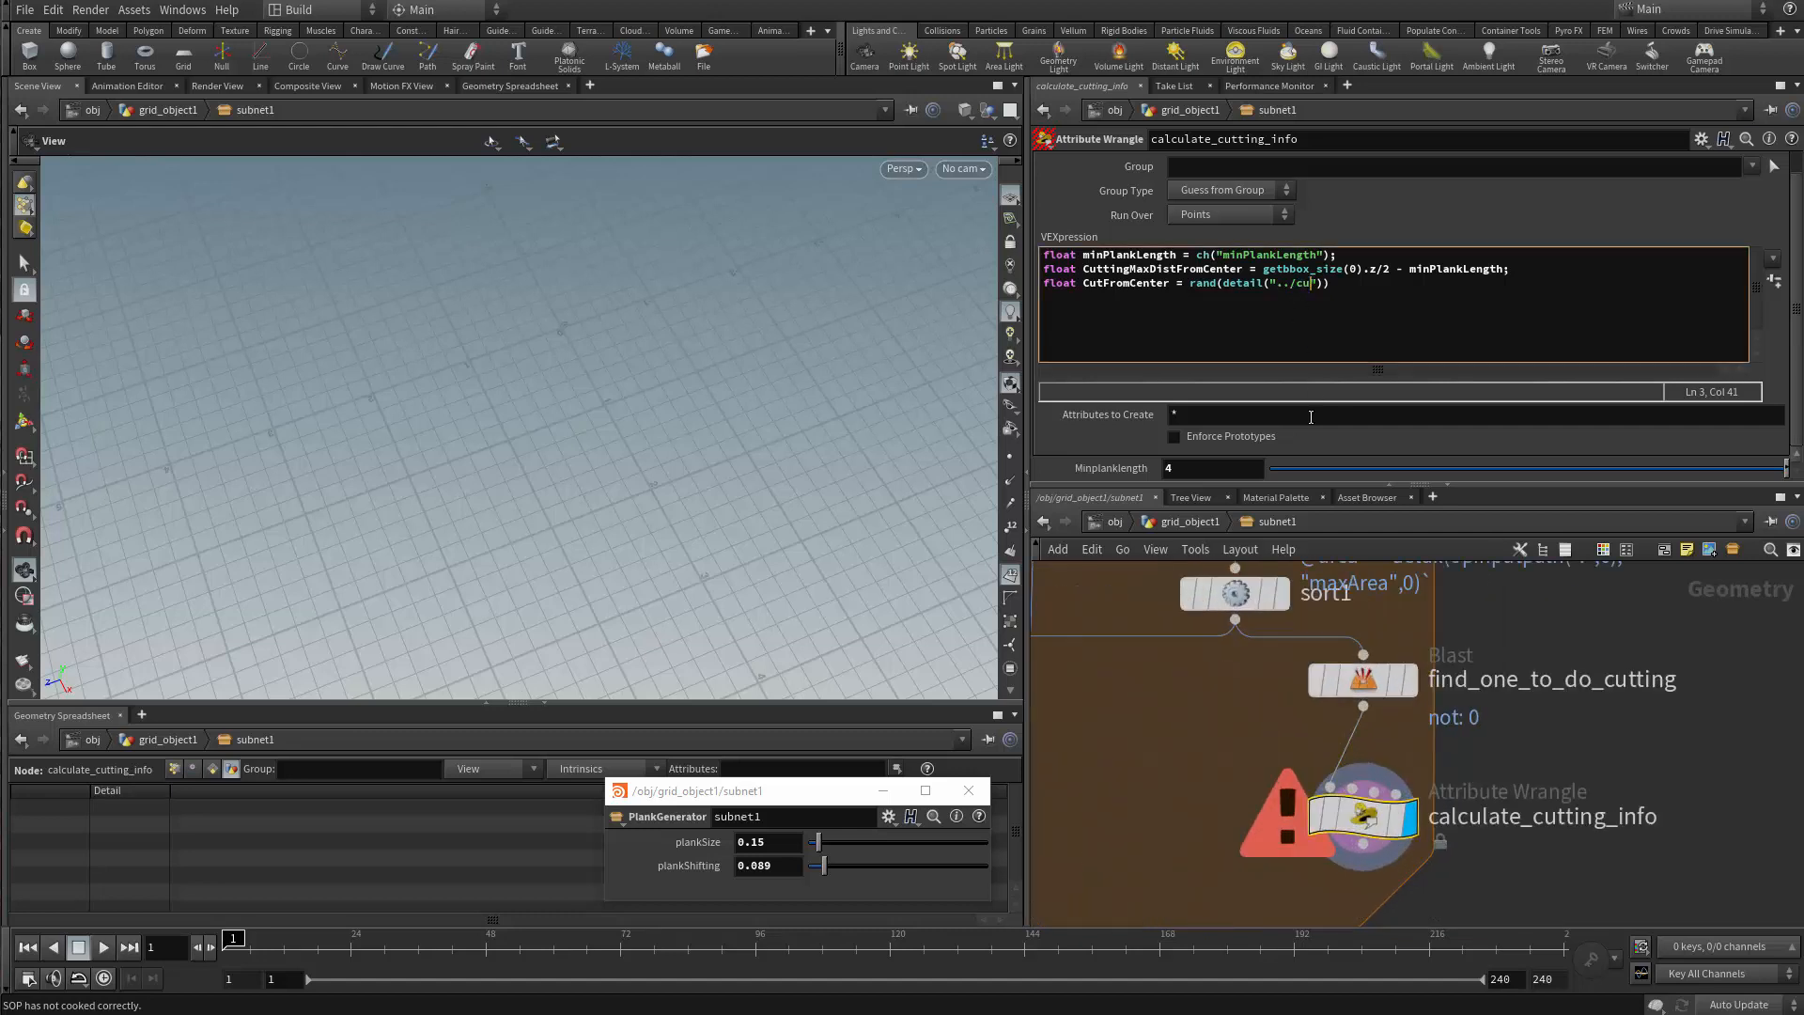
type("tting_count_")
middle_click_drag(1474, 633, 1502, 815)
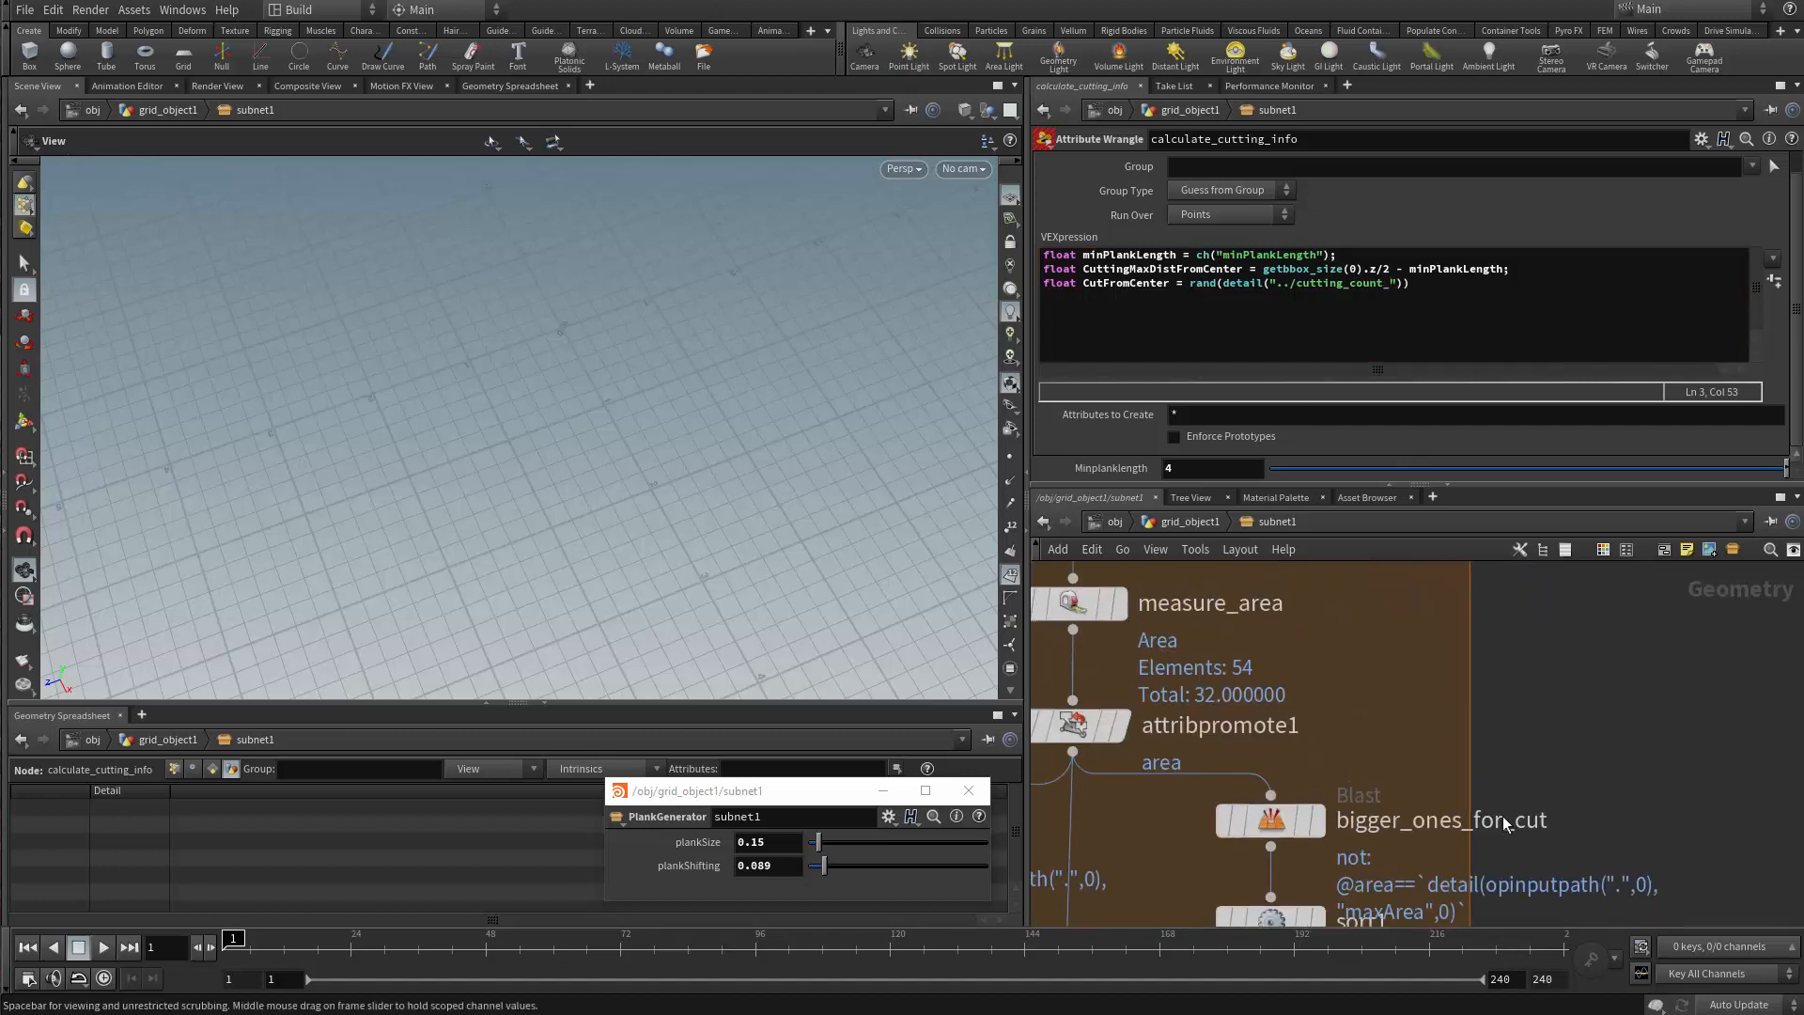
middle_click_drag(1501, 554, 1462, 568)
double_click(1503, 648)
key("ctrl+c")
scroll(1461, 568, "down", 3)
scroll(1419, 757, "up", 4)
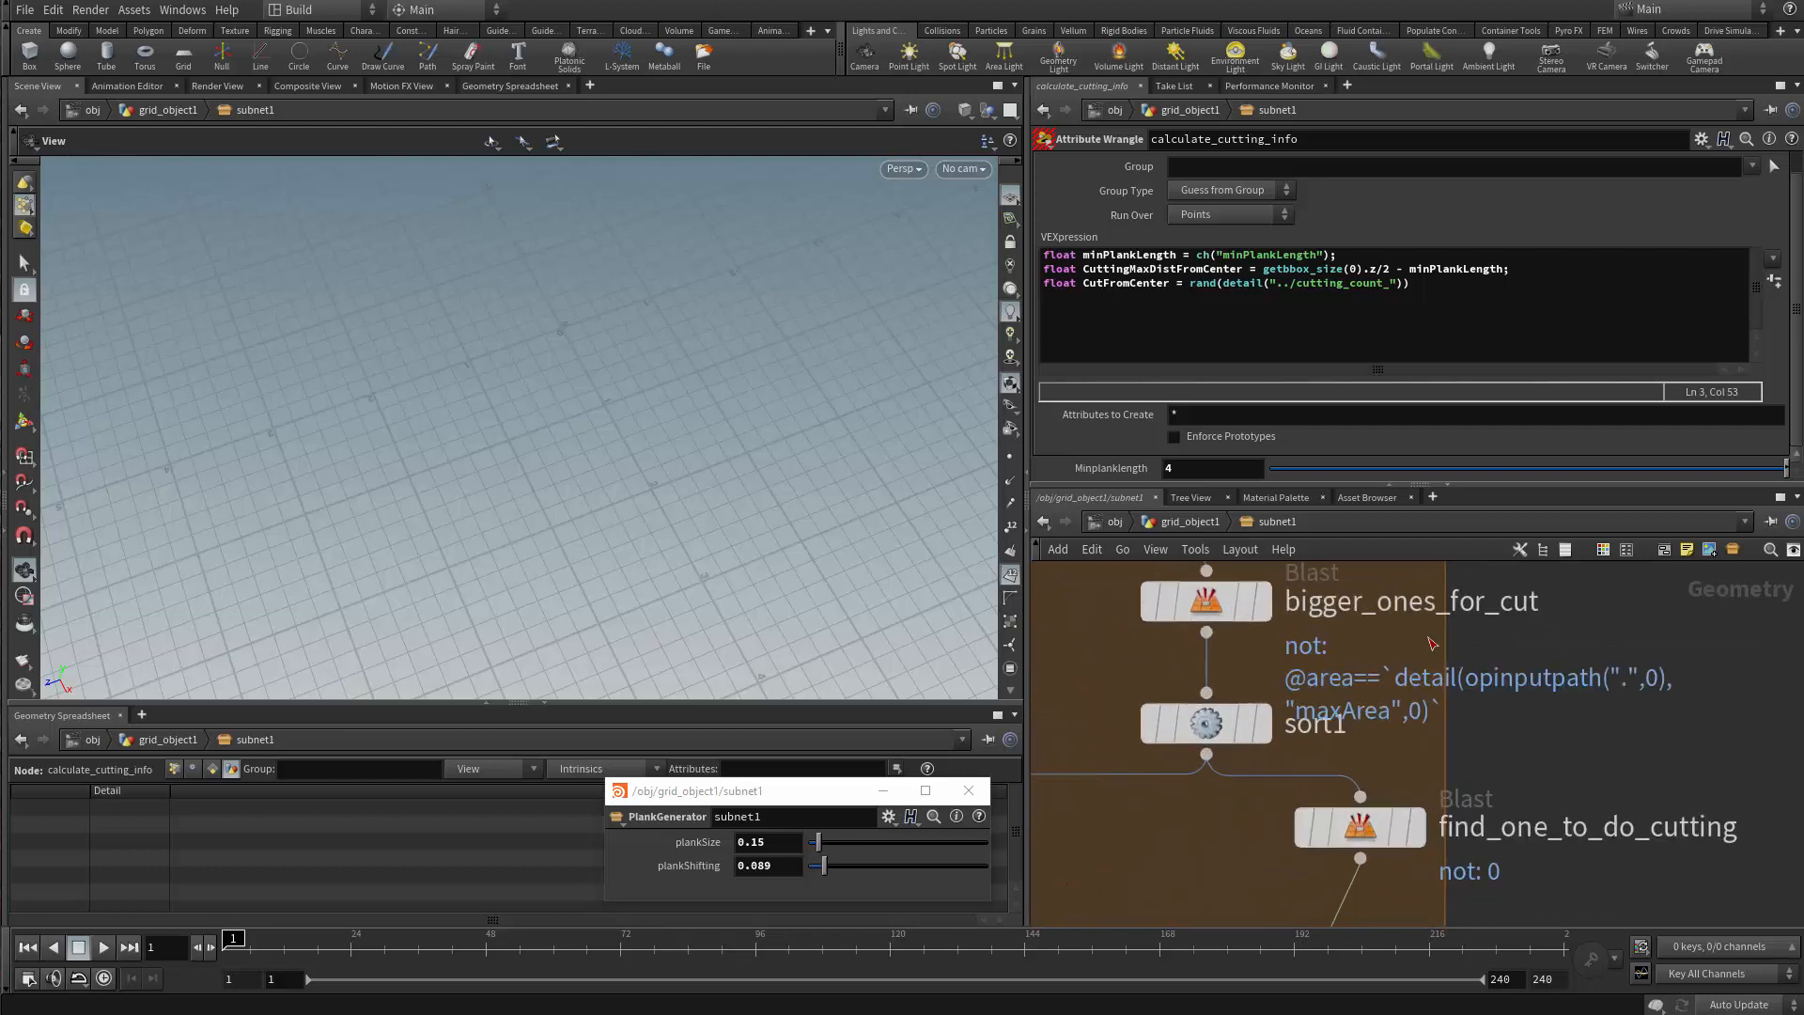
middle_click_drag(1419, 825, 1484, 427)
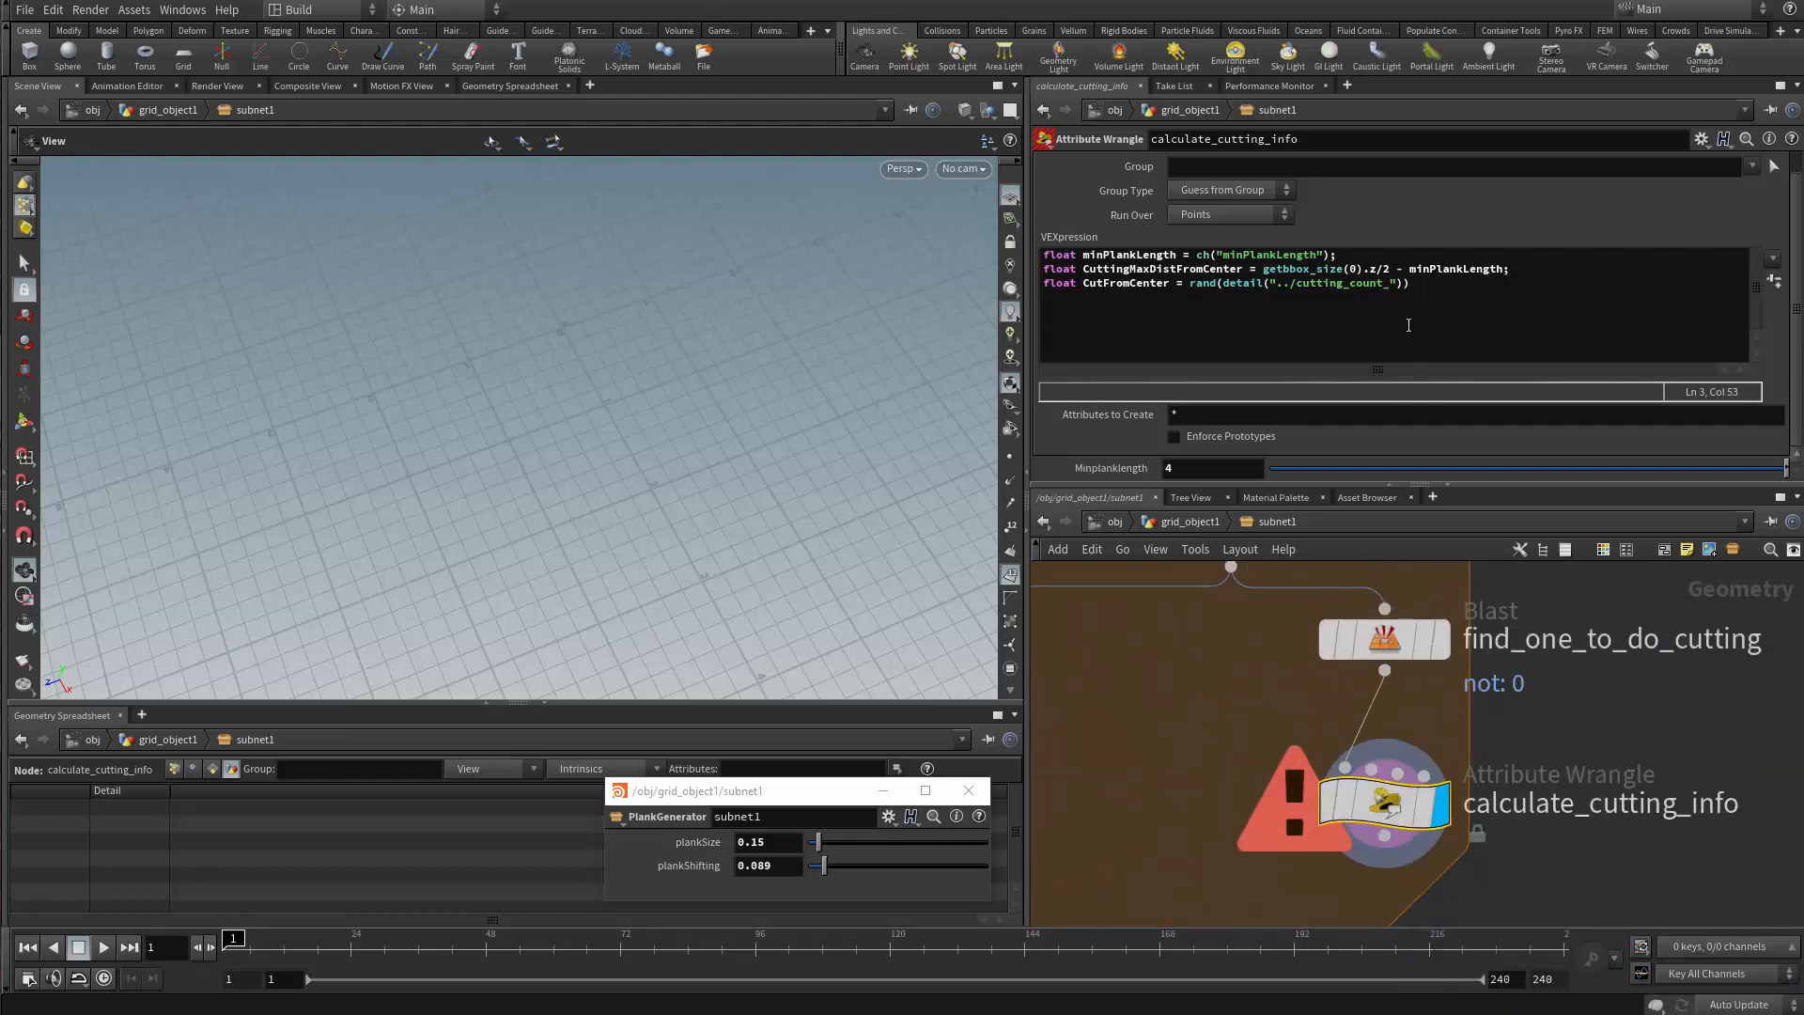
left_click(1381, 287)
left_click_drag(1381, 287, 1295, 290)
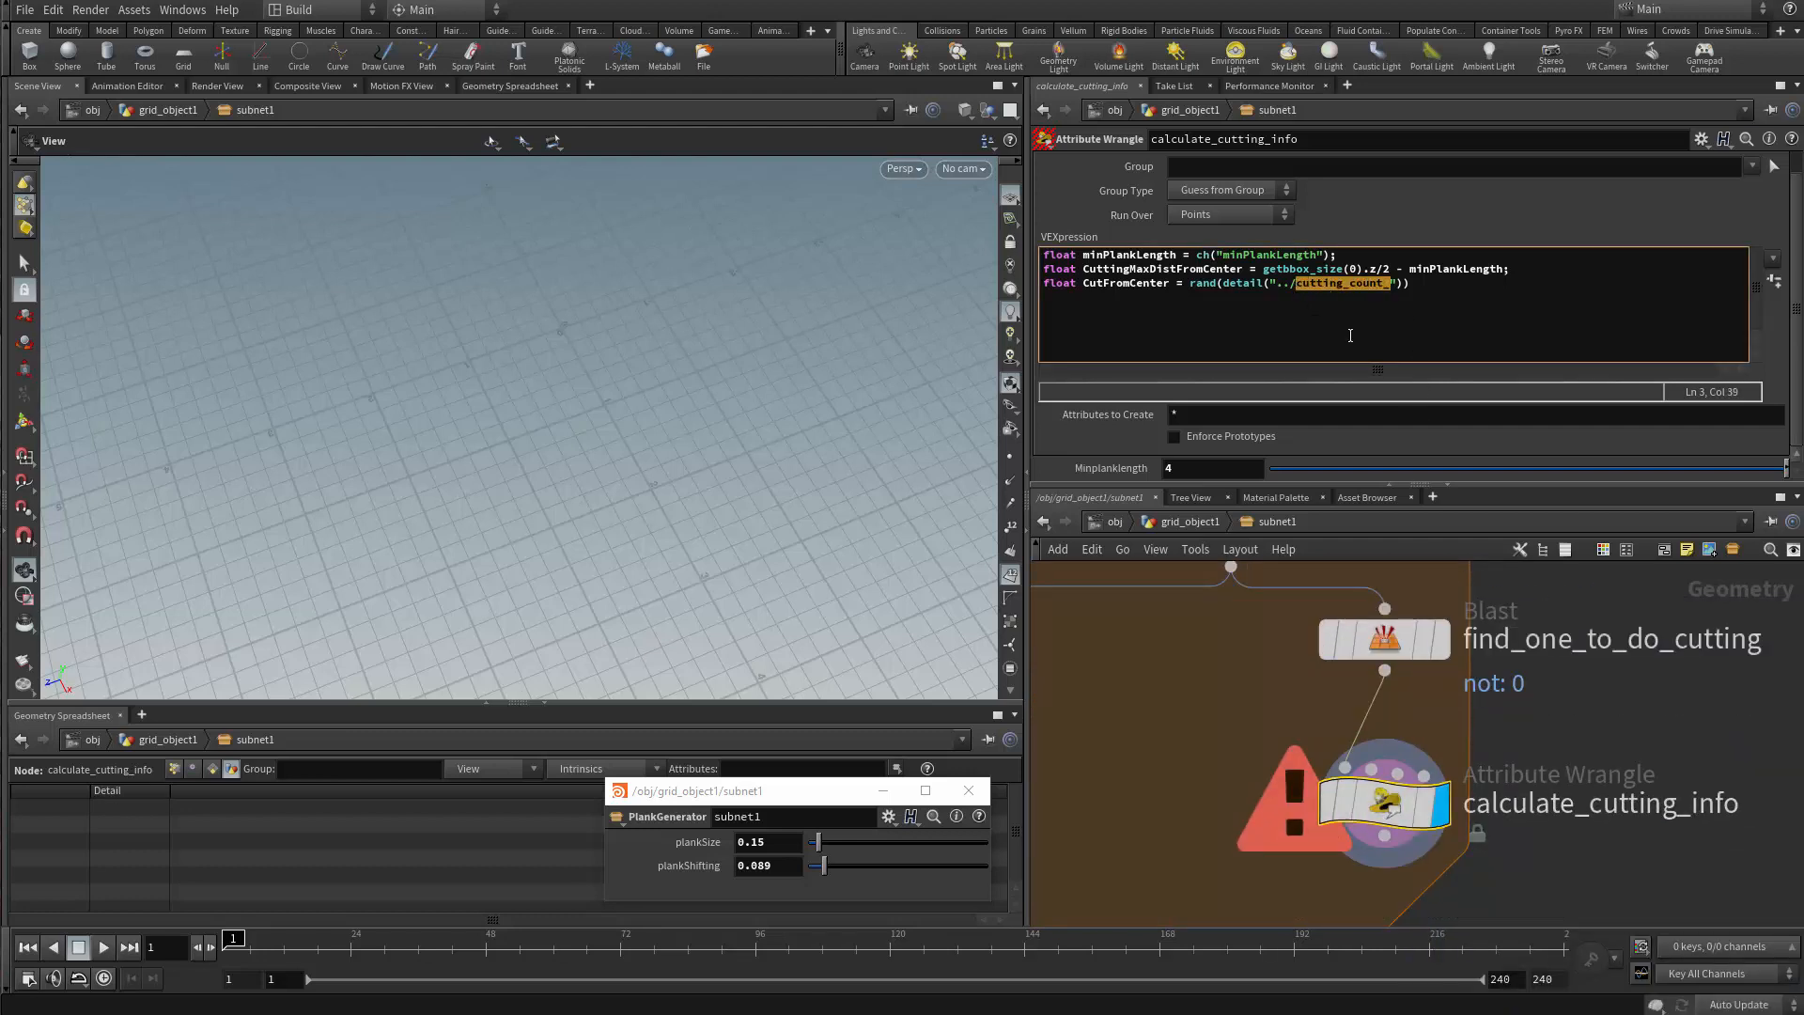
key("ctrl+v")
Add "iteration" and 0 as the remaining arguments of the detail call
type(",\"it")
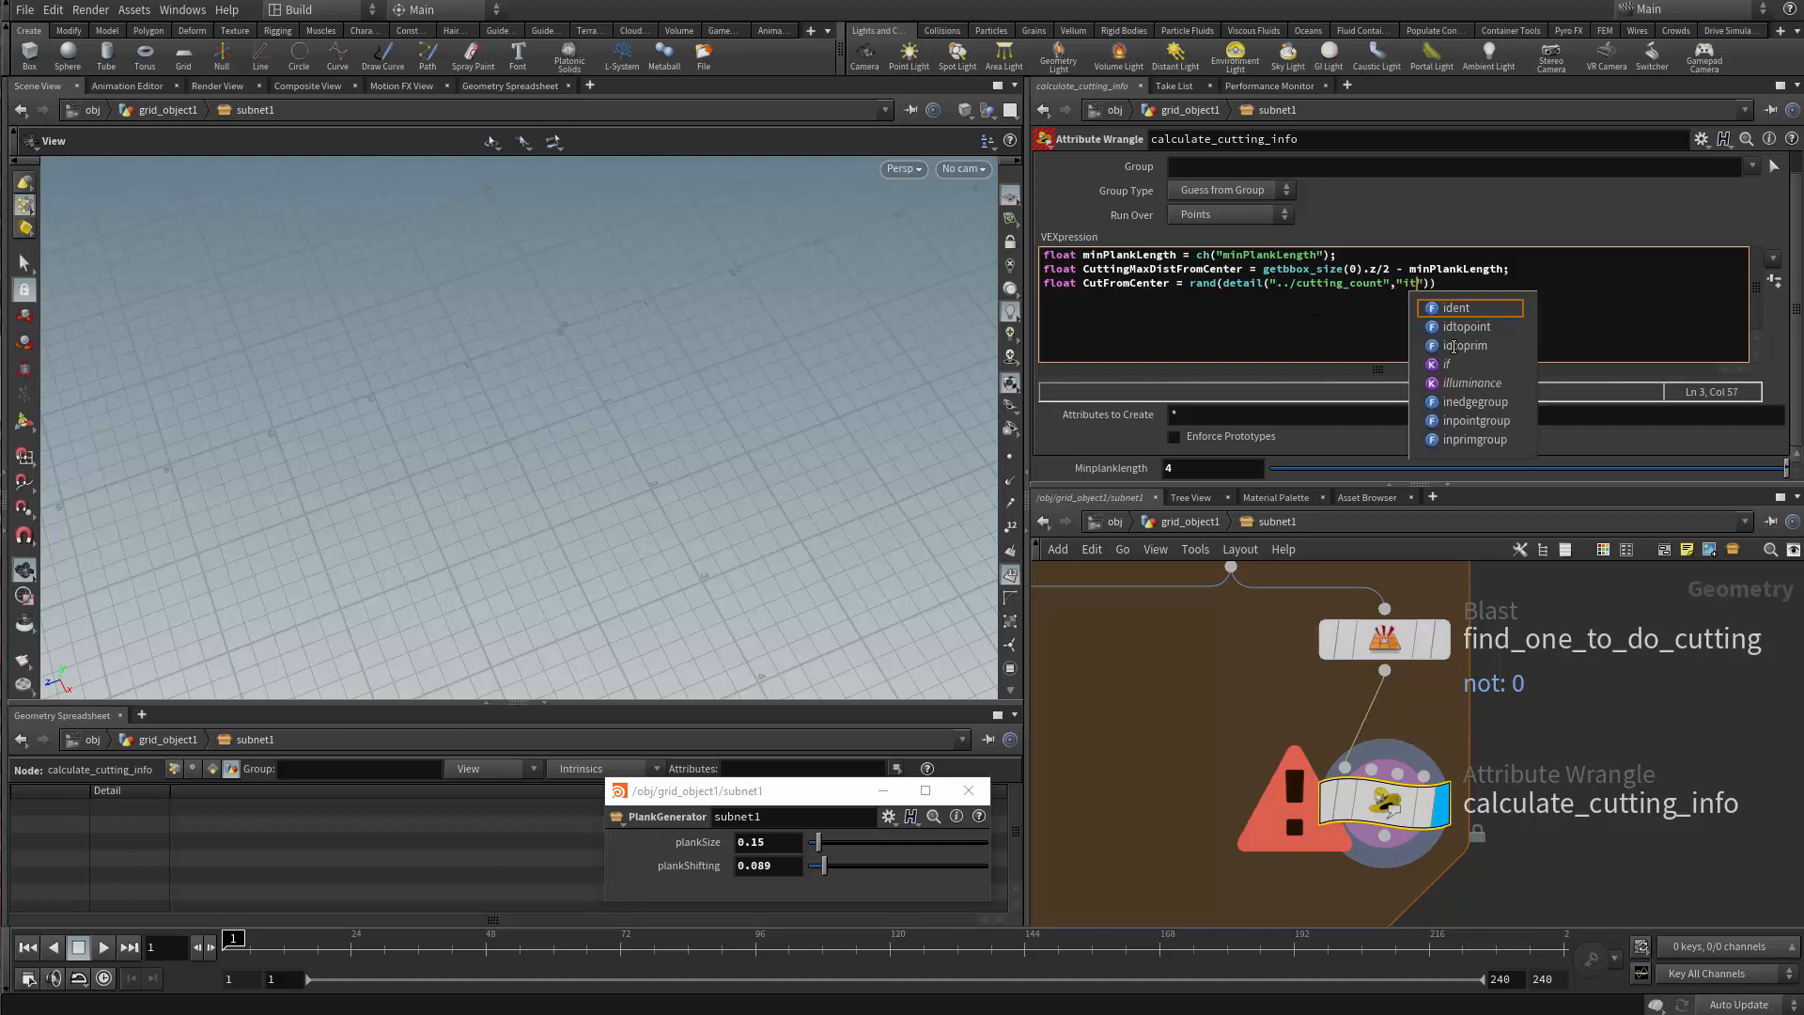
type("eration\"")
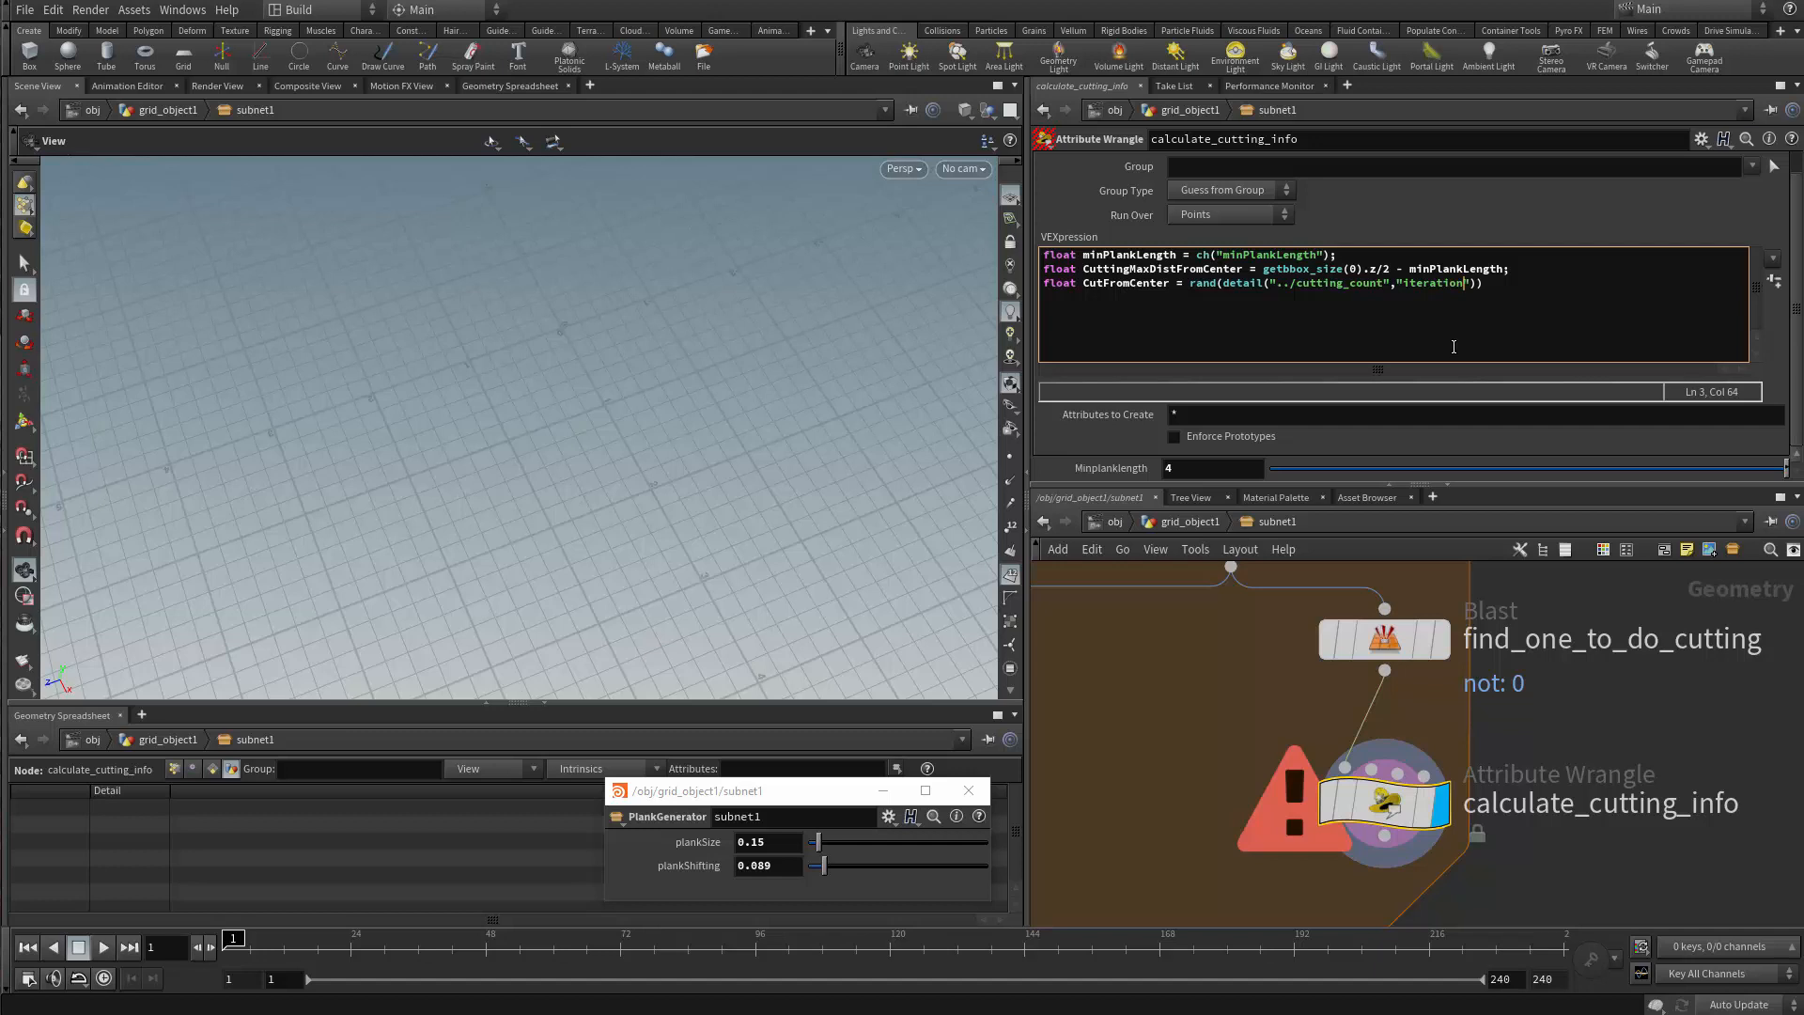
type(",0")
Wrap the rand expression in a fit01 call and add a comma after it for the range arguments
key("Left")
key("Left")
key("Left")
key("Left")
key("Left")
key("Left")
key("Left")
key("Left")
key("Left")
key("Left")
key("Left")
key("Left")
key("Left")
key("Left")
key("Left")
key("Left")
key("Left")
key("Left")
key("Left")
key("Left")
type("fit01(")
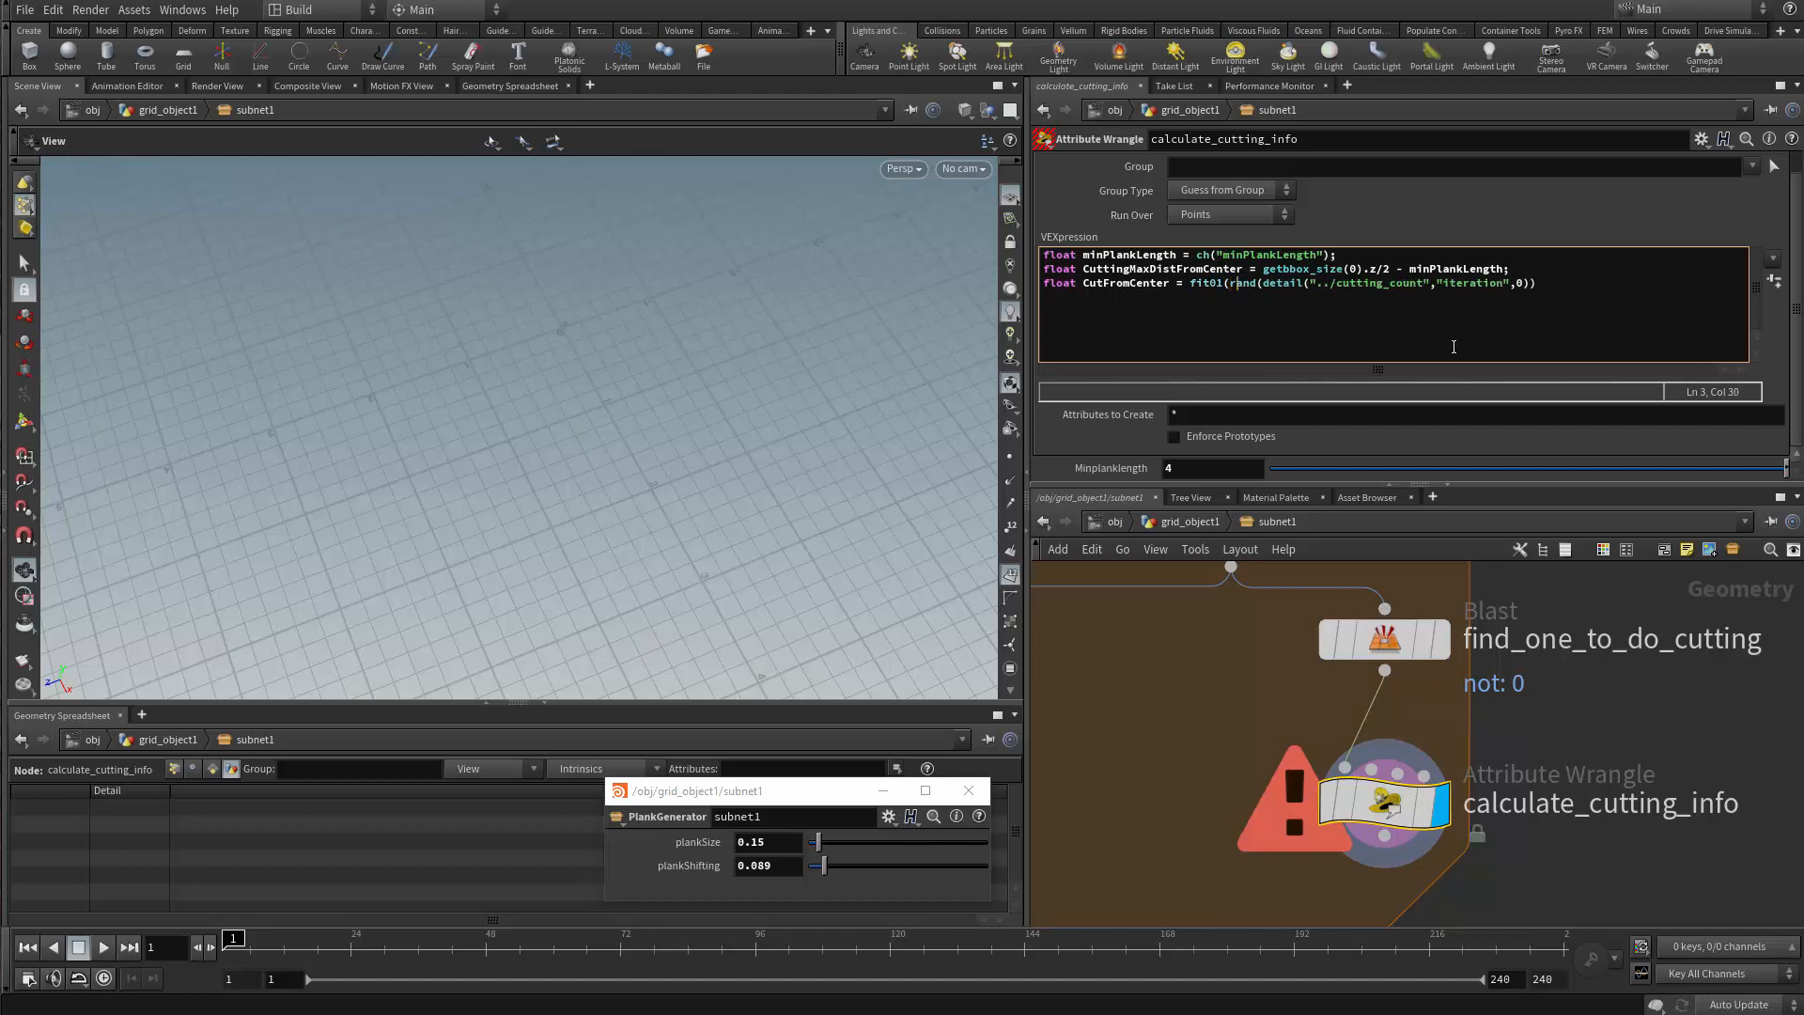
key("Right")
key("Right")
key("Right")
key("Right")
key("Right")
key("Right")
key("Right")
key("Right")
key("Right")
key("Right")
type("),")
Set the fit01 range from -CuttingMaxDistFromCenter to CuttingMaxDistFromCenter
double_click(1179, 270)
key("ctrl+c")
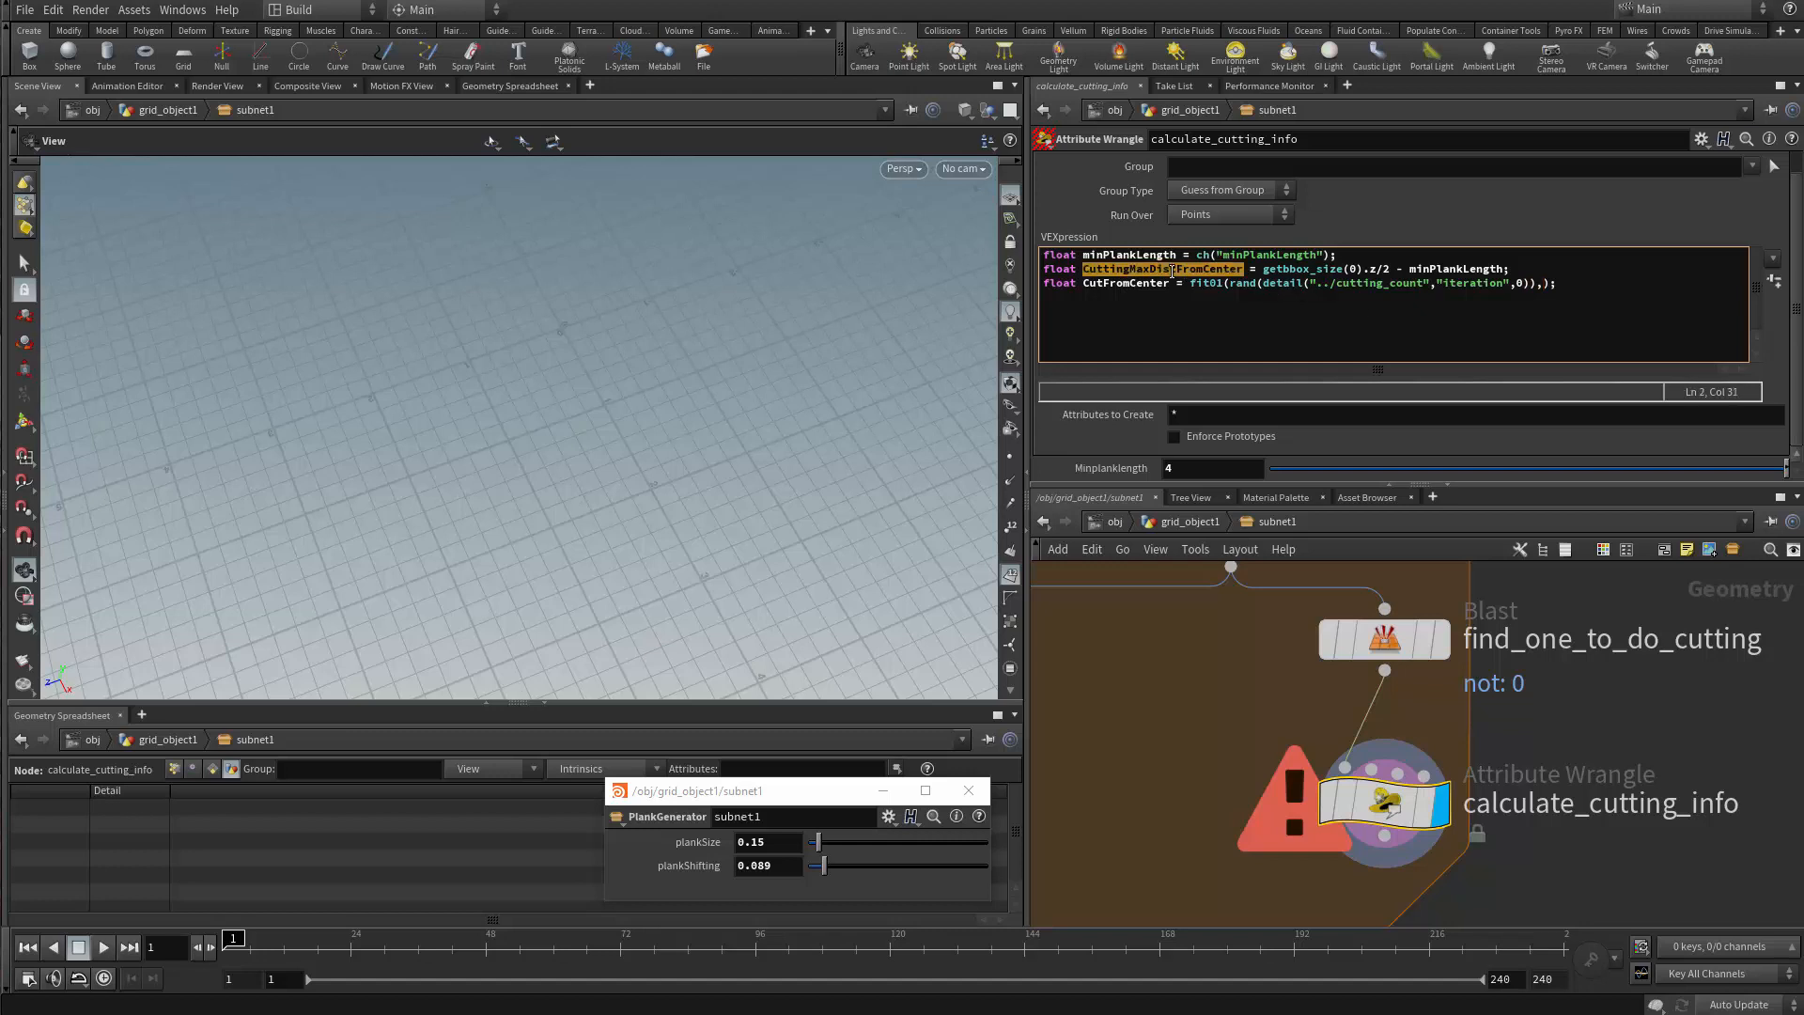
left_click(1546, 299)
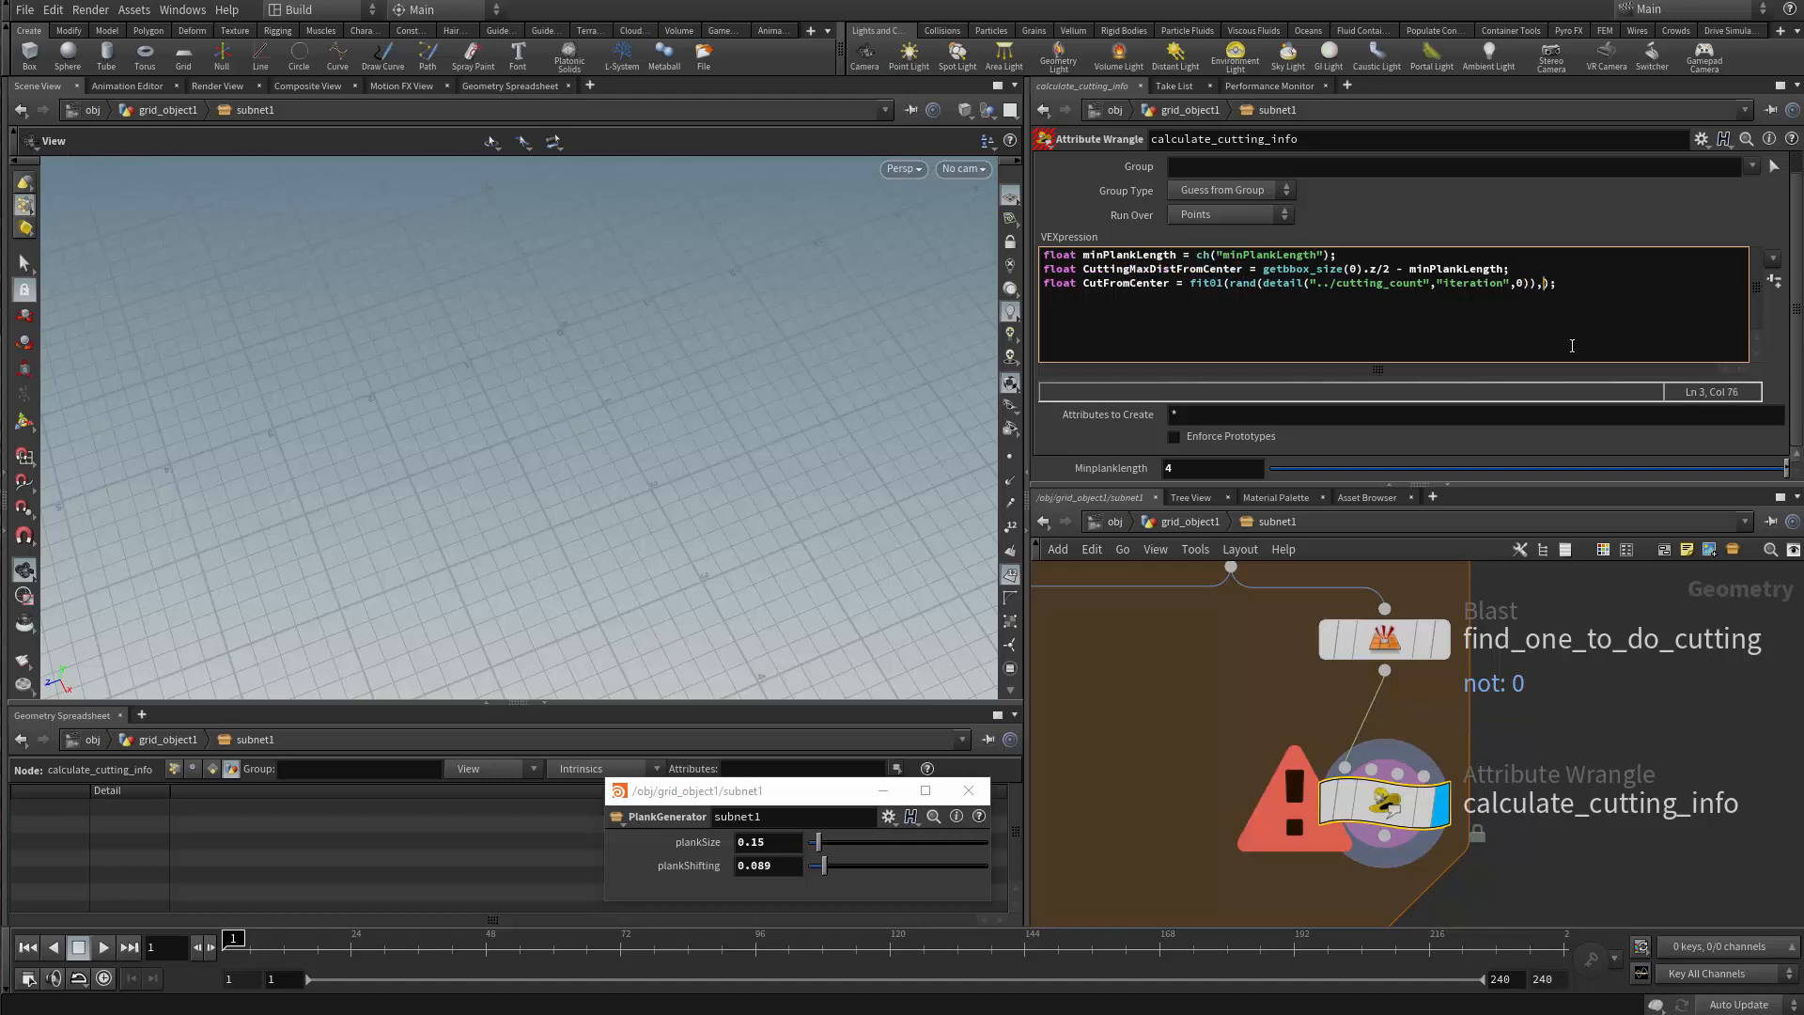
type("-")
key("ctrl+v")
type(",")
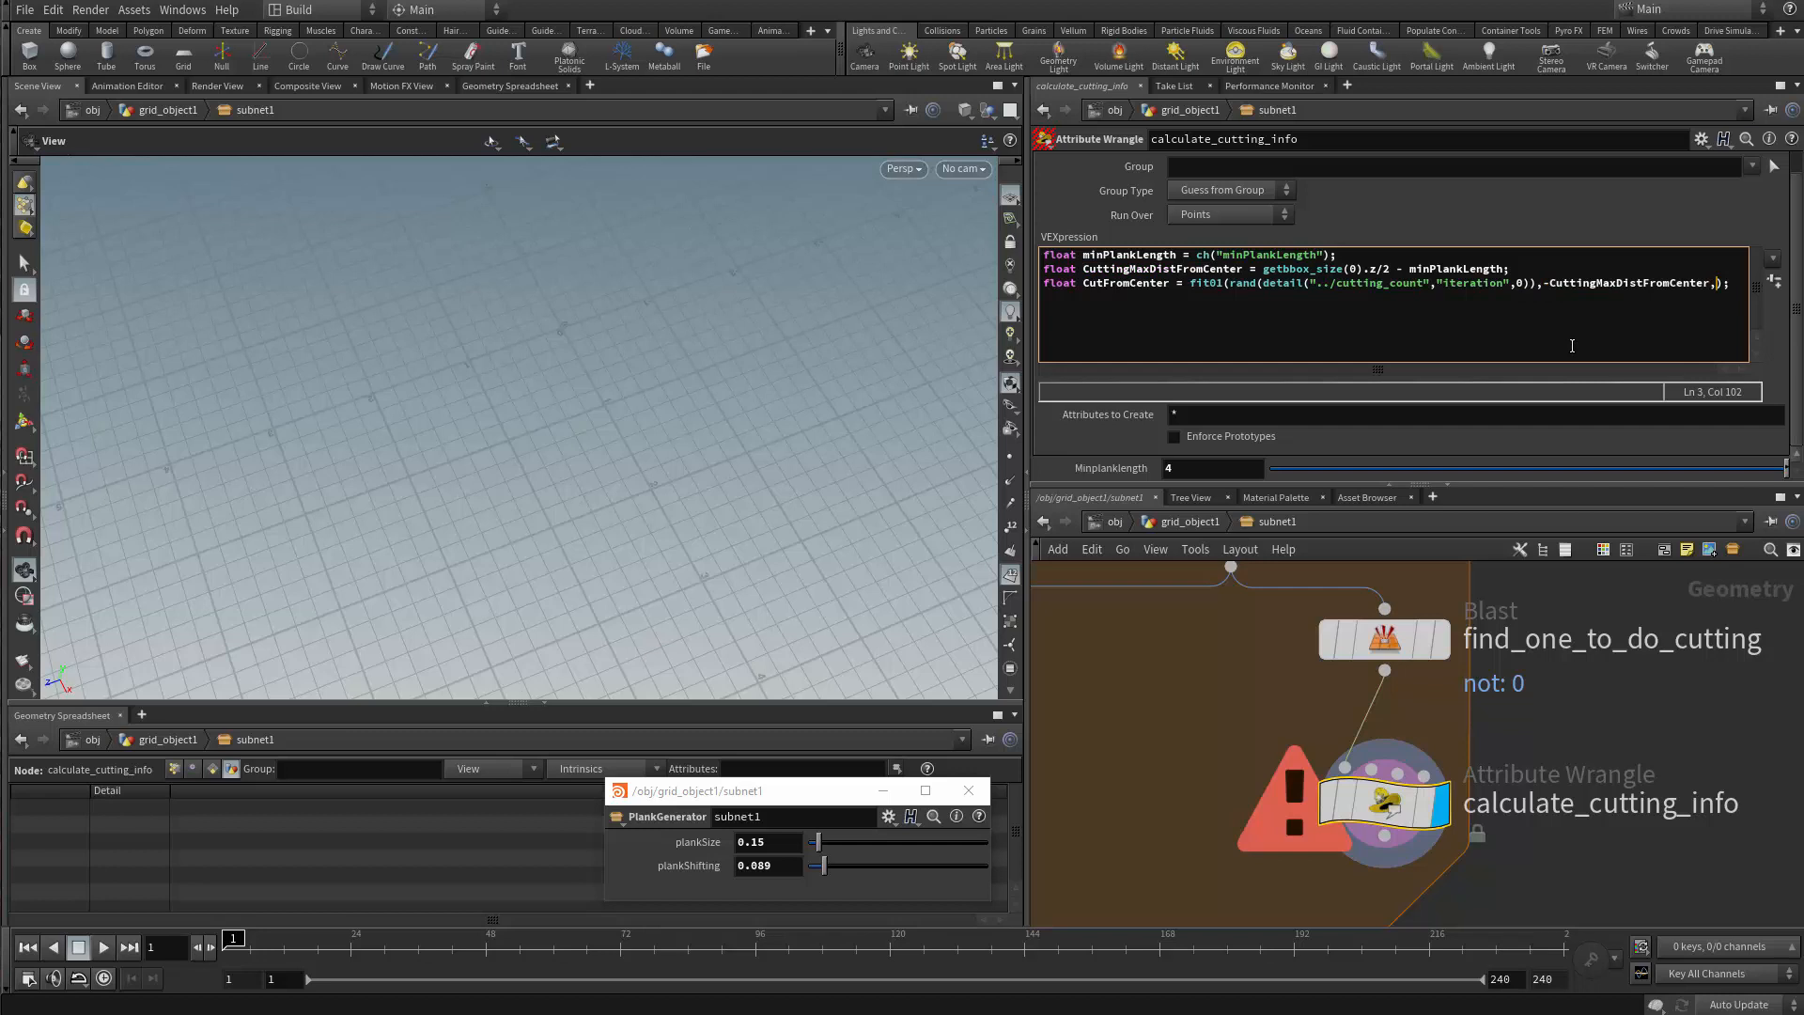
key("ctrl+v")
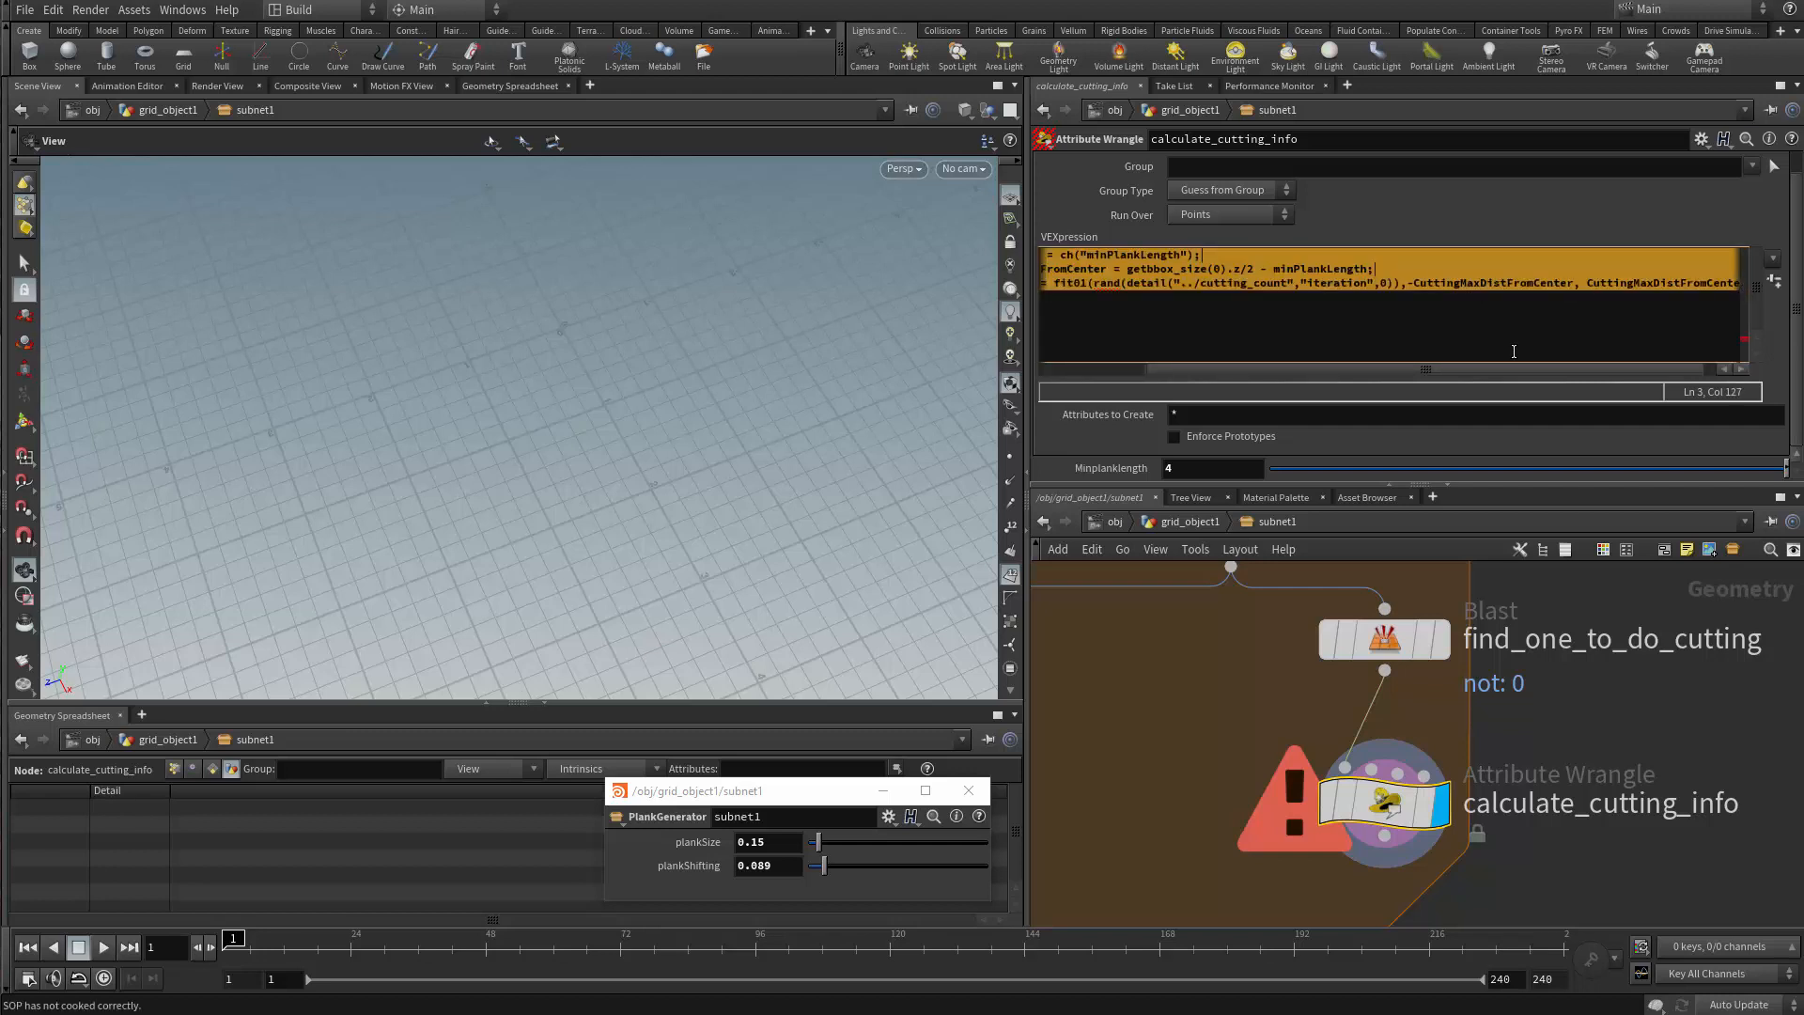
Cut the detail("../cutting_count","iteration",0) expression out of the rand call
left_click(1239, 284)
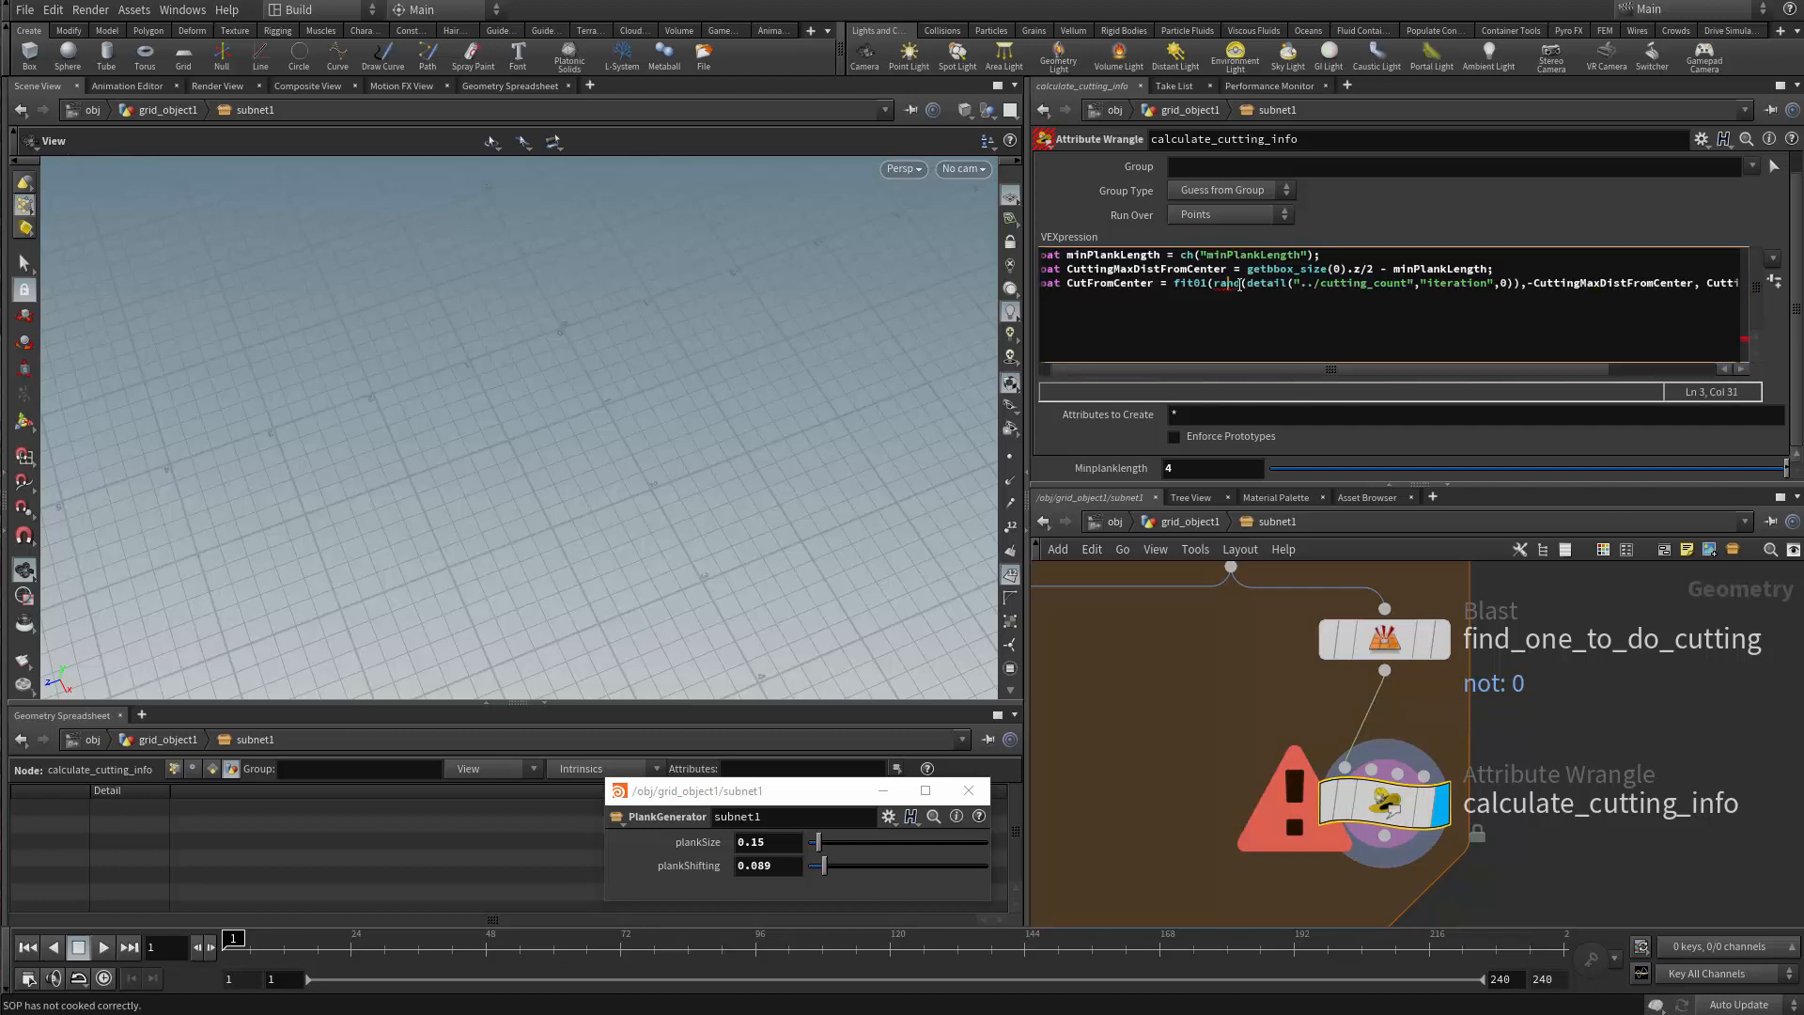
mouse_move(1230, 283)
mouse_move(1253, 283)
left_mouse_down()
mouse_move(1515, 283)
mouse_move(1248, 292)
left_mouse_up()
key("ctrl+c")
key("BackSpace")
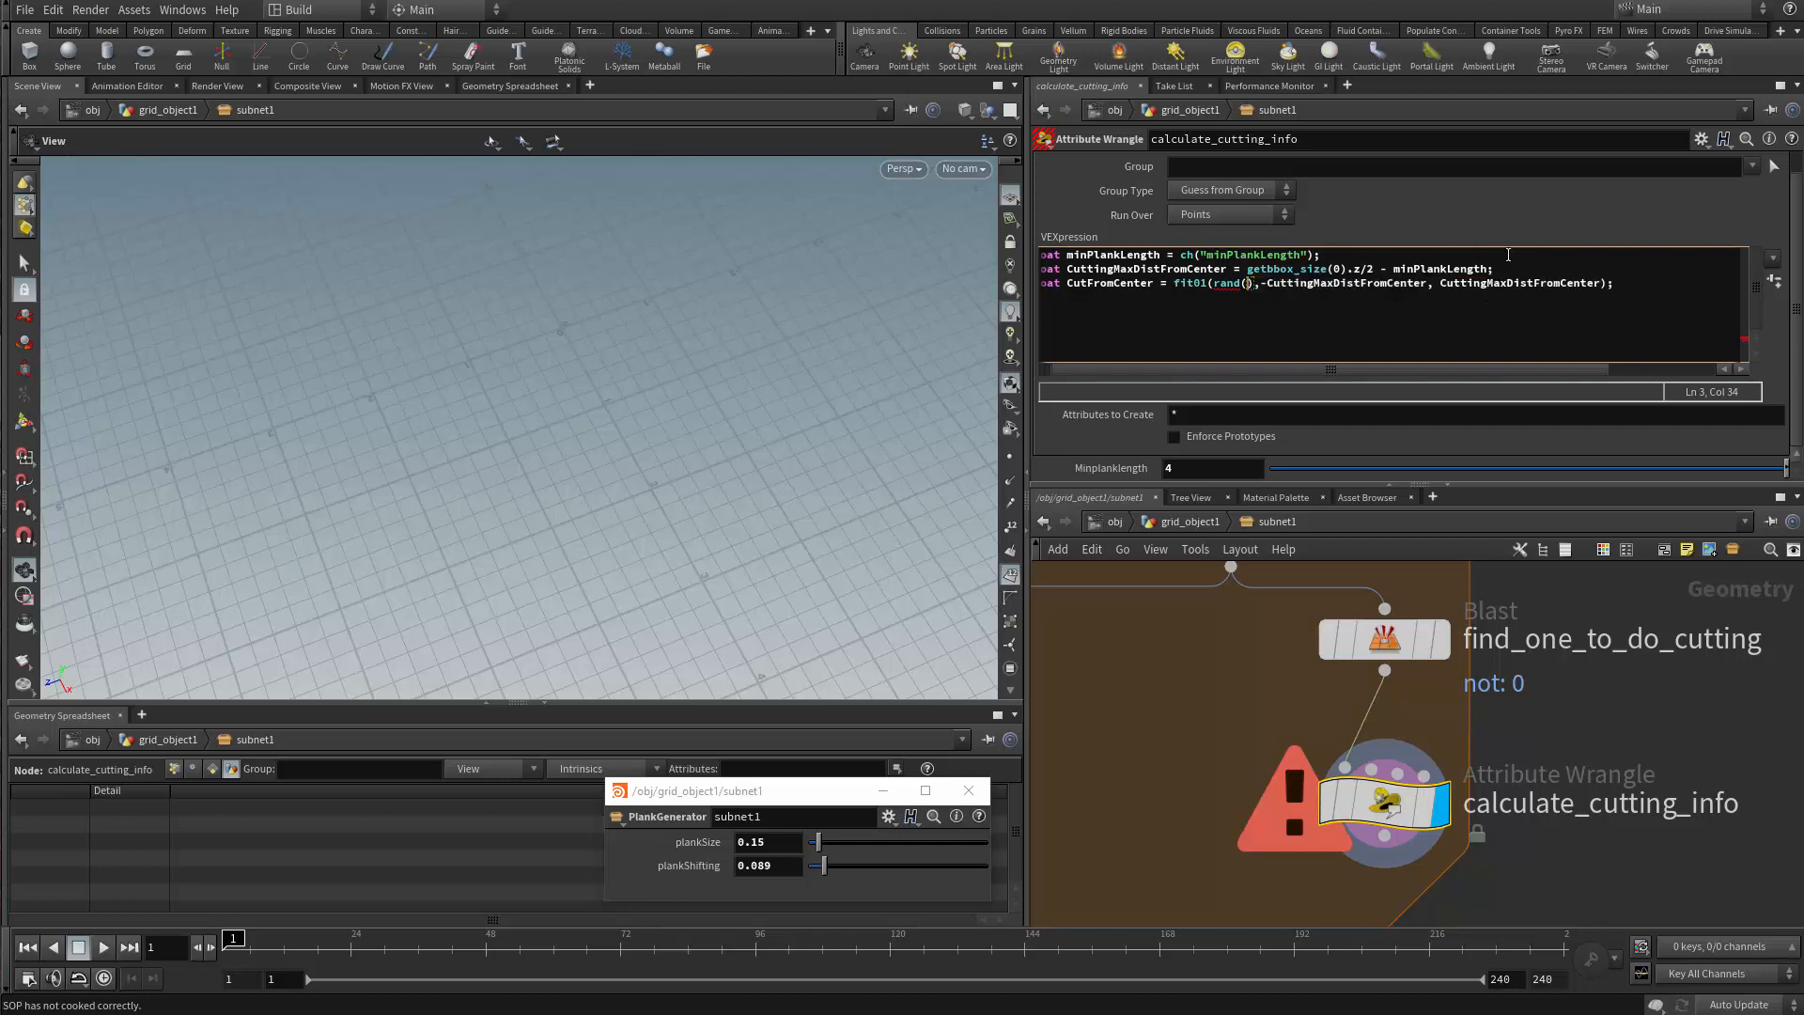
Insert a line above CutFromCenter declaring int currentIter = detail("../cutting_count","iteration",0);
left_click(1589, 282)
key("Home")
key("Return")
key("Up")
type("int curre")
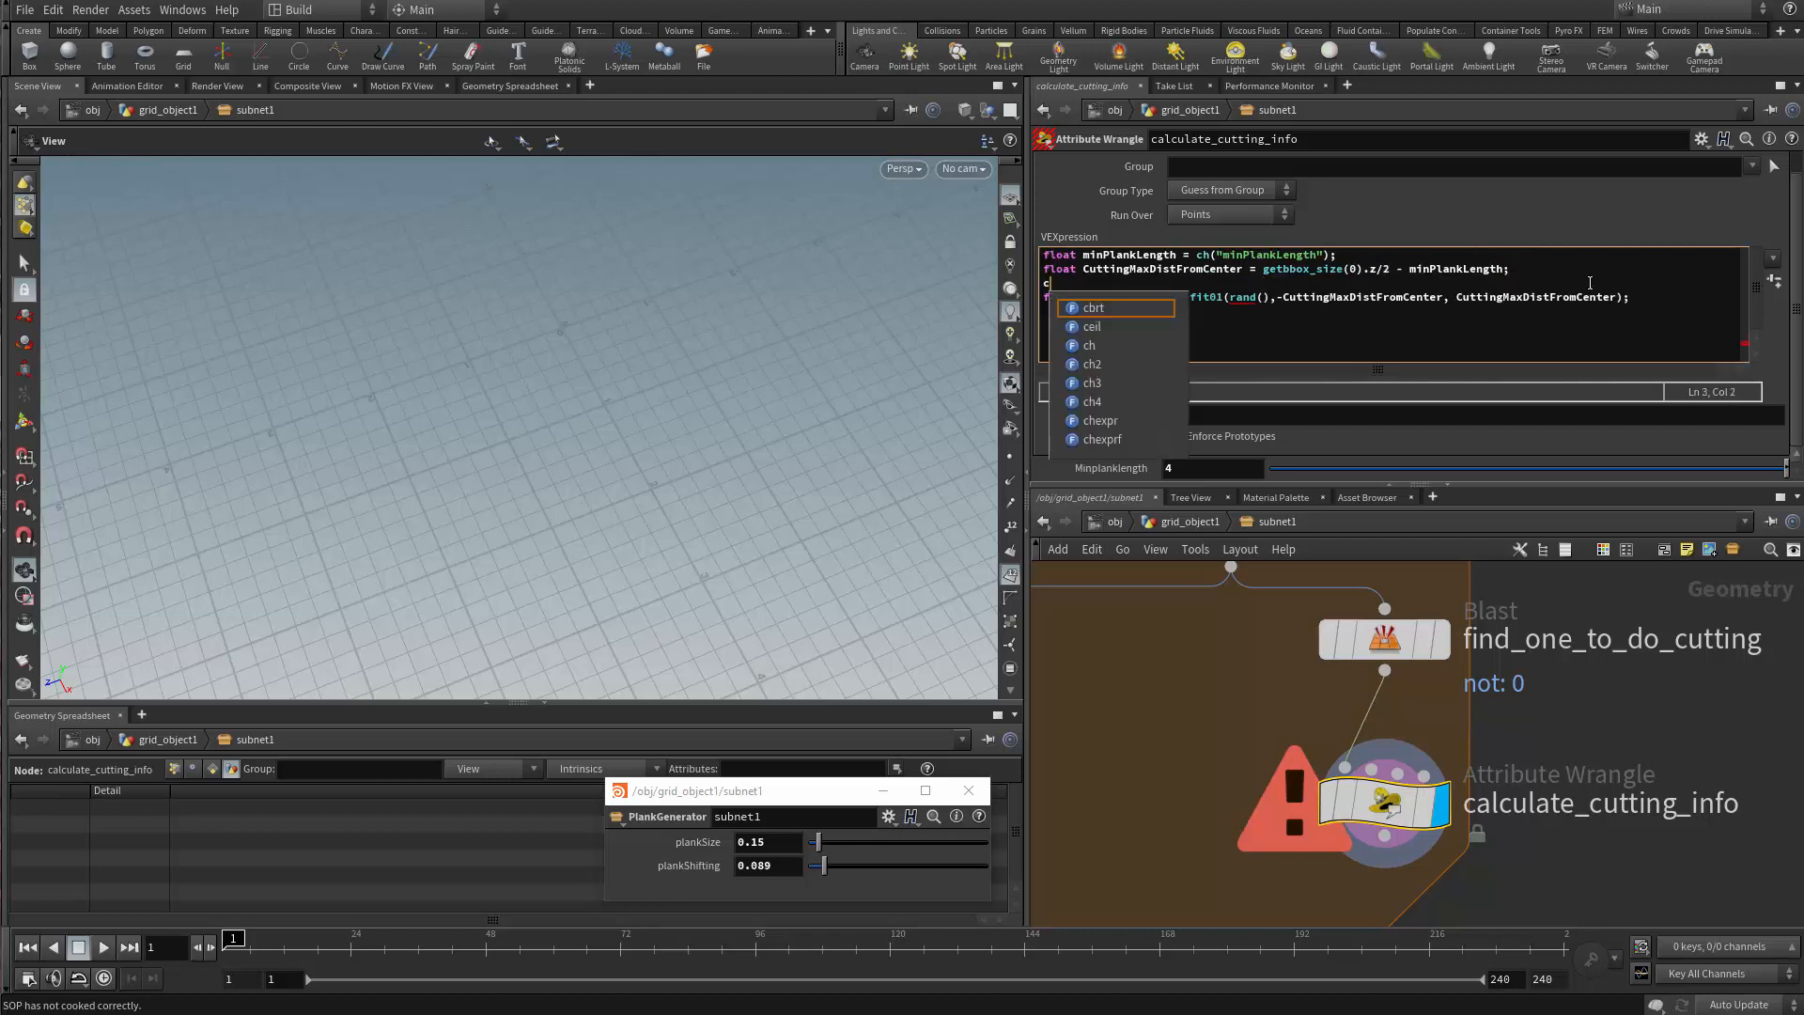
type("ntIter =")
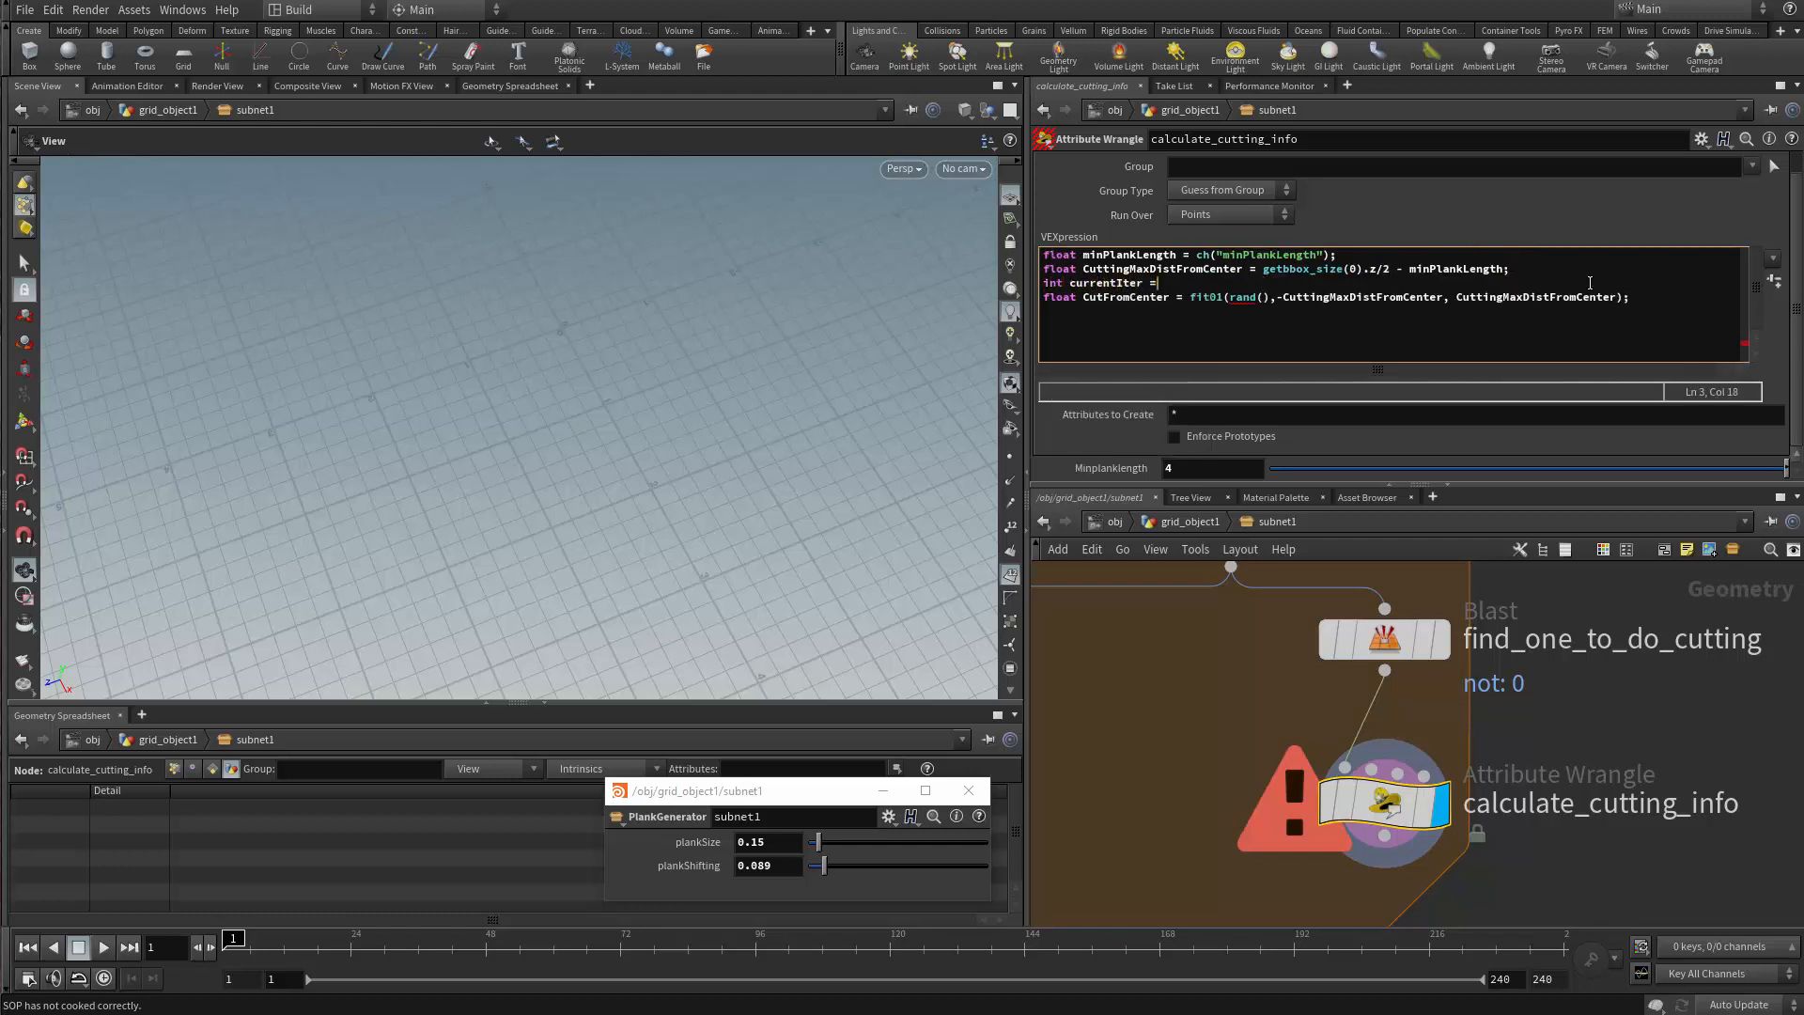
key("ctrl+v")
type(";")
key("Down")
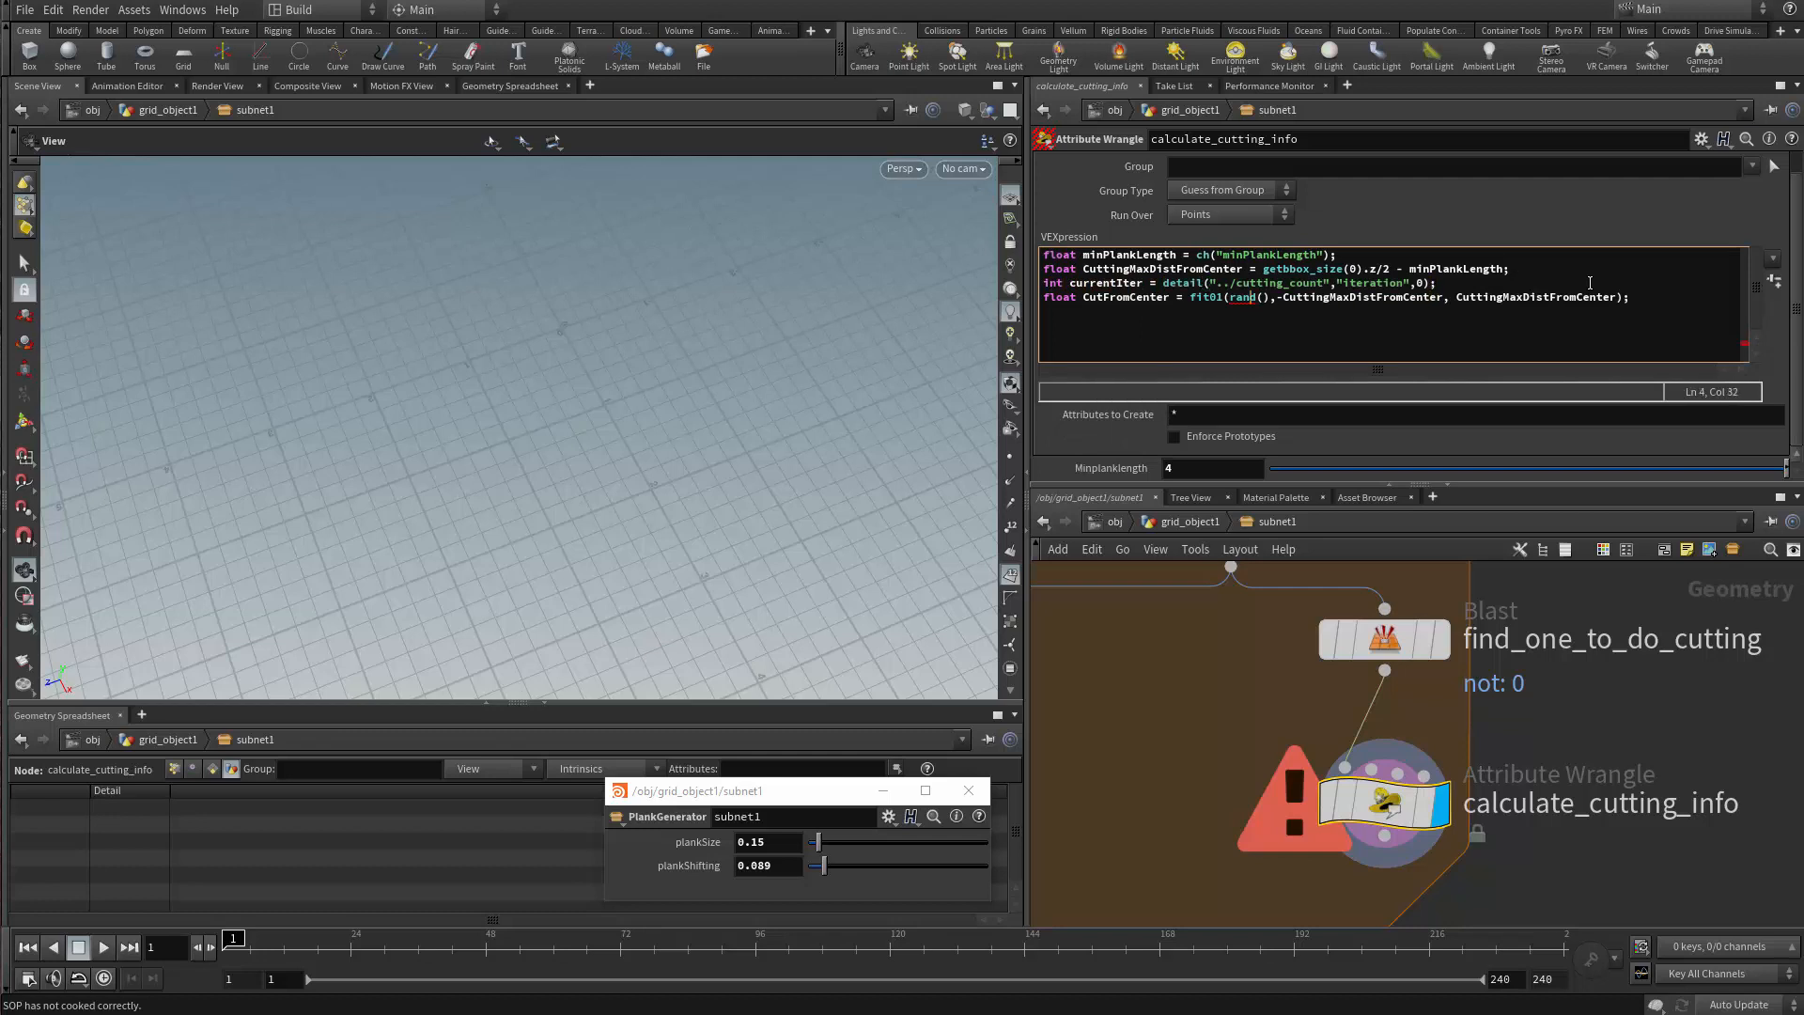
Use currentIter as the seed of the rand call in the CutFromCenter line and apply the code
key("Right")
key("Right")
type("currentIter)")
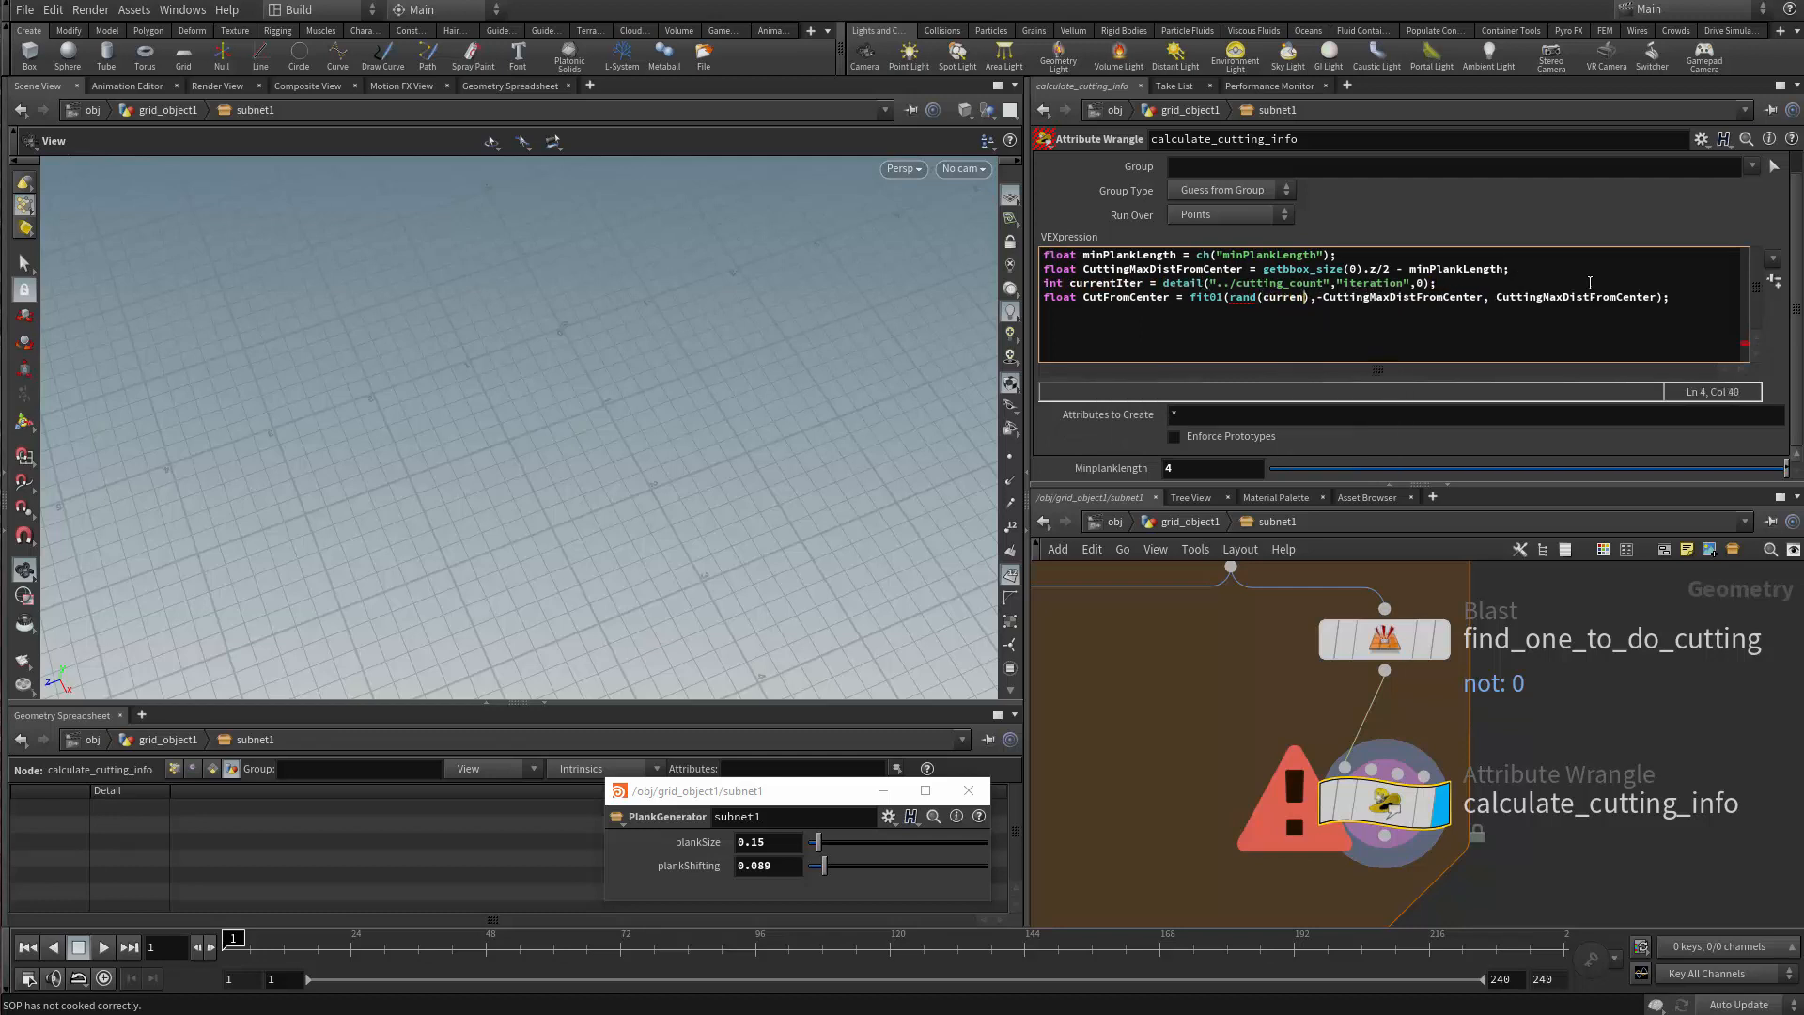
key("ctrl+a")
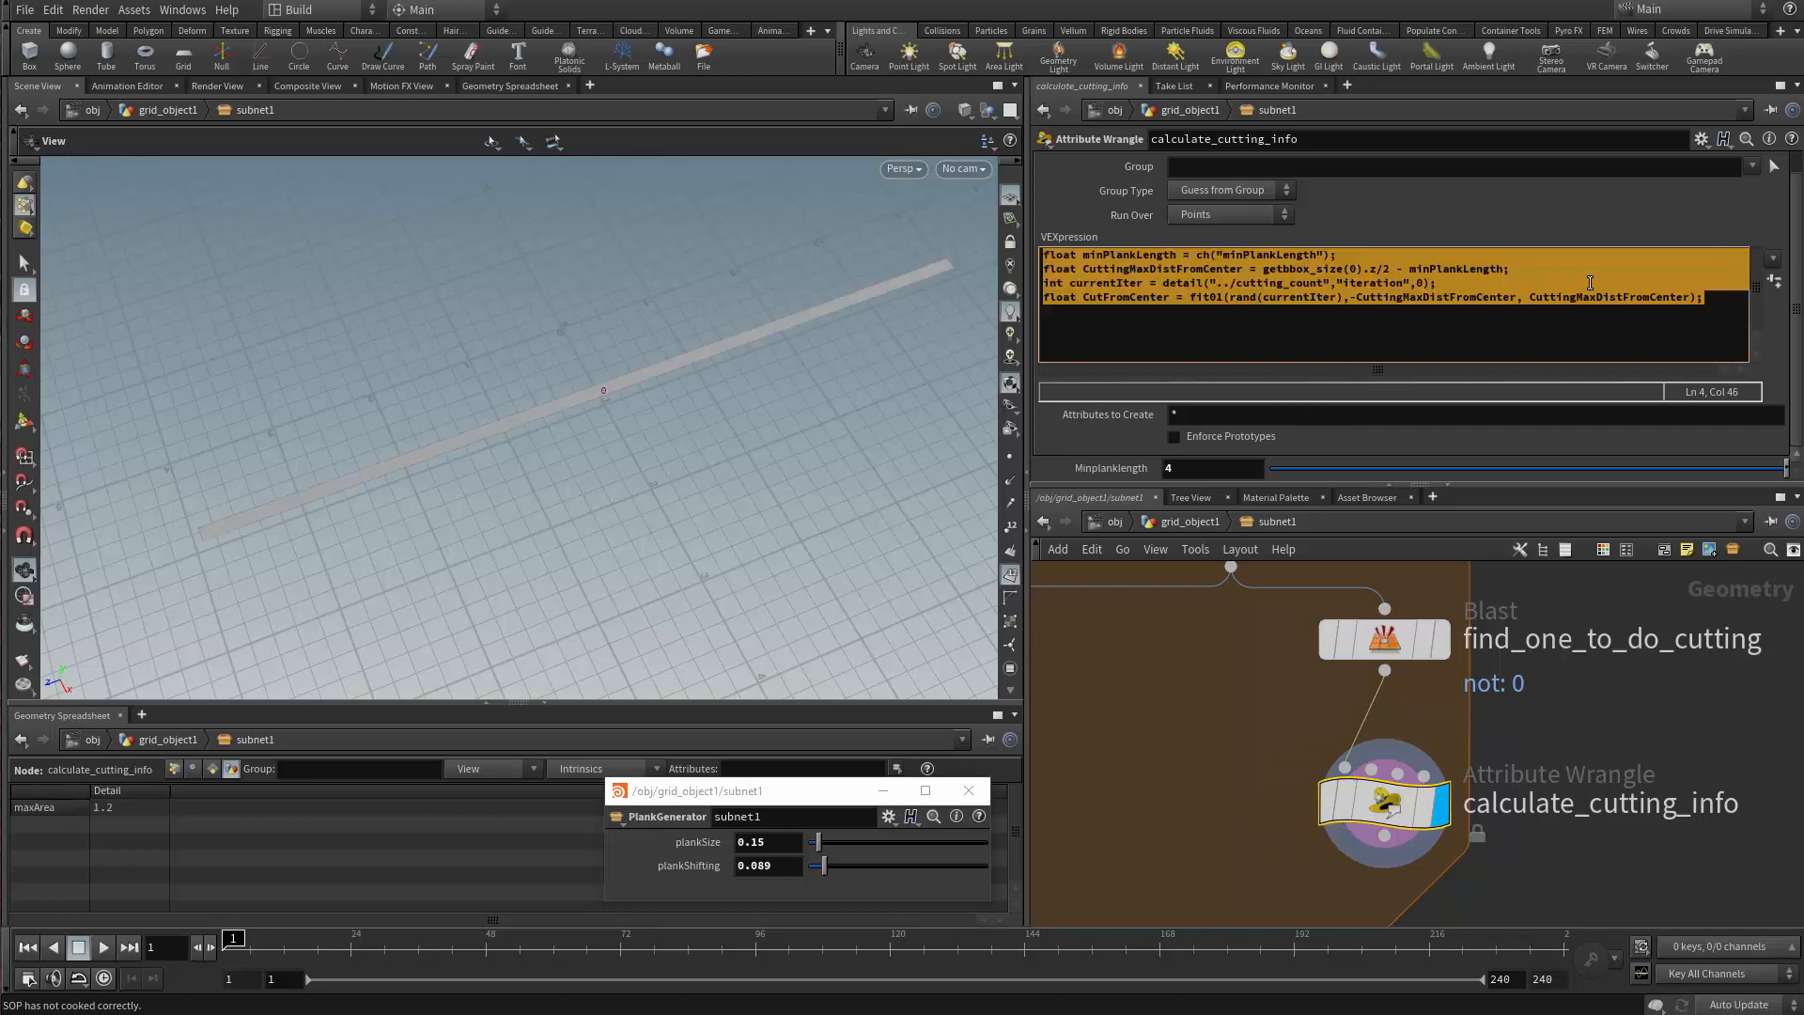
left_click(1576, 297)
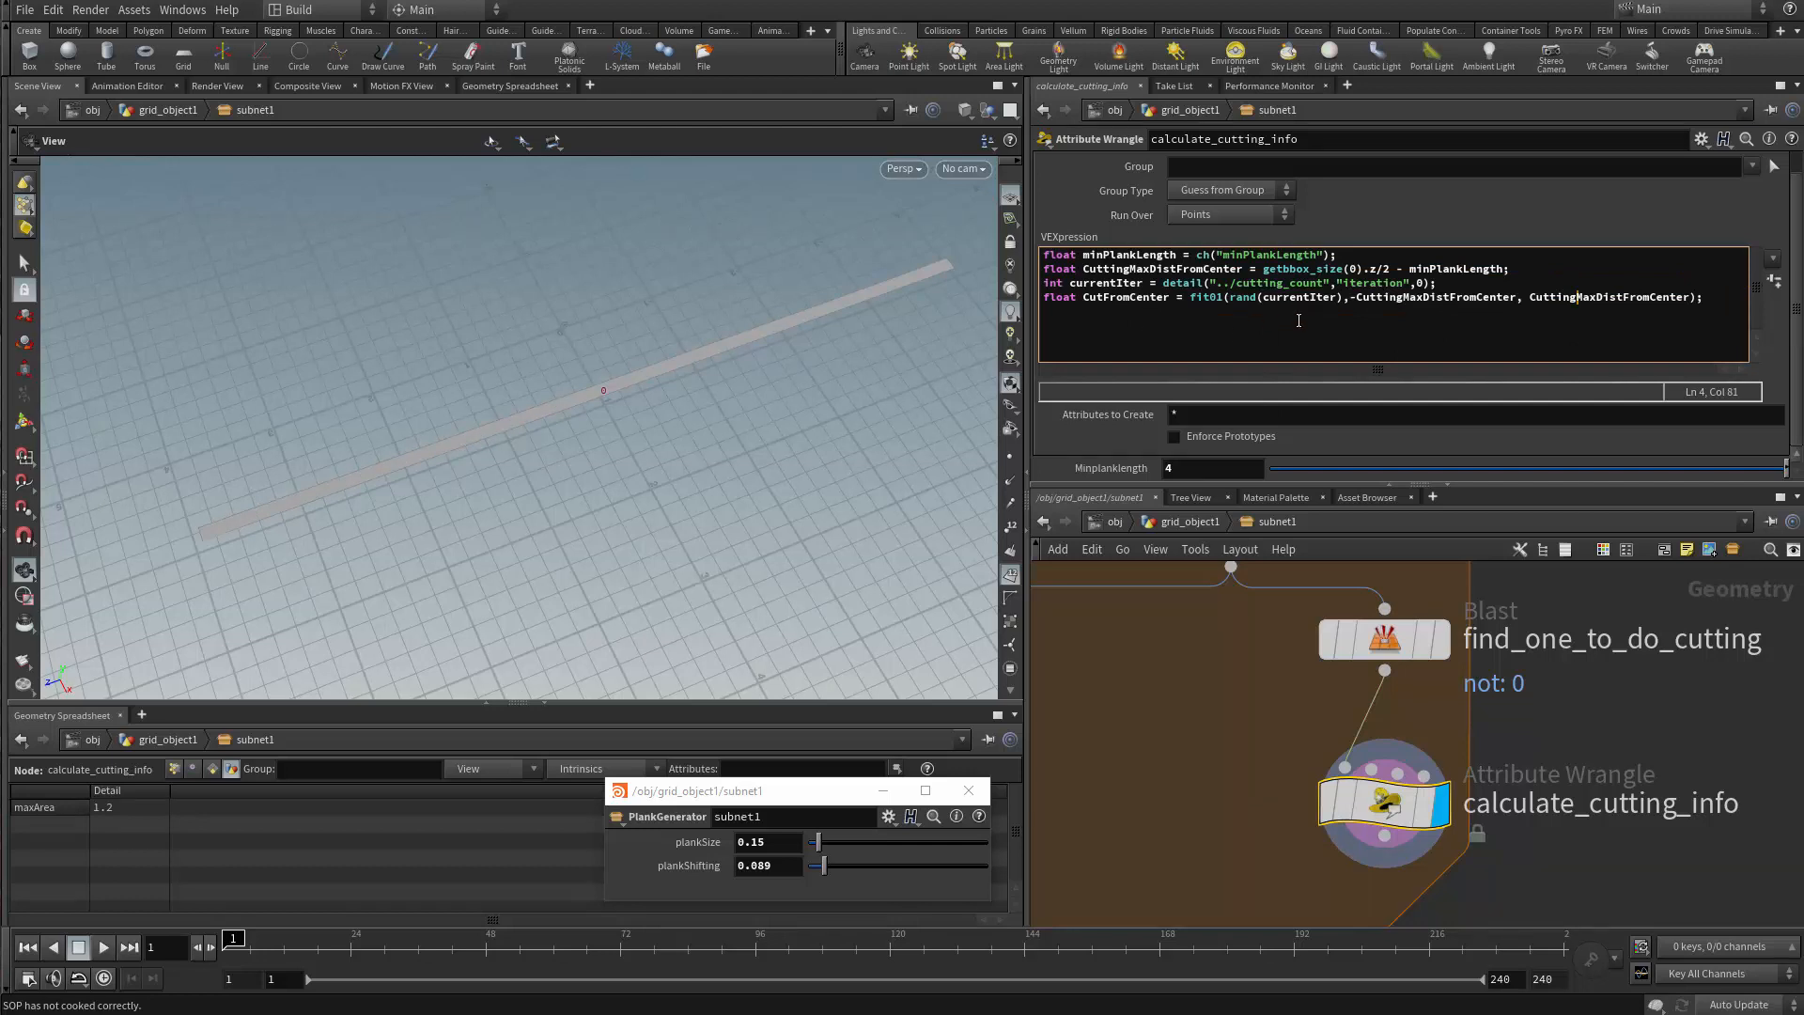
Turn the CutFromCenter variable into a float attribute written as f@CutFromCenter and apply the code
double_click(1080, 299)
type("f@")
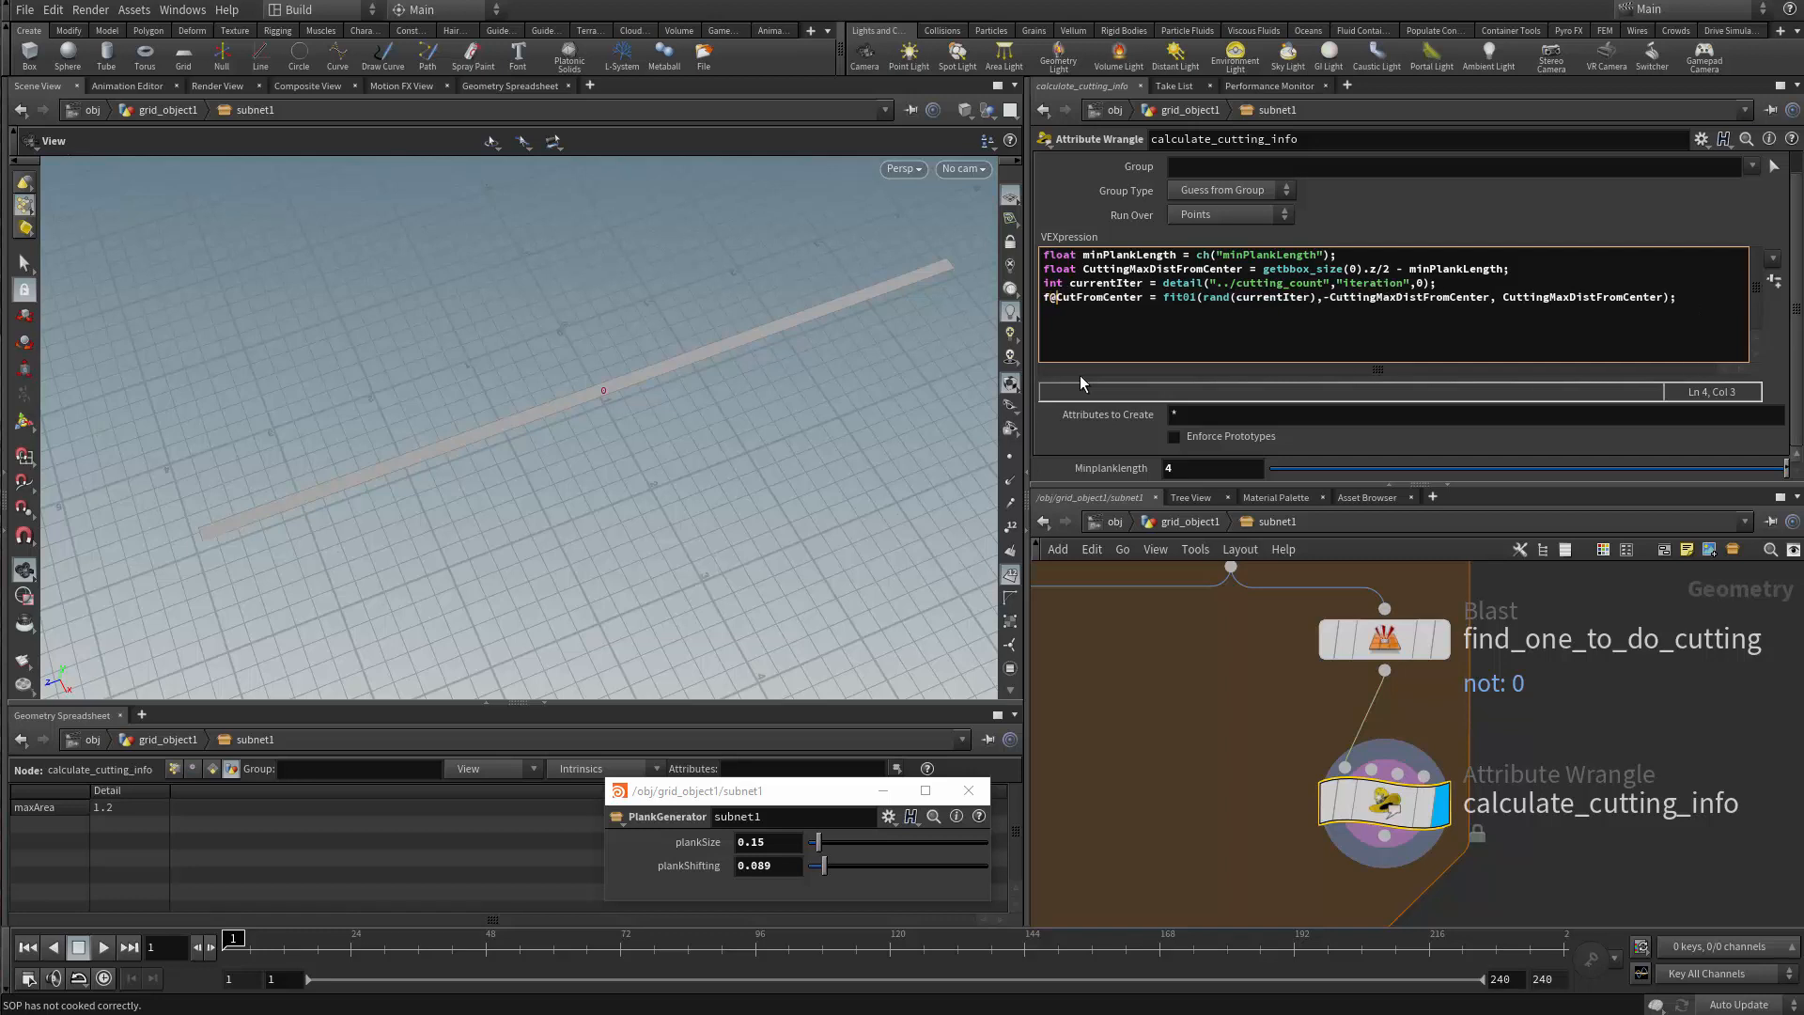
key("ctrl+a")
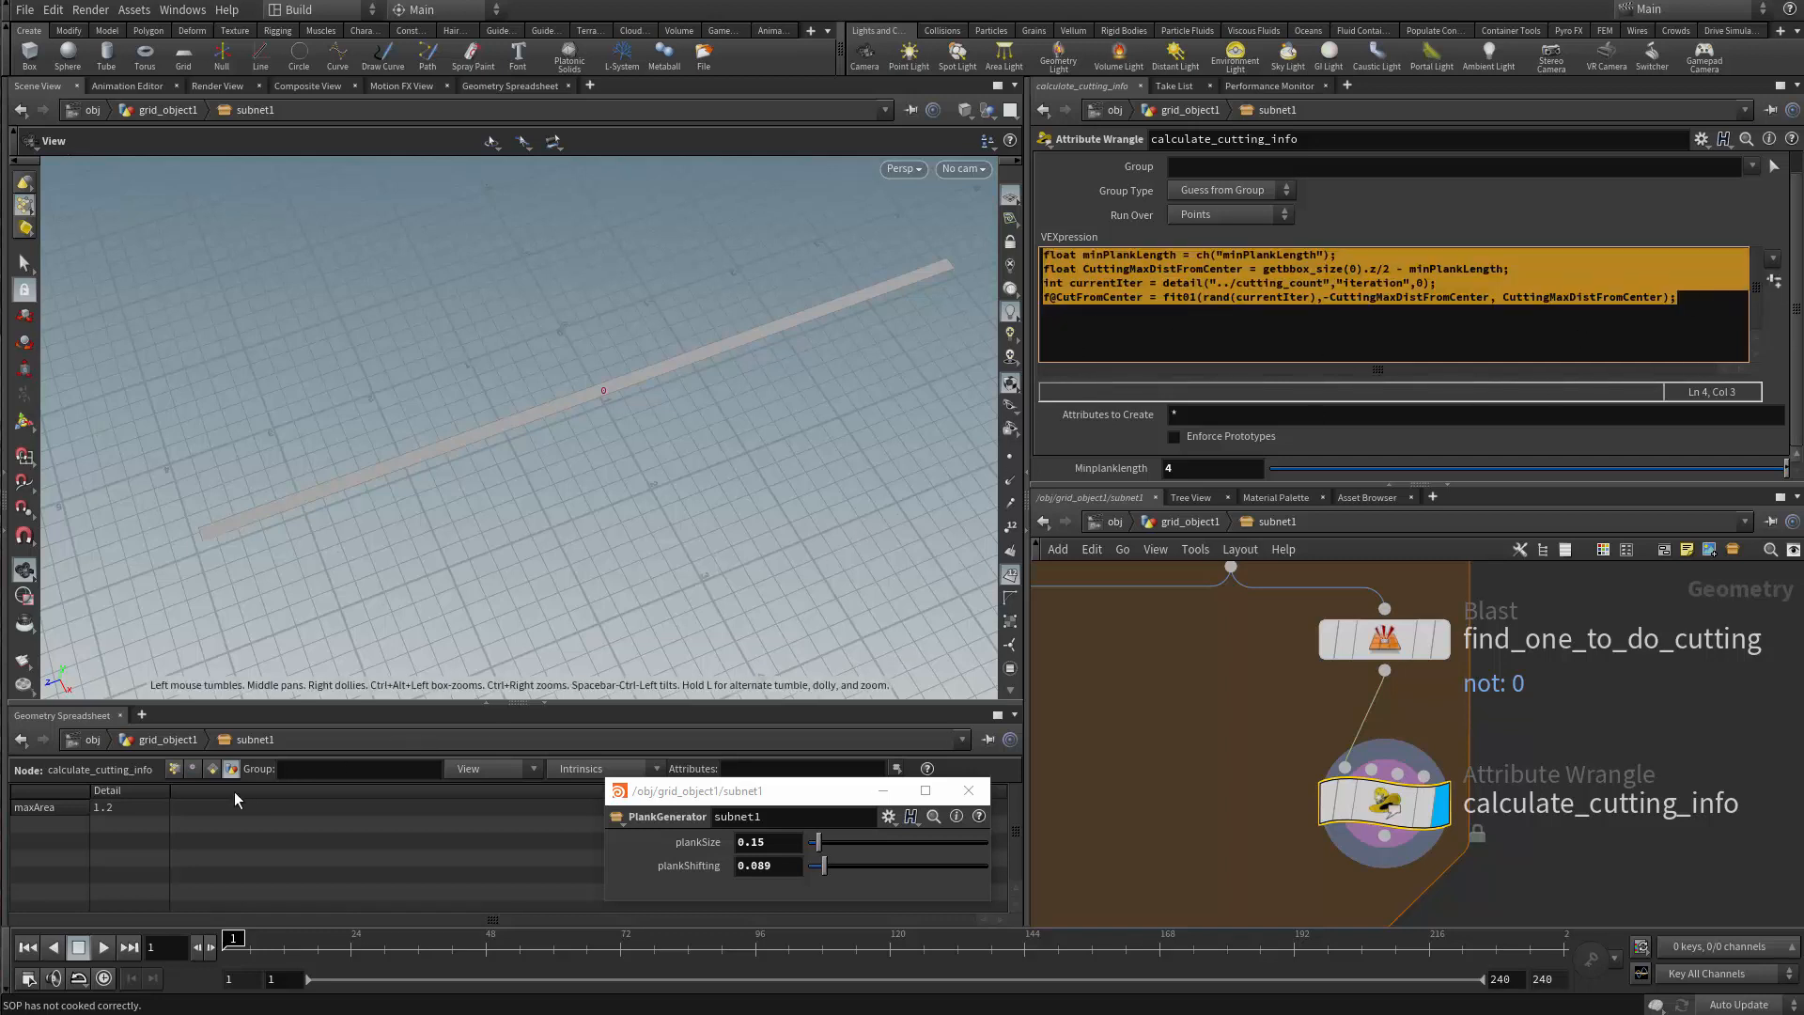
Show primitive attributes in the spreadsheet, close the floating PlankGenerator parameters, and make the wrangle run over Primitives
left_click(212, 771)
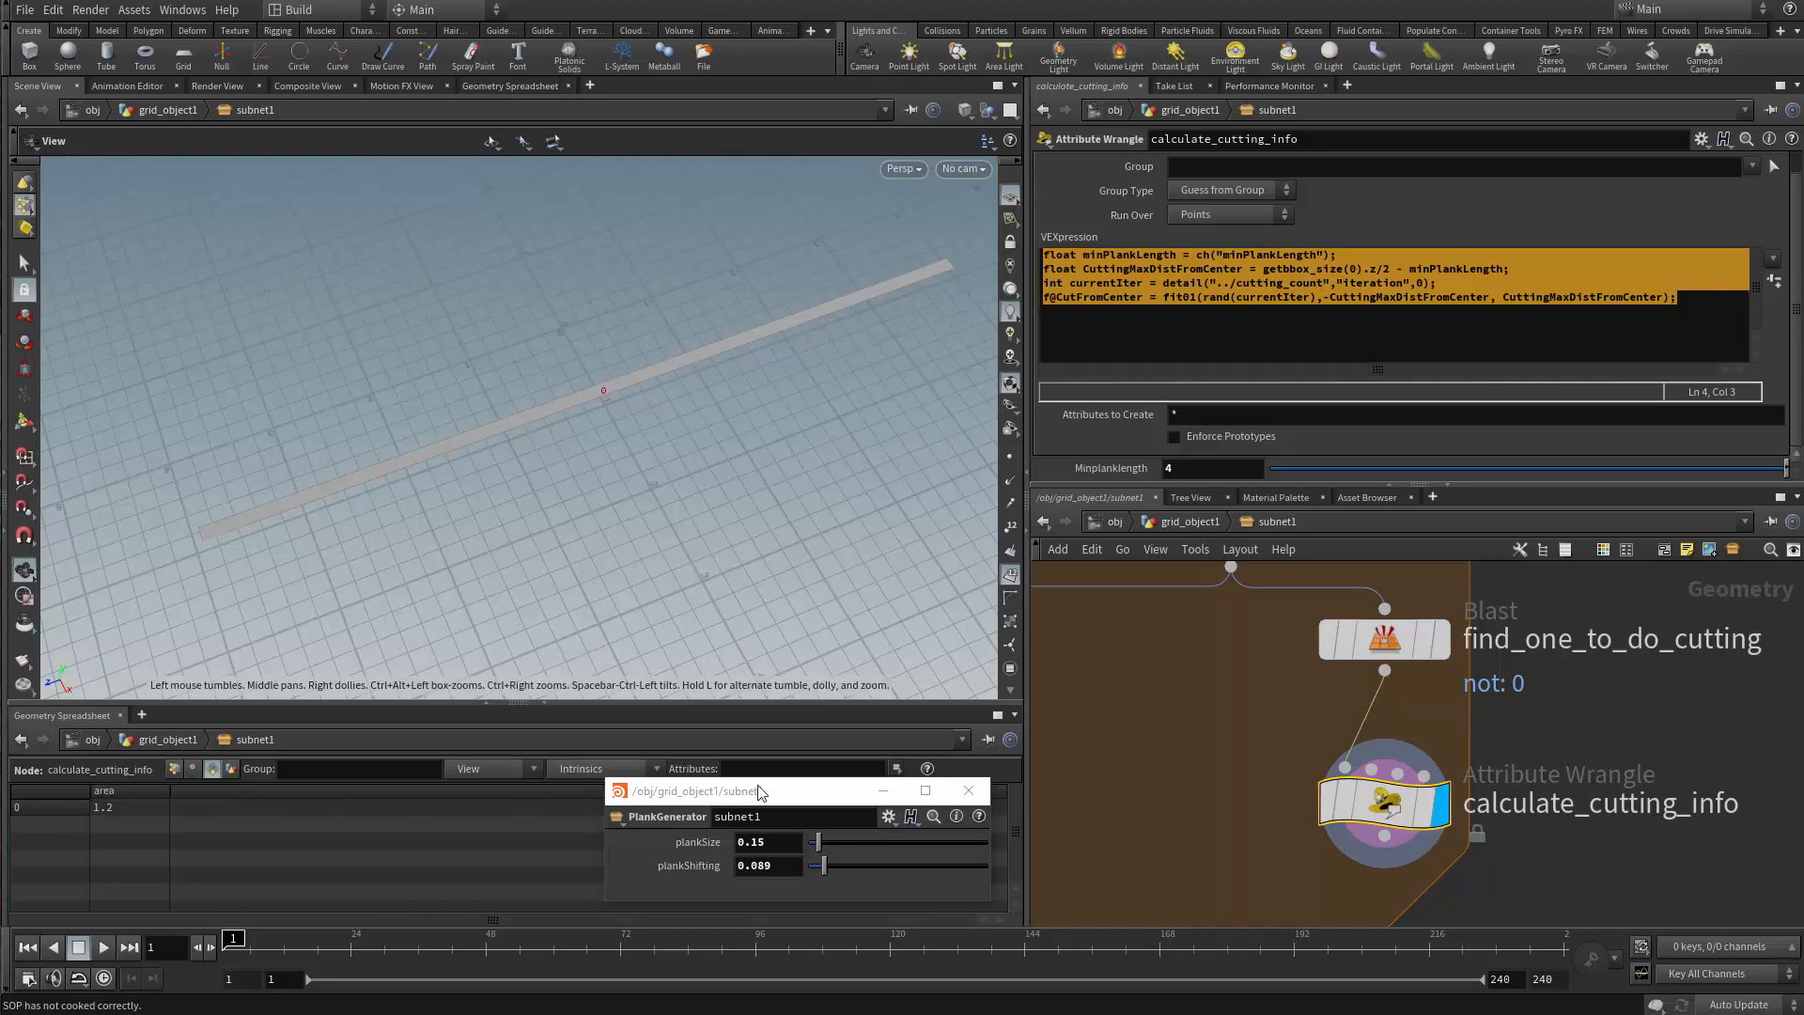
left_click(969, 790)
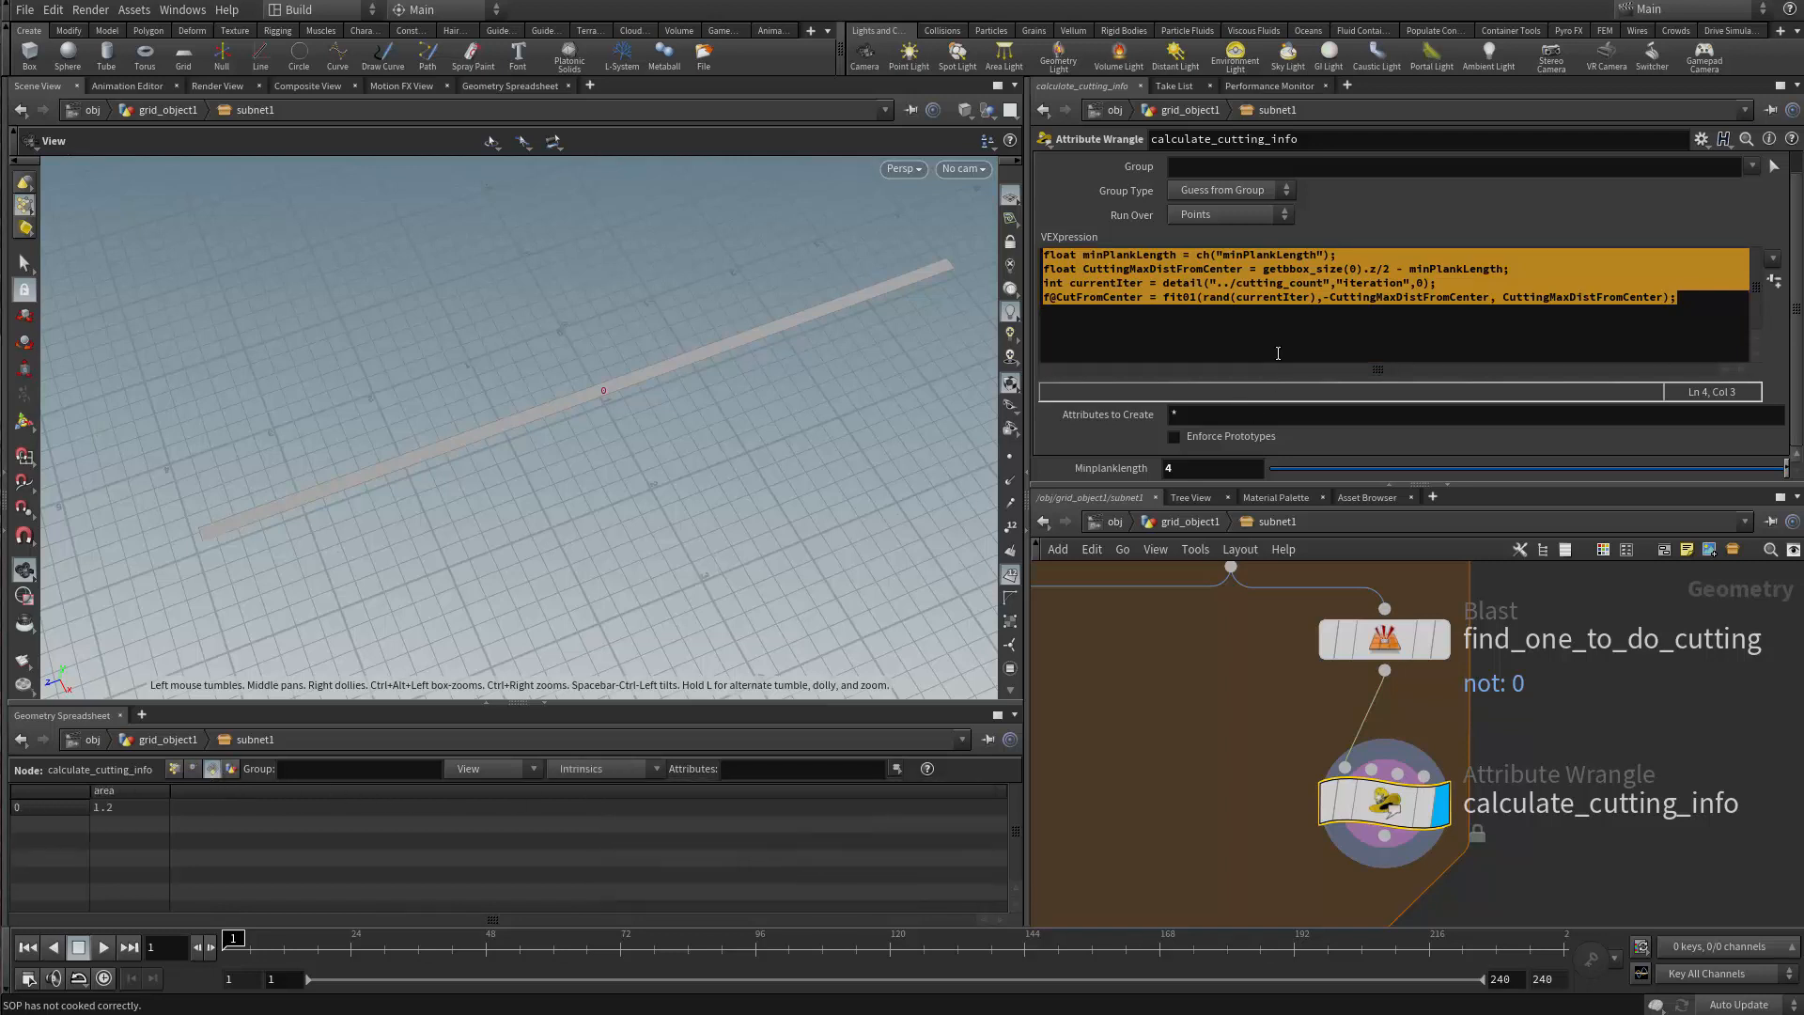
left_click(1283, 297)
left_click(1233, 213)
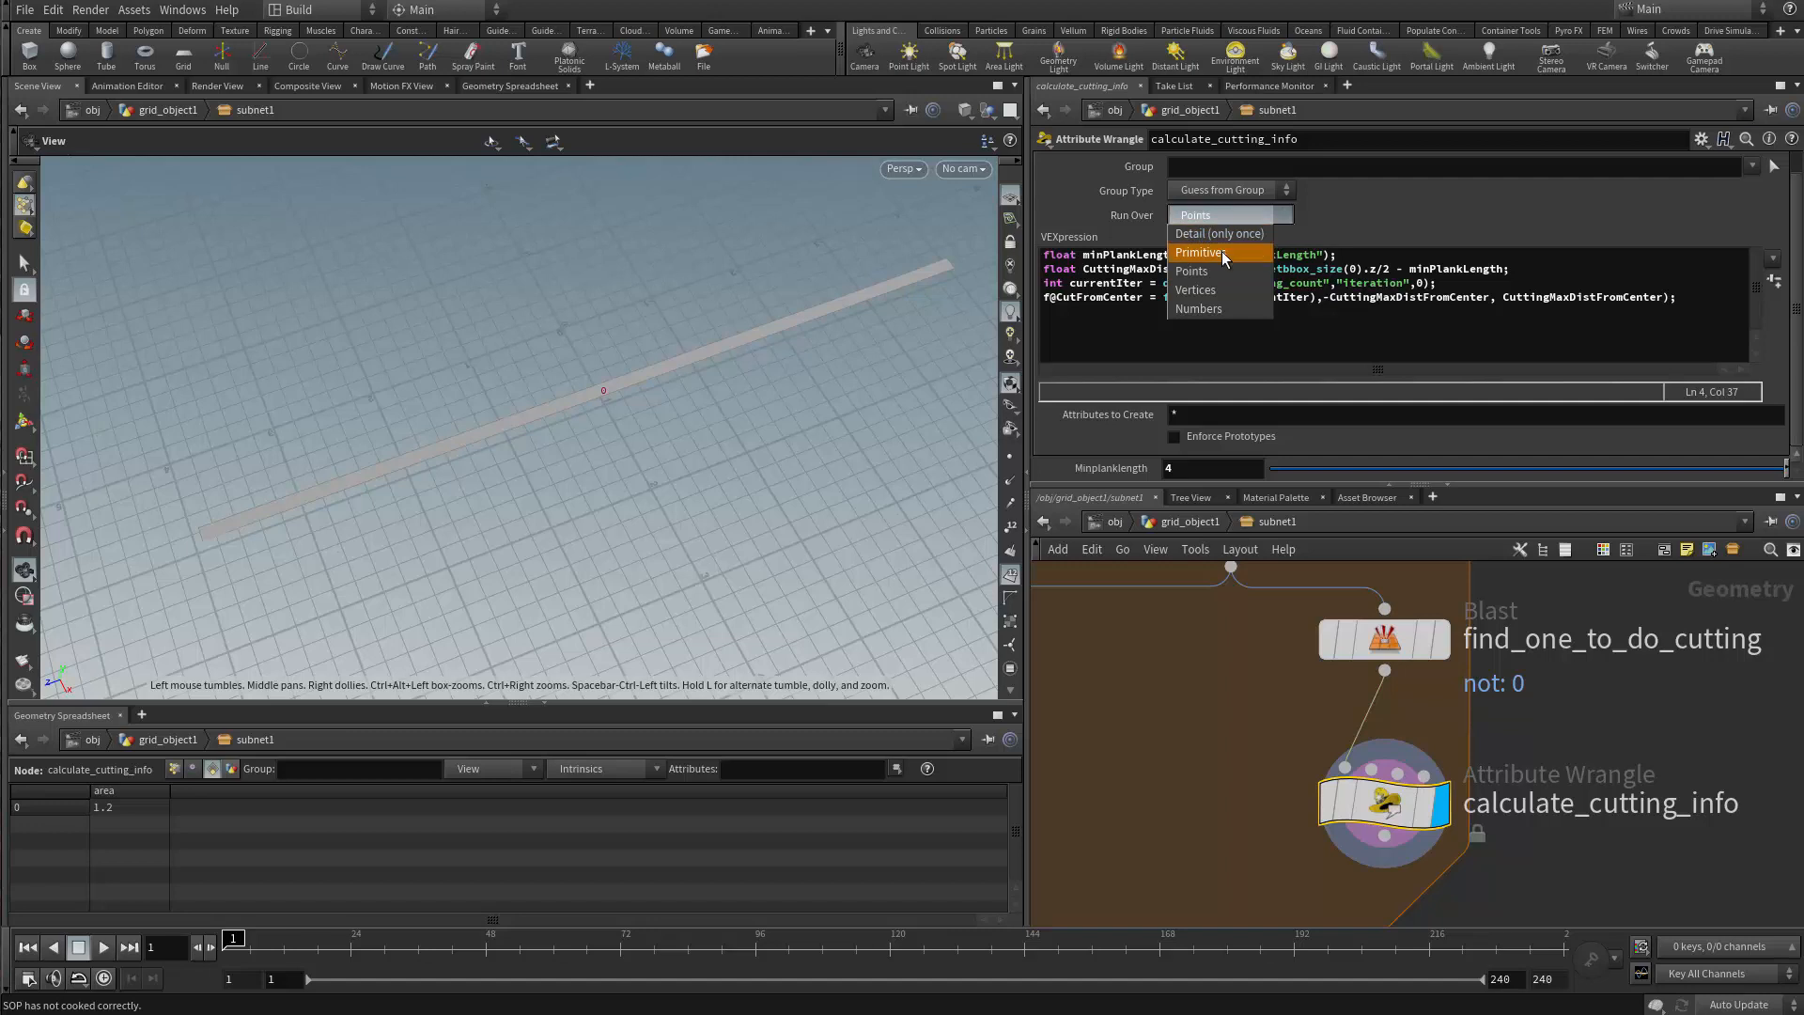
left_click(1222, 251)
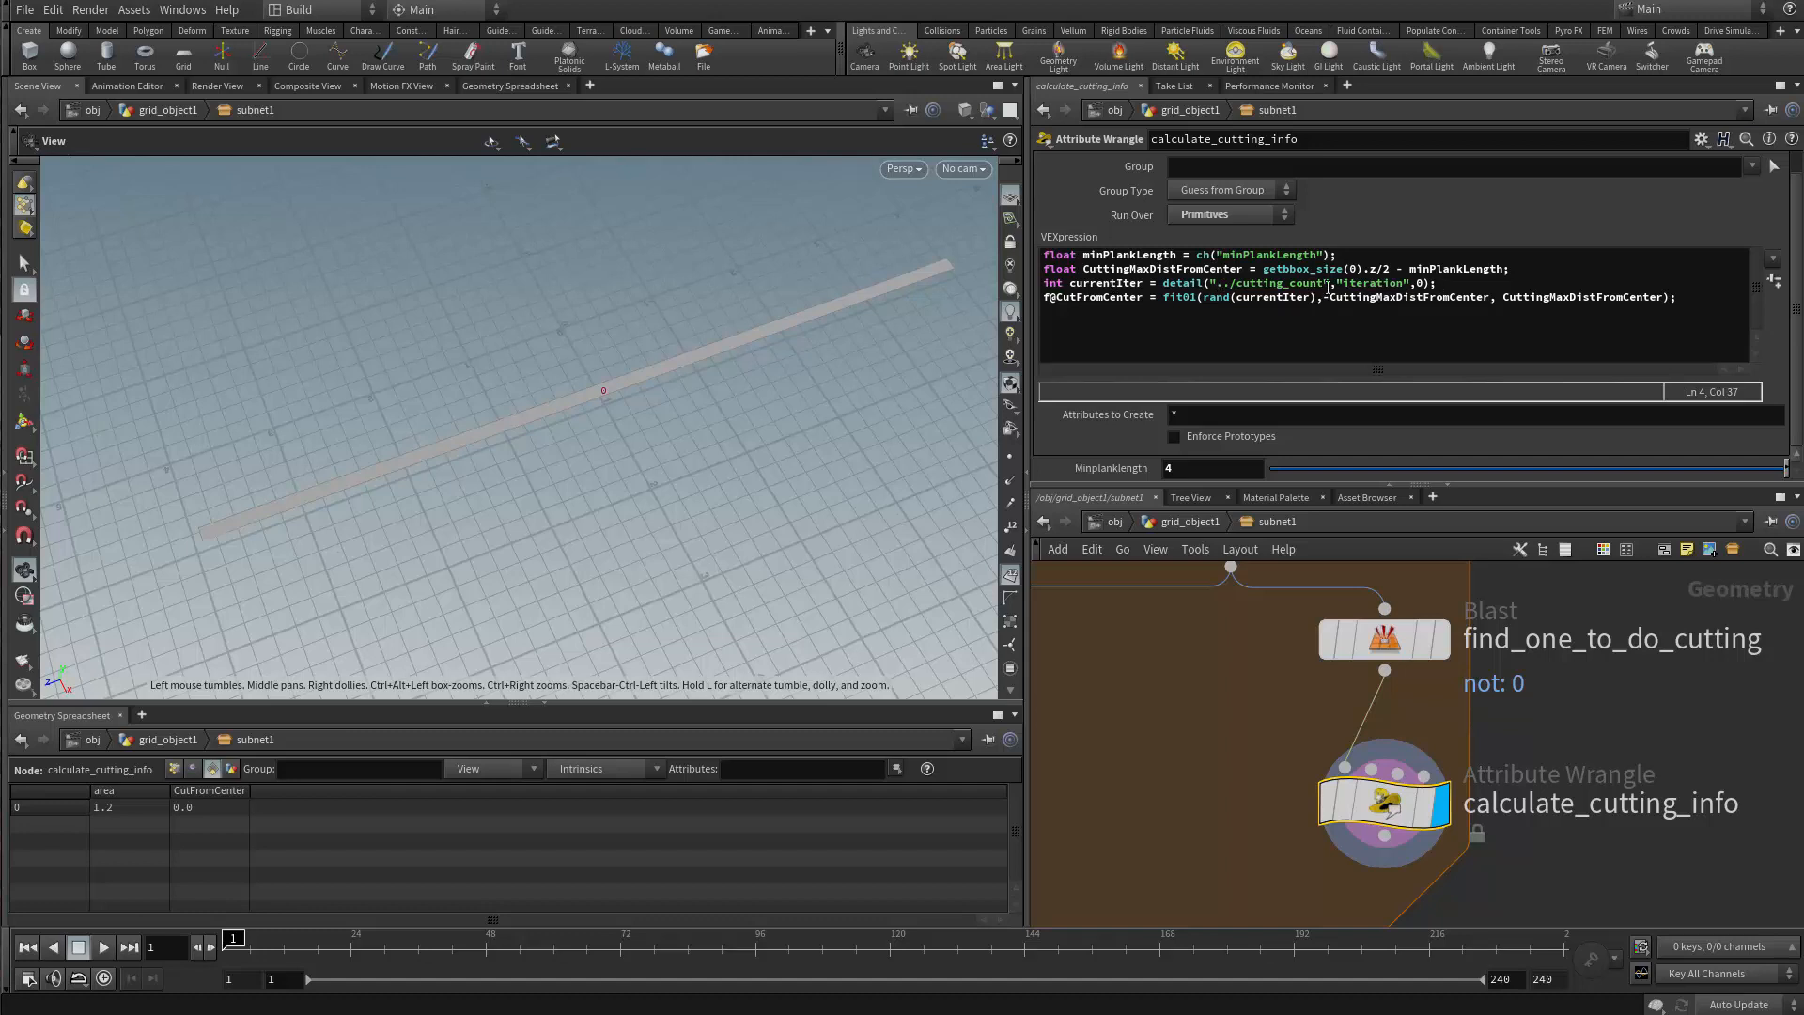
Prefix the currentIter detail path with op: to read "op:../cutting_count", and set Minplanklength to 1
left_click(1214, 282)
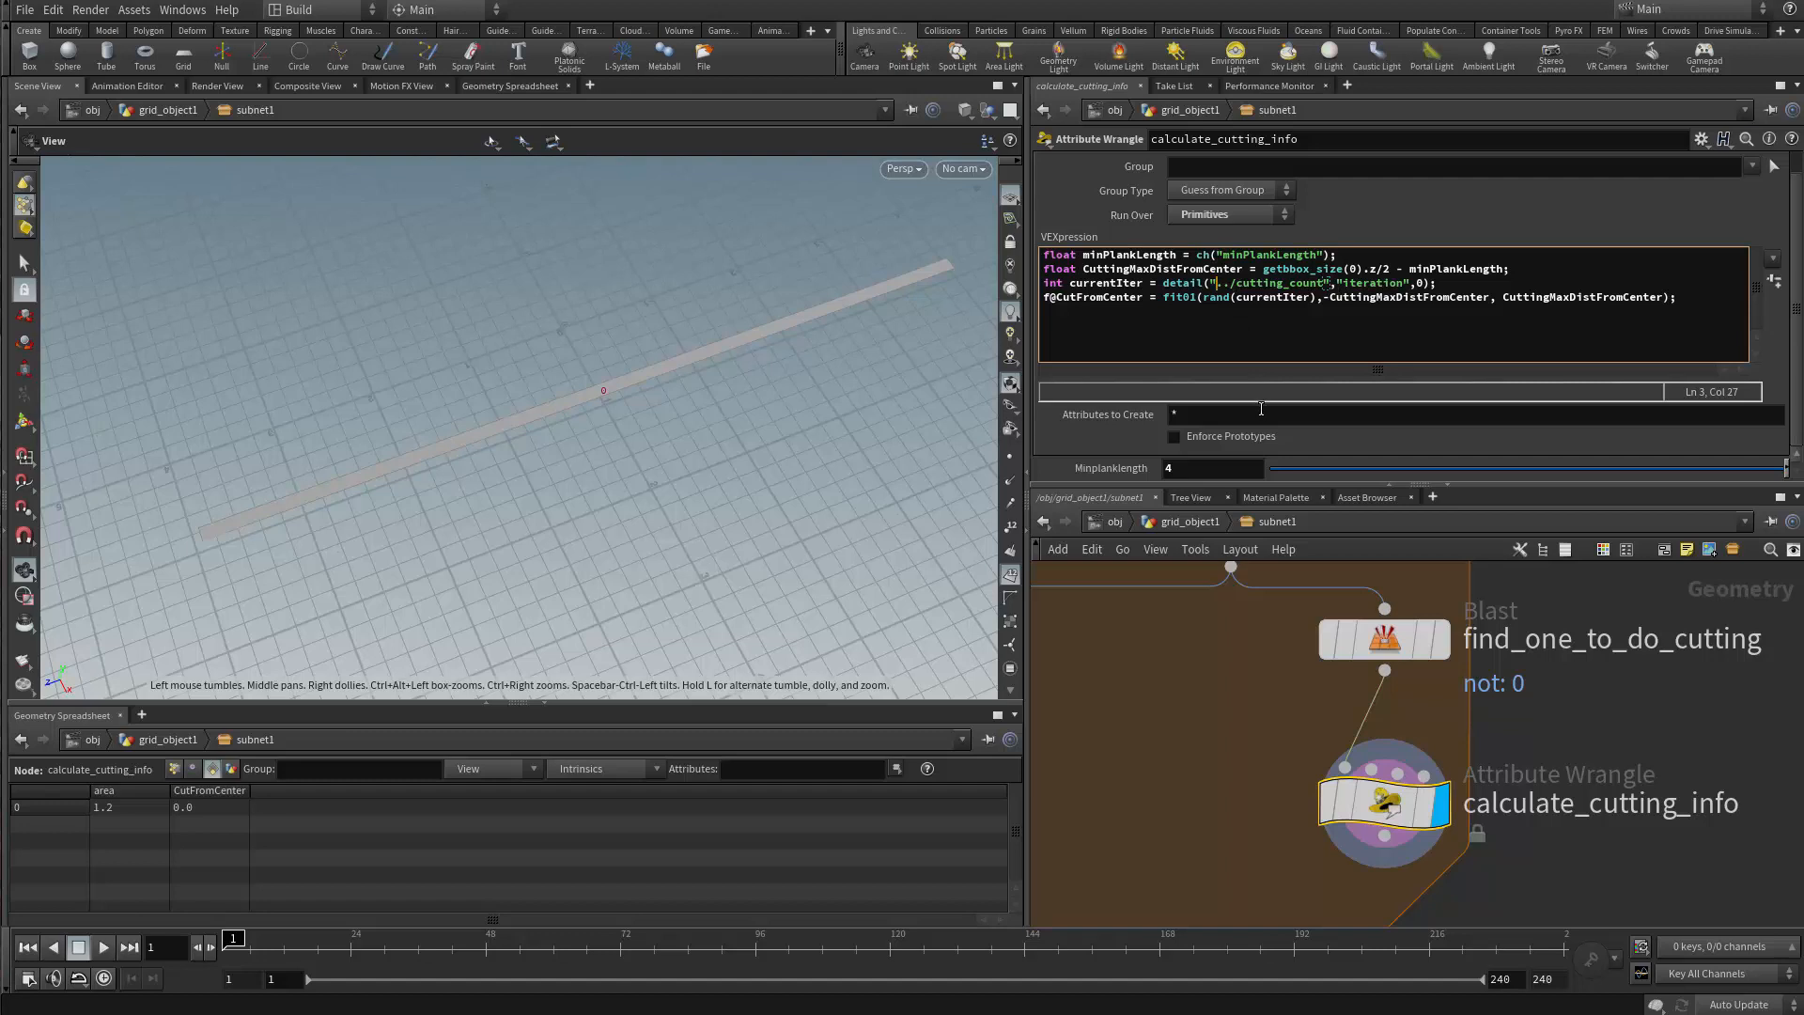
type("op:")
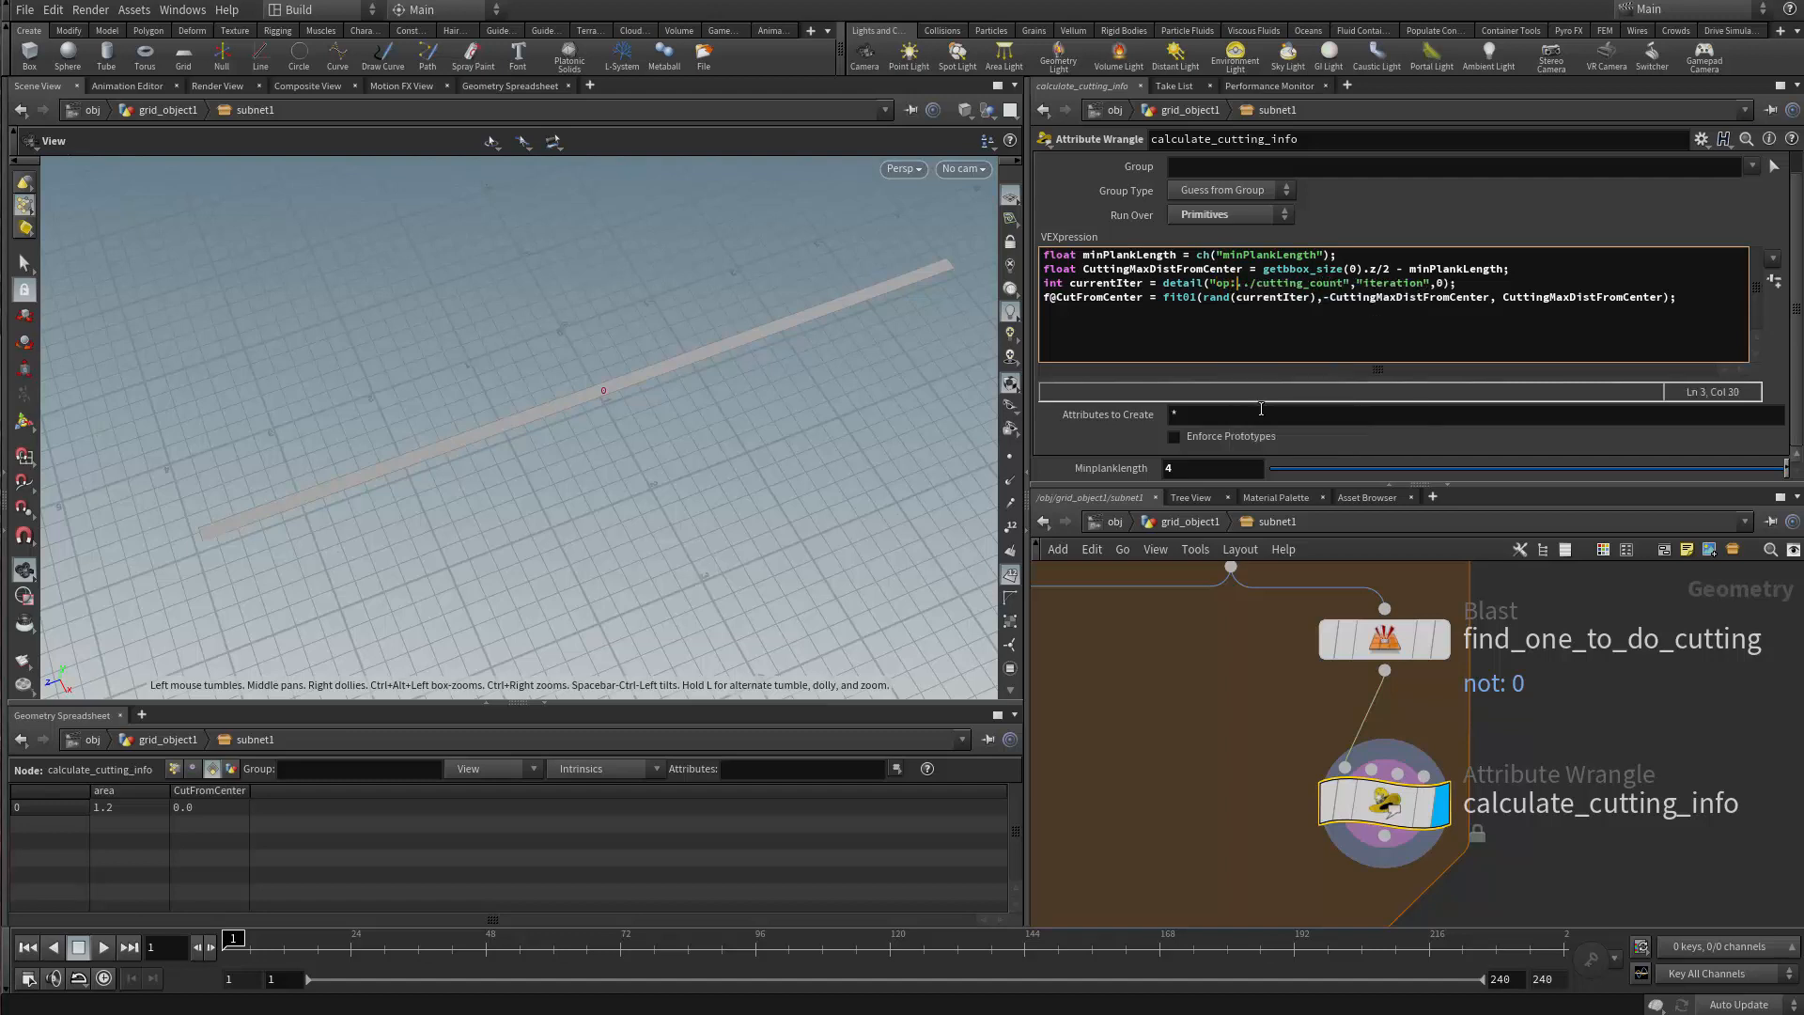
key("ctrl+a")
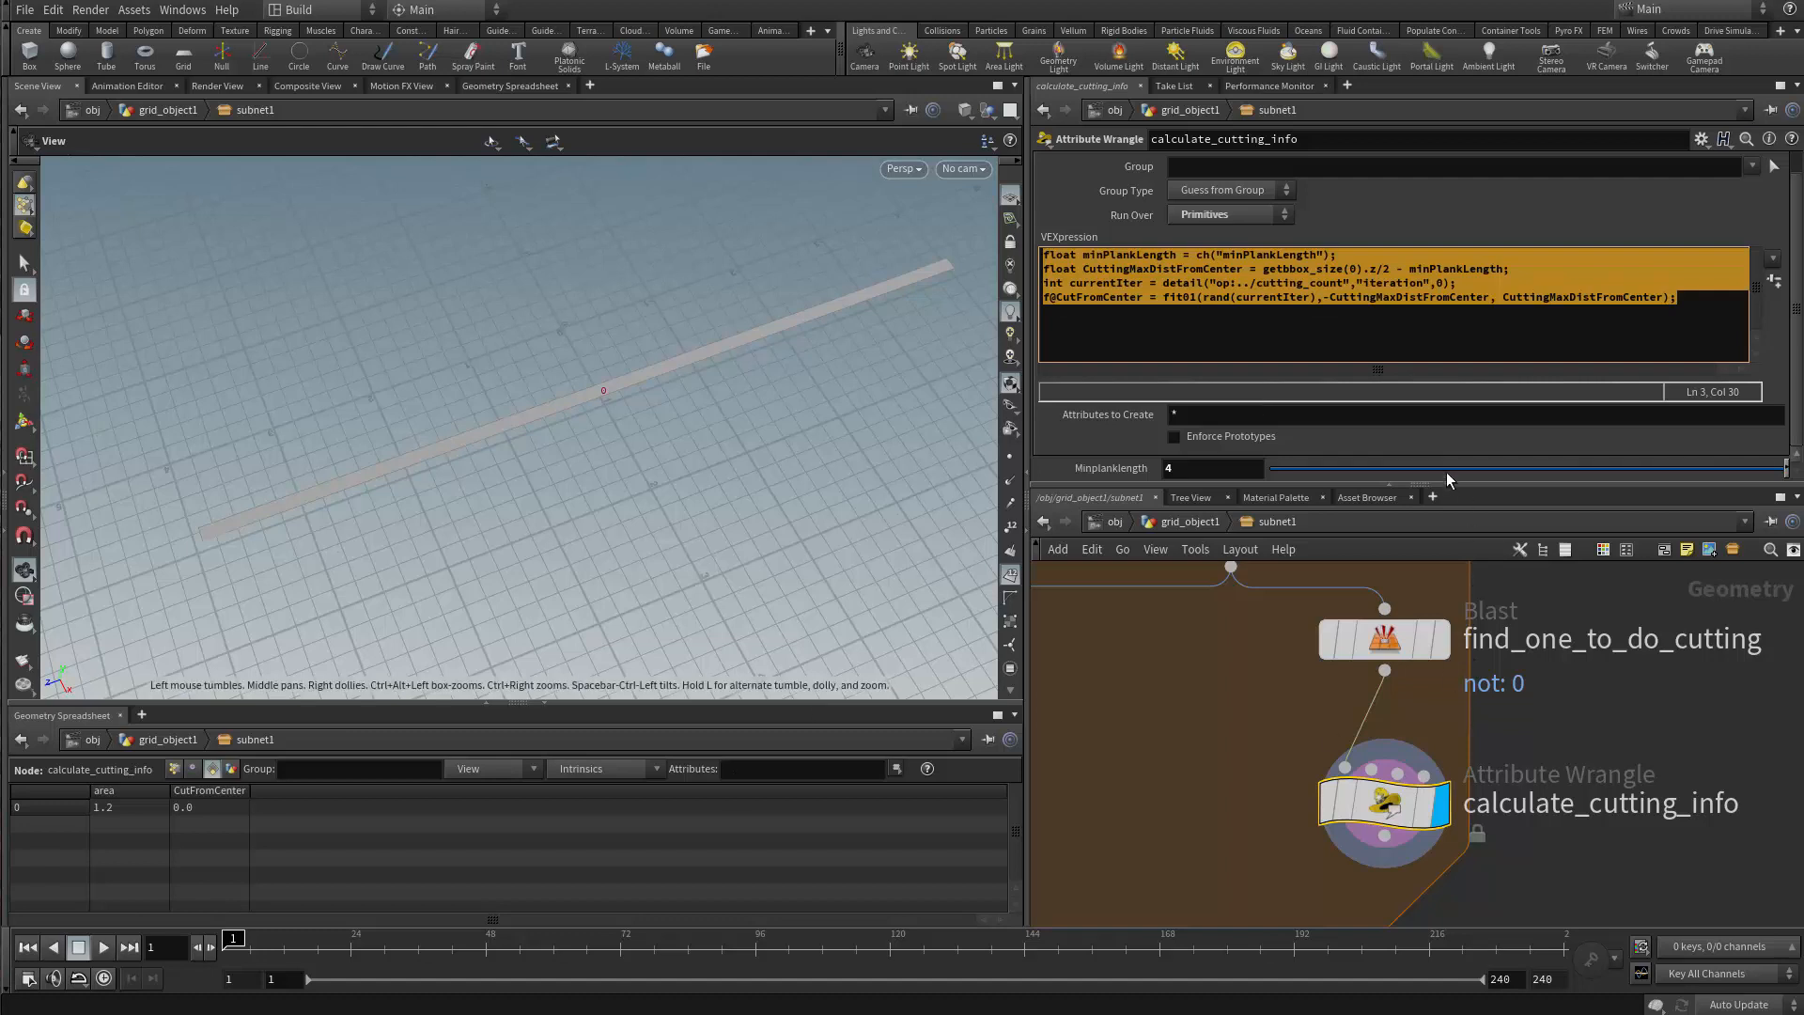
left_click_drag(1417, 469, 1801, 476)
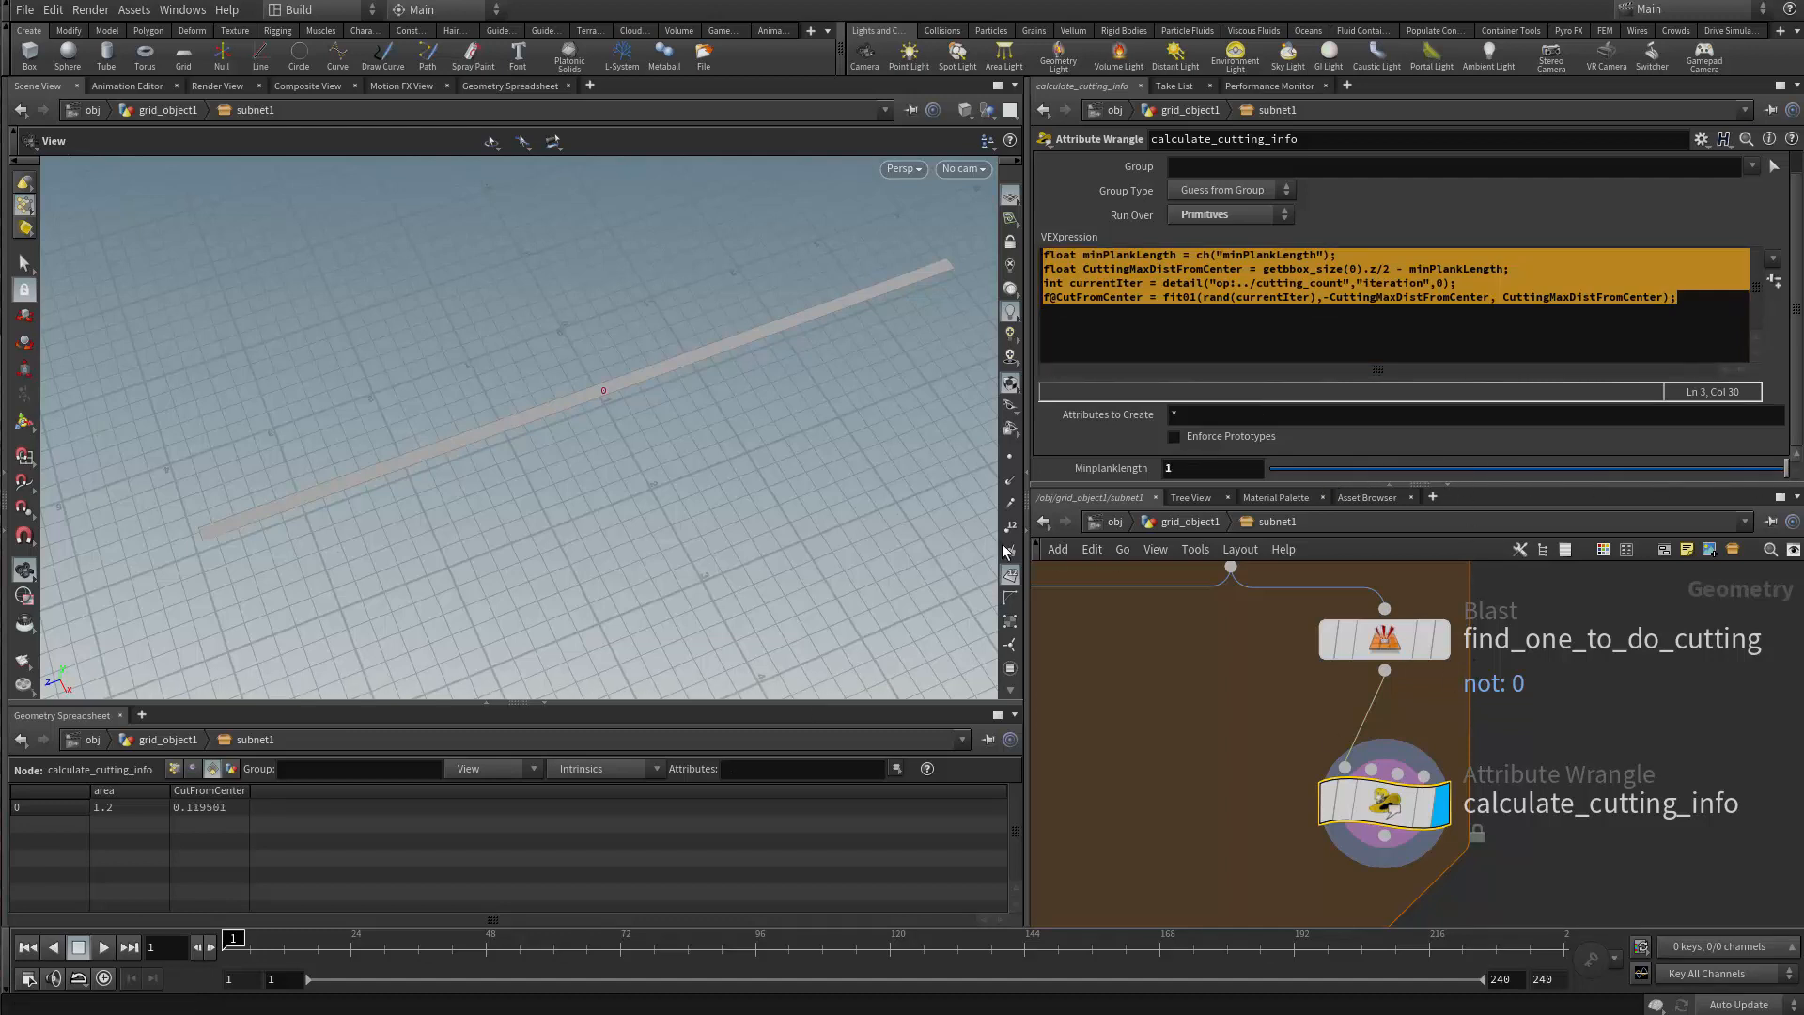
Set Minplanklength of the calculate_cutting_info wrangle to 2
left_click_drag(725, 504, 455, 498)
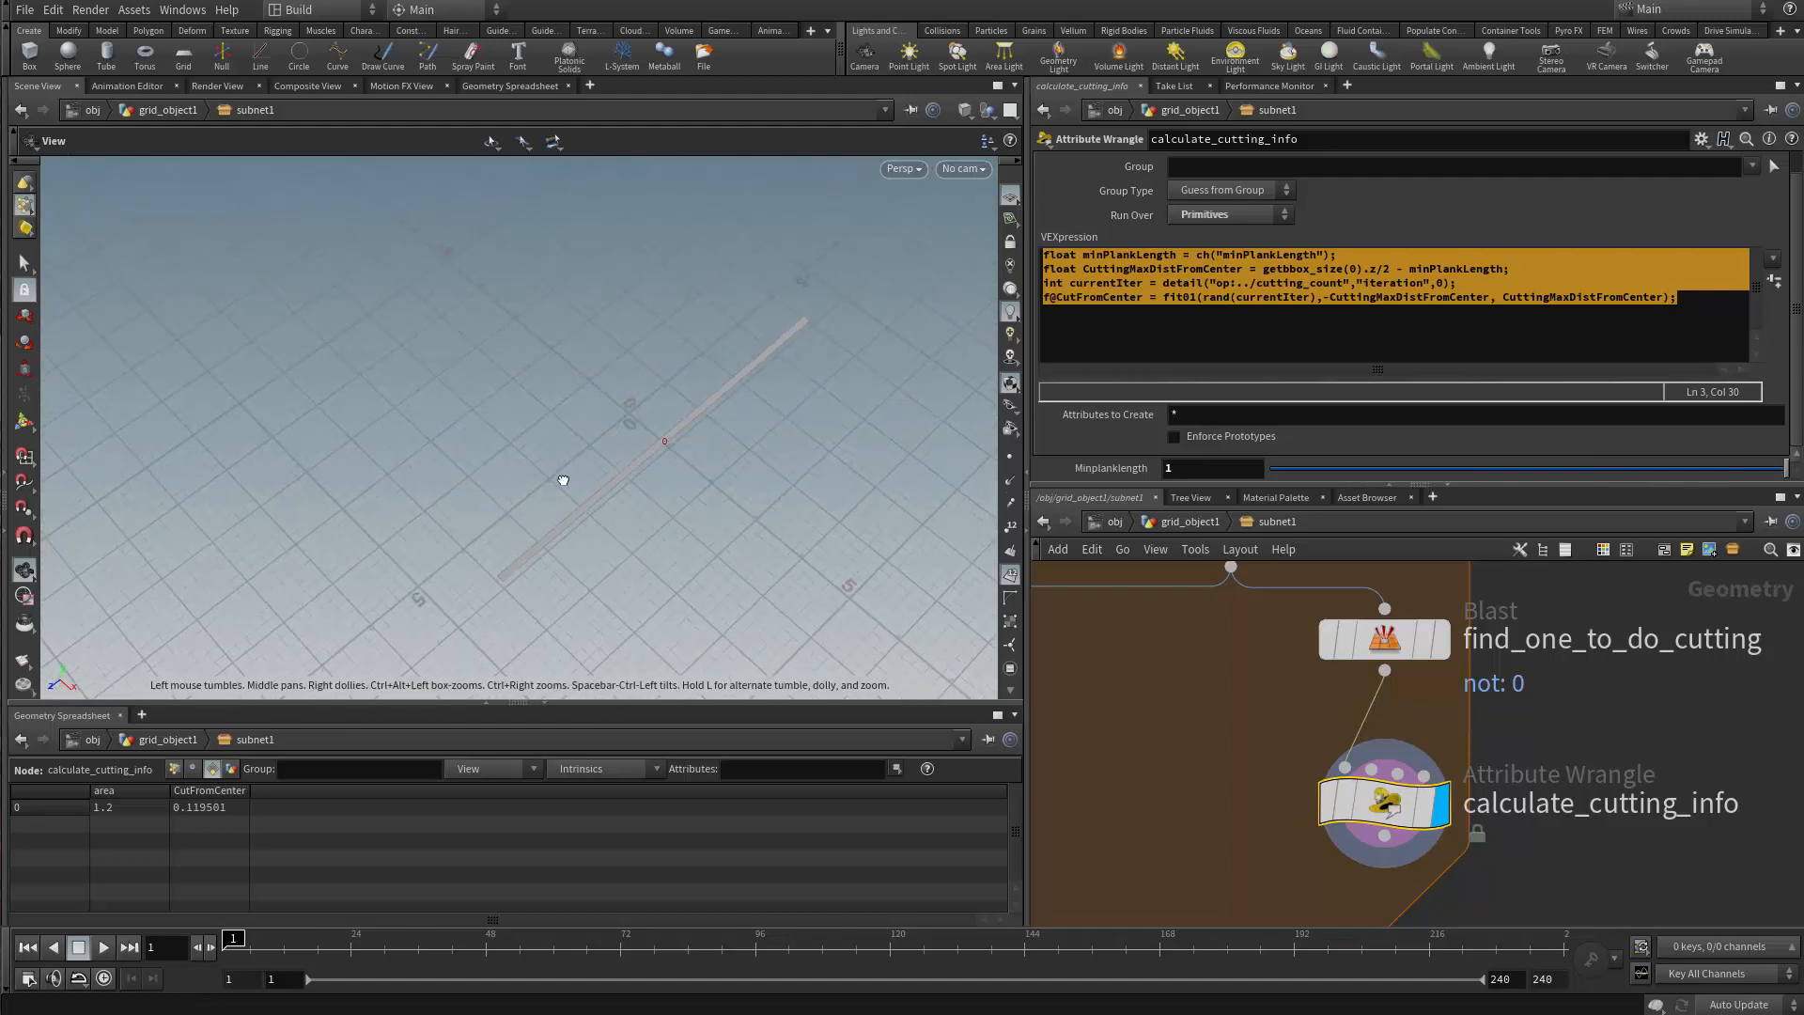
left_click_drag(563, 481, 552, 475)
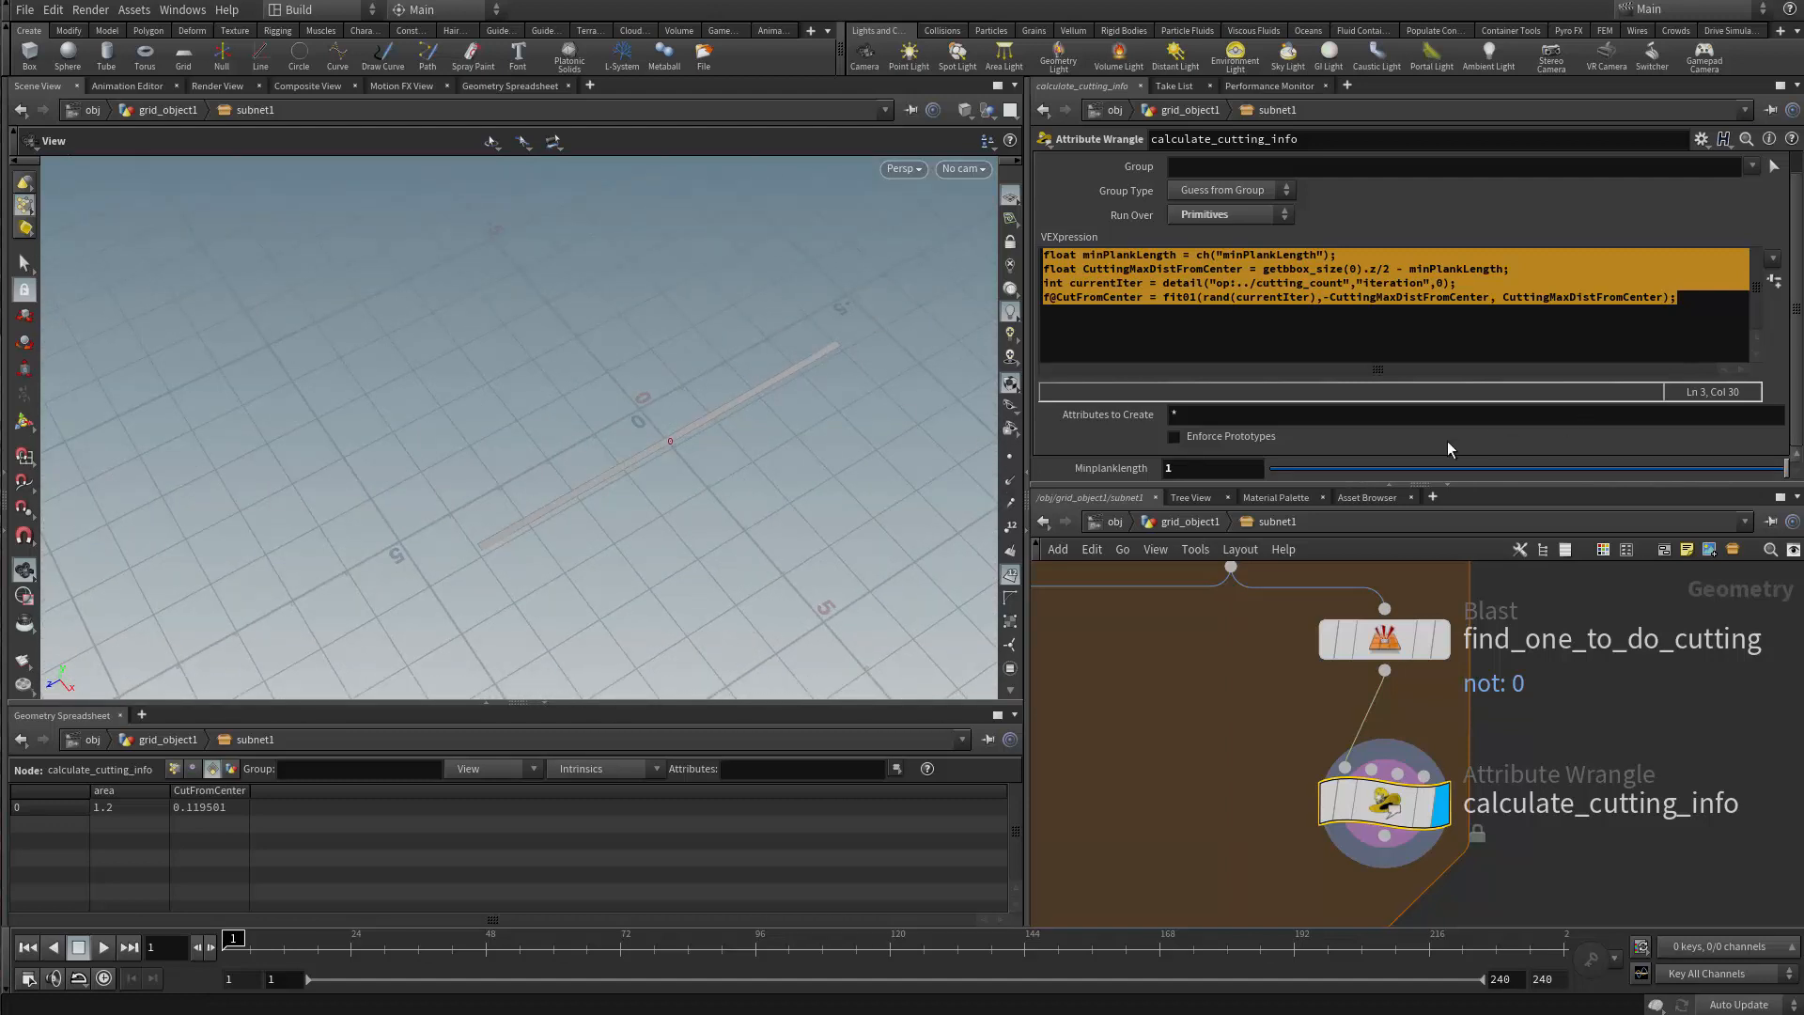
double_click(1189, 468)
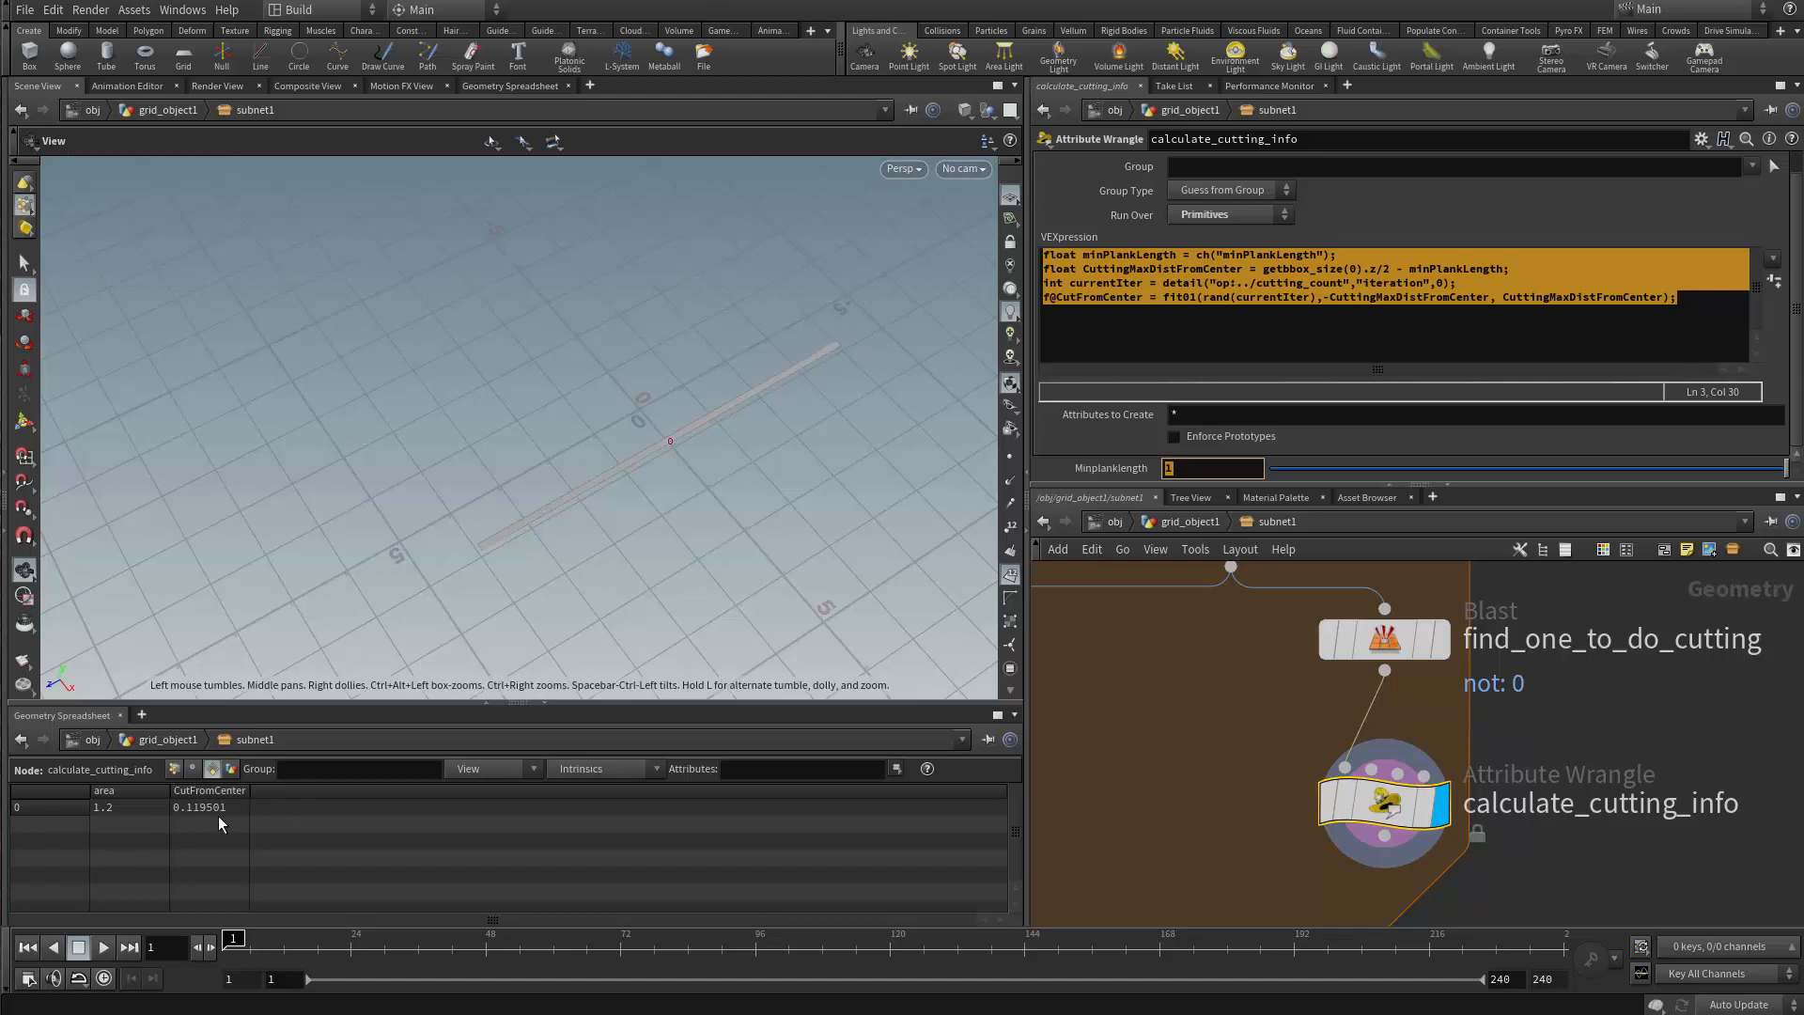
type("2")
key("Return")
Add the line float seed =ch("seed"); below the currentIter declaration in the VEX code
left_click(1412, 297)
left_click(1475, 284)
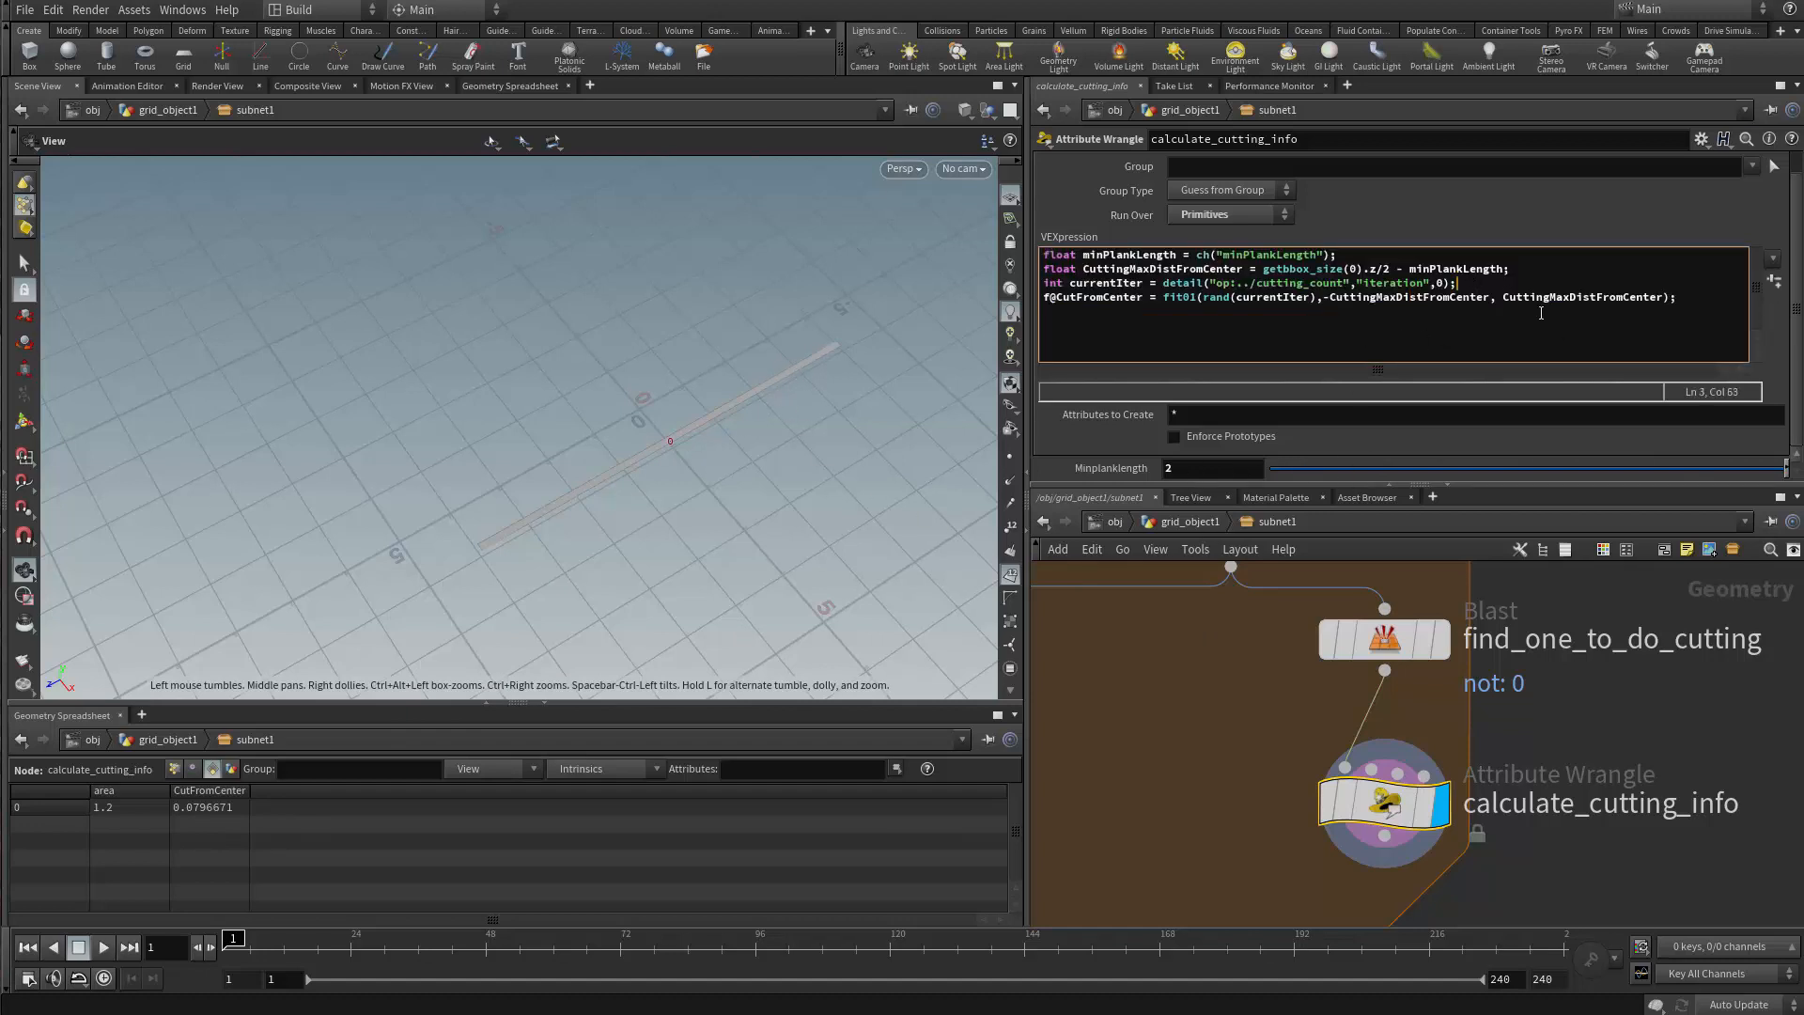
key("Return")
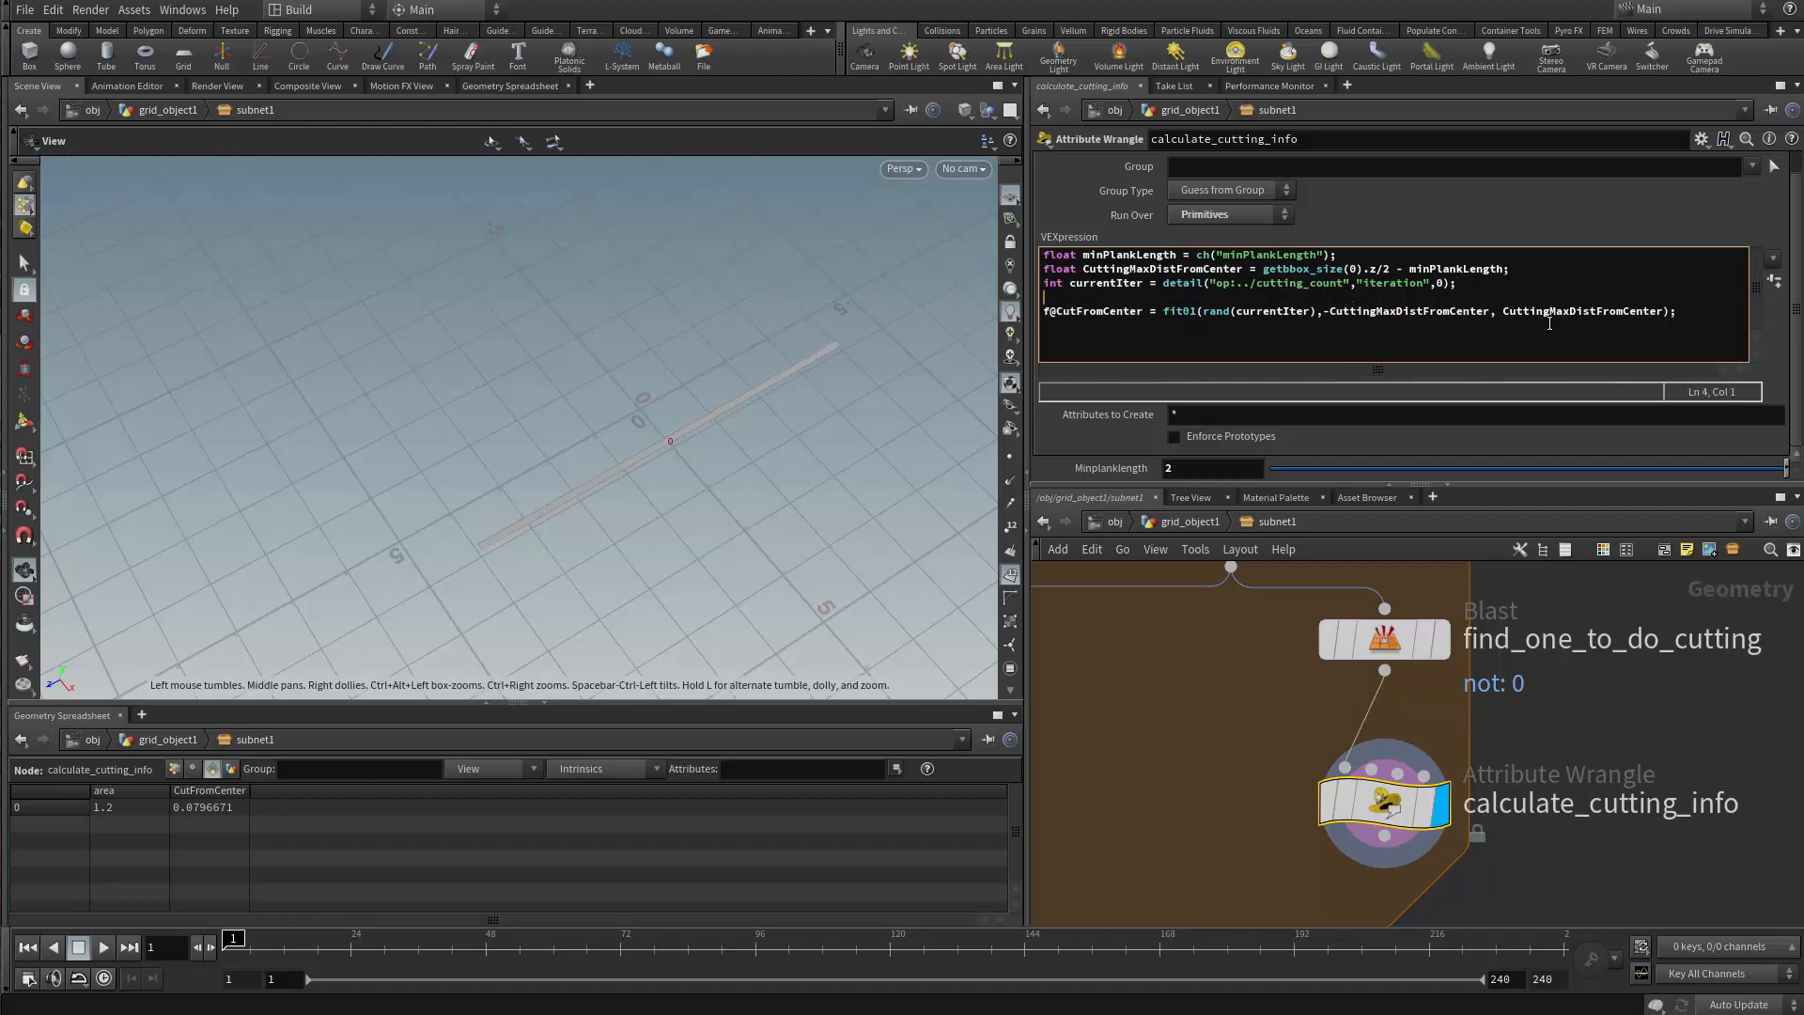
type("float seed =ch(\"seed\");")
Add seed to the rand argument so it reads currentIter + seed, and create the Seed parameter from the code
double_click(1105, 298)
key("ctrl+c")
left_click(1314, 311)
type("+")
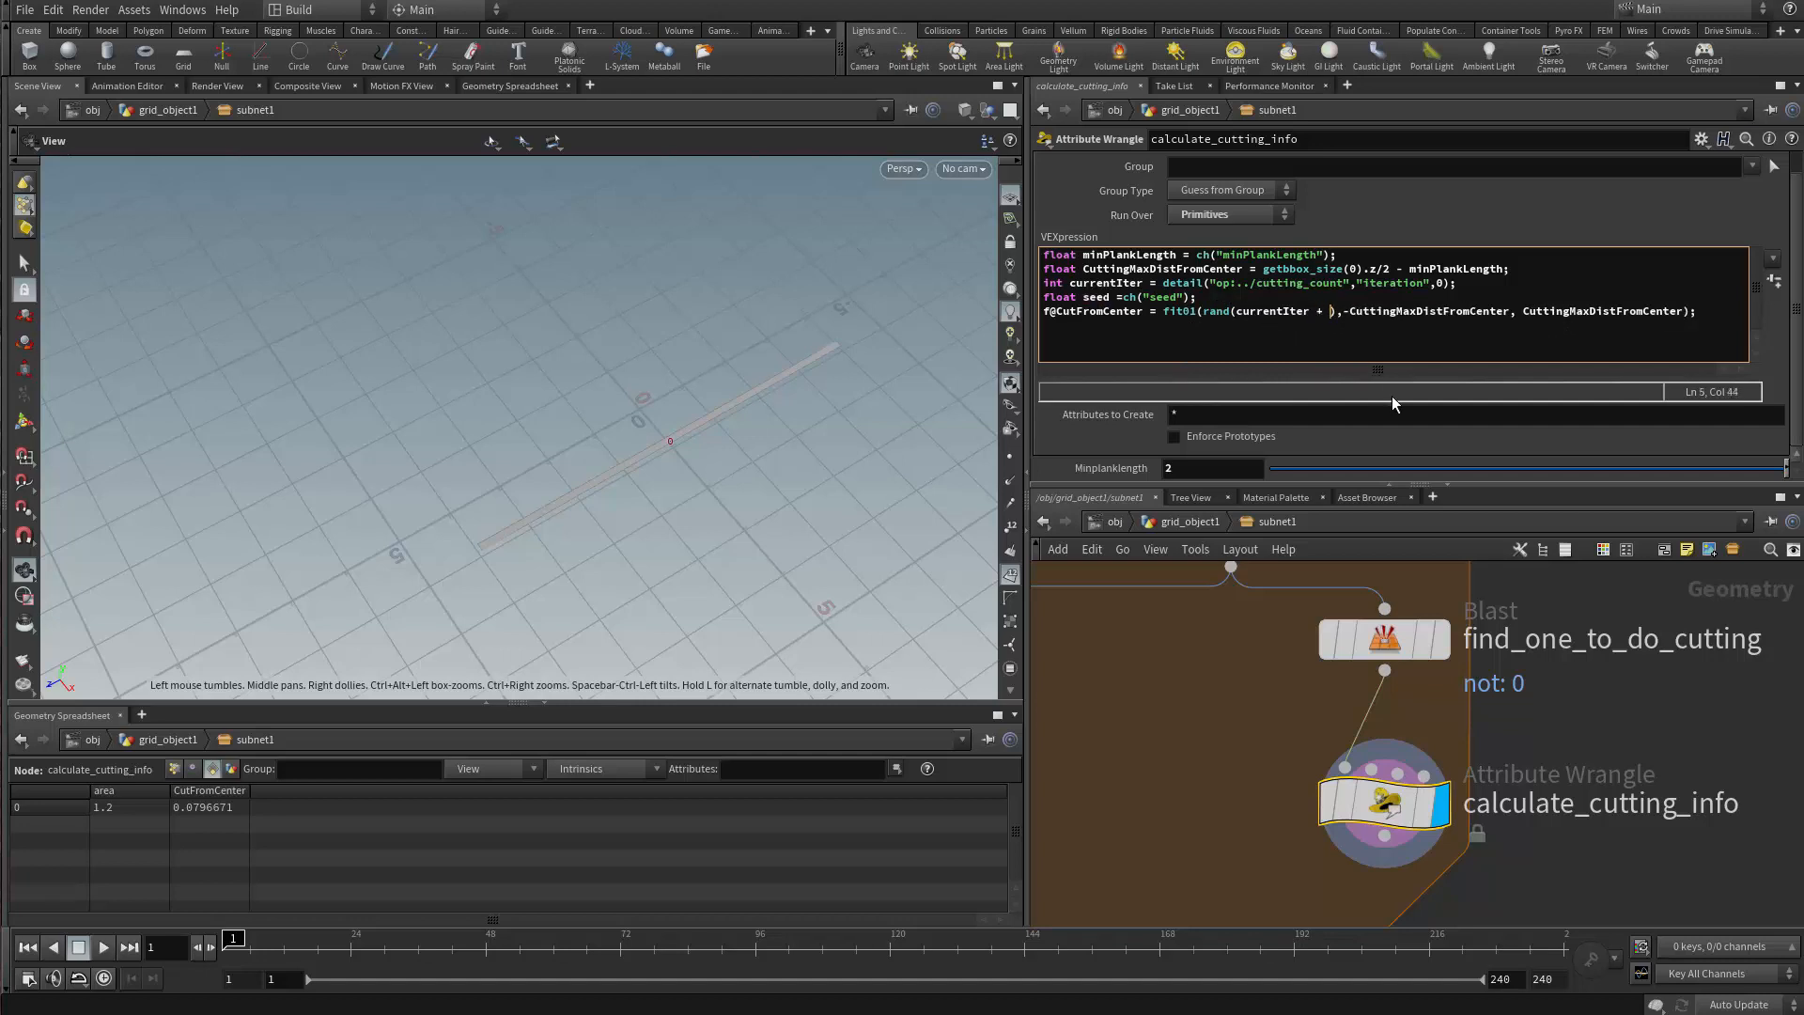
key("ctrl+v")
key("ctrl+a")
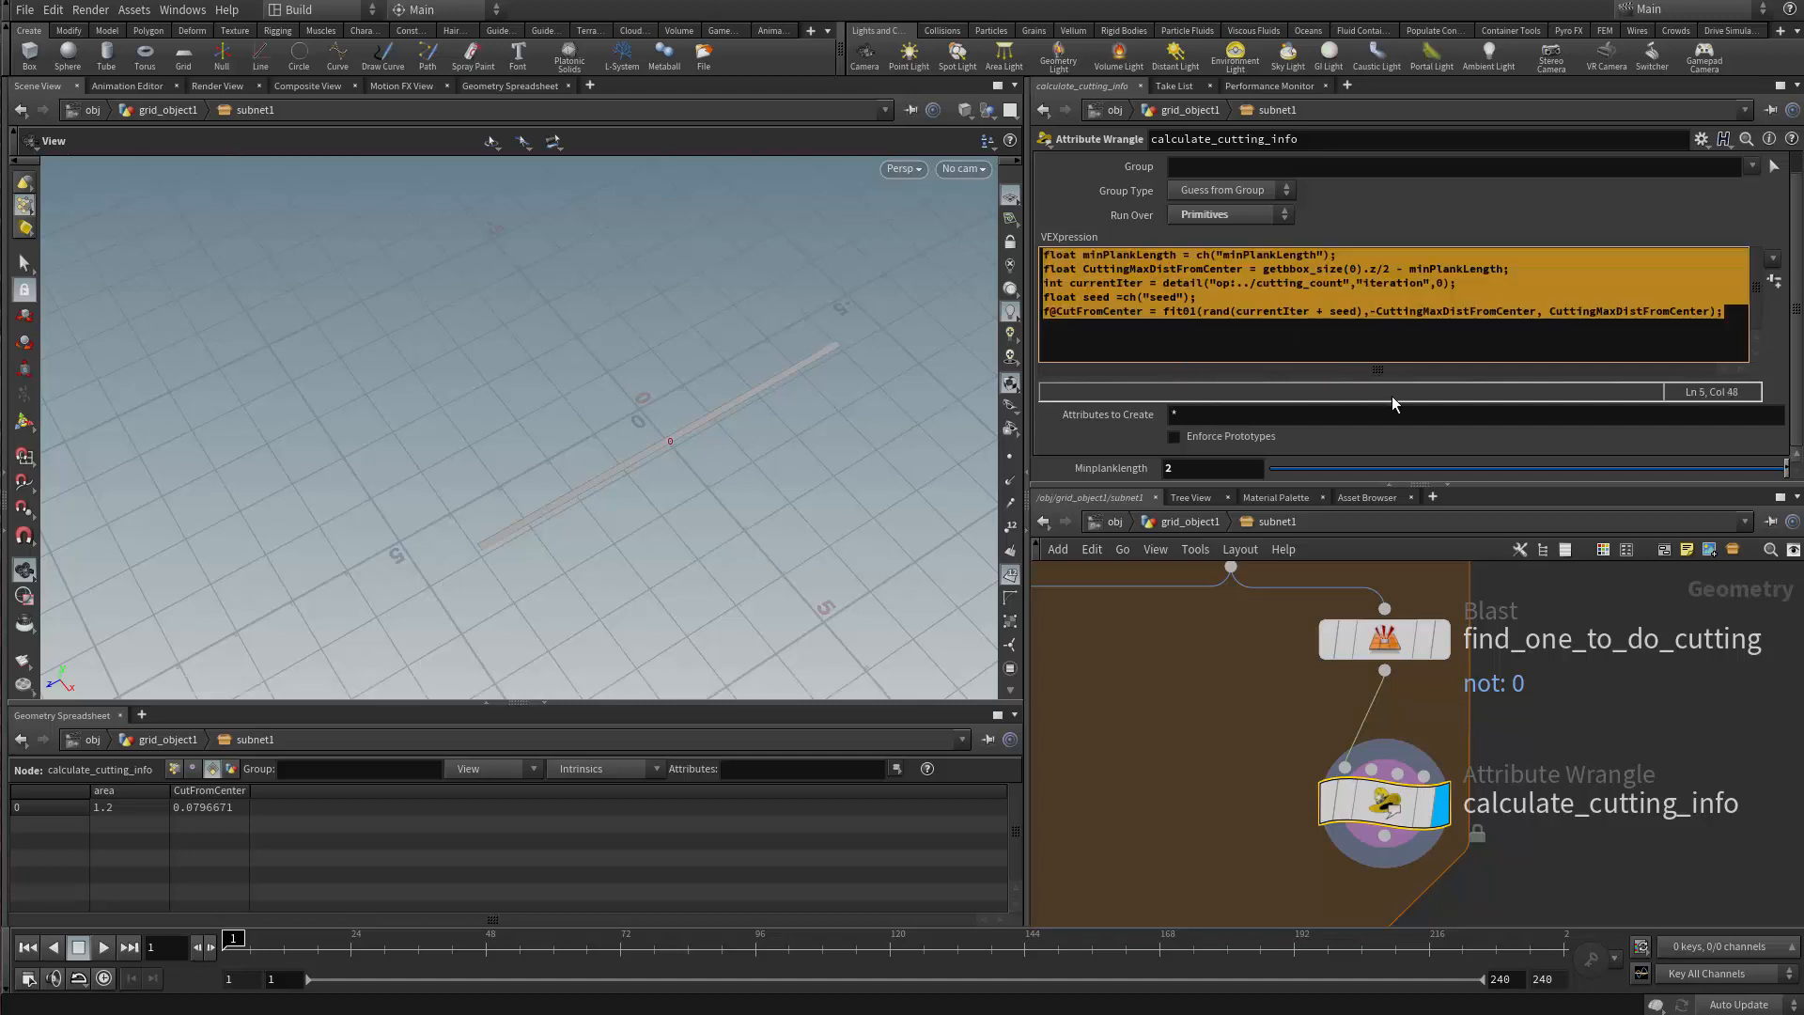
left_click(1773, 280)
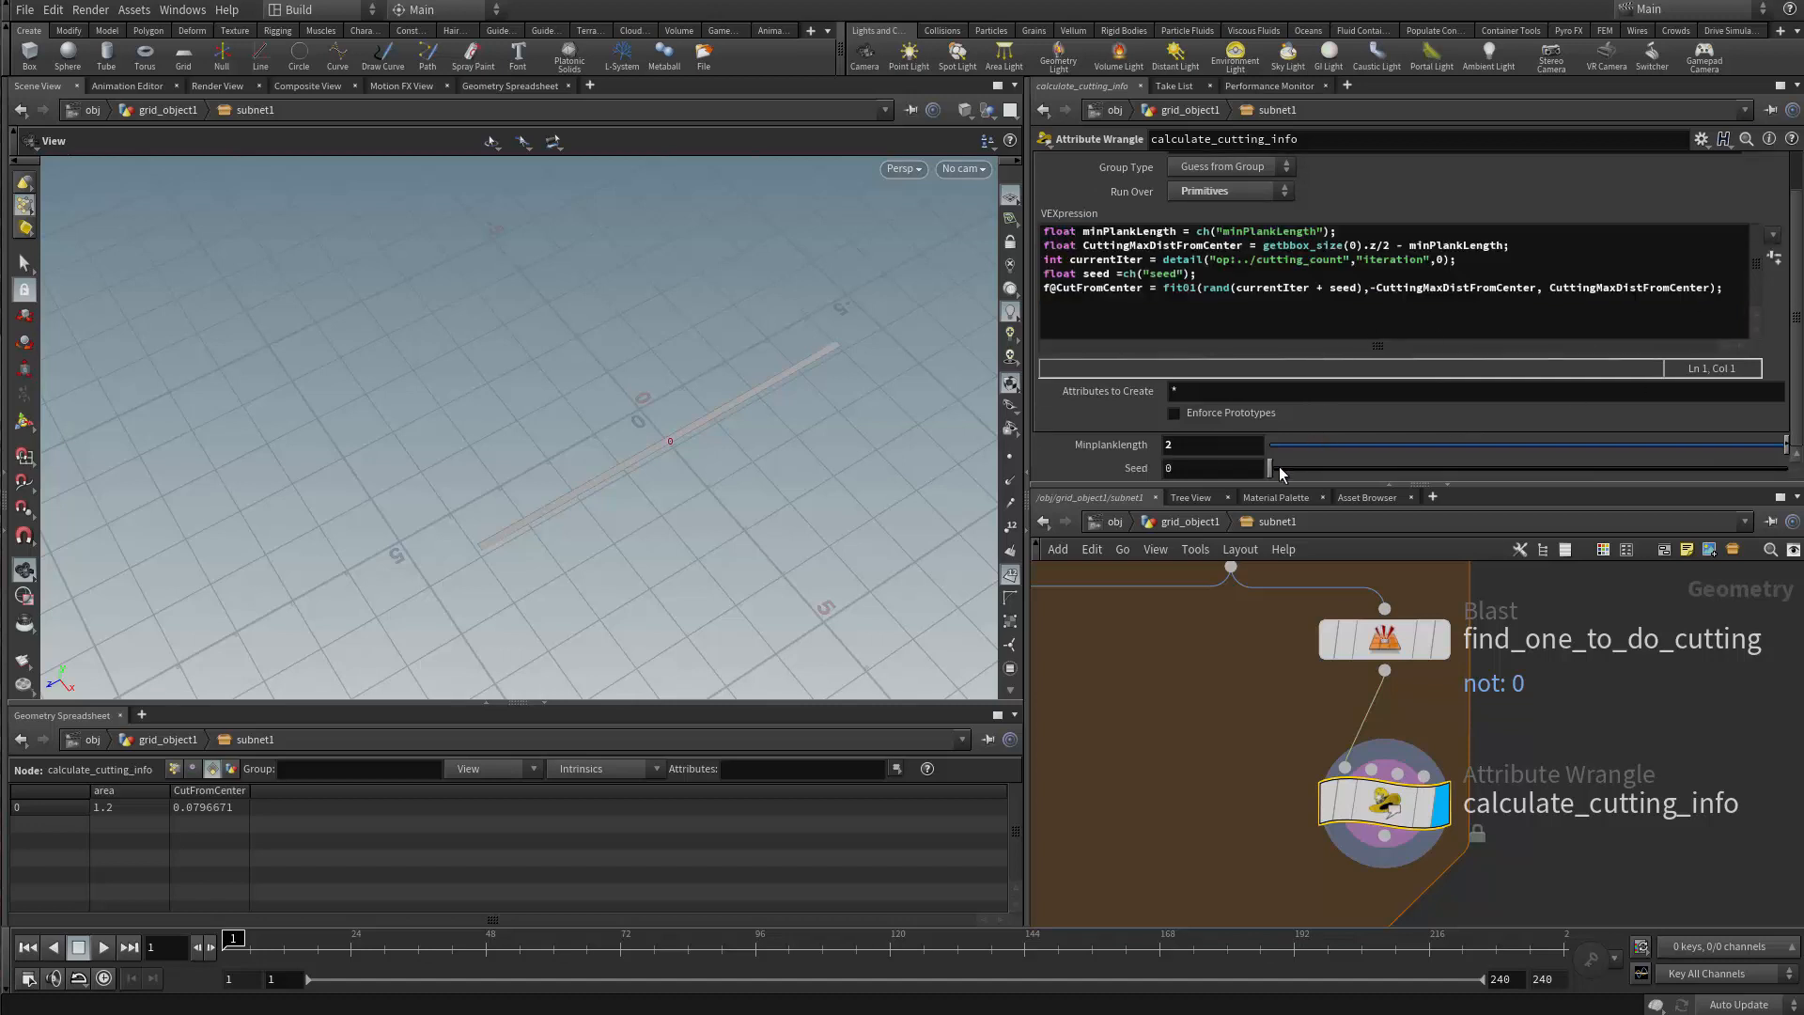
Vary the Seed value of the wrangle and leave it at 0.425
left_click_drag(1280, 467, 1515, 479)
left_click_drag(583, 536, 917, 536)
left_click_drag(1519, 467, 1489, 477)
middle_click_drag(1247, 788, 1149, 730)
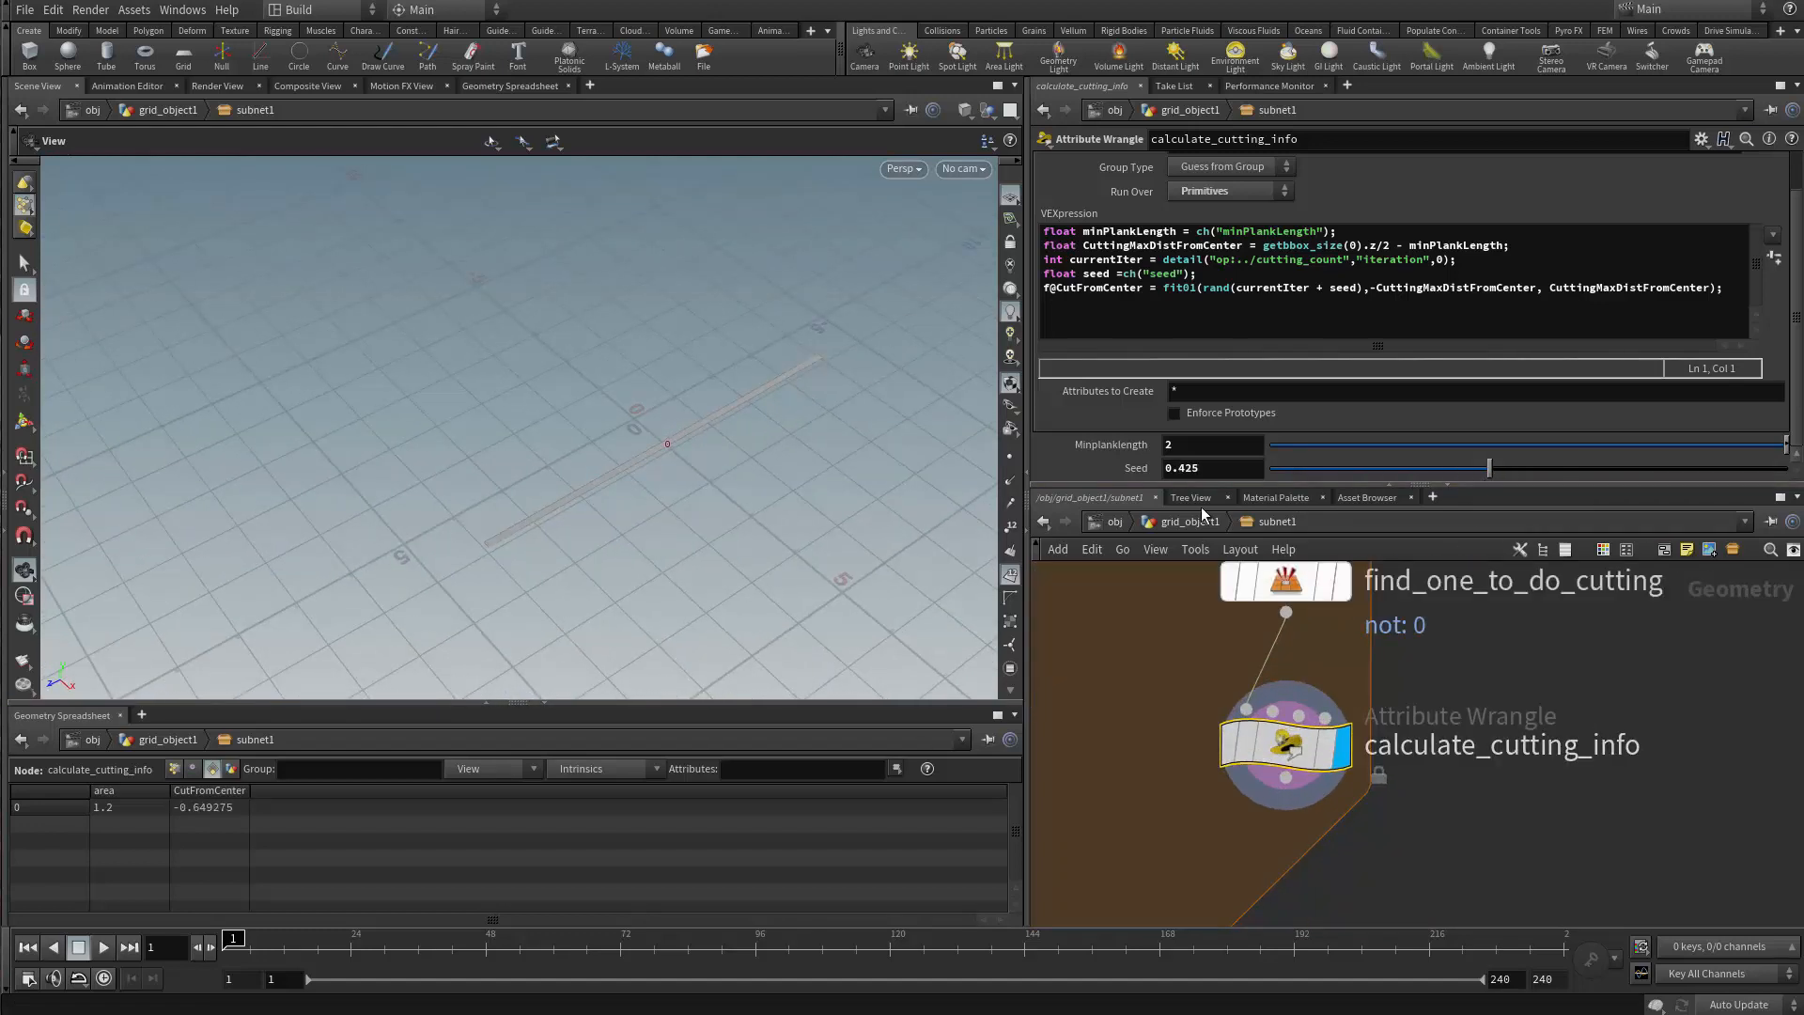
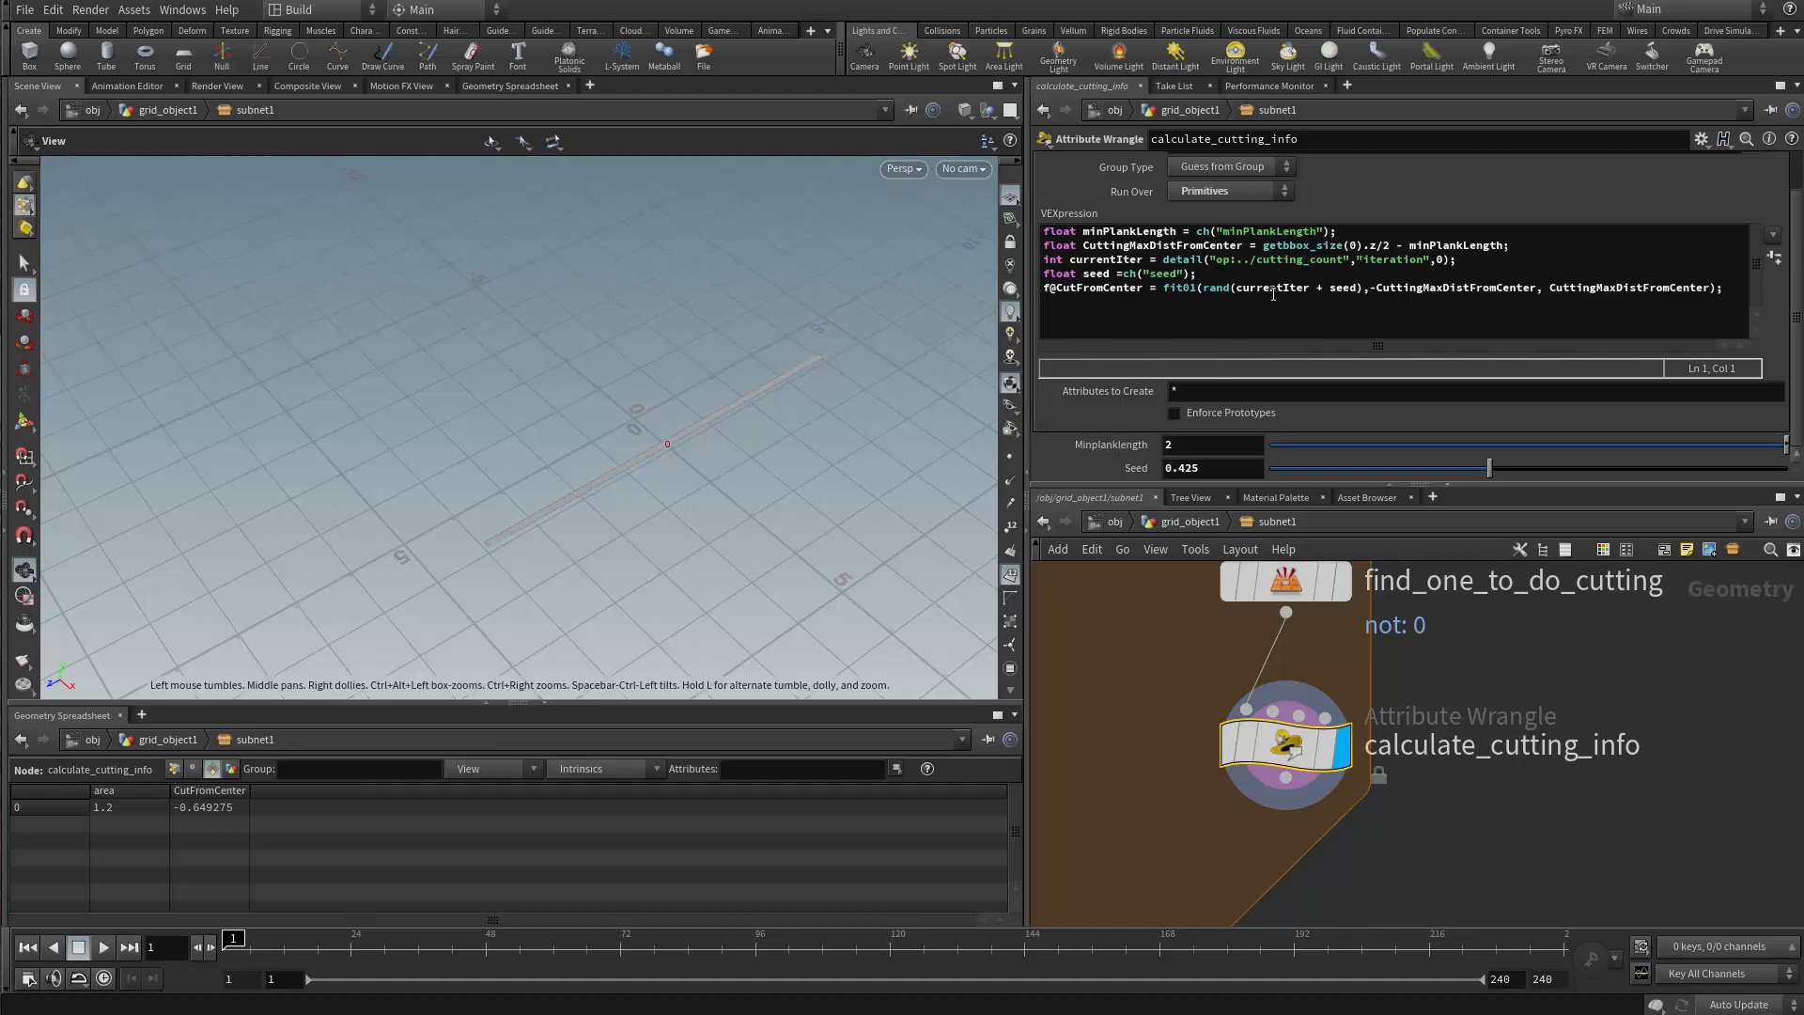
left_click(1218, 276)
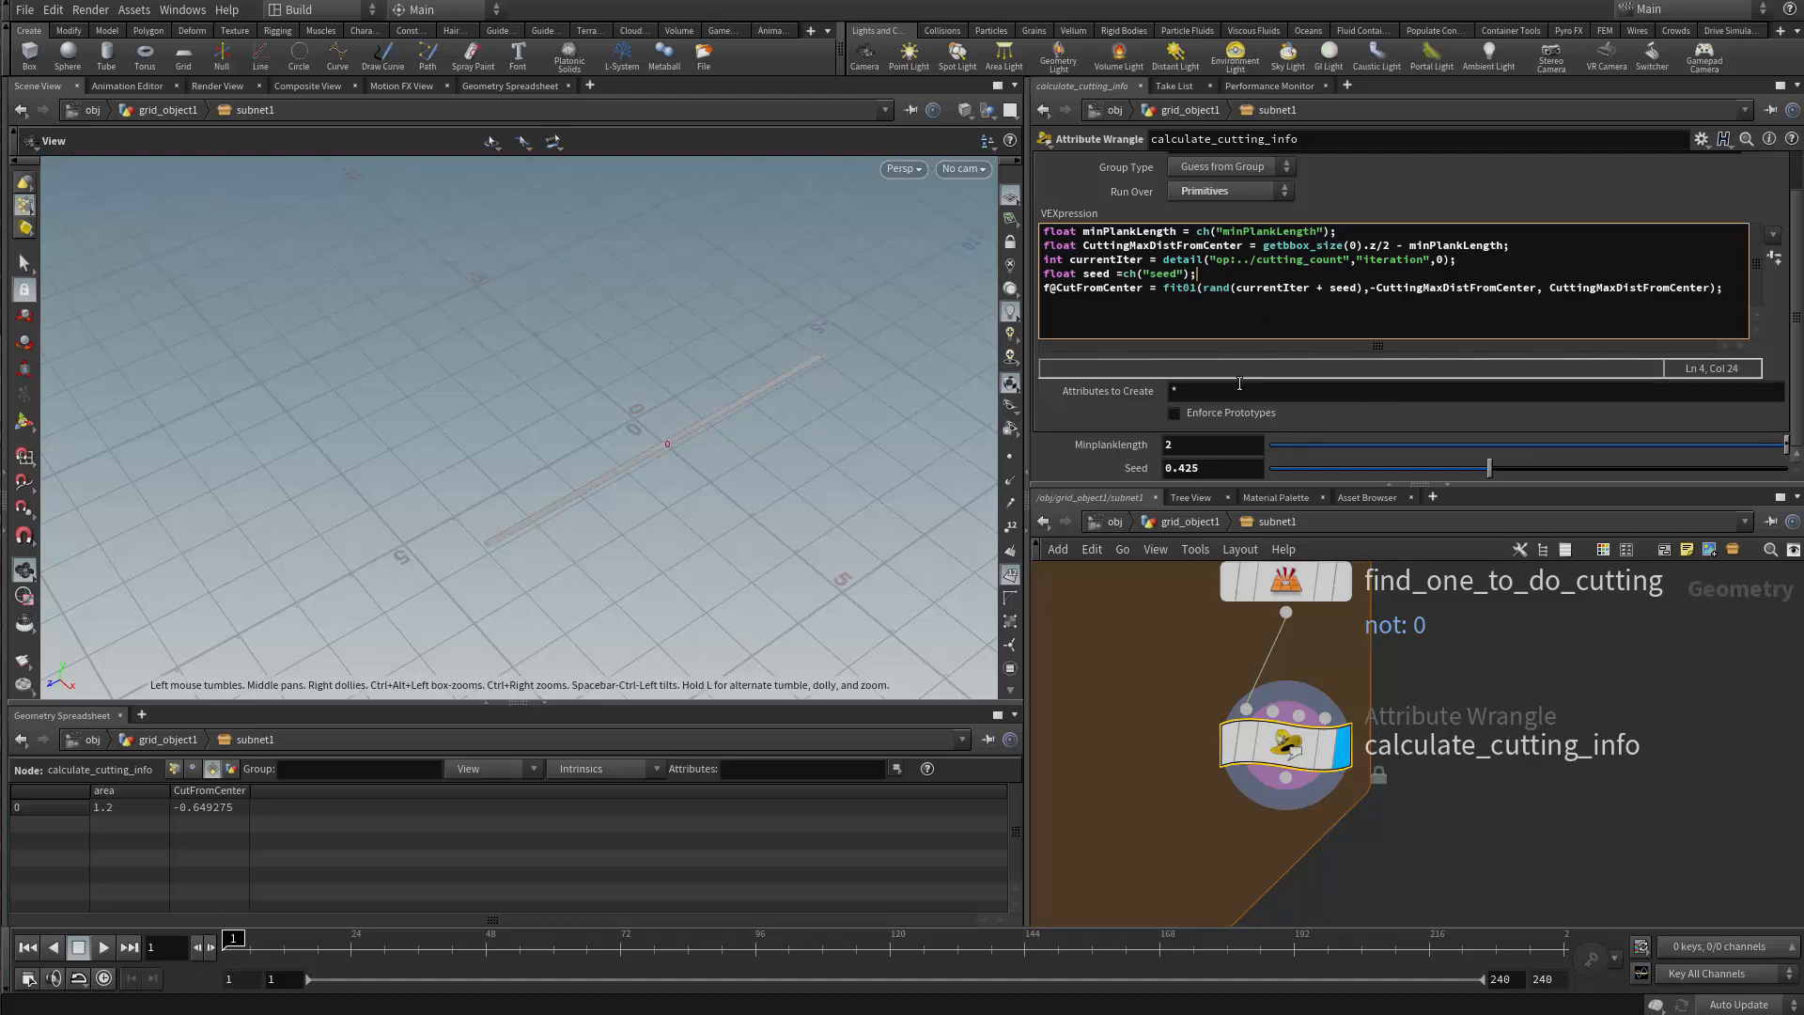
key("Return")
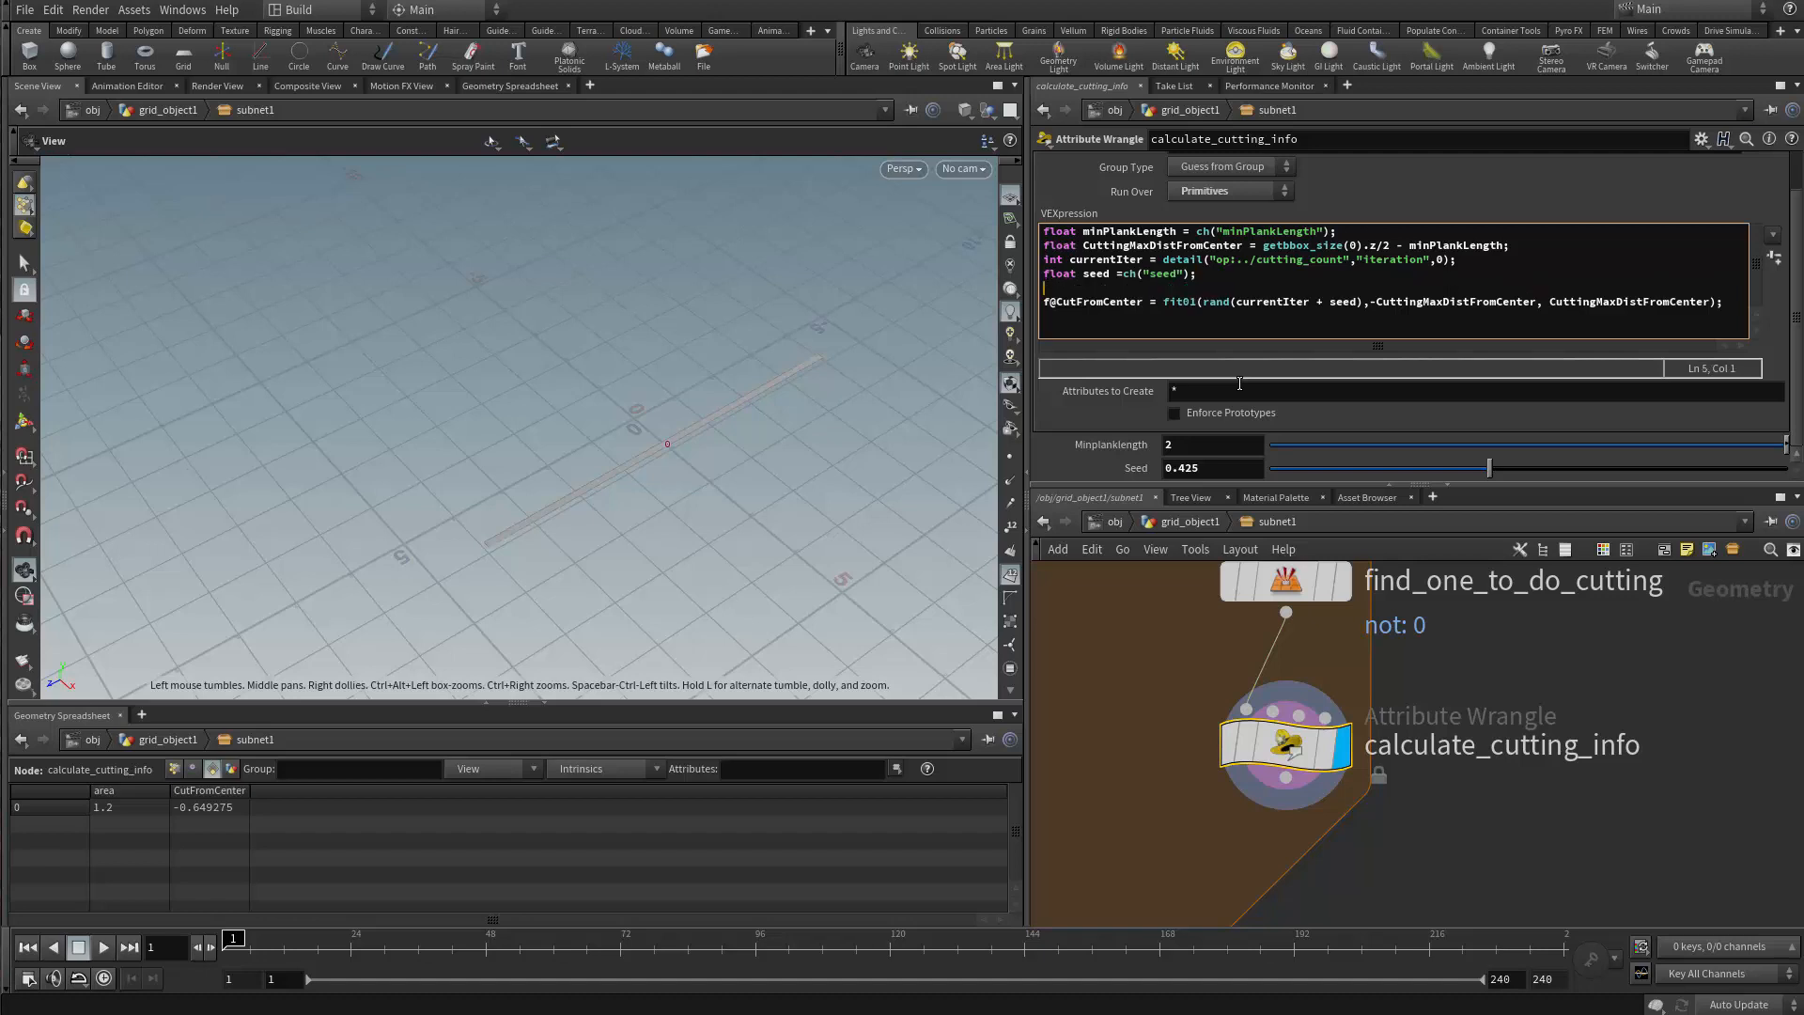
type("if")
key("BackSpace")
key("BackSpace")
key("BackSpace")
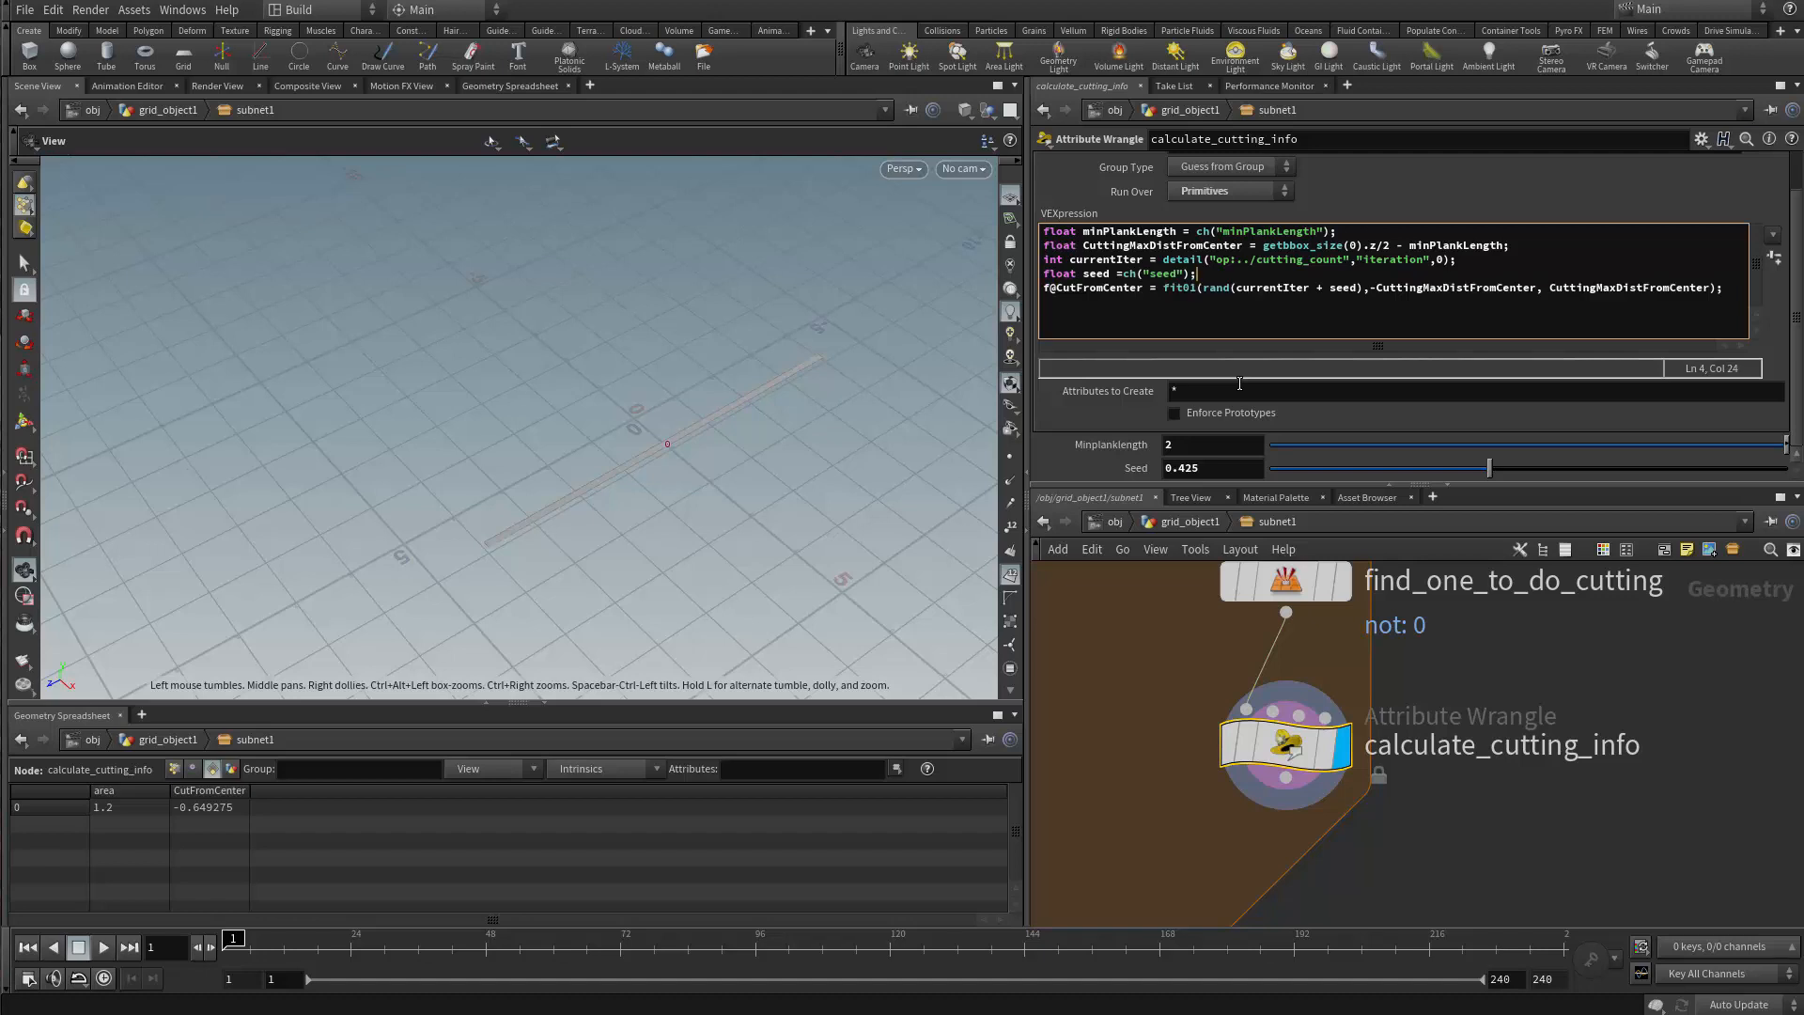
Write an if block with the condition CuttingMaxDistFromCenter<=0 below the CutFromCenter line
left_click(1732, 302)
key("Return")
key("Return")
type("if(")
double_click(1165, 245)
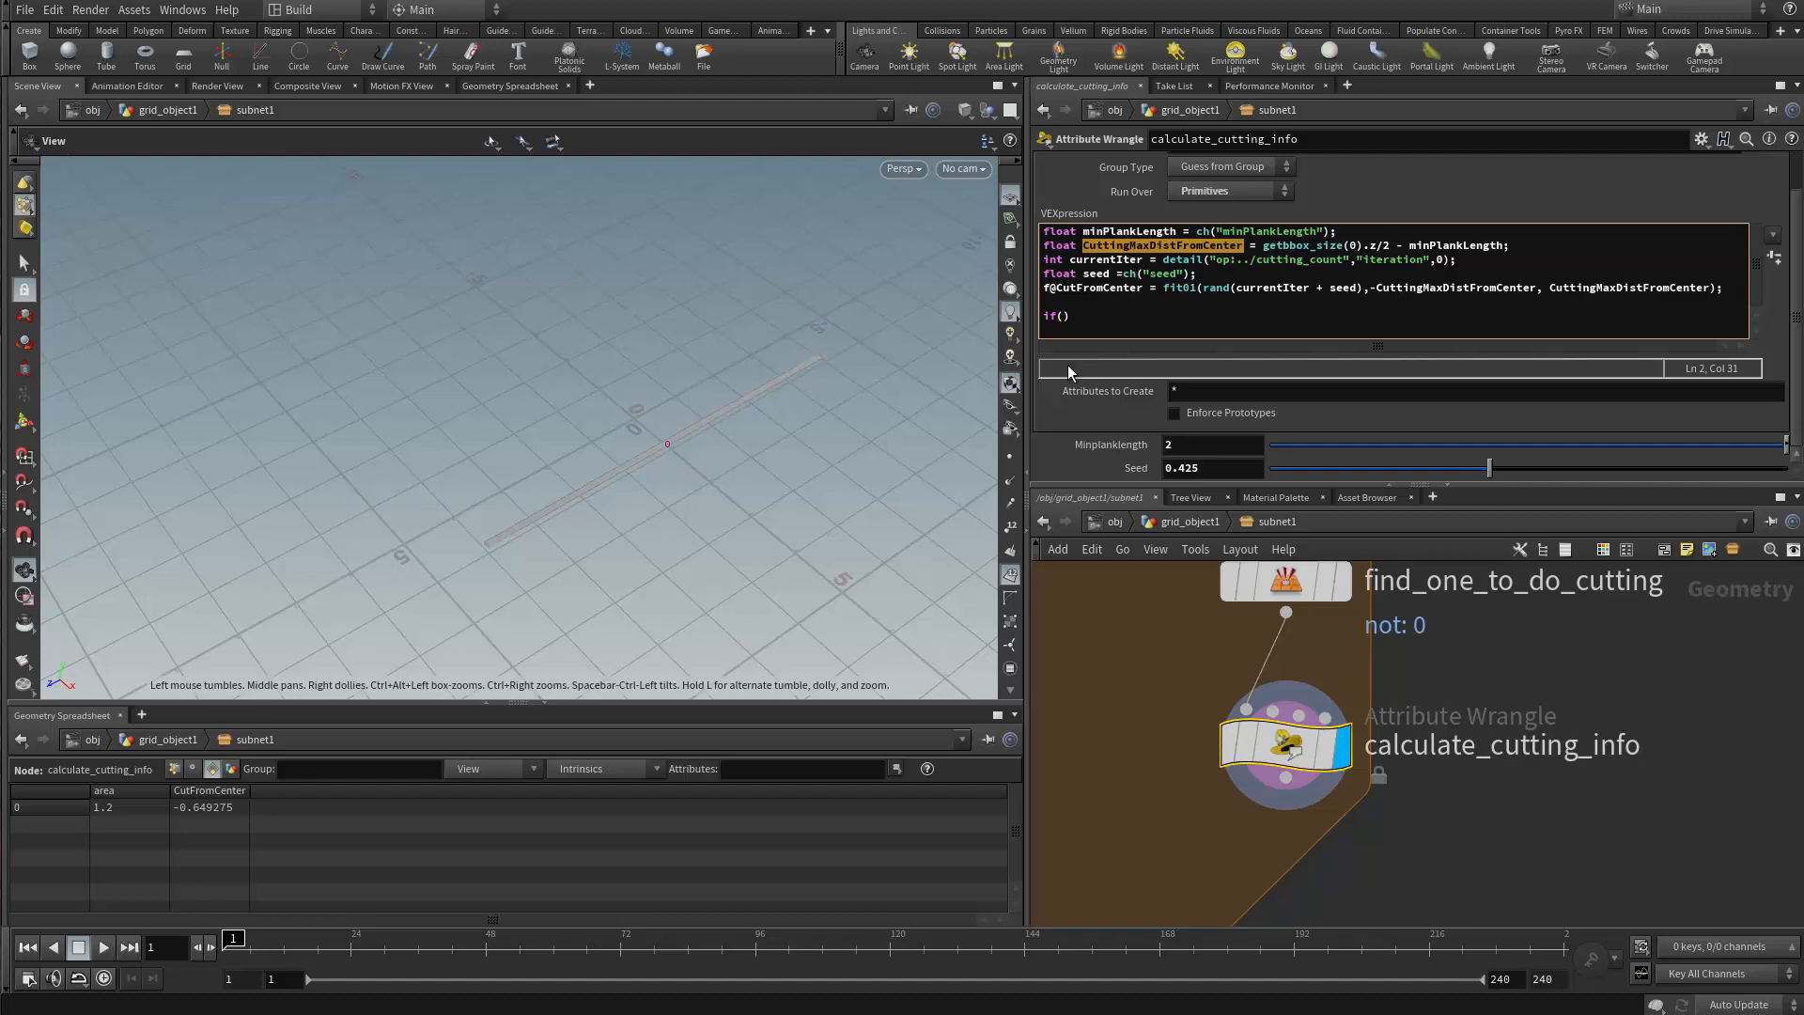
key("ctrl+c")
left_click(1062, 316)
key("ctrl+v")
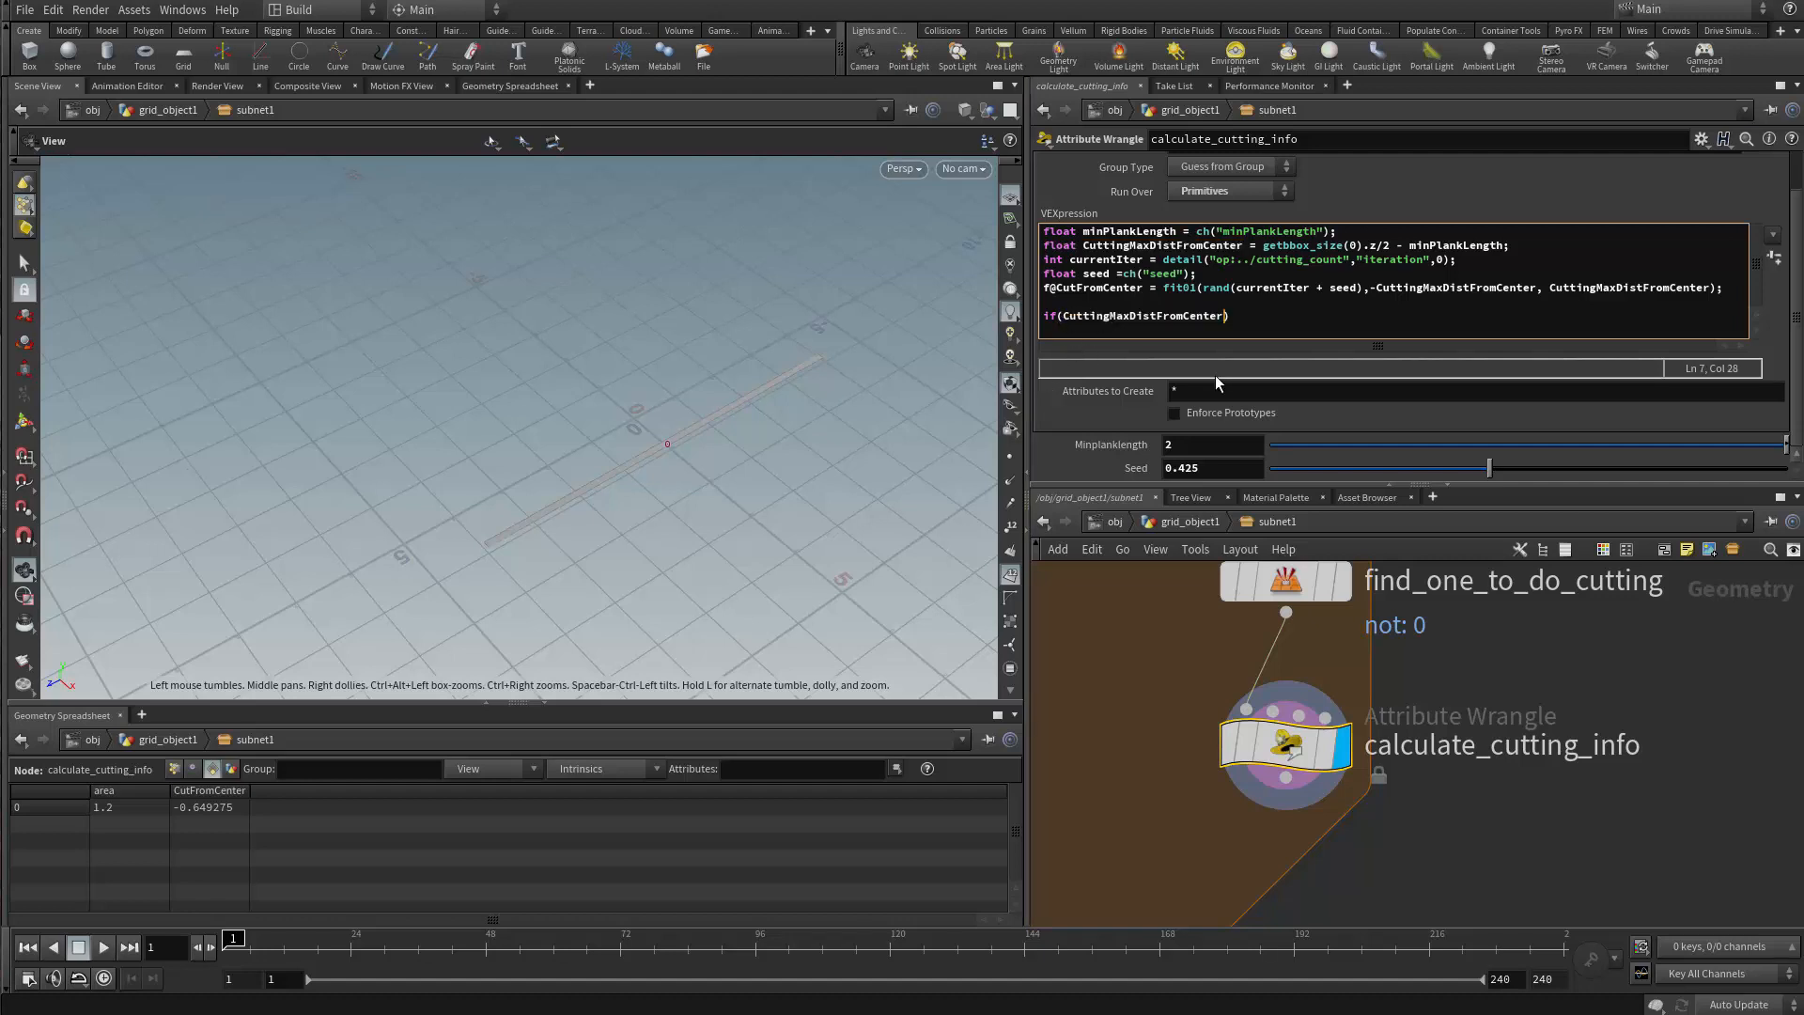
type("<=0")
key("Down")
type("{")
key("Return")
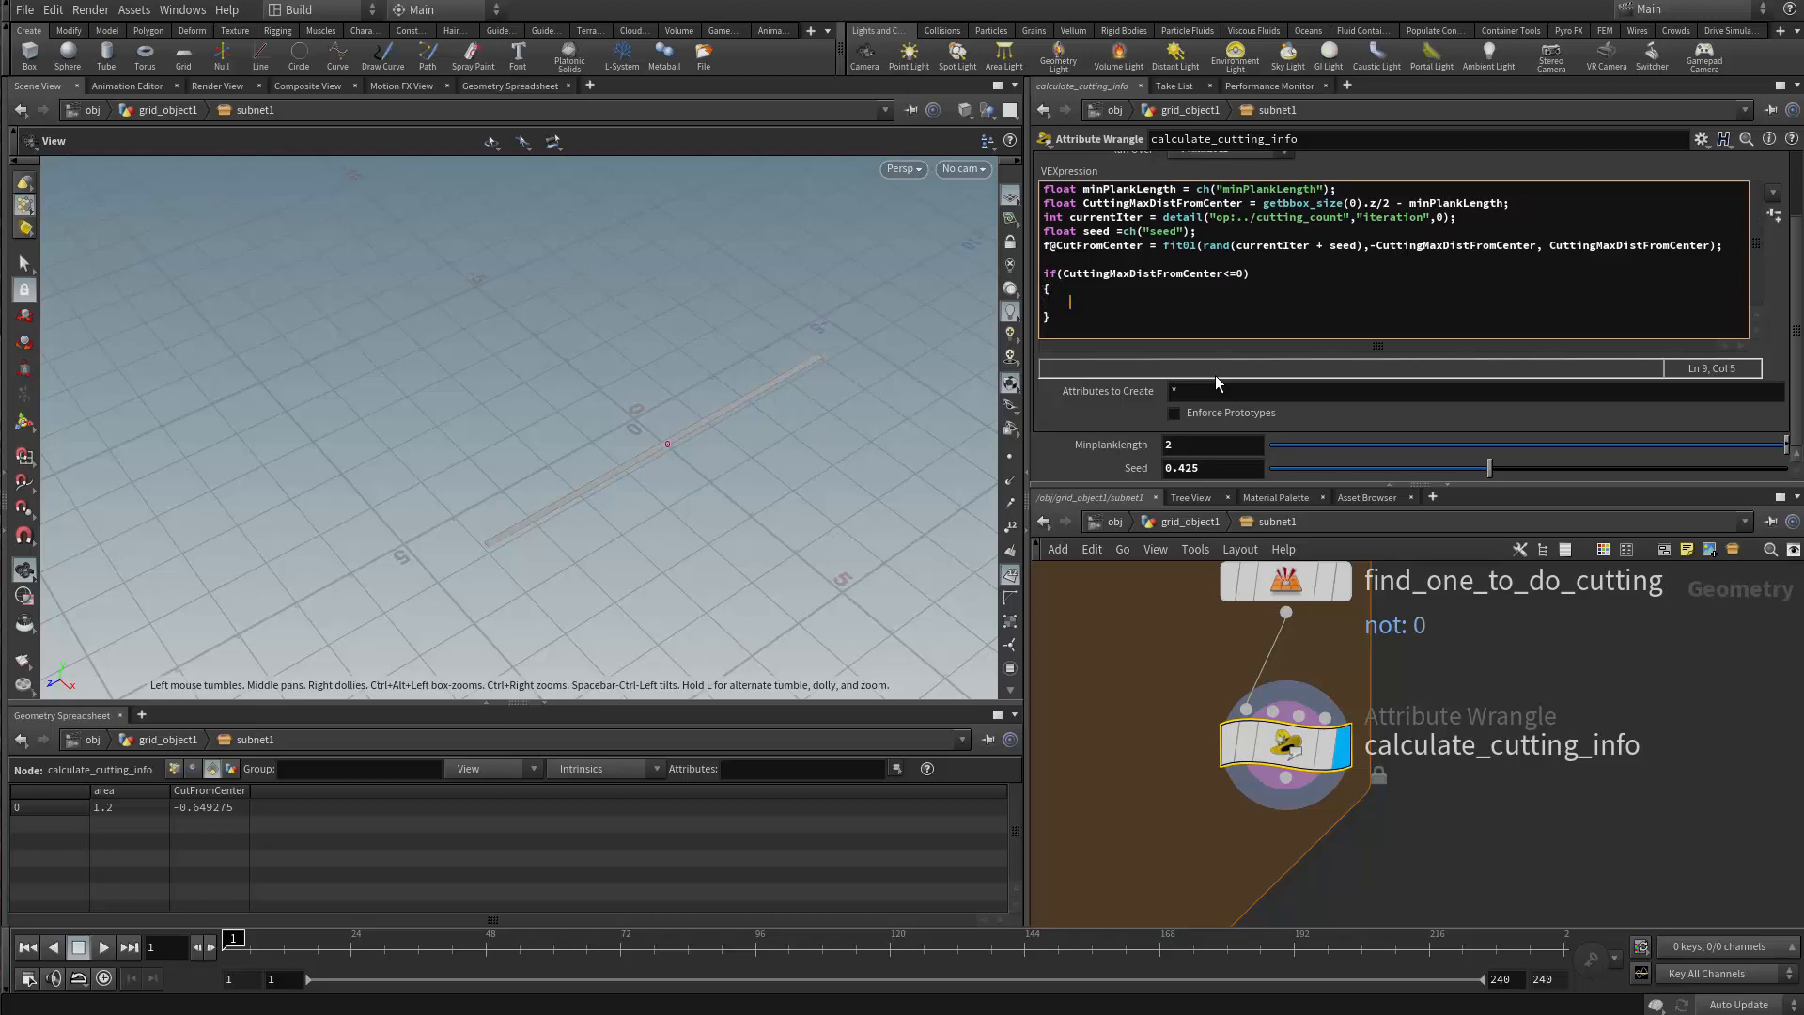
Write i@shoudCut = 0; inside the if block
type("i@cut")
key("BackSpace")
key("BackSpace")
key("BackSpace")
type("shoudCut = 0;")
Add an else block containing i@shoudCut = 1; and apply the code
key("Down")
type("else")
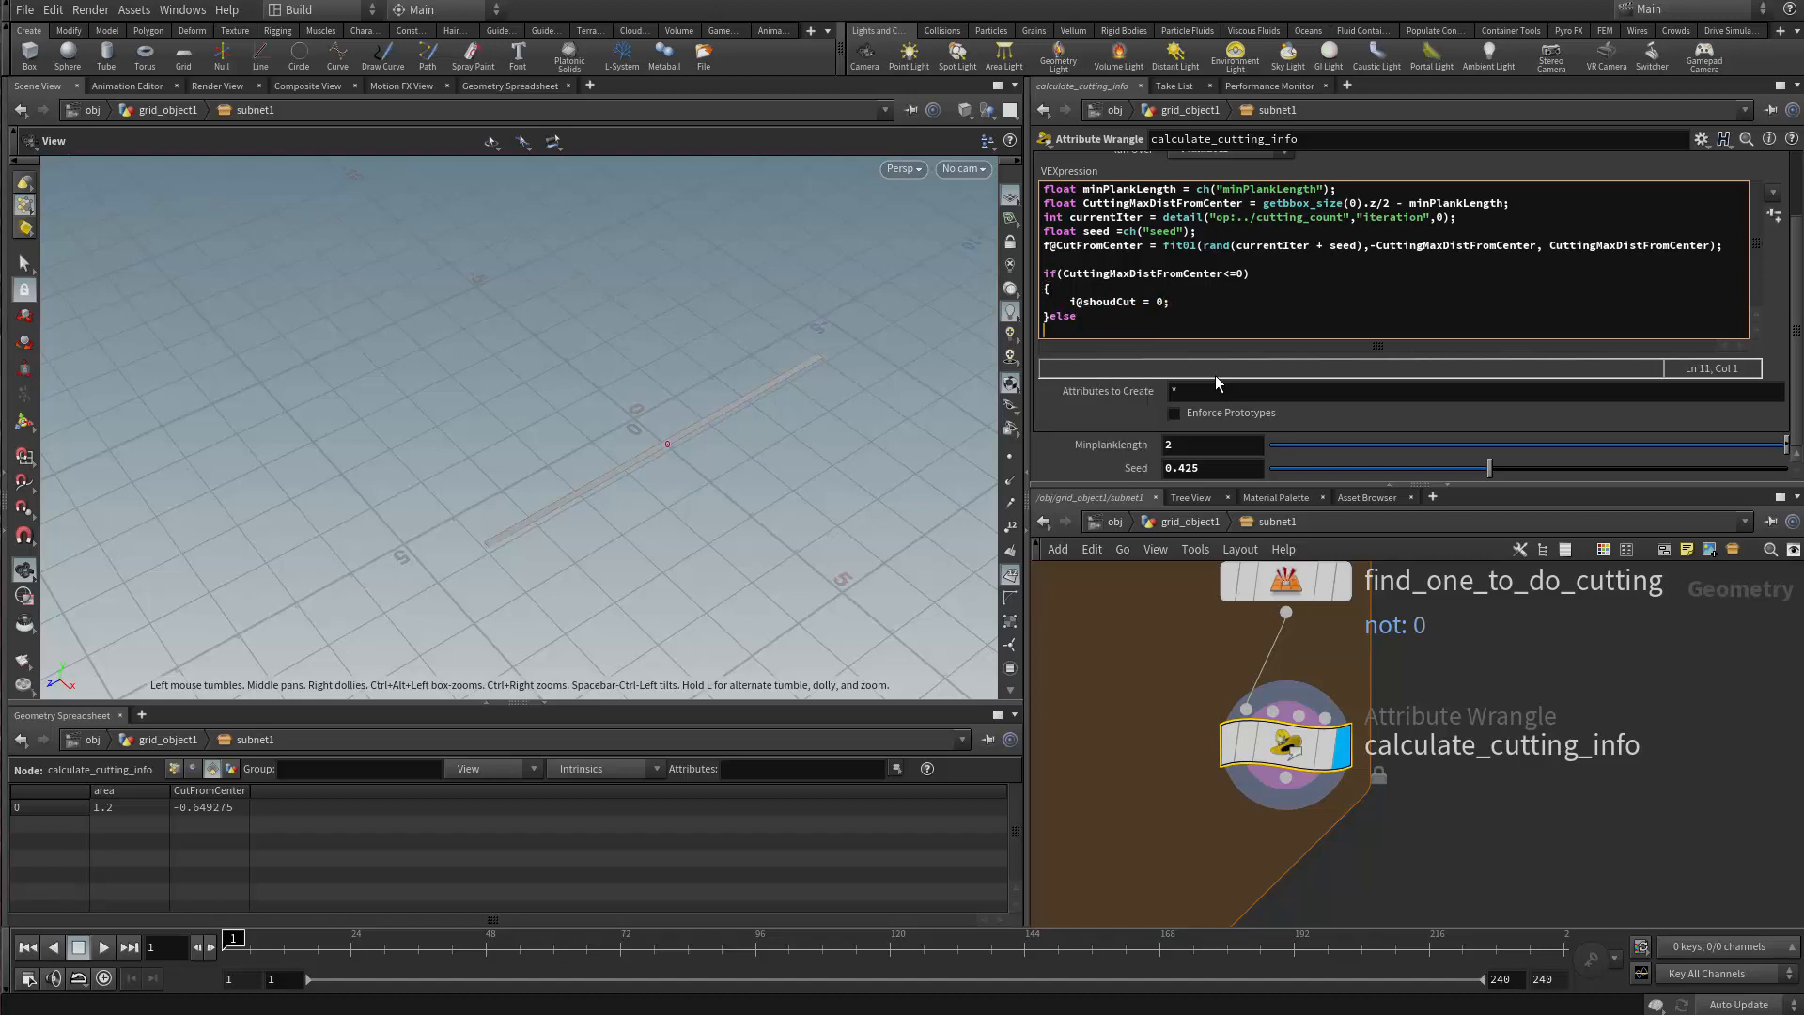
key("Return")
type("{")
key("Return")
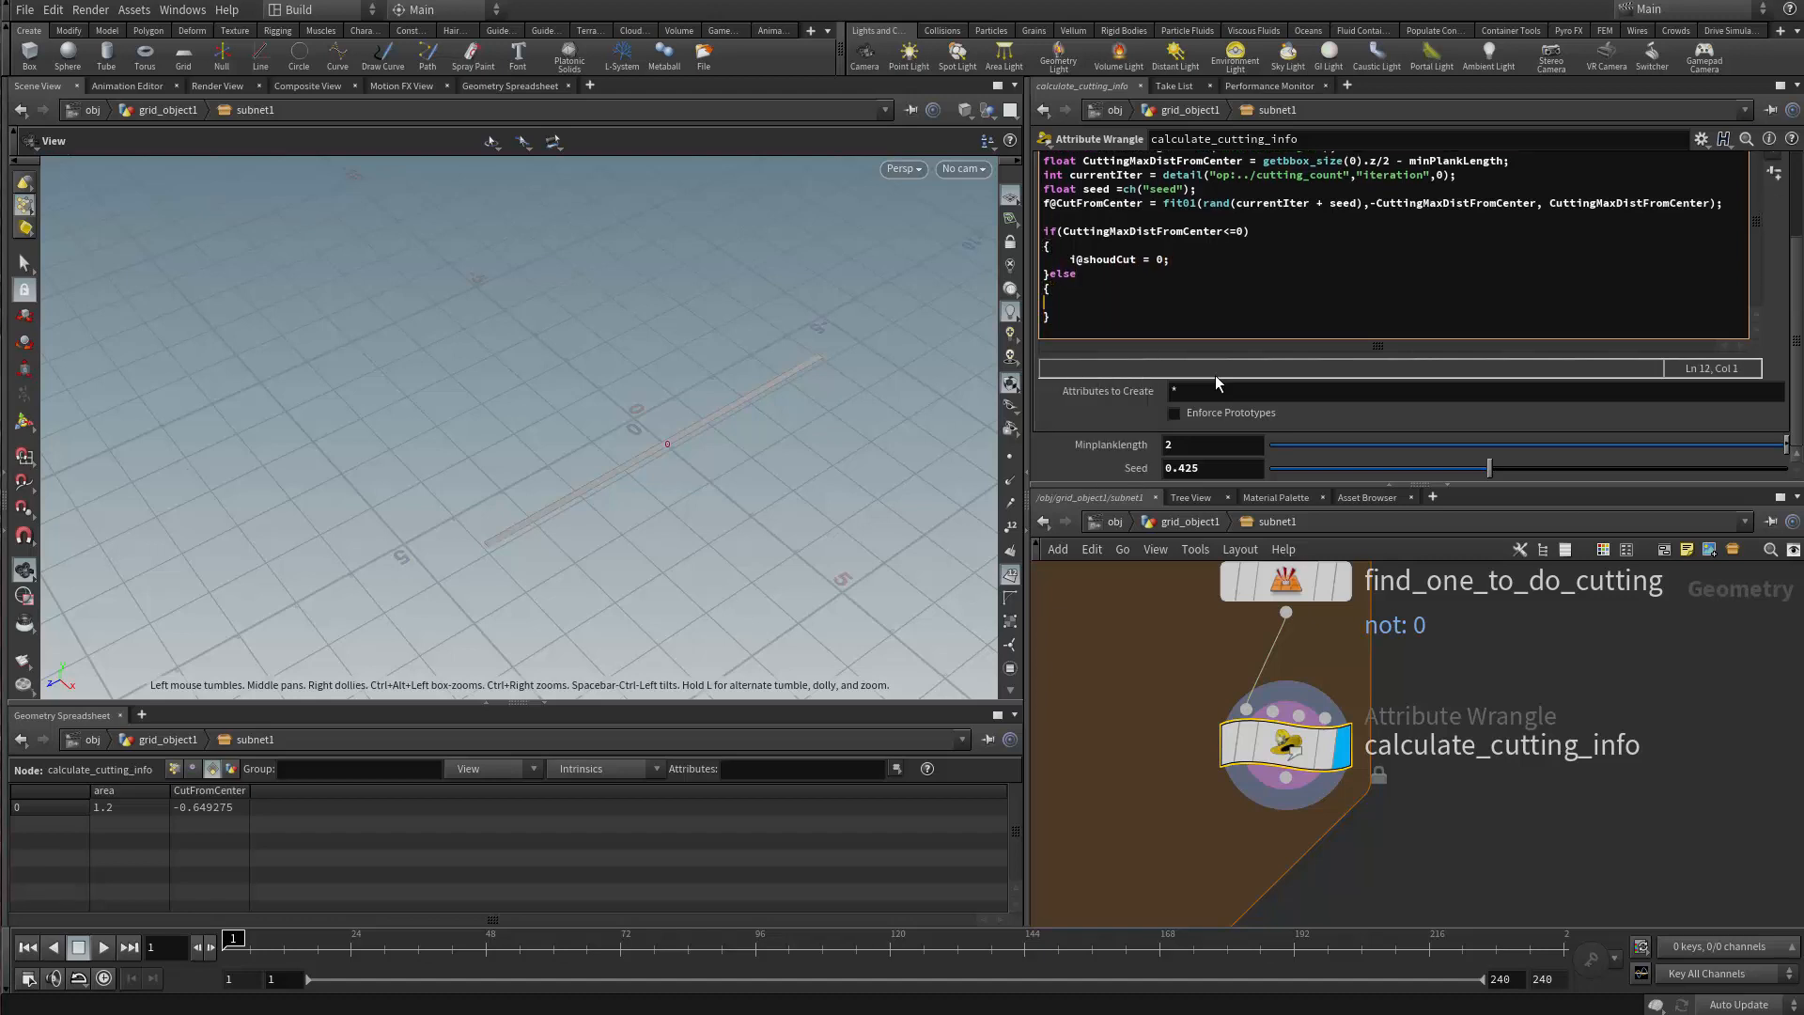
type("i@shoudCut = 1;")
left_click(1497, 656)
middle_click_drag(1162, 655, 1153, 628)
scroll(1153, 628, "down", 1)
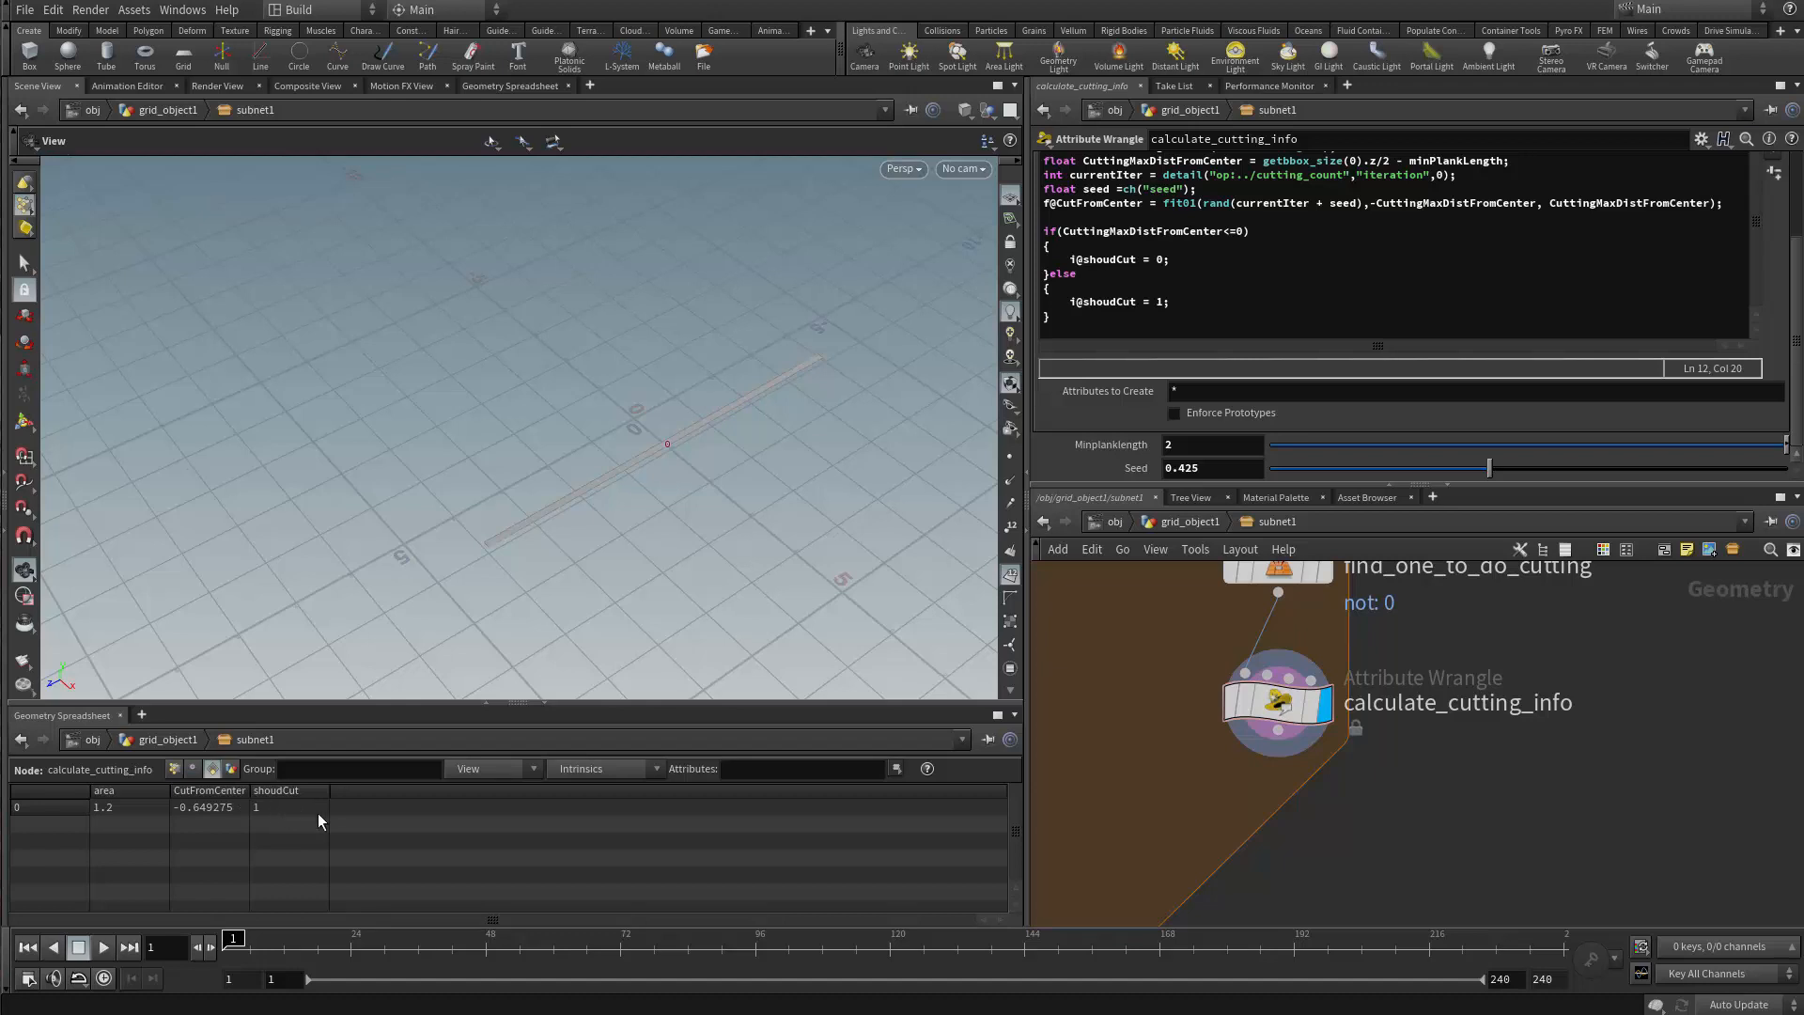
Test the shoudCut condition with a Minplanklength of 5, and return the value to 2
middle_click_drag(1347, 854, 1263, 822)
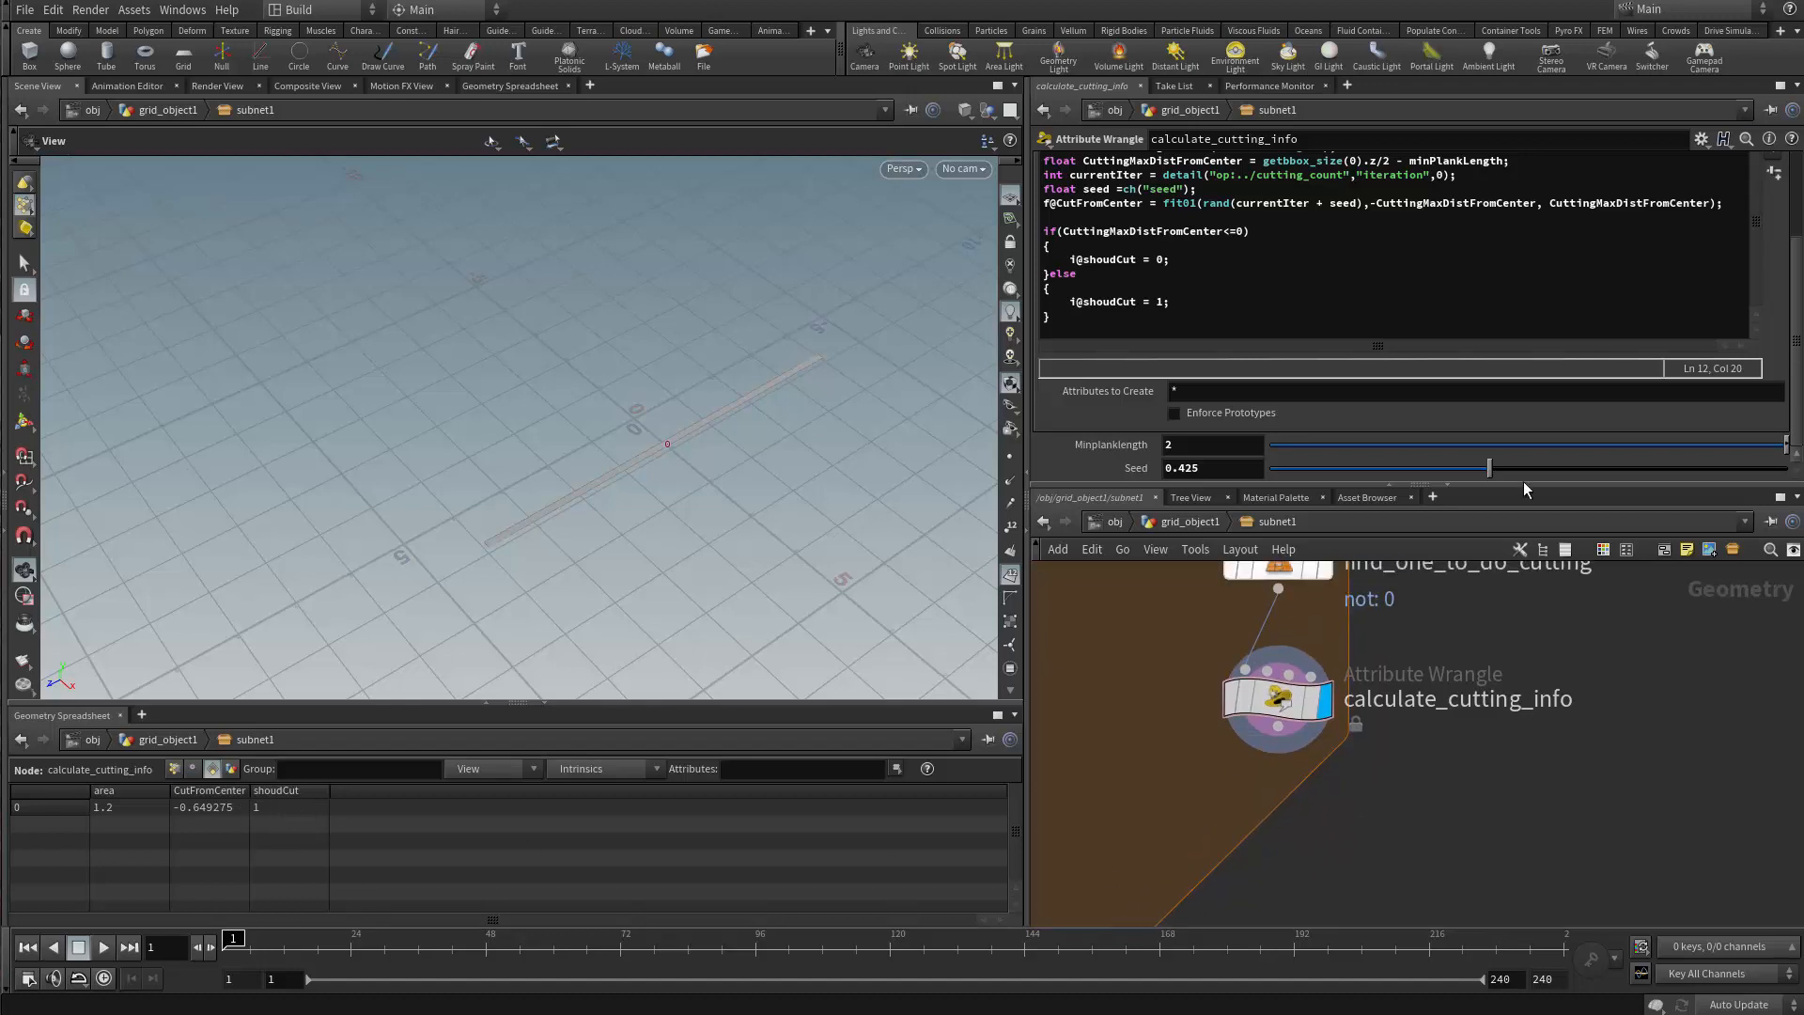
double_click(1193, 440)
type("5")
key("Return")
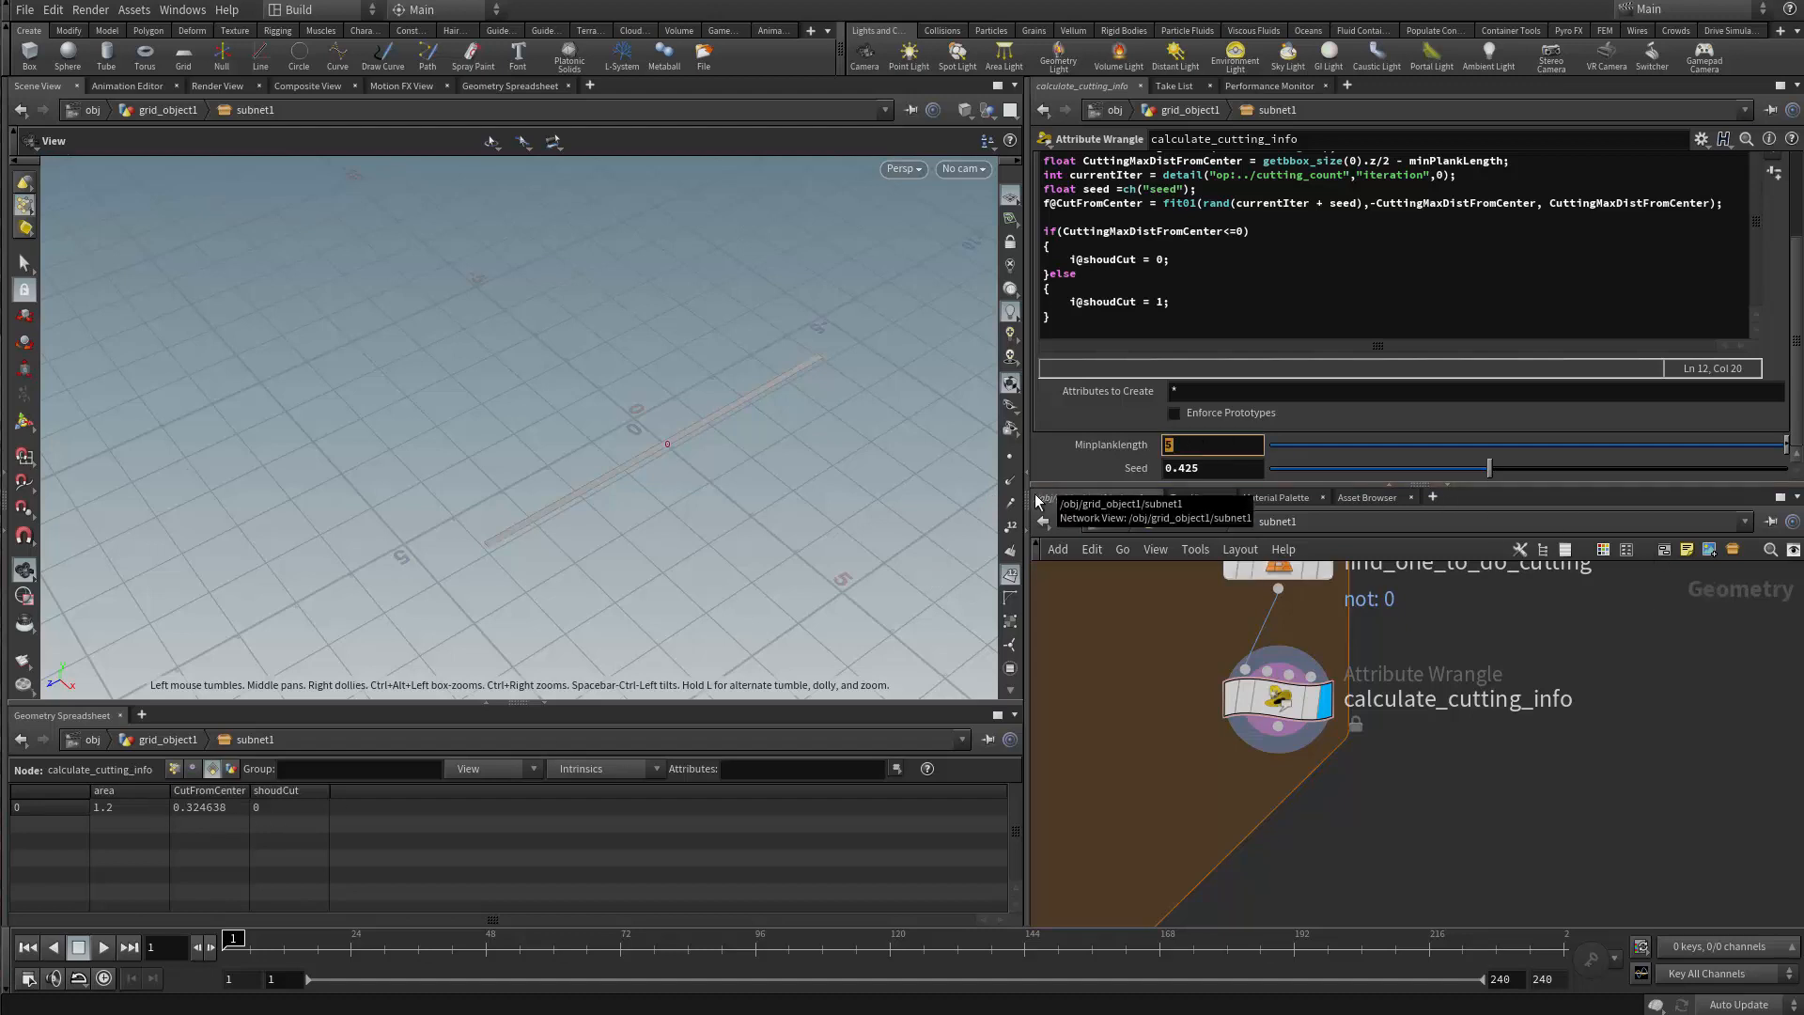
type("2")
key("Return")
Add a Clip node to the network below calculate_cutting_info
scroll(1202, 764, "down", 3)
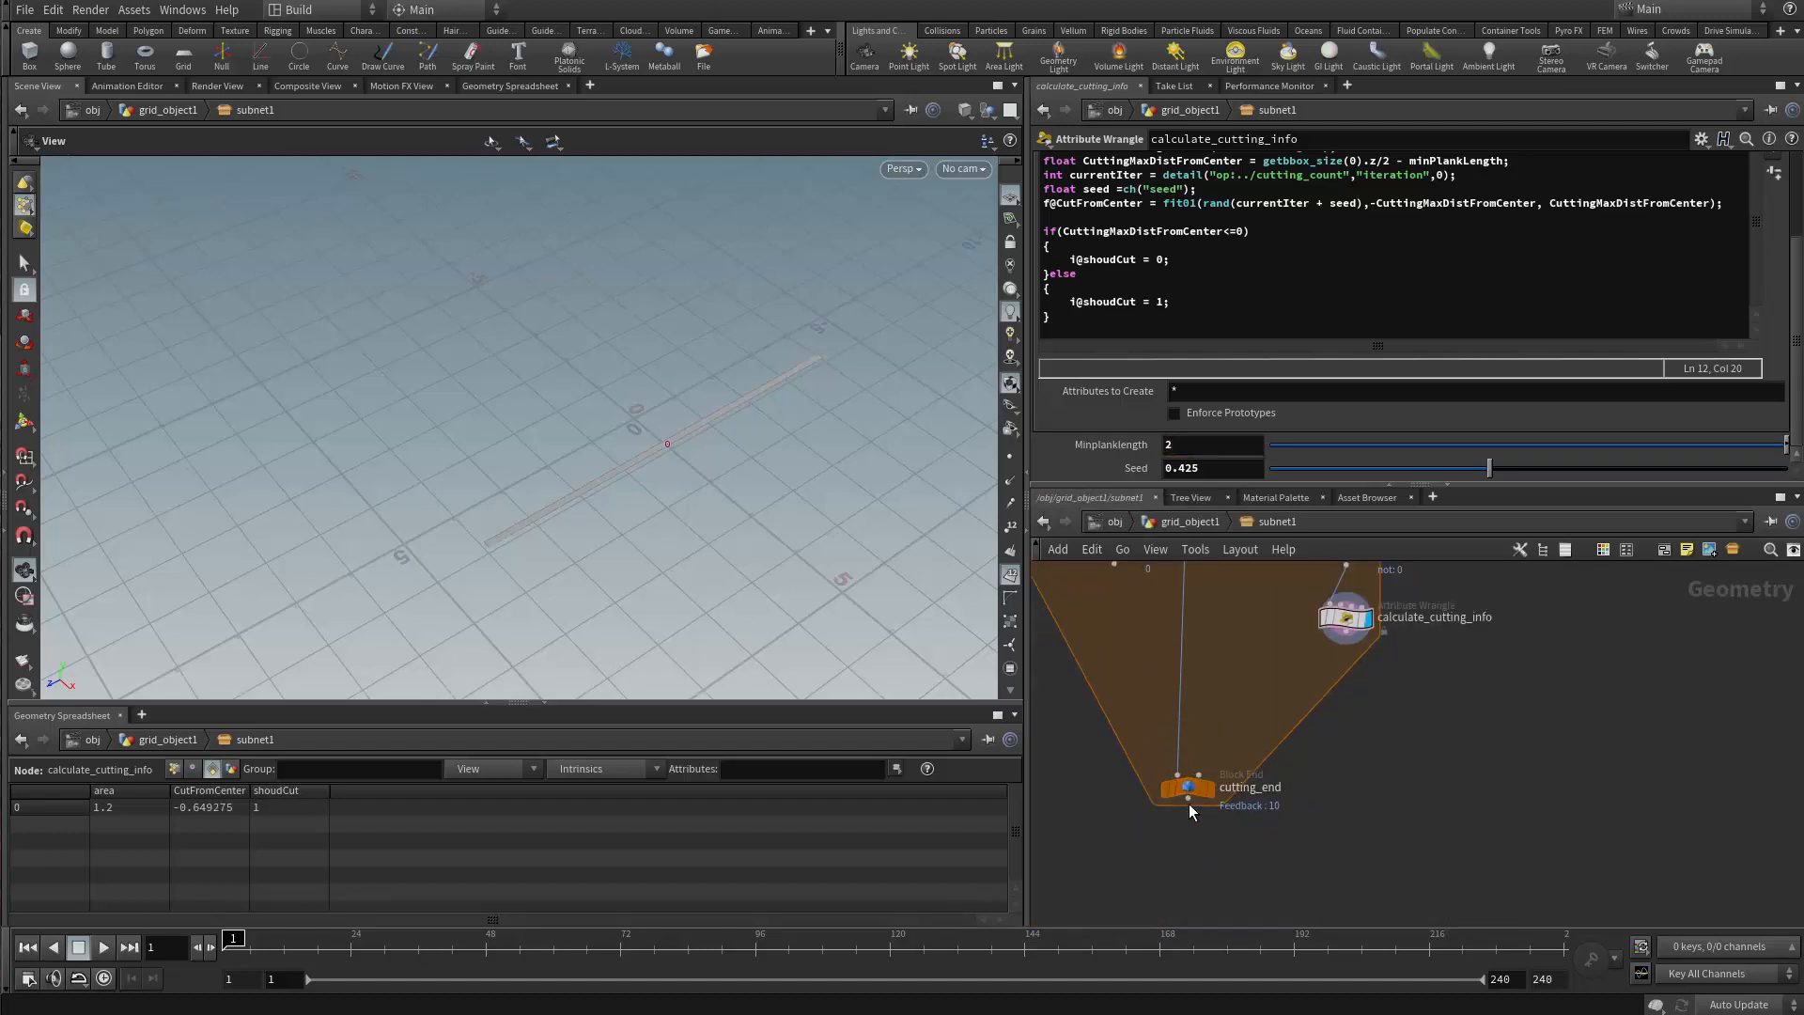
scroll(1287, 761, "up", 3)
key("Tab")
type("clop")
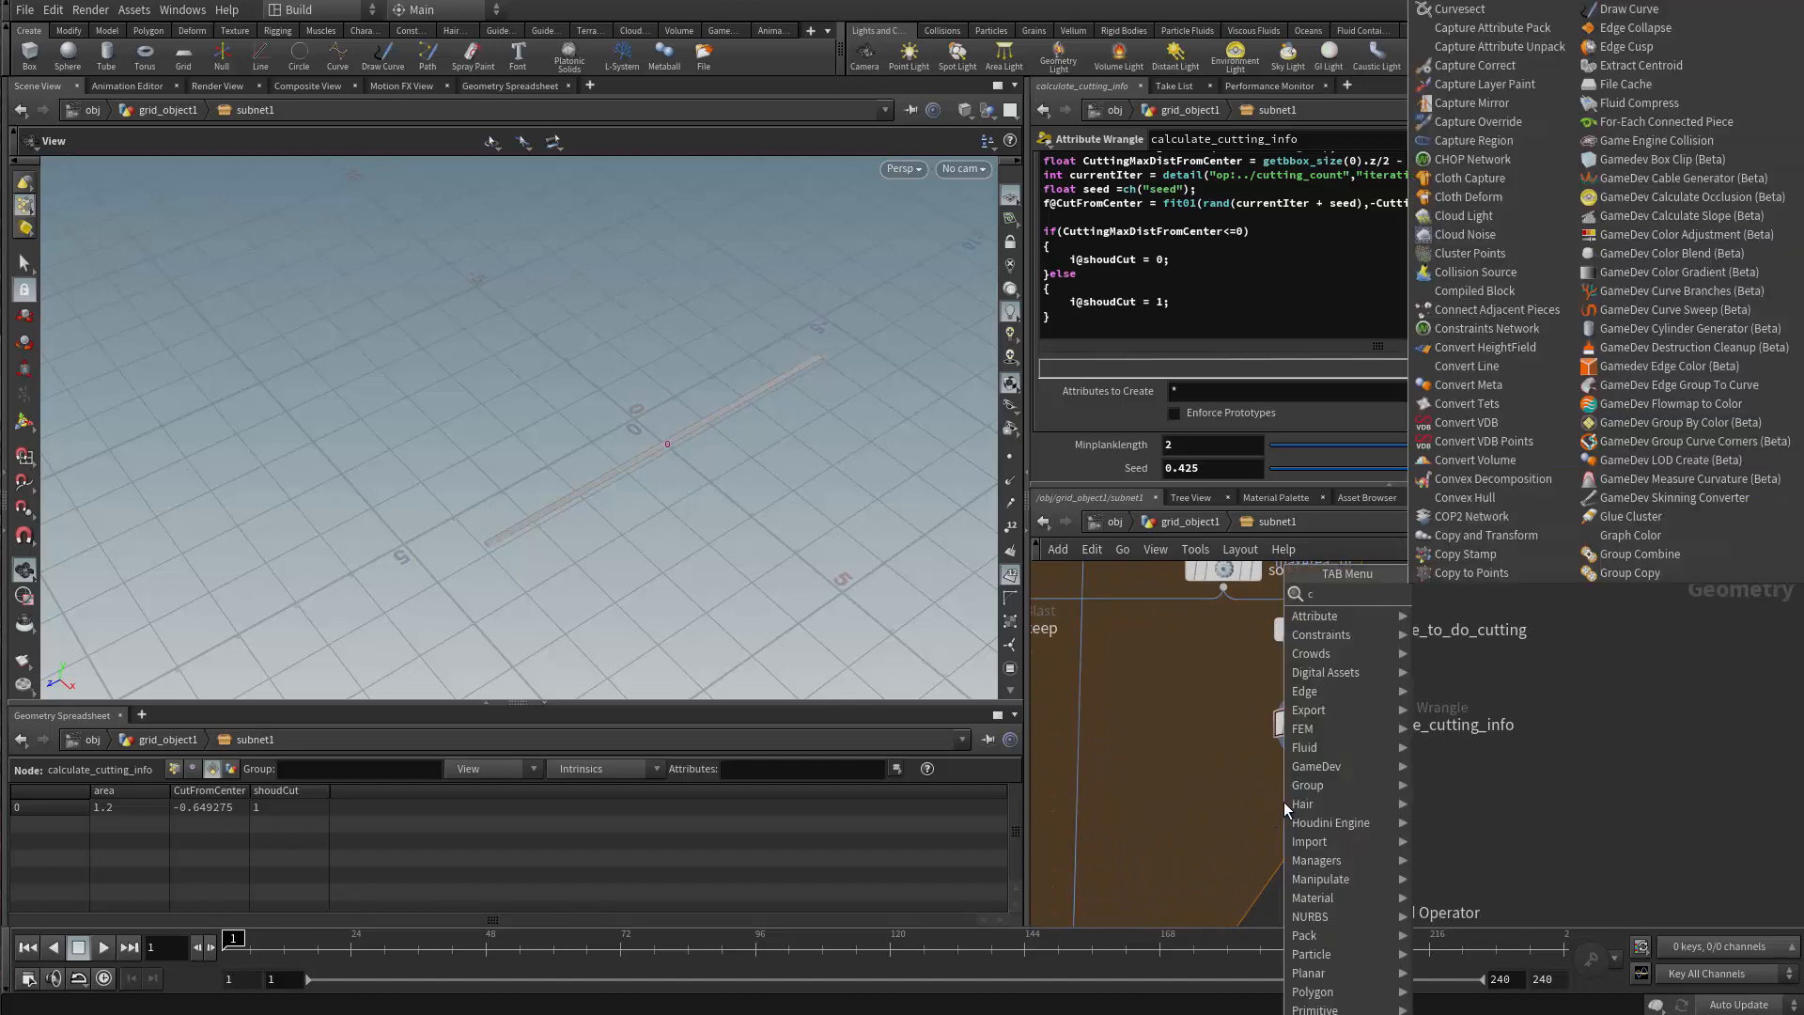
key("BackSpace")
key("BackSpace")
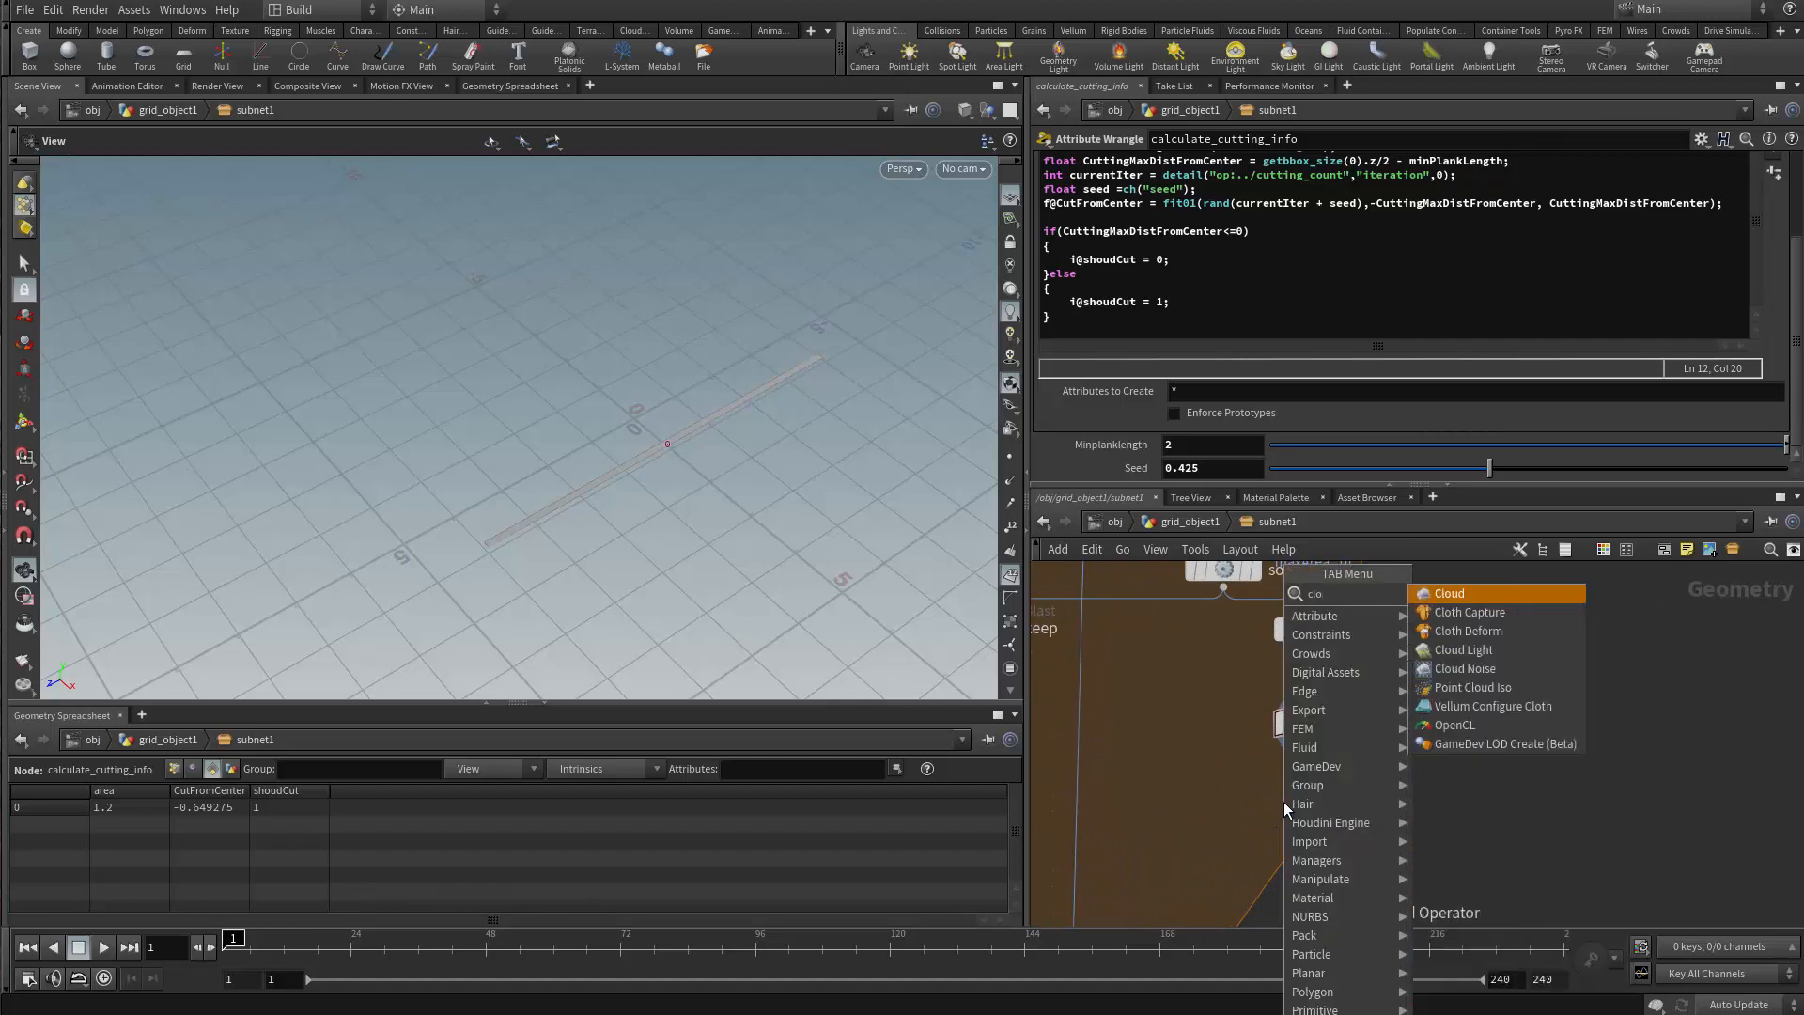
type("ip")
key("Return")
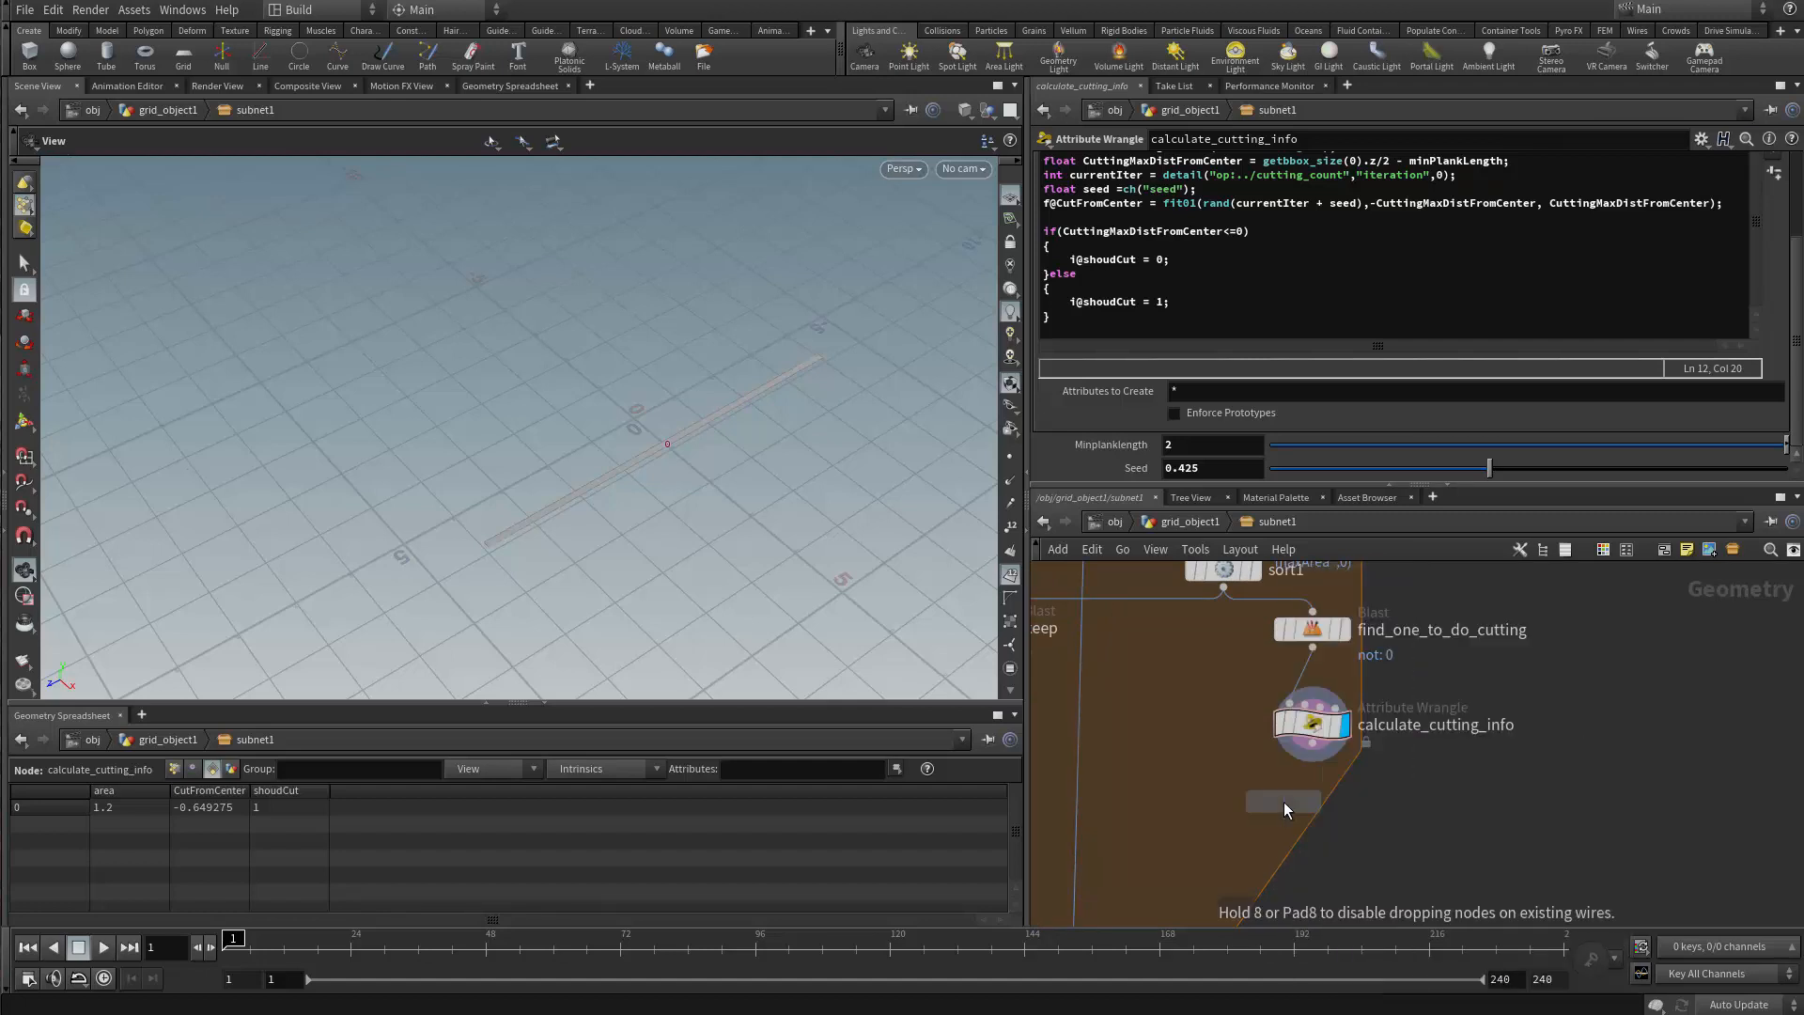
left_click(1283, 802)
Align the Clip node under calculate_cutting_info, connect the wrangle's output to it and display the Clip node
middle_click_drag(1283, 802, 1287, 722)
left_click_drag(1287, 721, 1321, 760)
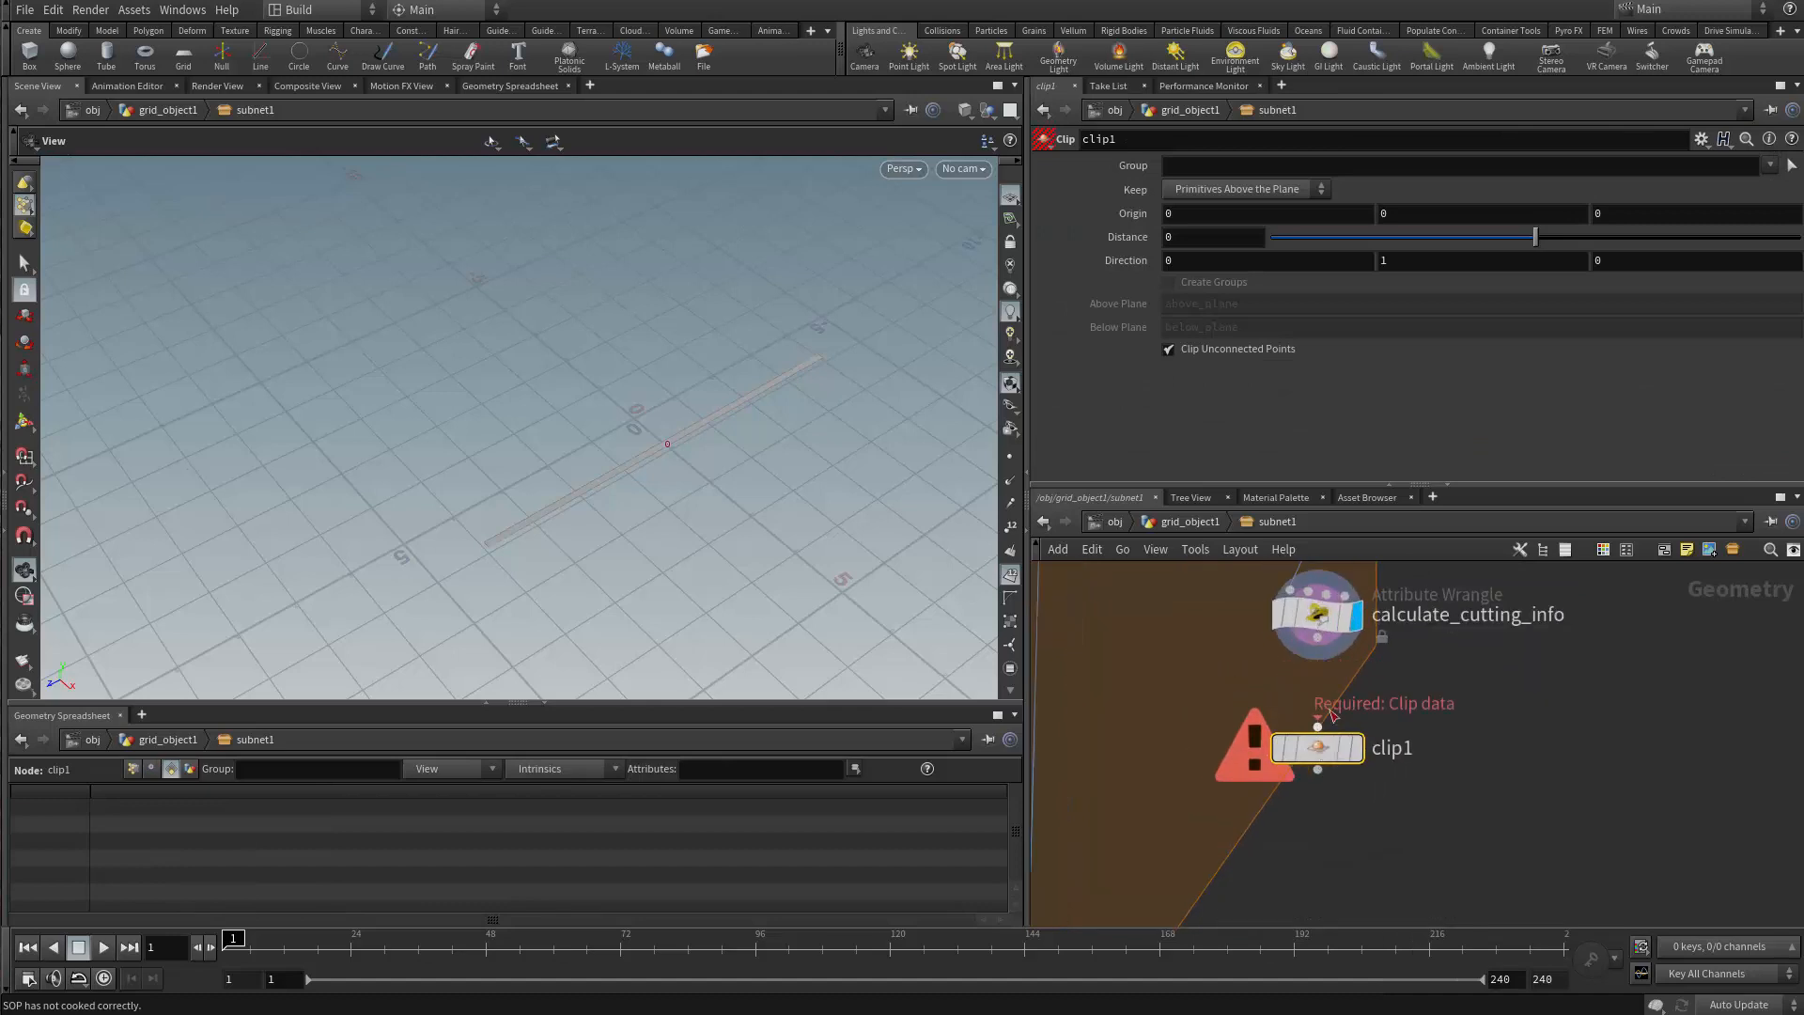
left_click_drag(1317, 637, 1317, 725)
scroll(1341, 738, "up", 1)
left_click(1362, 755)
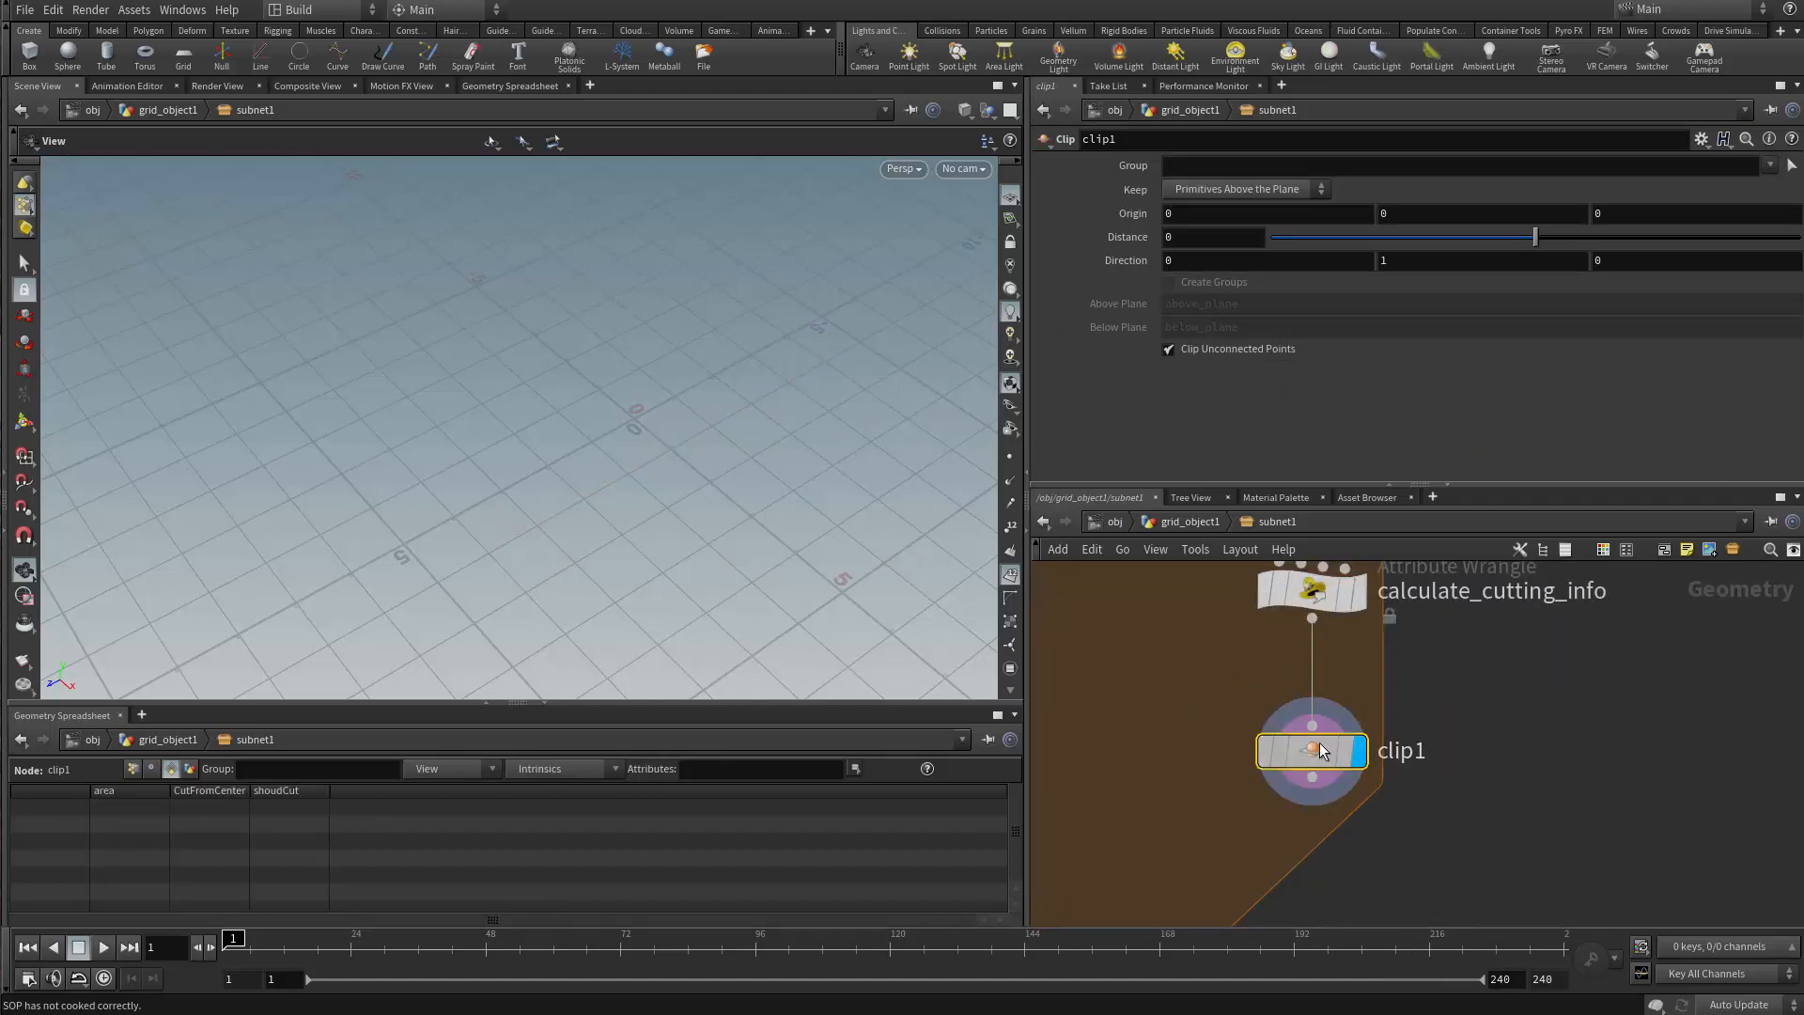
Set the Clip node's Origin X to the expression centroid(opinputpath(".",0),D_X)
left_click(1195, 224)
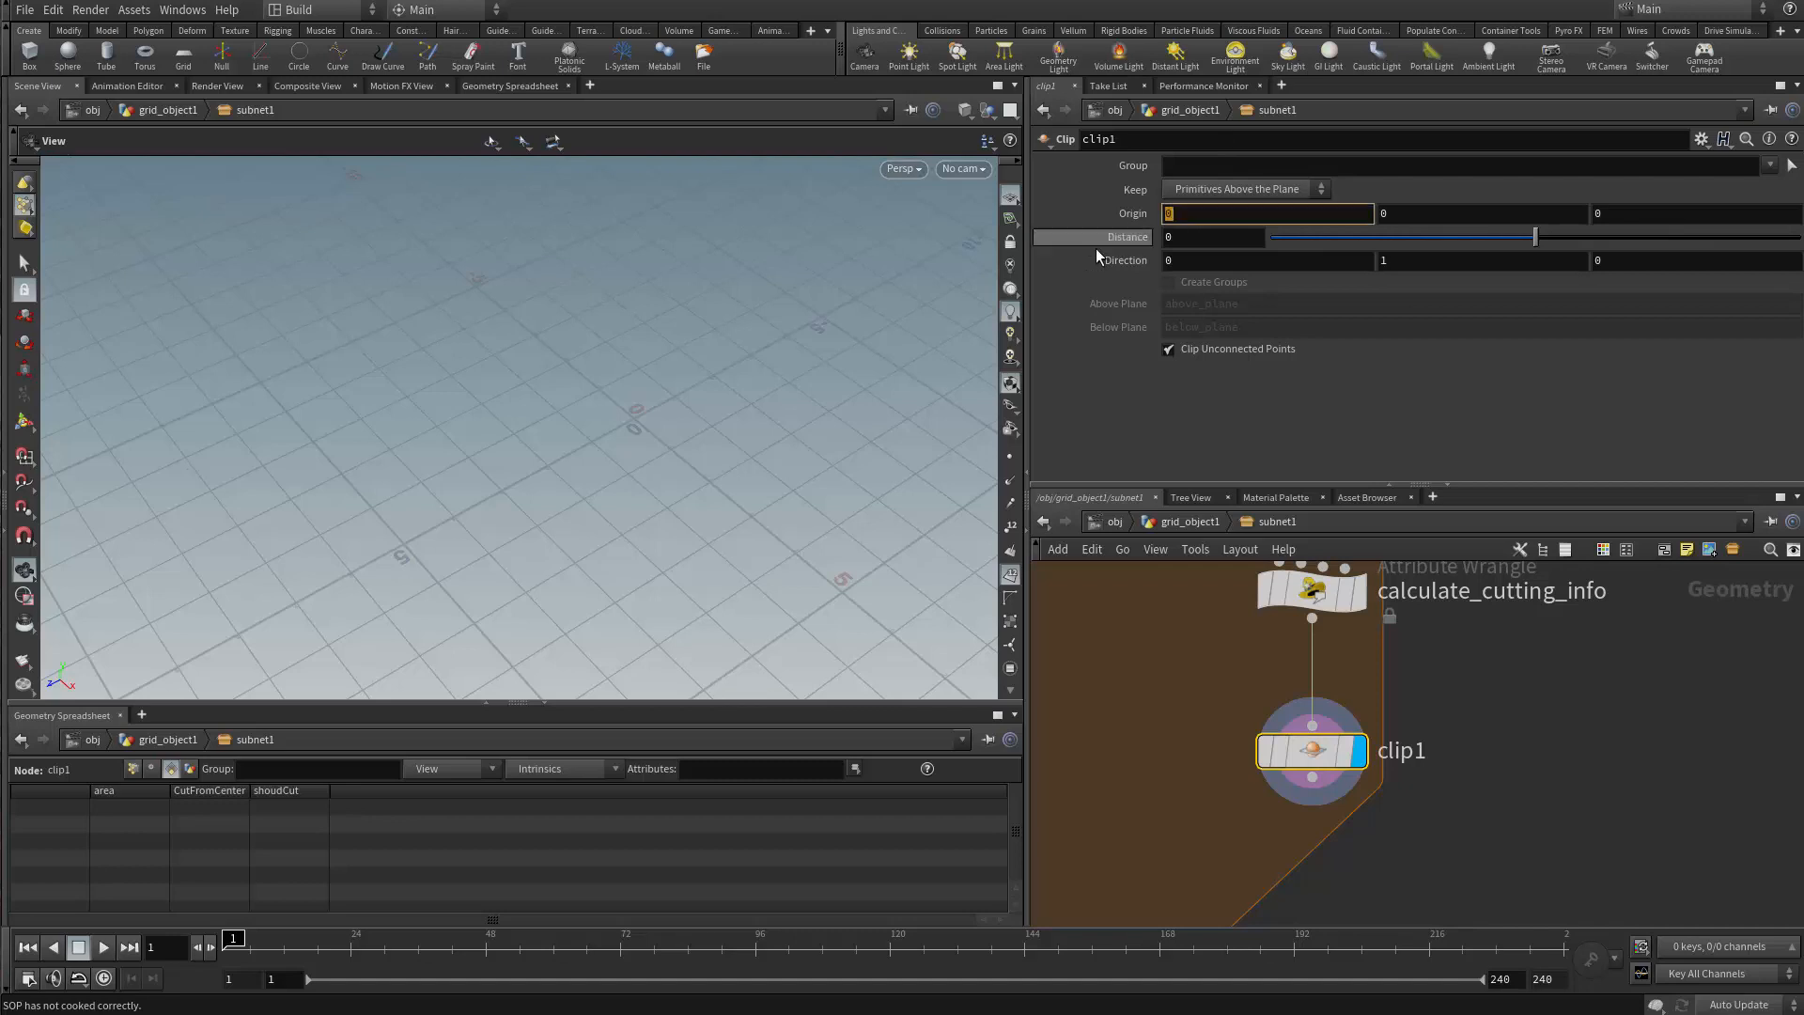
type("cent")
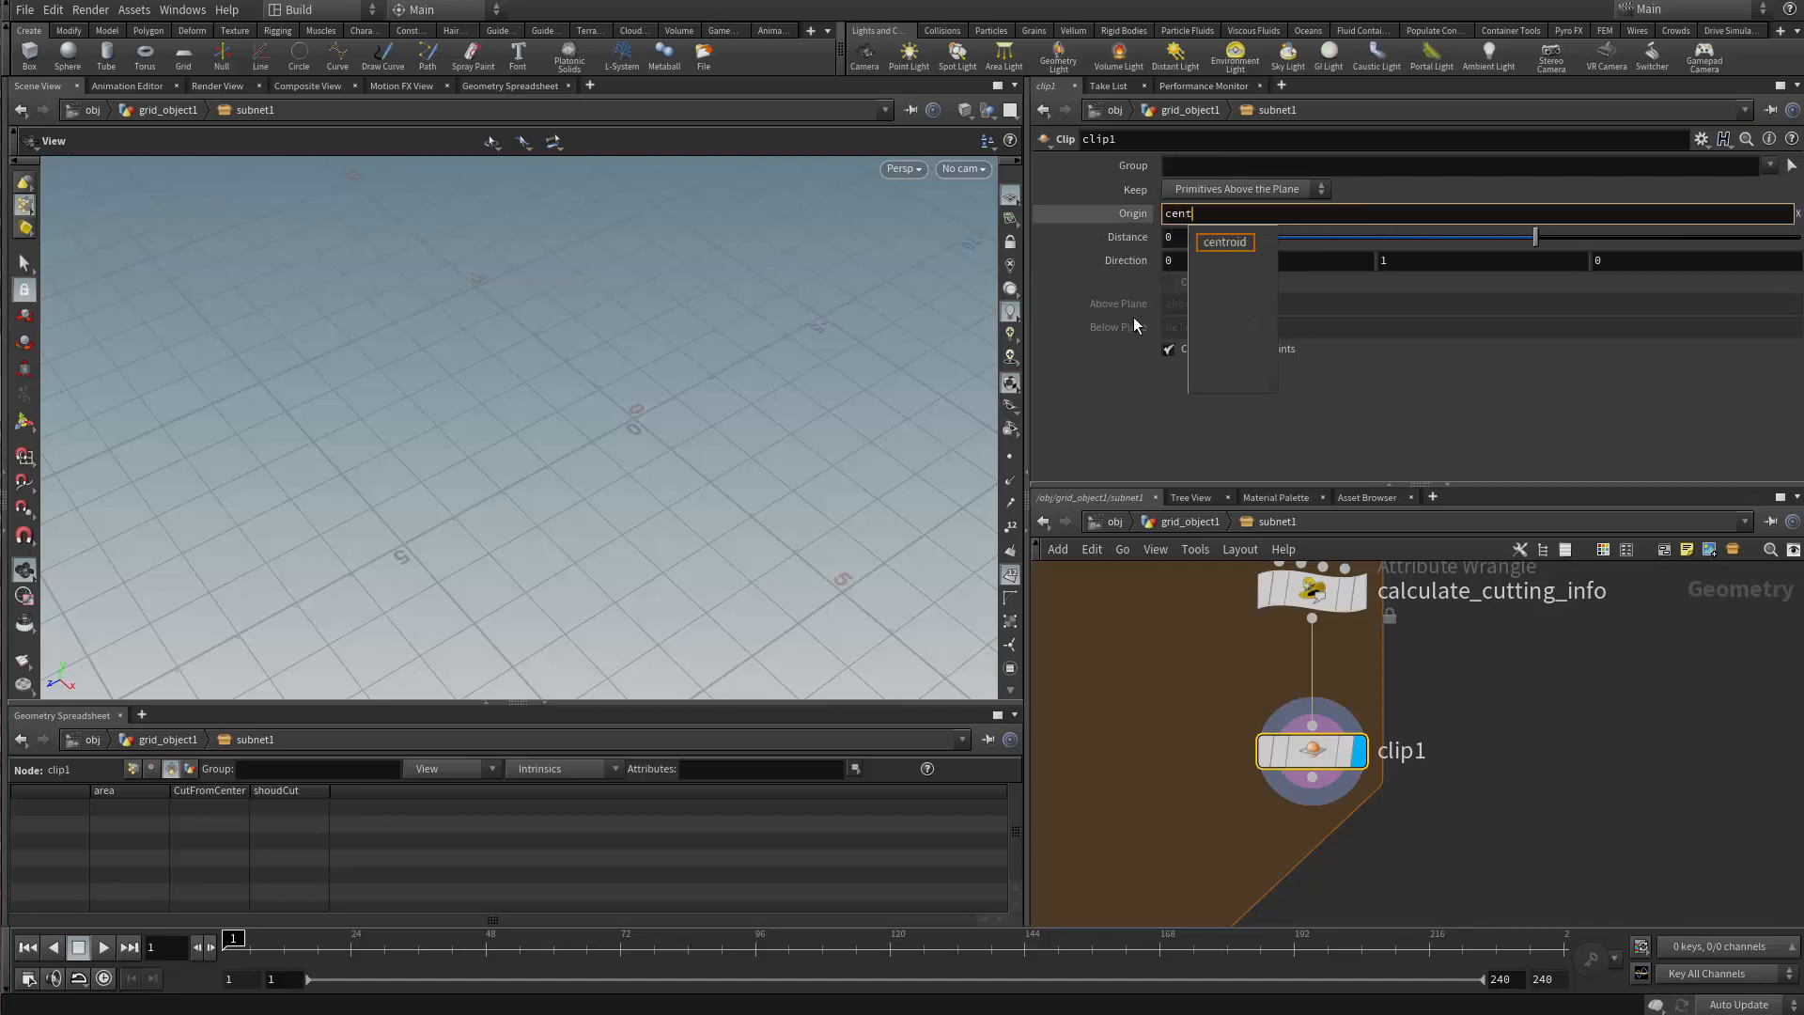
type("roid(i")
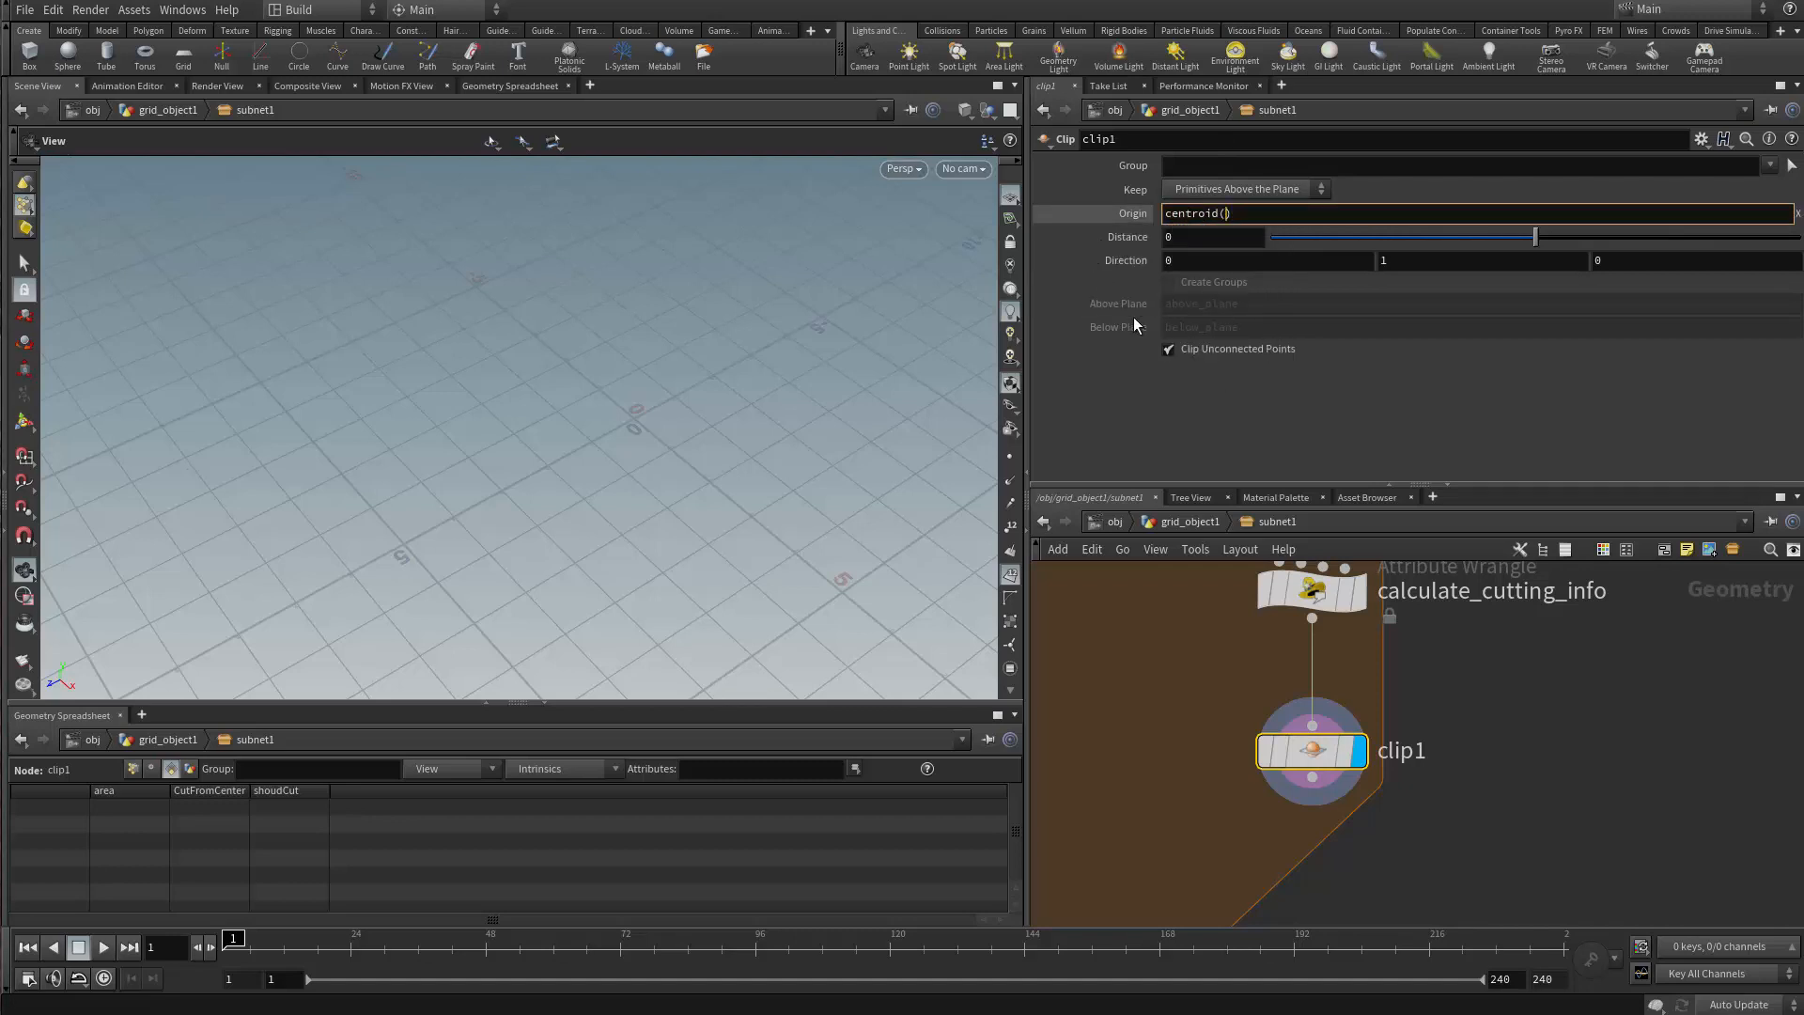
key("BackSpace")
type("opinp")
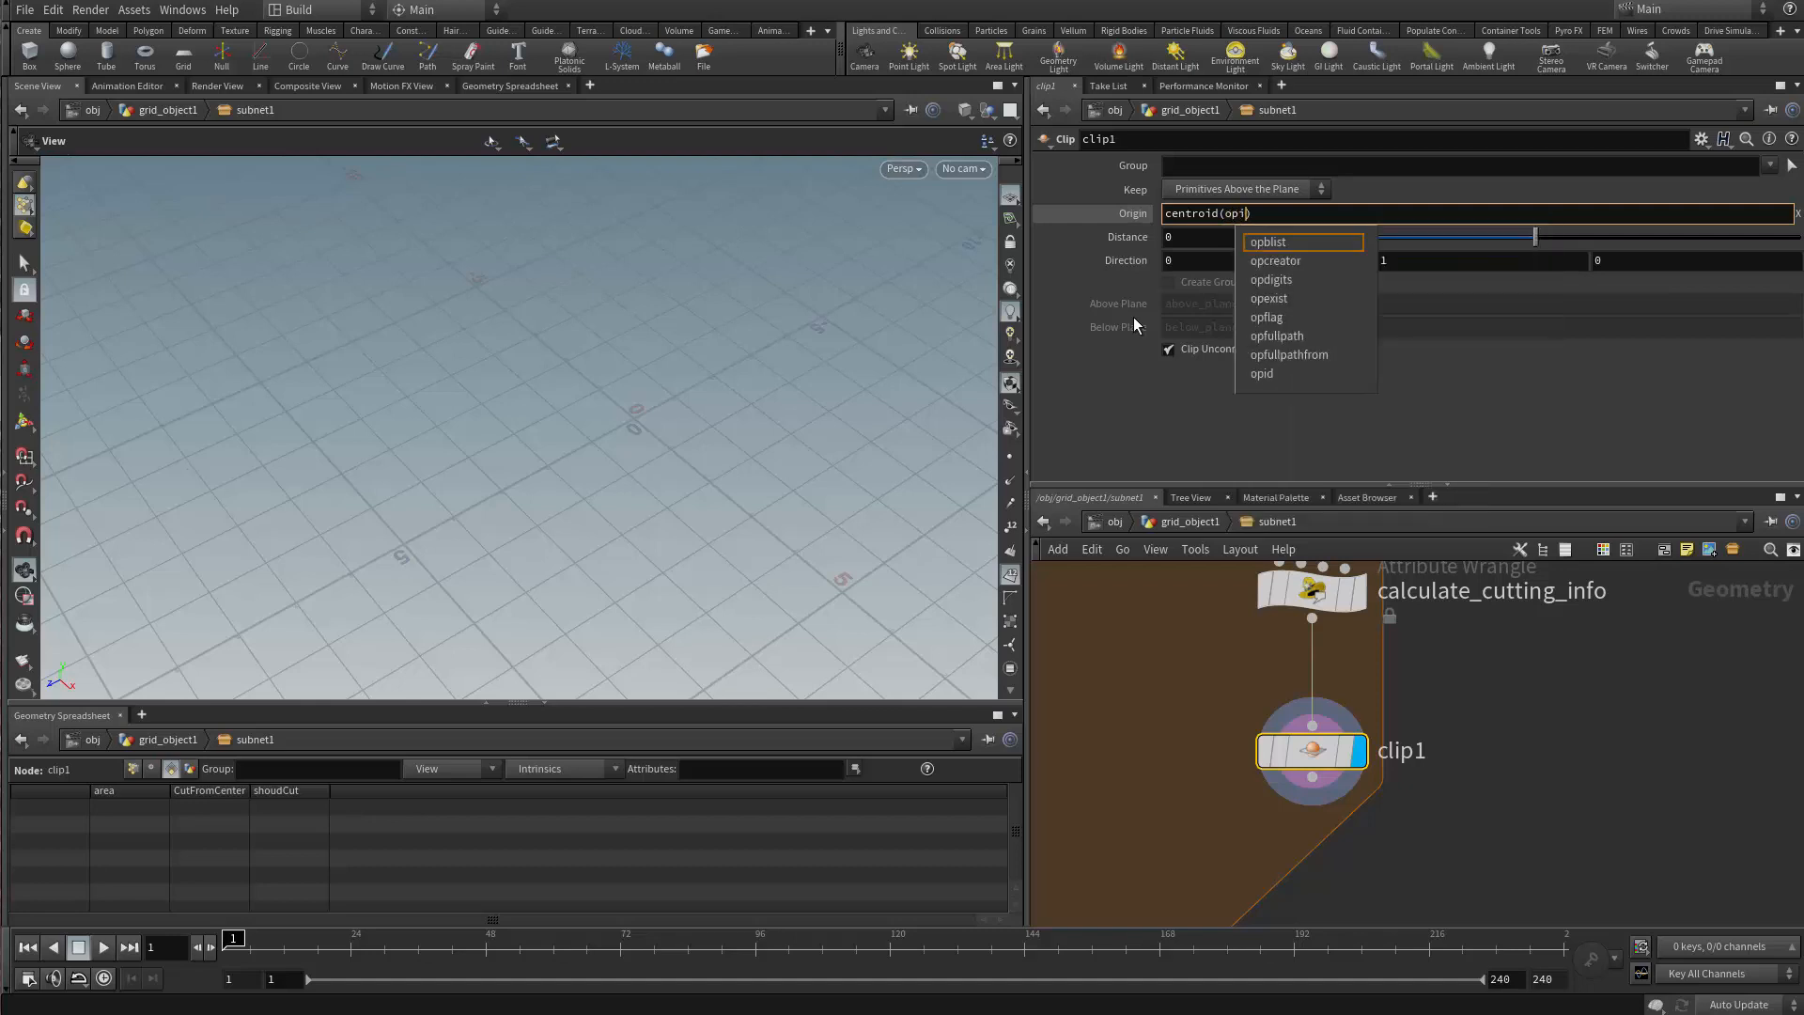
type("utpath(\"\"")
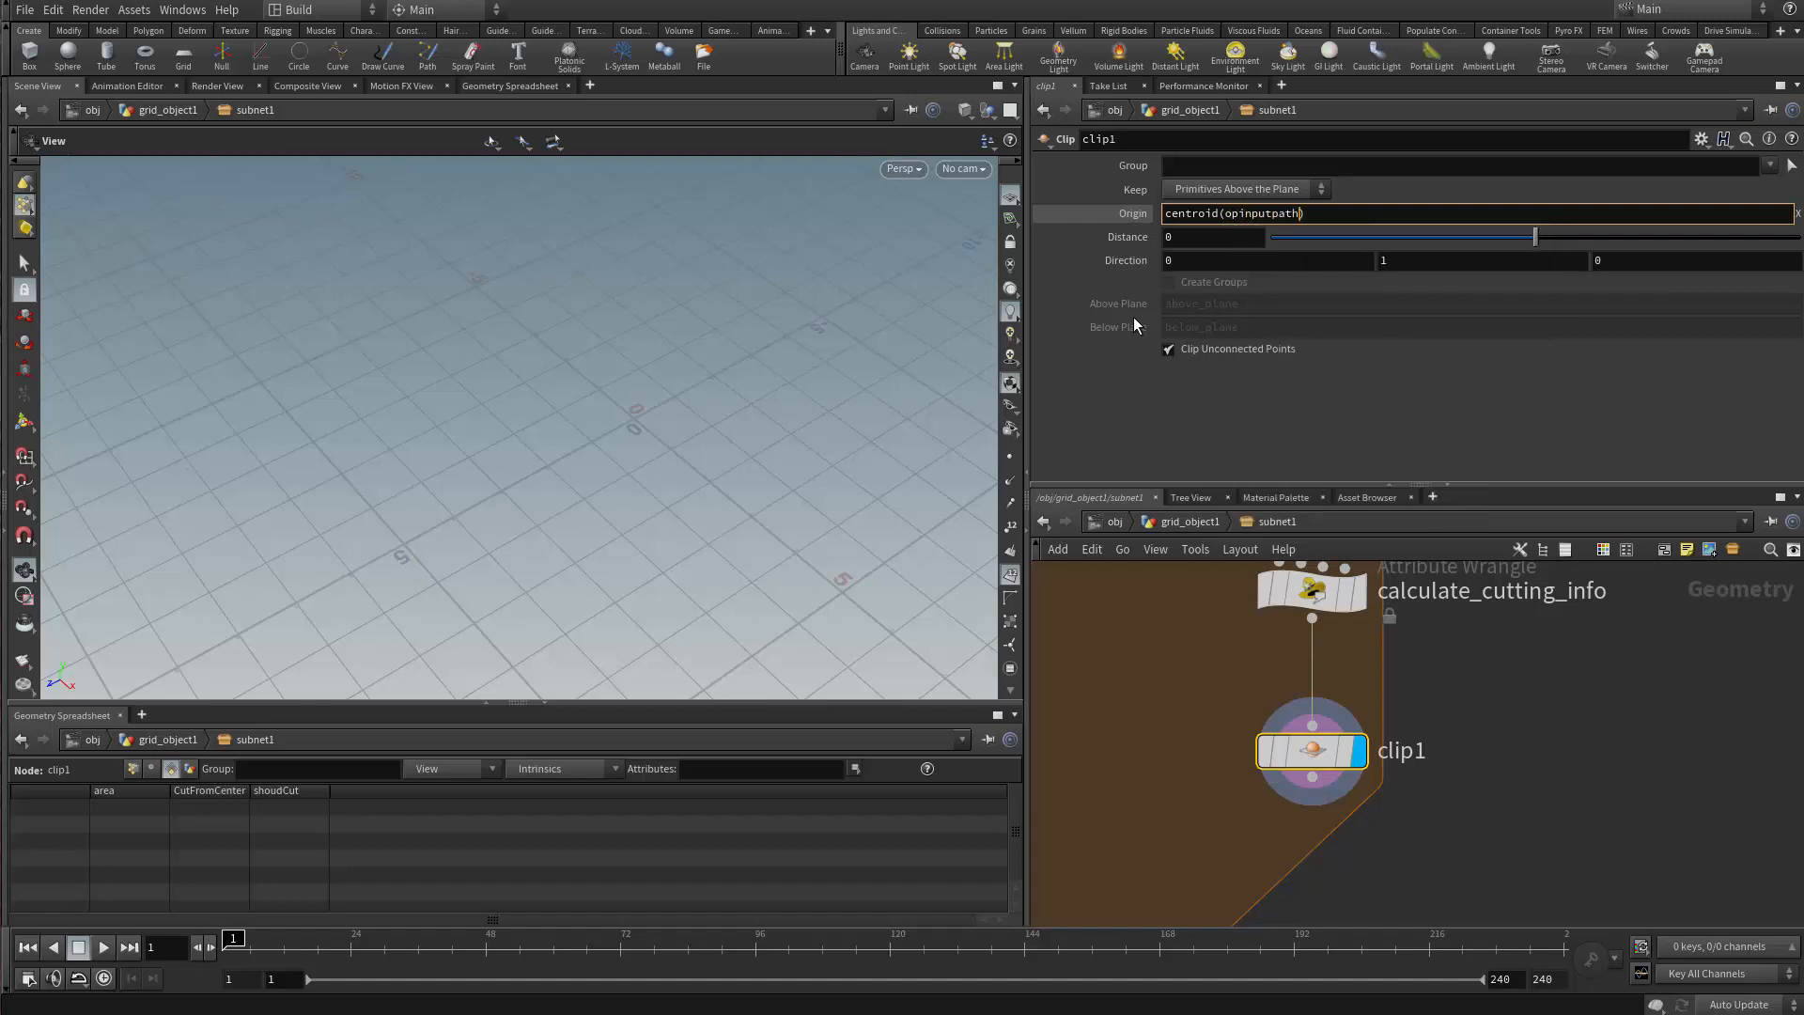
type(".\",0),")
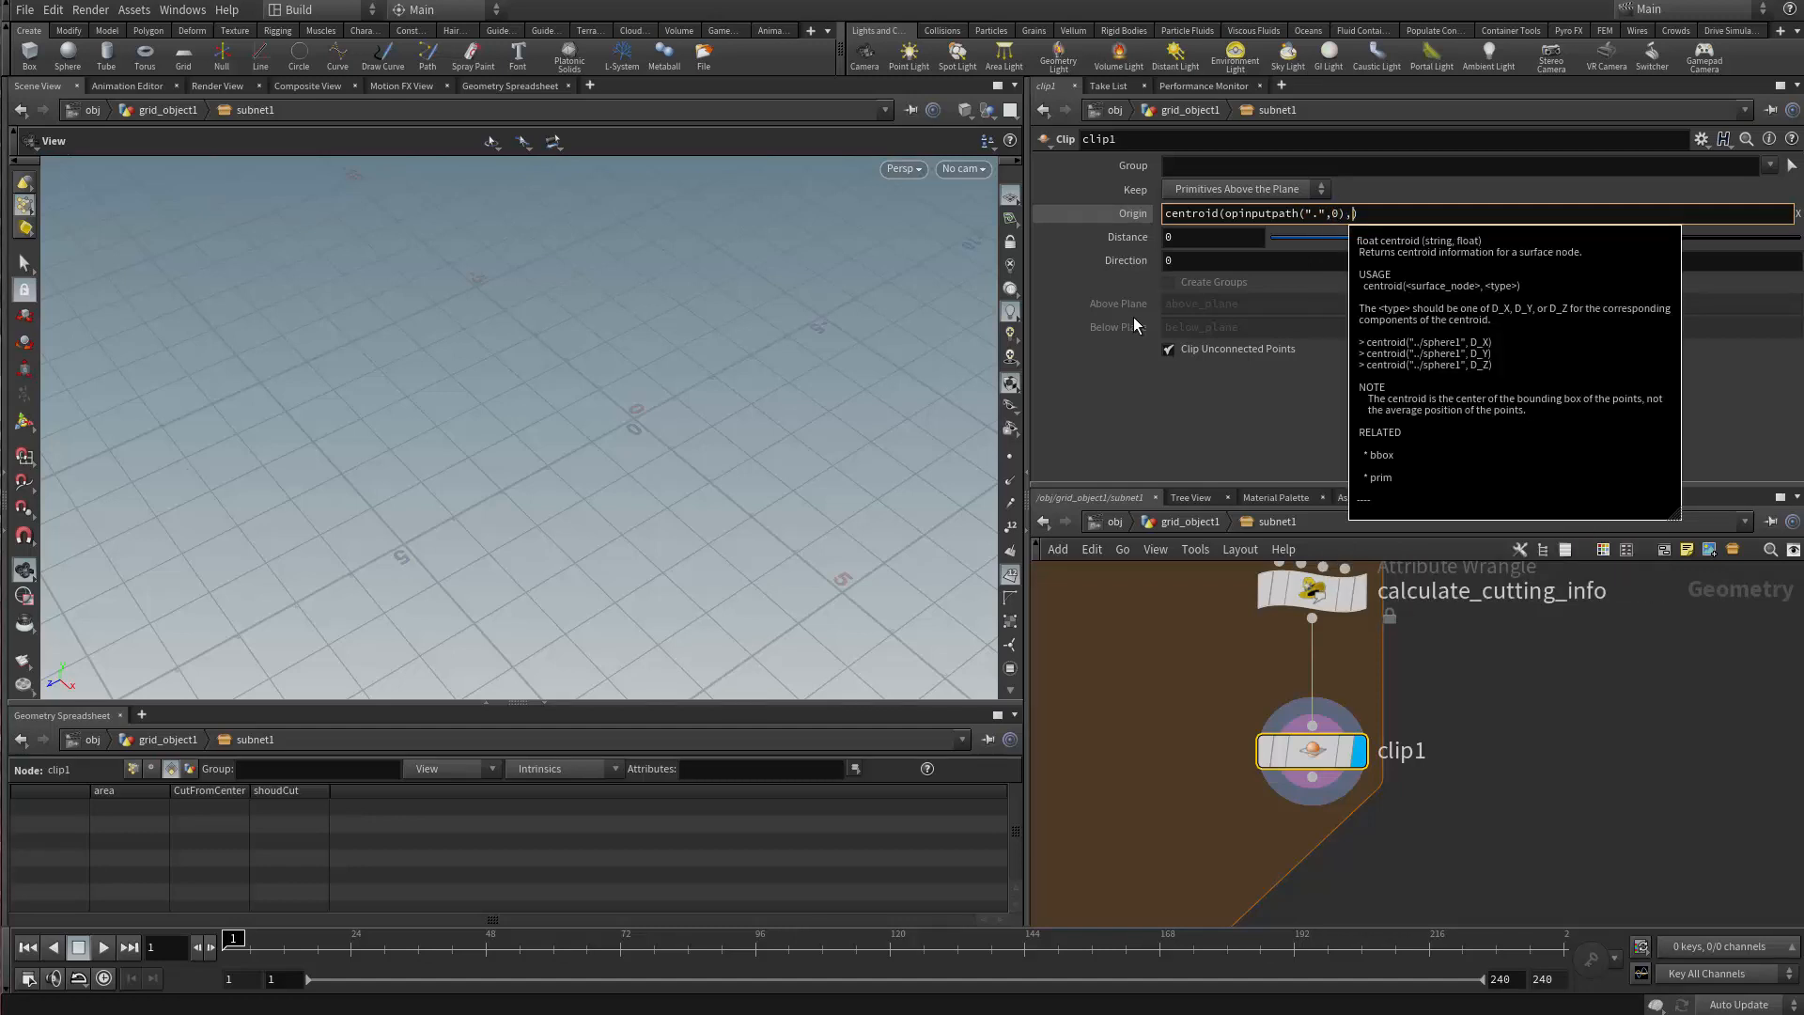
type("D_X")
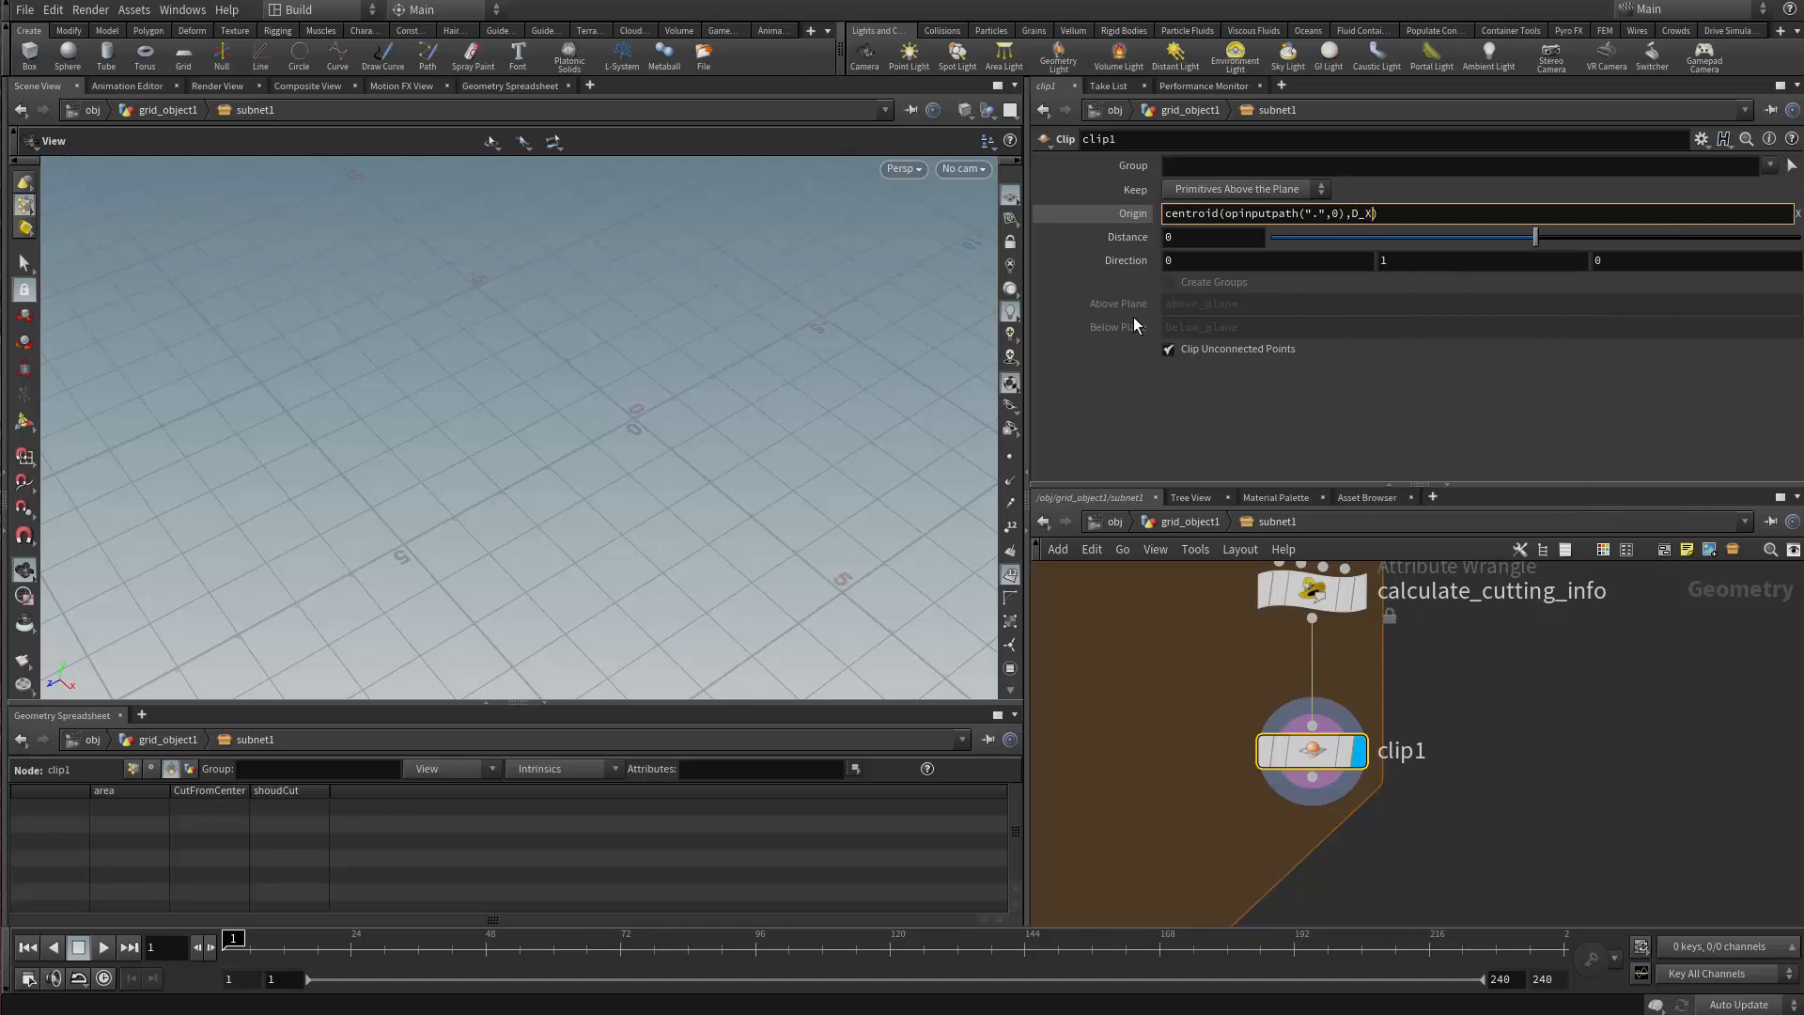
key("Return")
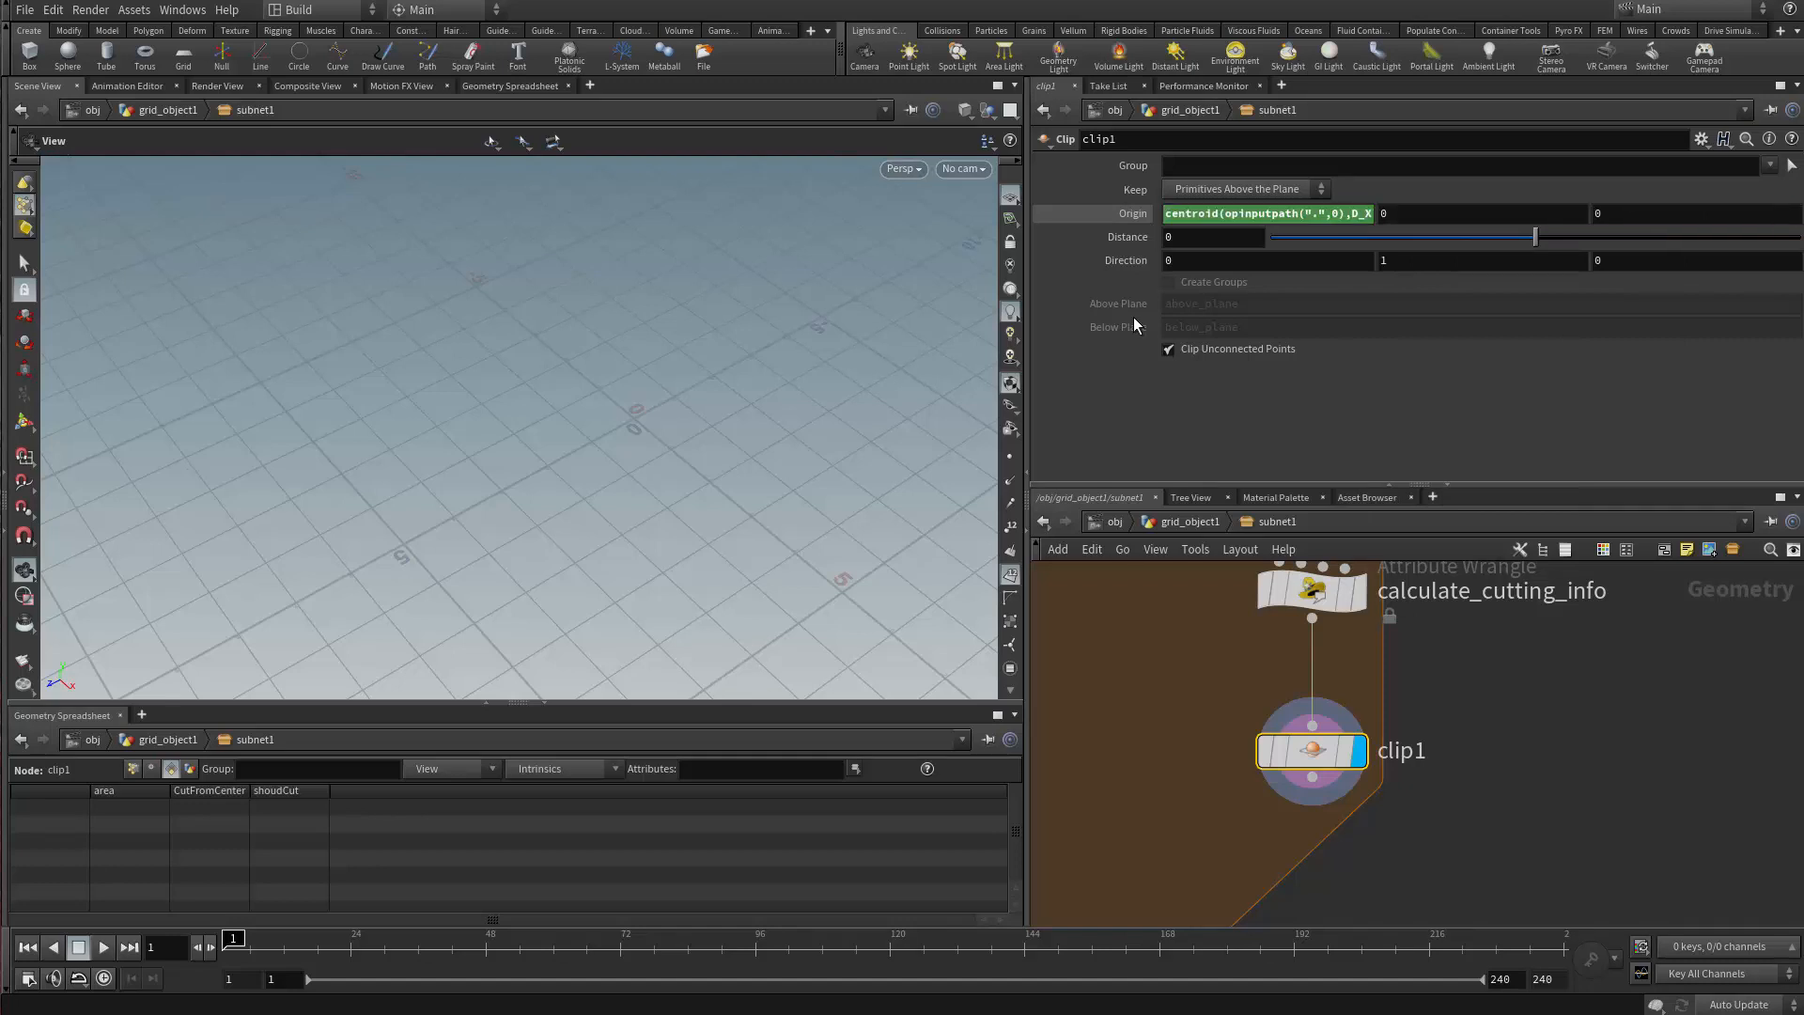
Set the Clip node's Origin Y and Z to the input centroid expressions using D_Y and D_Z
key("End")
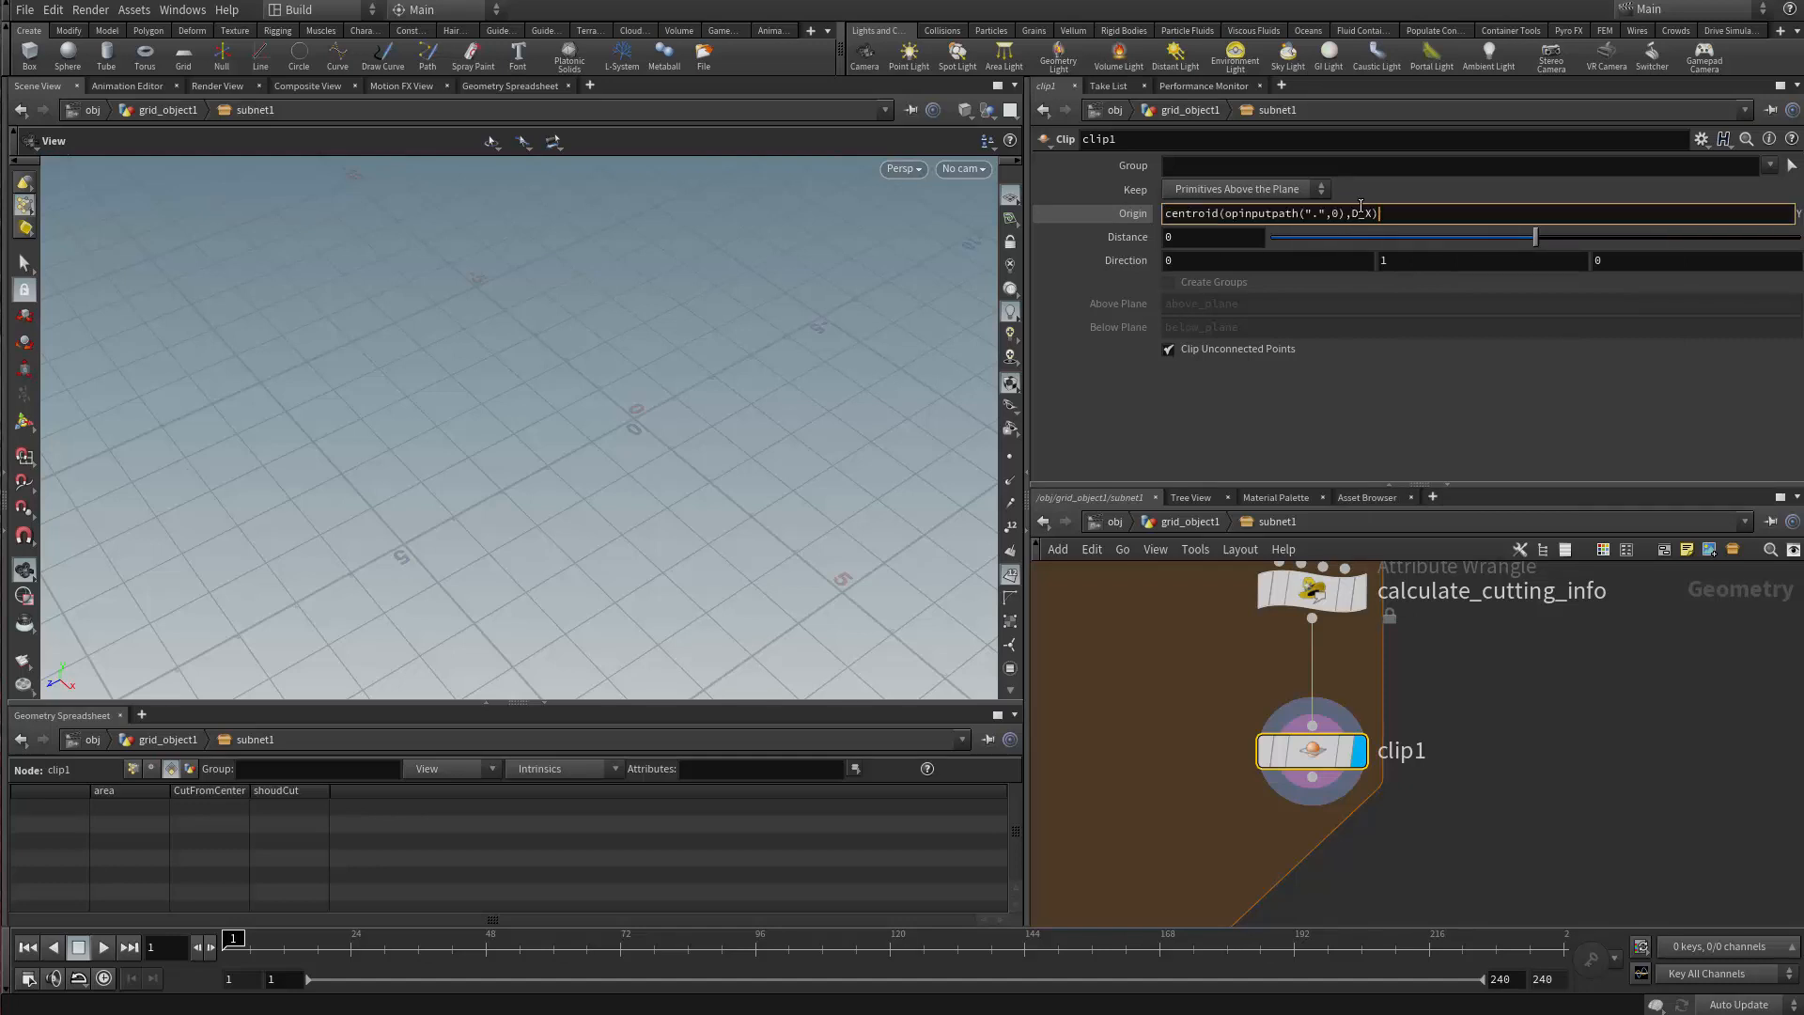
key("Left")
key("BackSpace")
type("Y")
key("Return")
double_click(1368, 213)
type("Z")
key("Return")
Display calculate_cutting_info to inspect the unclipped plank, and return the display to the Clip node
left_click_drag(927, 342, 488, 366)
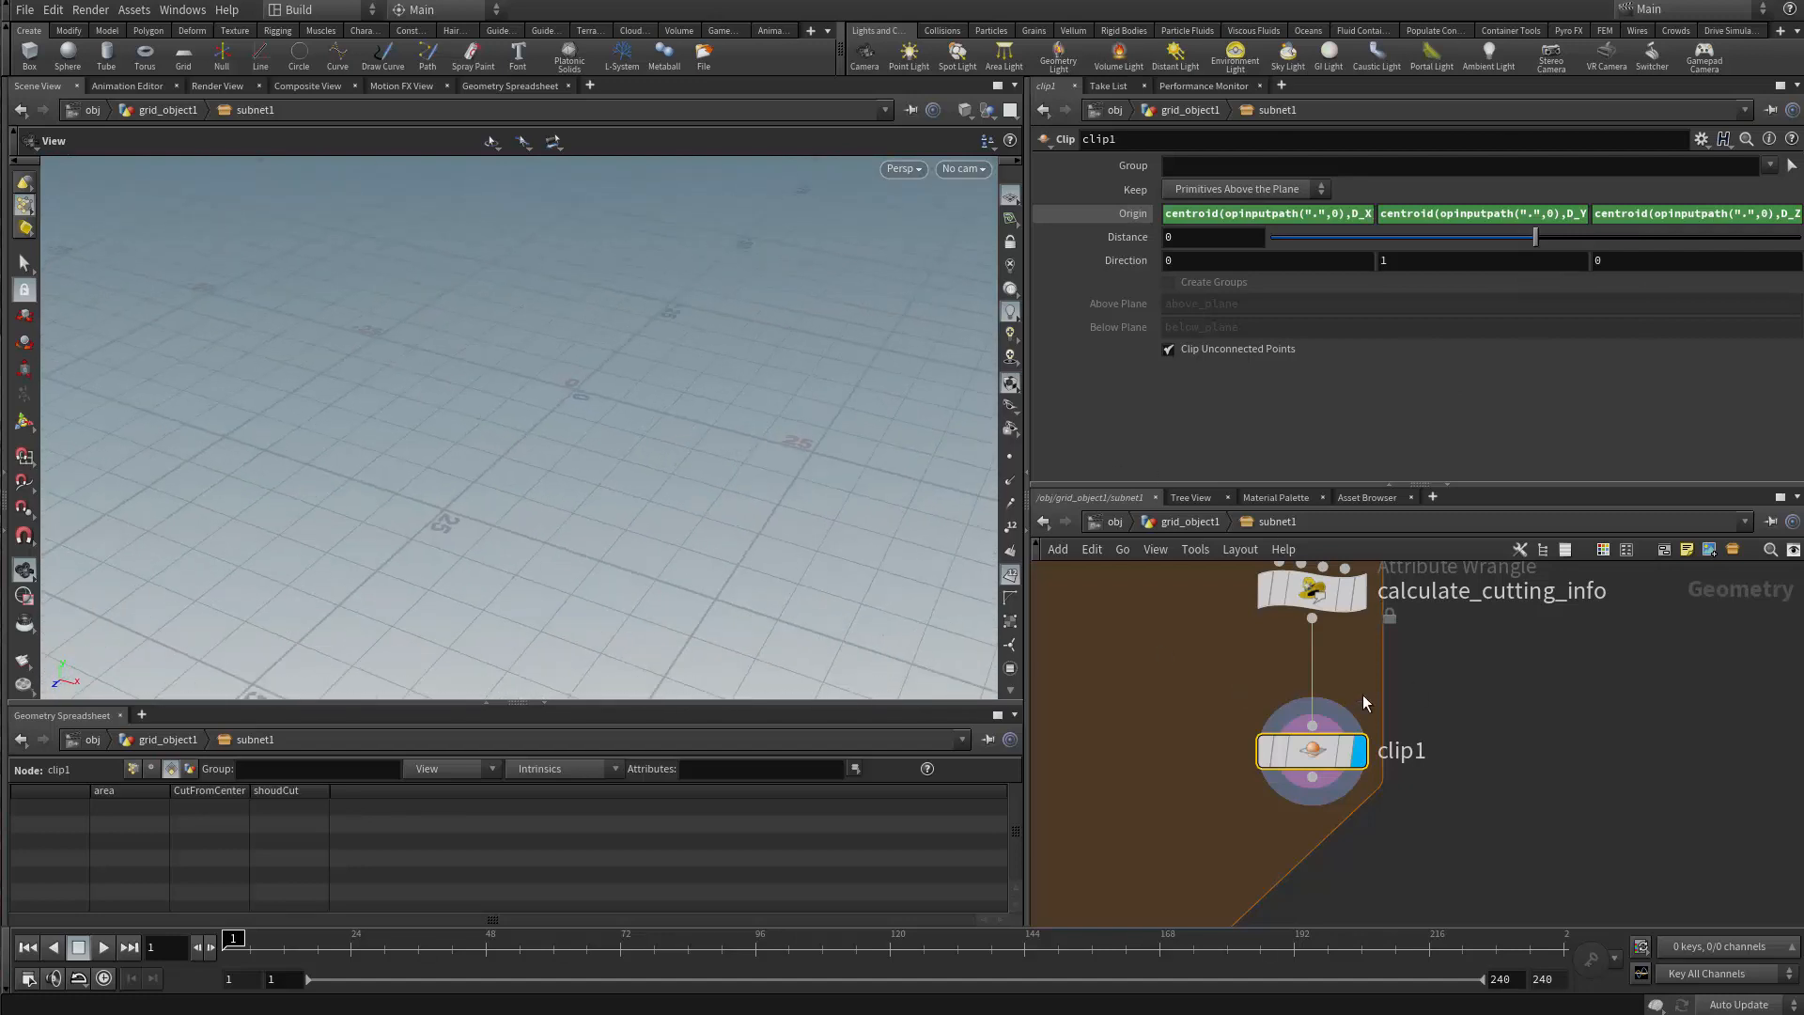
left_click(1358, 590)
key("g")
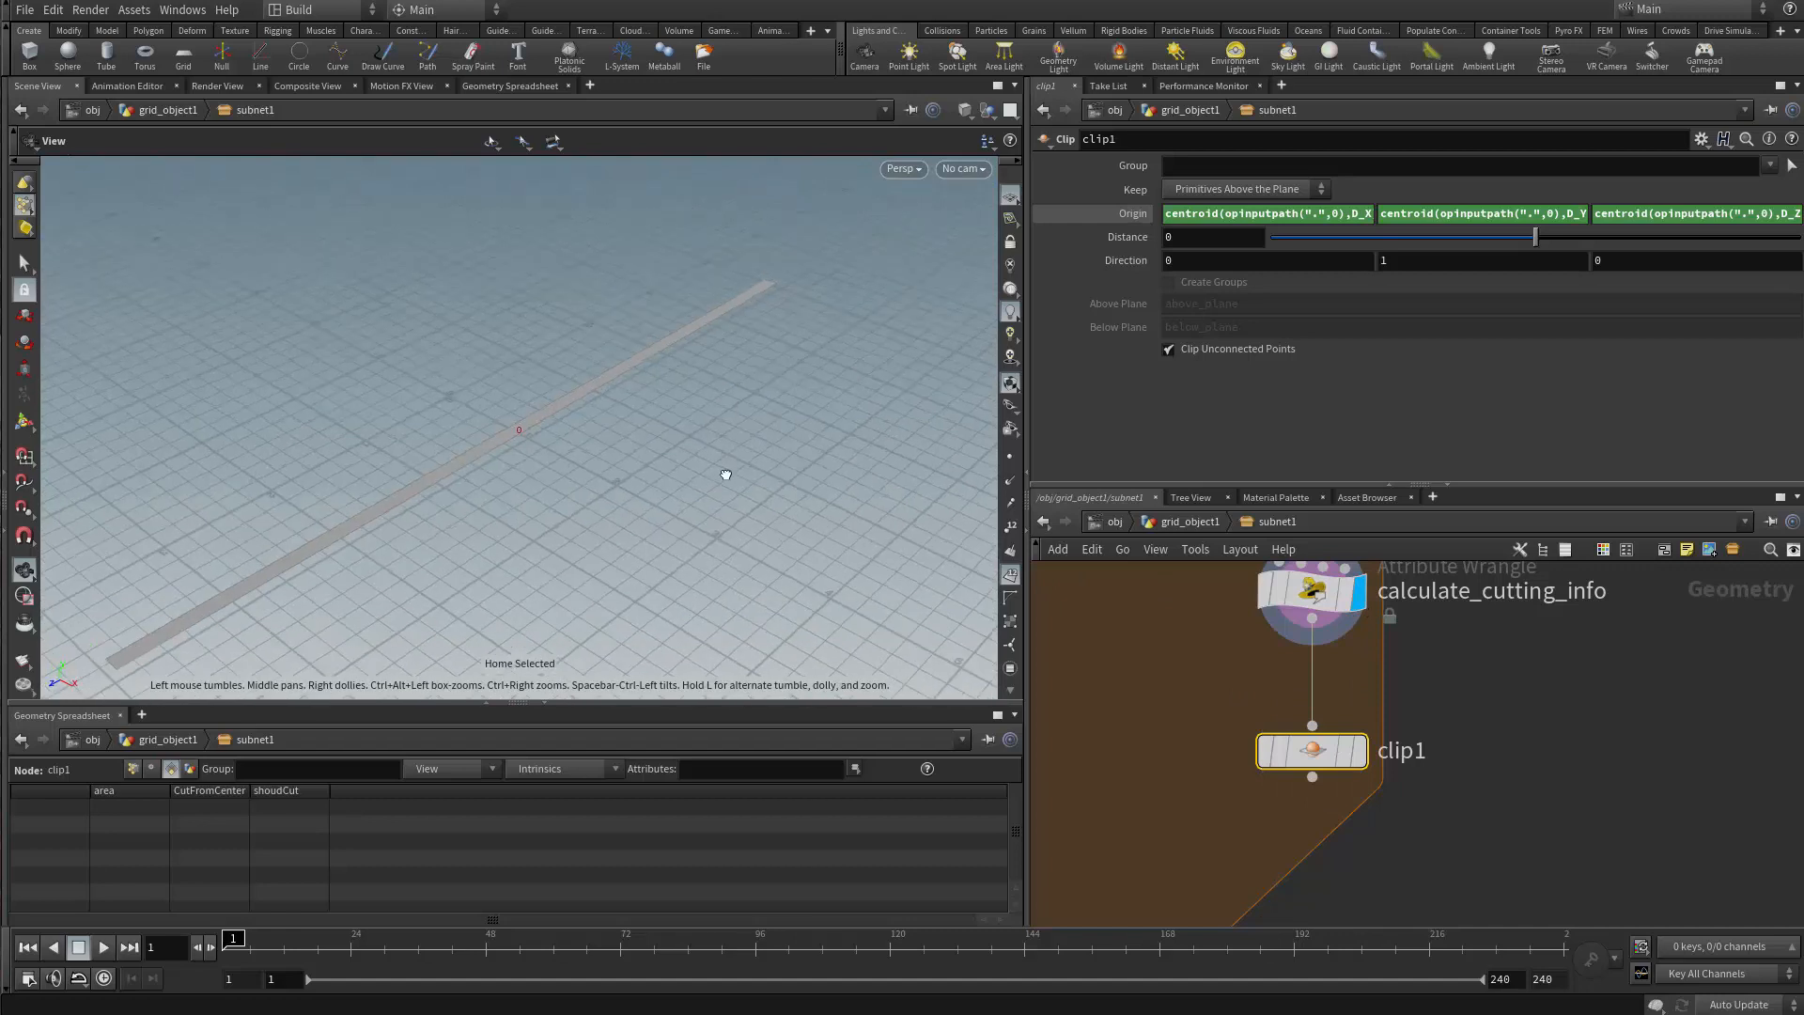
left_click_drag(713, 485, 526, 488)
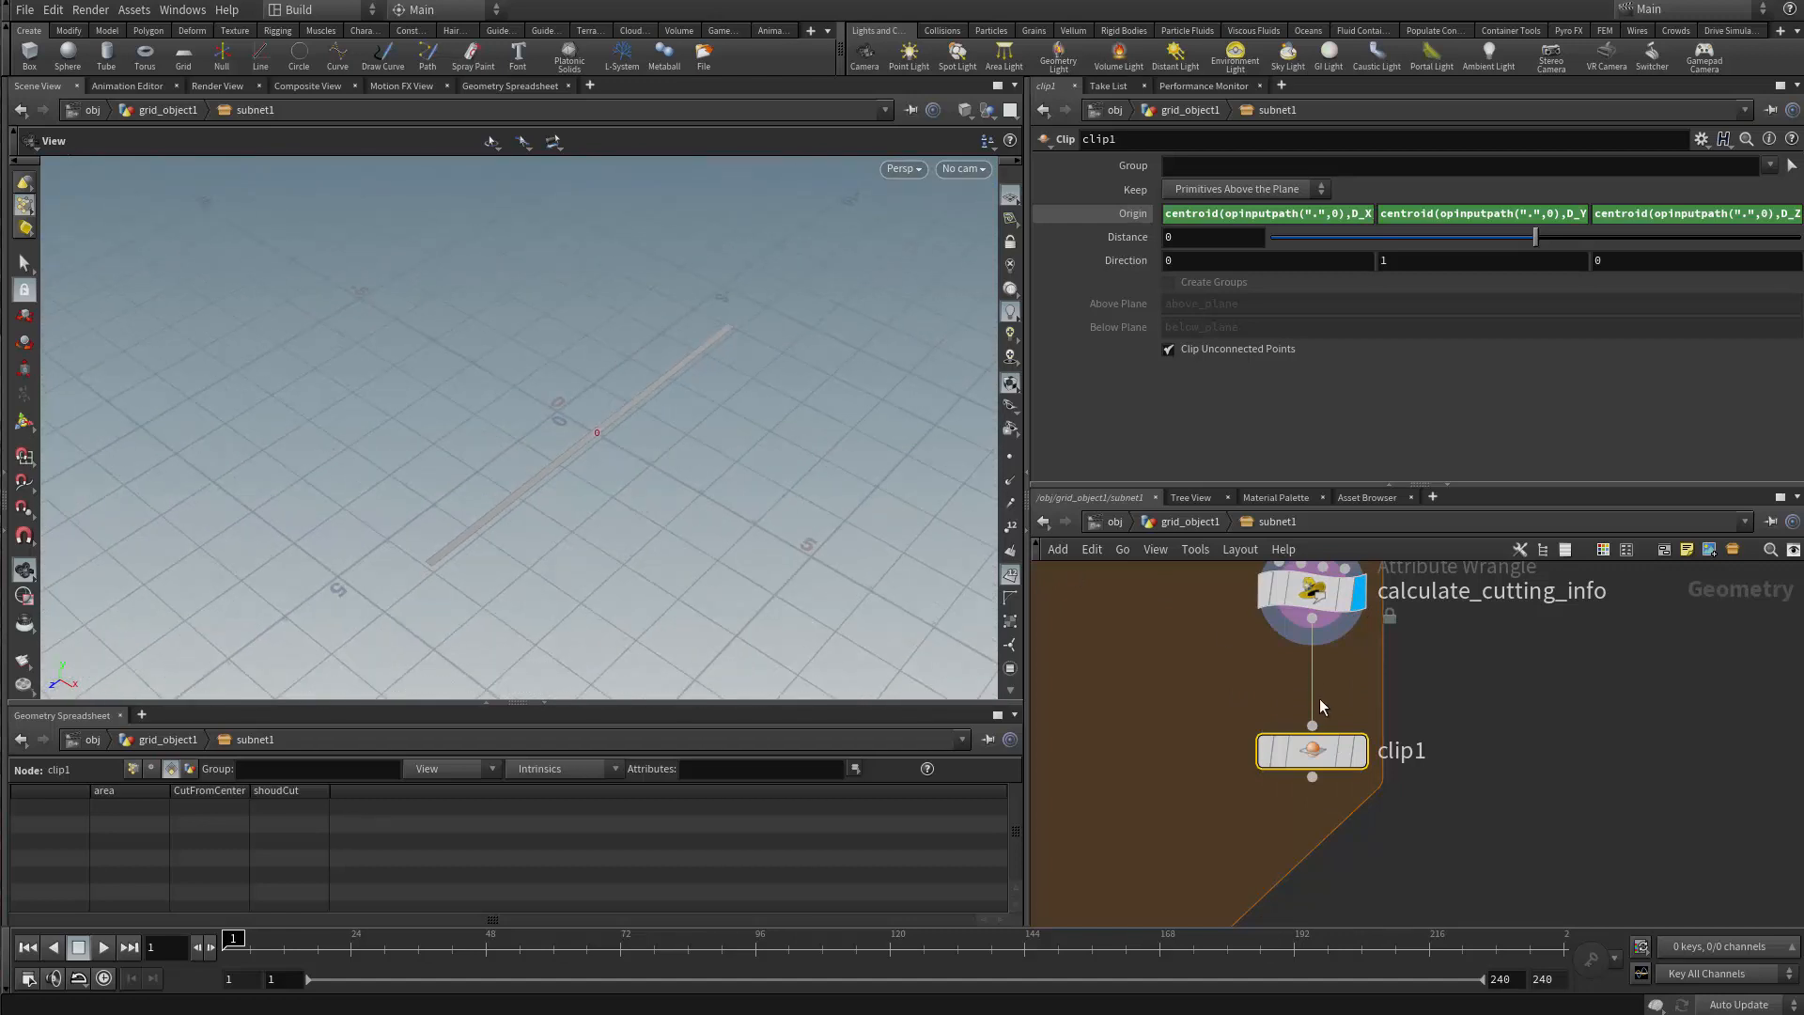
left_click(1356, 755)
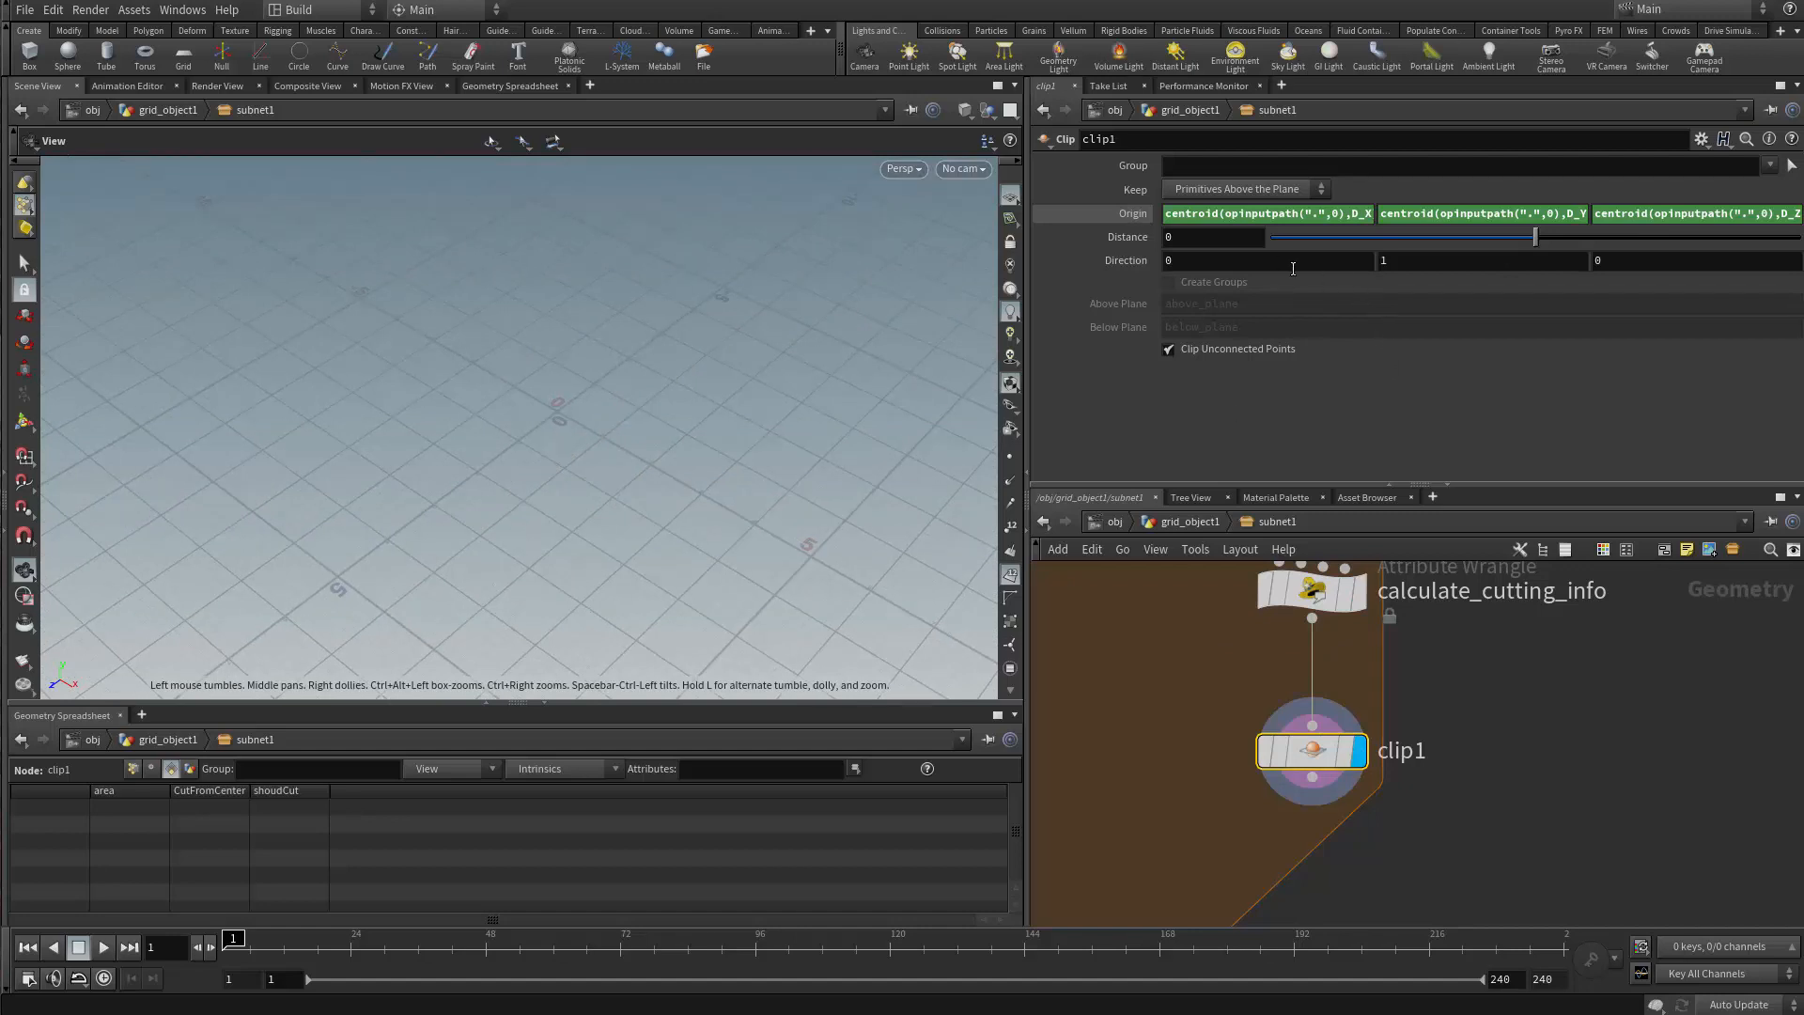
Set the Clip node's Direction X to 1 and Y to 0, and inspect the clipped plank
left_click(1353, 261)
type("1")
key("Tab")
type("0")
key("Return")
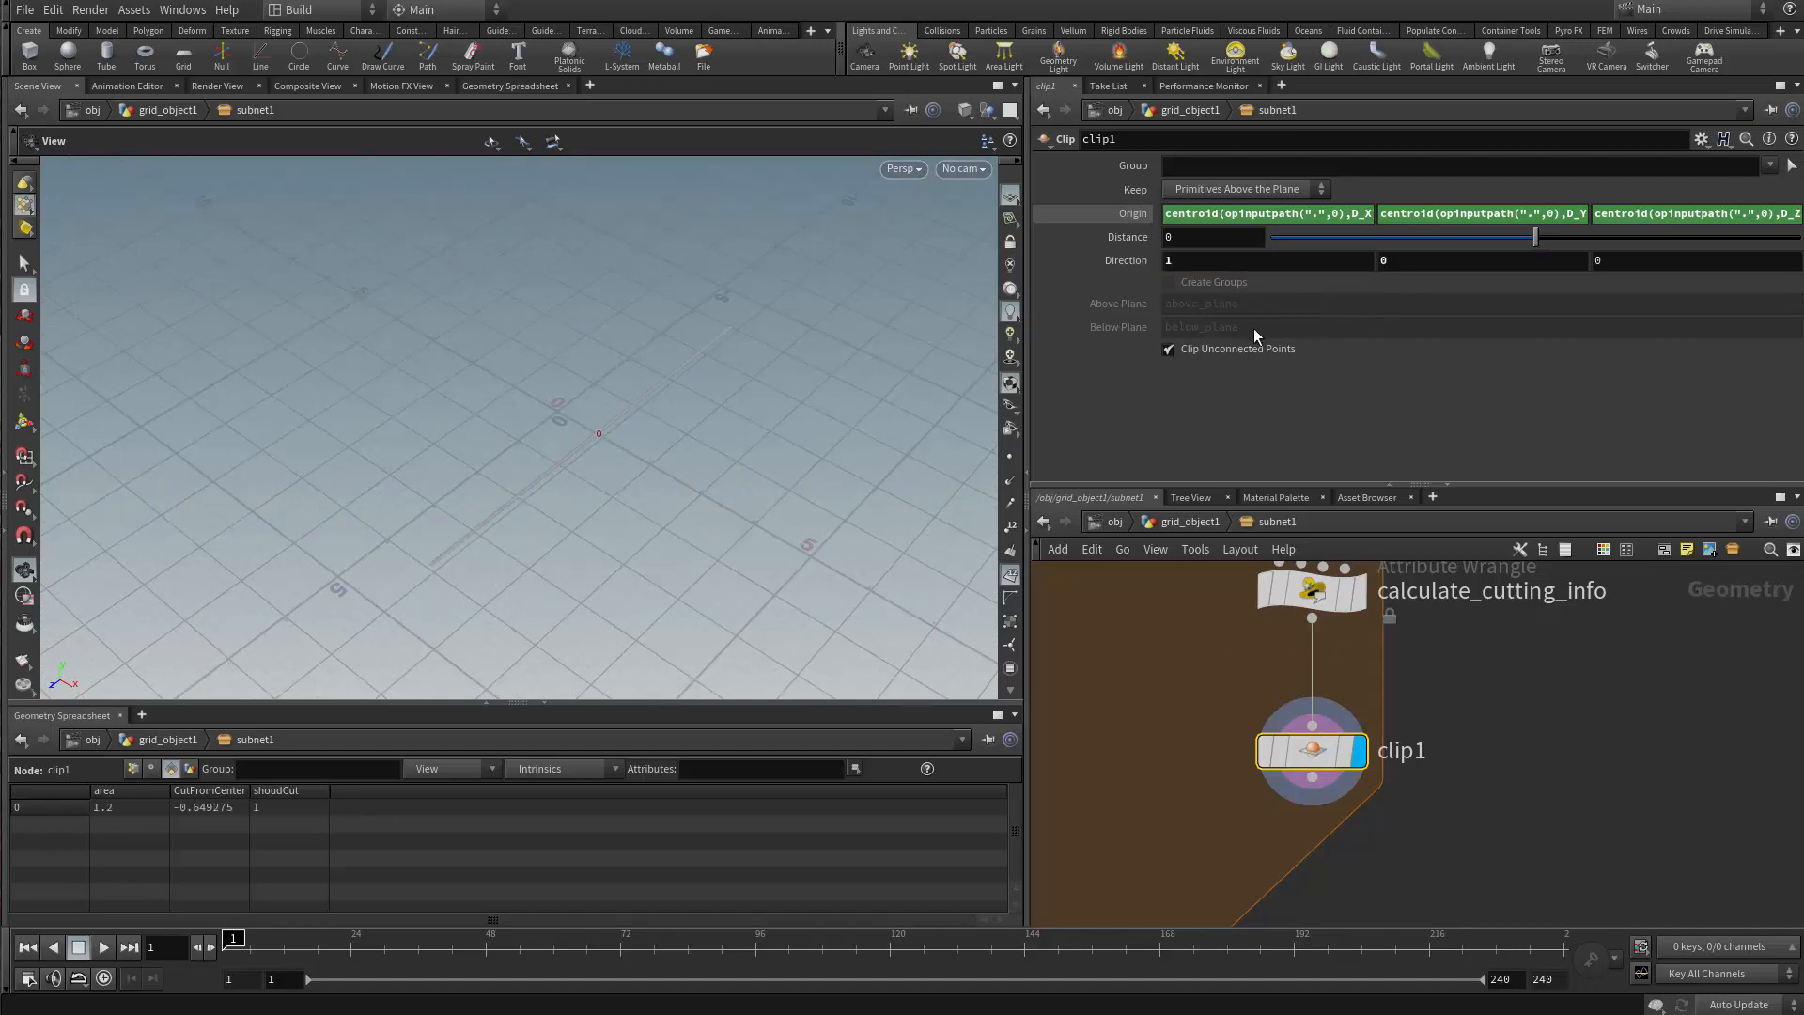
left_click_drag(857, 393, 680, 367)
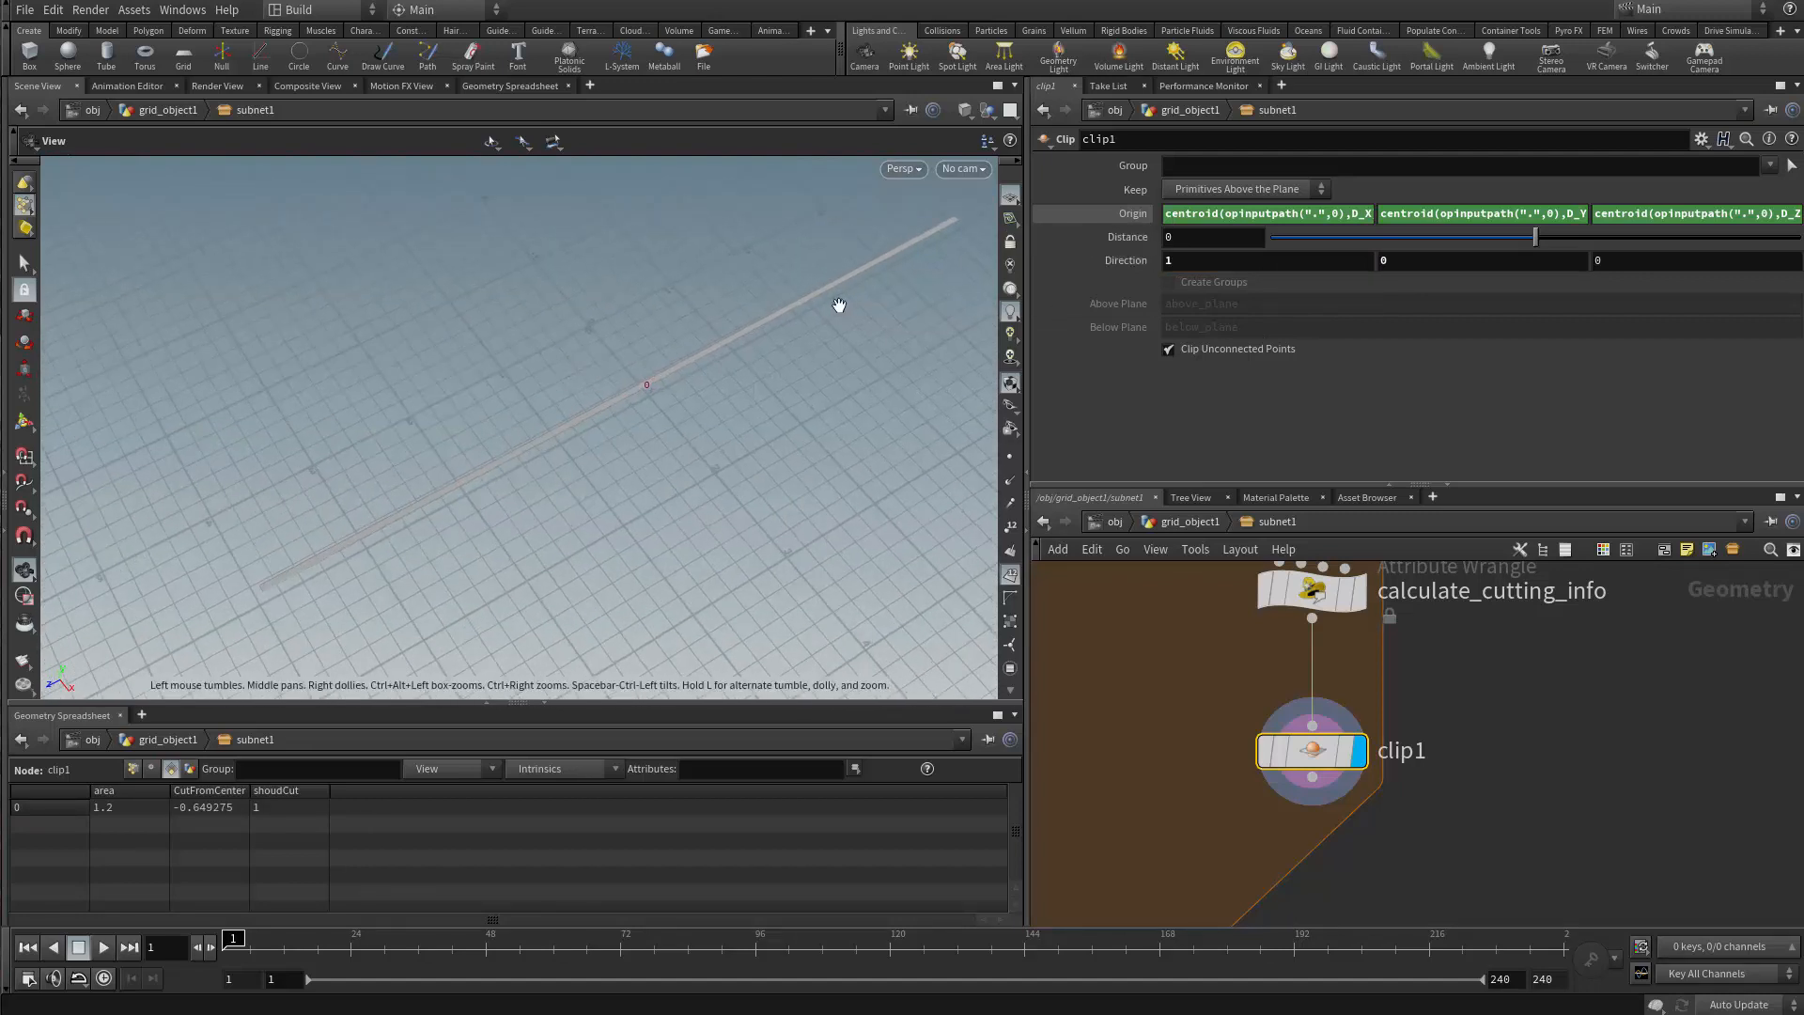
left_click_drag(837, 306, 850, 366)
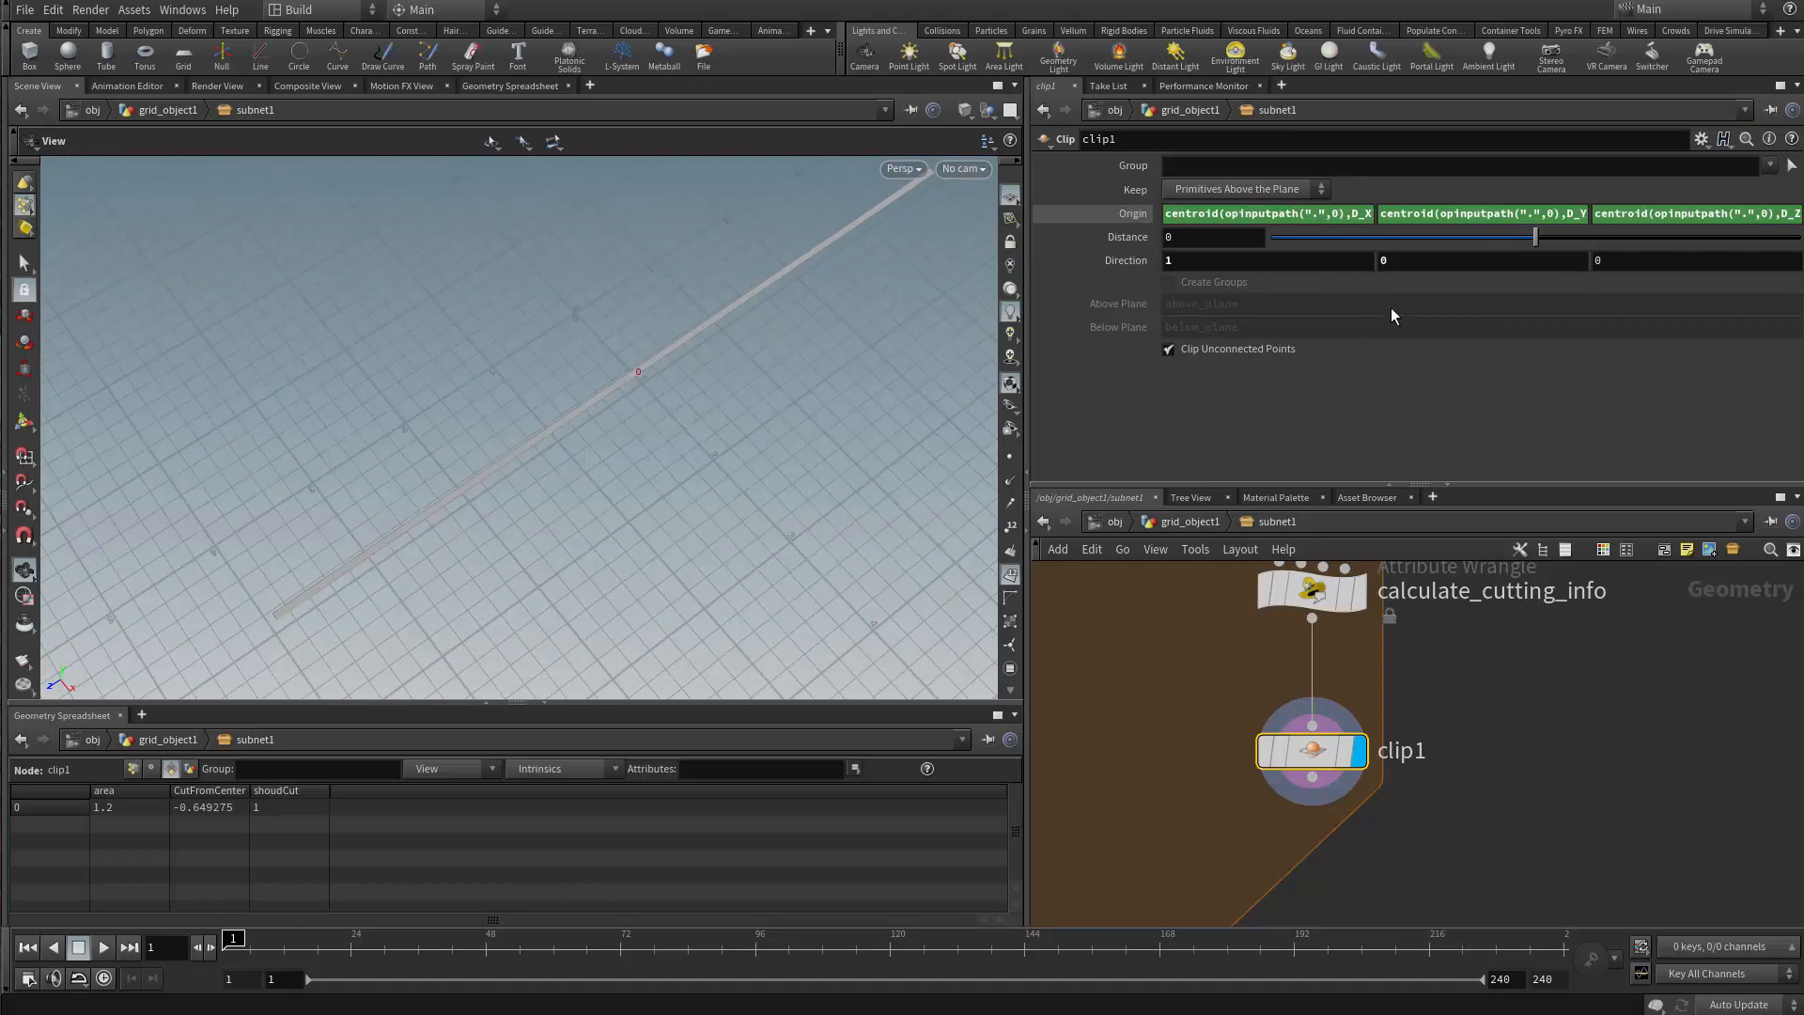
left_click_drag(1479, 242, 1511, 268)
key("ctrl+z")
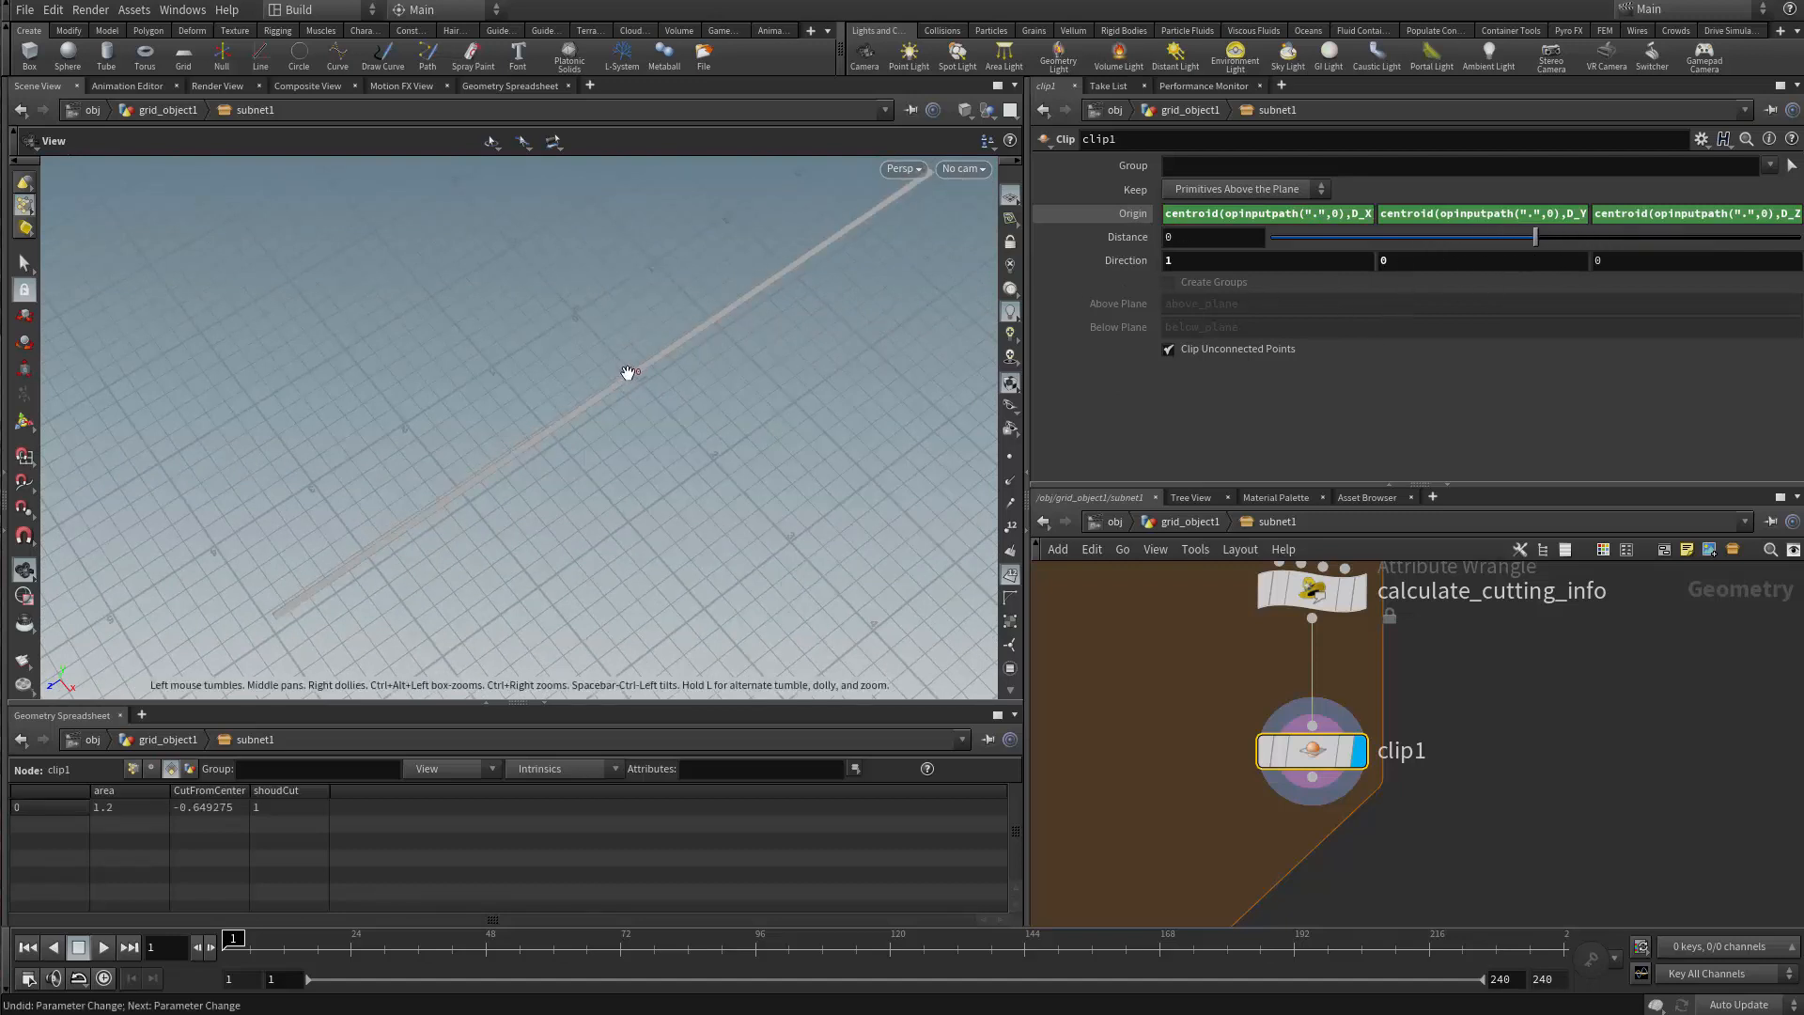
Make the Clip node keep All Primitives and set its Direction to 0, 0, 1
left_click(1237, 189)
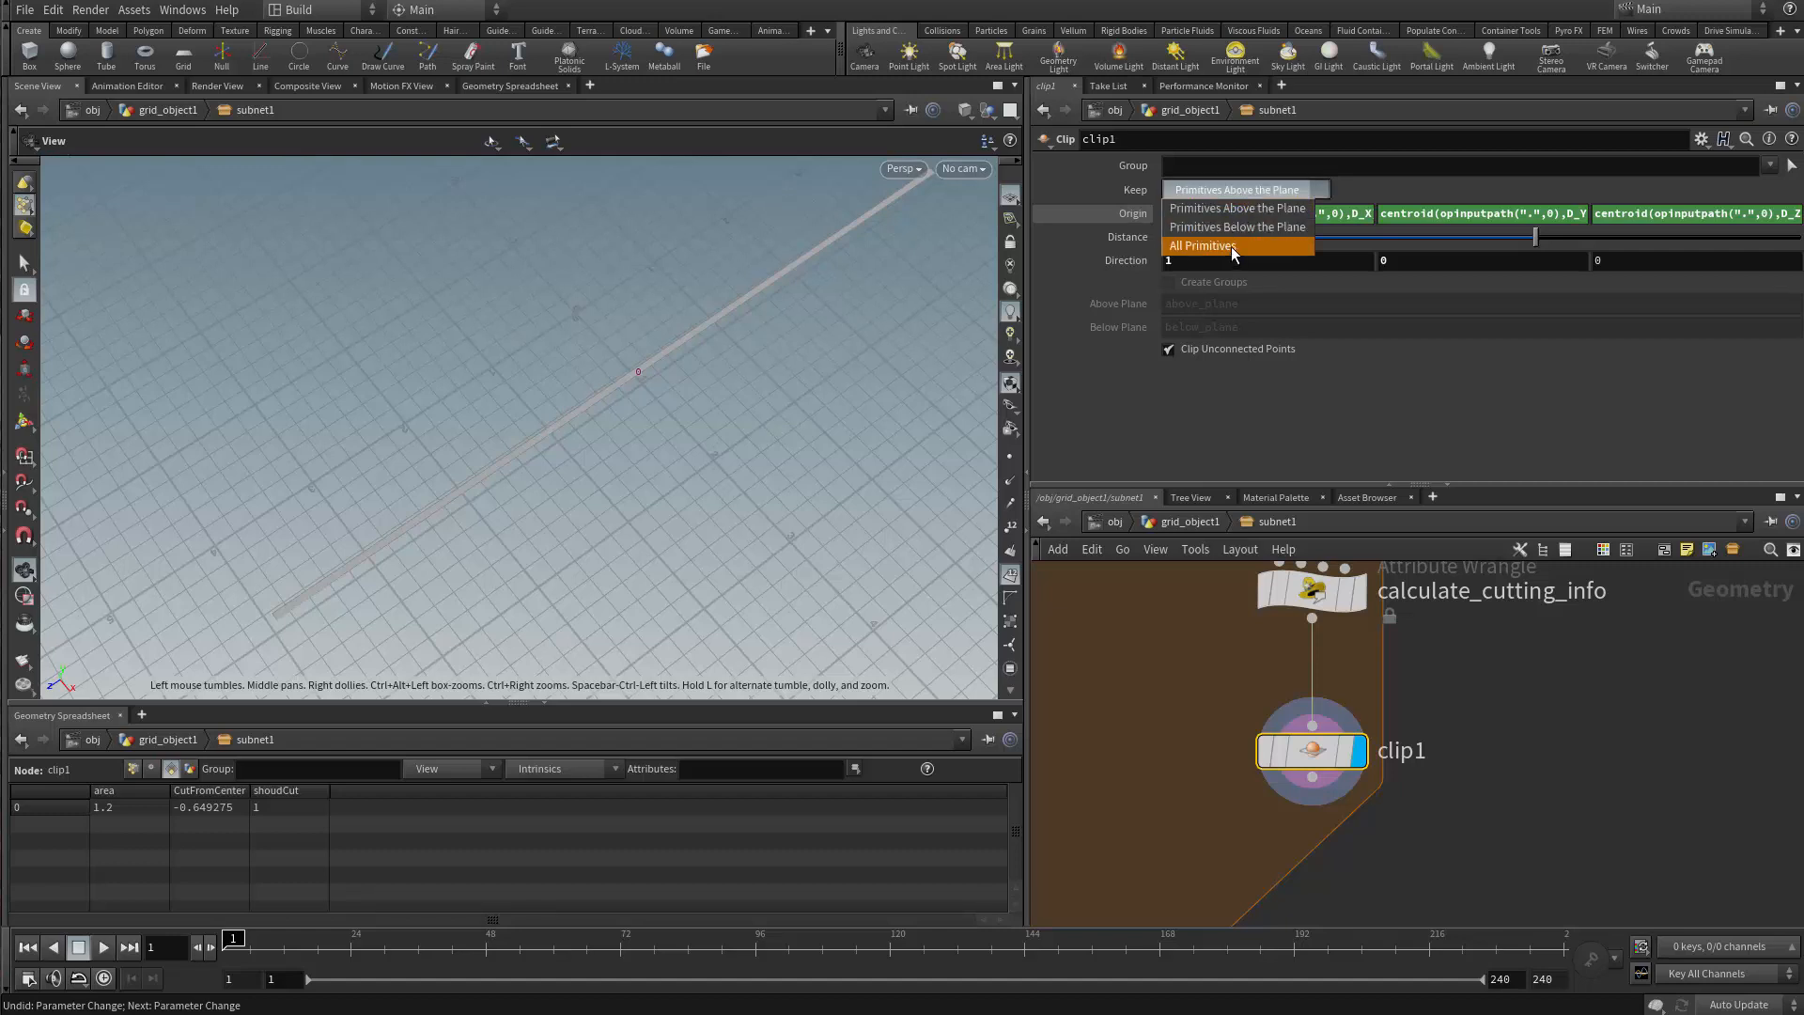
left_click(1231, 246)
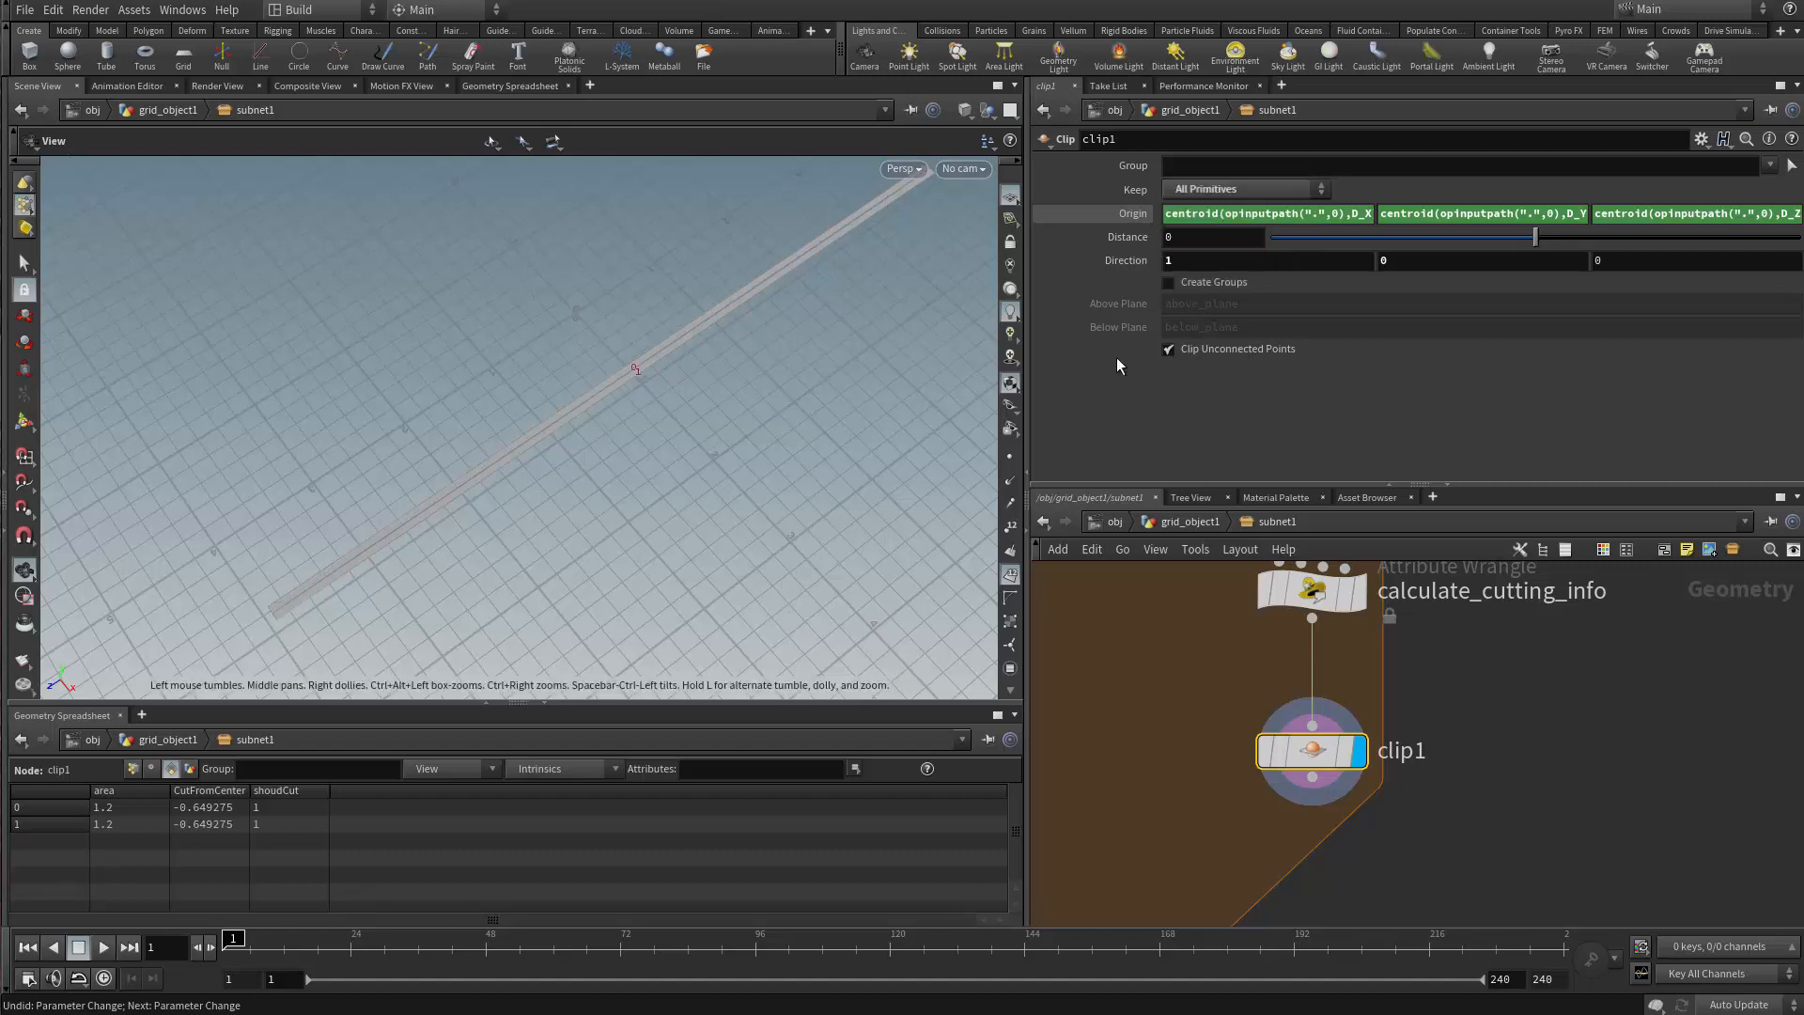
left_click_drag(1602, 264, 1294, 301)
type("1")
left_click_drag(1214, 257, 967, 314)
type("0")
left_click_drag(777, 395, 636, 491)
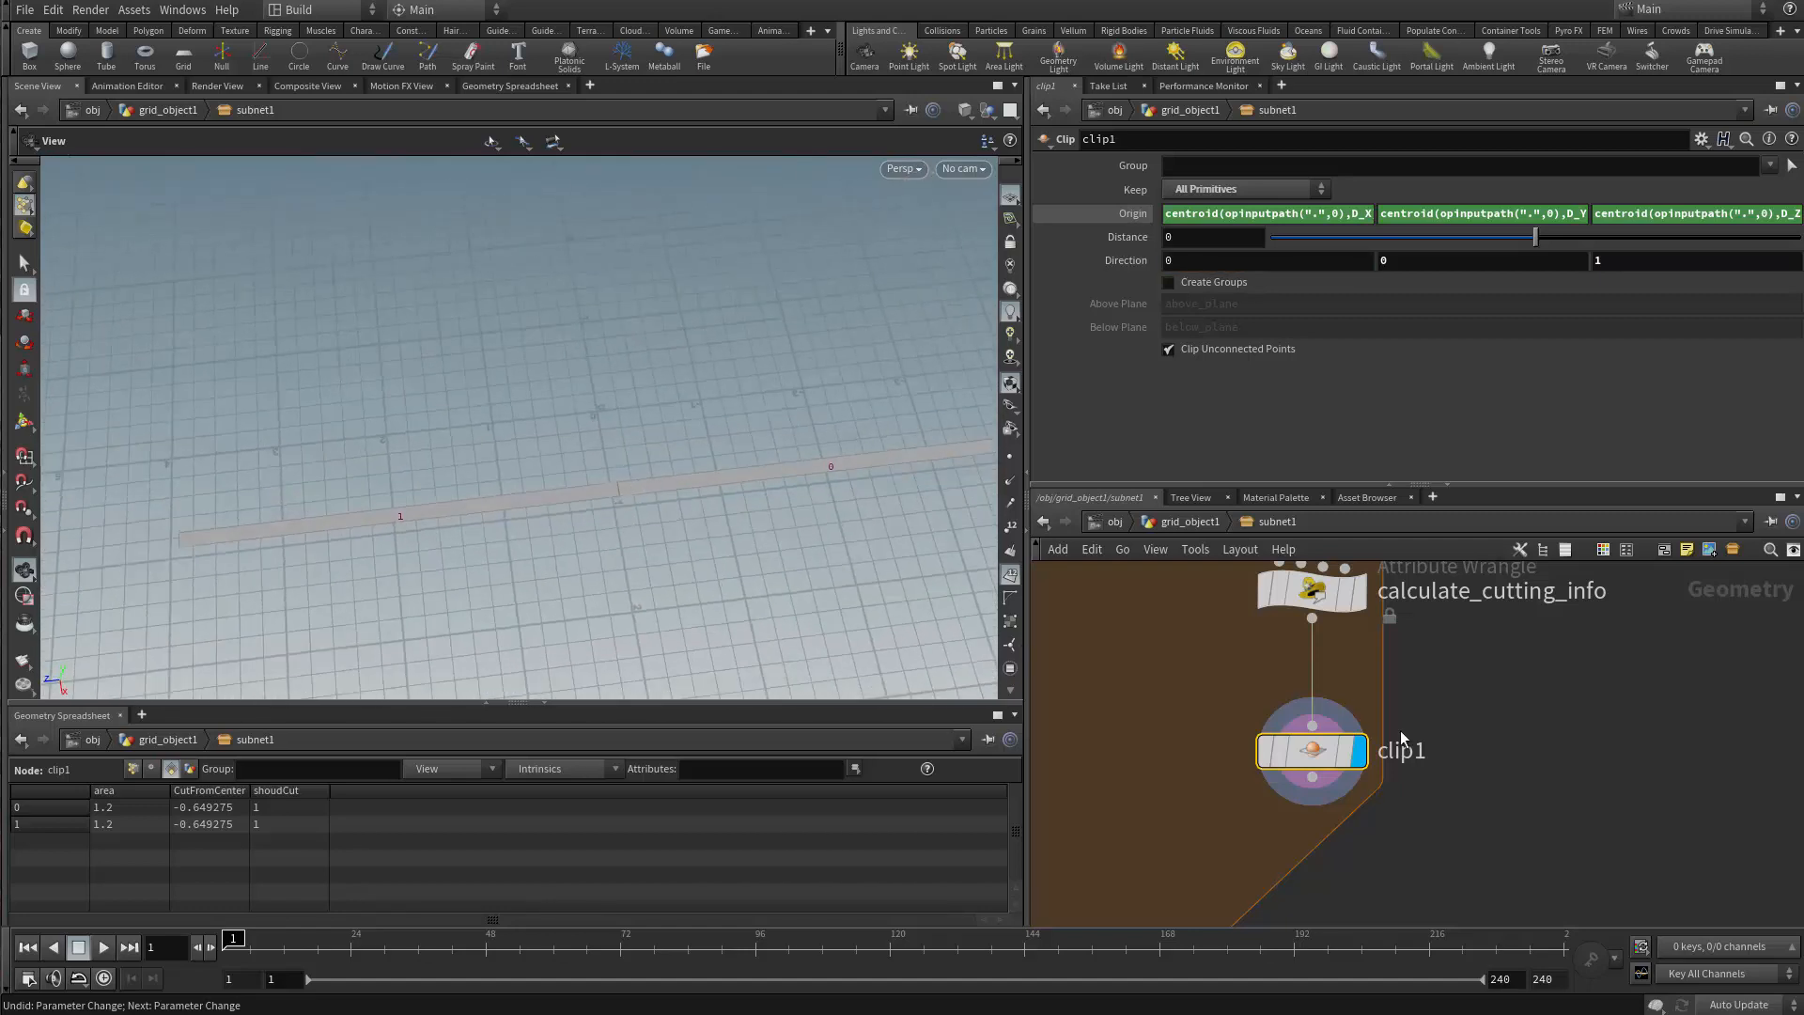
Change the Seed of calculate_cutting_info to 0.651 and check the cut on the plank
left_click(1310, 620)
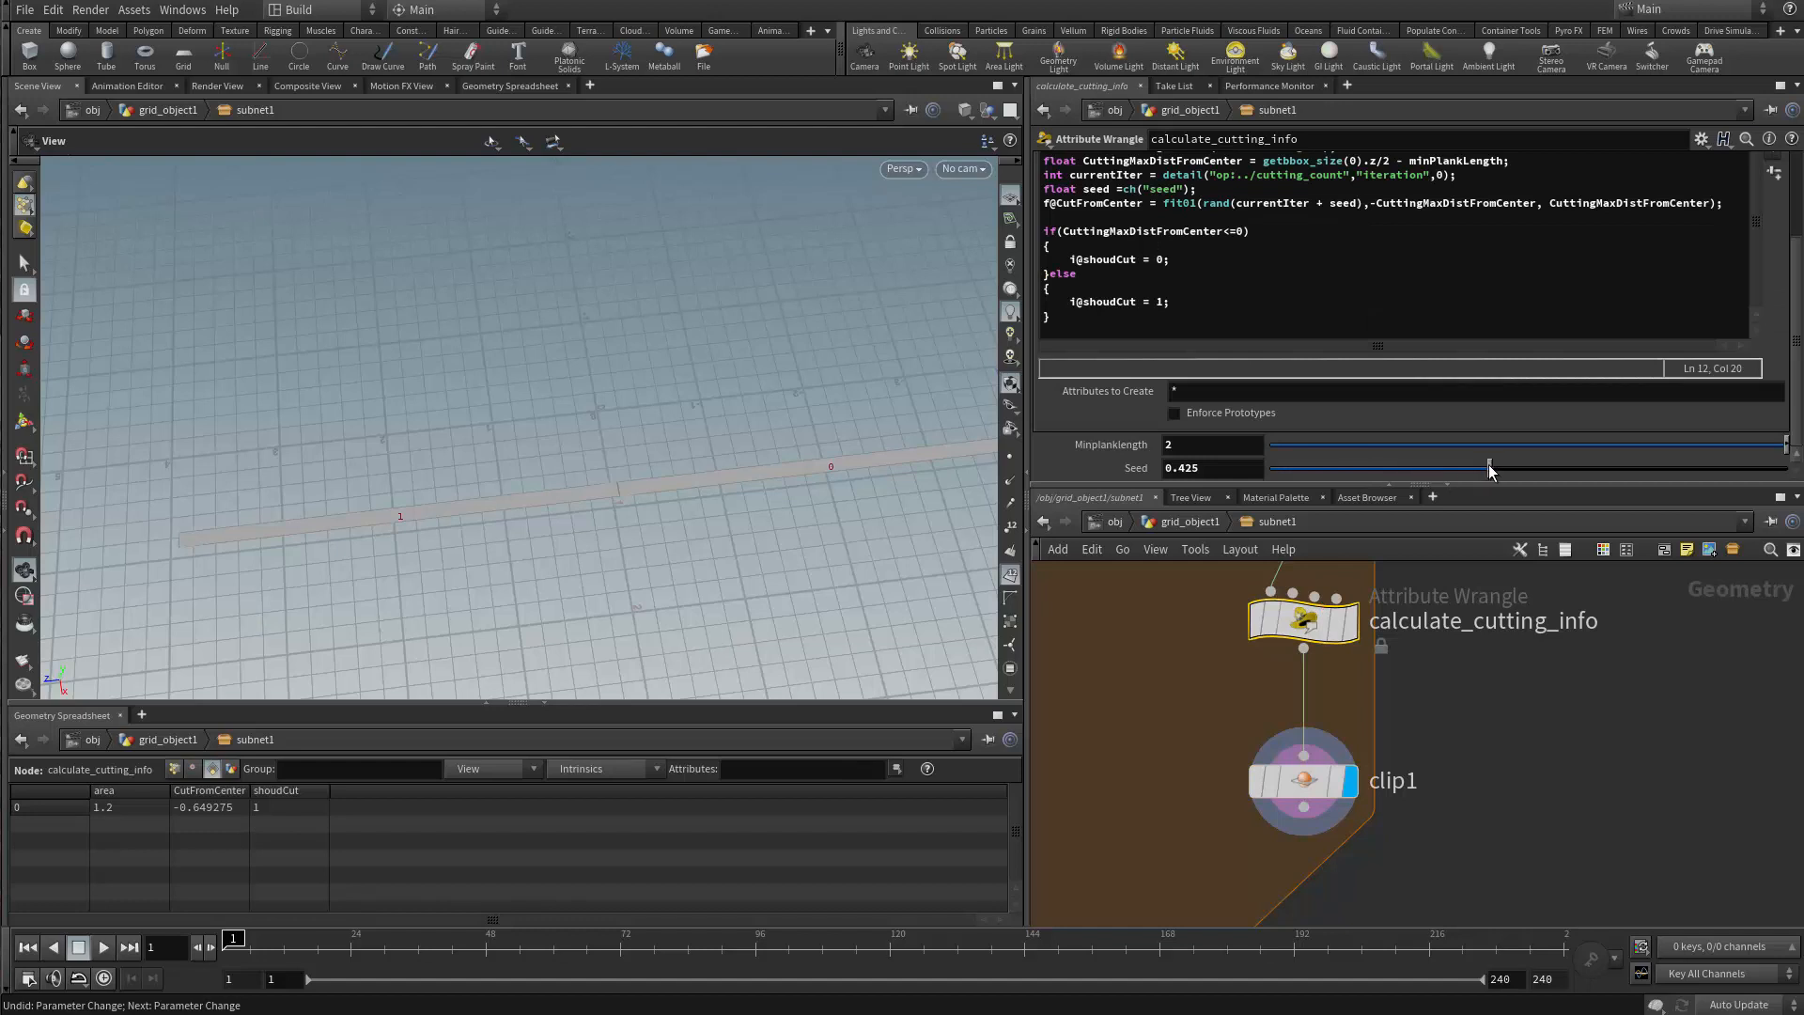
left_click_drag(1489, 469, 1605, 477)
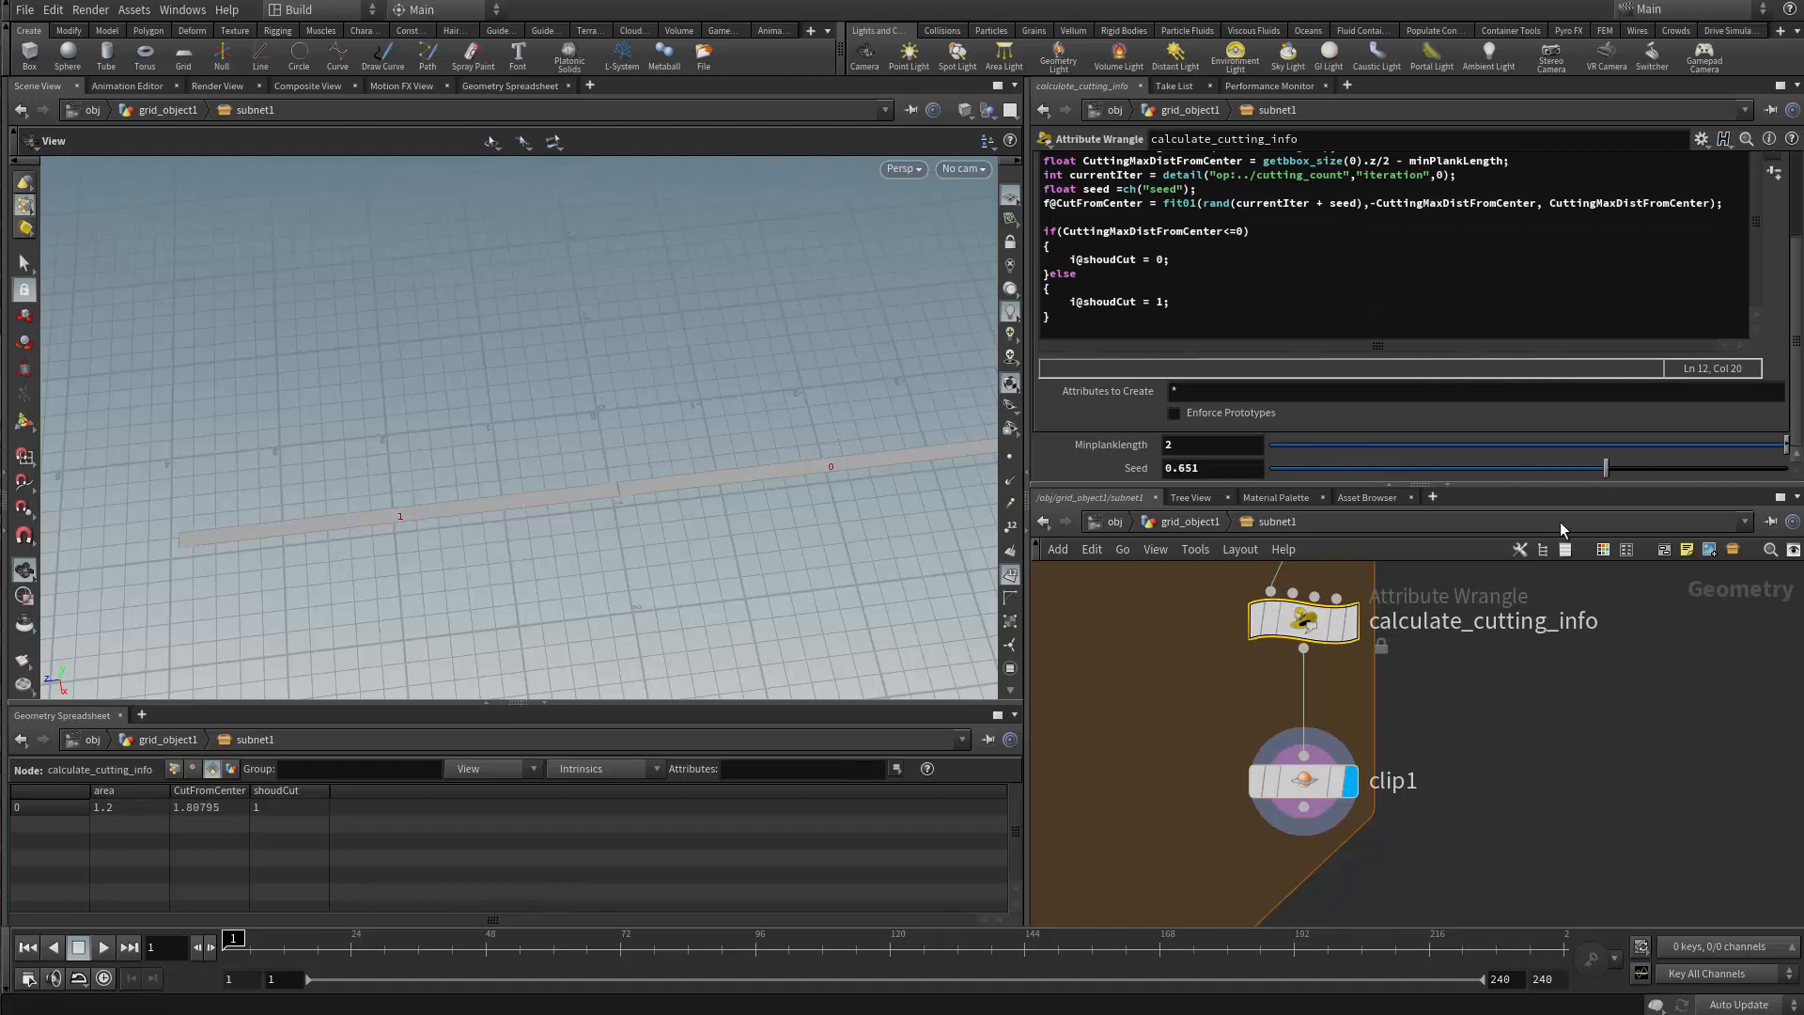
left_click_drag(583, 519, 590, 449)
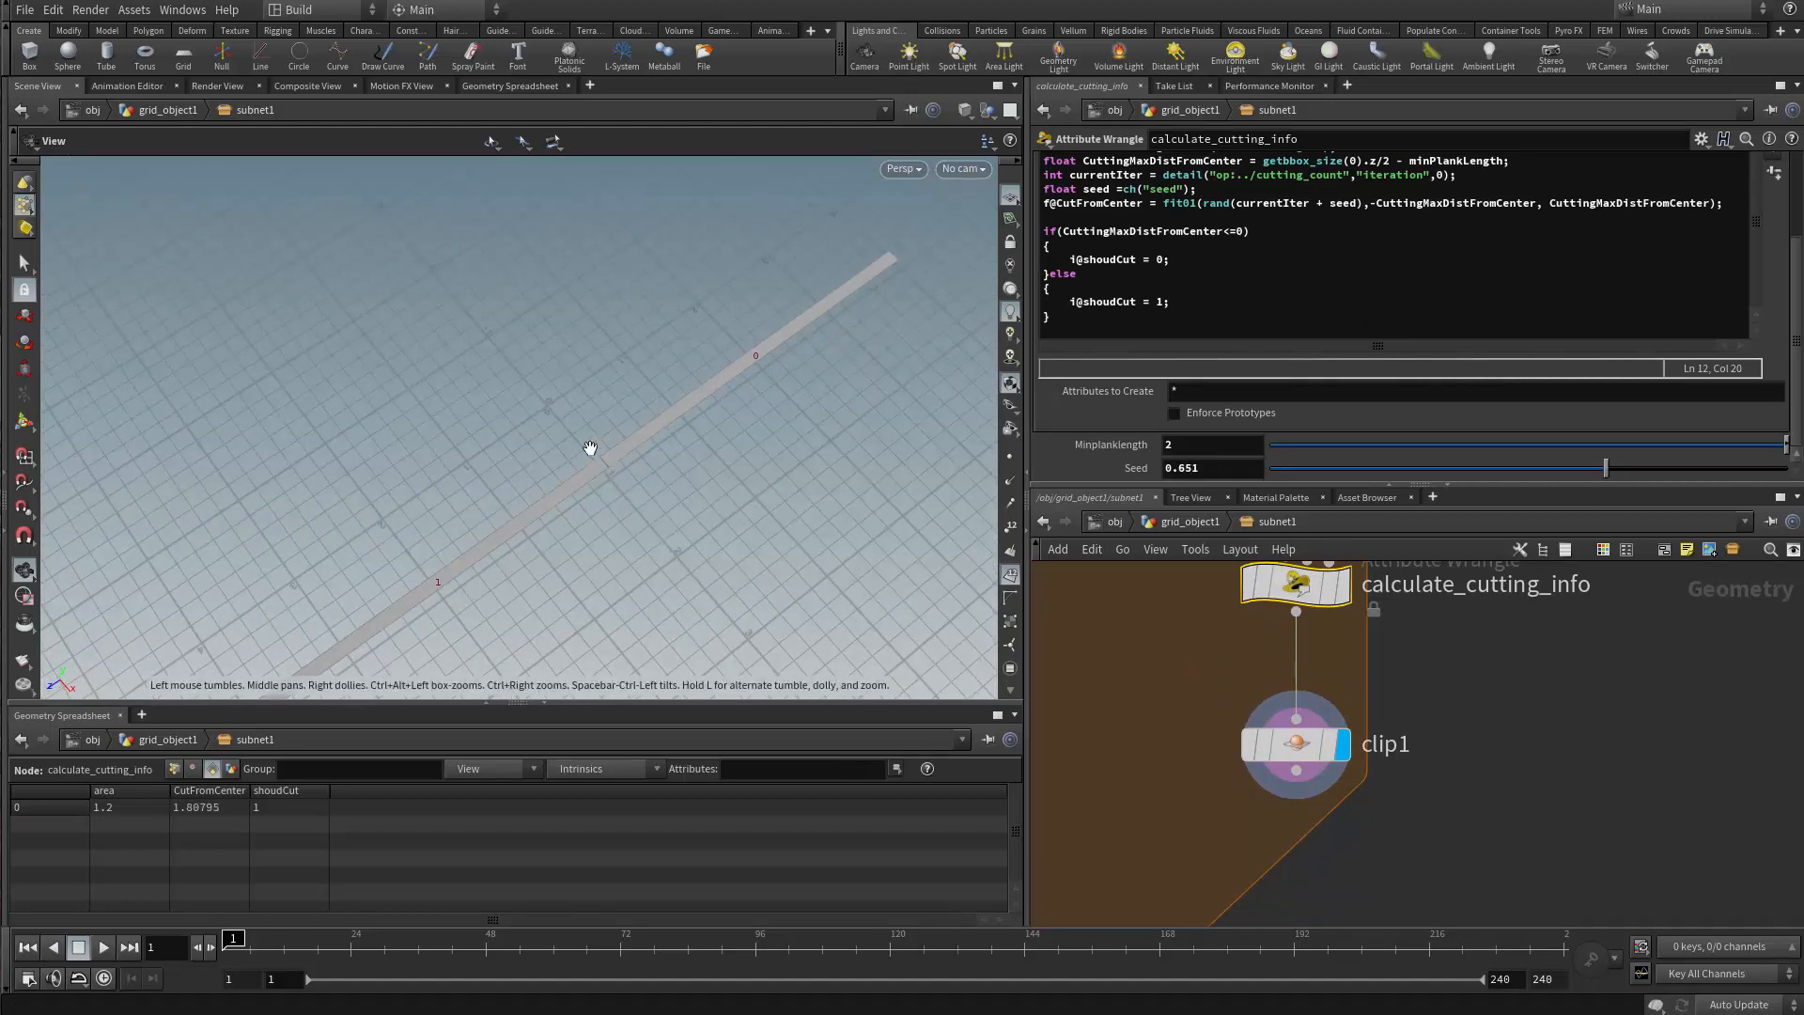
scroll(1429, 692, "up", 3)
Review the Clip node and find the CutFromCenter attribute name in the calculate_cutting_info code
left_click(1221, 765)
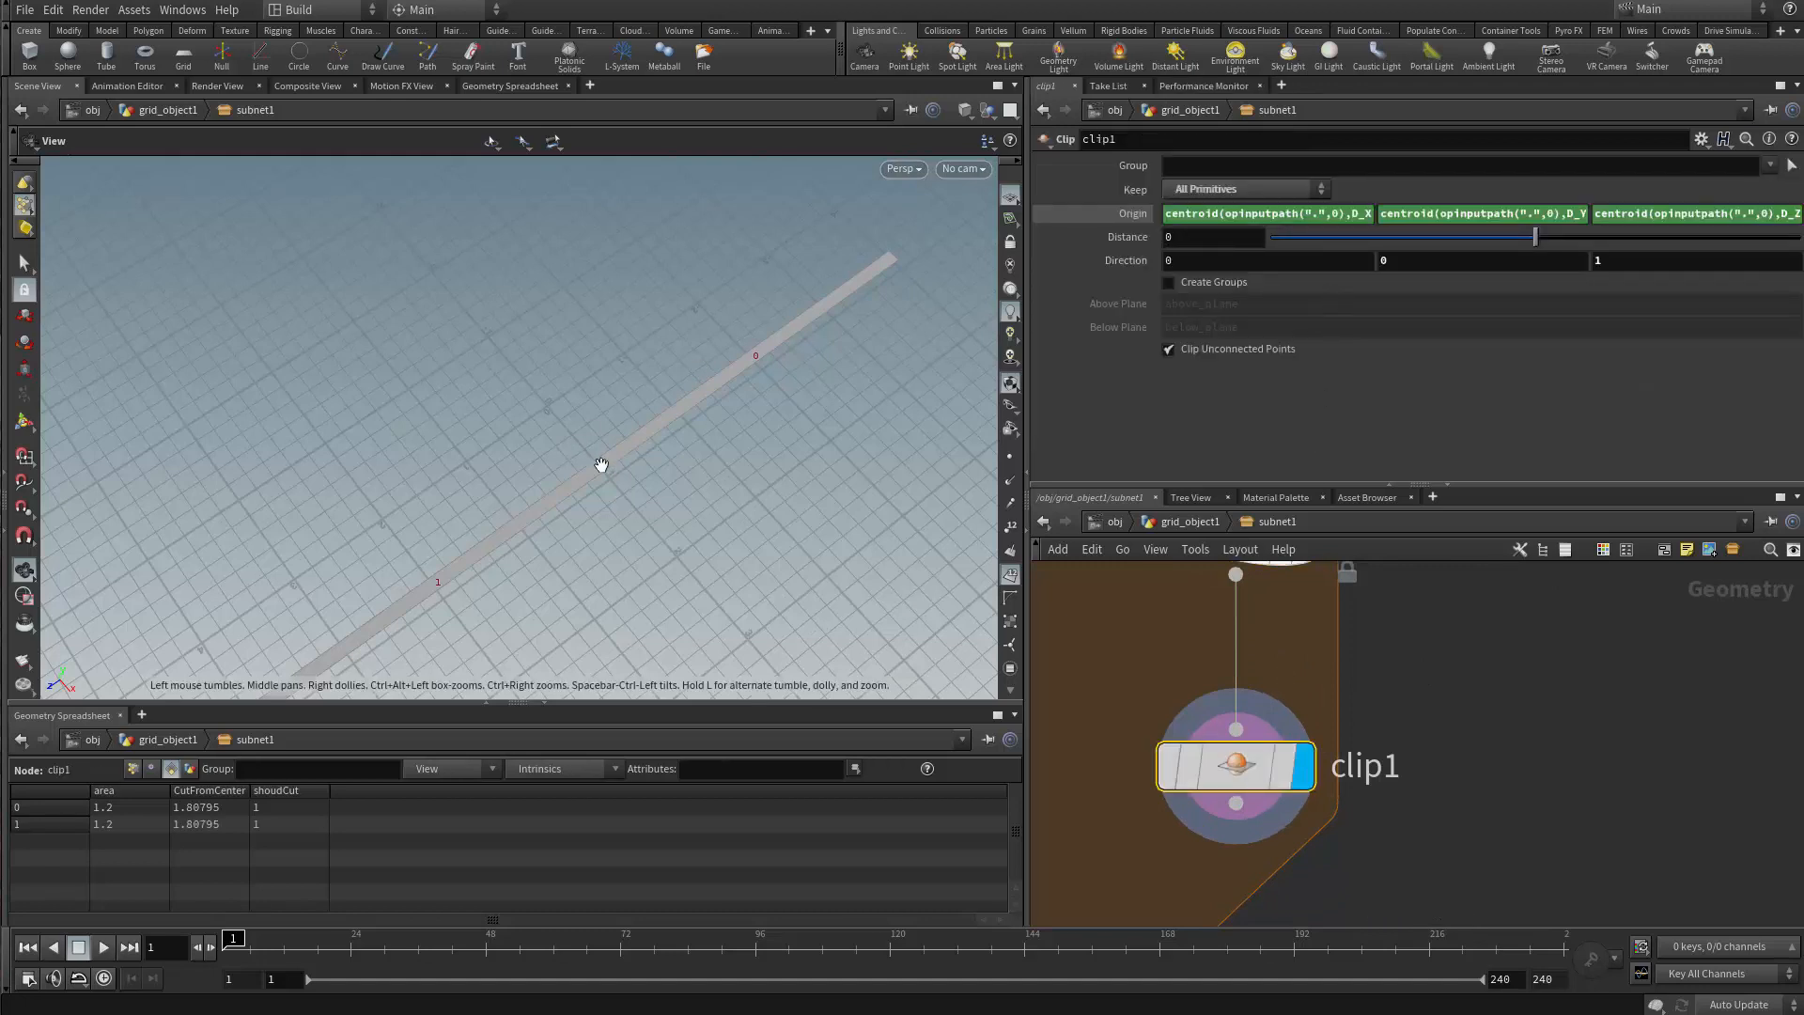
middle_click_drag(1154, 628, 1177, 717)
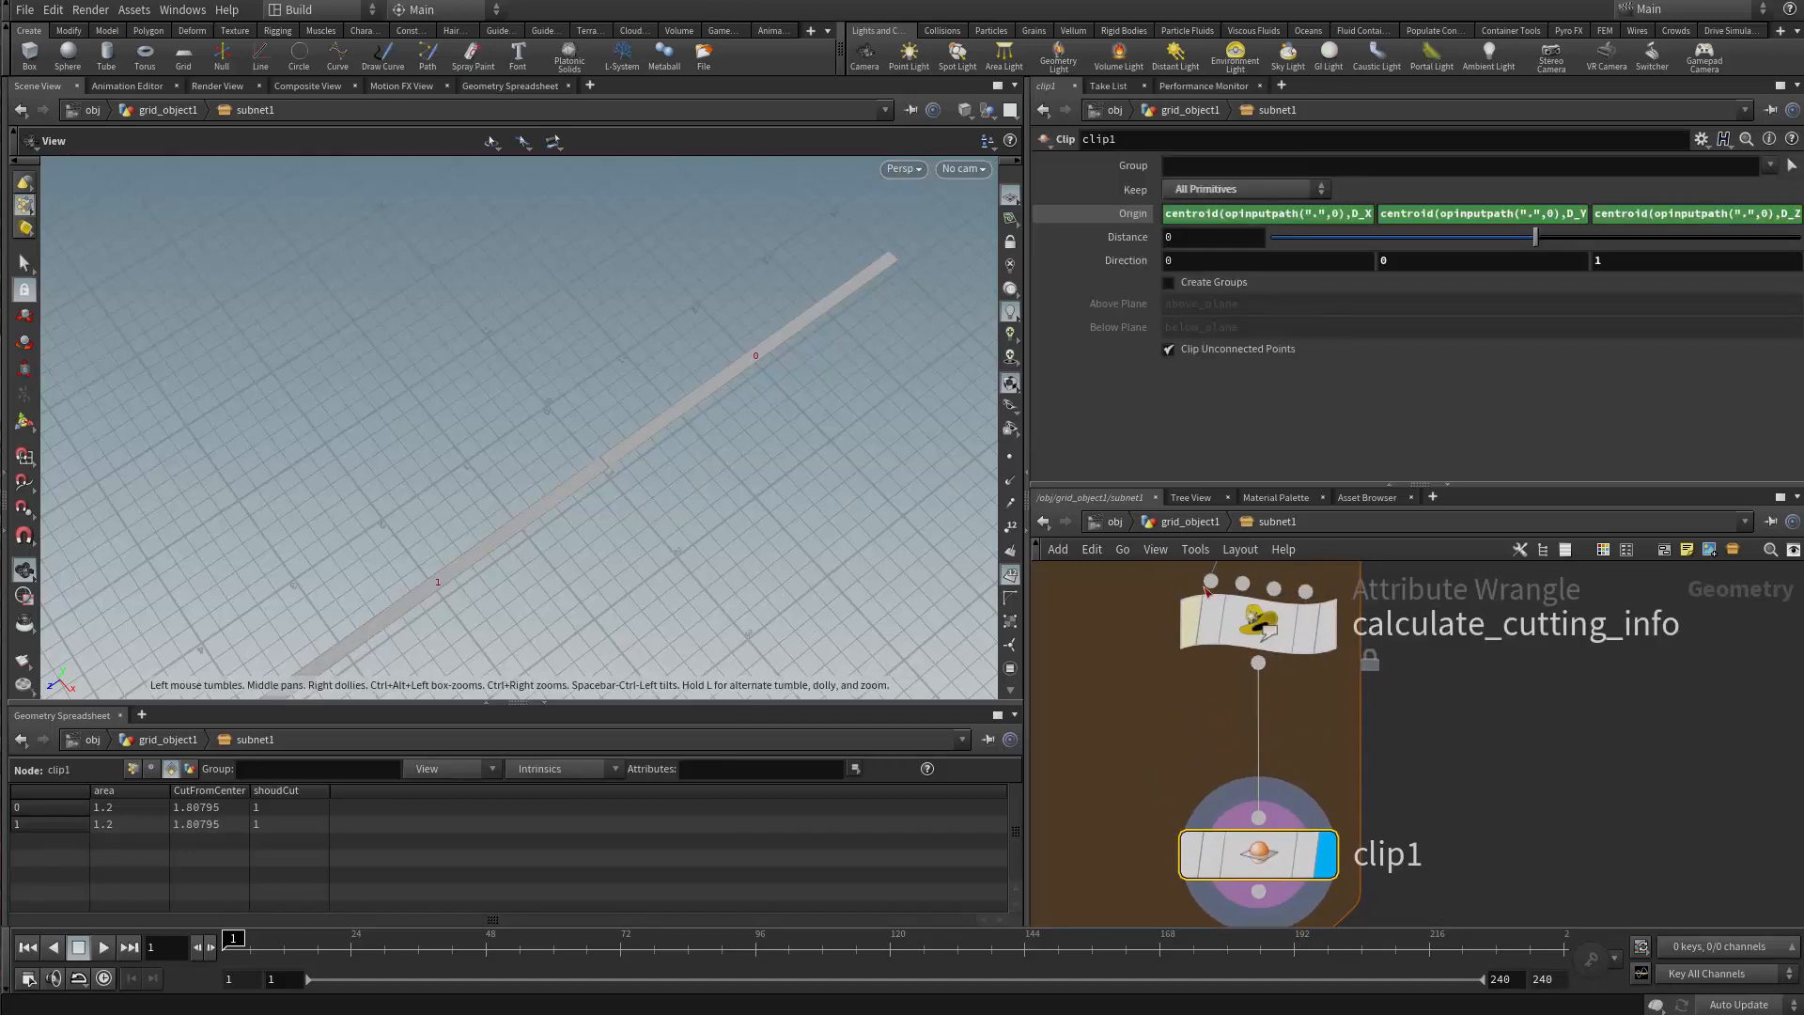
left_click(1257, 626)
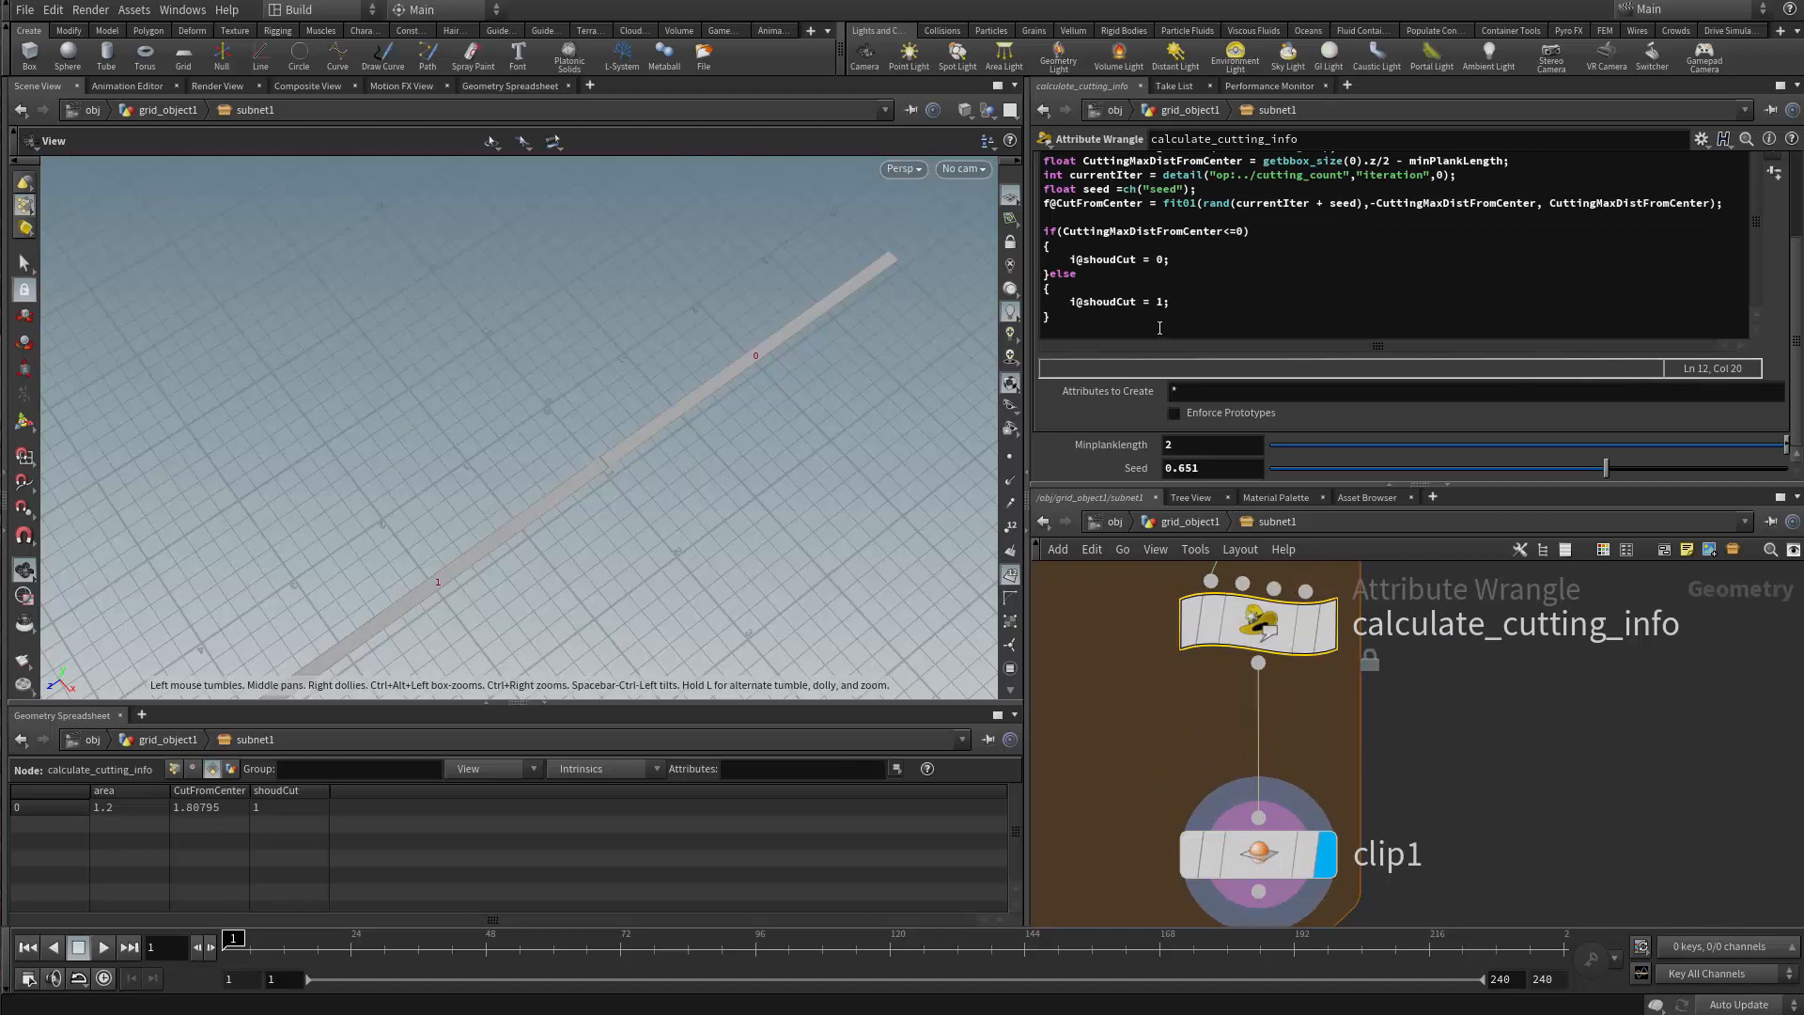
double_click(1081, 208)
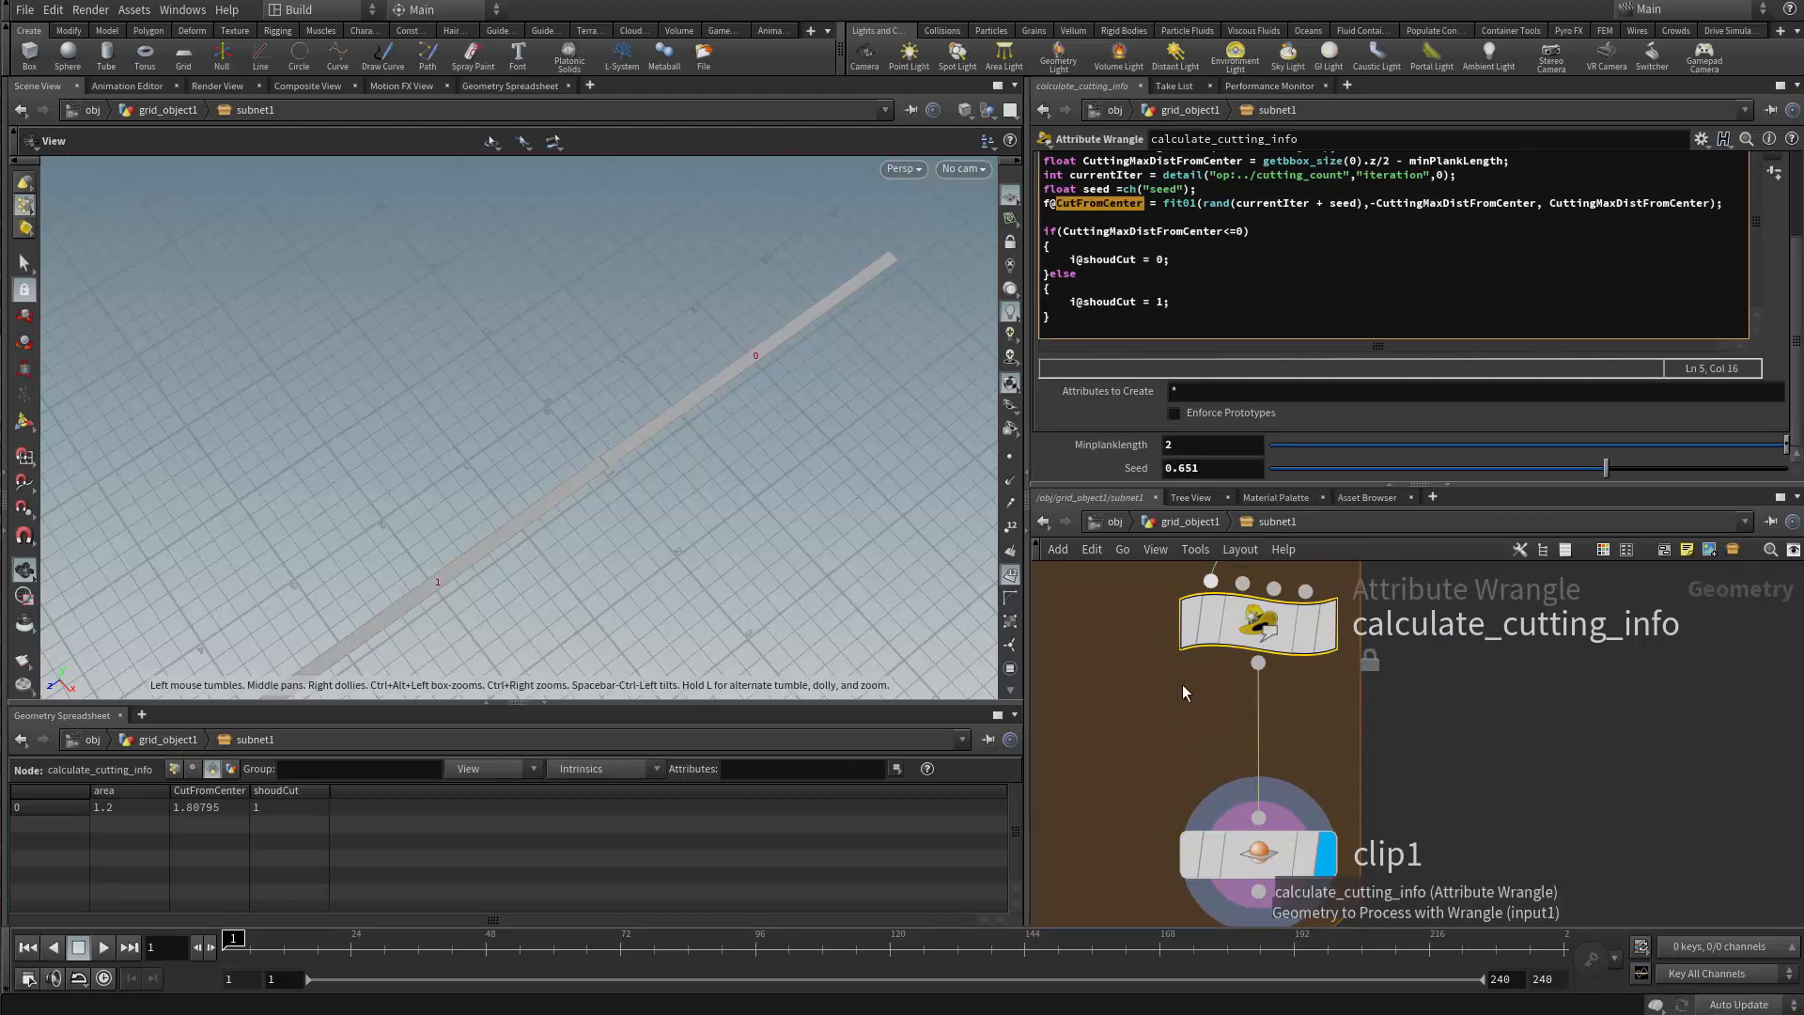
middle_click_drag(1197, 749, 1197, 714)
Start the Clip node's Distance expression as prim(0,0)
left_click(1238, 818)
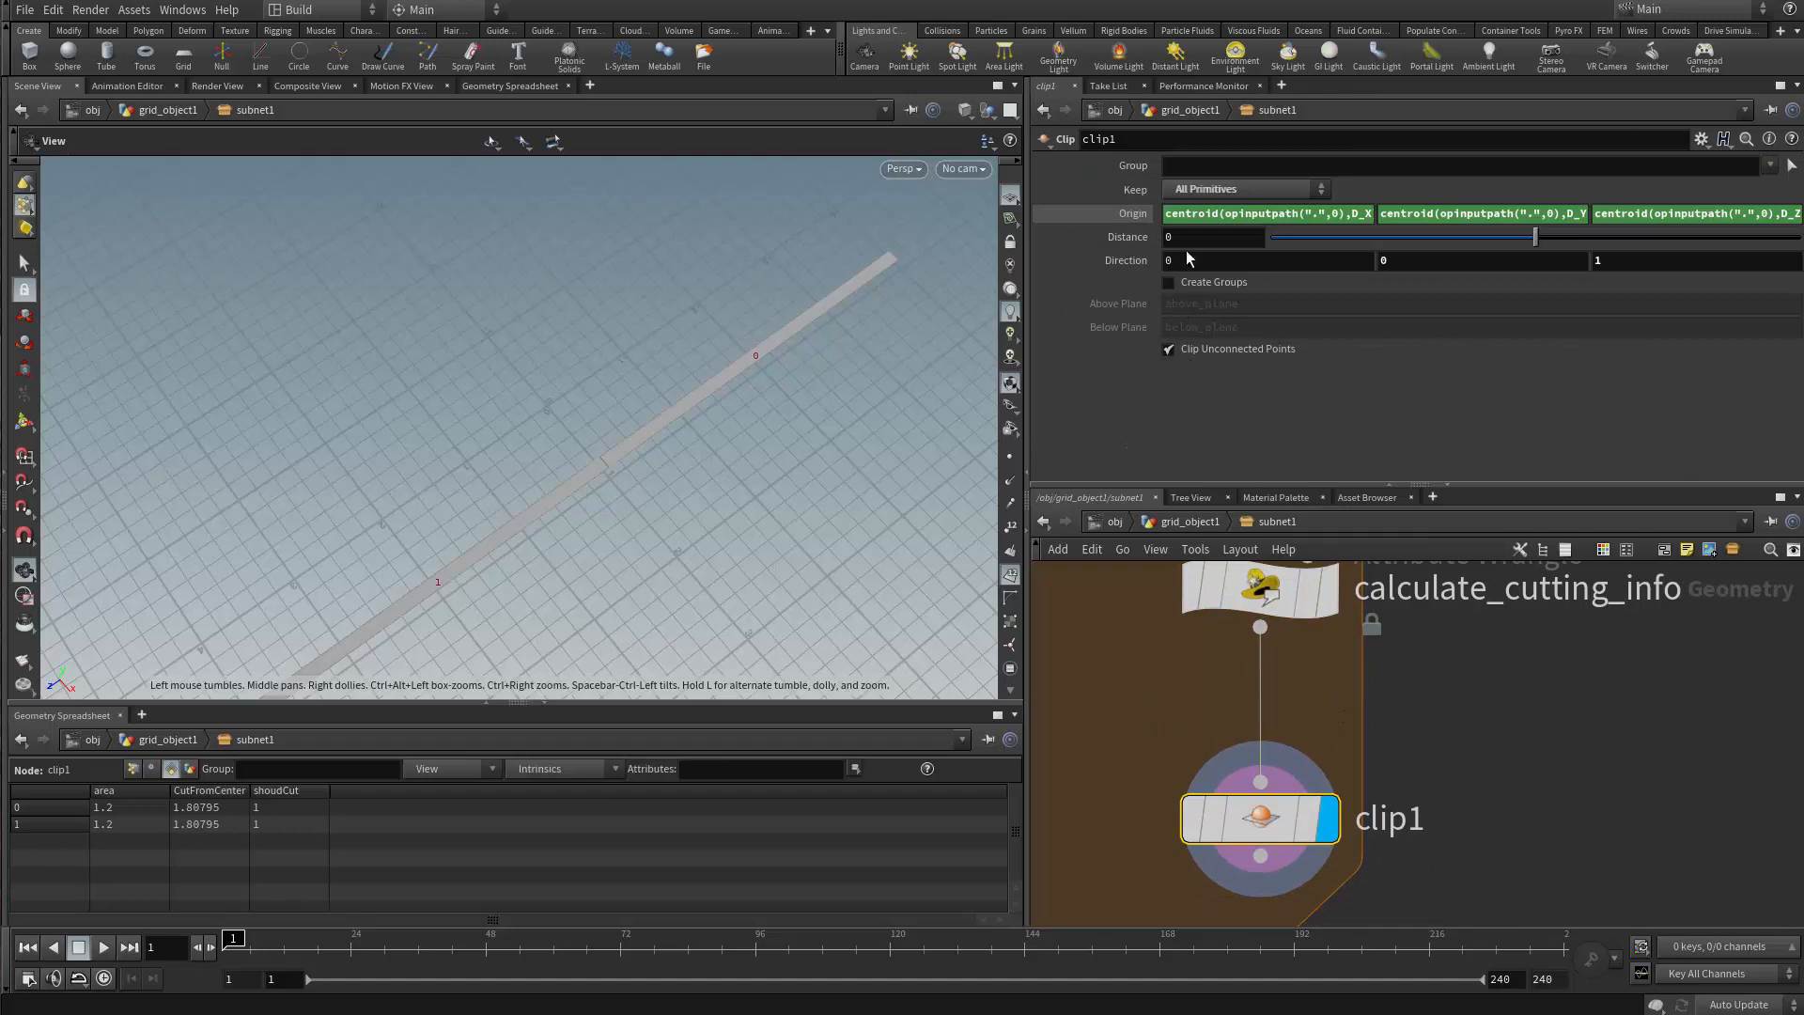
left_click(1173, 236)
type("P")
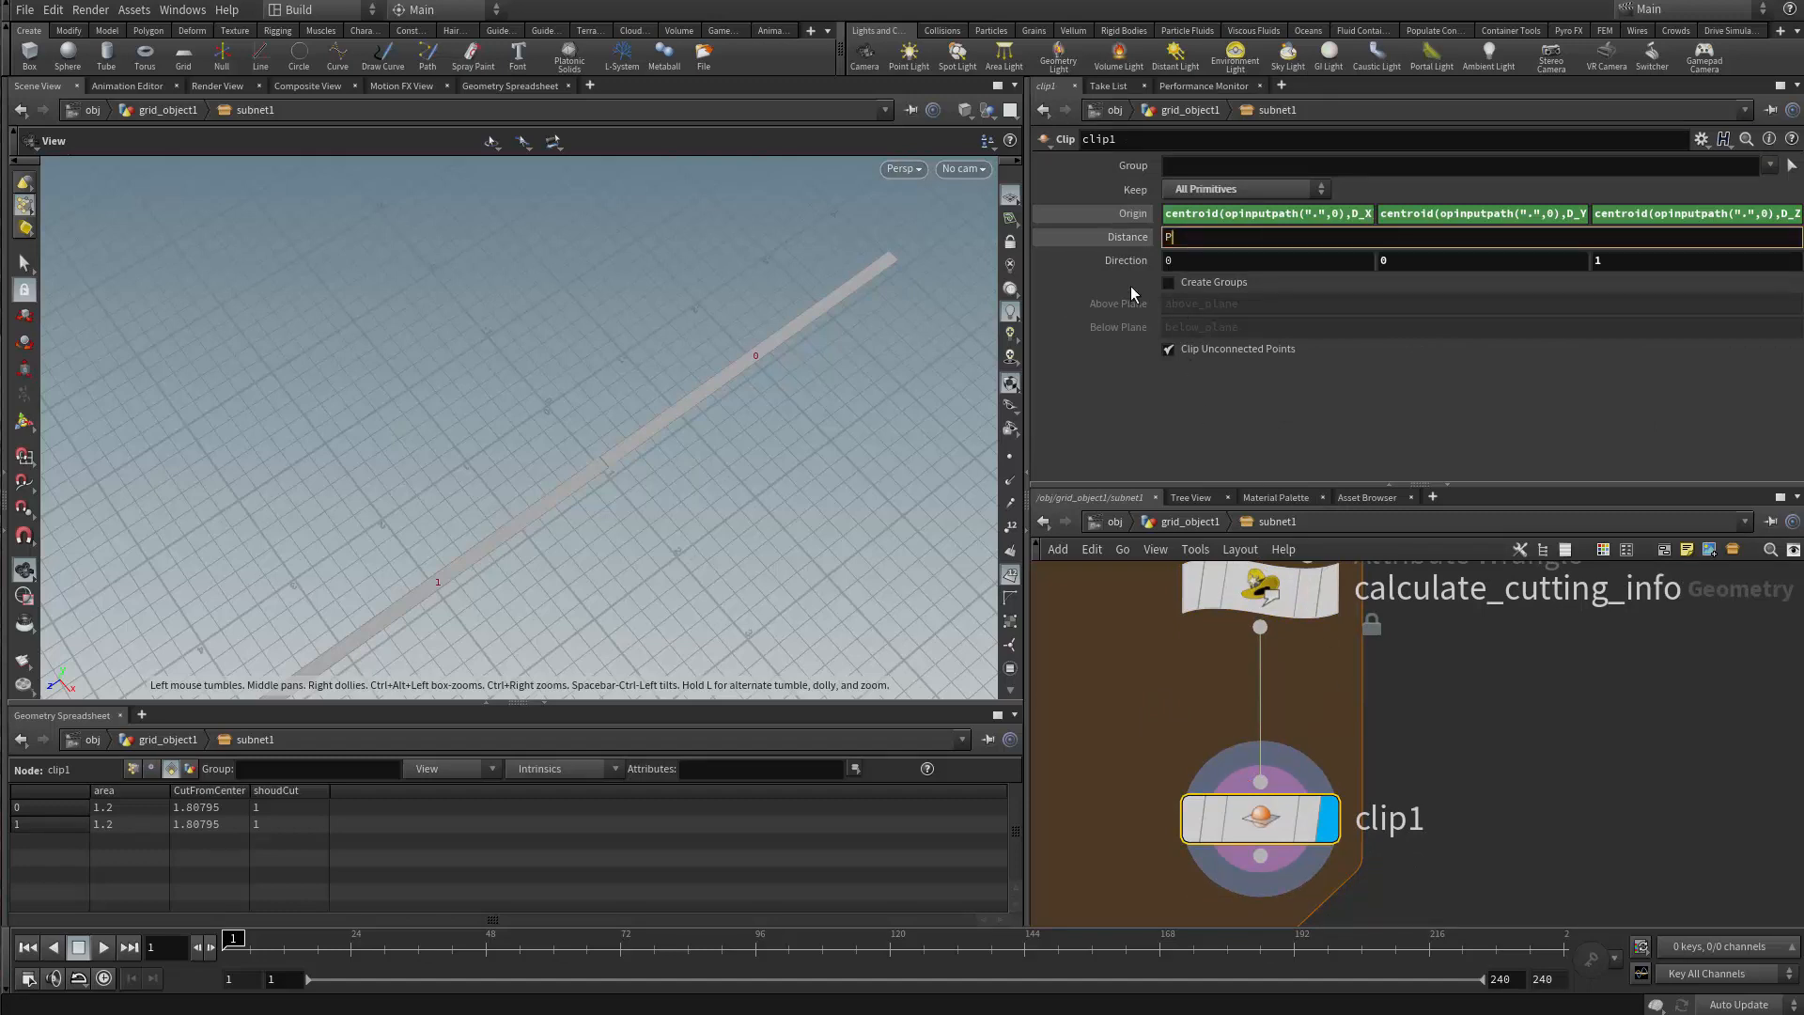
type("RIM")
key("BackSpace")
key("BackSpace")
type("rim")
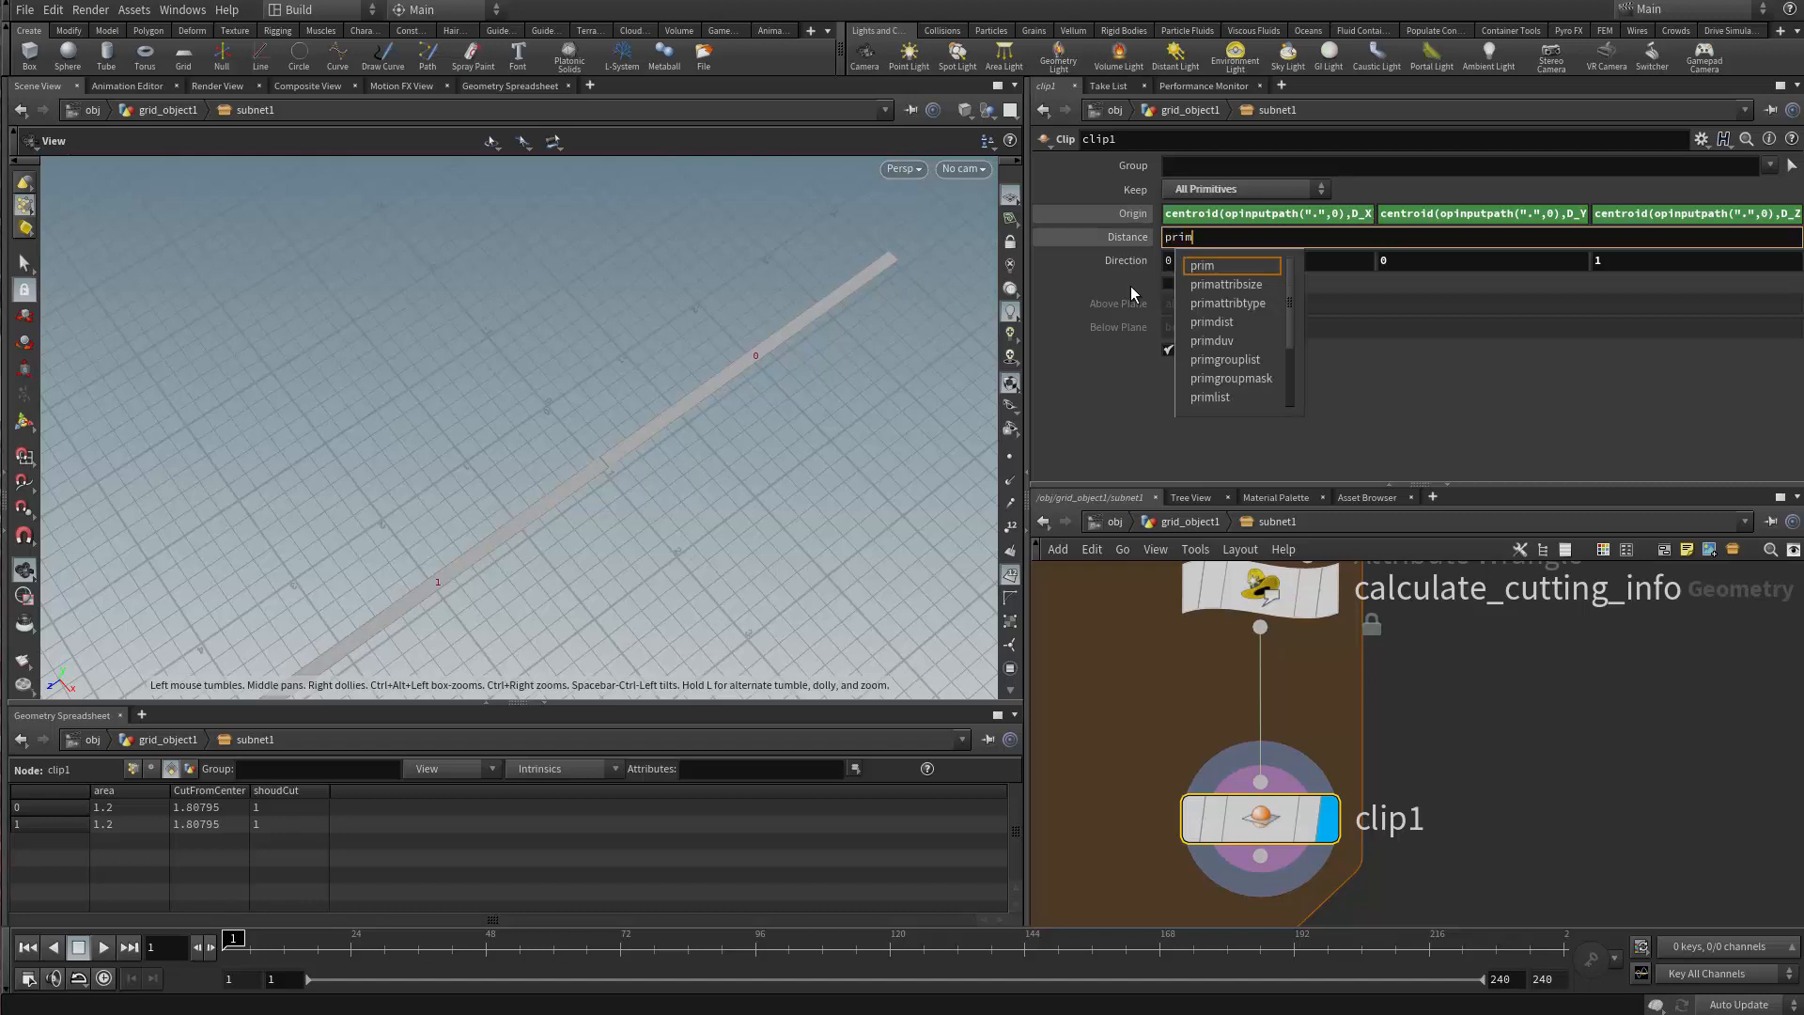
type("(")
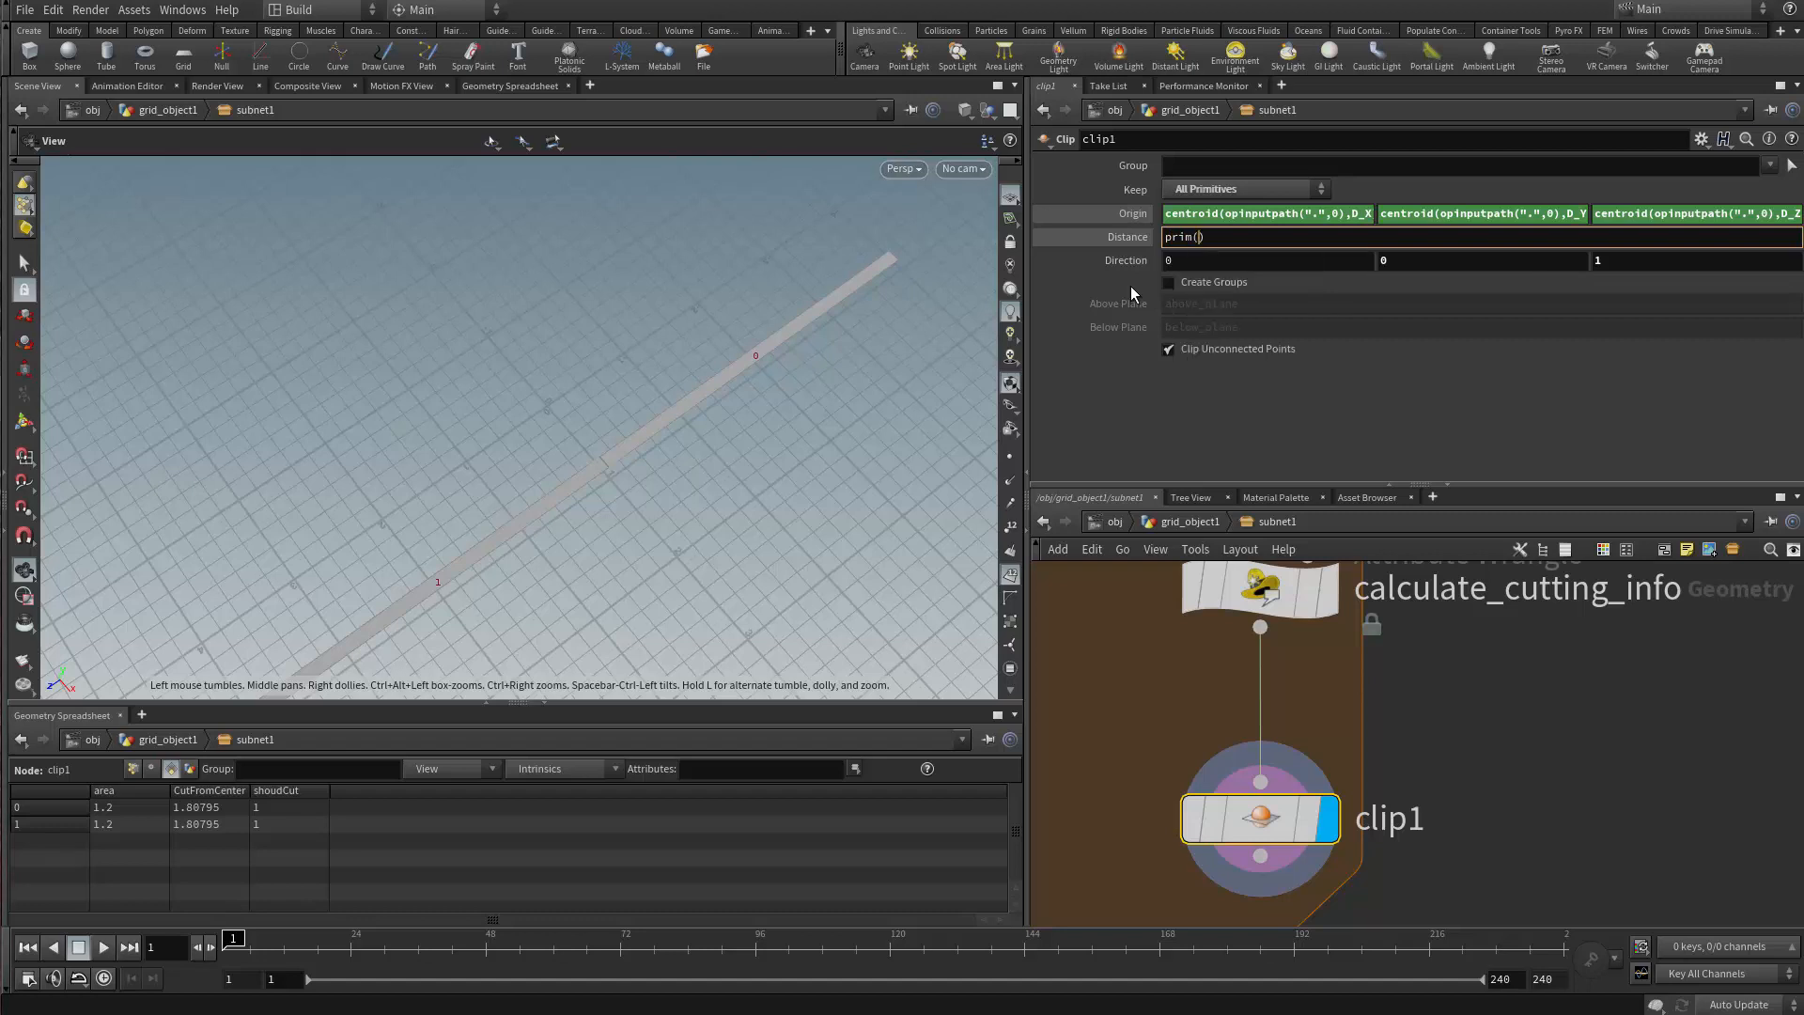
type("0,")
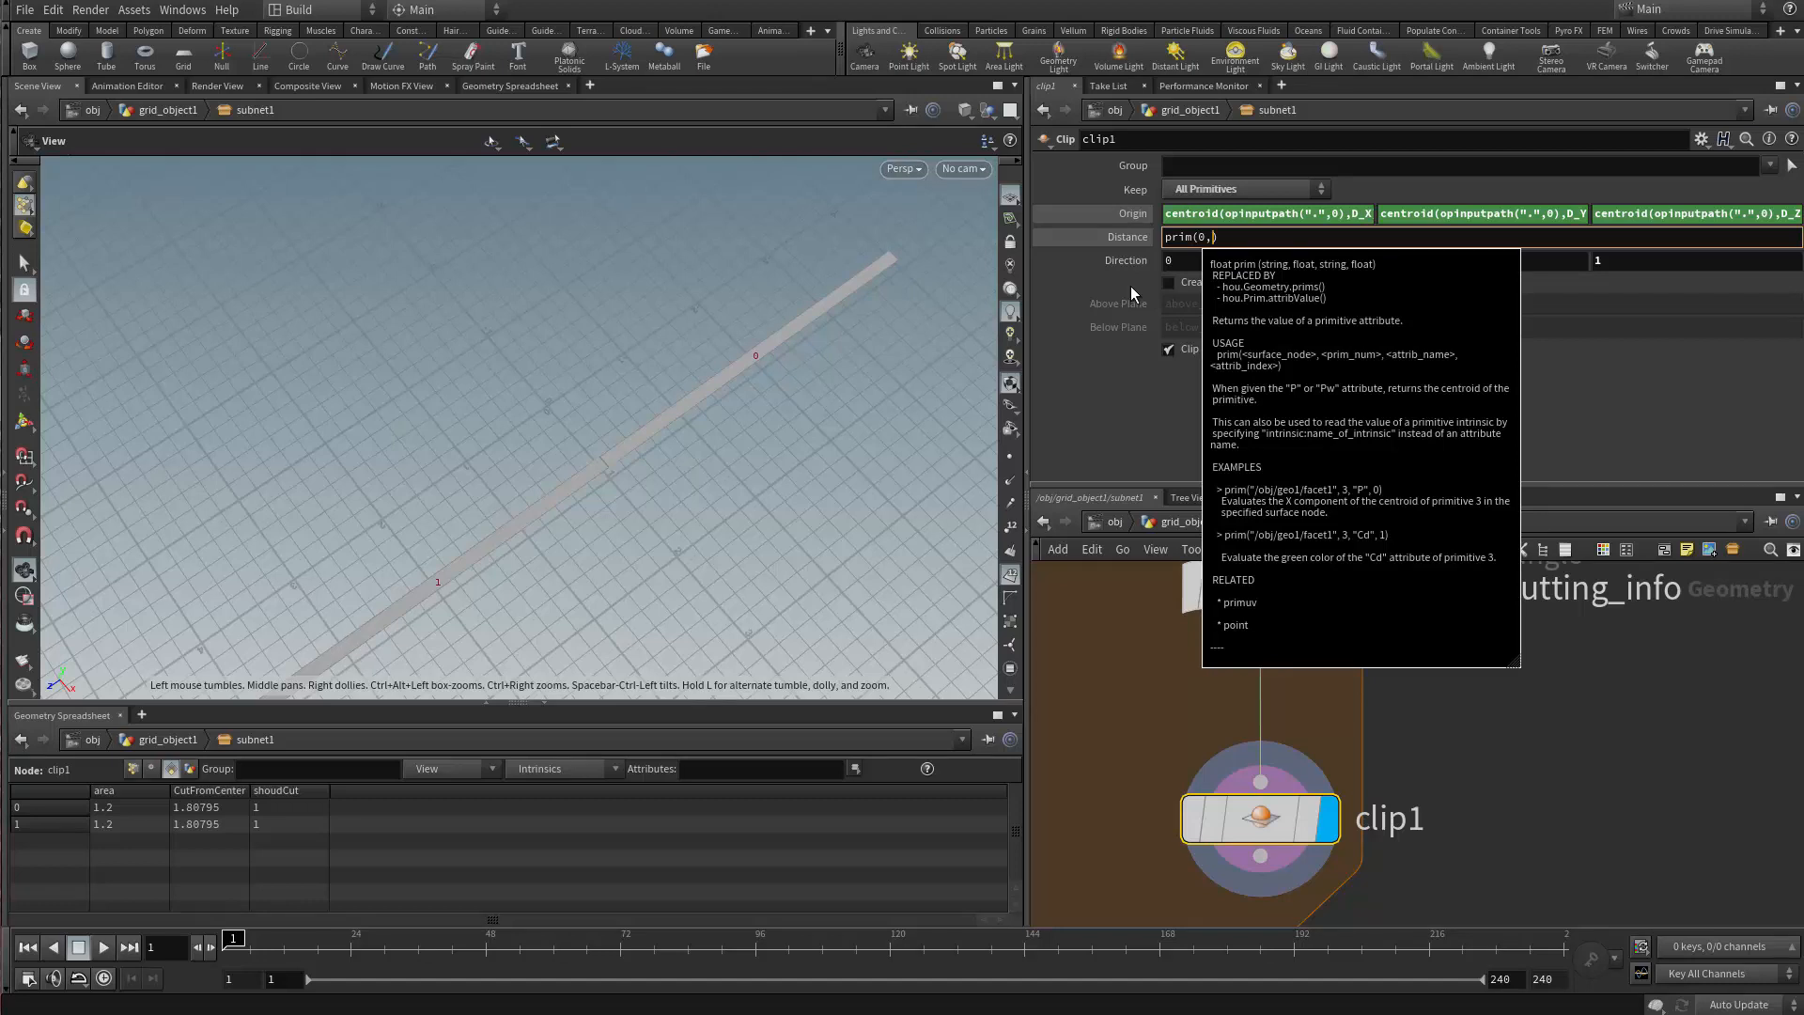
type("0")
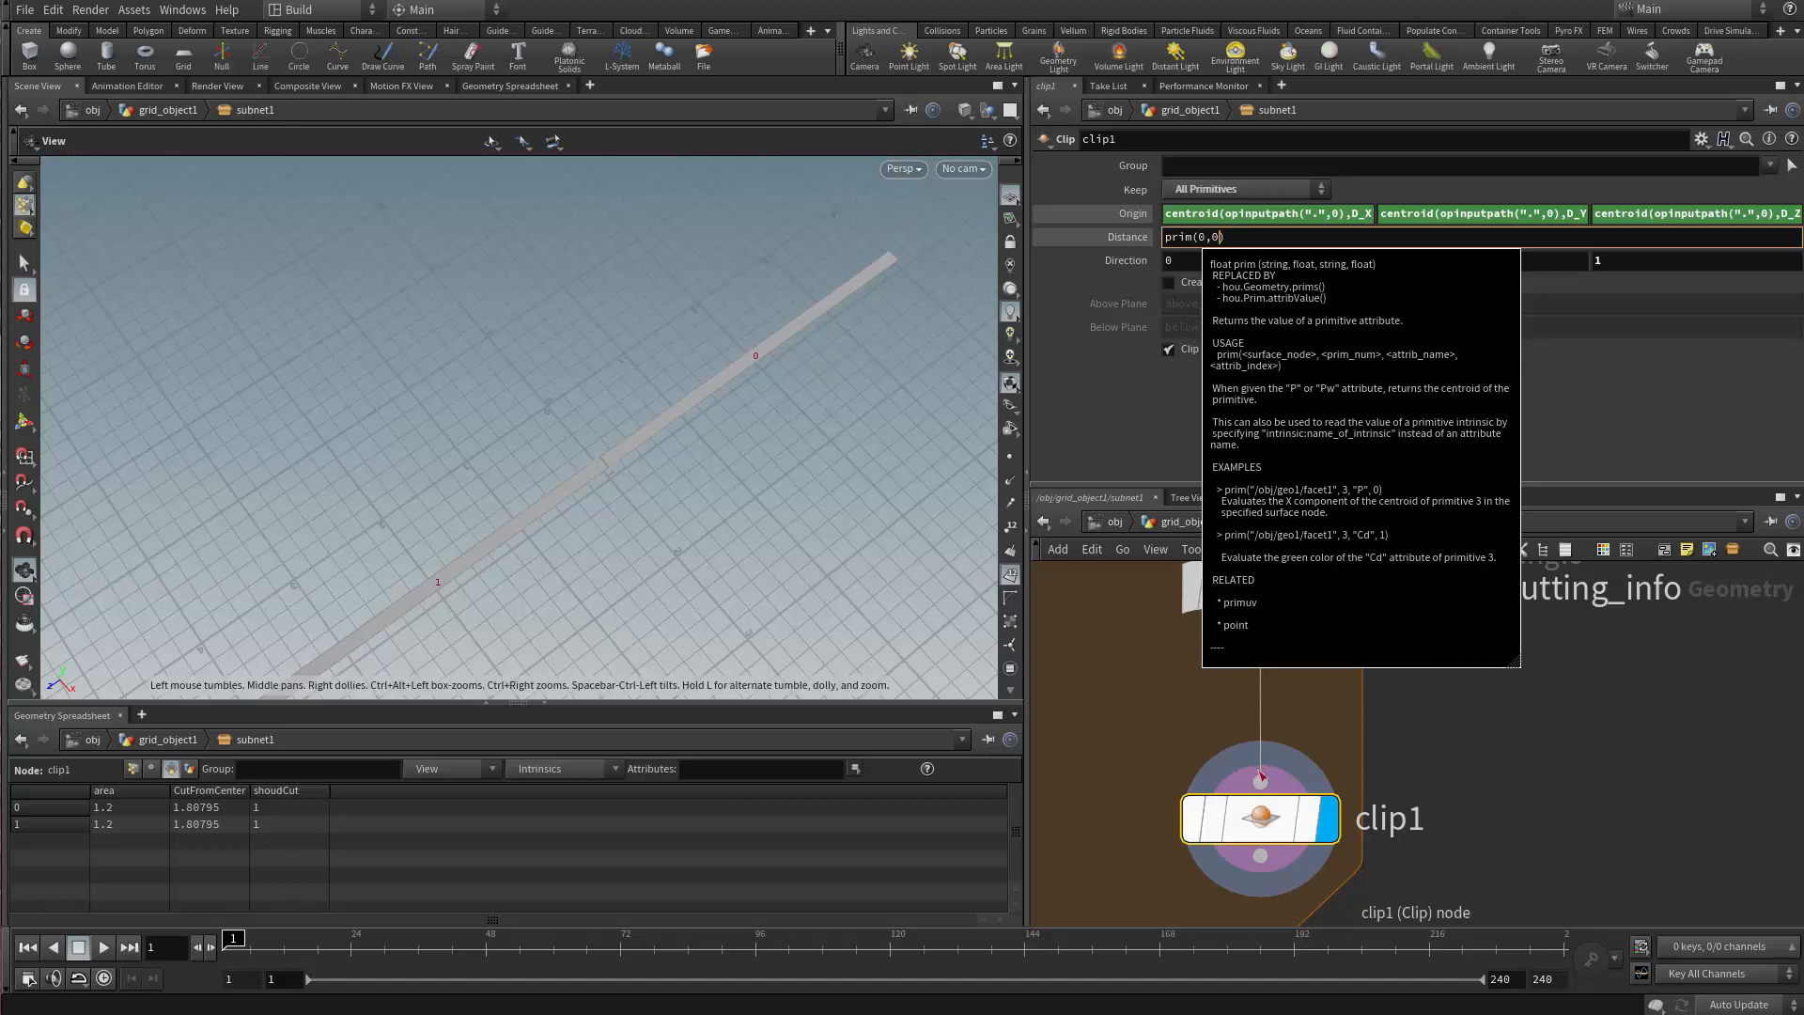
Replace the first argument of the Distance prim expression with opinputpath(".",0) and clear the primitive number argument
key("Left")
key("Left")
key("Left")
key("BackSpace")
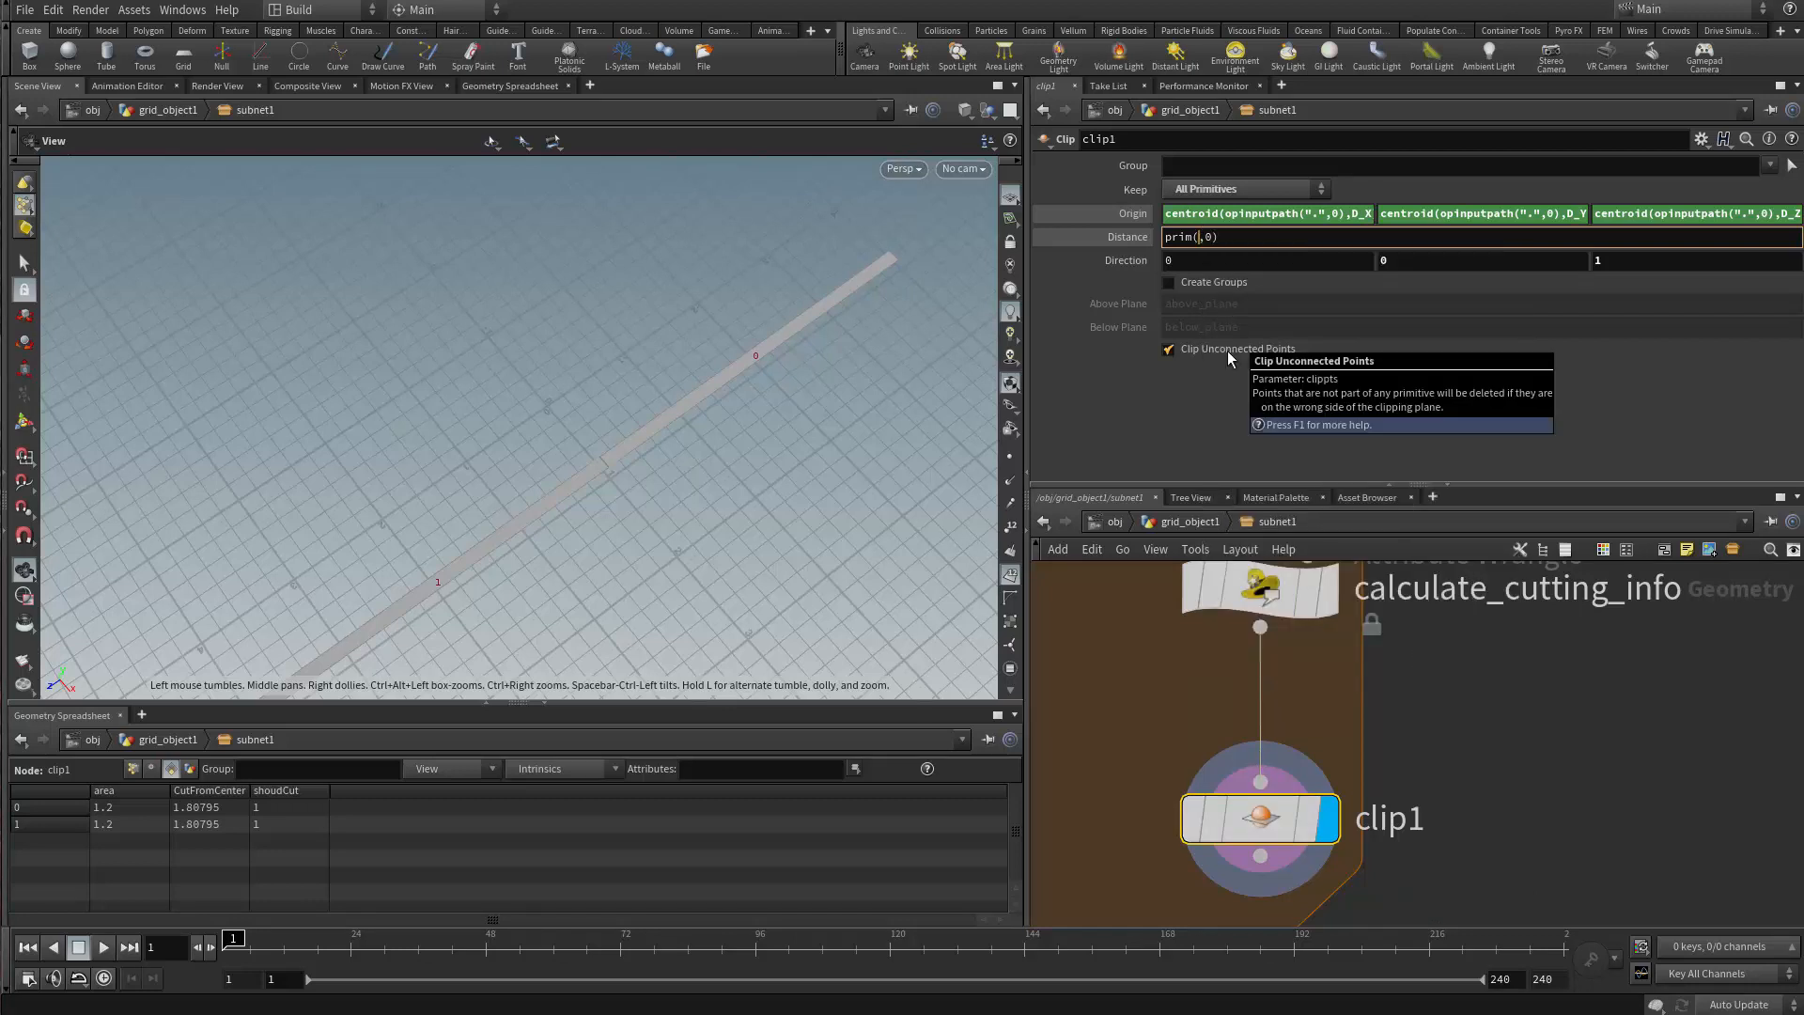
type("op")
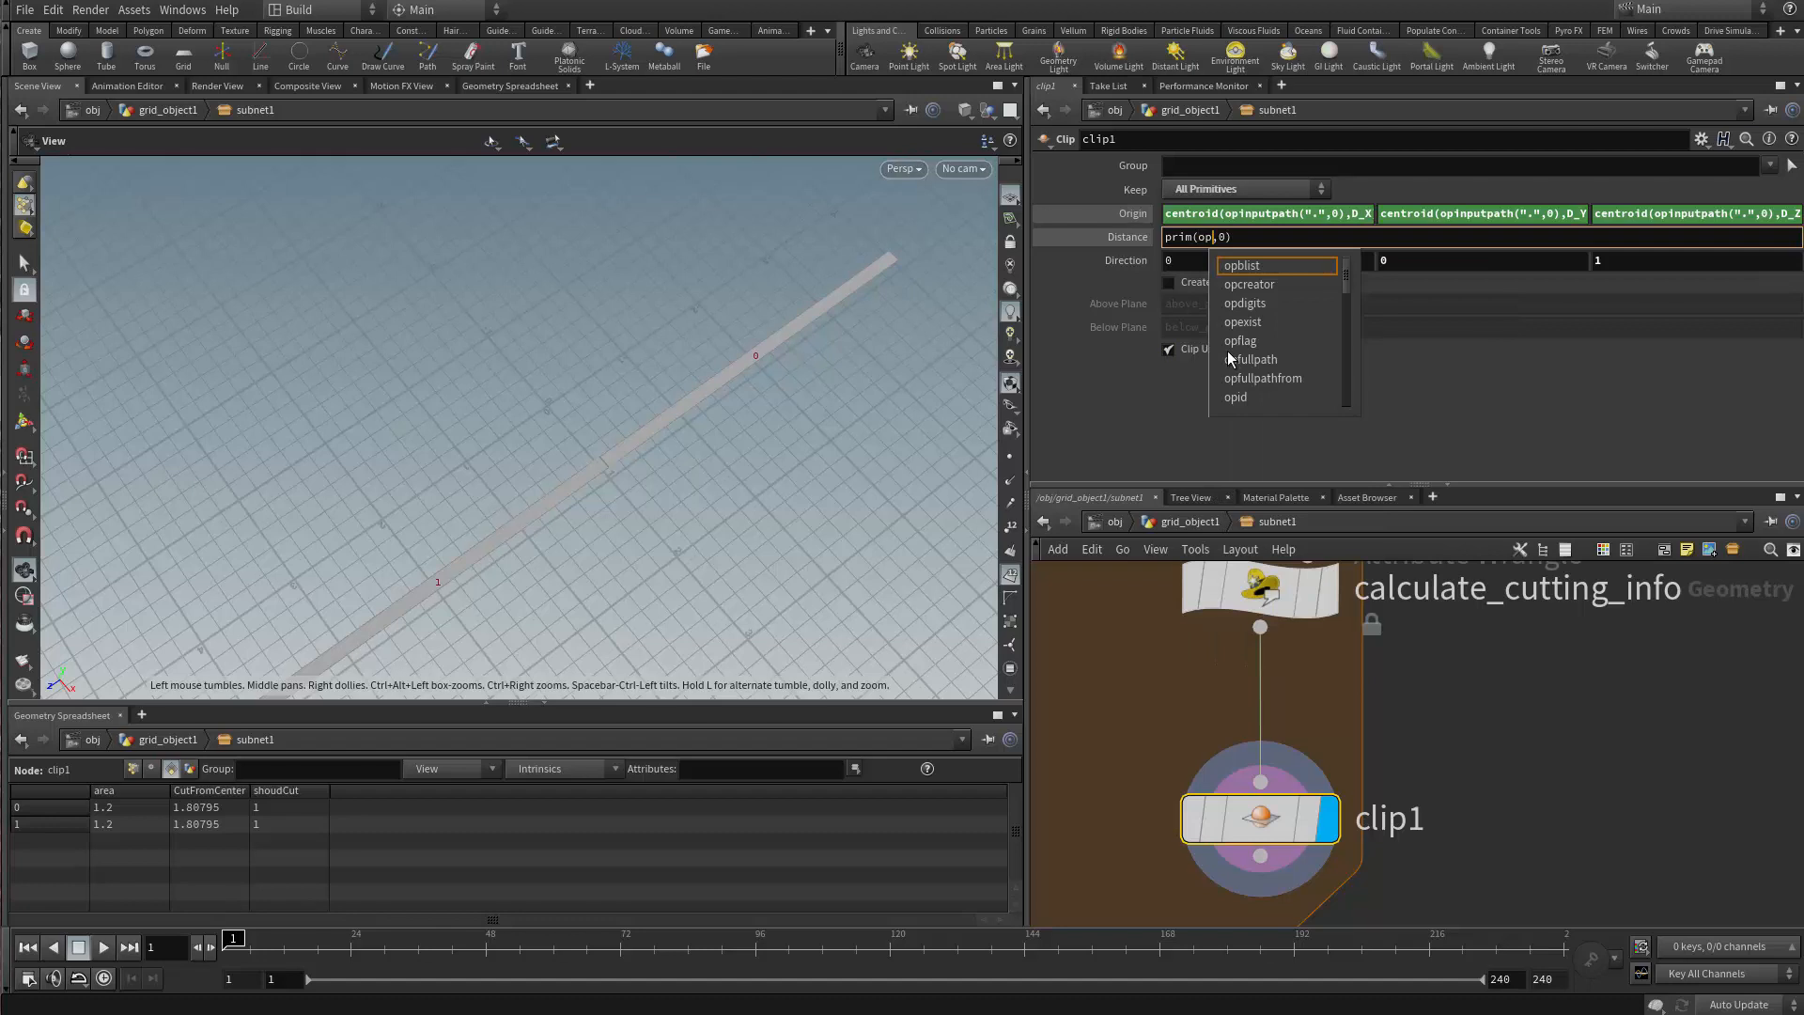
scroll(1265, 369, "down", 2)
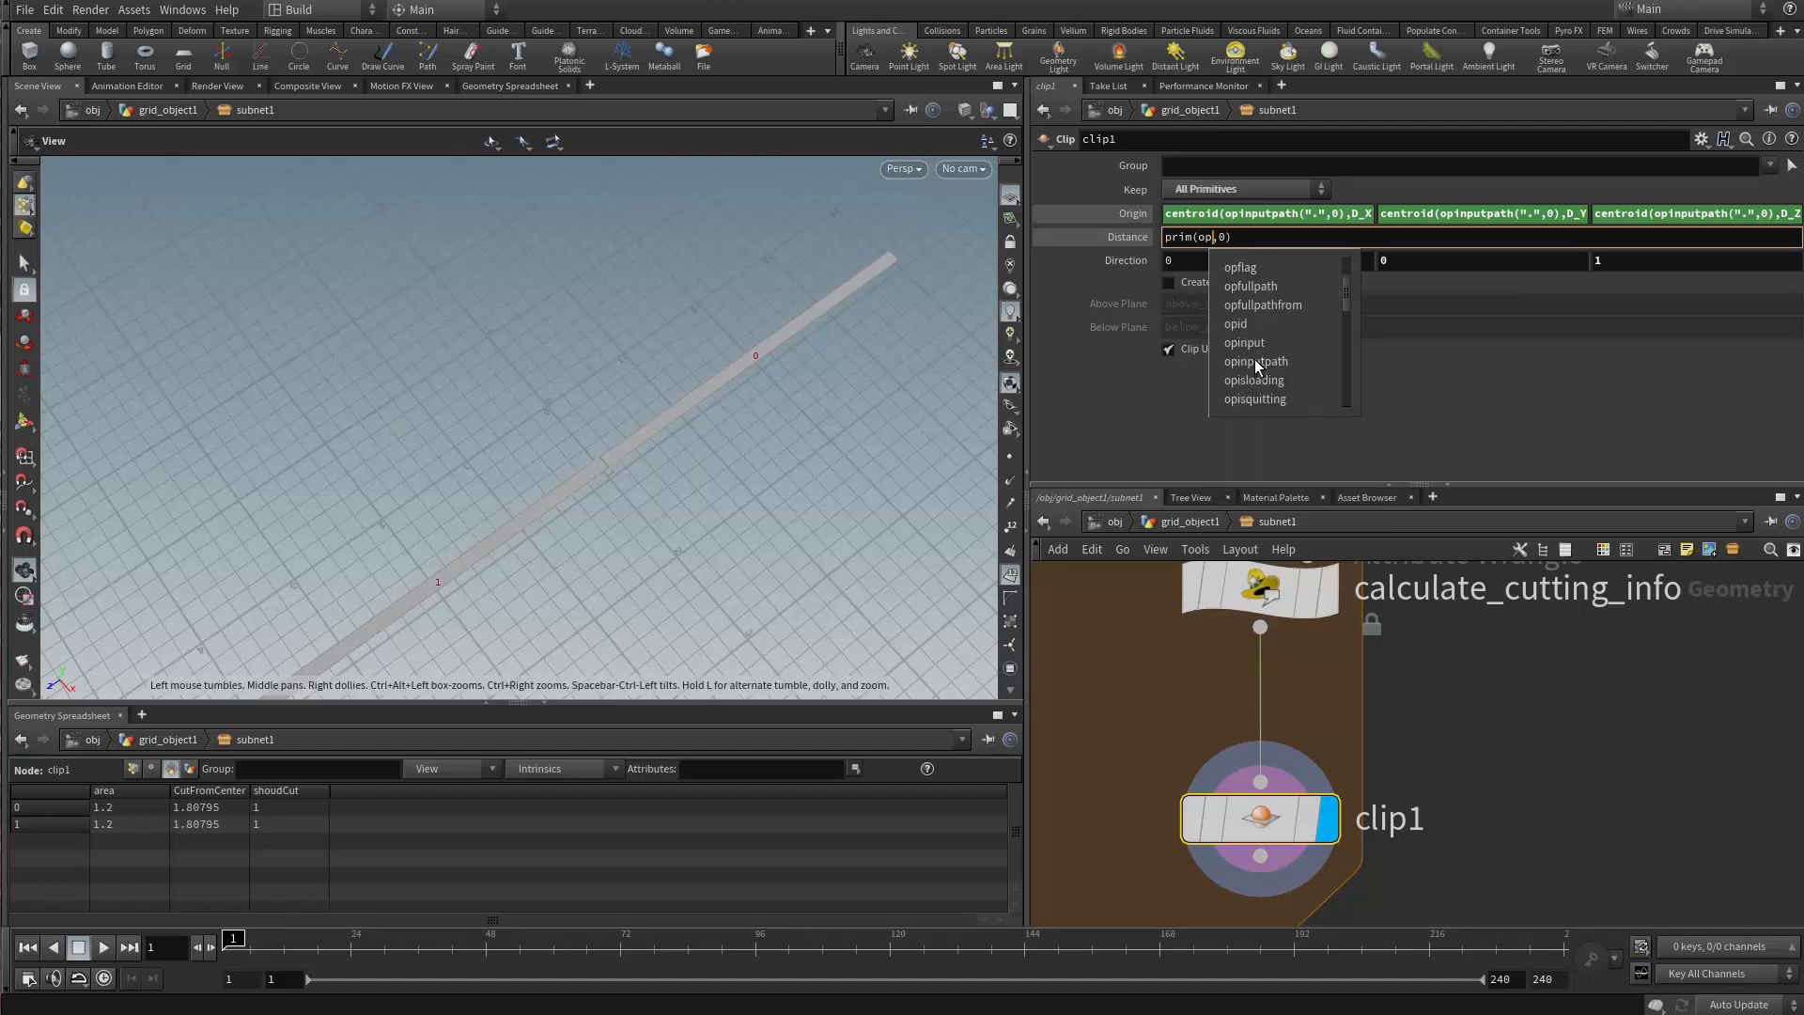
left_click(1285, 362)
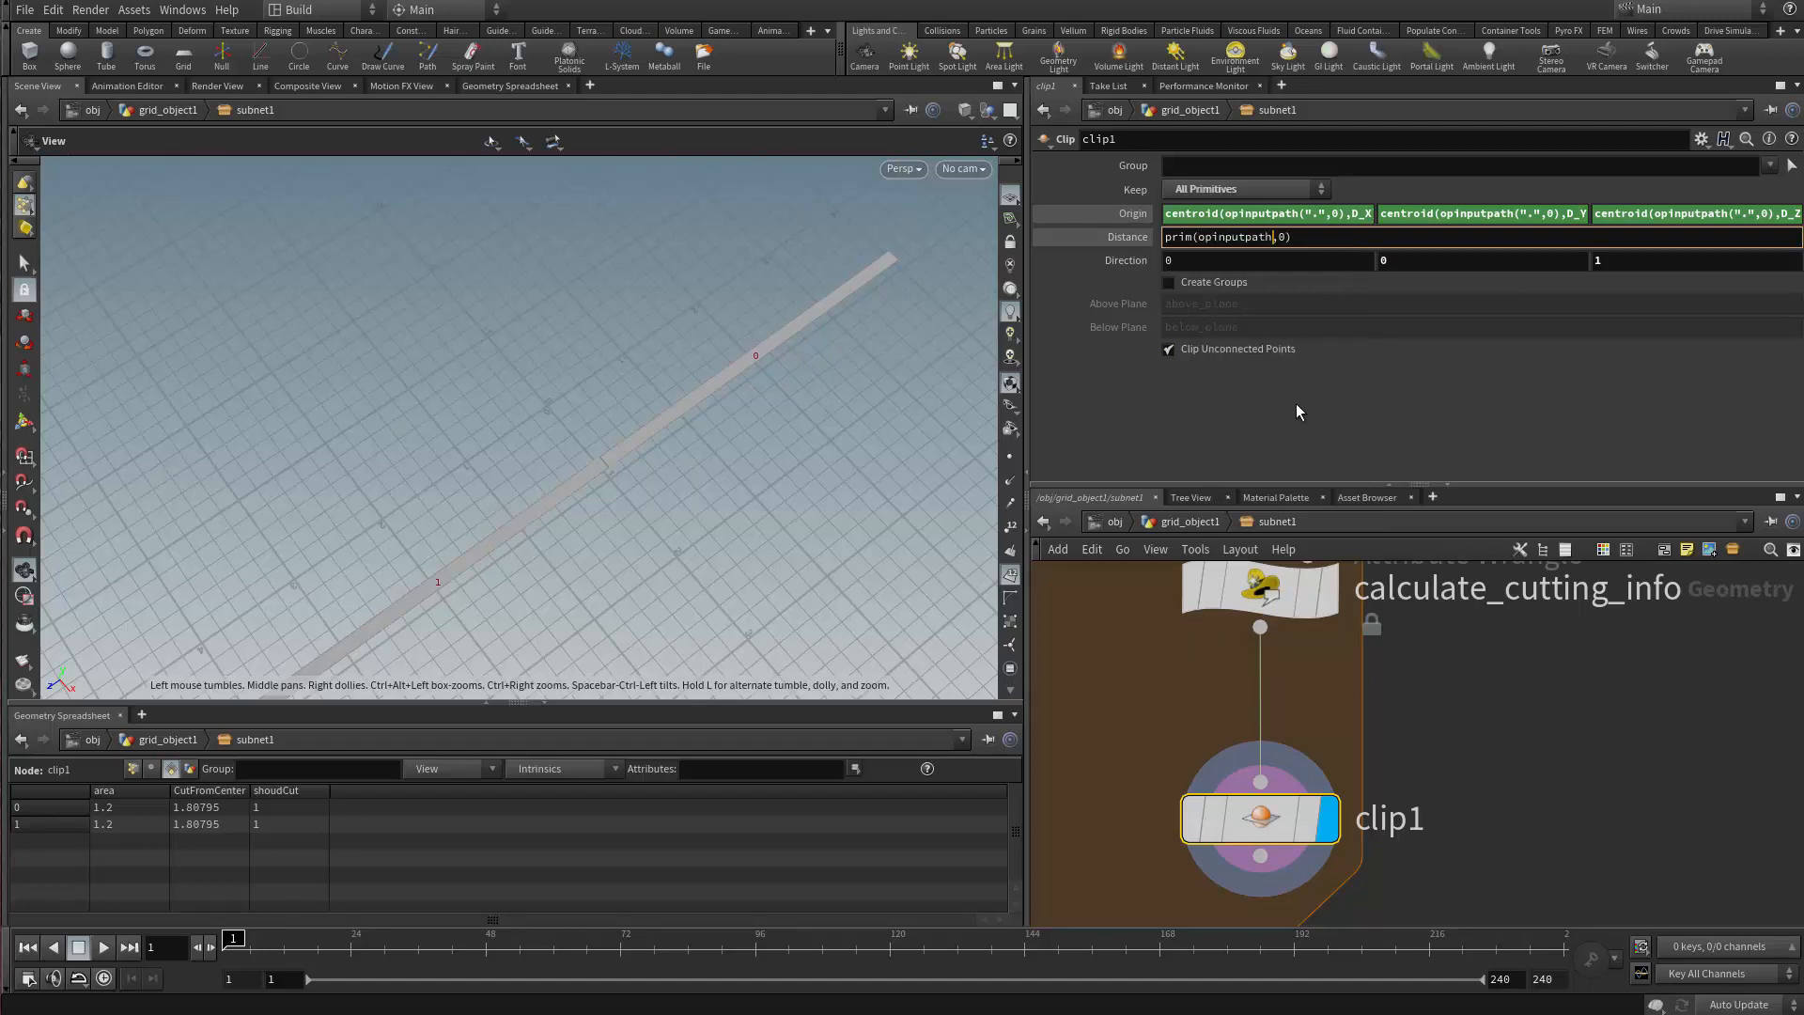
type("(")
type("\".\"")
type(",0")
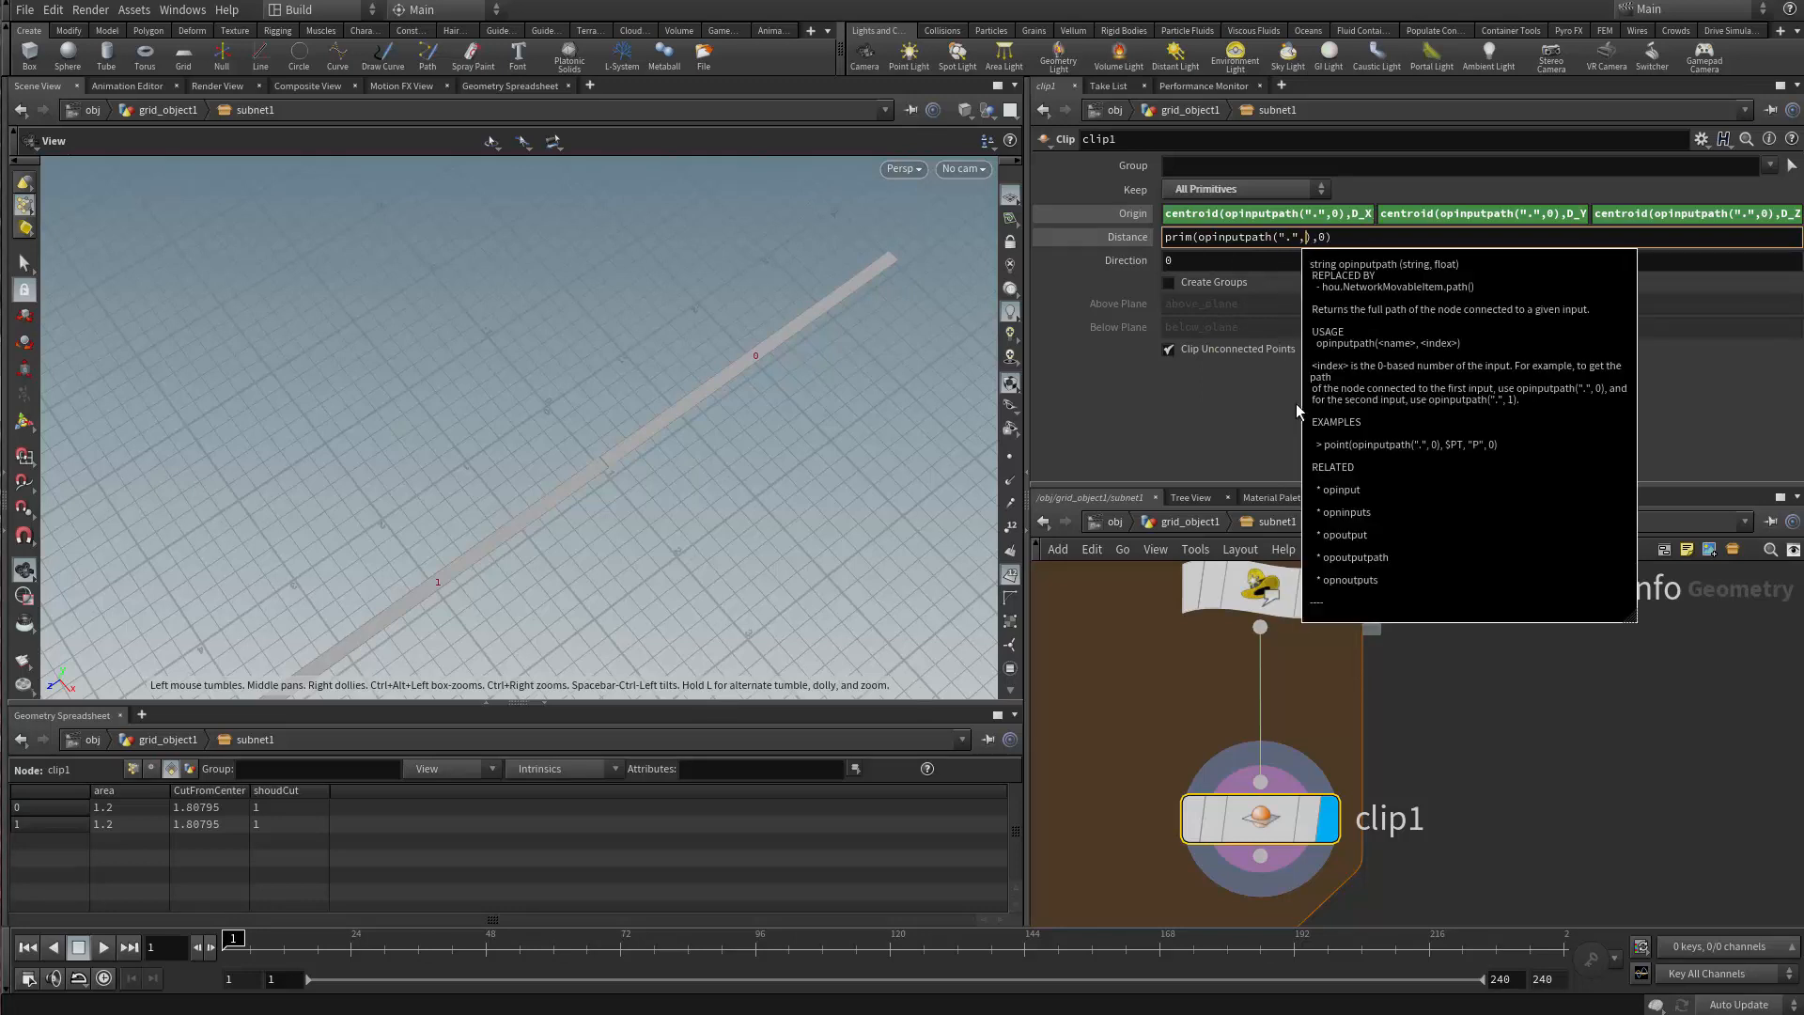
key("Right")
key("Right")
key("Delete")
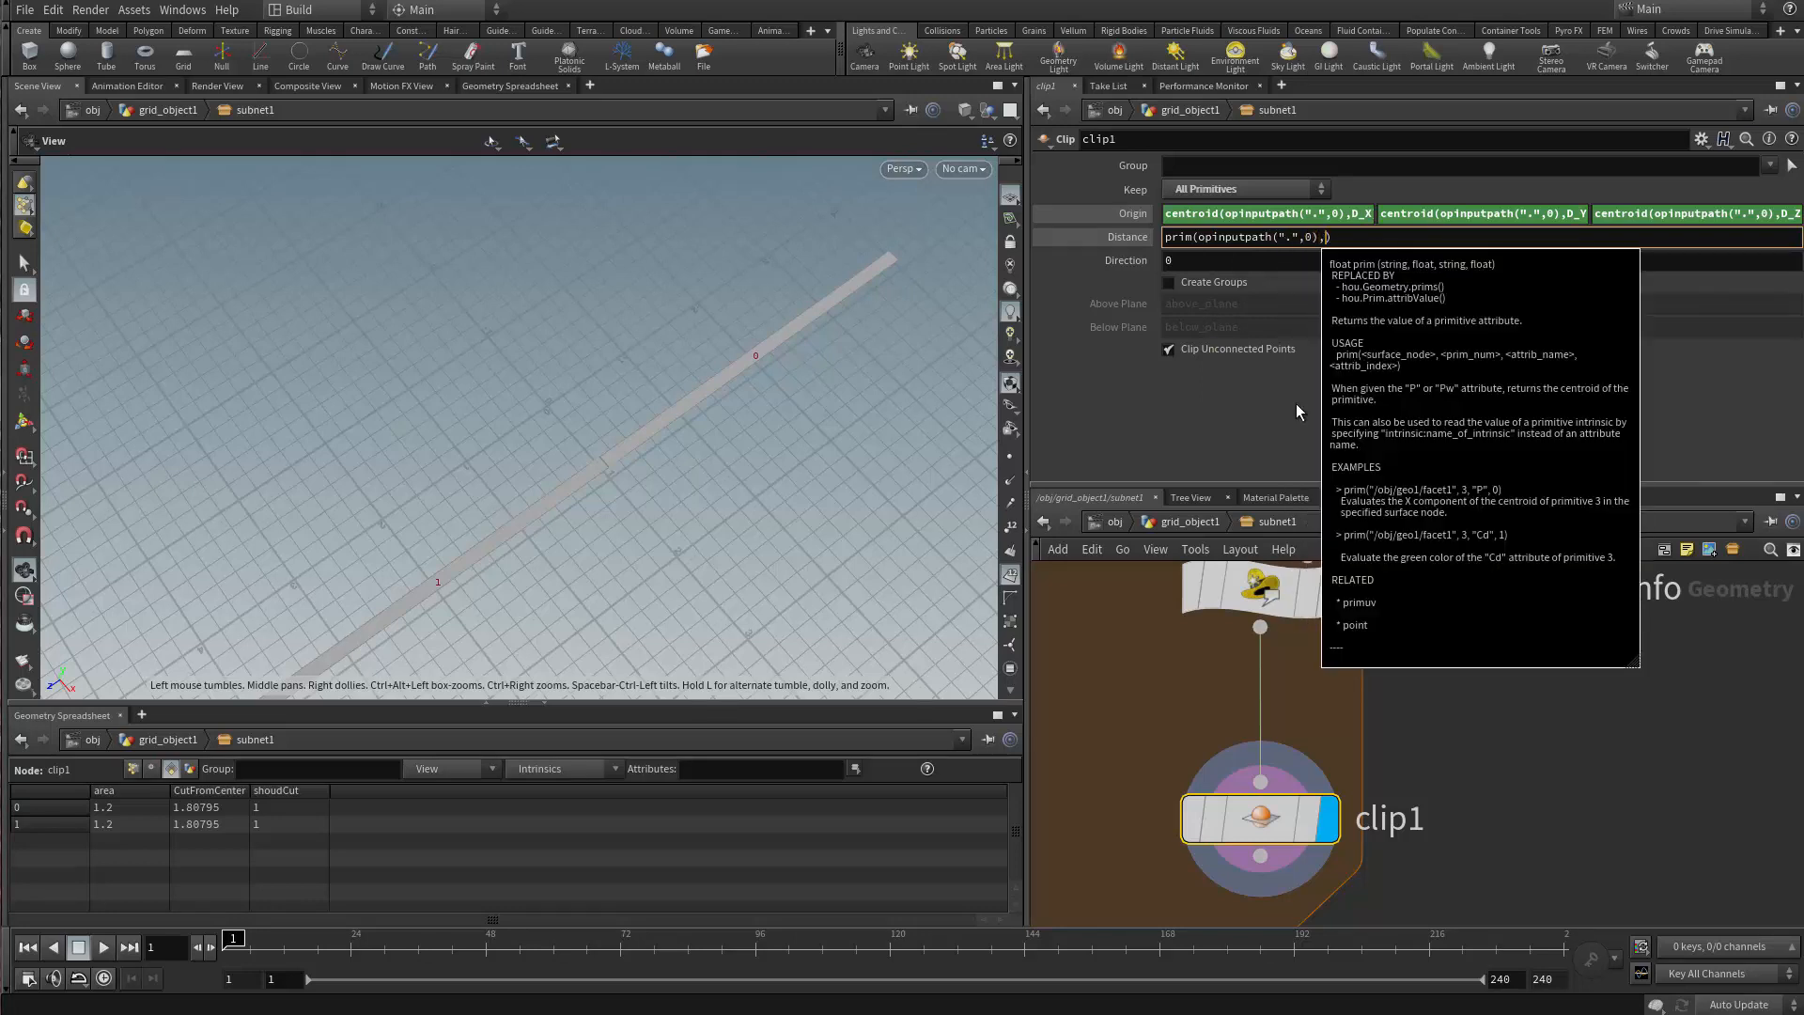
Complete the Distance expression as prim(opinputpath(".",0),0,"CutFromCenter",0) and show its evaluated value
type("0")
type(",")
type("CutFrom")
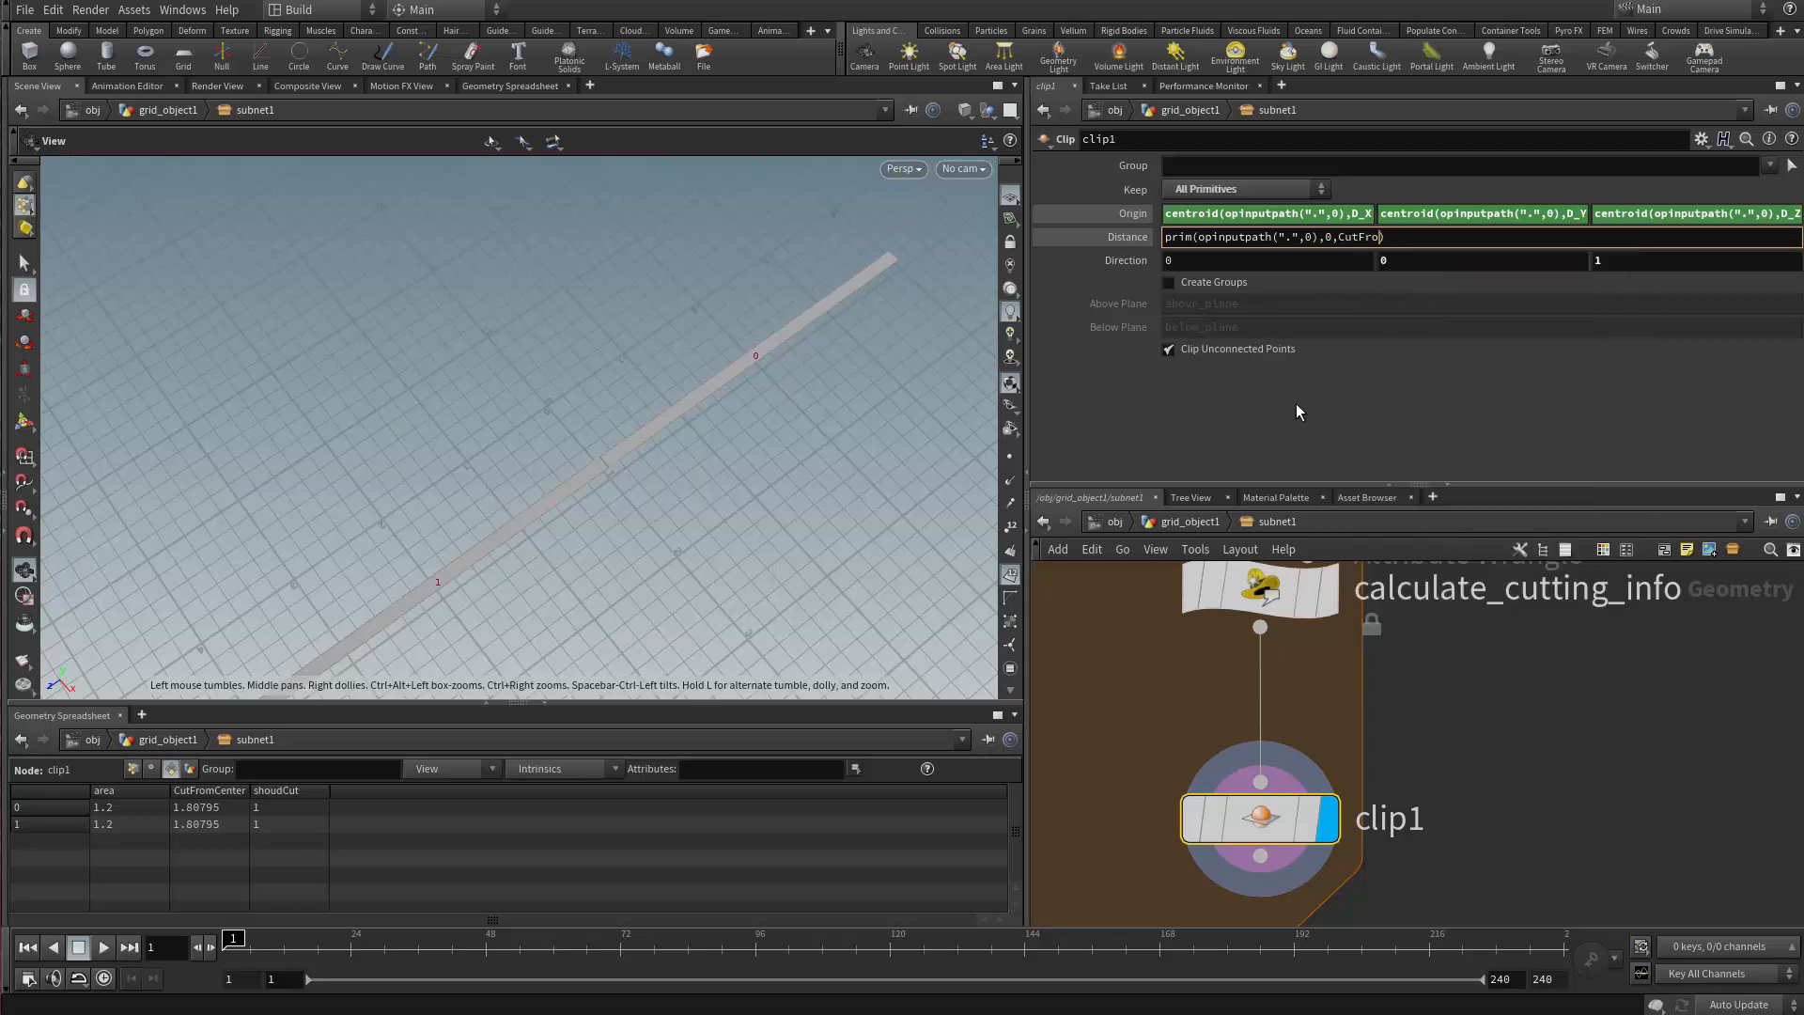
type("Center,")
key("Left")
type("\"")
key("Left")
key("Left")
key("Left")
key("Left")
key("Left")
key("Left")
key("Left")
key("Left")
key("Left")
key("Left")
type("\"")
key("Right")
key("Right")
key("Right")
type("0")
key("Return")
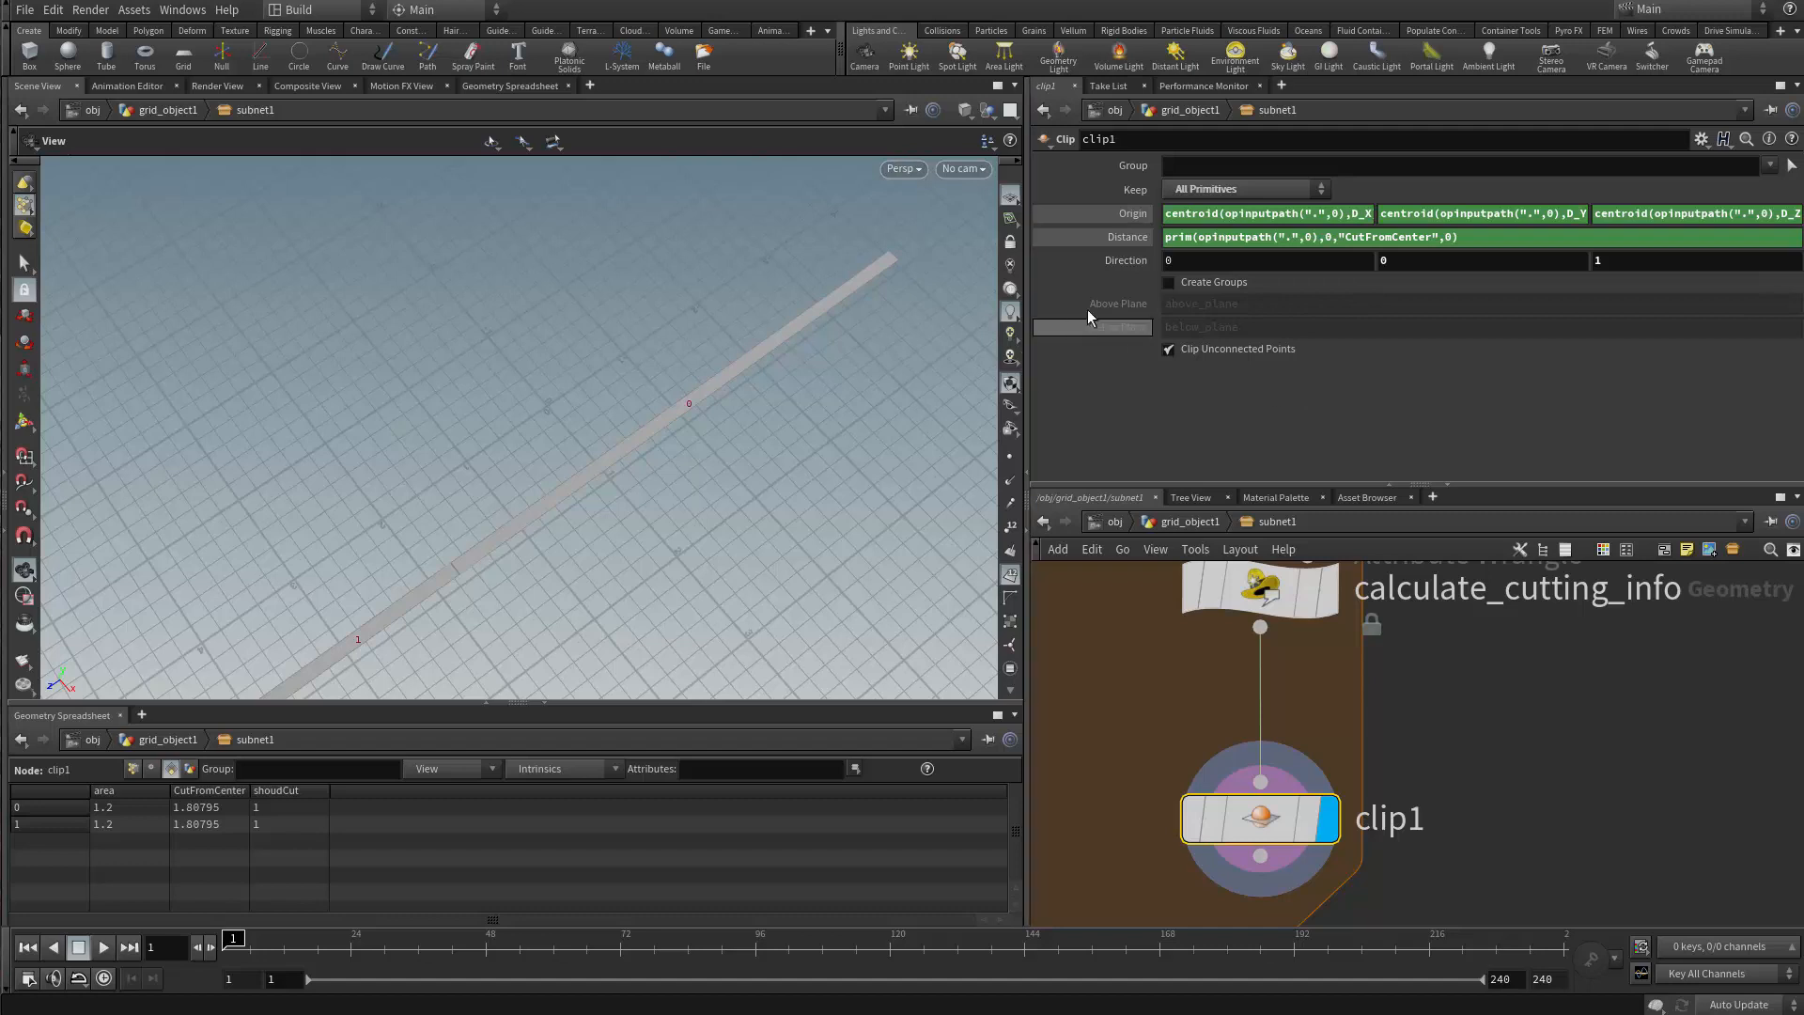
left_click(1123, 236)
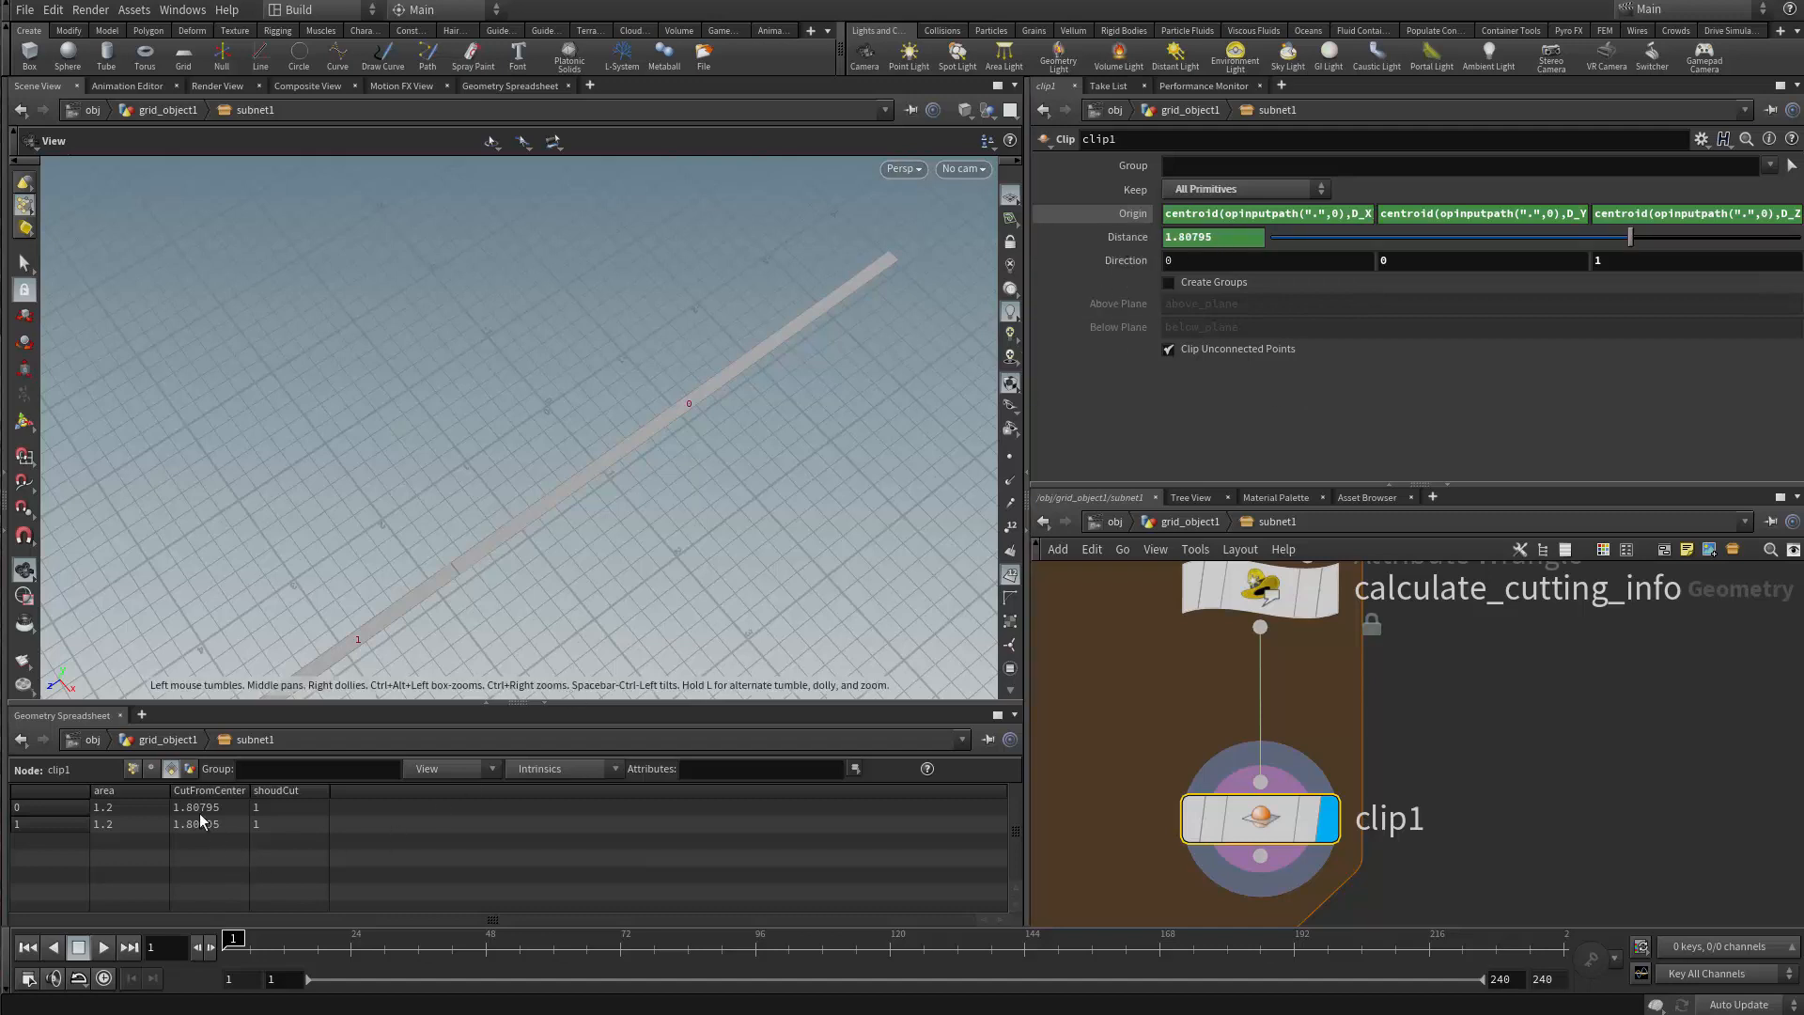
middle_click_drag(1334, 716, 1353, 801)
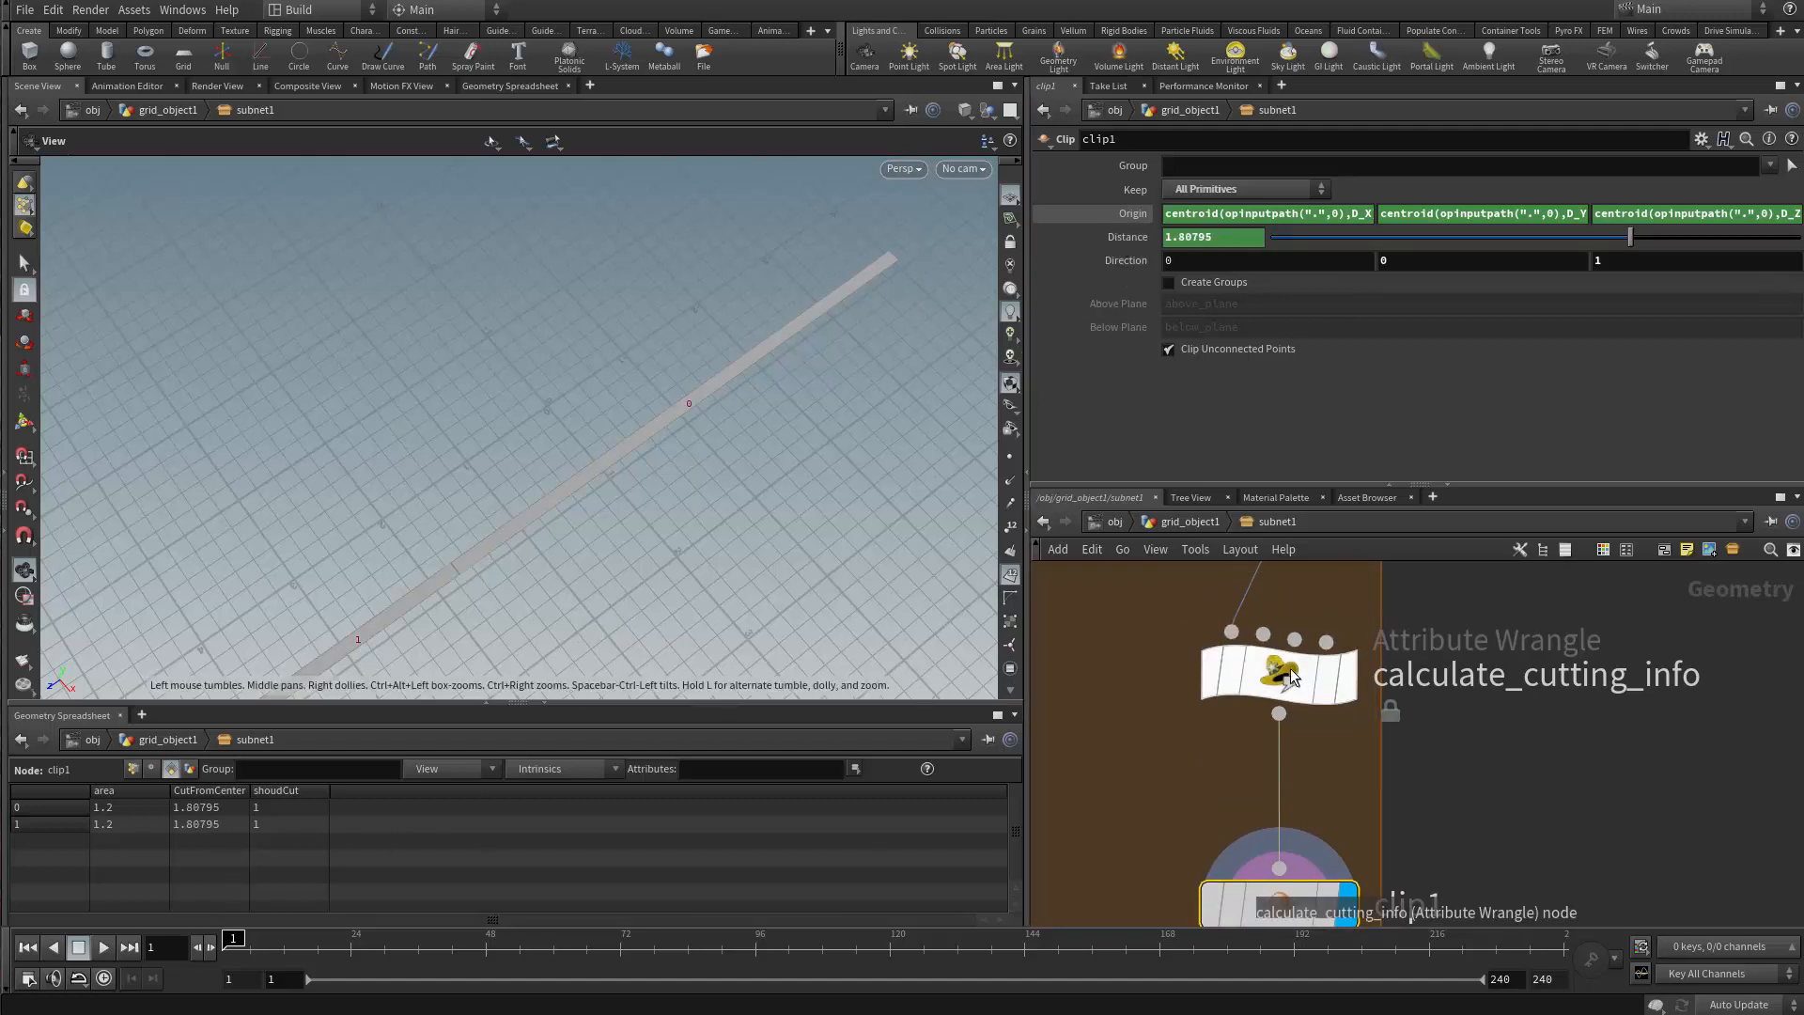
Set the Seed of calculate_cutting_info to 0.404 to try a different cut position
left_click(1277, 672)
left_click_drag(1586, 478, 1482, 486)
left_click_drag(806, 553, 573, 480)
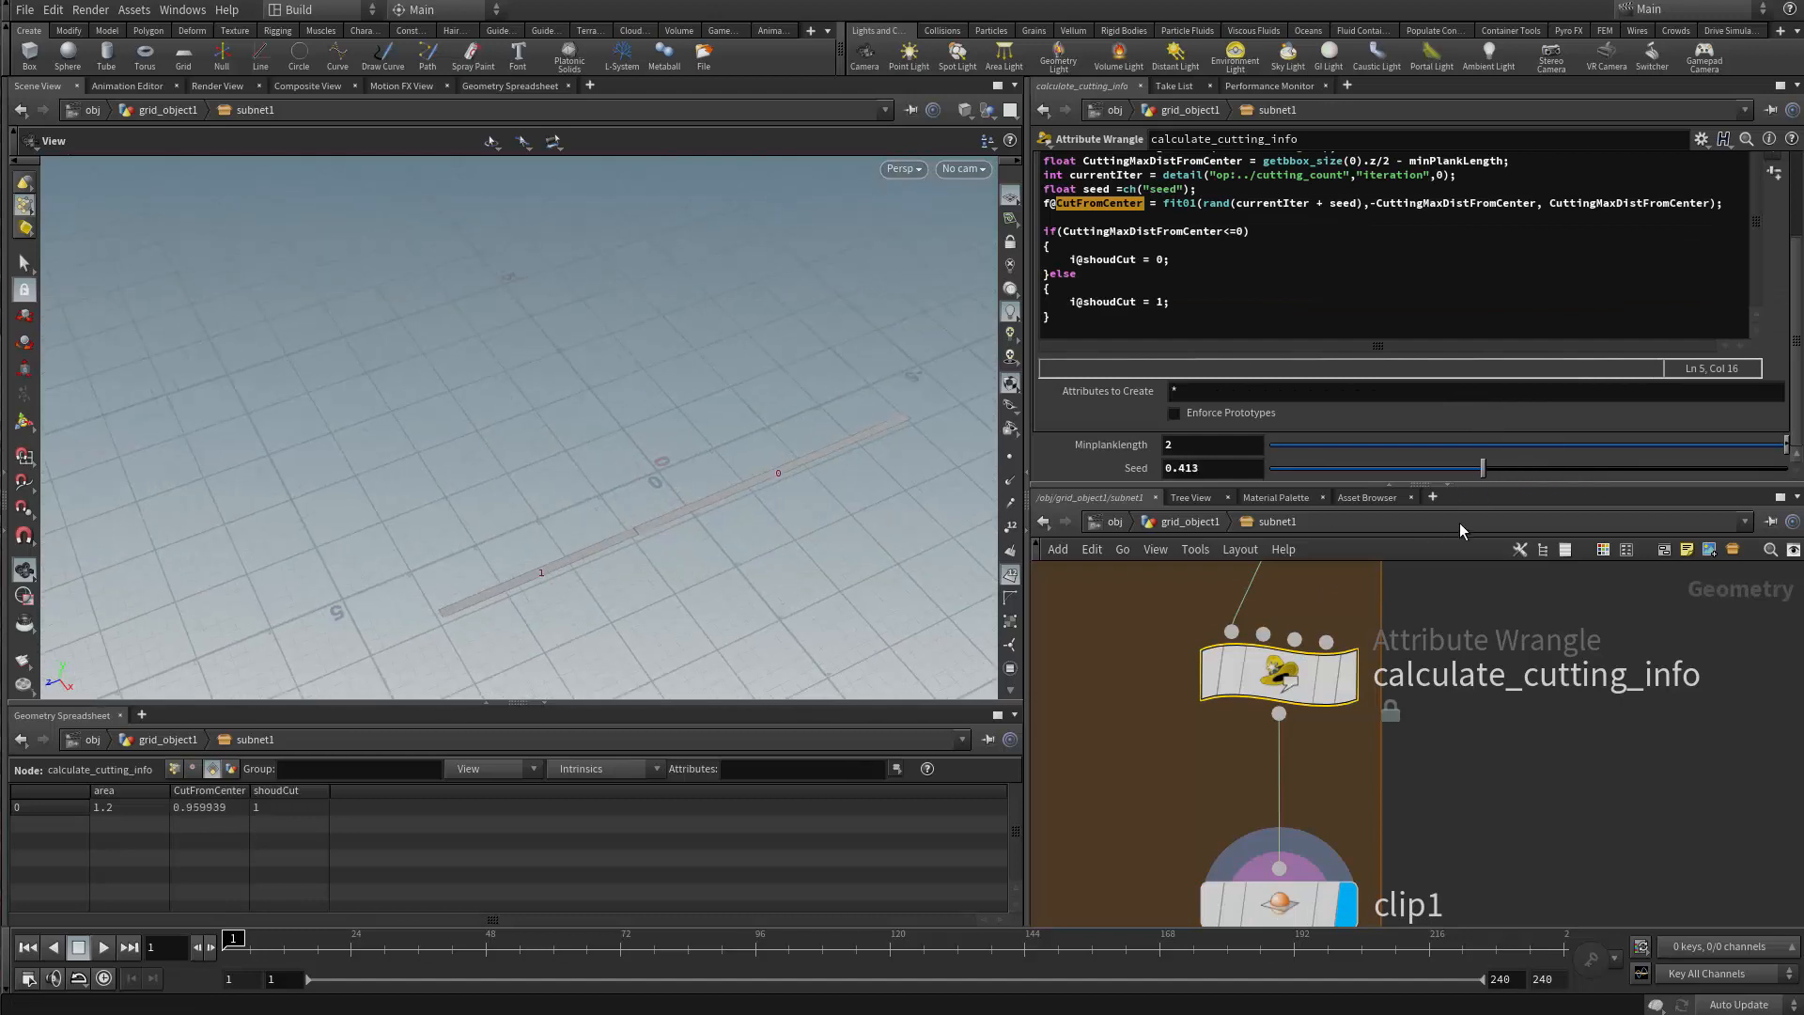
mouse_move(1483, 468)
left_mouse_down()
mouse_move(1445, 474)
mouse_move(1478, 472)
left_mouse_up()
Add a Merge node below clip1, just above cutting_end
scroll(1169, 743, "down", 3)
scroll(1227, 751, "down", 3)
middle_click_drag(1169, 742, 1287, 810)
scroll(1282, 736, "up", 2)
scroll(1278, 795, "down", 3)
key("Tab")
type("clip")
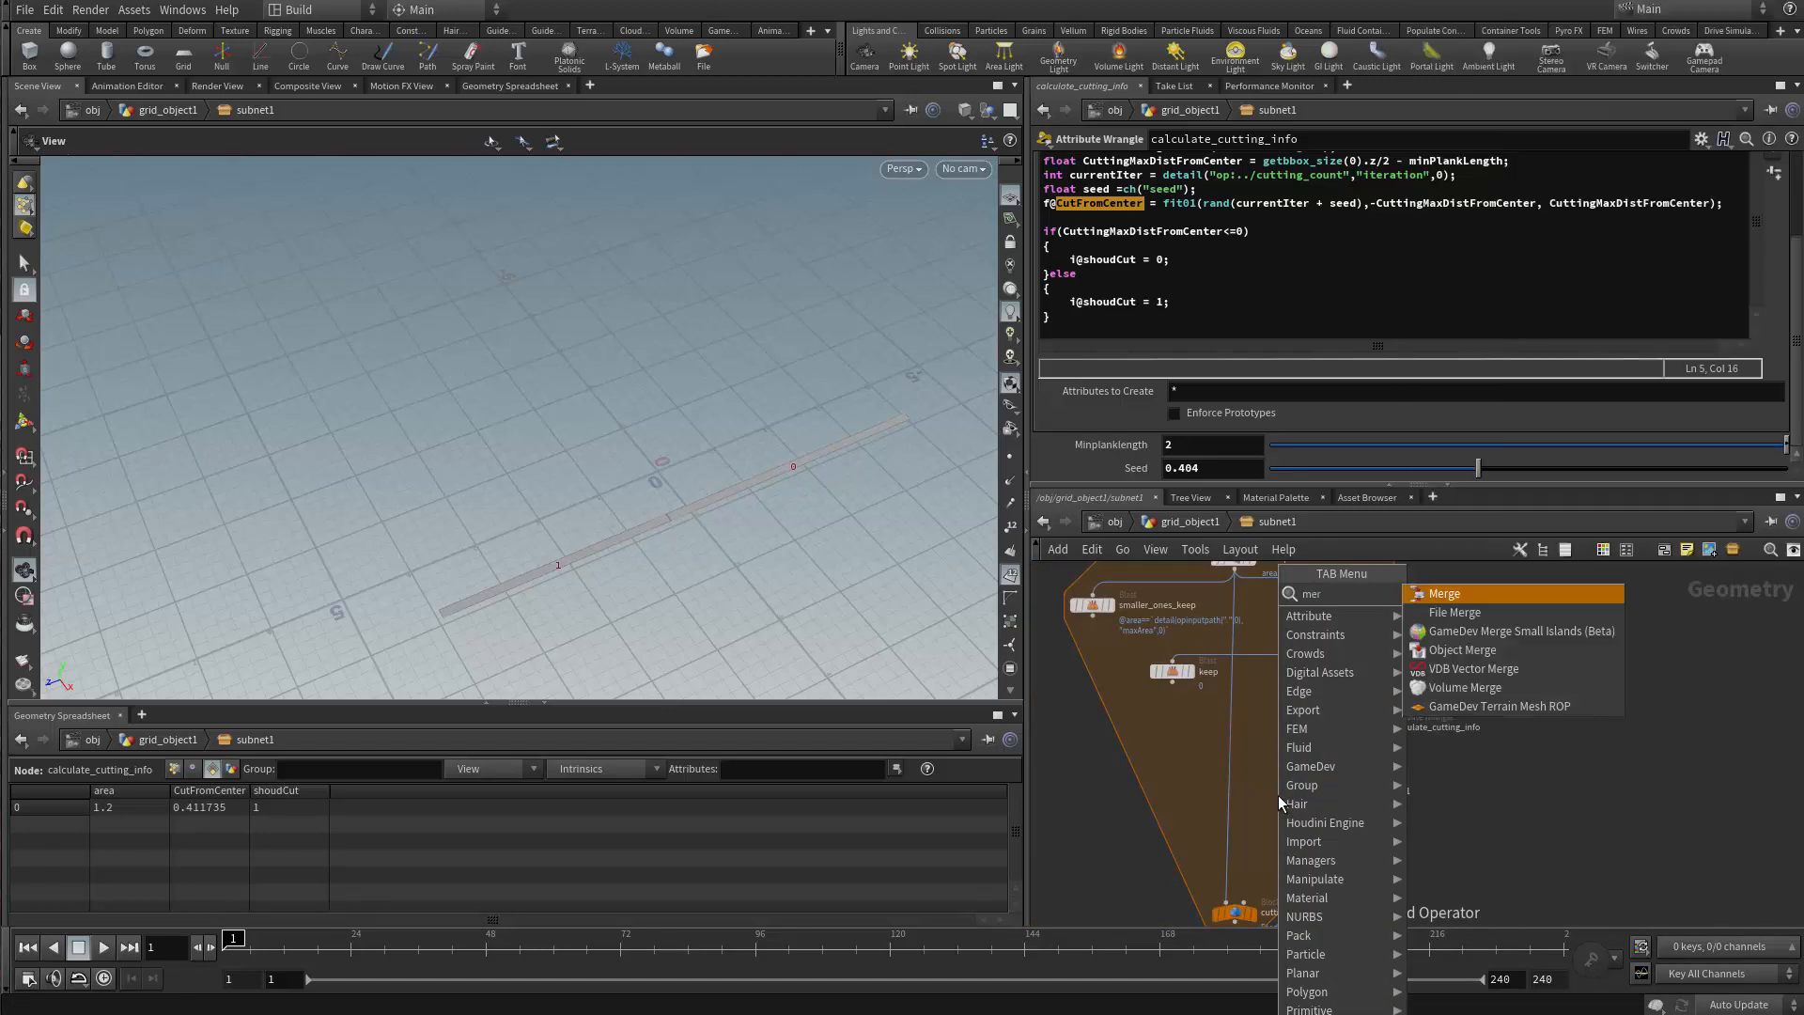
key("Return")
left_click(1283, 851)
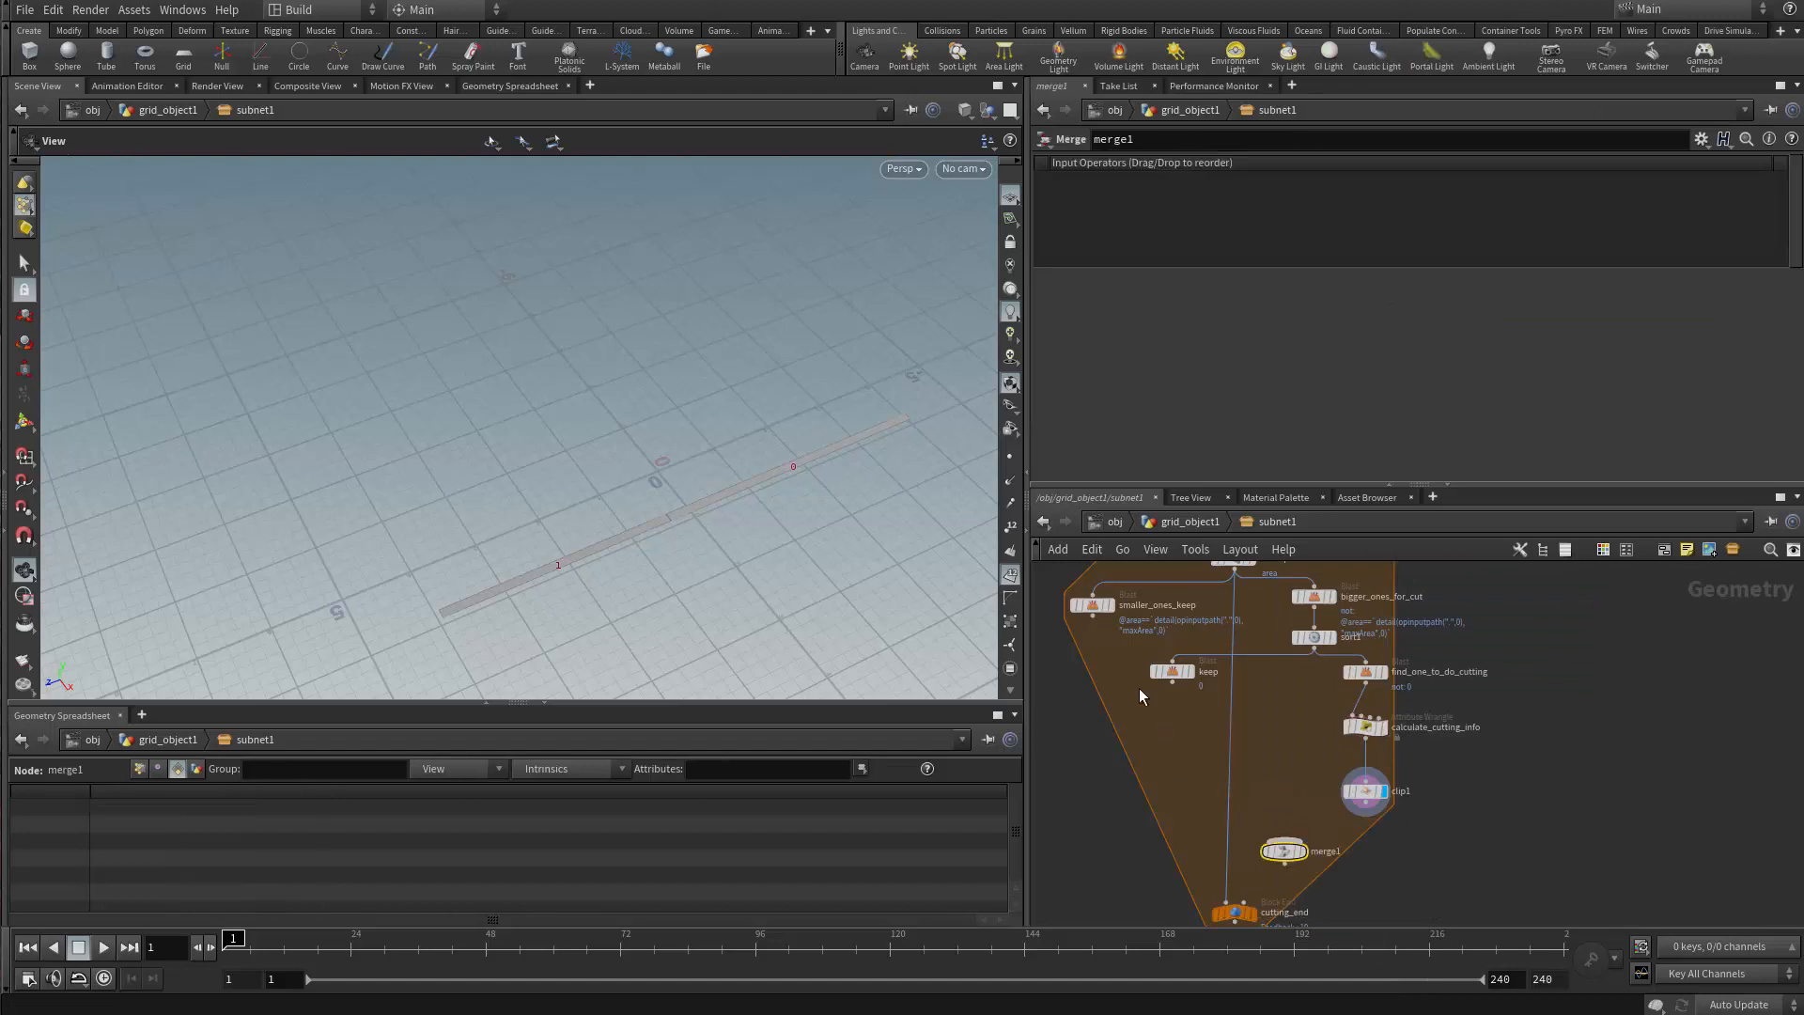
Connect smaller_ones_keep, keep and clip1 into the Merge node and display its combined output
left_click(1093, 616)
left_click(1285, 839)
left_click(1172, 685)
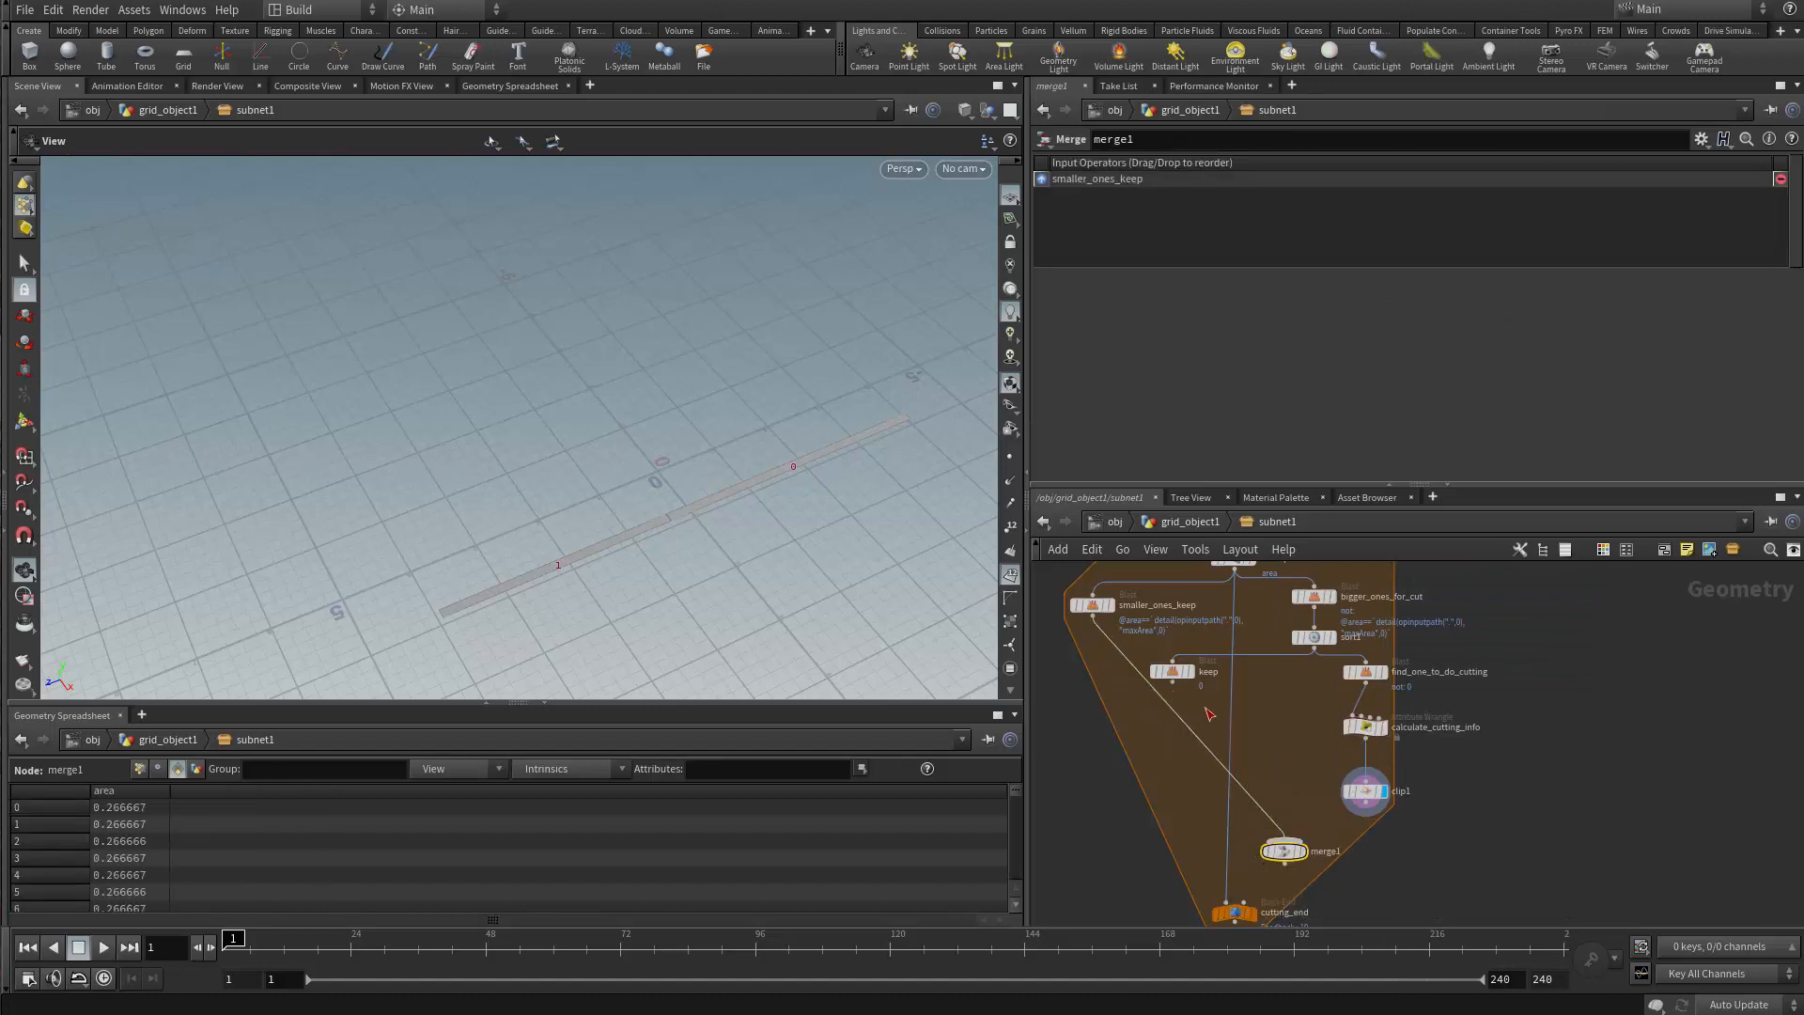
left_click(1284, 839)
left_click(1365, 802)
left_click(1284, 839)
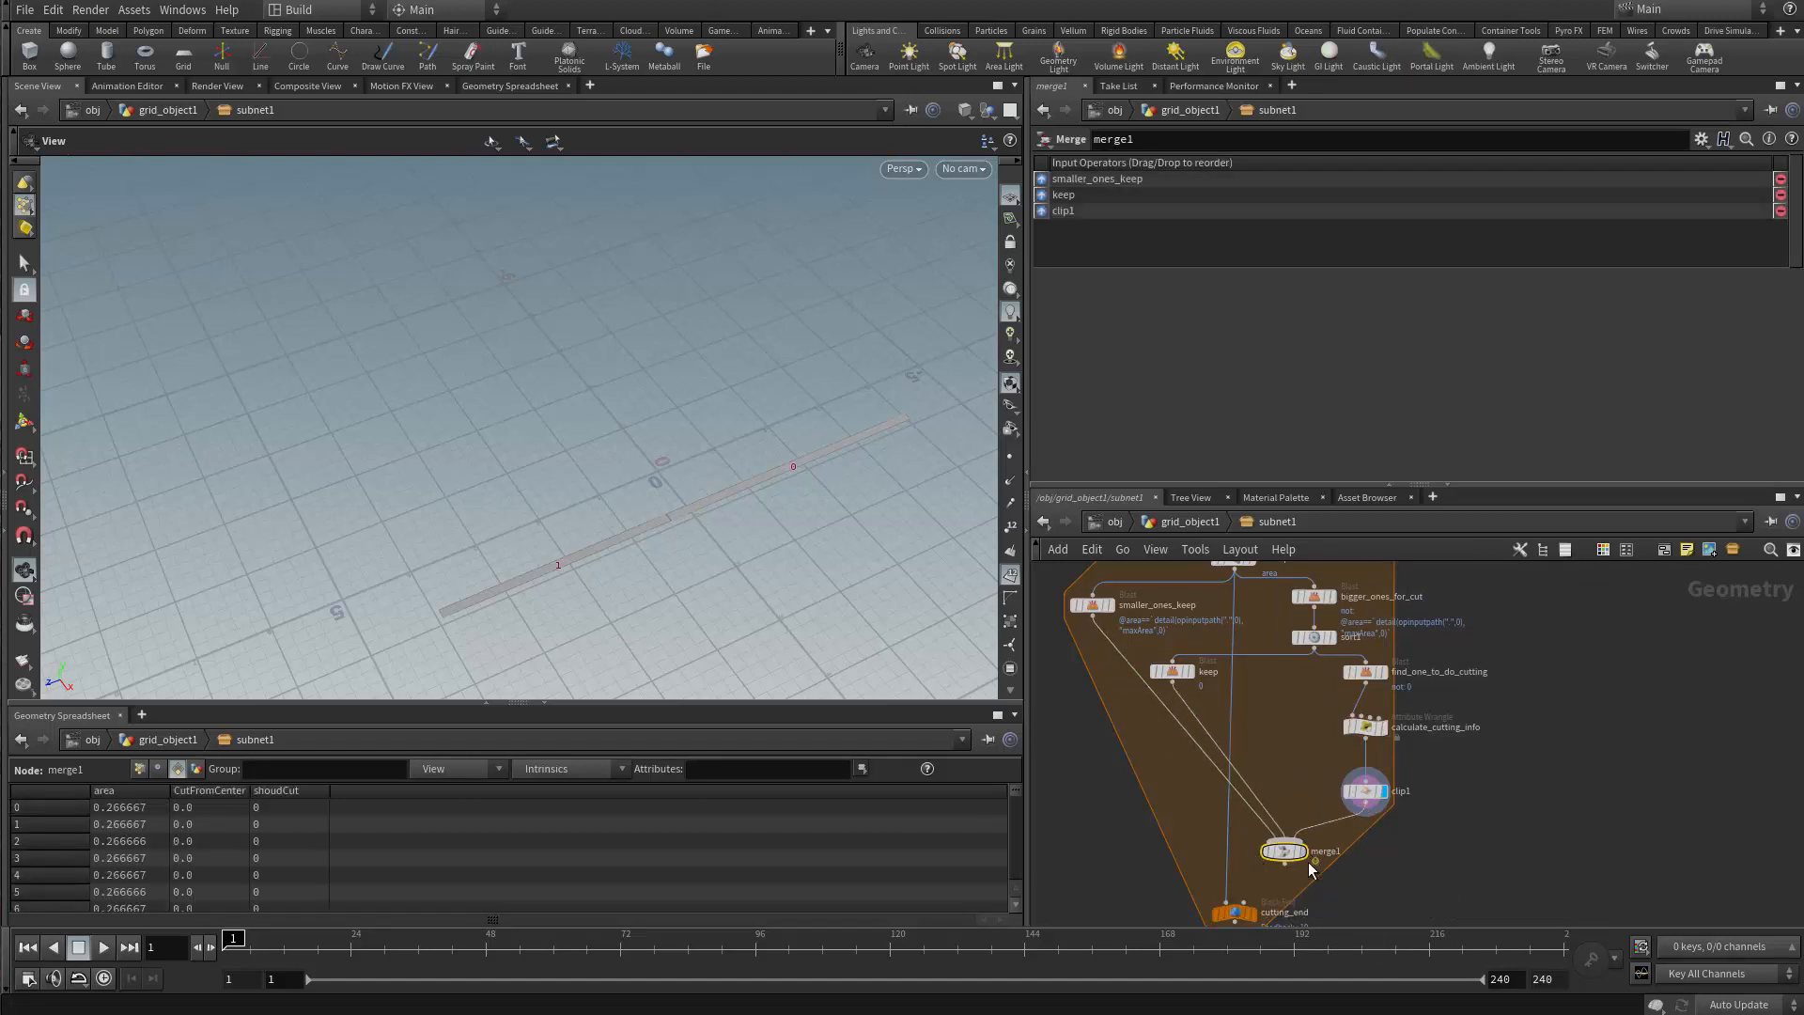
left_click(1304, 851)
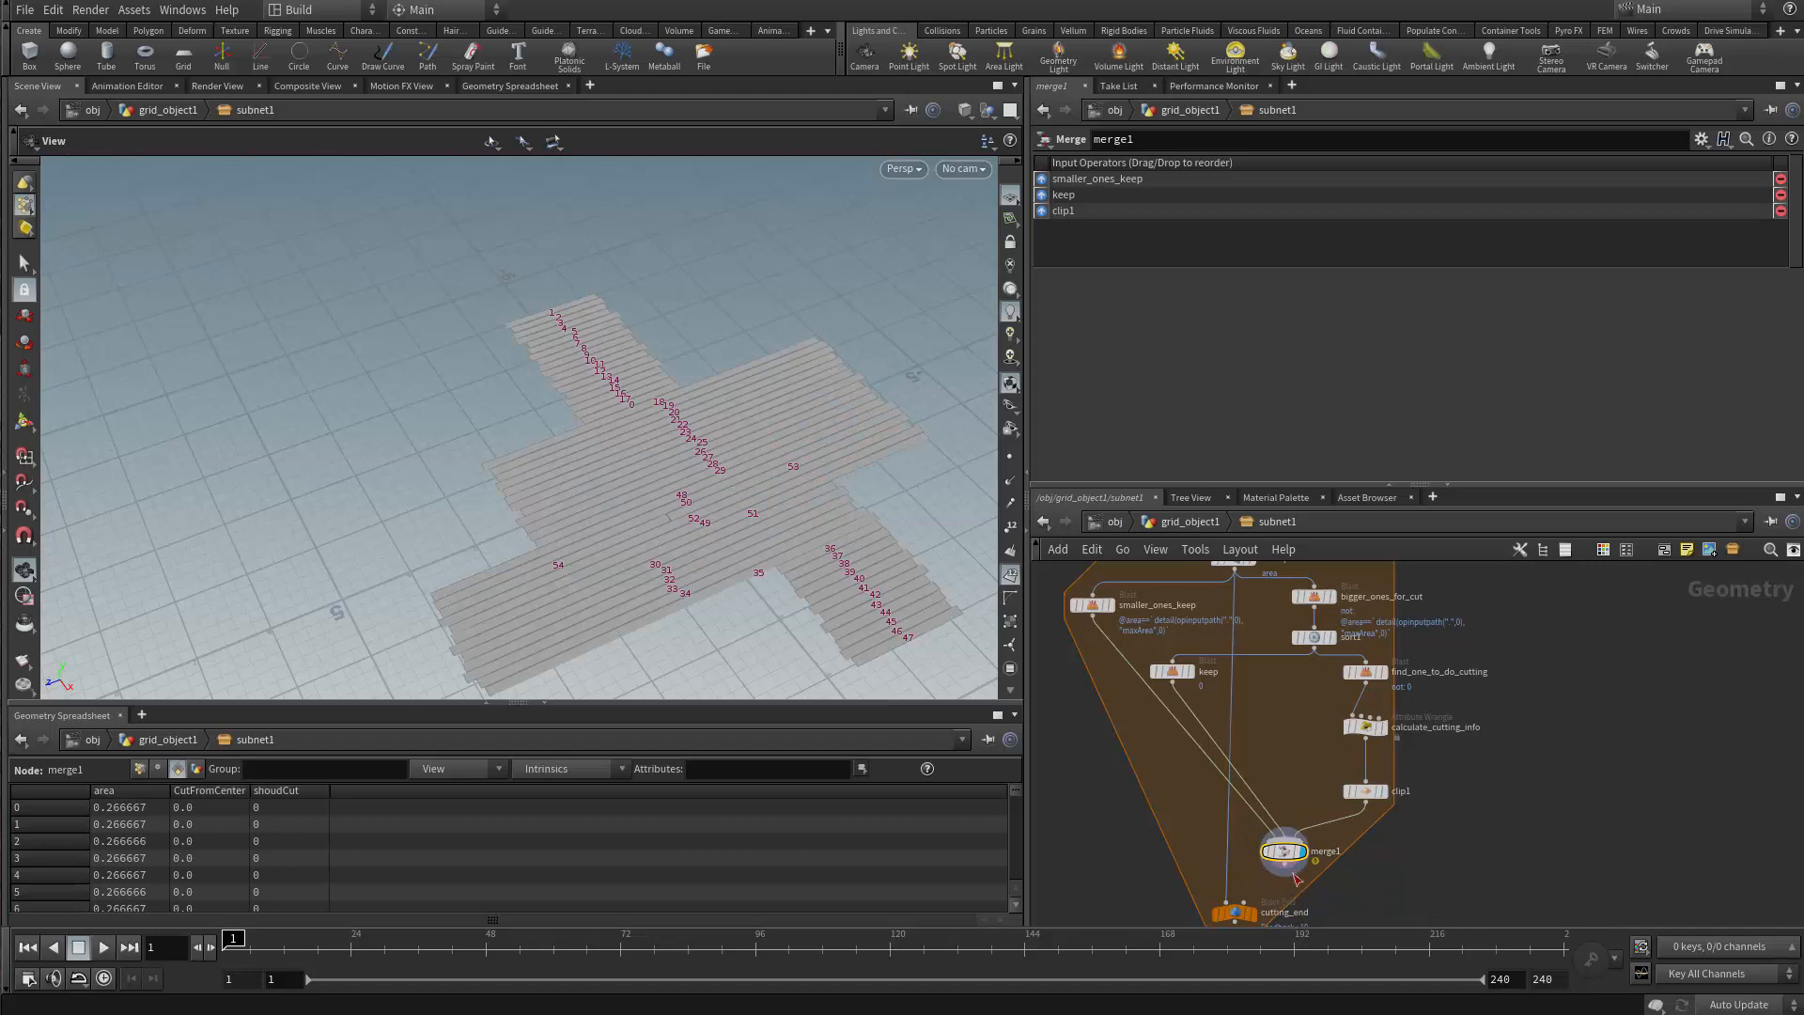
Wire merge1 into cutting_end's input and move merge1 aside to tidy the network
left_click(1285, 863)
left_click(1226, 901)
left_click_drag(1294, 858, 1160, 852)
middle_click_drag(1265, 785, 1276, 659)
scroll(1271, 691, "up", 2)
Select the cutting_end node and hide the primitive numbers in the viewport
left_click(1239, 789)
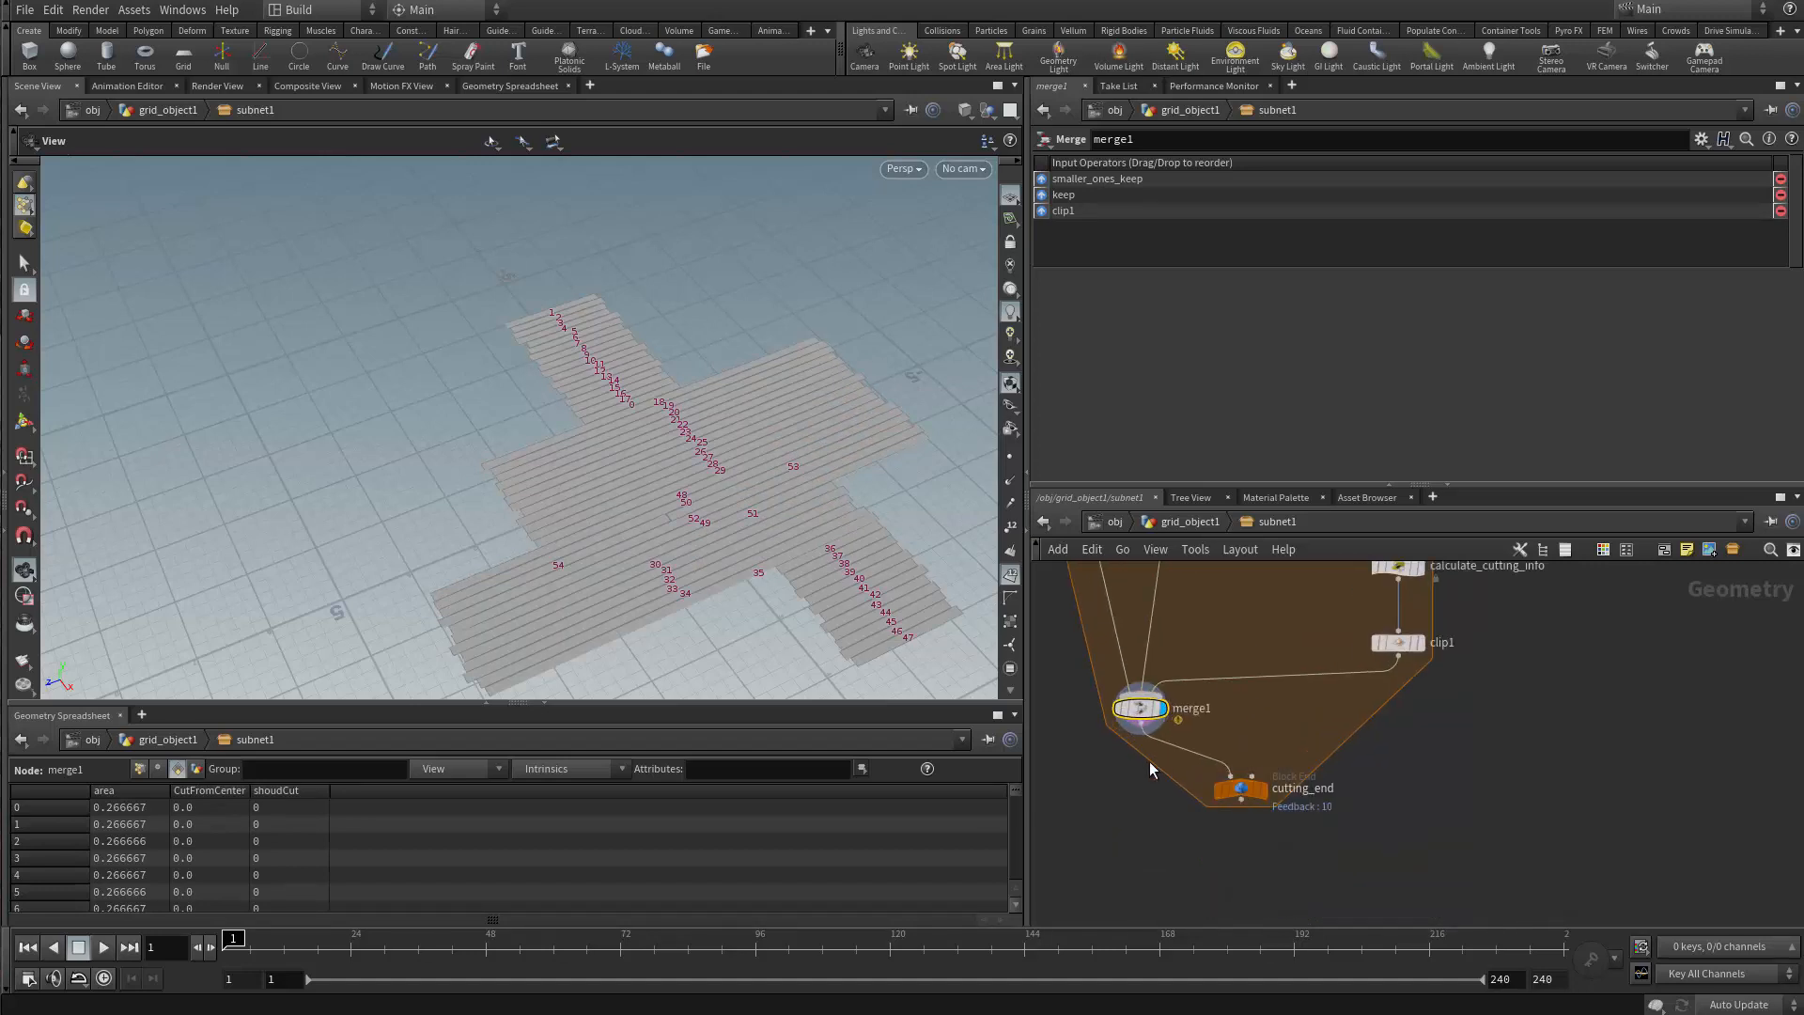
scroll(839, 563, "up", 5)
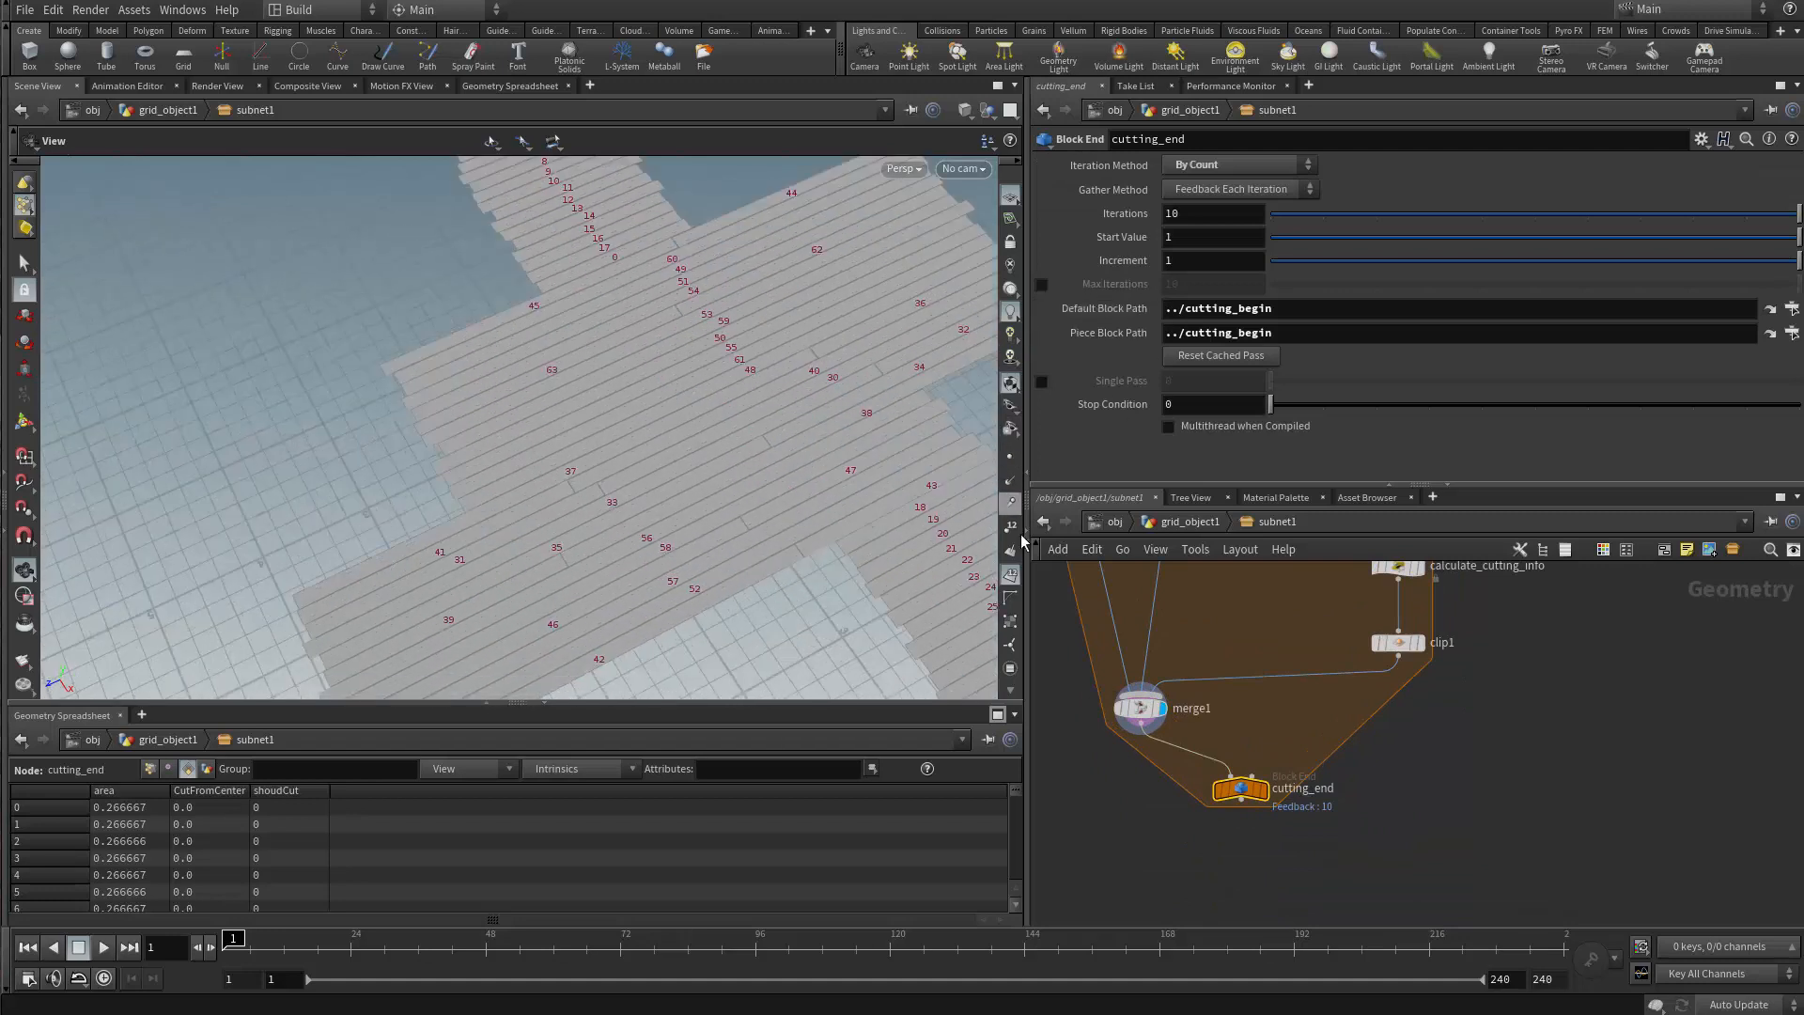
left_click(1012, 576)
scroll(764, 490, "down", 5)
left_click_drag(676, 487, 735, 490)
scroll(735, 491, "up", 4)
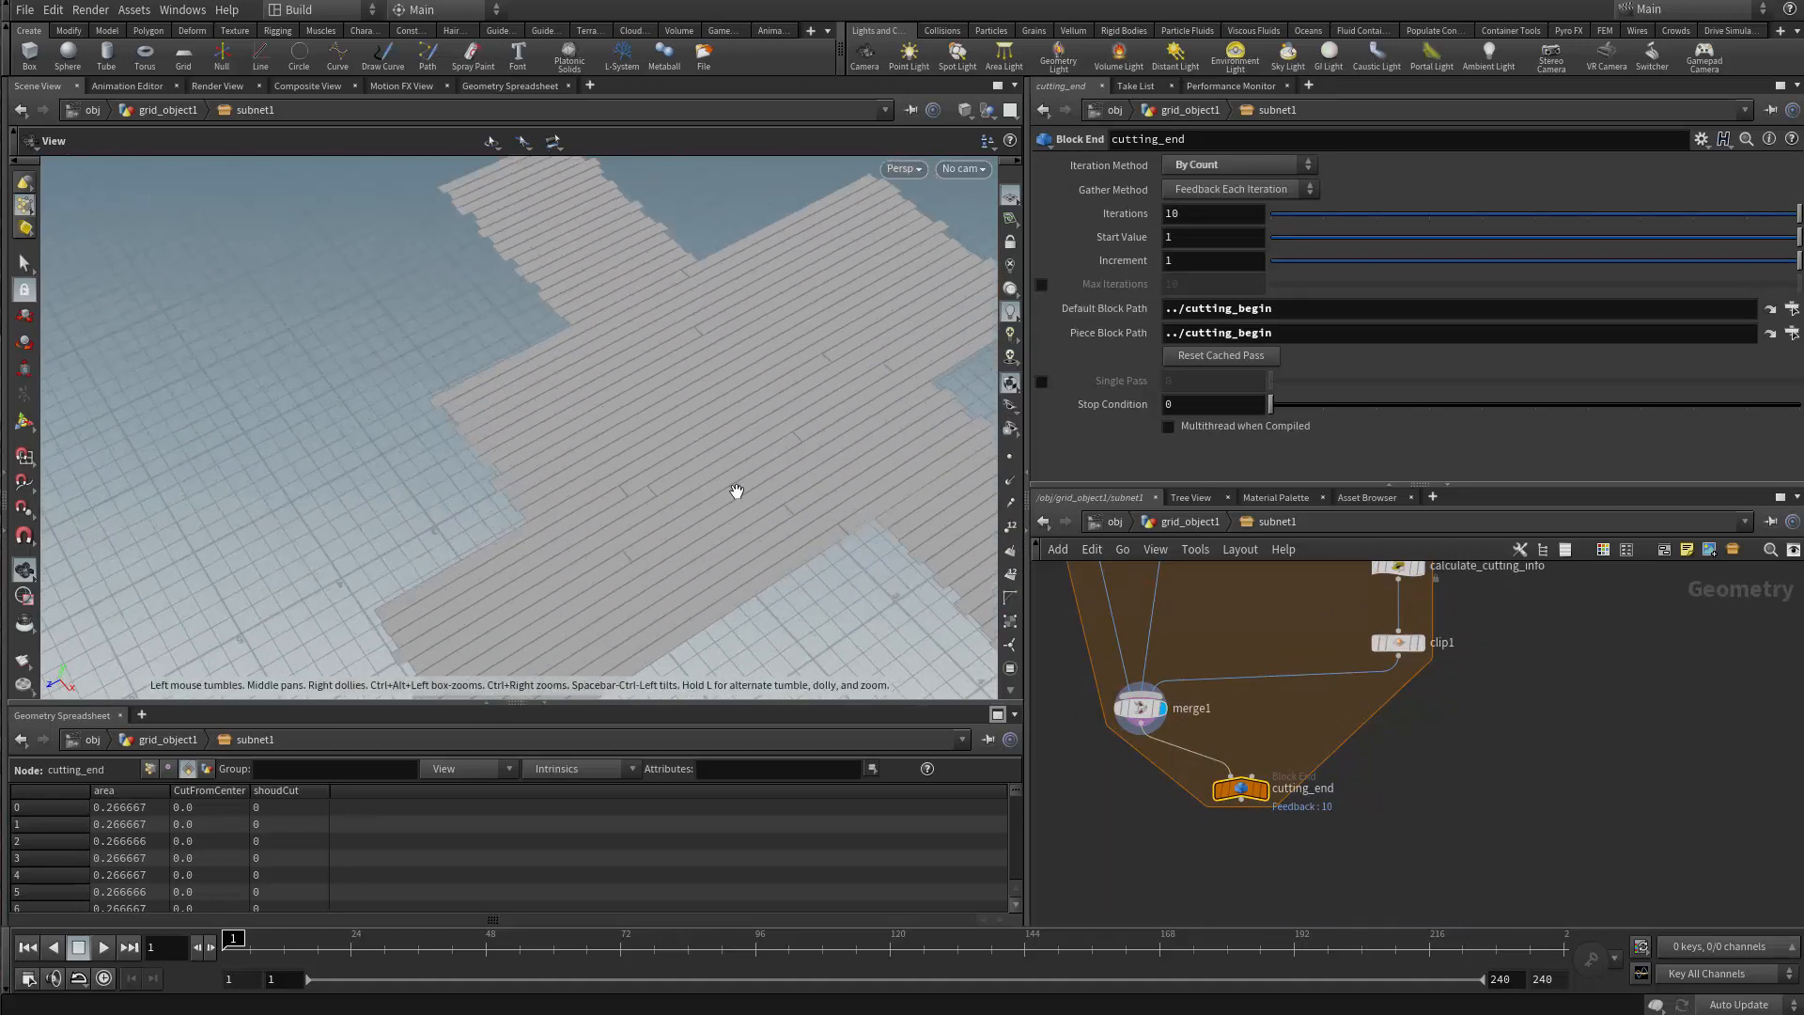
Display the cutting_end result and set its Iterations to 100
left_click(1262, 789)
left_click_drag(1357, 225, 1790, 216)
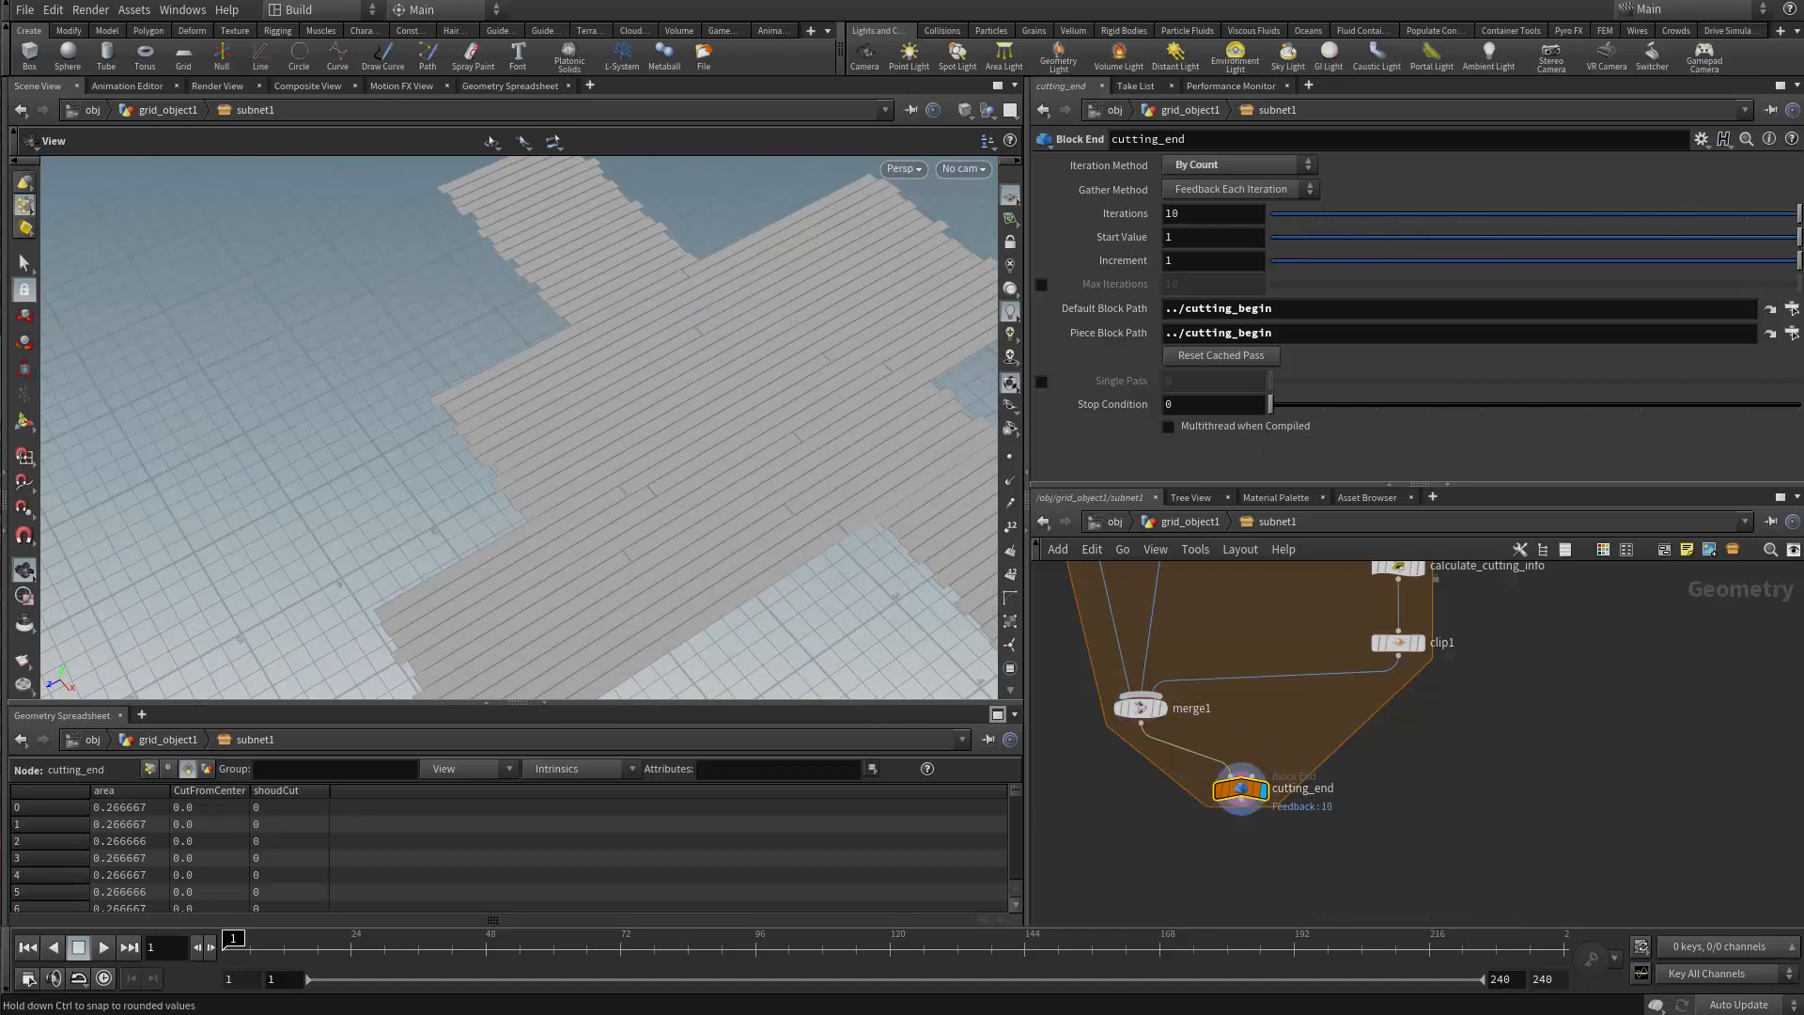
left_click(1201, 214)
type("0")
key("Return")
left_click_drag(706, 508, 624, 467)
Set the Minplanklength of calculate_cutting_info to 1 after trying shorter lengths
middle_click_drag(1329, 632, 1326, 737)
scroll(1326, 737, "up", 3)
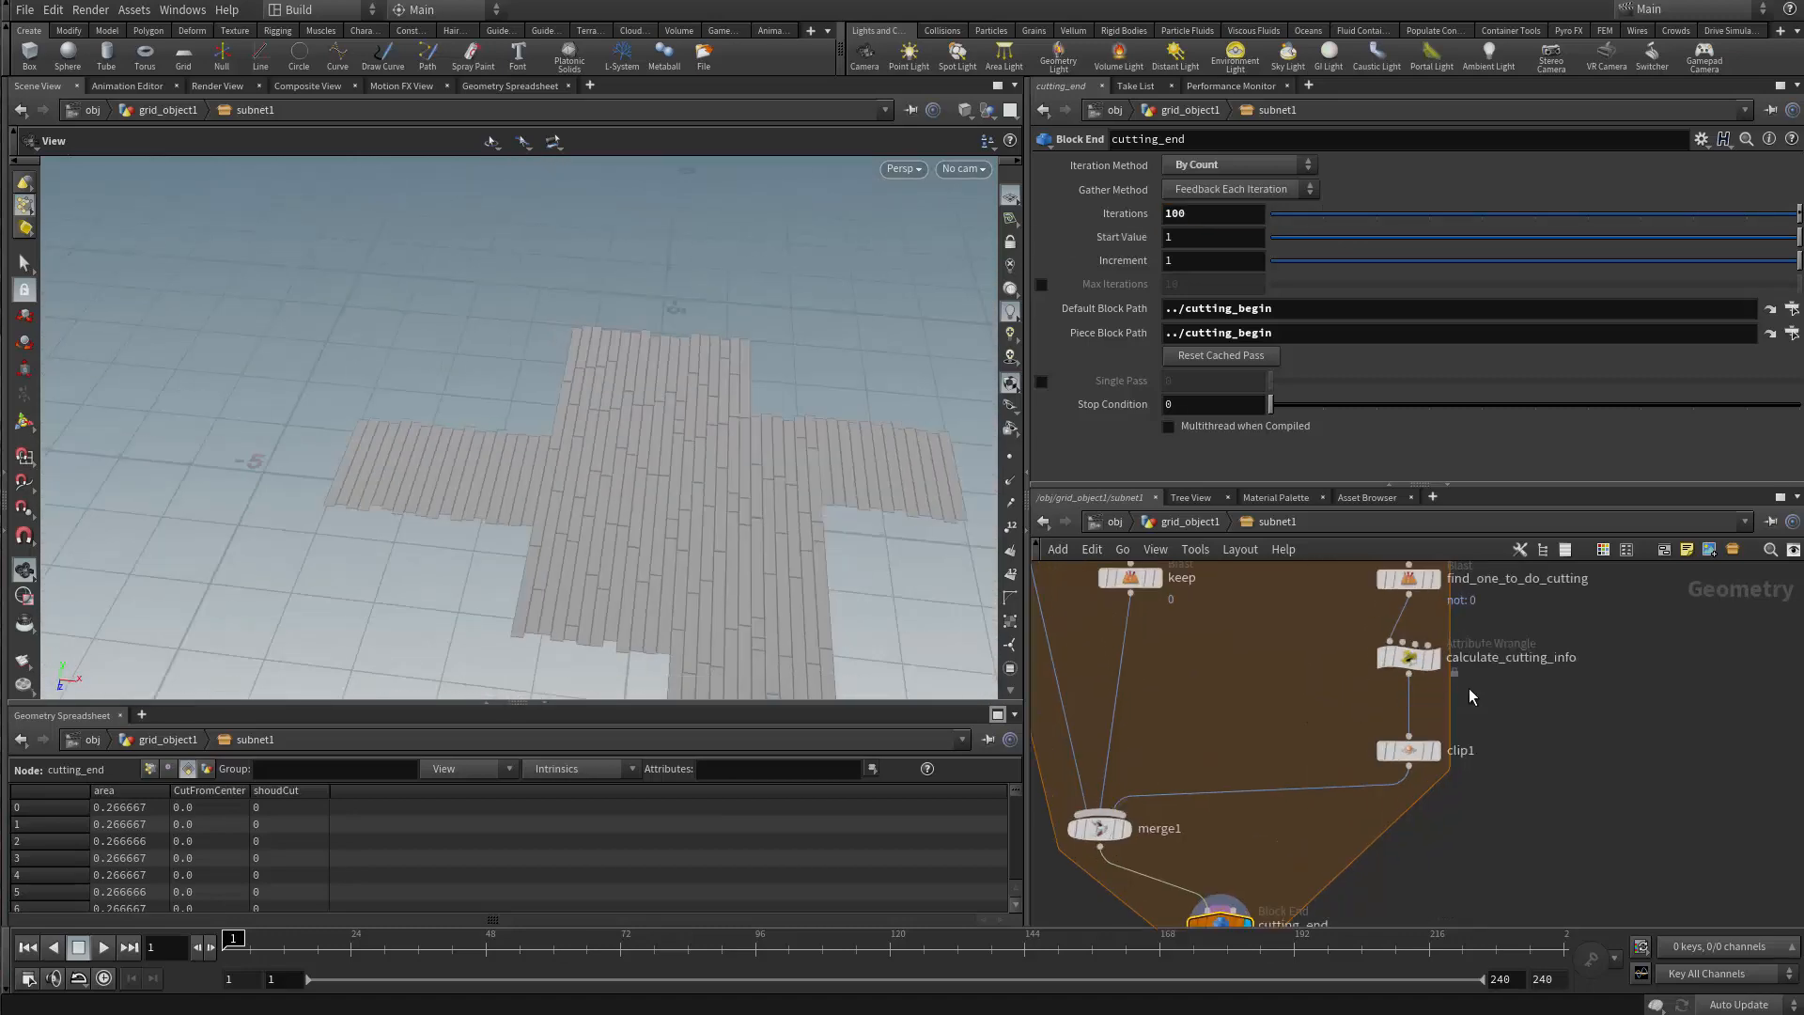
left_click(1390, 693)
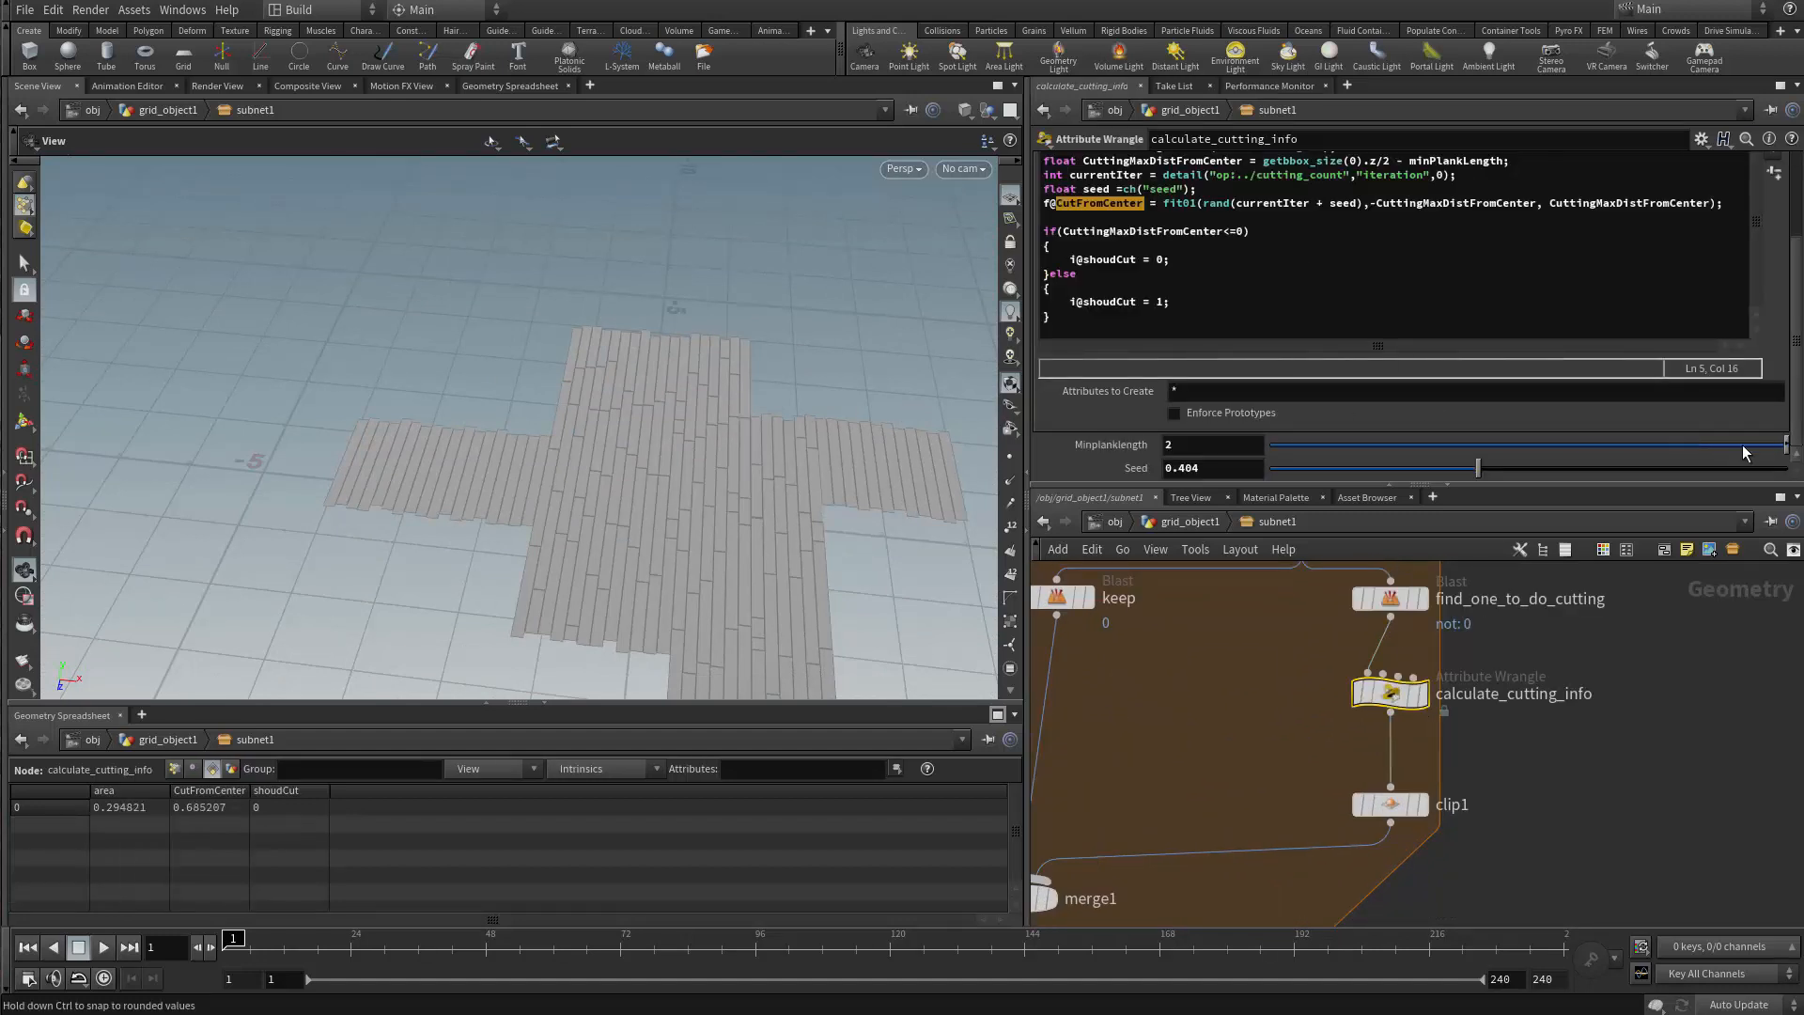
mouse_move(1767, 446)
left_mouse_down()
mouse_move(1465, 459)
mouse_move(1790, 451)
left_mouse_up()
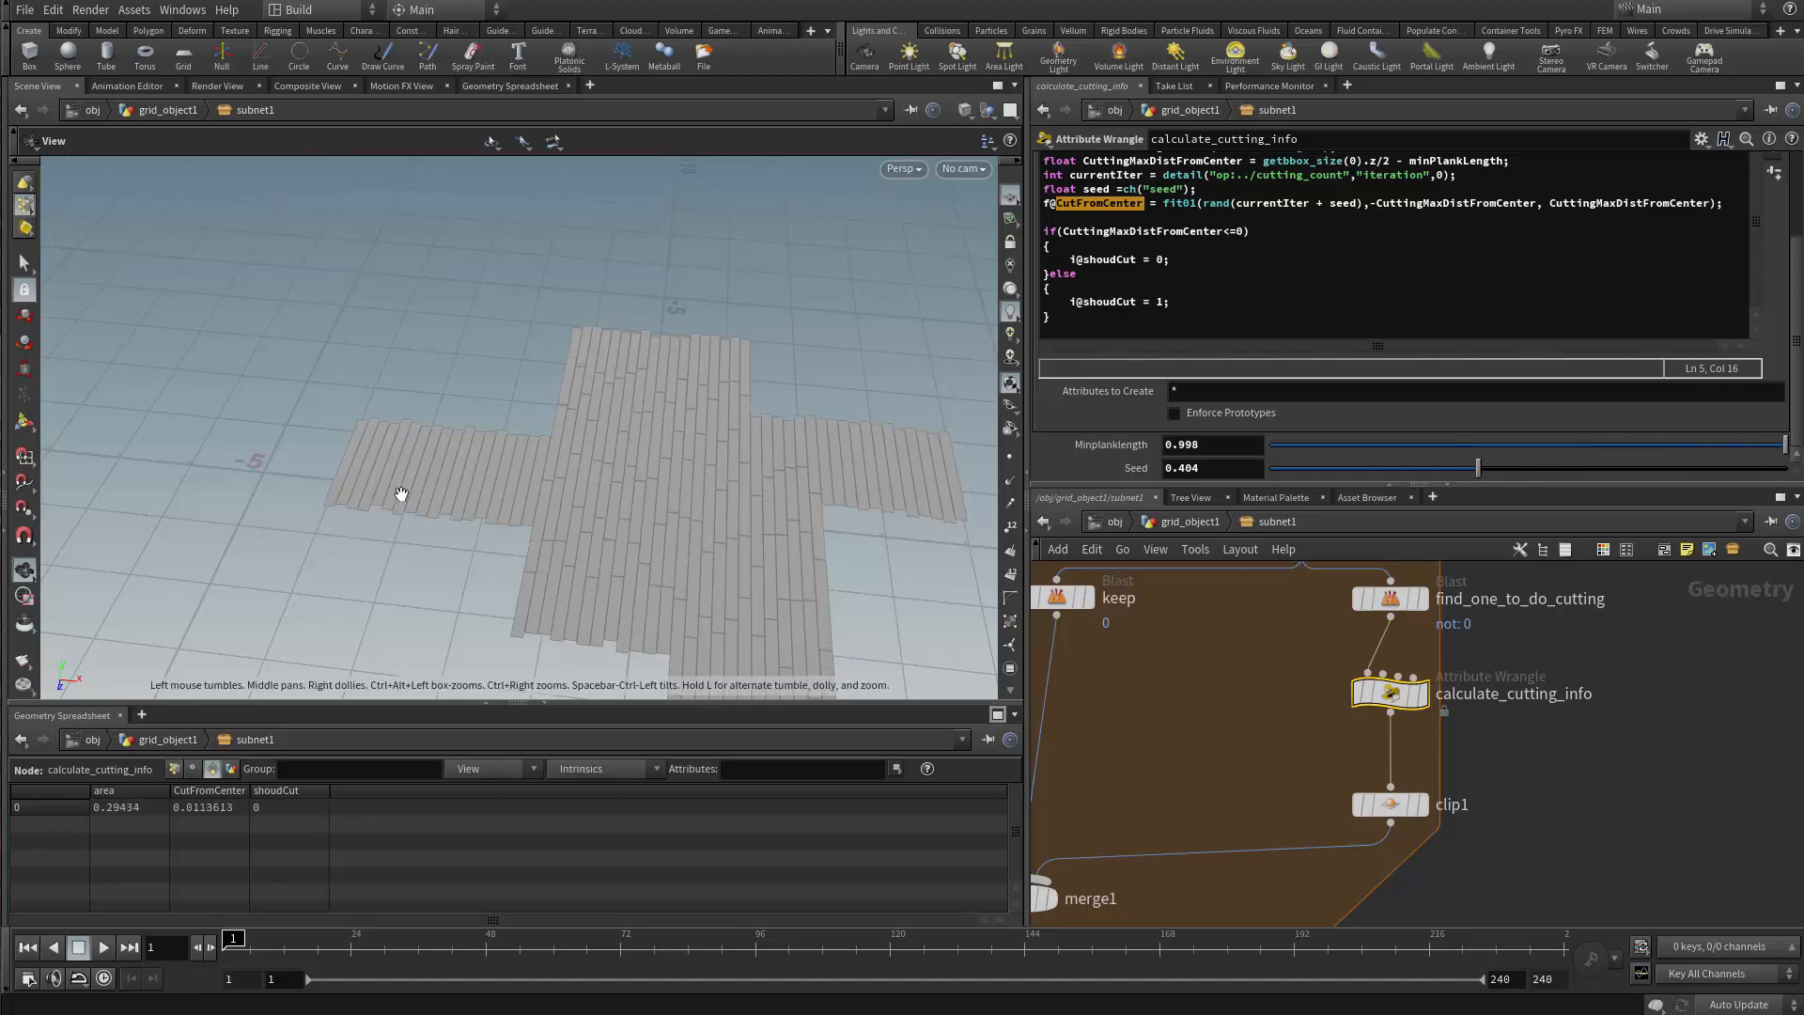
left_click(1784, 445)
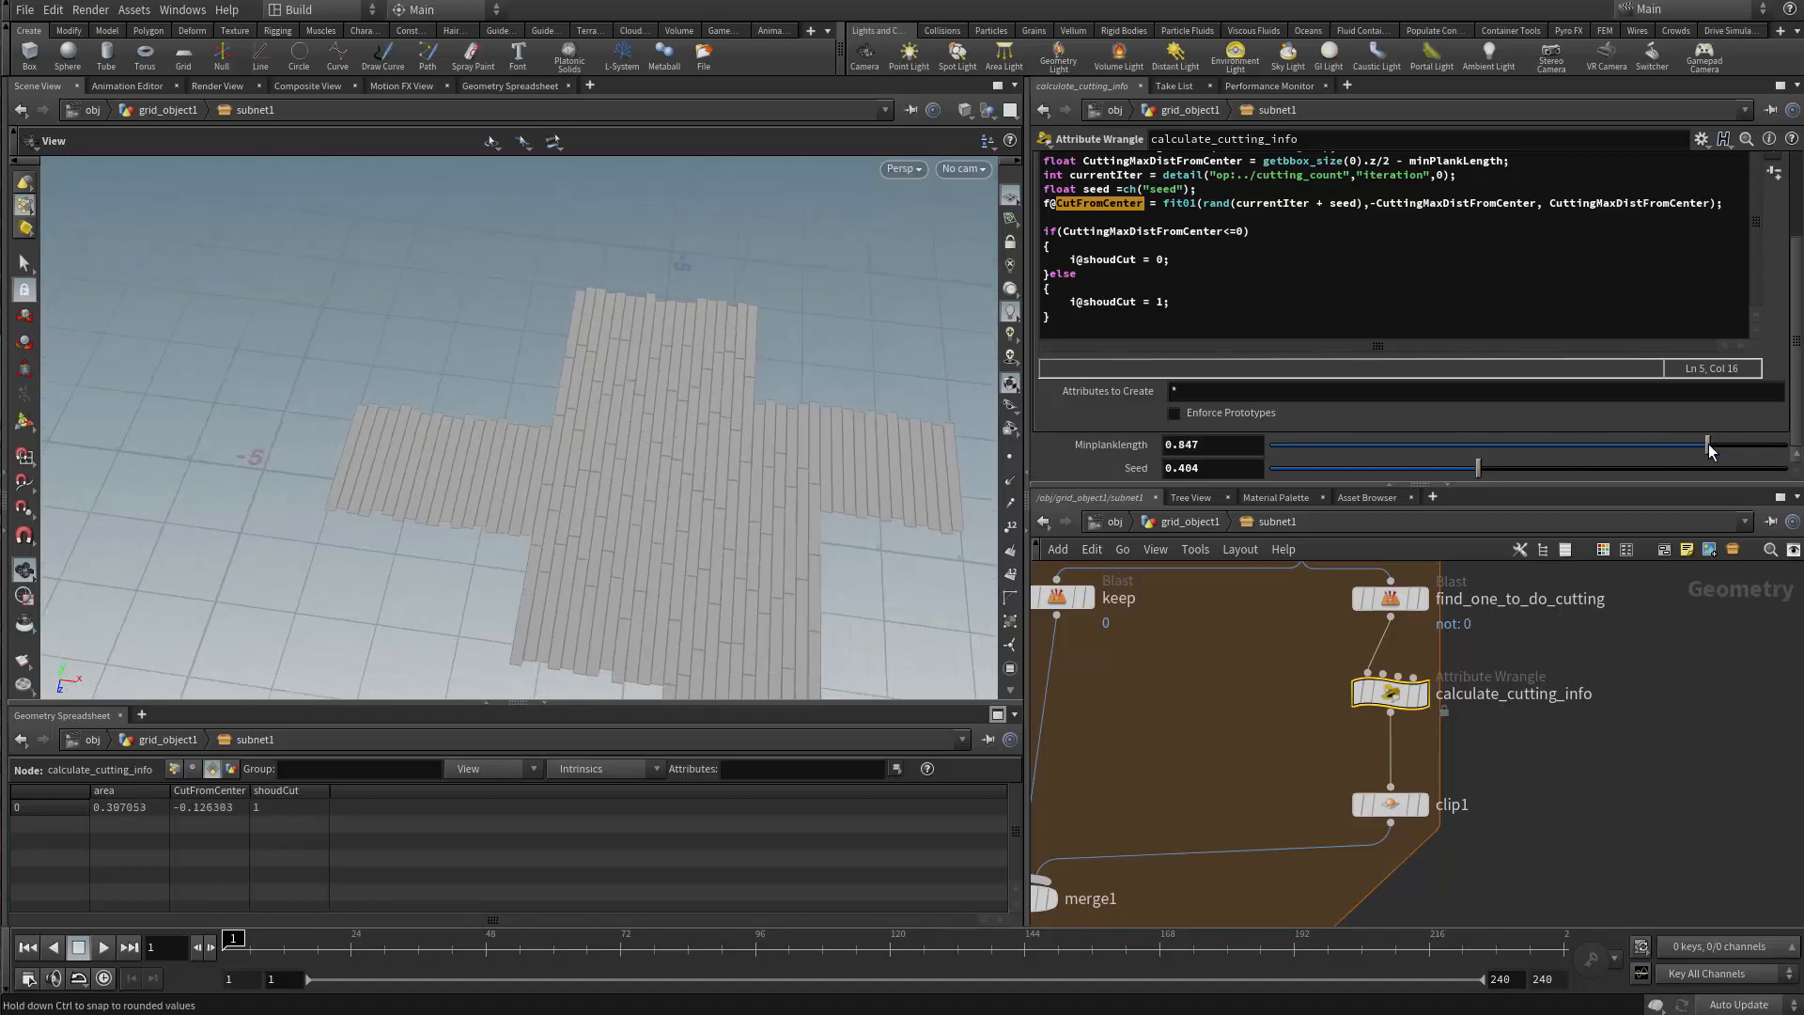
left_click_drag(1781, 445, 1790, 445)
left_click_drag(799, 555, 601, 489)
Edit the PlankGenerator asset's properties and add cutting_end's Iterations as a linked asset parameter
scroll(1232, 763, "down", 3)
scroll(1241, 794, "up", 1)
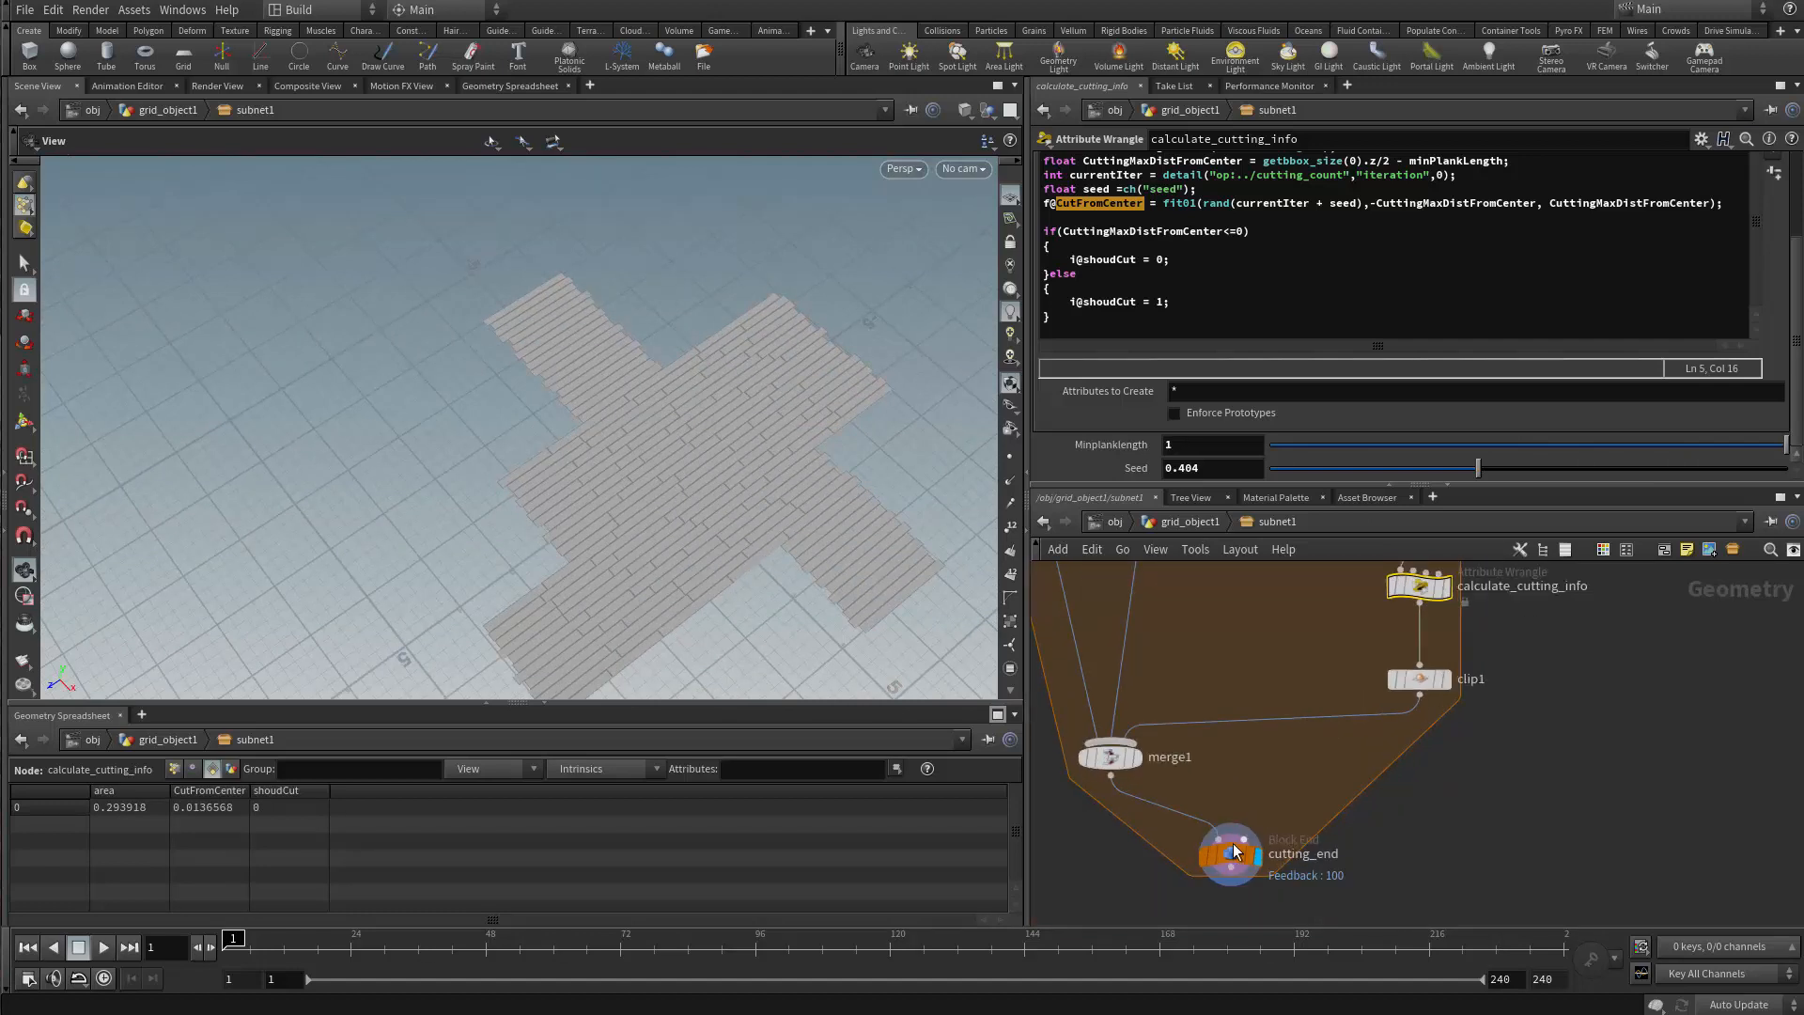
left_click(1231, 845)
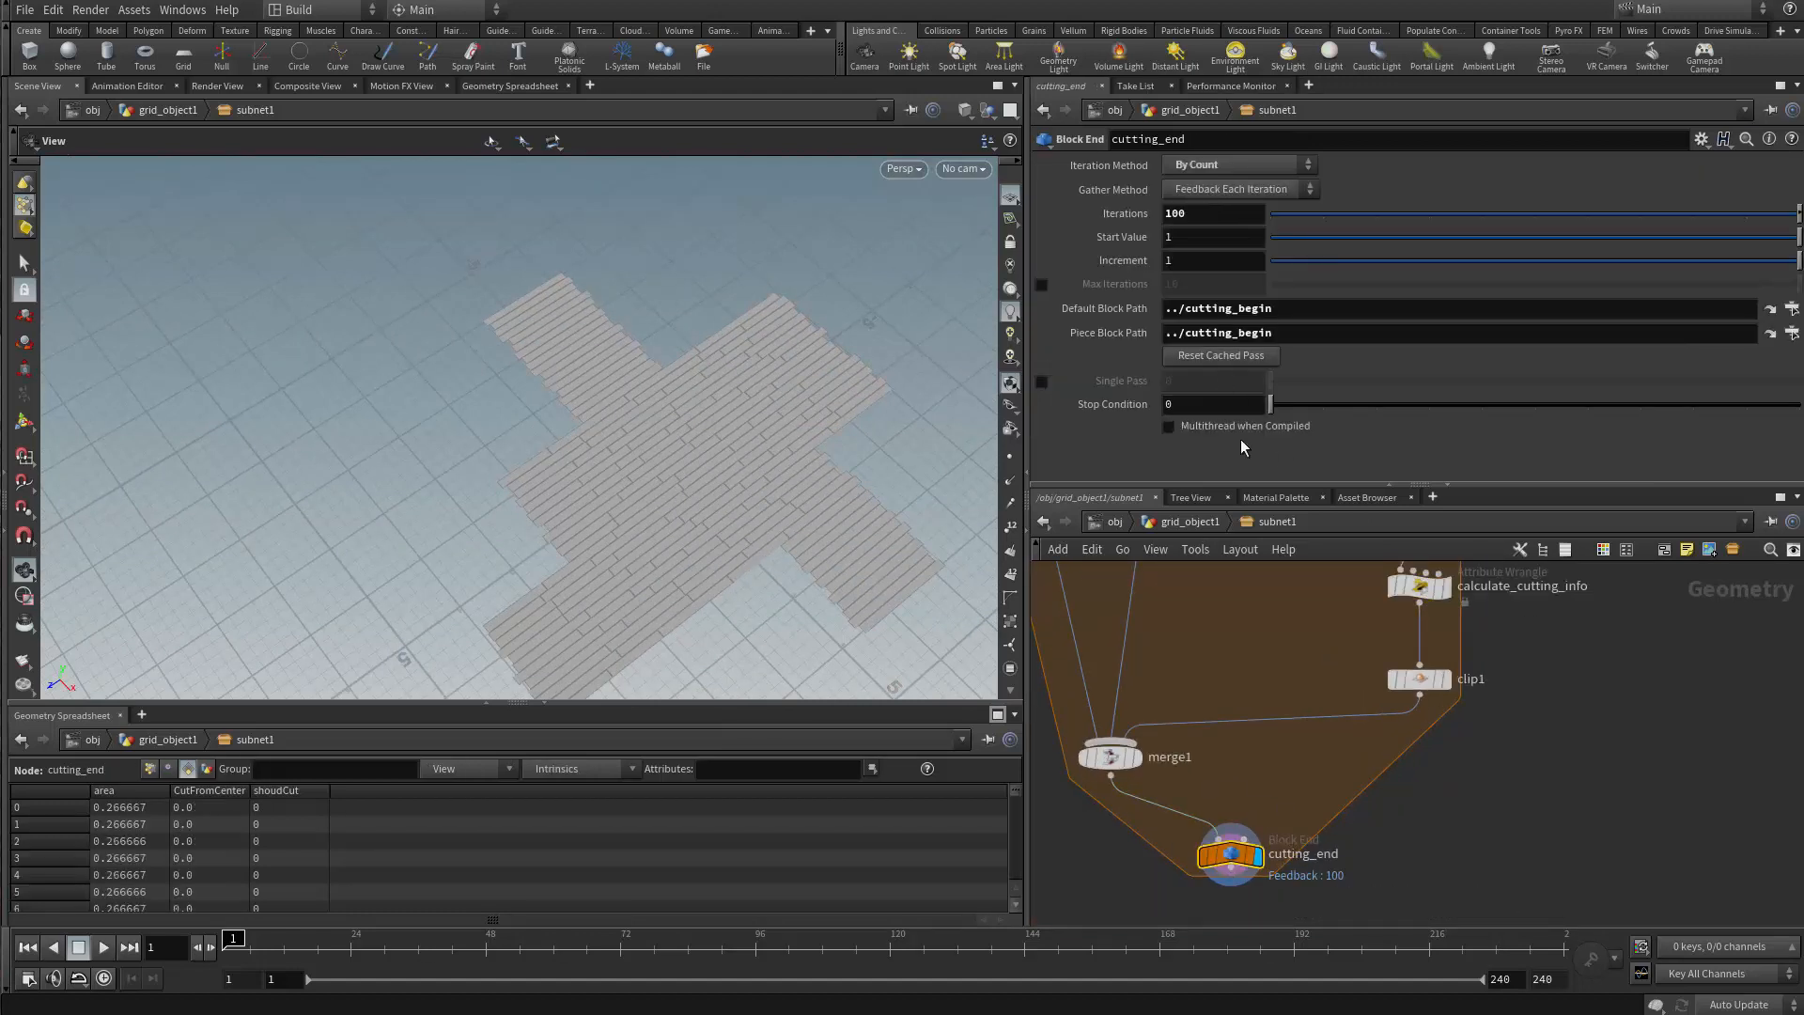
scroll(1270, 650, "down", 3)
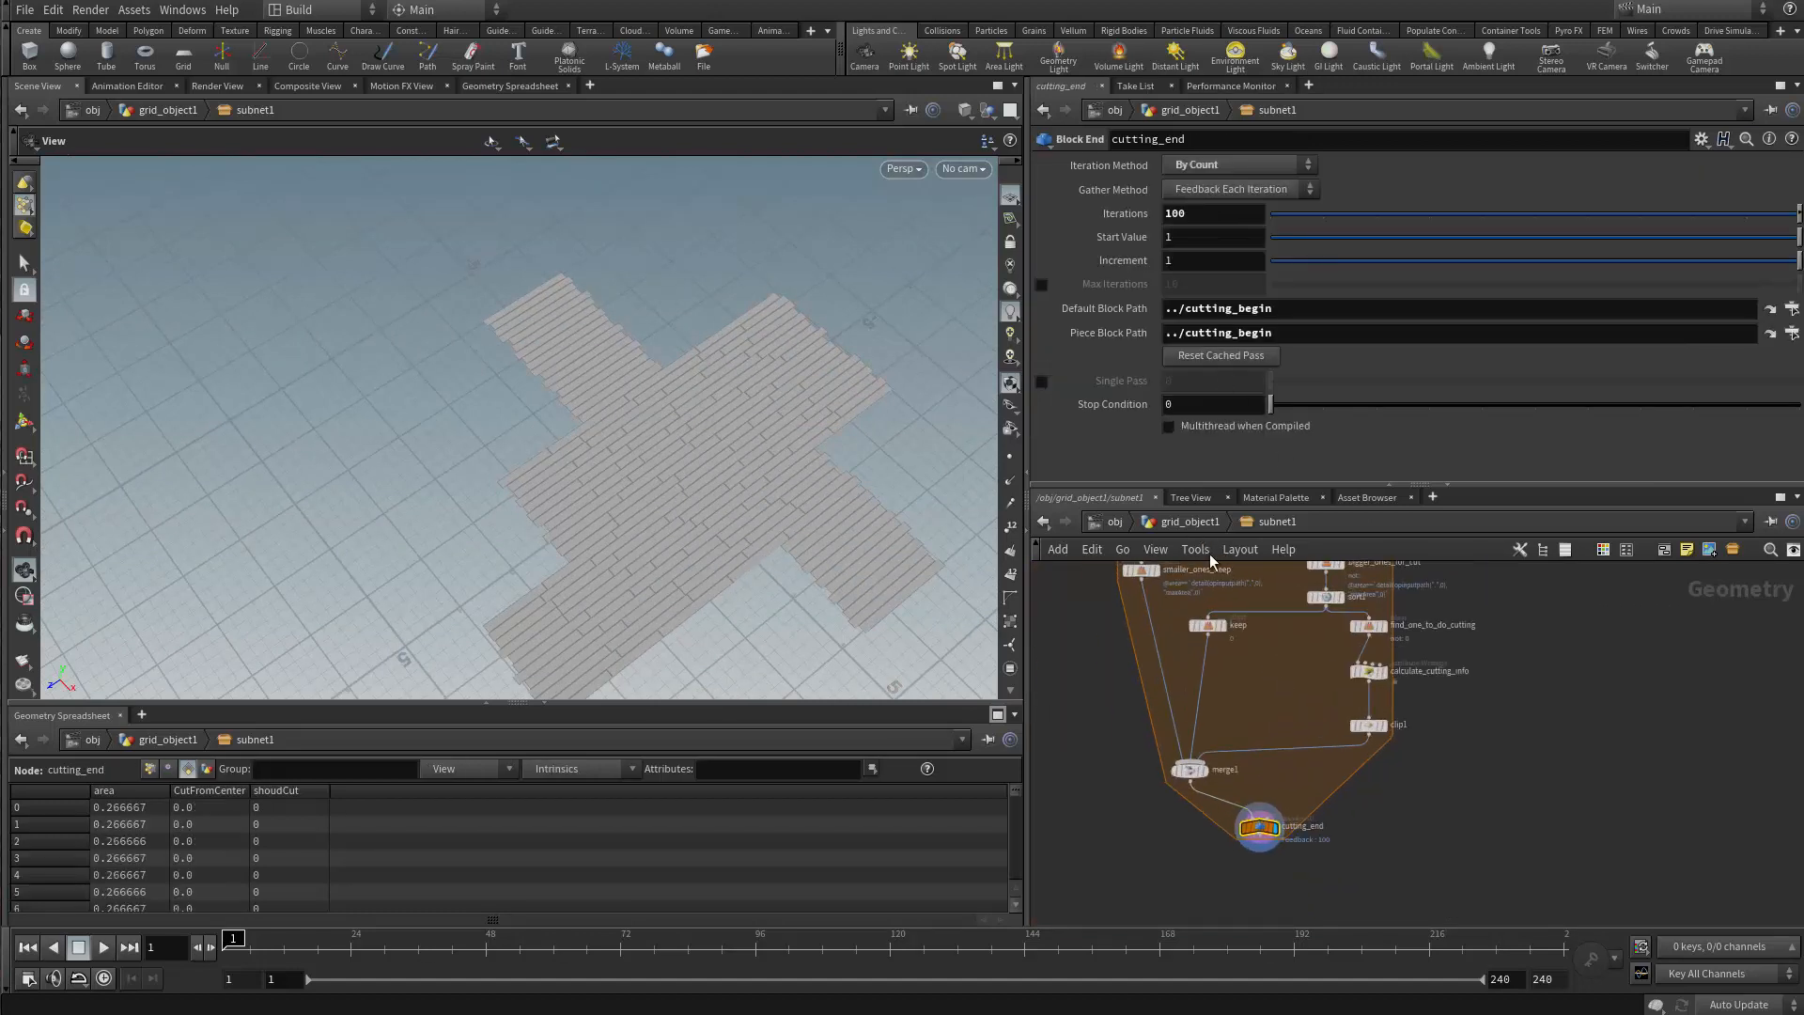
left_click(133, 10)
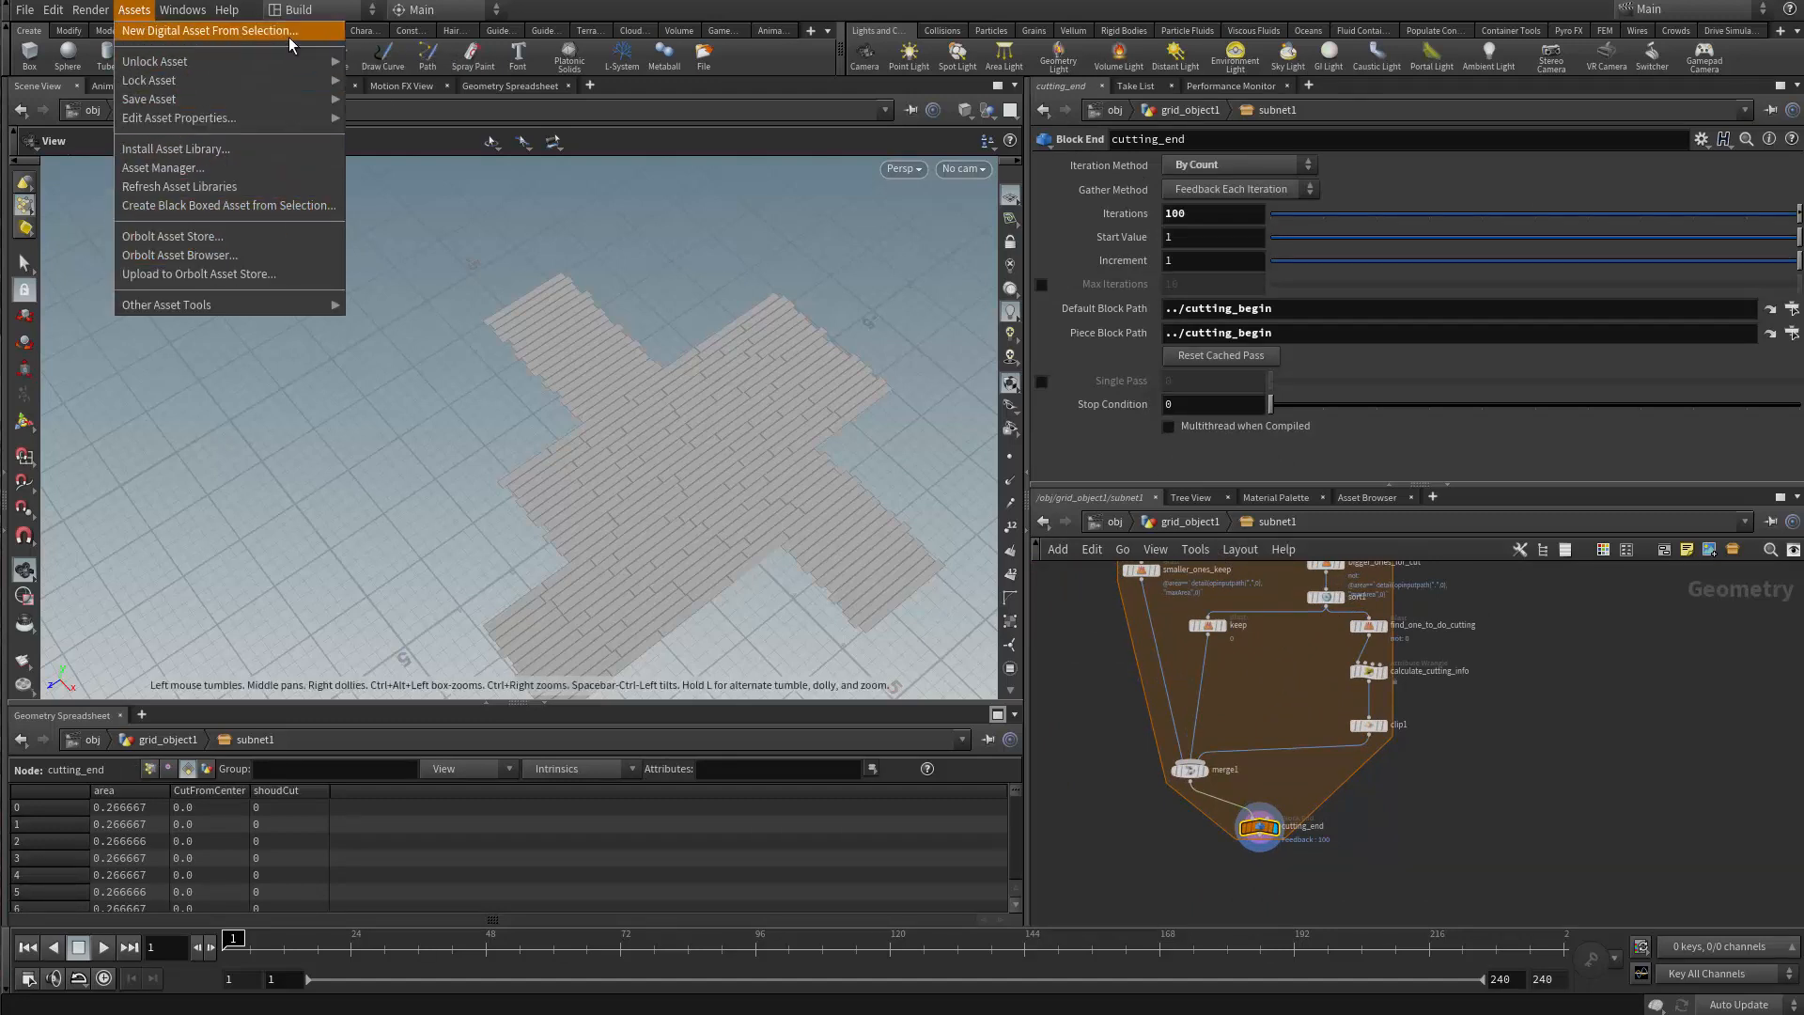
mouse_move(287, 119)
left_click(394, 118)
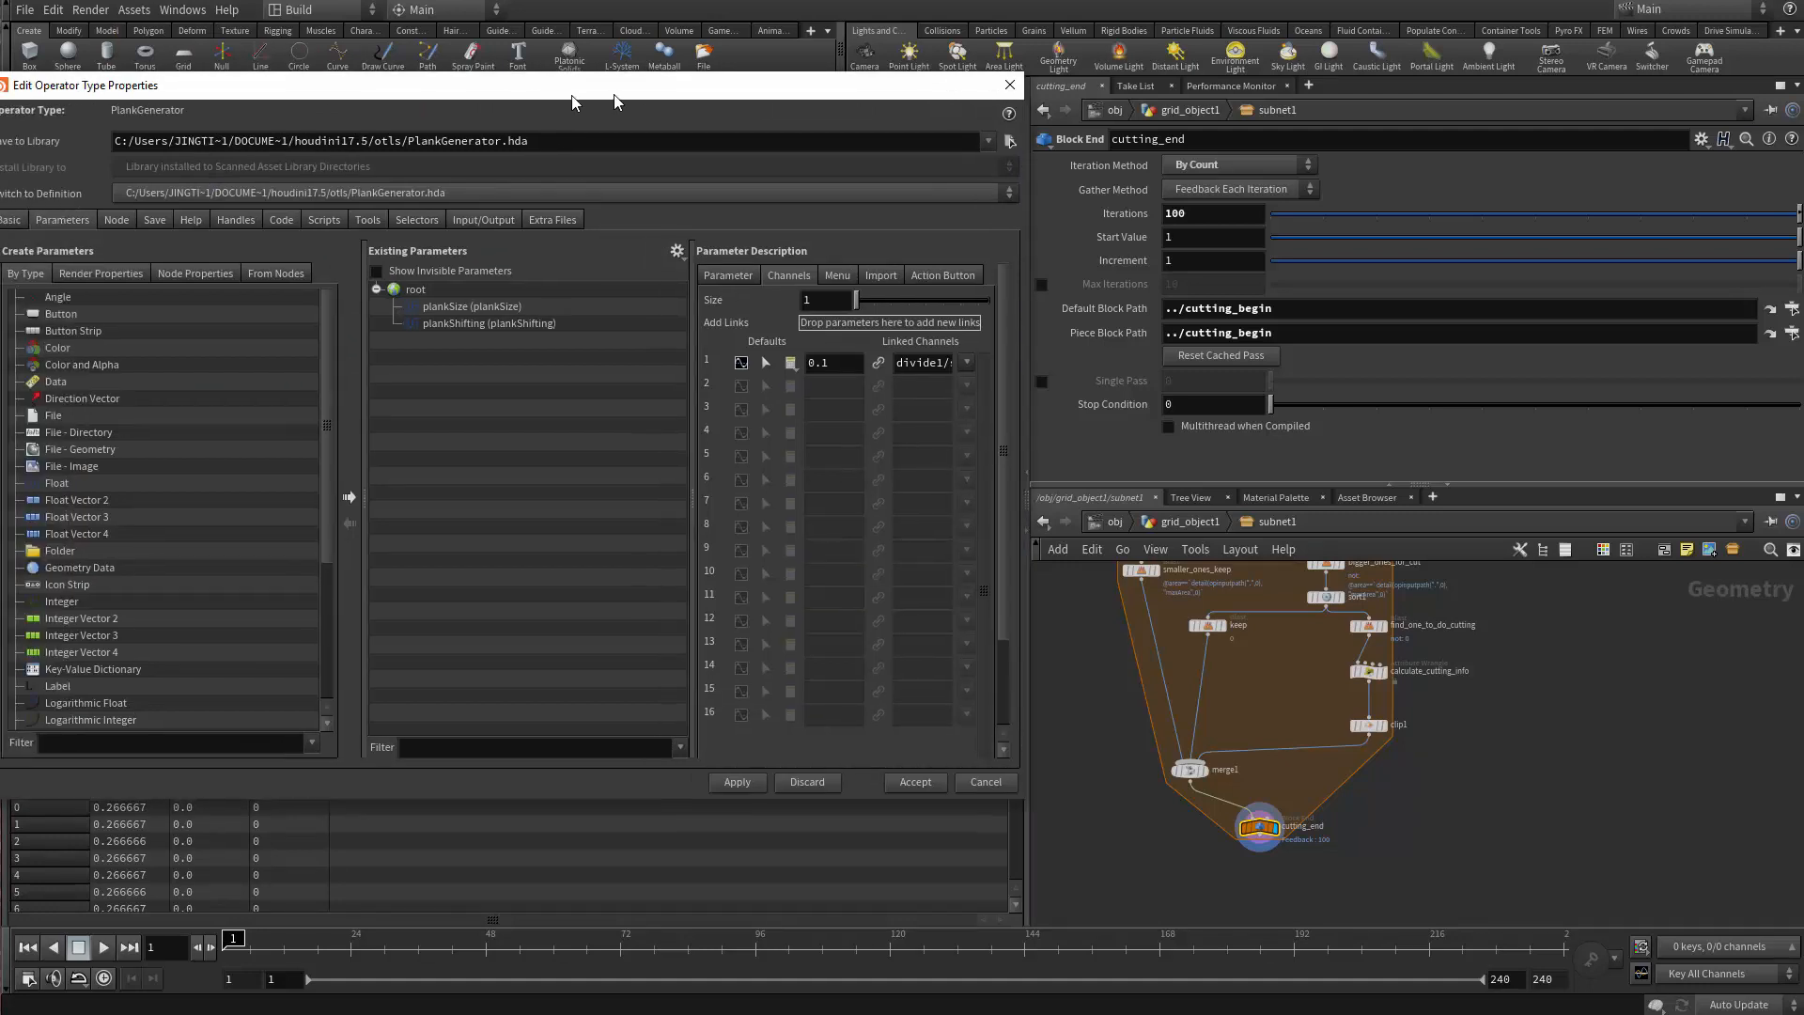
left_click_drag(895, 96, 835, 93)
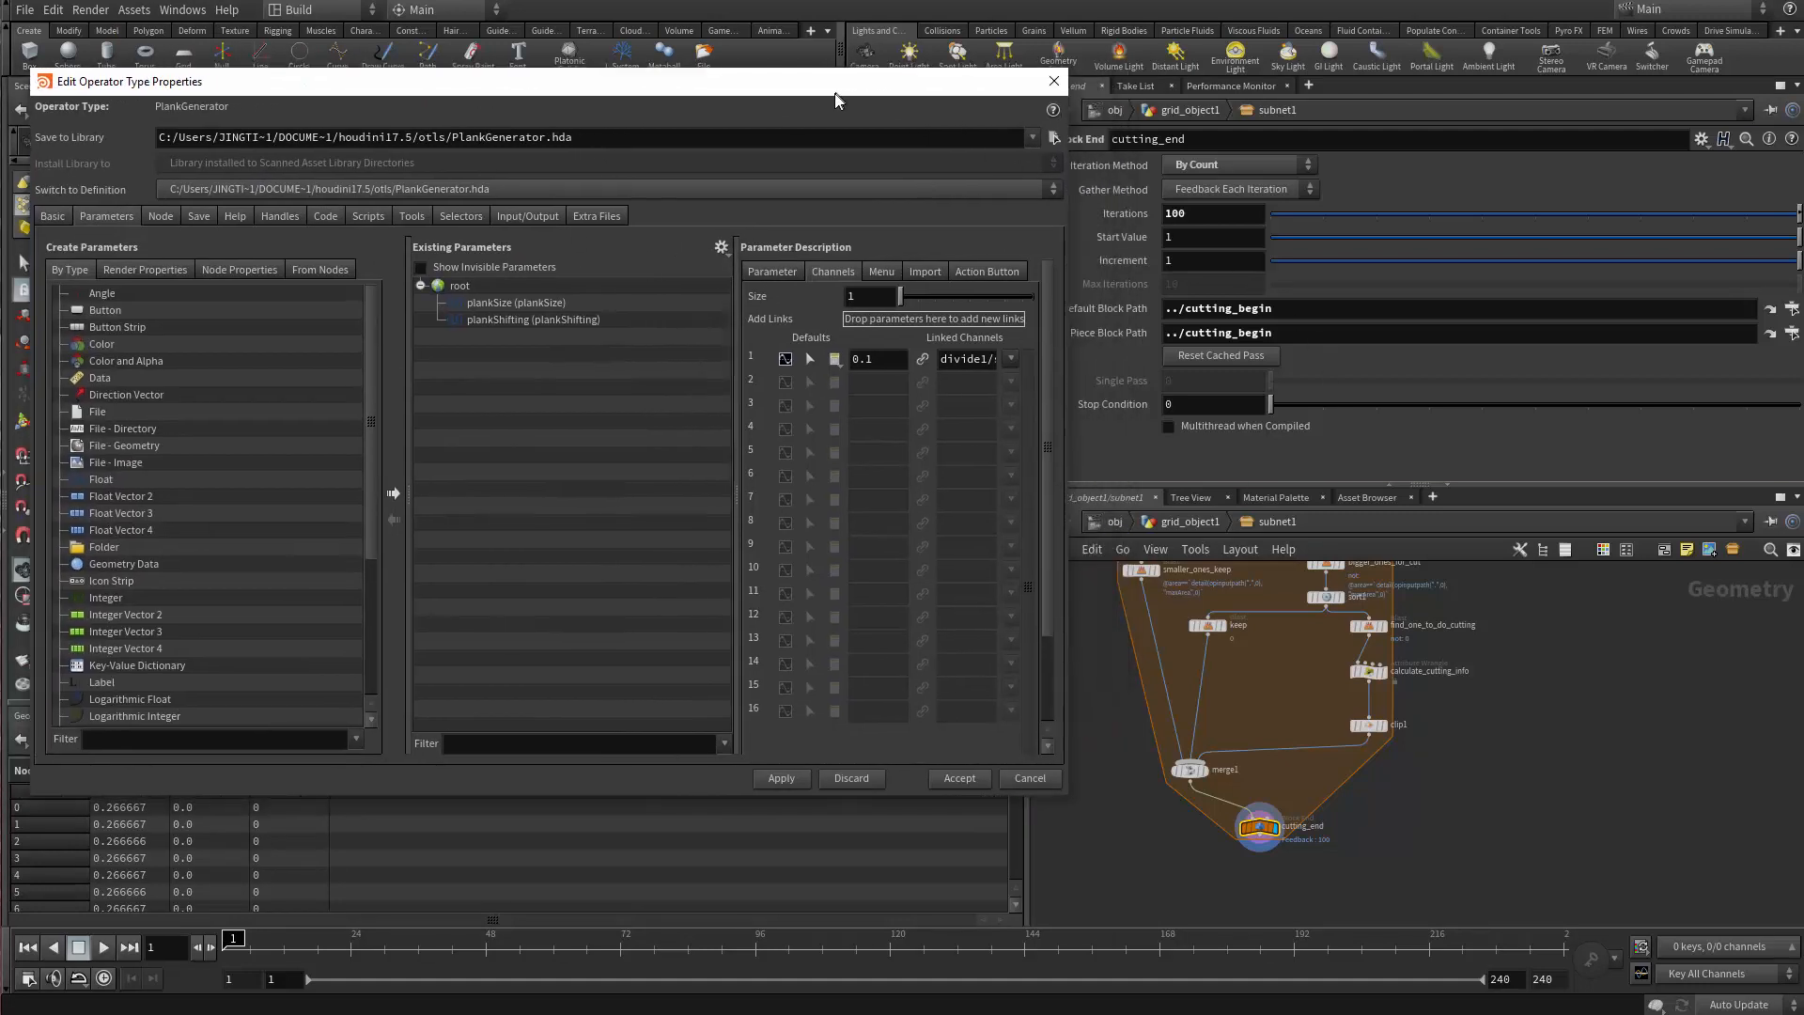
left_click_drag(1122, 214, 516, 346)
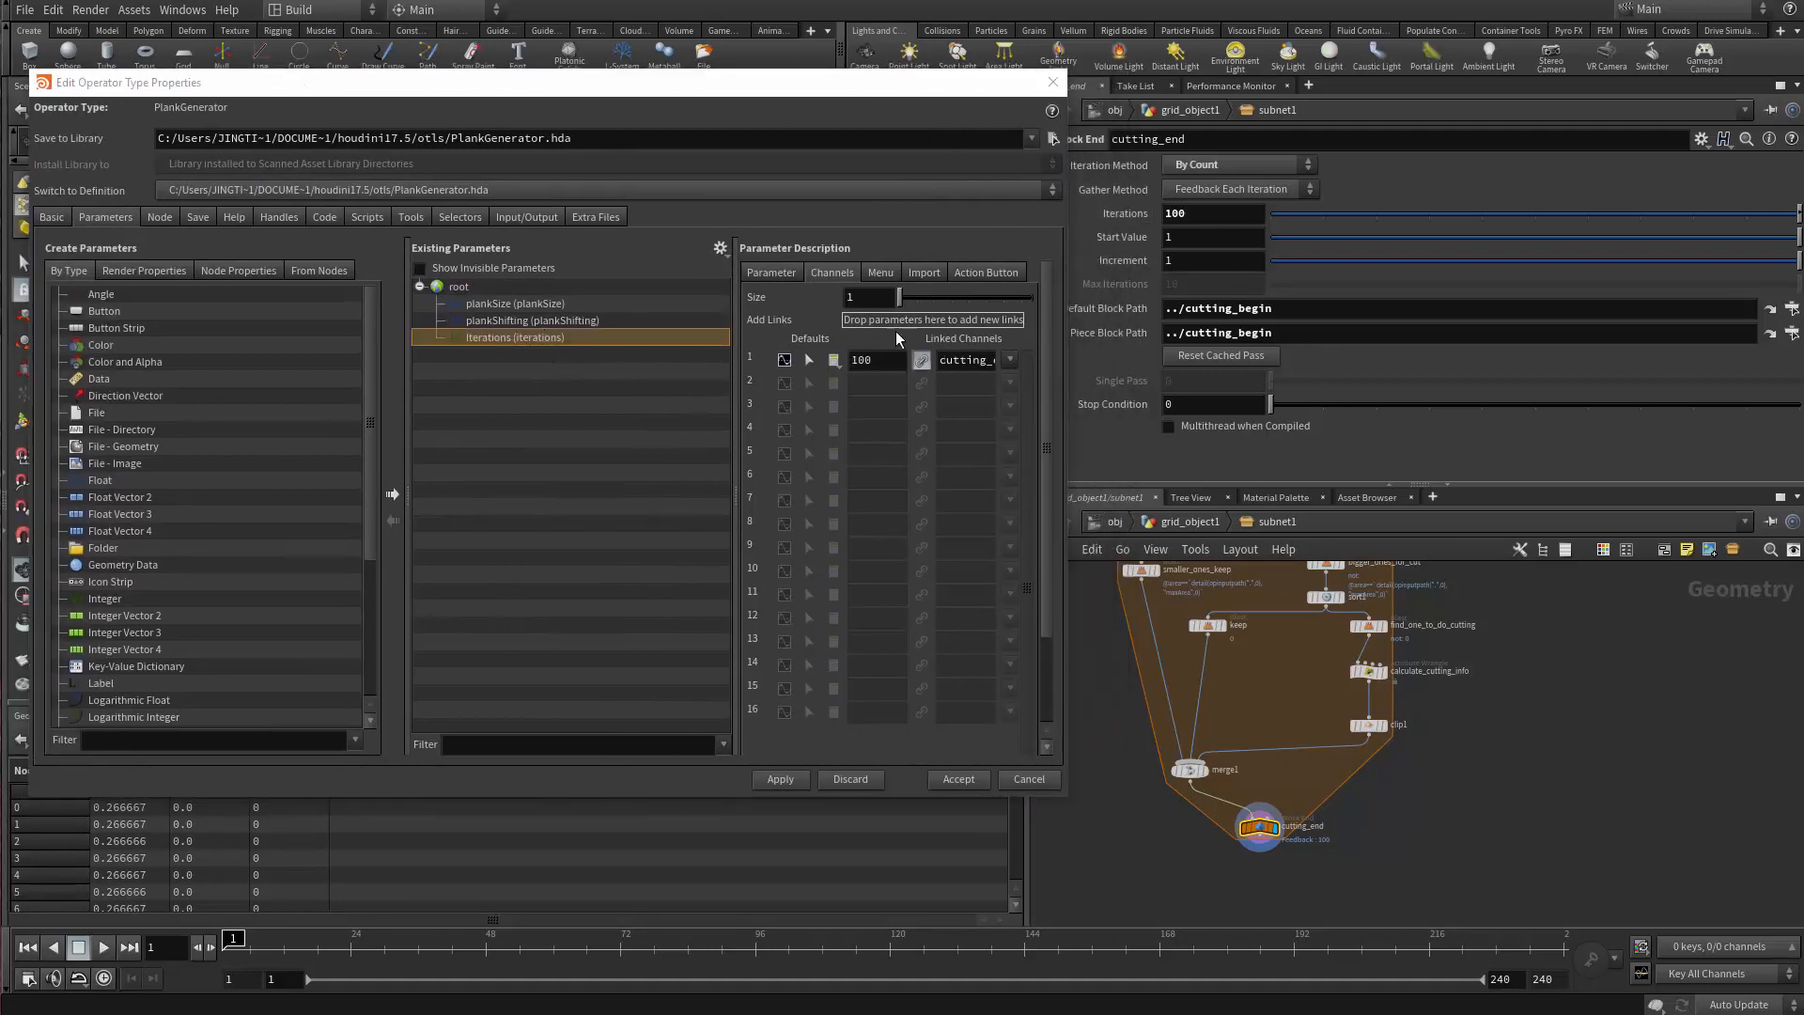
Rename the promoted Iterations parameter to cutAmt in both its name and label
left_click(772, 272)
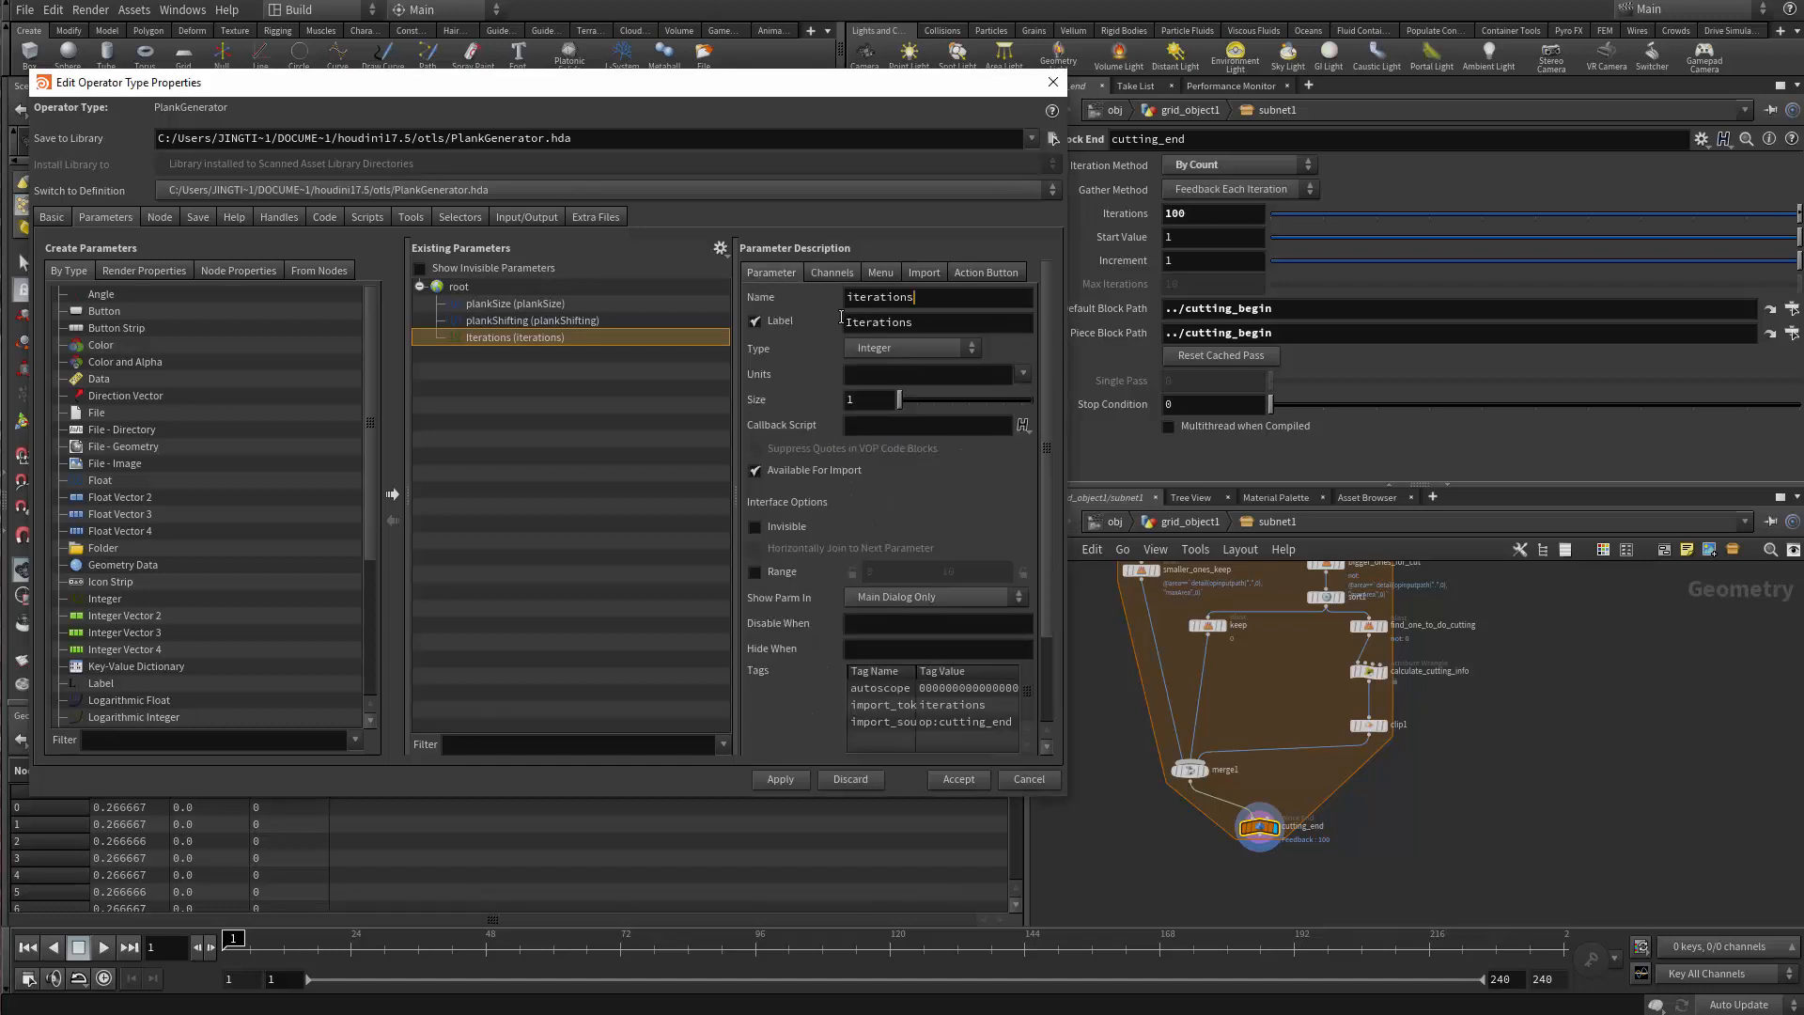
key("ctrl+a")
type("cut")
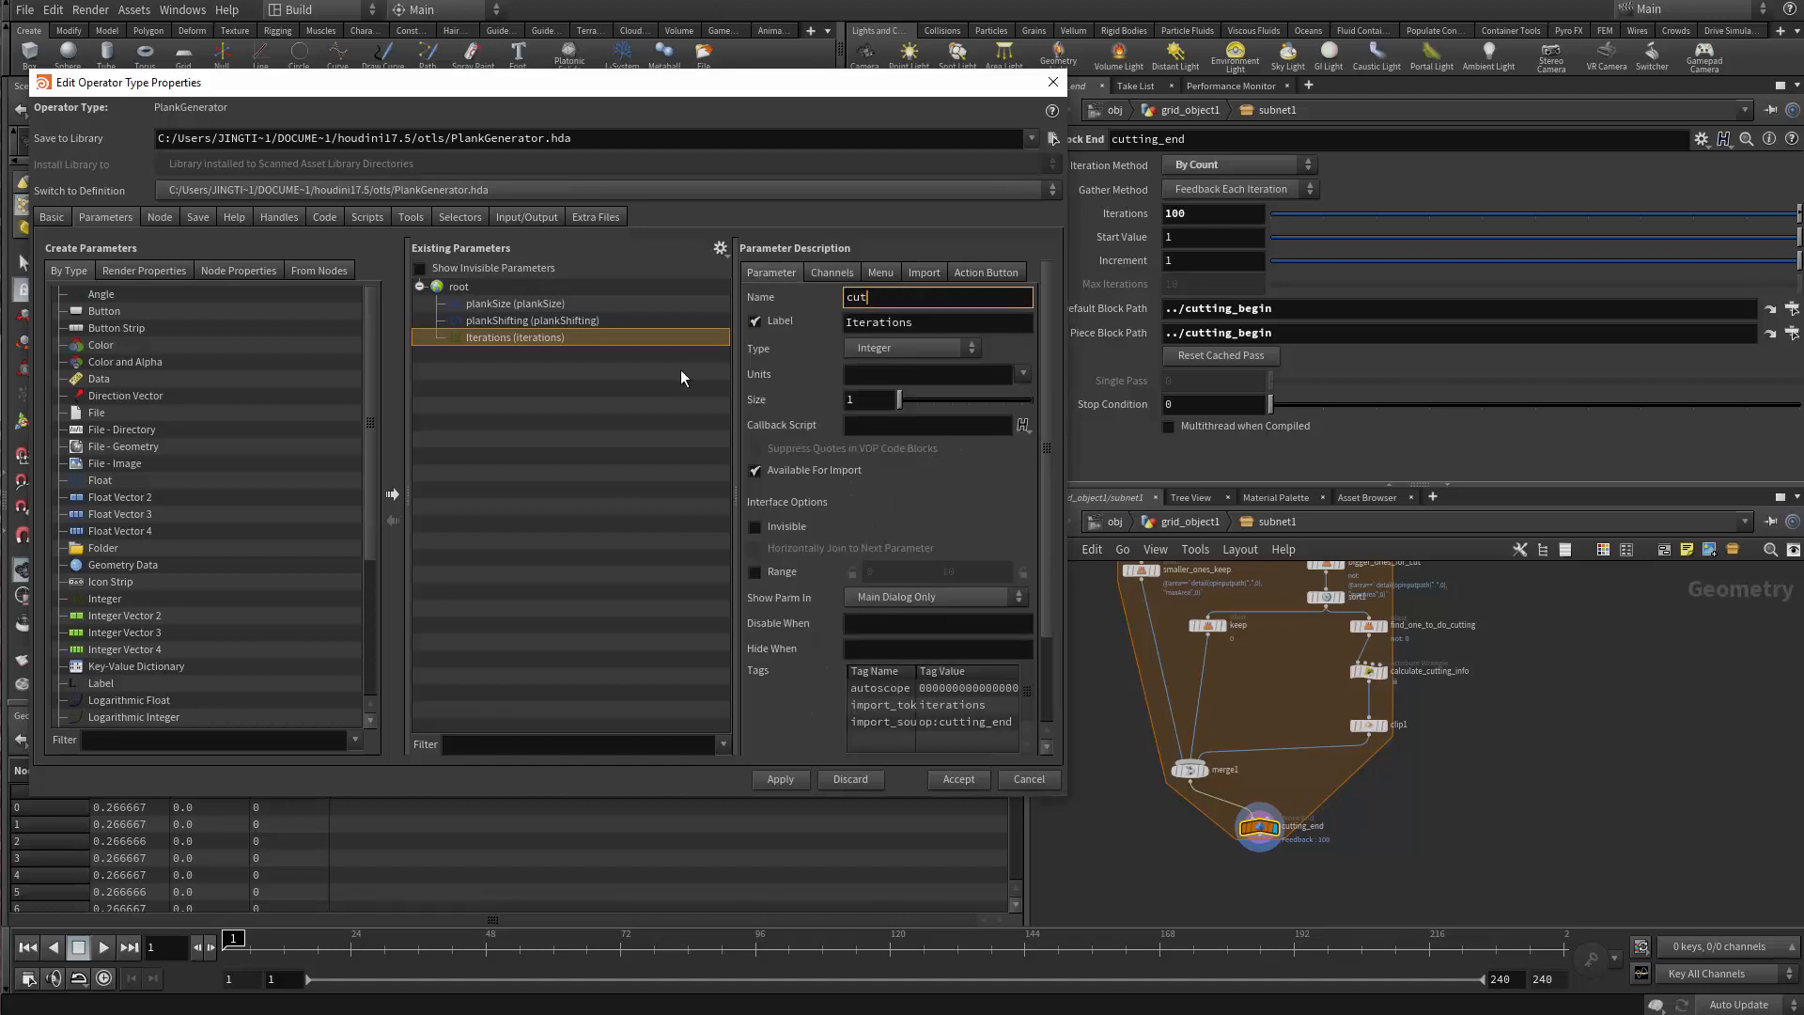
type("Amt")
key("ctrl+a")
key("ctrl+c")
double_click(938, 322)
key("ctrl+v")
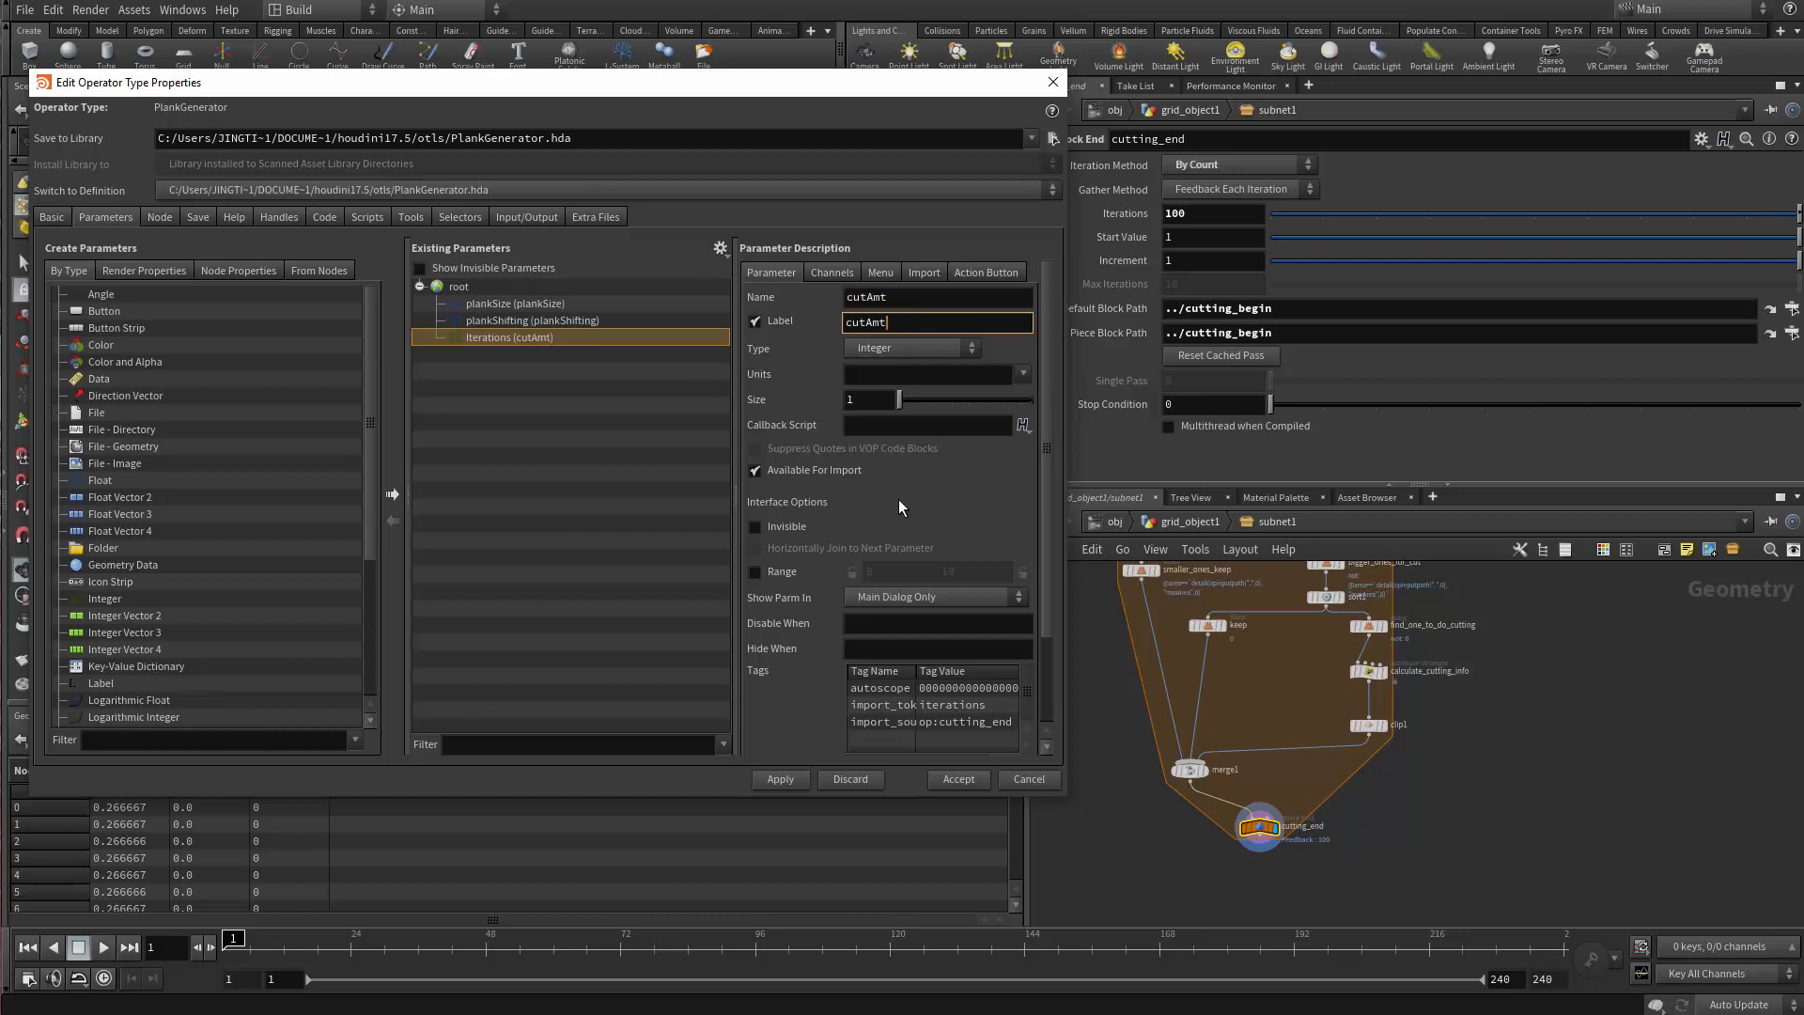
Enable the cutAmt parameter's range with a maximum of 200 and accept the asset changes
left_click(781, 573)
double_click(973, 575)
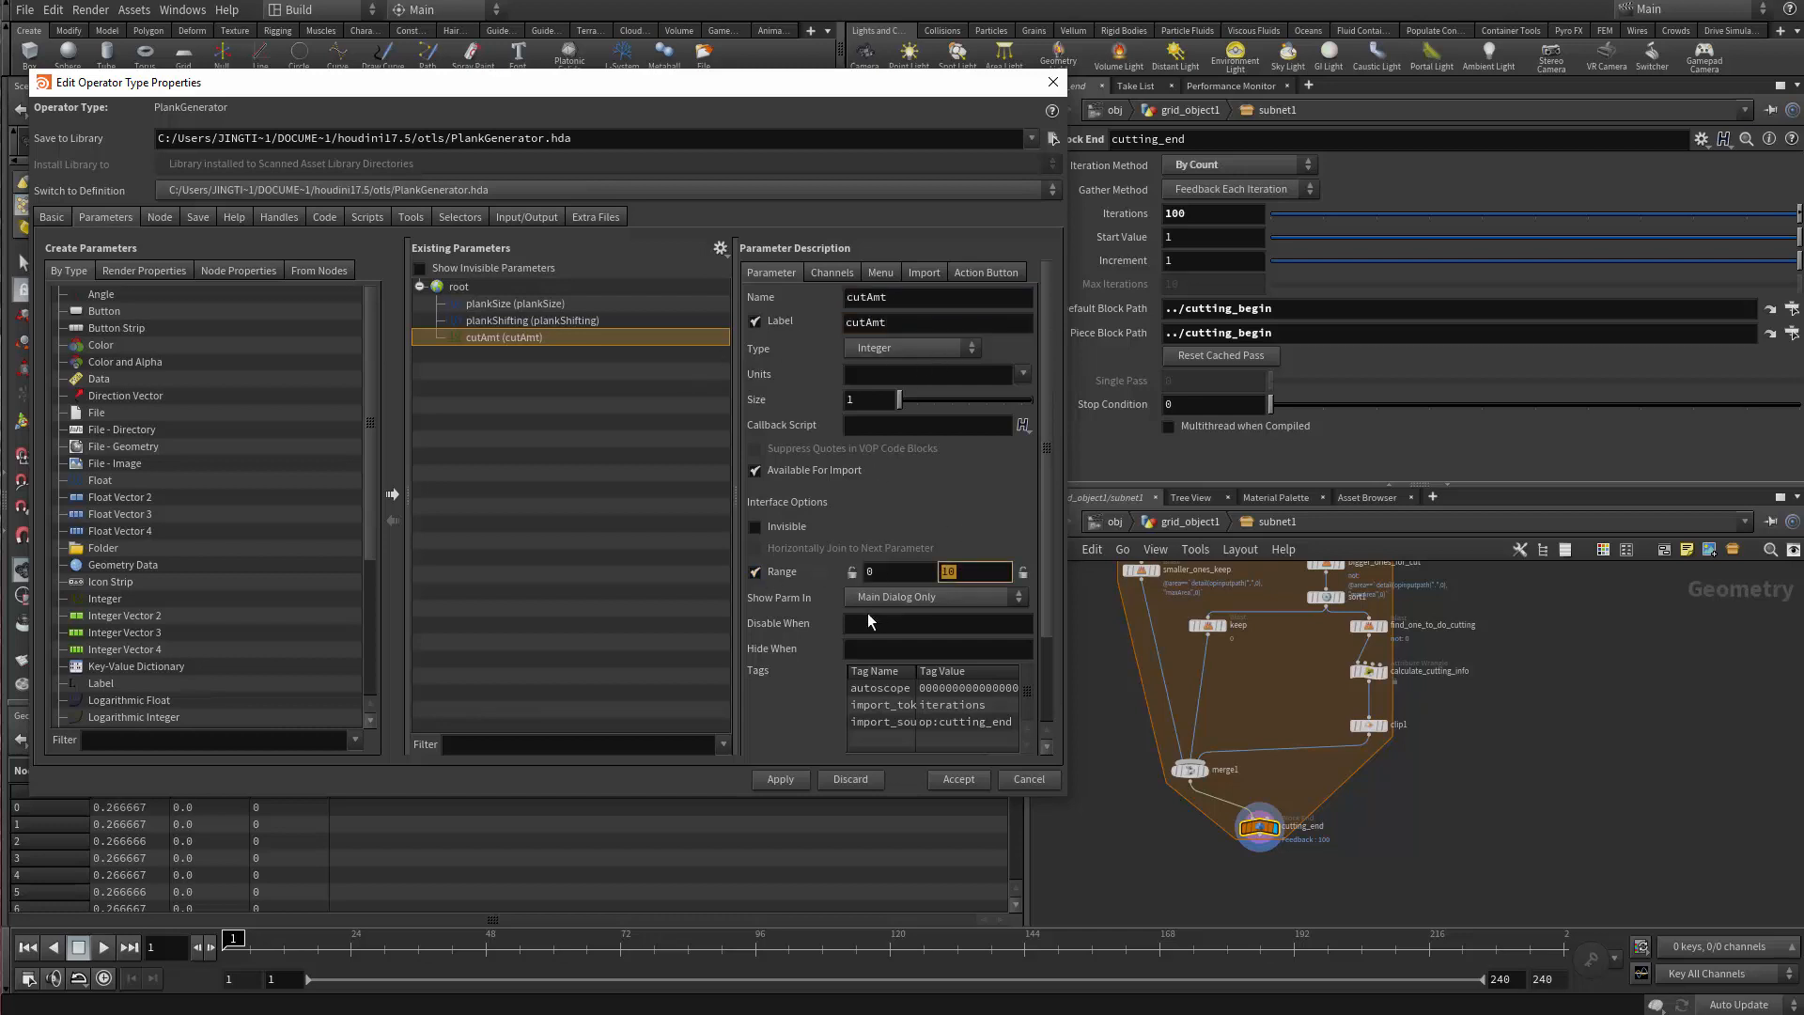
type("200")
key("Return")
left_click(957, 780)
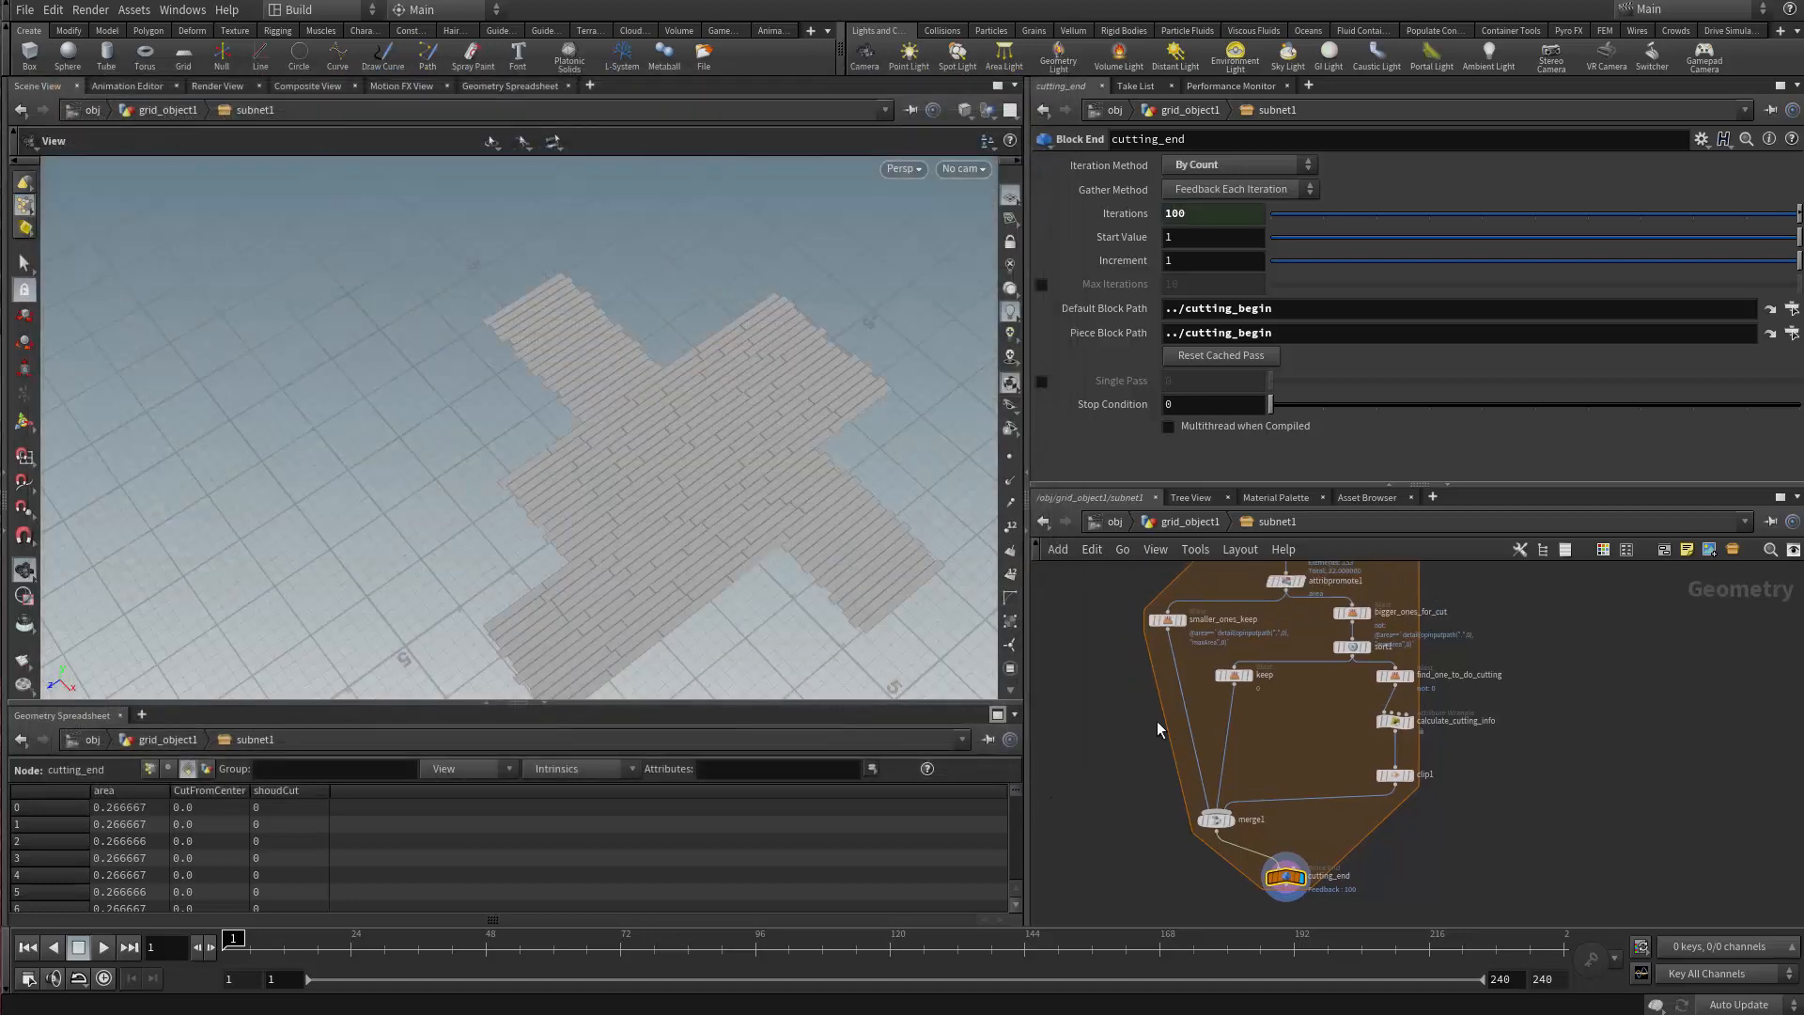
Select the calculate_cutting_info wrangle to show its Minplanklength and Seed parameters
scroll(1419, 704, "up", 6)
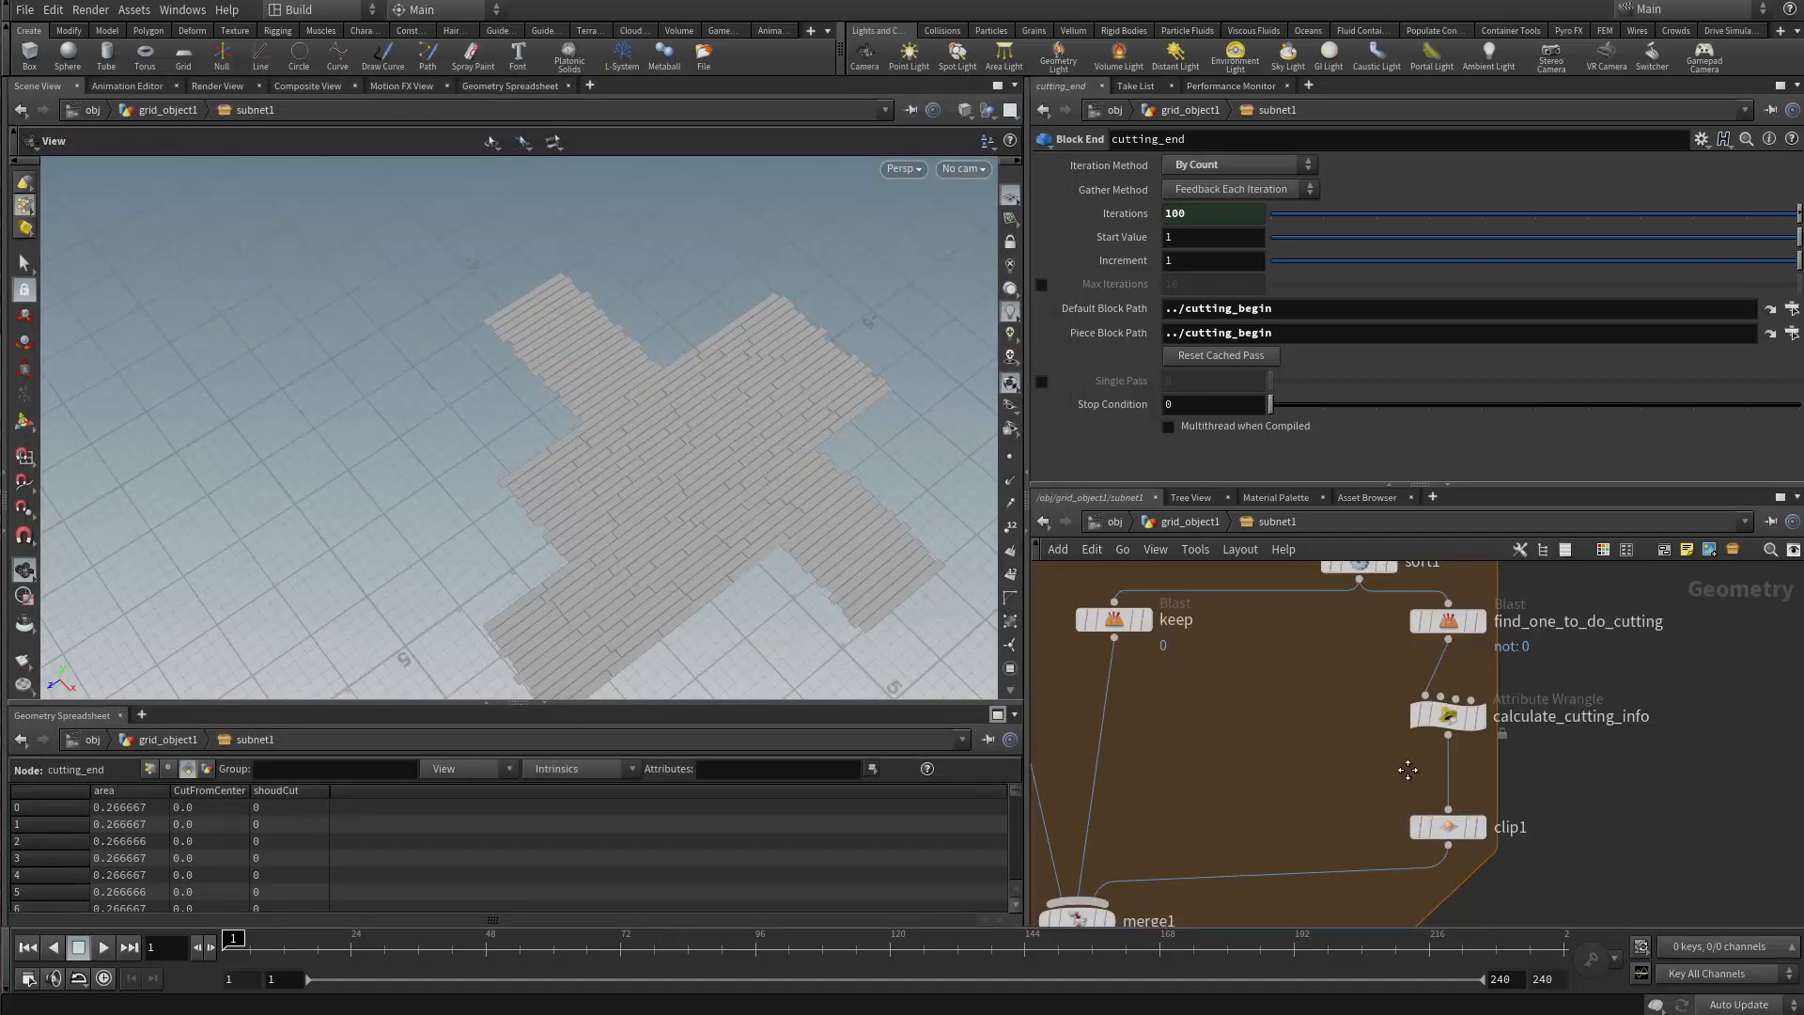
left_click(1353, 784)
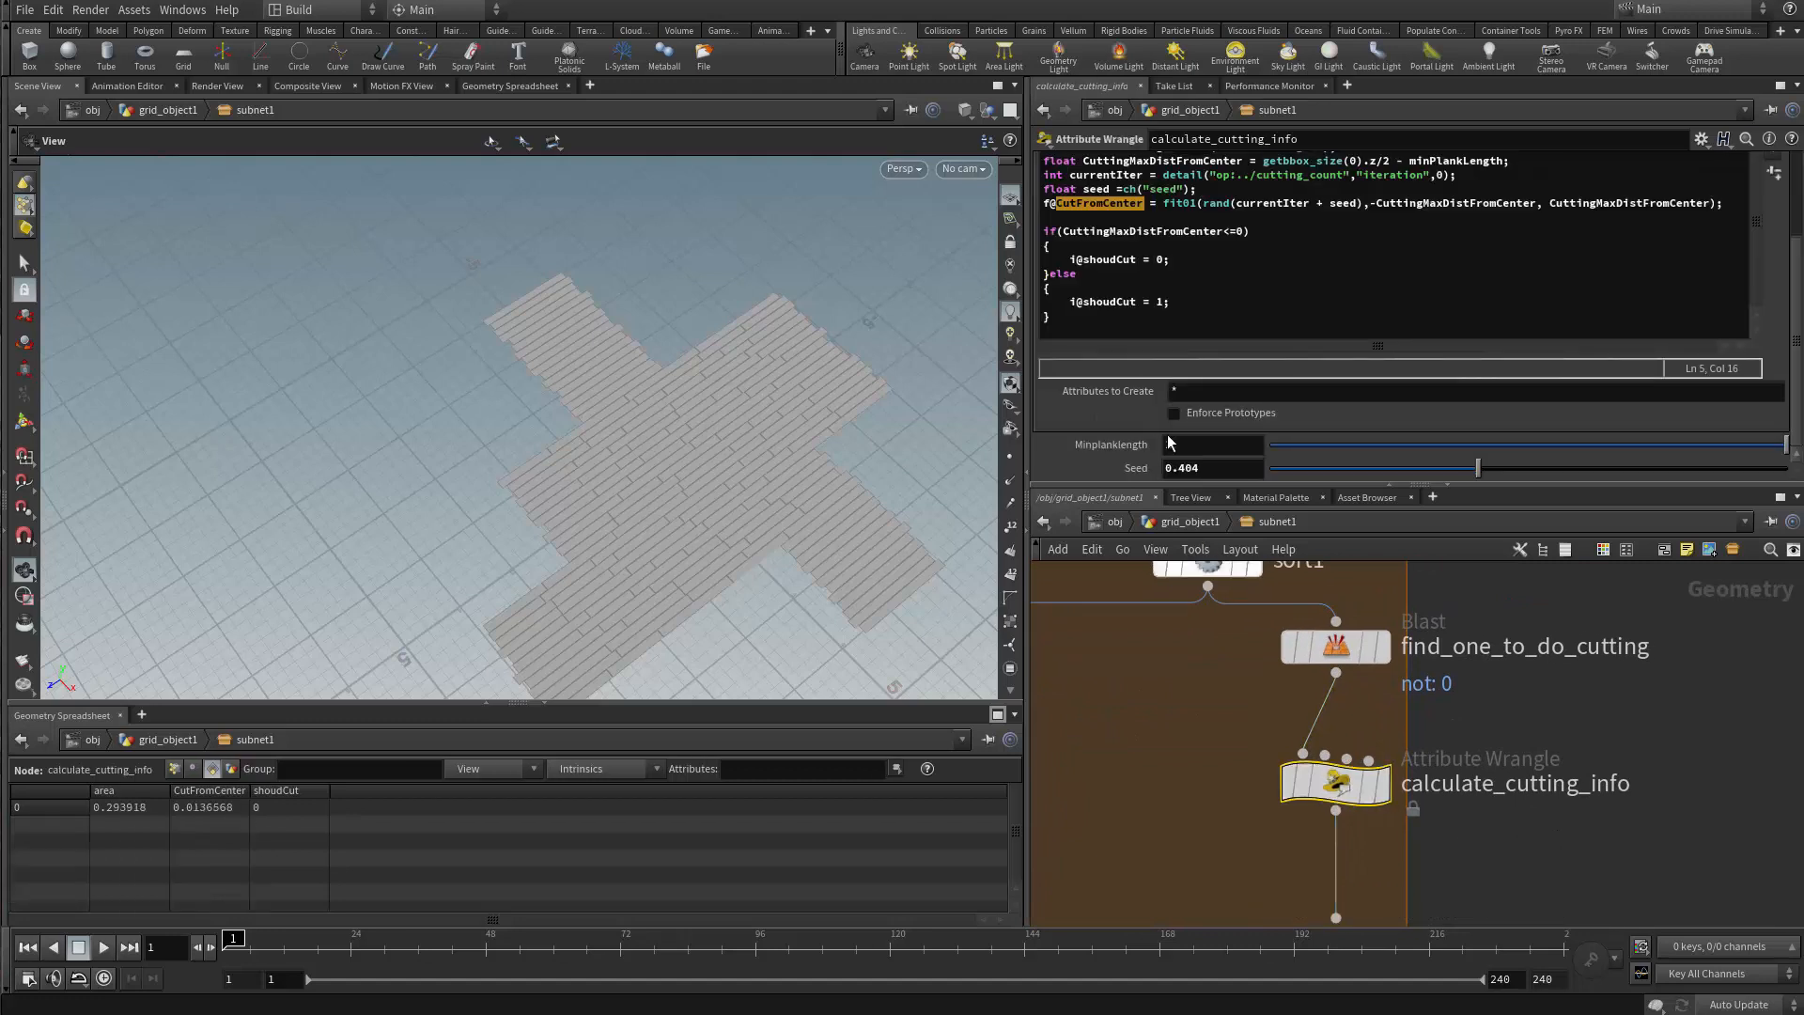
middle_click_drag(1223, 709, 1298, 716)
right_click(1259, 522)
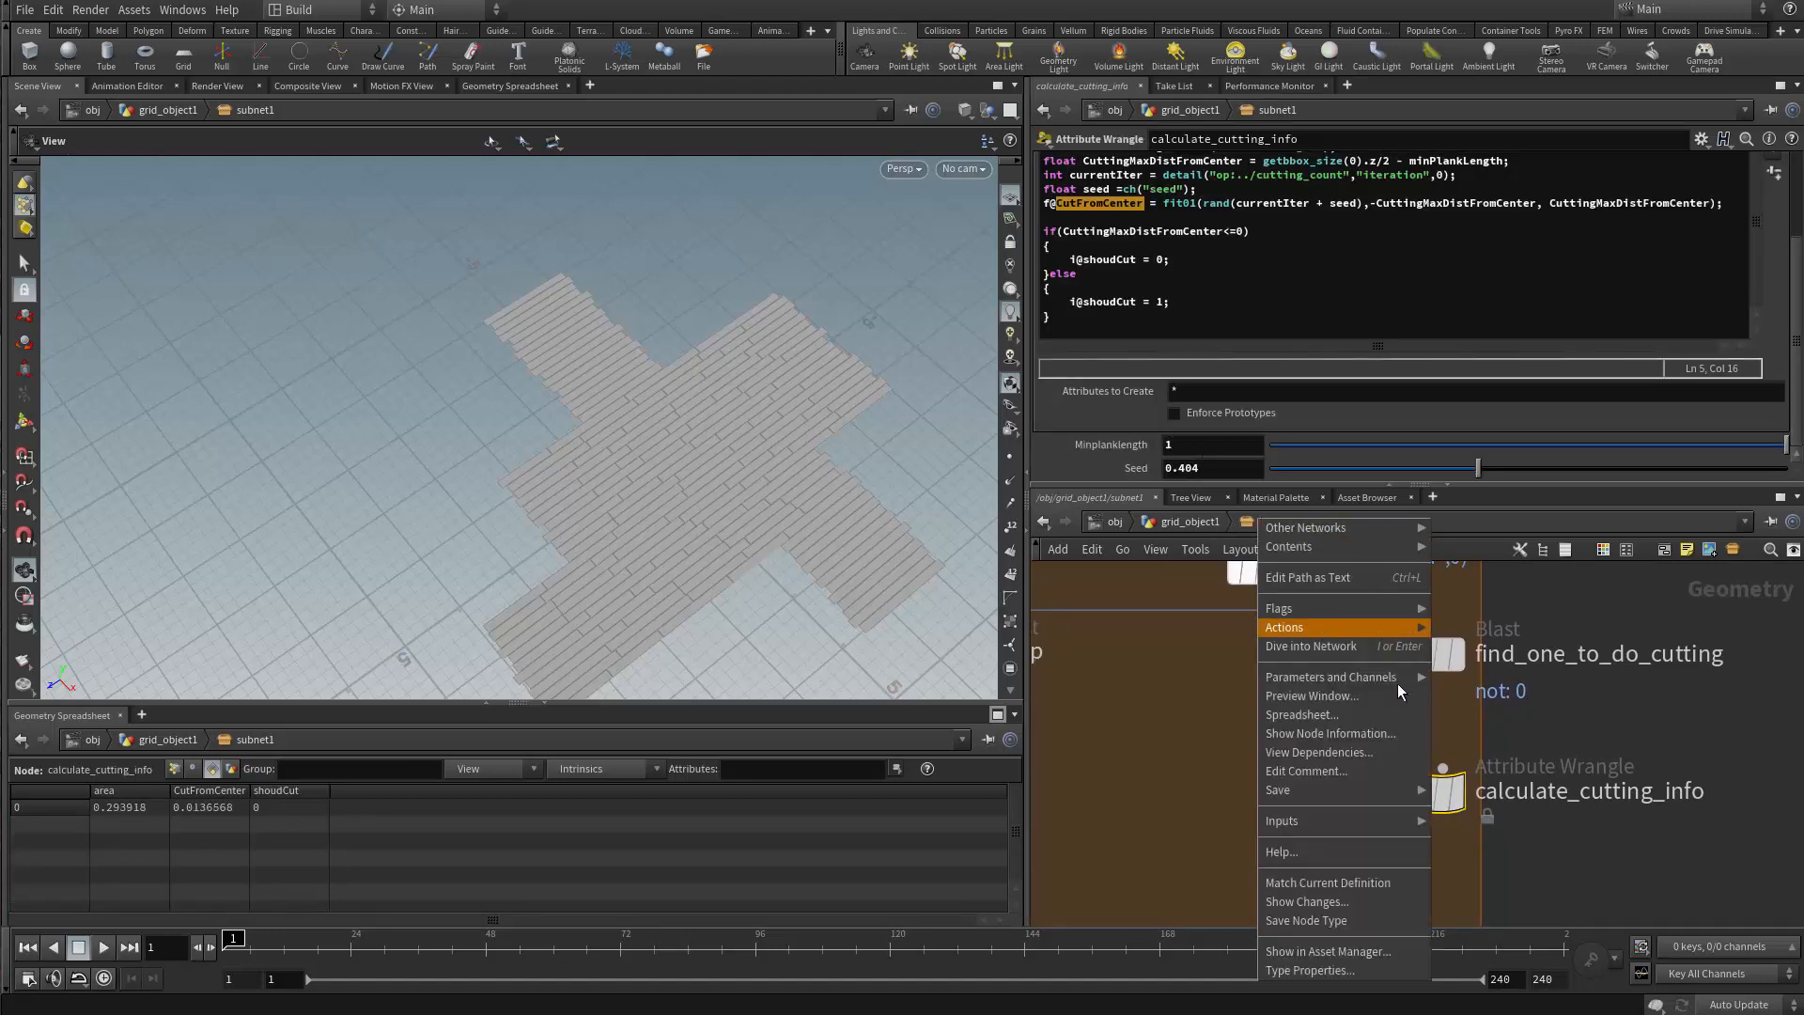
left_click(143, 13)
left_click(138, 13)
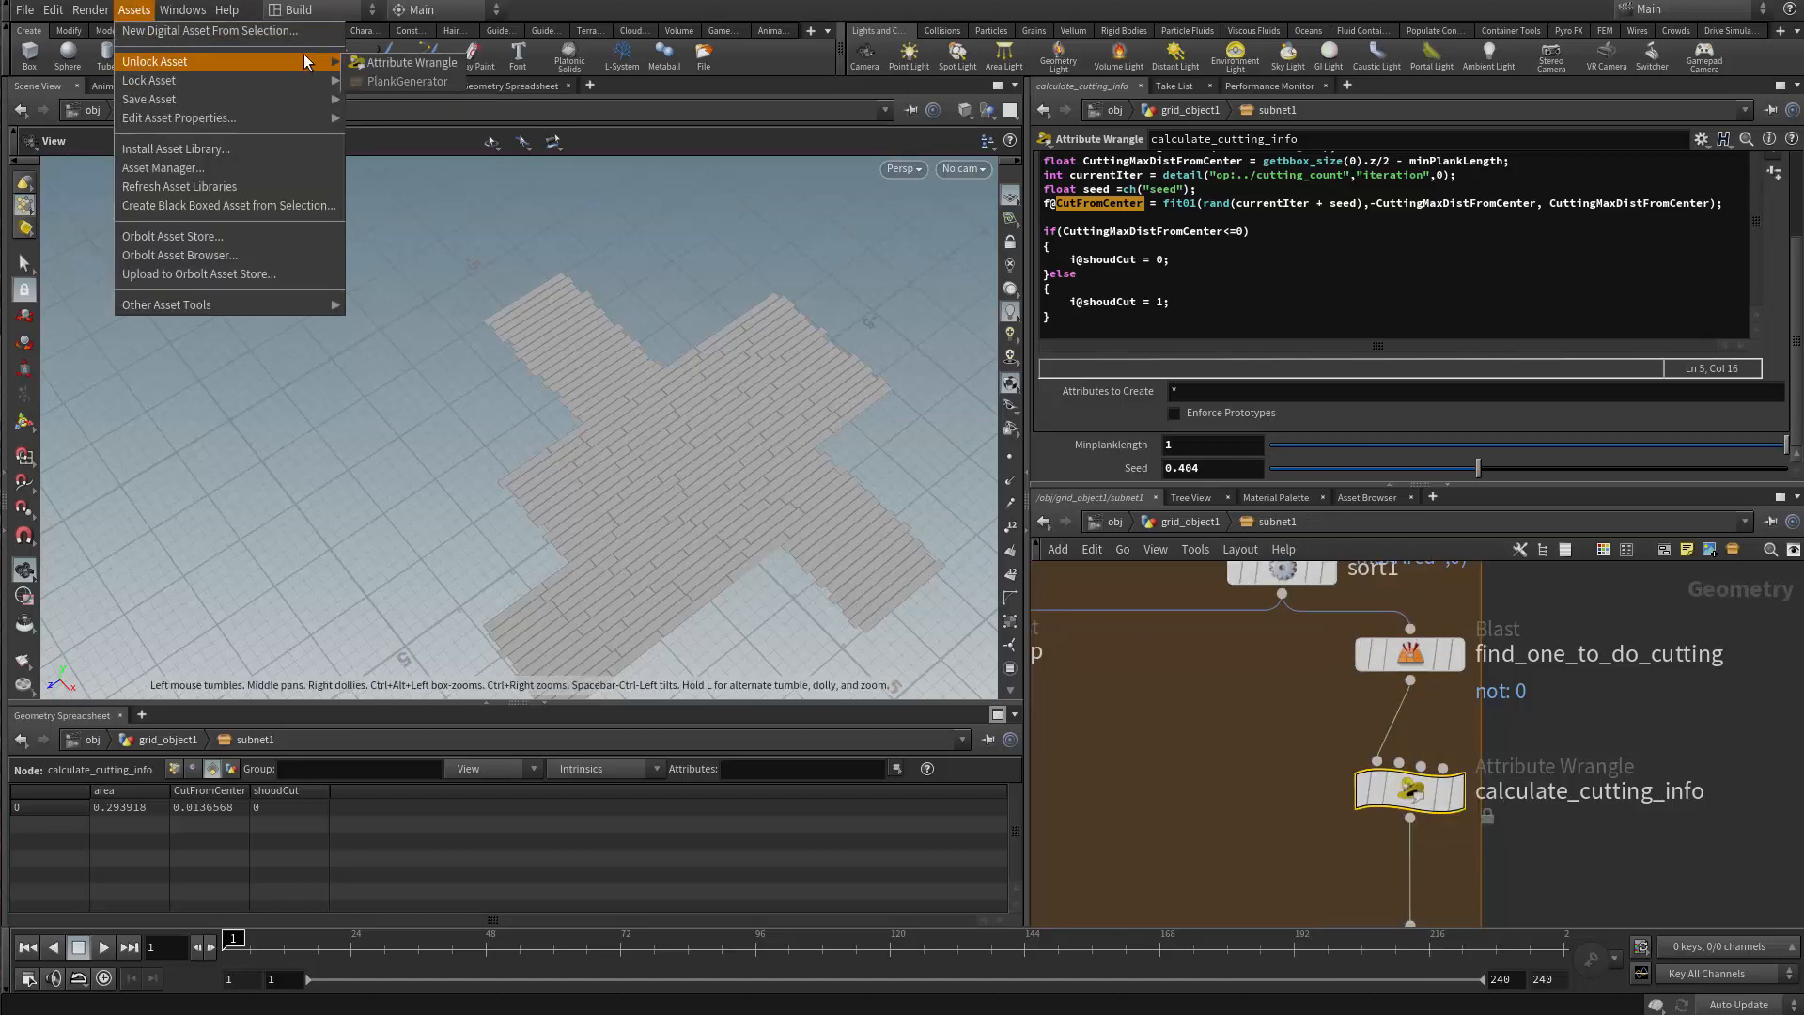
mouse_move(293, 117)
left_click(360, 119)
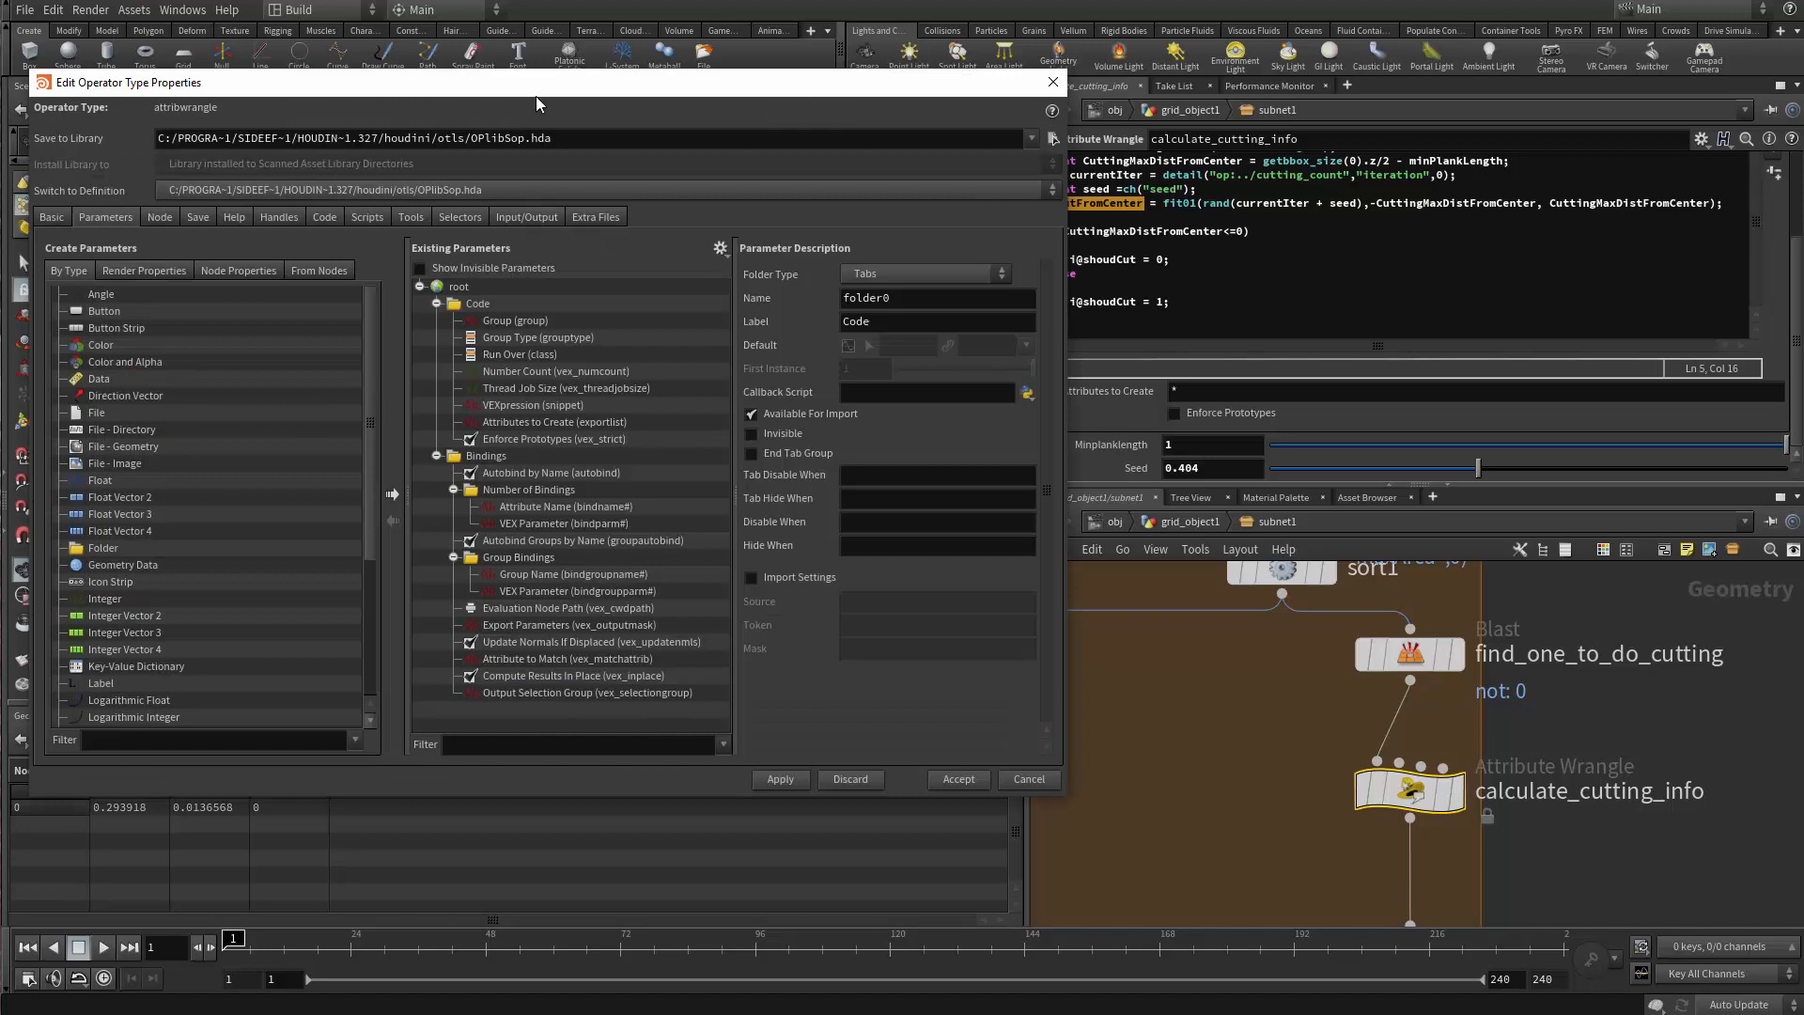
left_click_drag(536, 96, 640, 138)
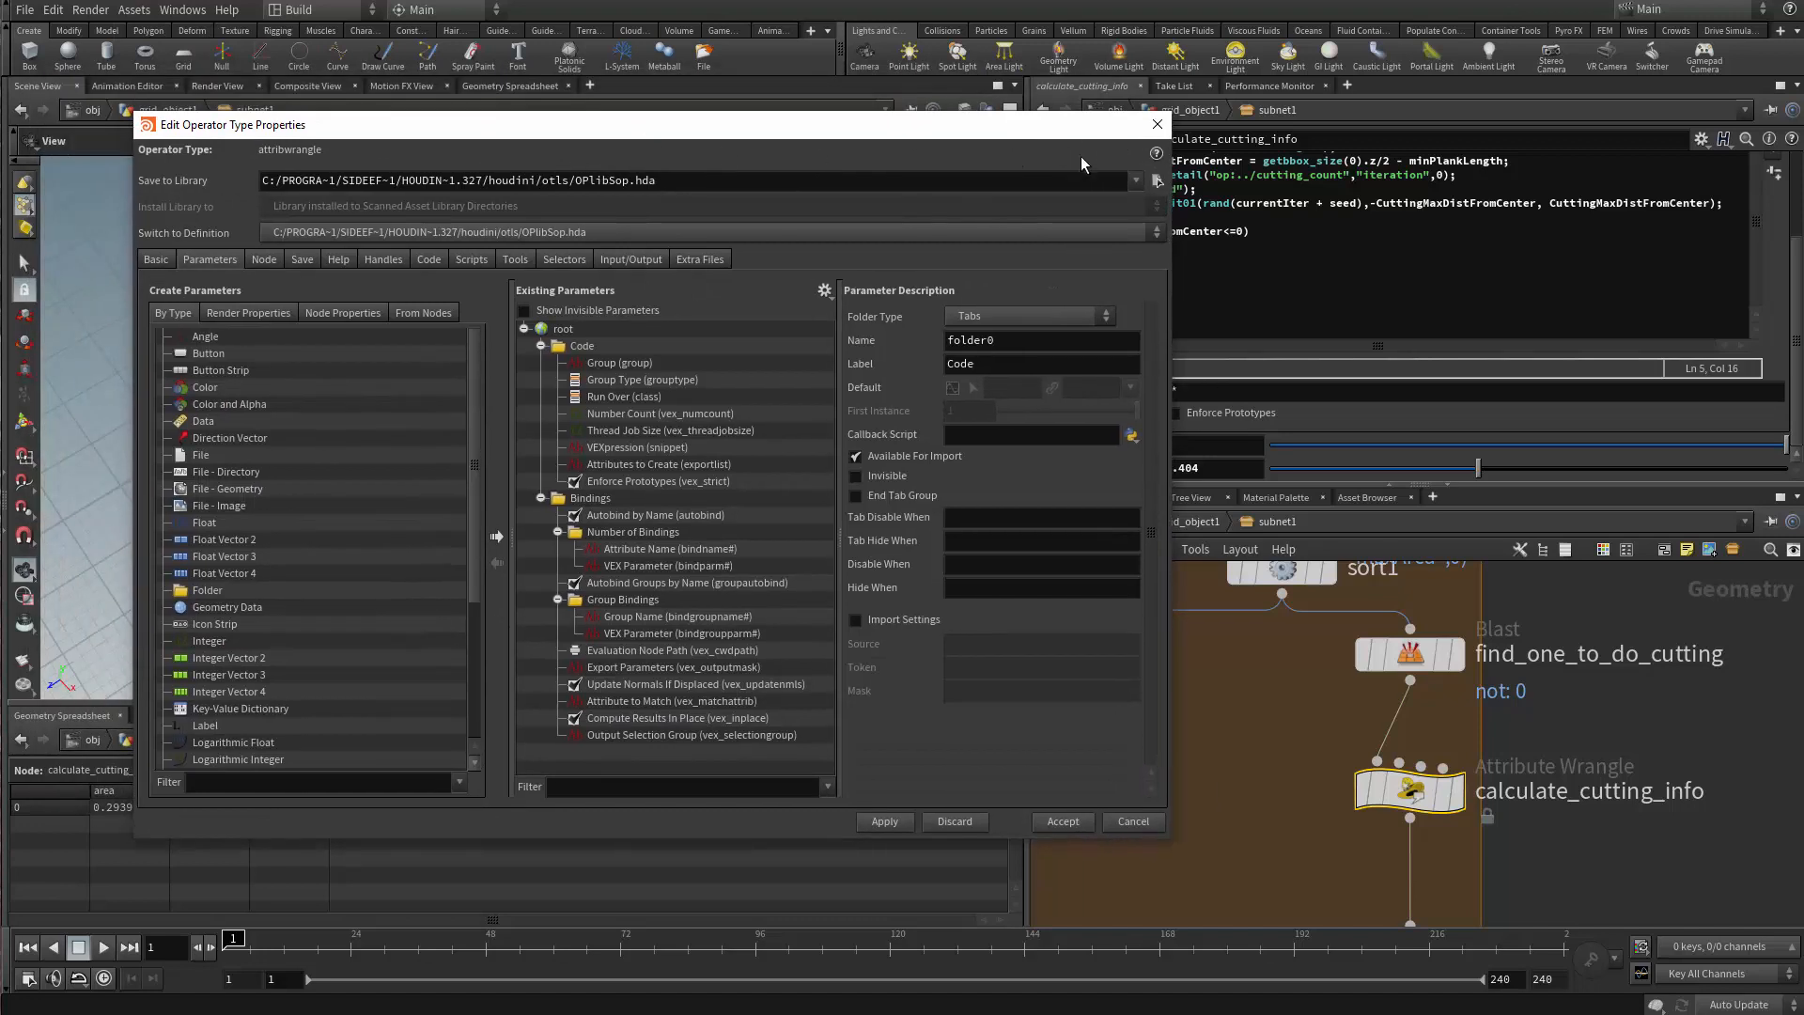
left_click(1158, 124)
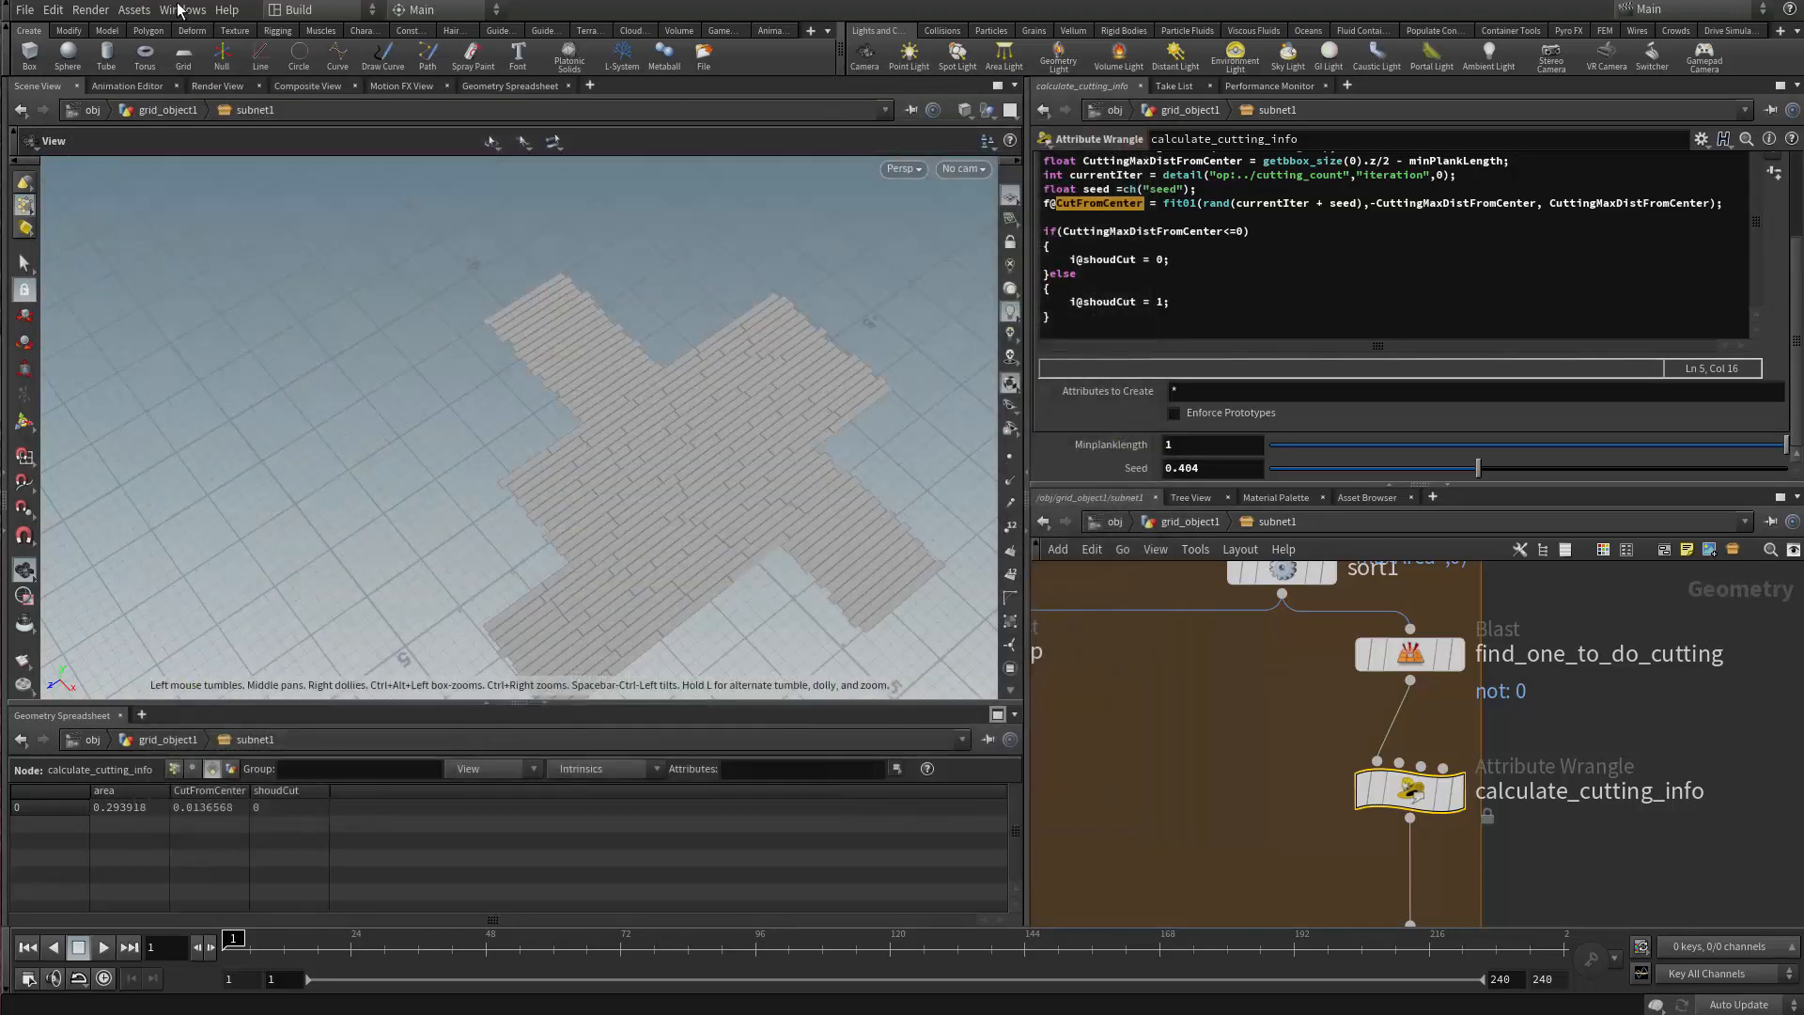
Edit the PlankGenerator asset's properties and add two new float parameters below cutAmt
left_click(134, 9)
mouse_move(315, 119)
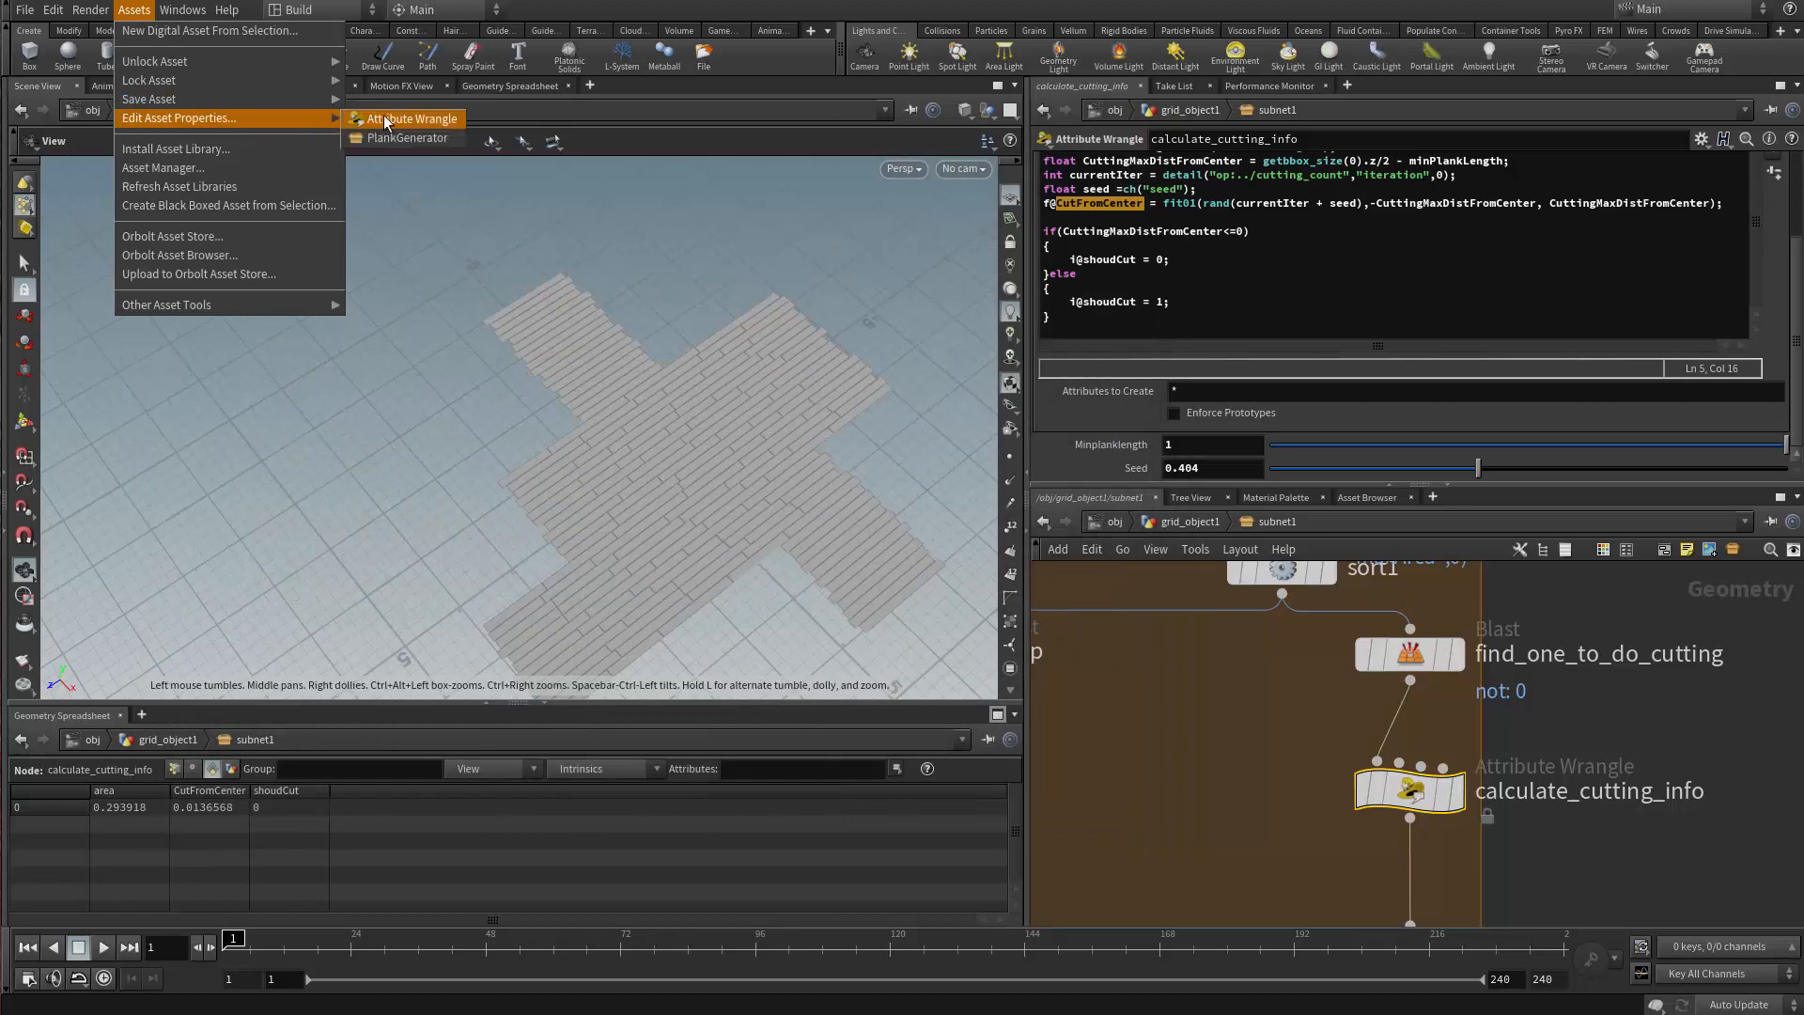
left_click(406, 120)
left_click_drag(640, 126, 590, 125)
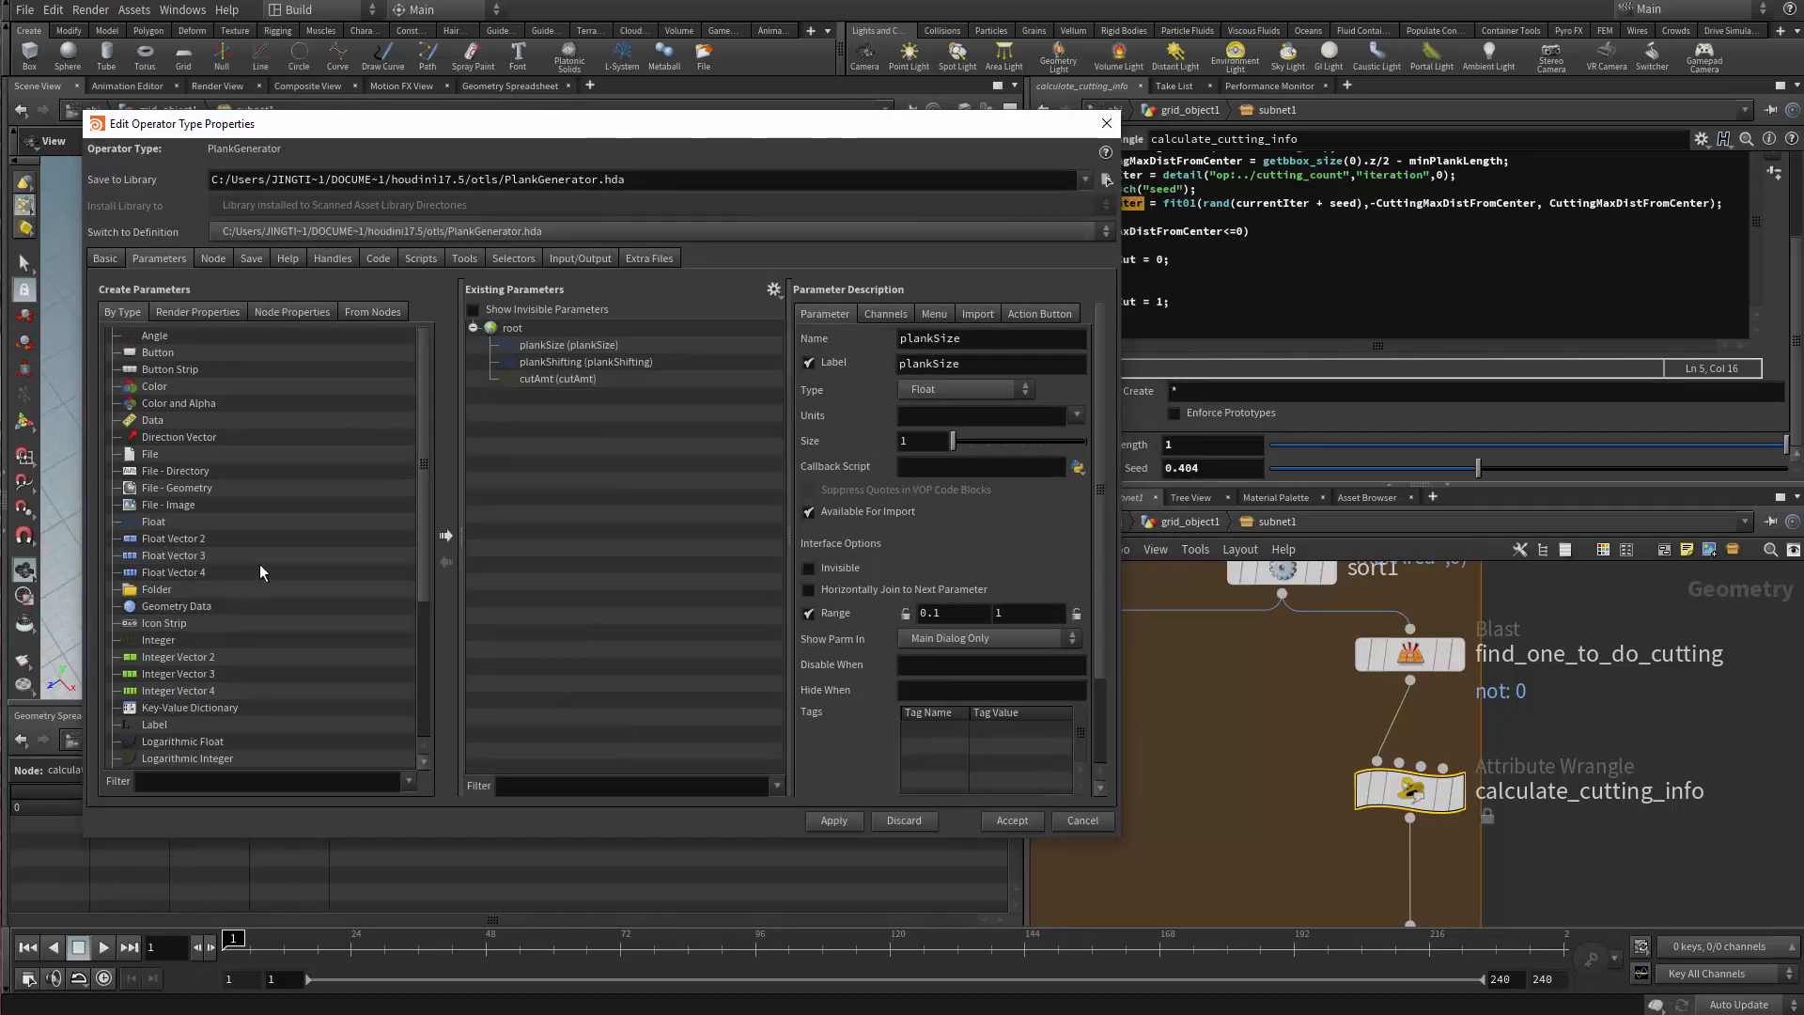
left_click(172, 524)
left_click(446, 536)
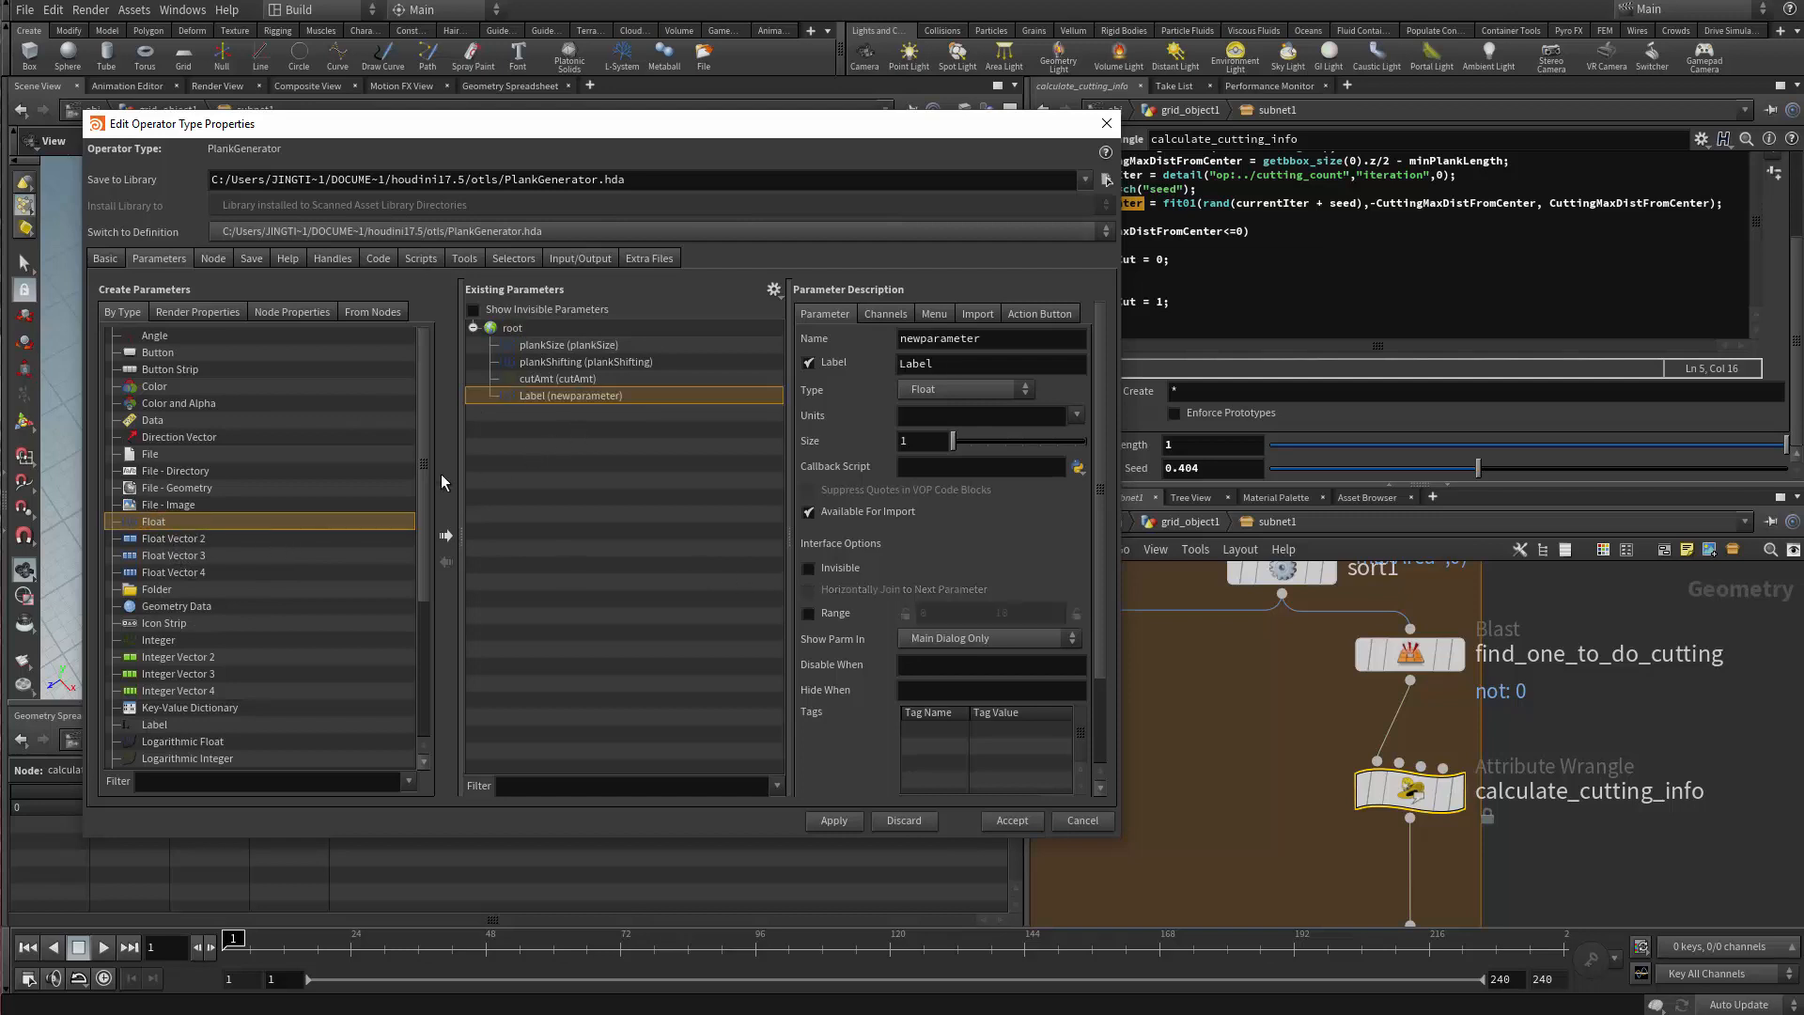
left_click_drag(577, 449, 577, 451)
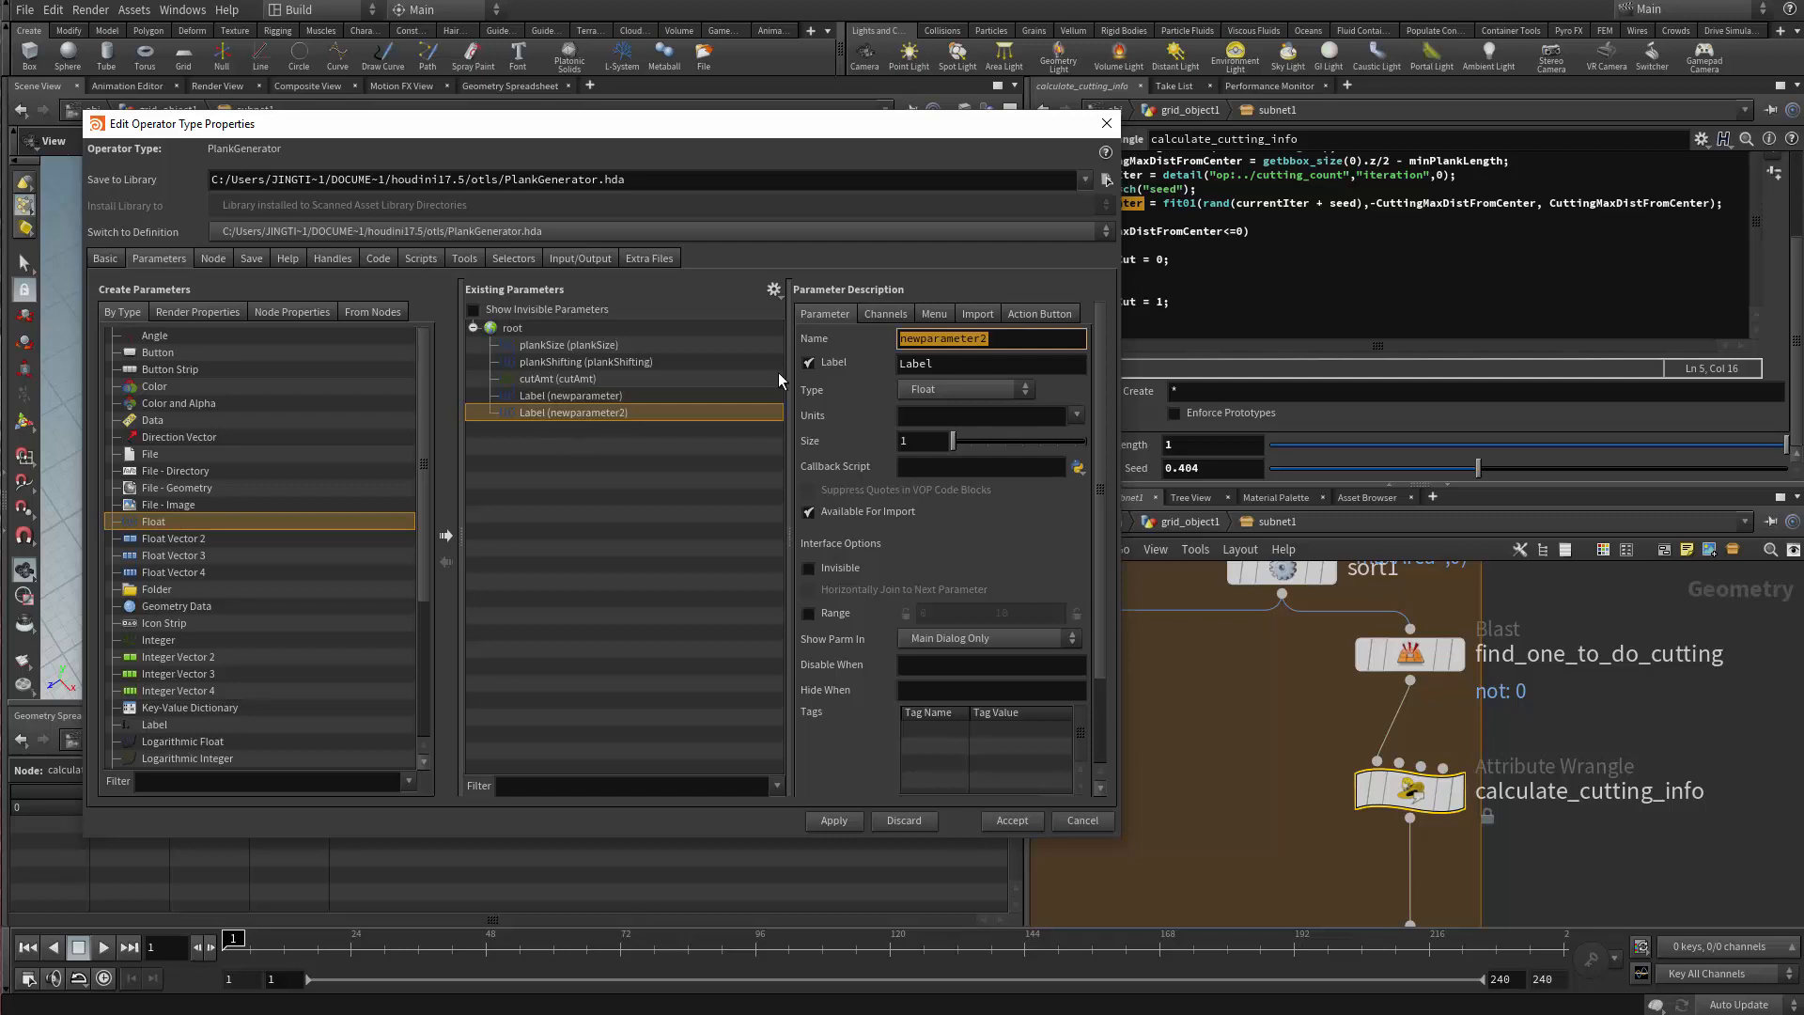
Rename the second new float parameter to Seed in both its name and label
type("Seed")
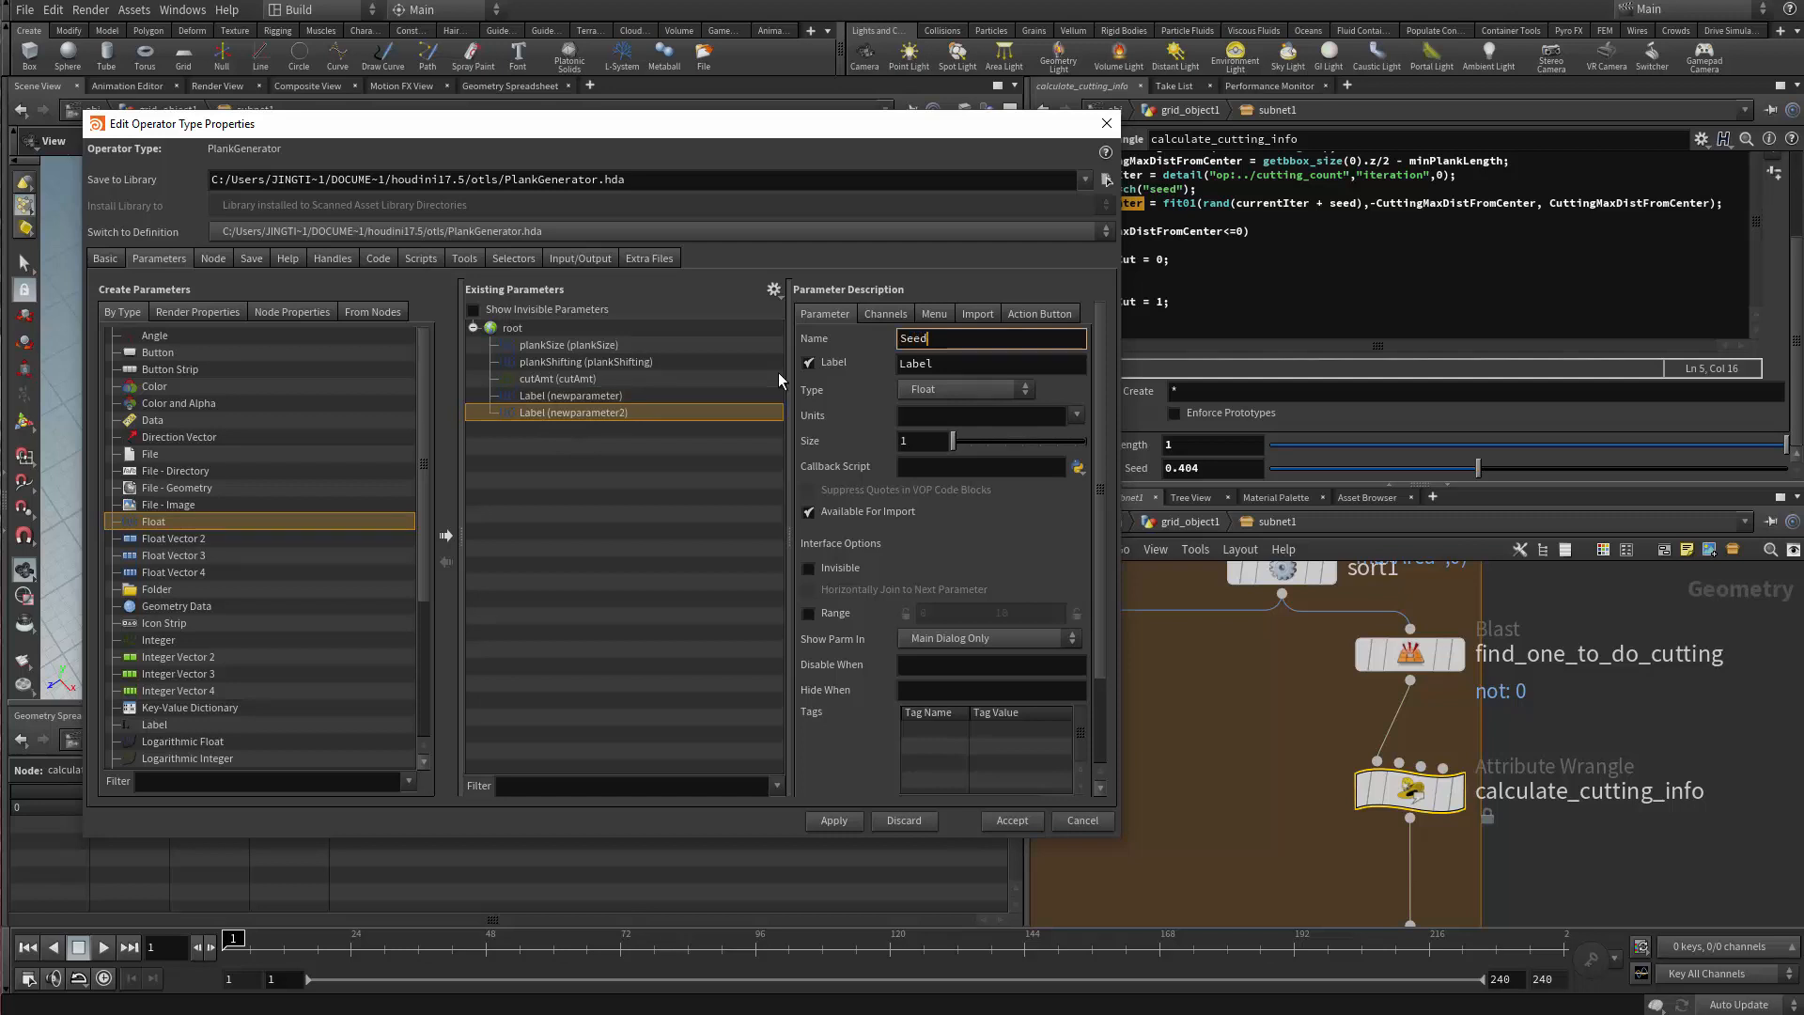
key("Return")
double_click(942, 340)
key("ctrl+v")
left_click_drag(1015, 370, 842, 369)
key("ctrl+v")
left_click(660, 563)
left_click(549, 412)
left_click_drag(951, 366, 836, 406)
key("ctrl+v")
Rename the first new float parameter to minPlankLength in both its name and label
left_click(640, 390)
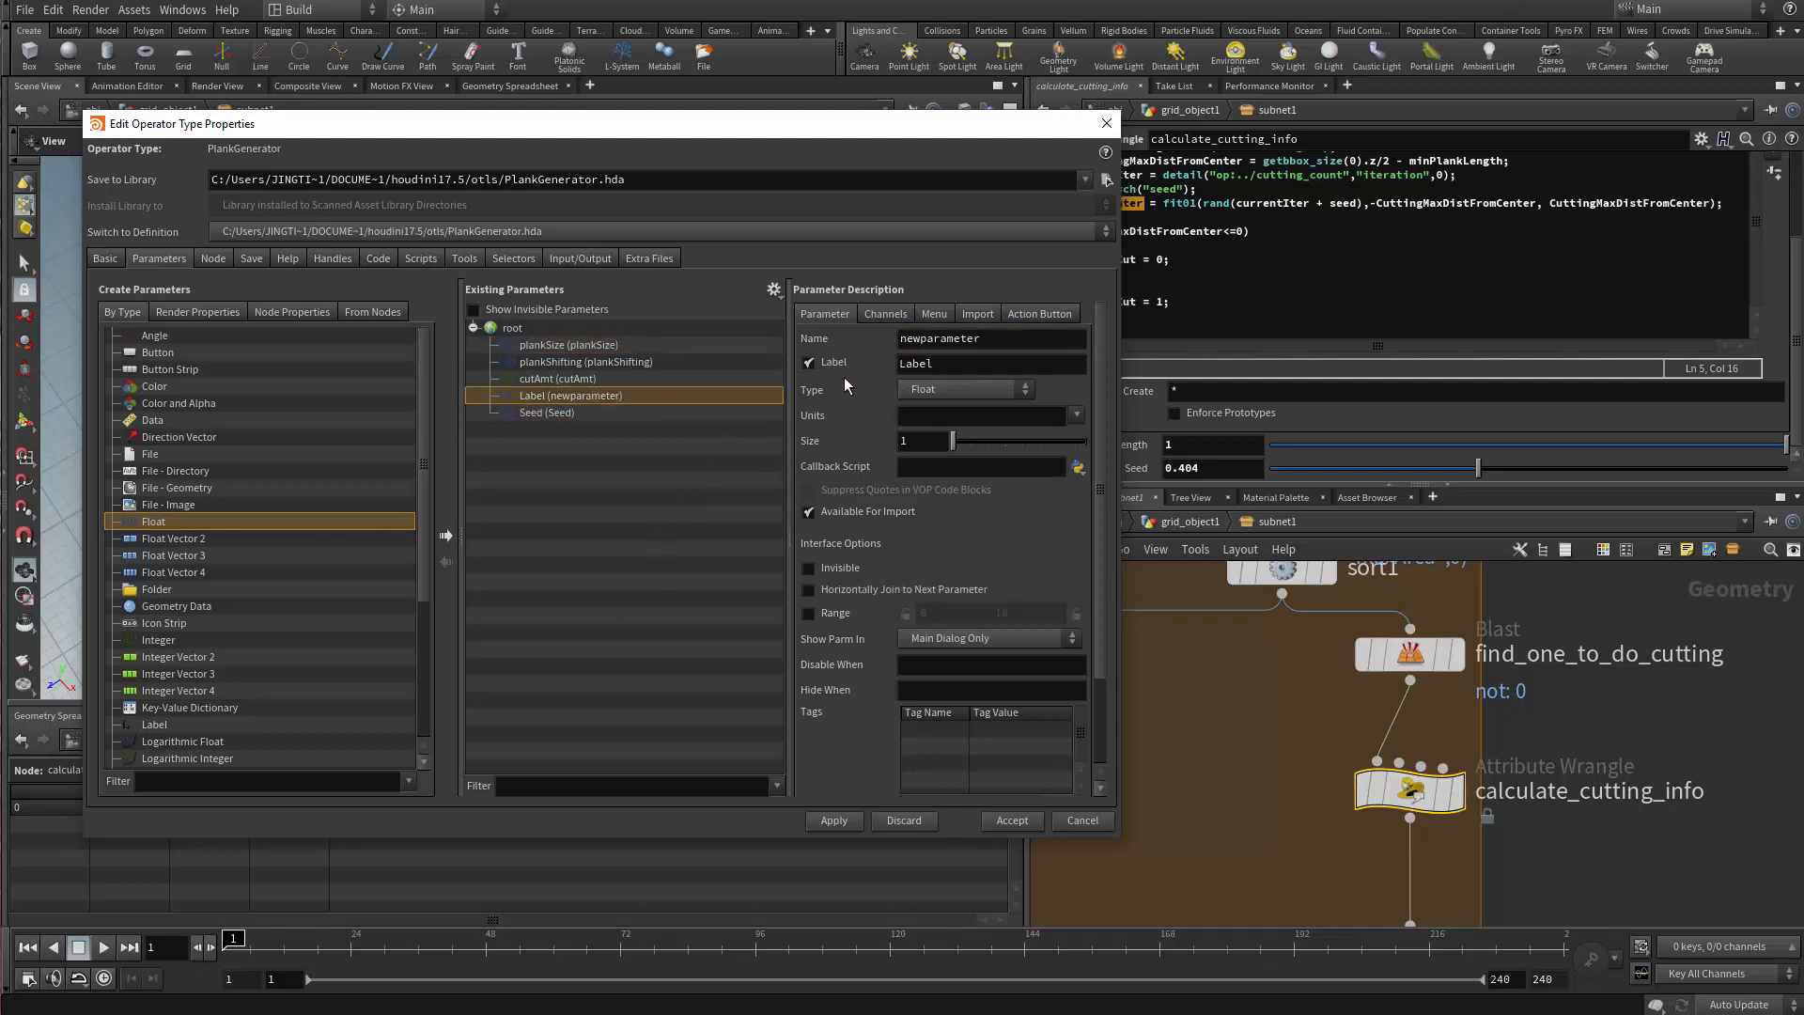
key("ctrl+a")
type("minPlankLengt")
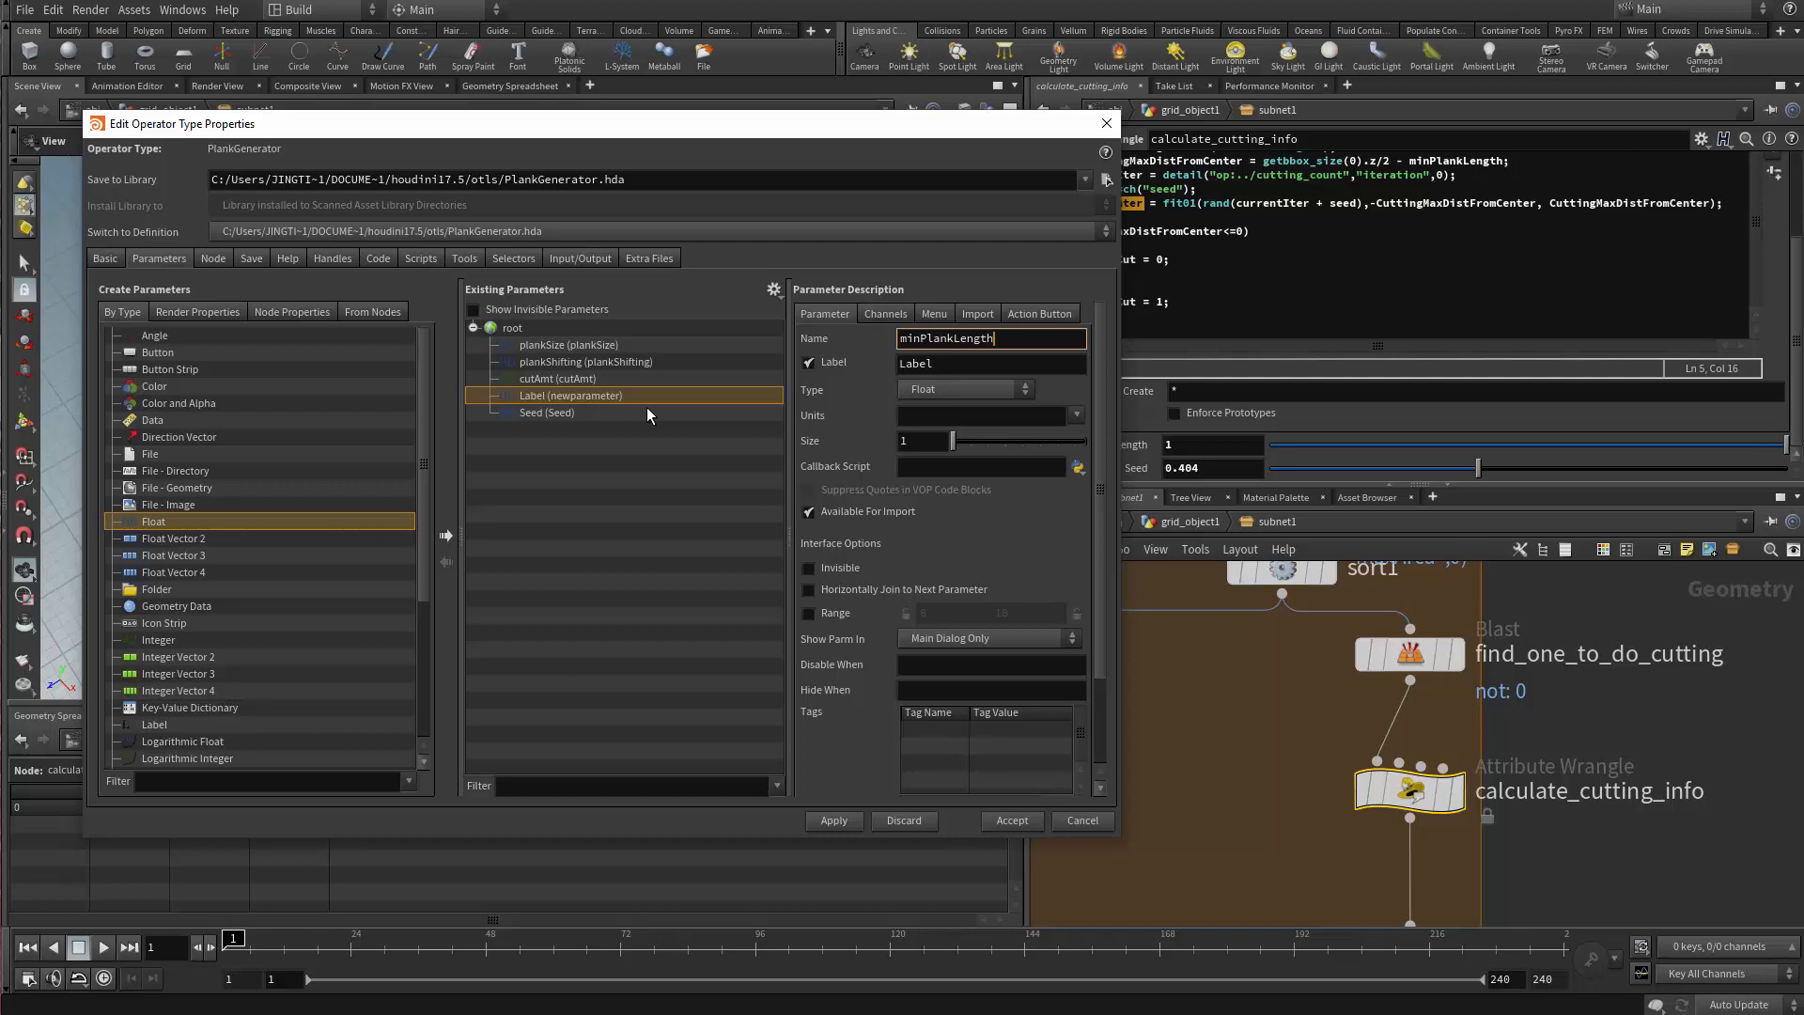
key("ctrl+a")
key("ctrl+c")
double_click(897, 364)
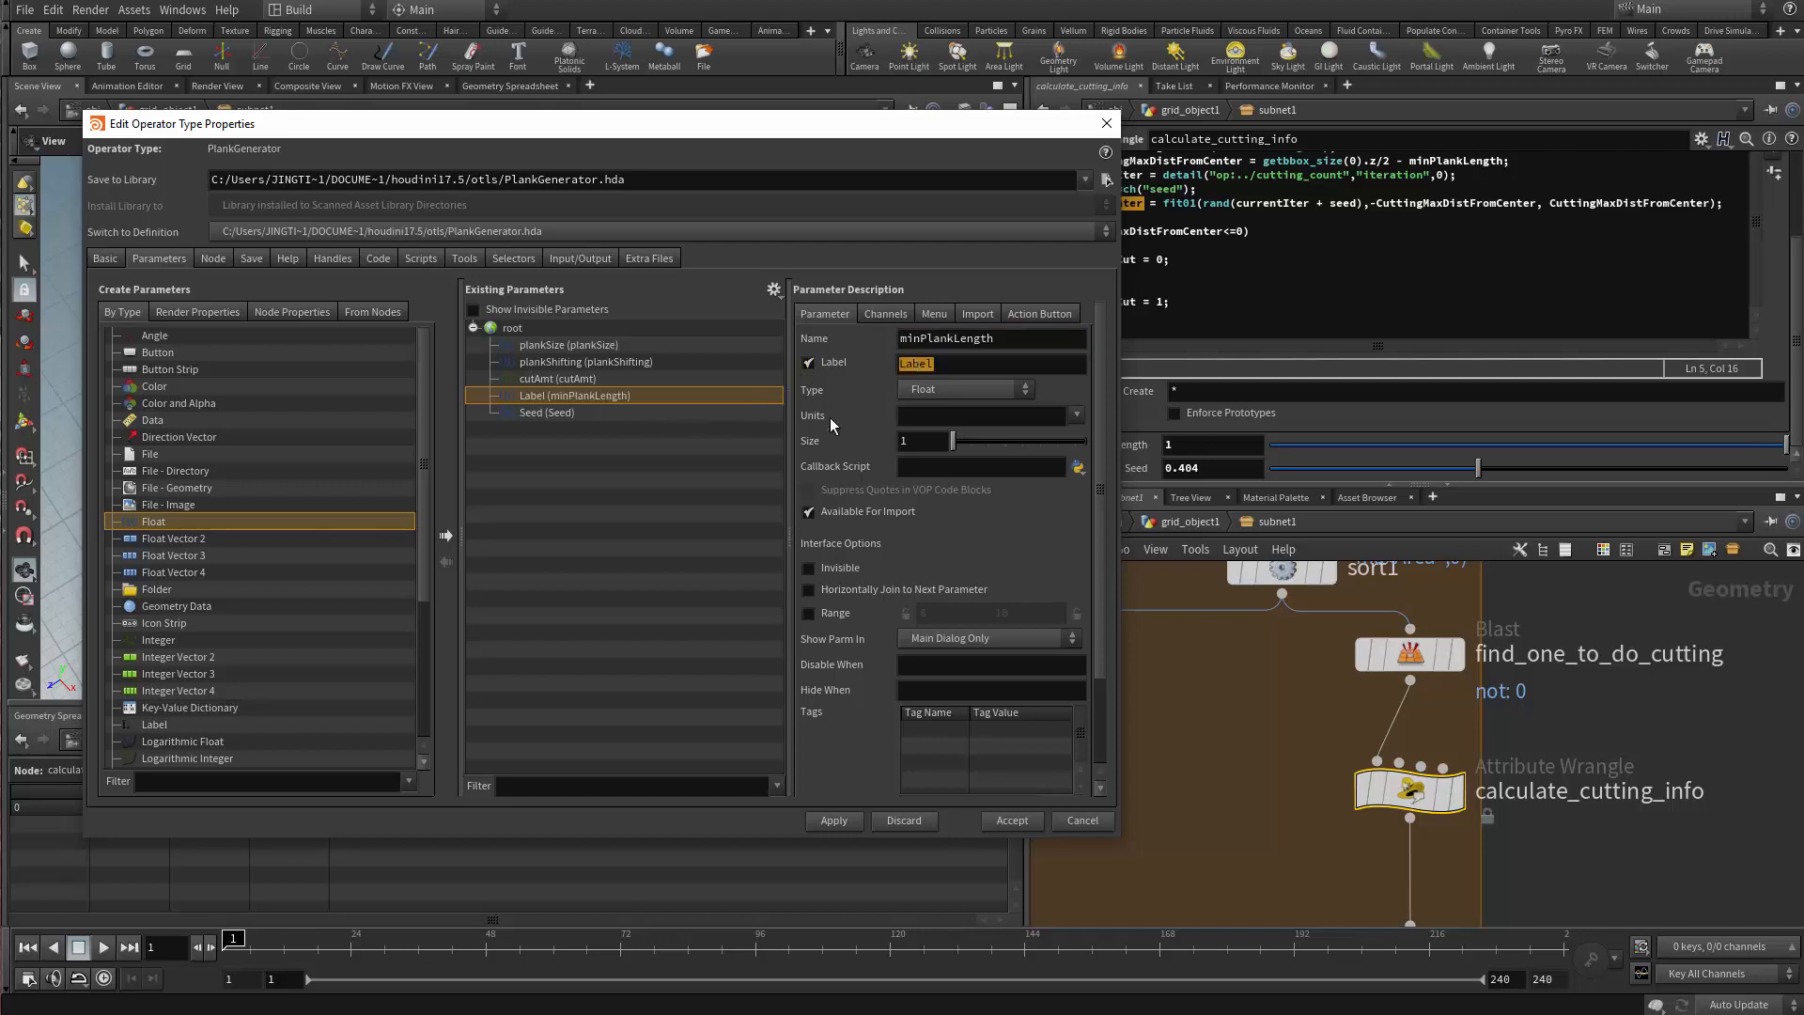
key("ctrl+v")
key("Return")
Give minPlankLength a range with maximum 5 and a default of 1, and accept the asset changes
left_click(808, 612)
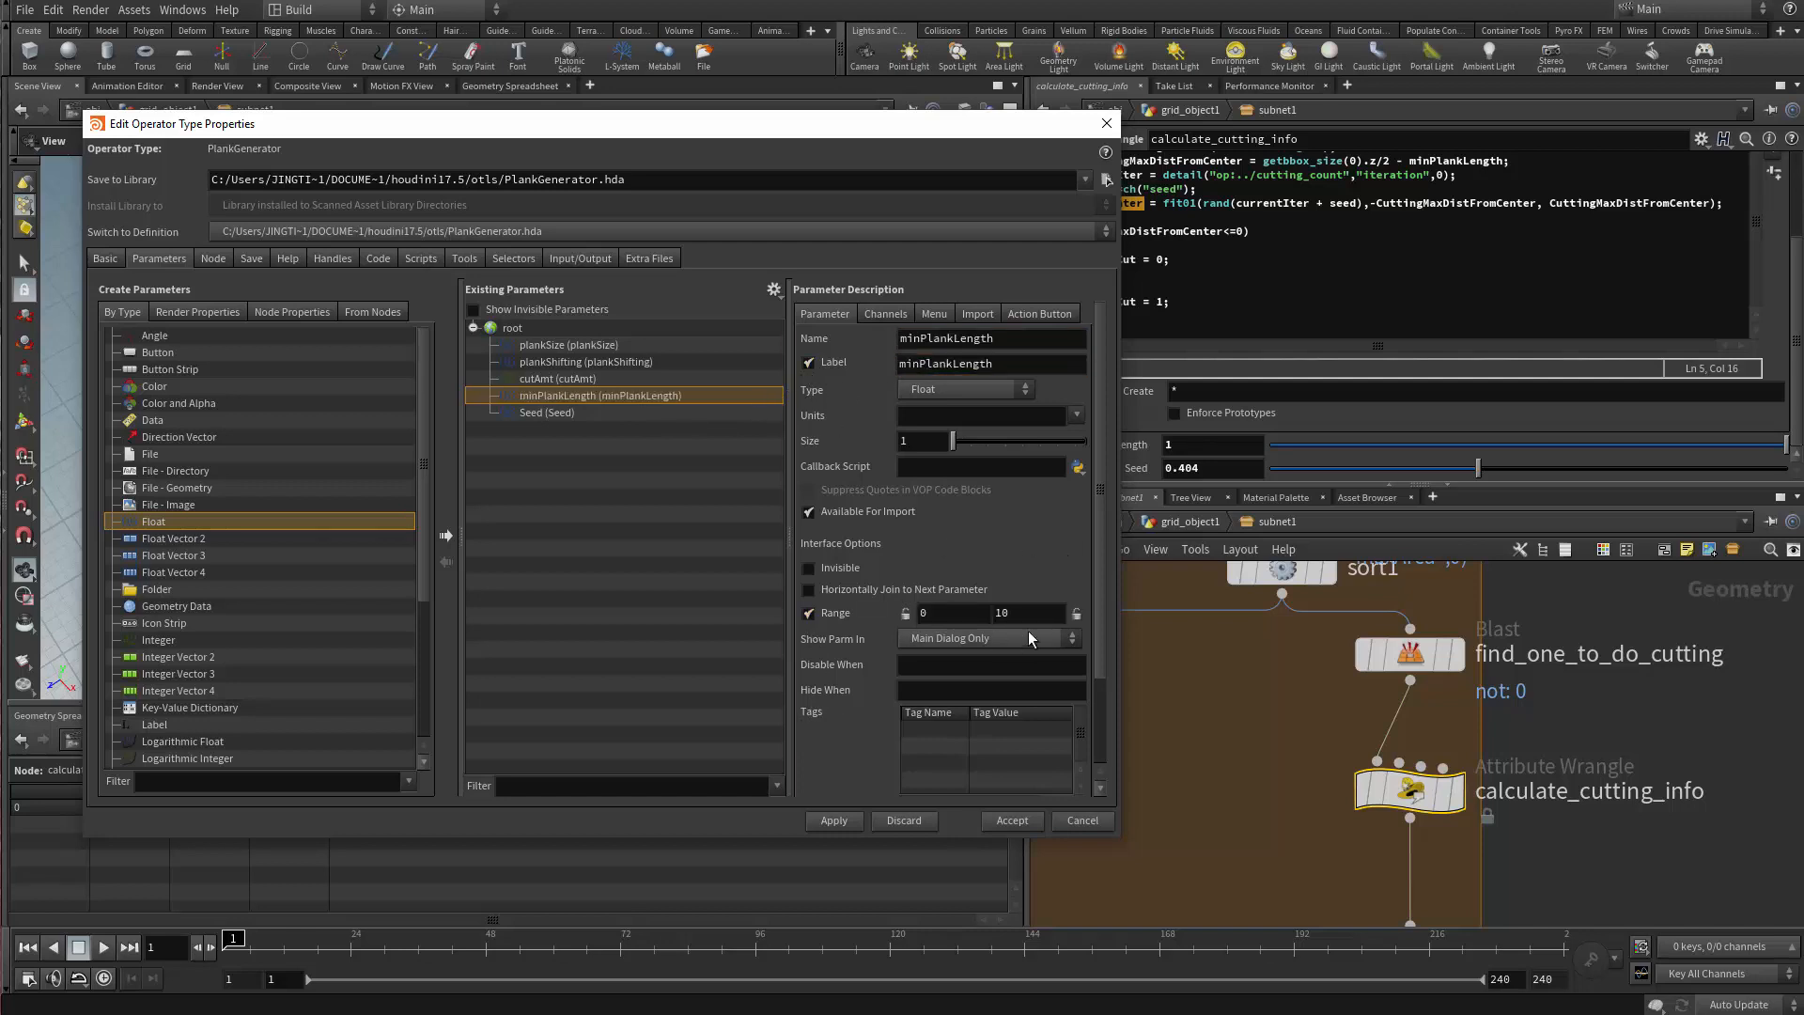
double_click(1024, 613)
key("Return")
type("5")
key("Return")
left_click(875, 315)
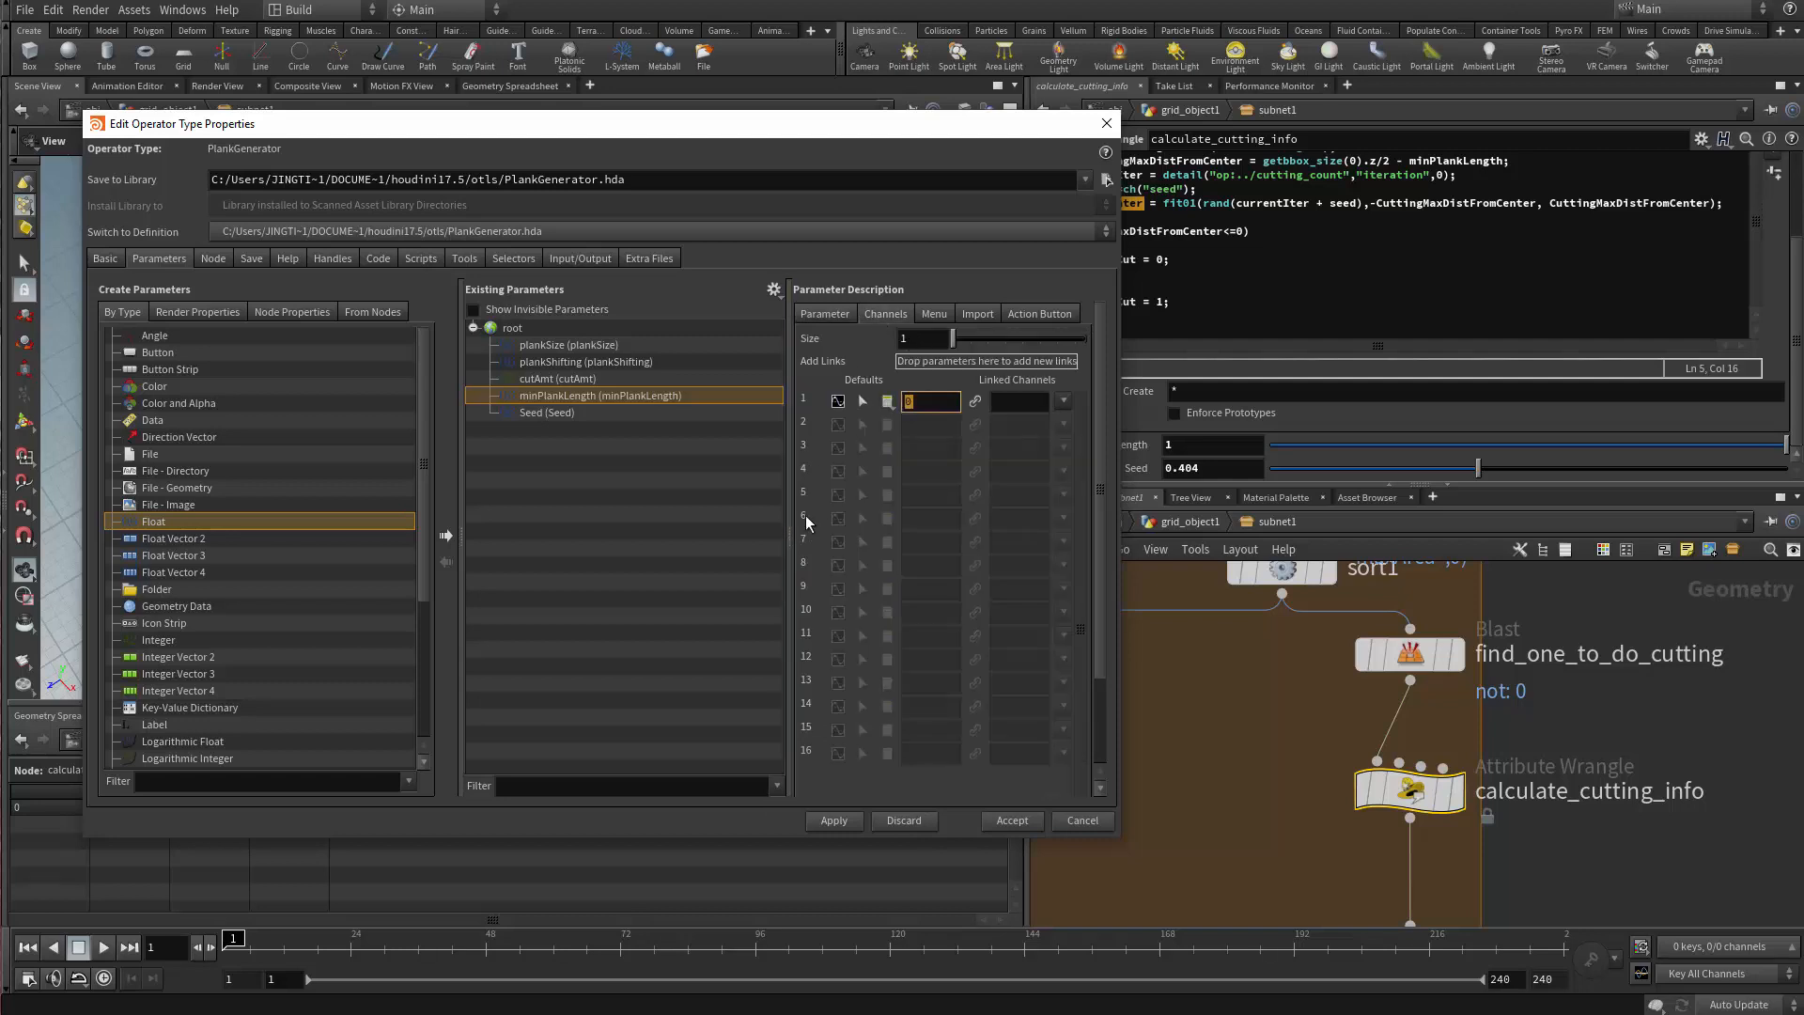
type("1")
key("Return")
left_click(1012, 820)
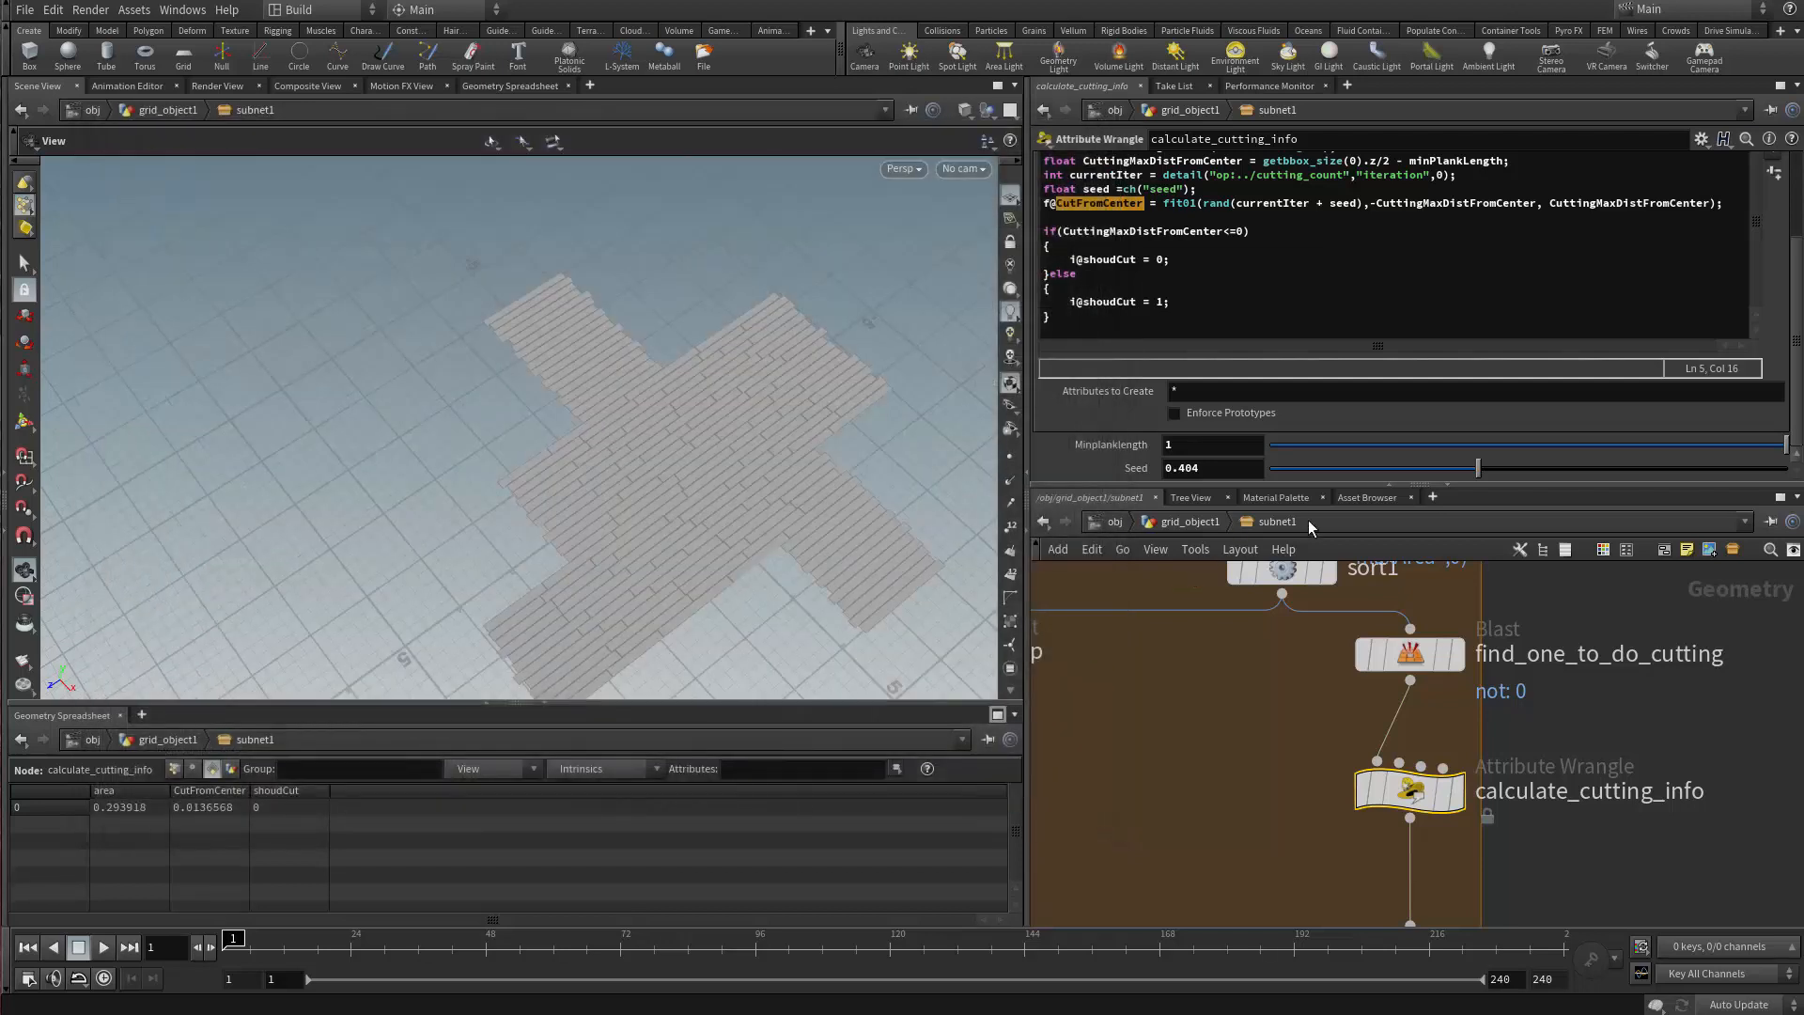
Open subnet1's asset parameters in a floating window over the viewport
right_click(1272, 522)
mouse_move(1350, 684)
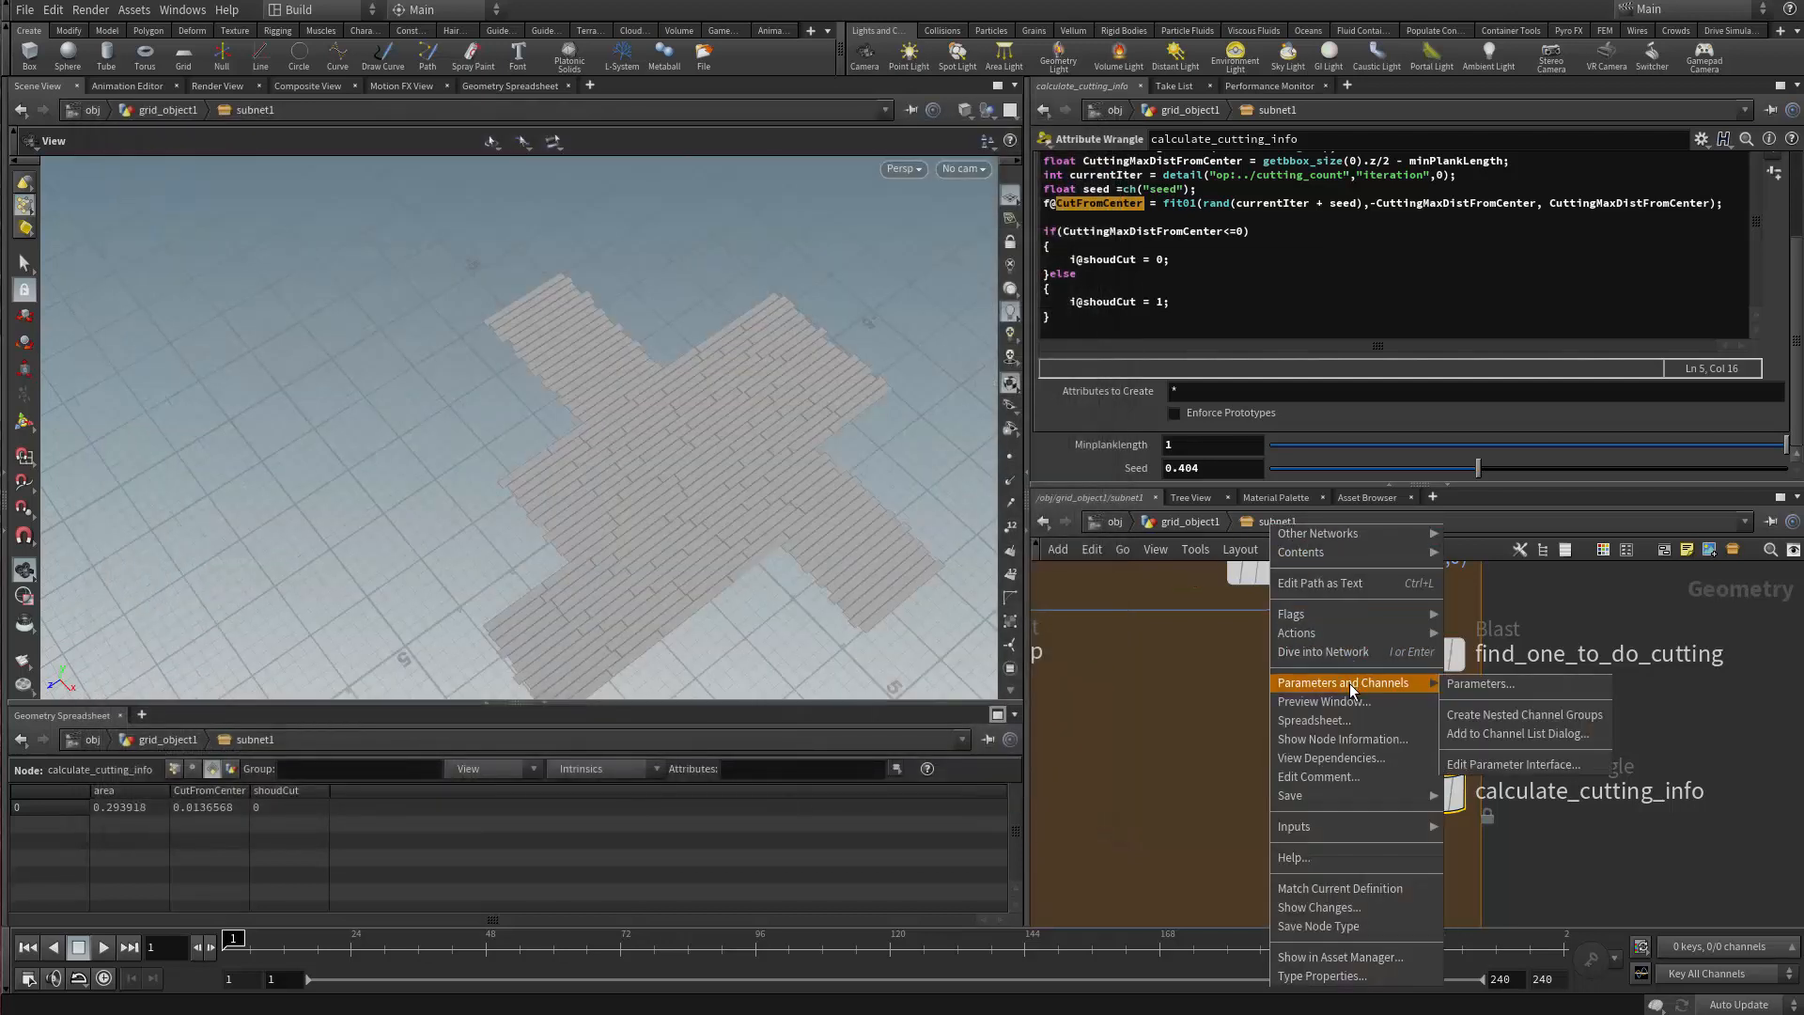
left_click(1464, 685)
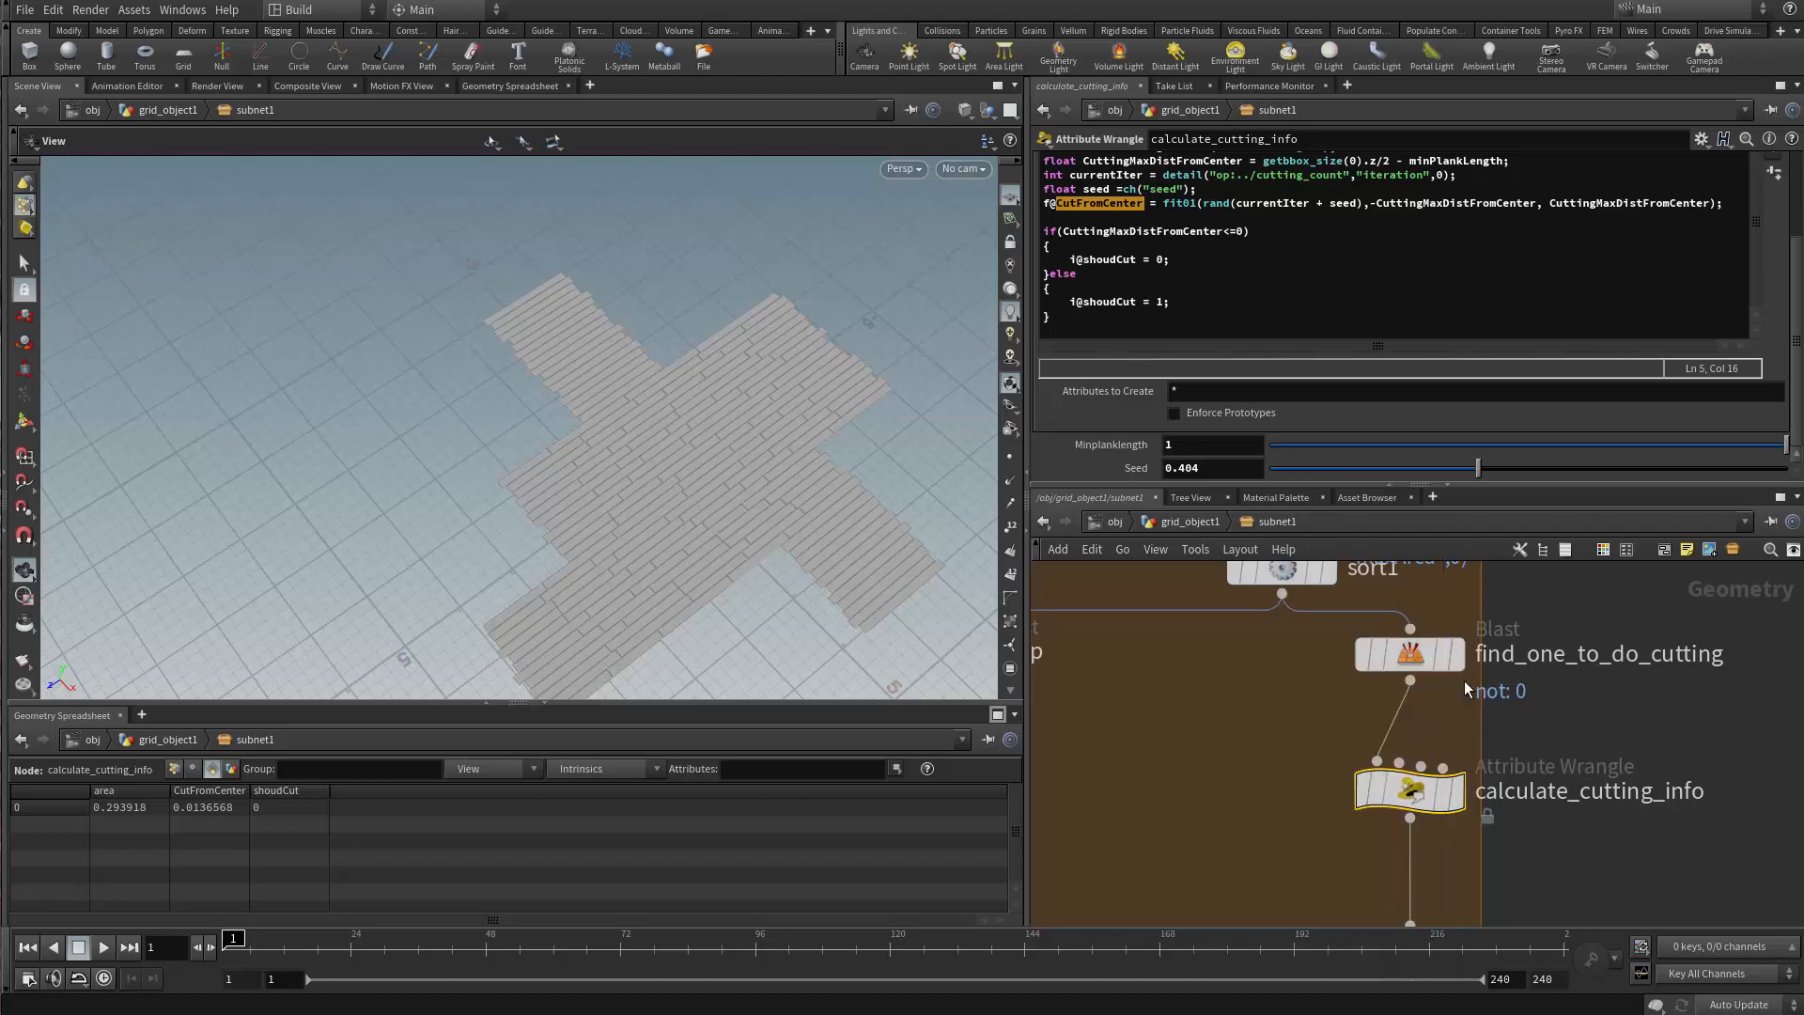
left_click_drag(842, 742, 821, 469)
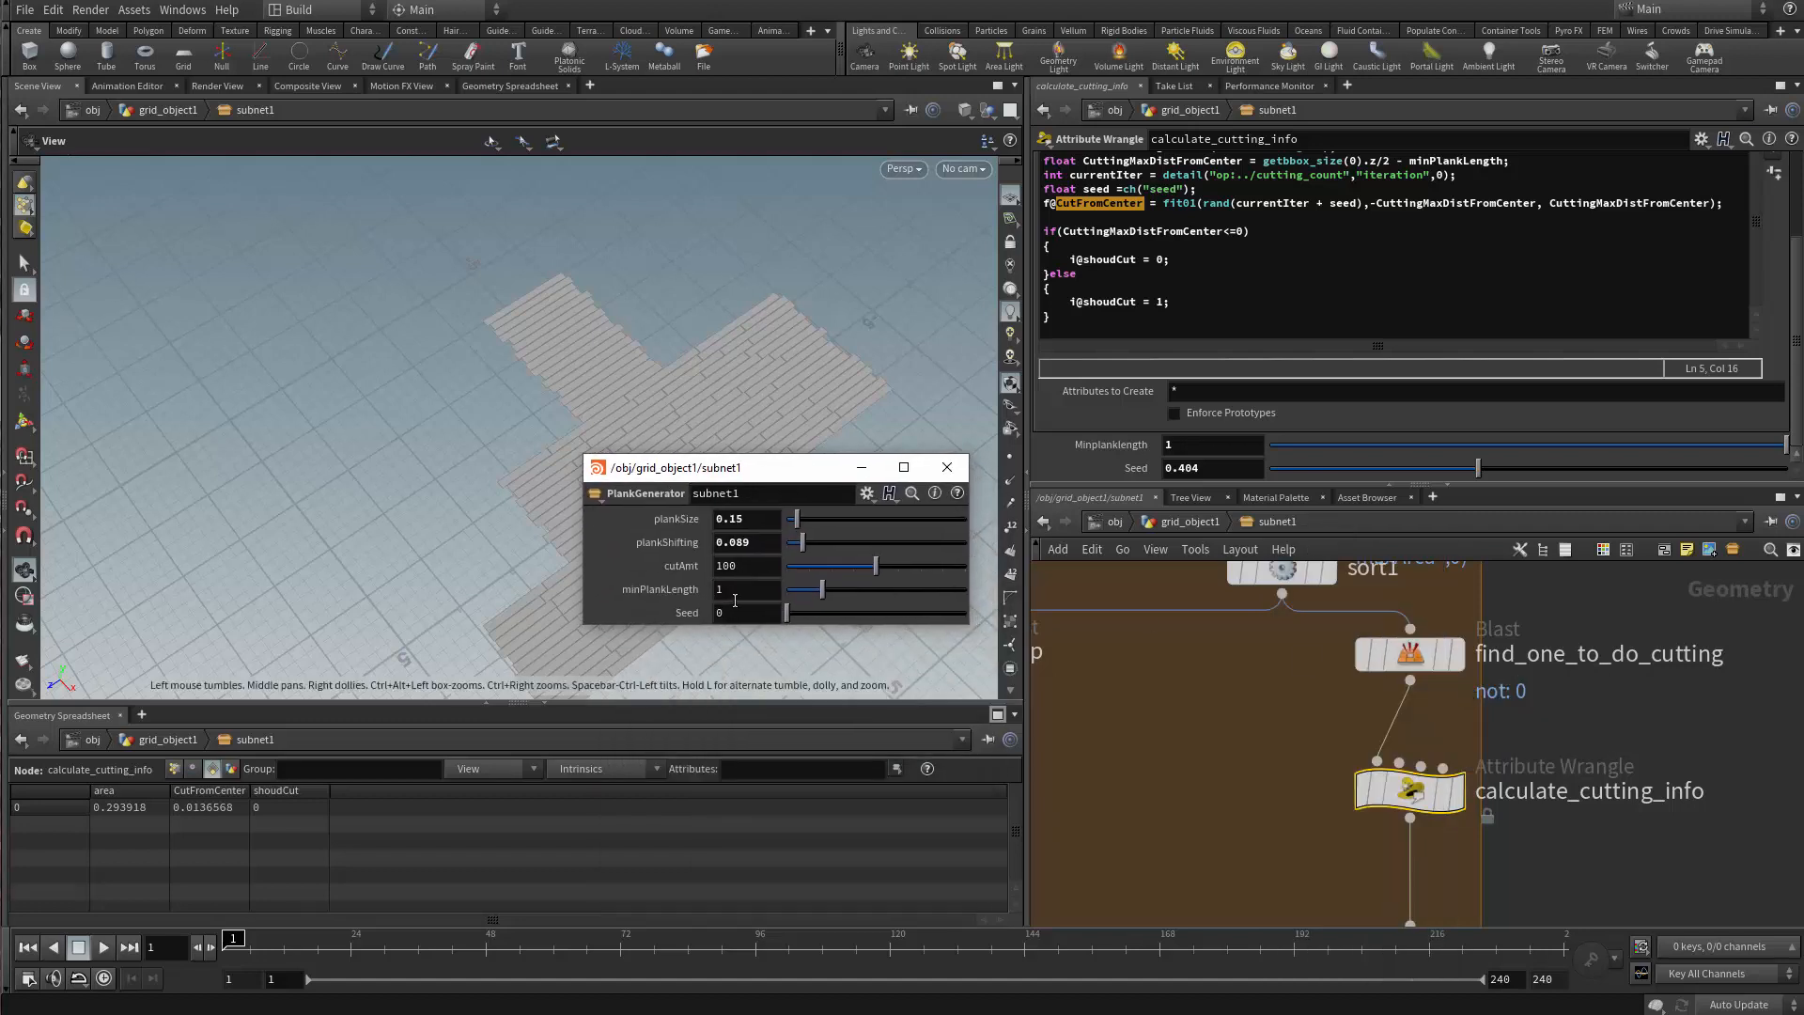
Link the calculate_cutting_info wrangle's Minplanklength to the asset's minPlankLength as a relative reference
right_click(736, 589)
left_click(795, 710)
middle_click_drag(1326, 824, 1275, 705)
scroll(1275, 705, "down", 1)
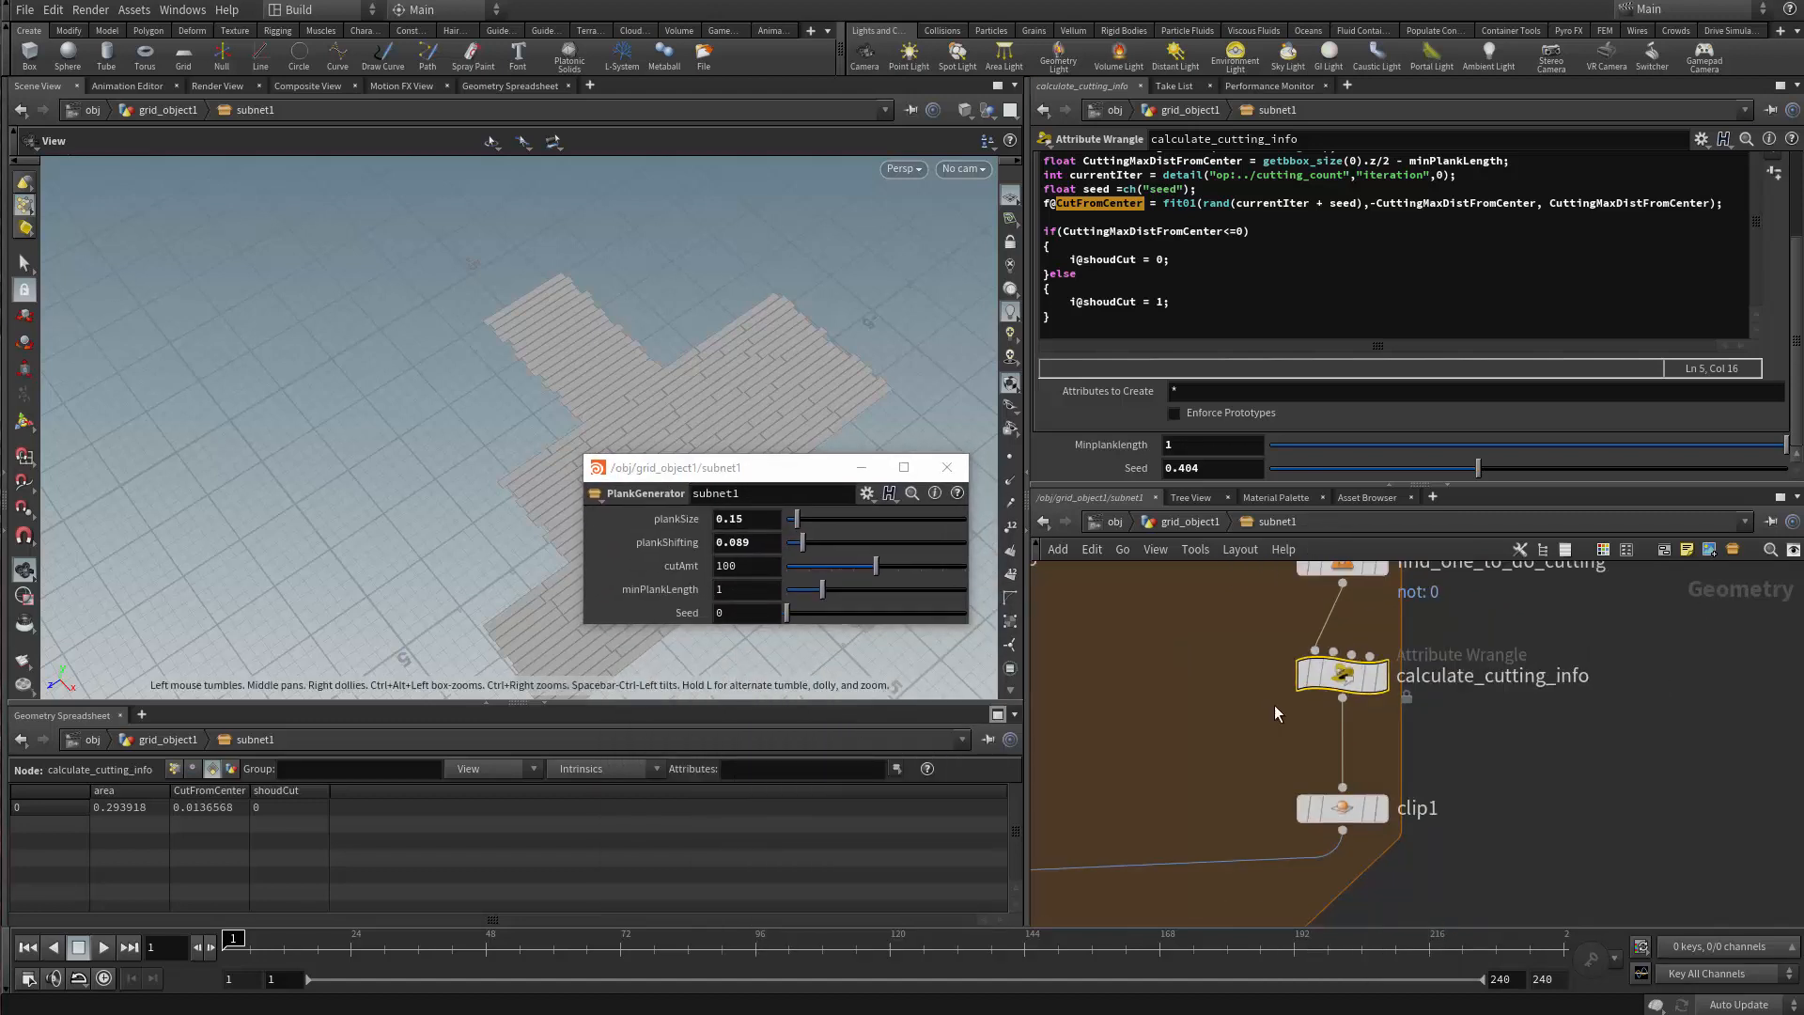
scroll(1365, 685, "up", 1)
right_click(1202, 450)
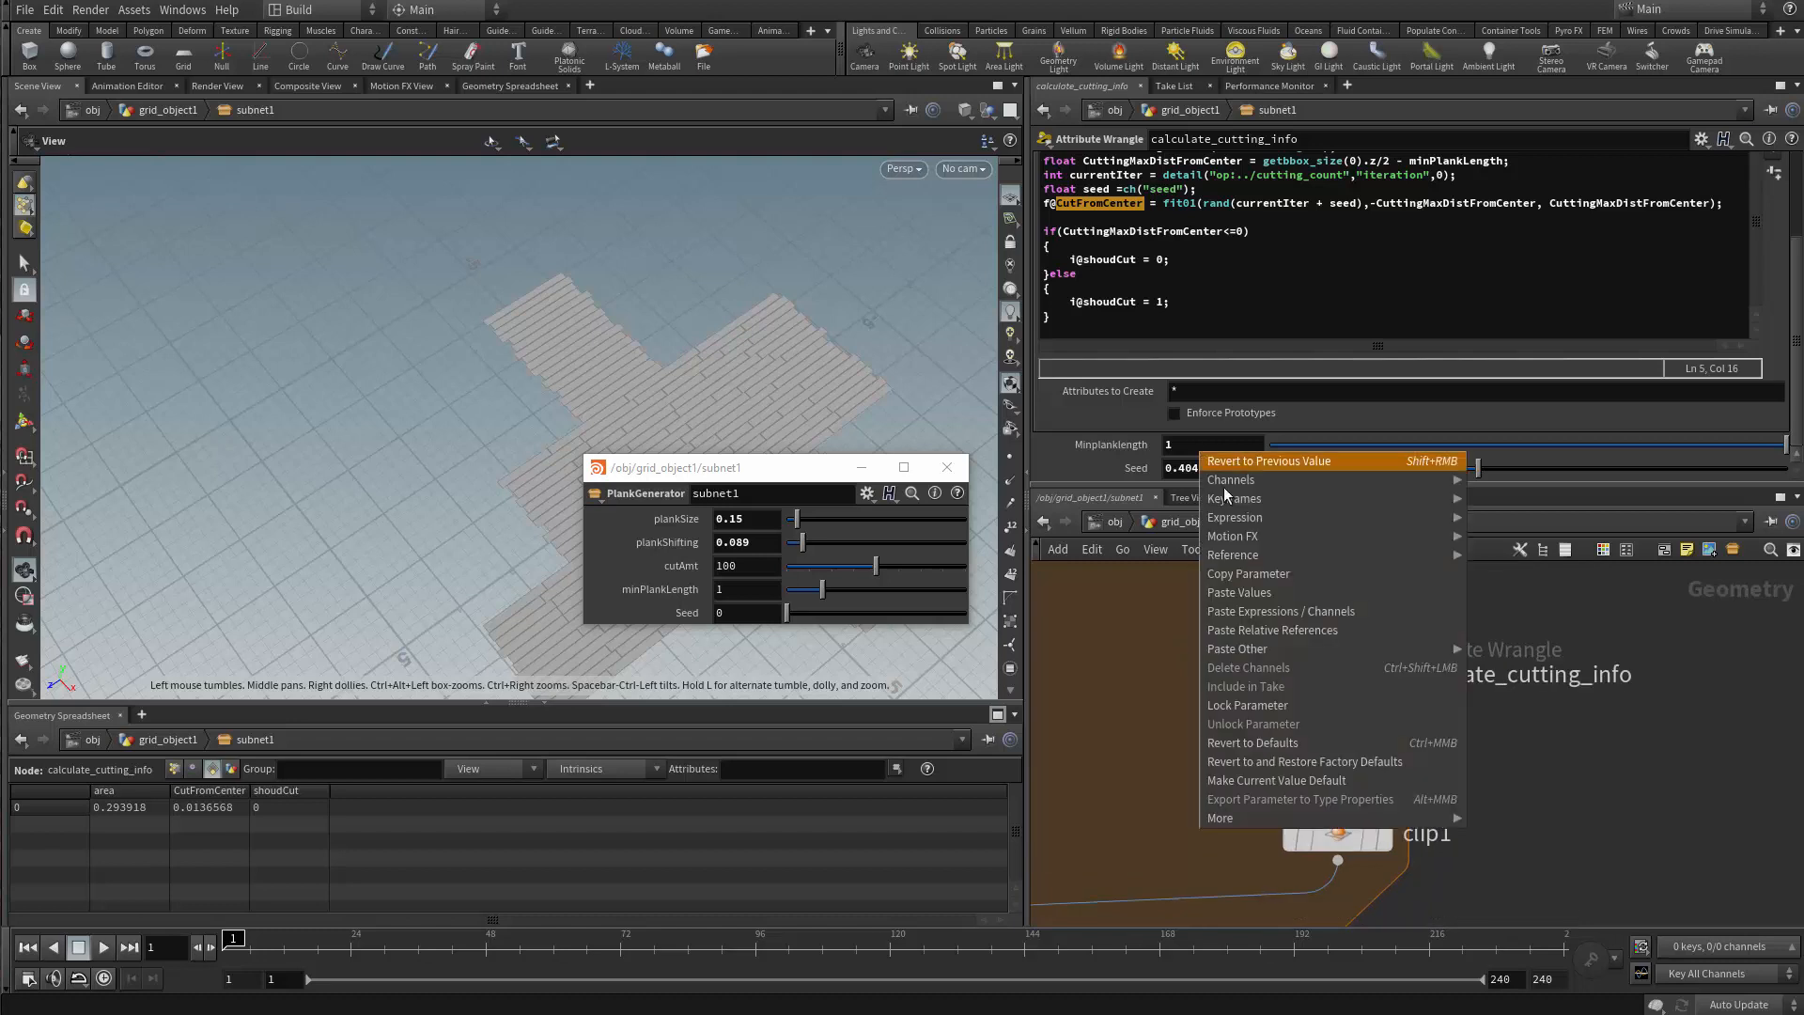
left_click(1264, 629)
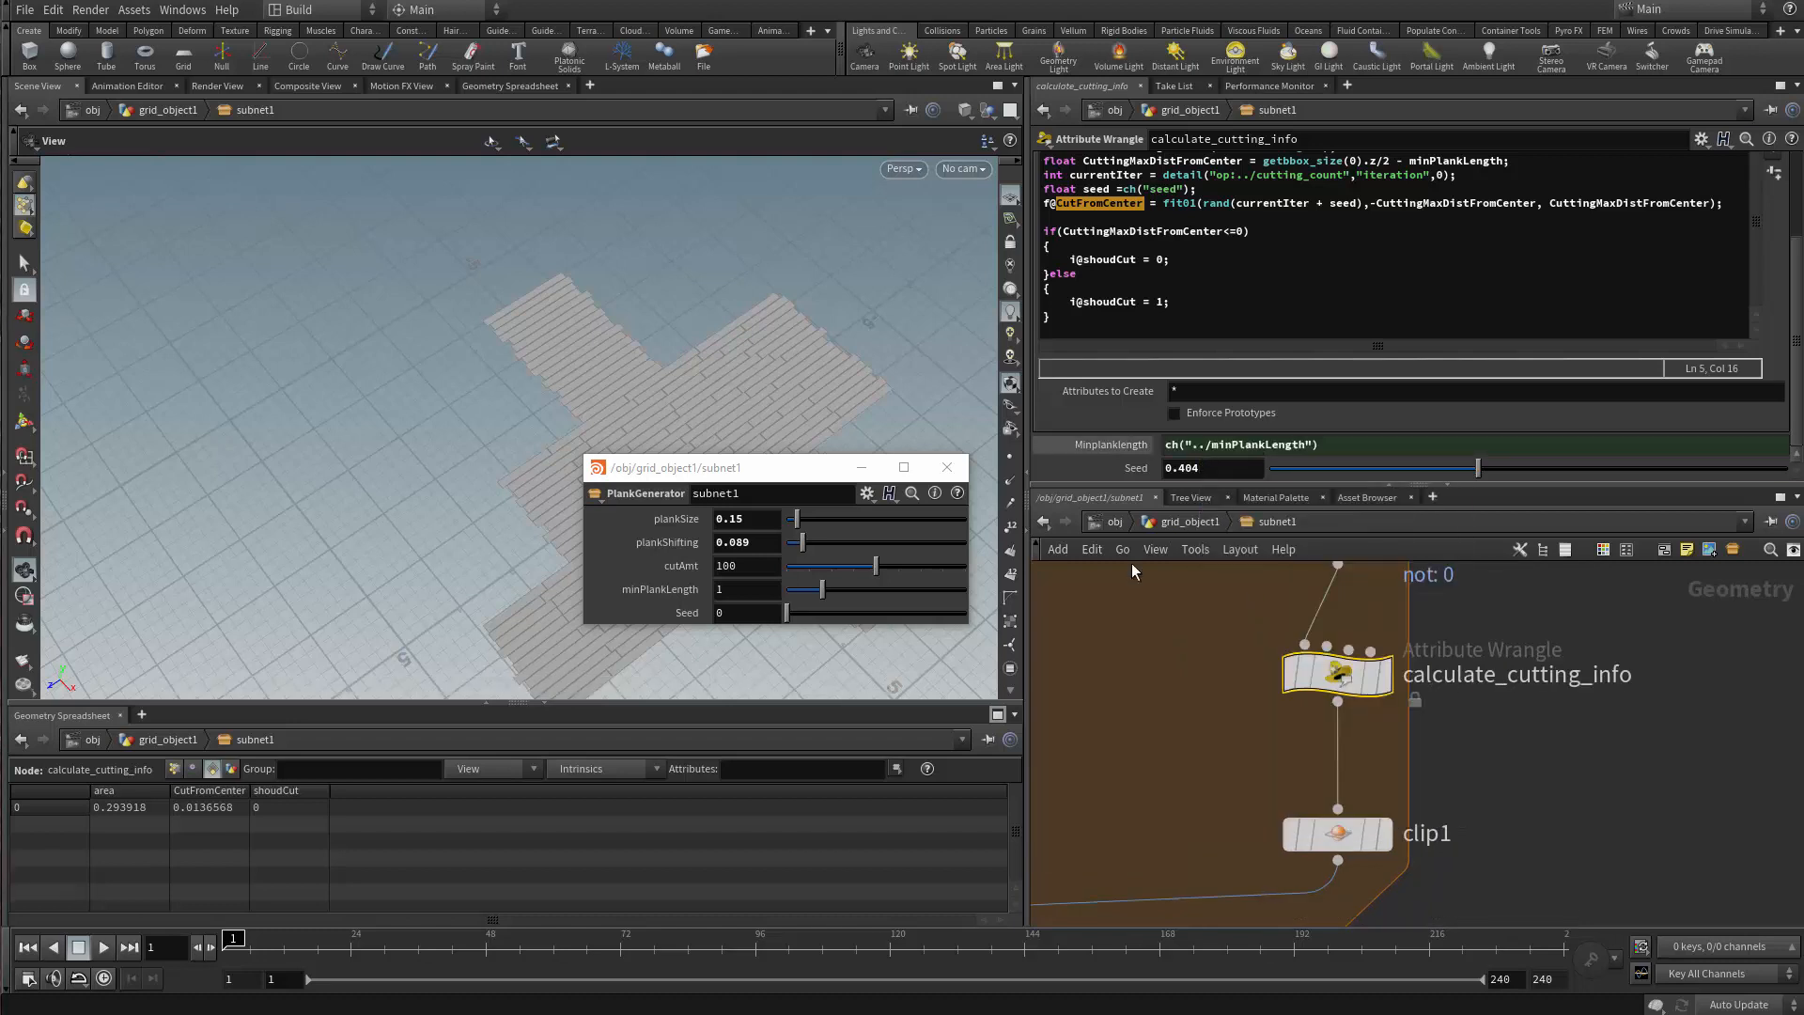
Link the calculate_cutting_info wrangle's Seed to the asset's Seed parameter as a relative reference
right_click(752, 615)
left_click(817, 735)
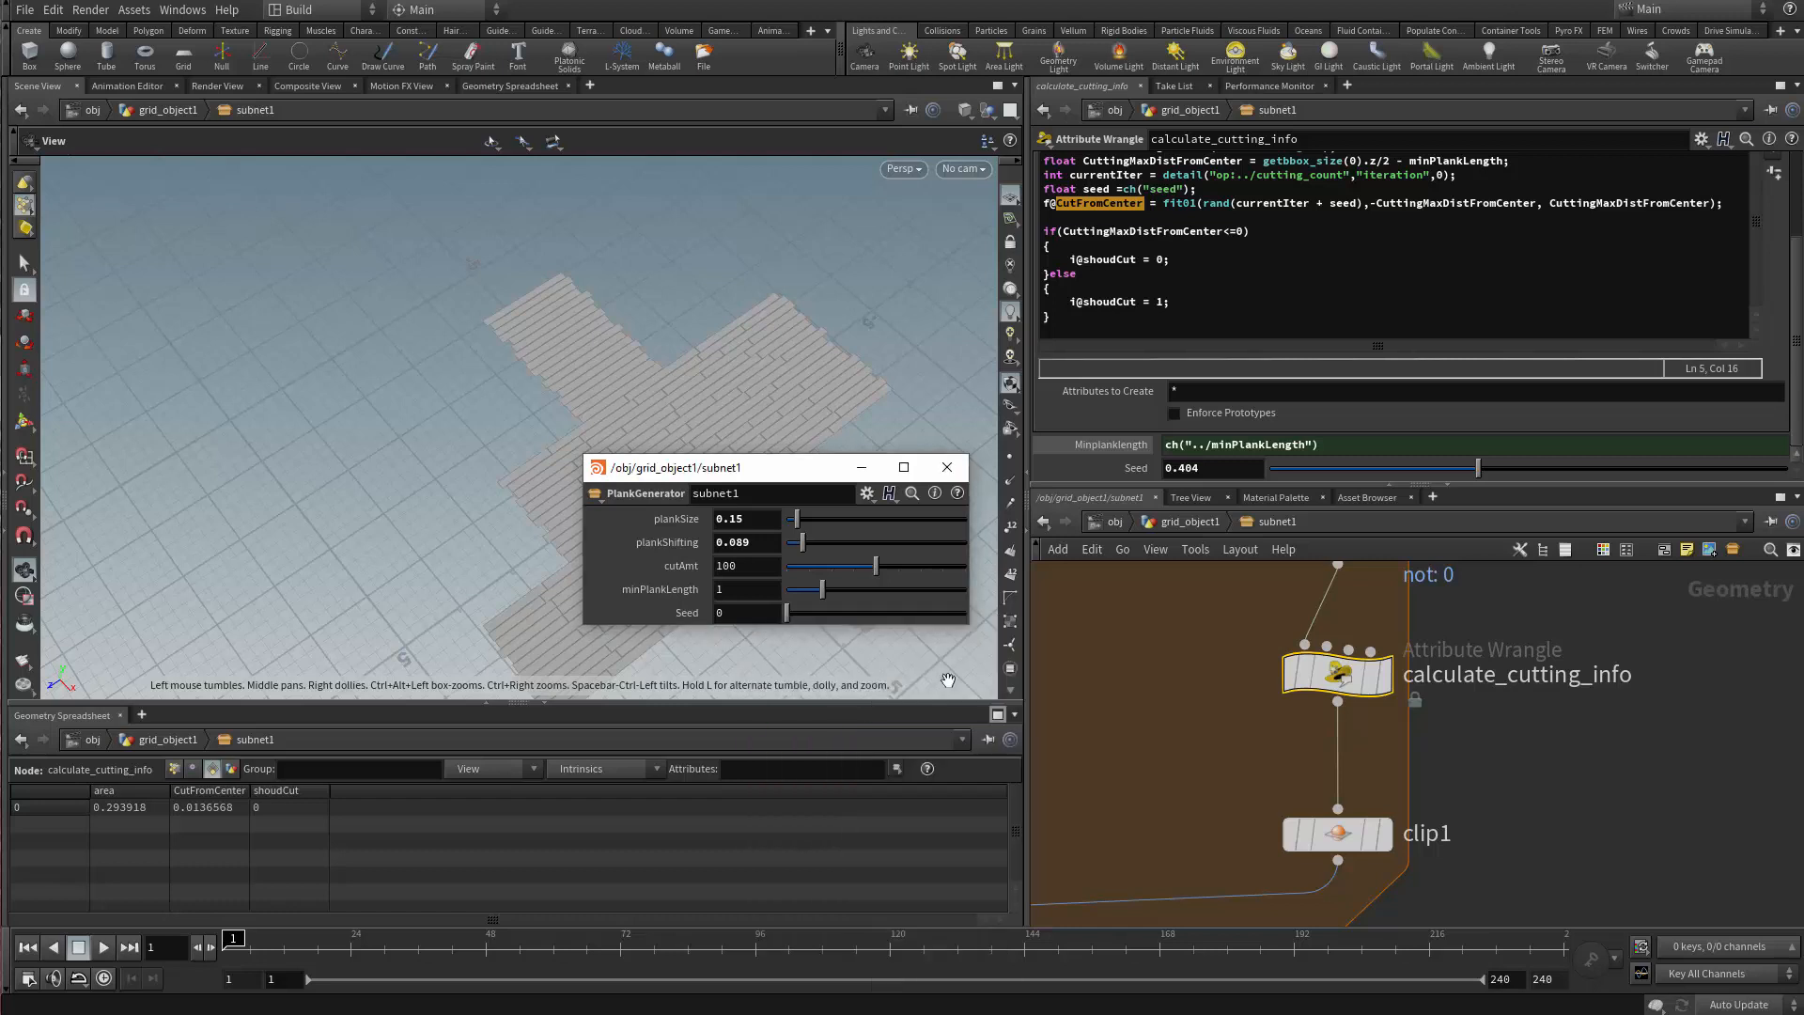
right_click(1193, 470)
left_click(1263, 648)
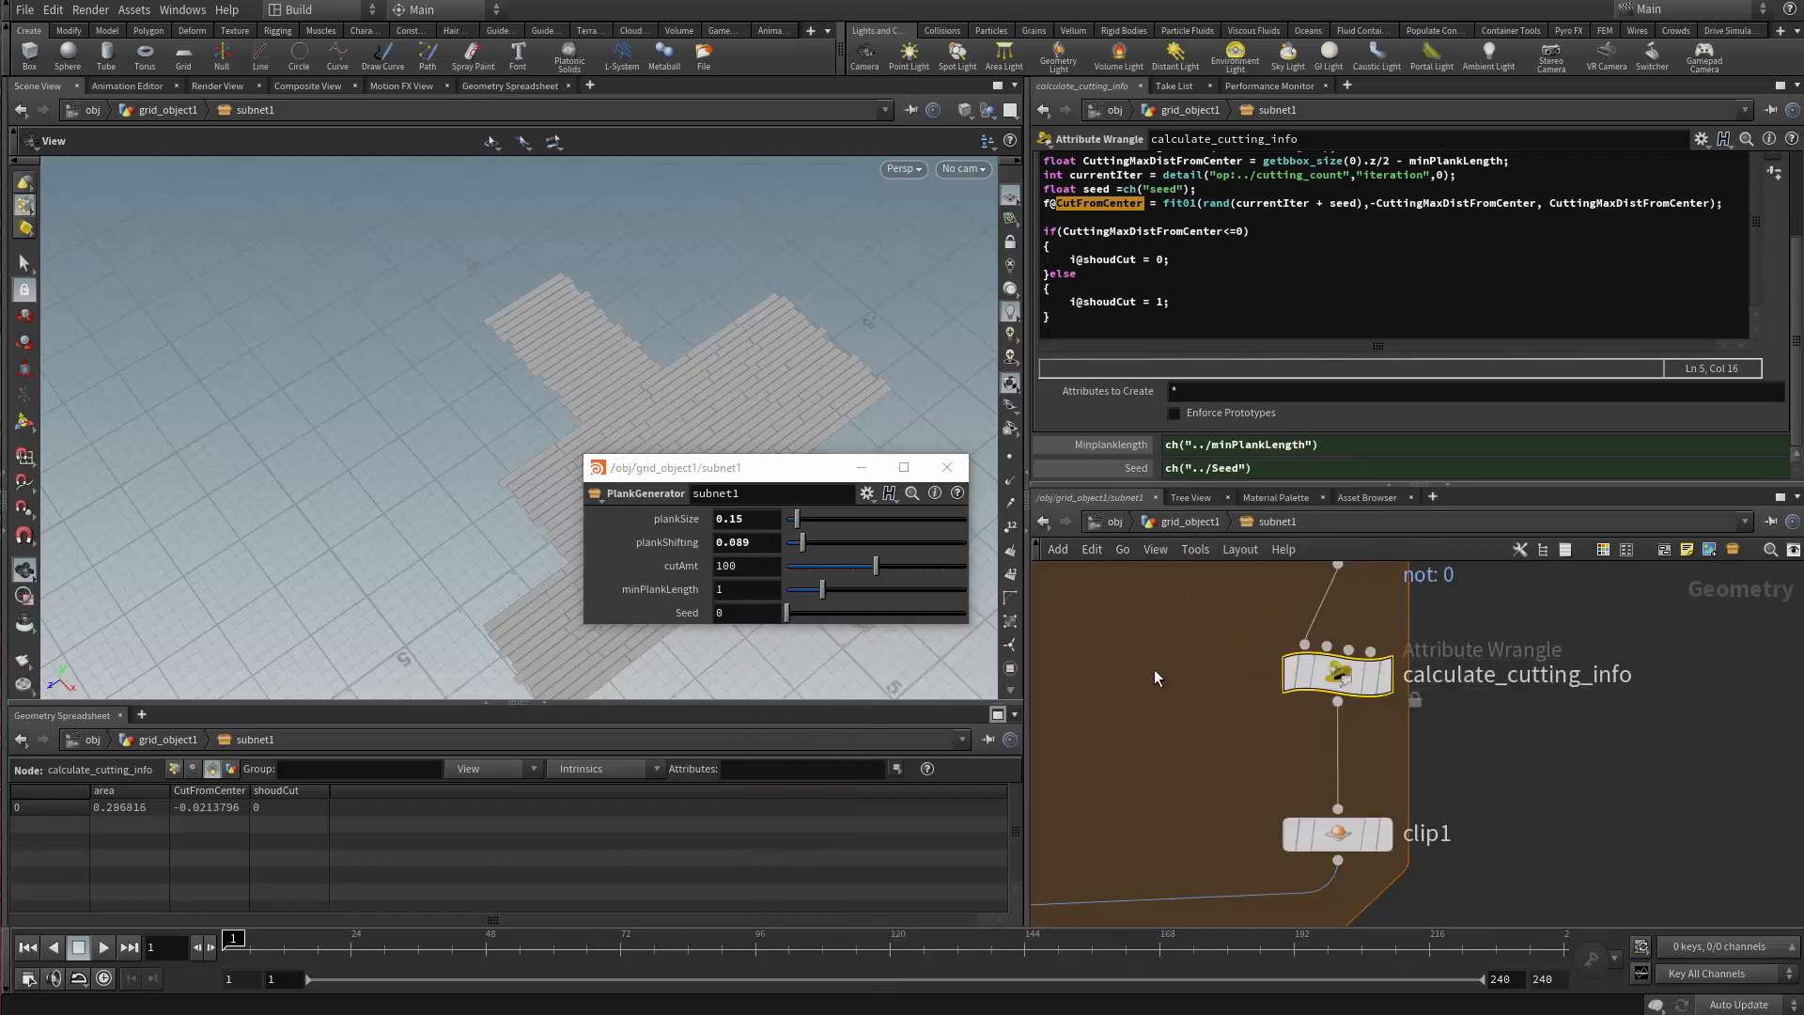
Set the asset's cutAmt to 179, minPlankLength to 1.5 and Seed to 5.26, and inspect the cut planks up close
left_click_drag(677, 467, 195, 339)
left_click_drag(574, 343, 620, 349)
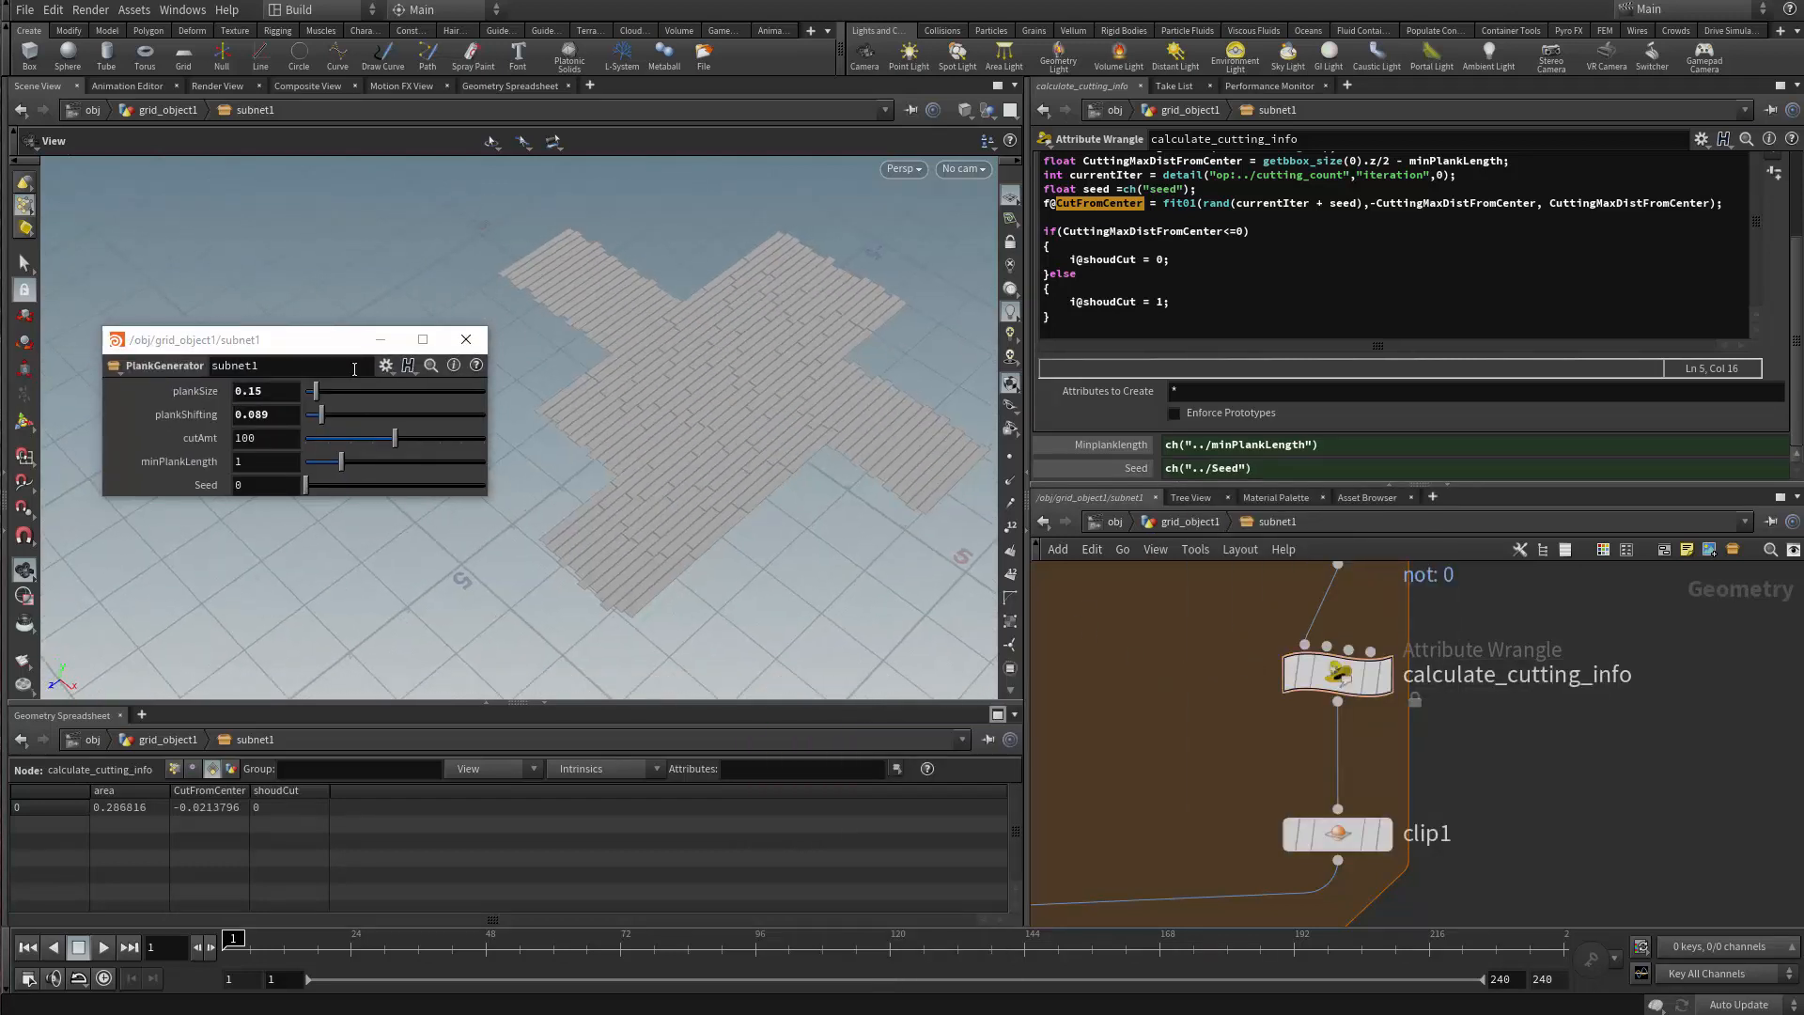
left_click_drag(282, 340, 243, 324)
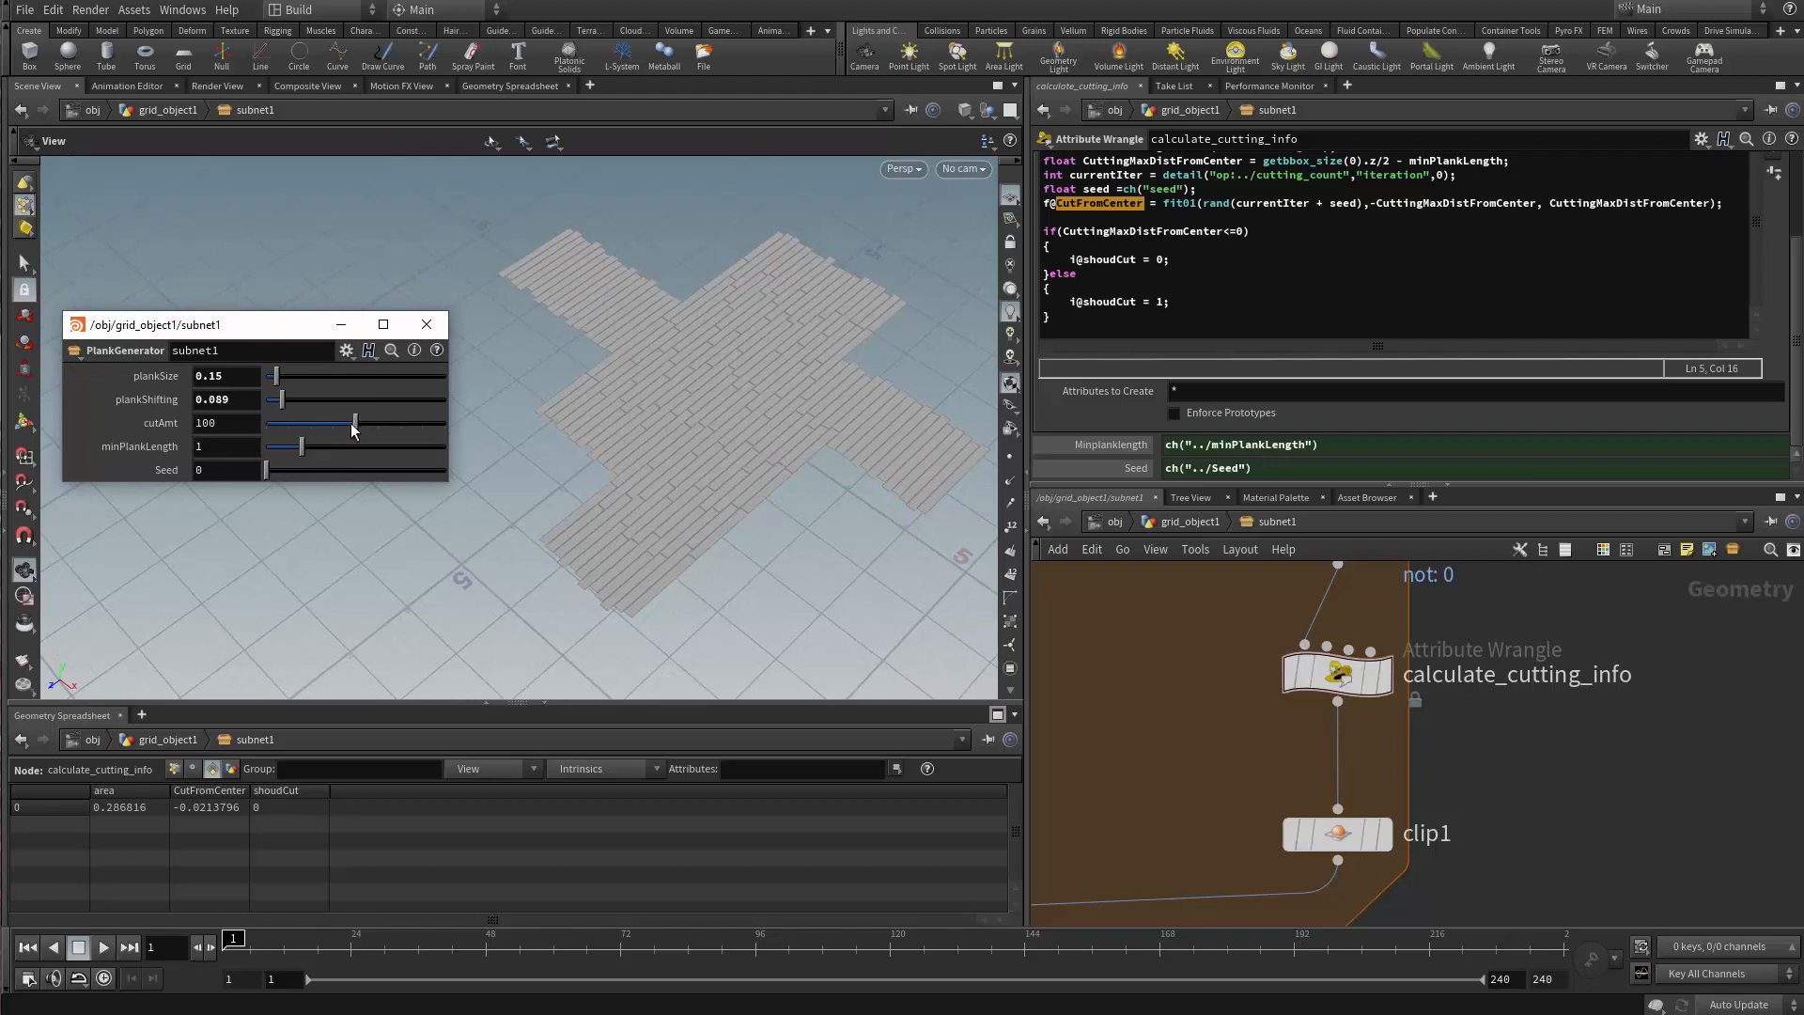
left_click_drag(342, 424, 426, 417)
left_click_drag(303, 446, 360, 470)
left_click_drag(721, 330, 632, 464, "alt")
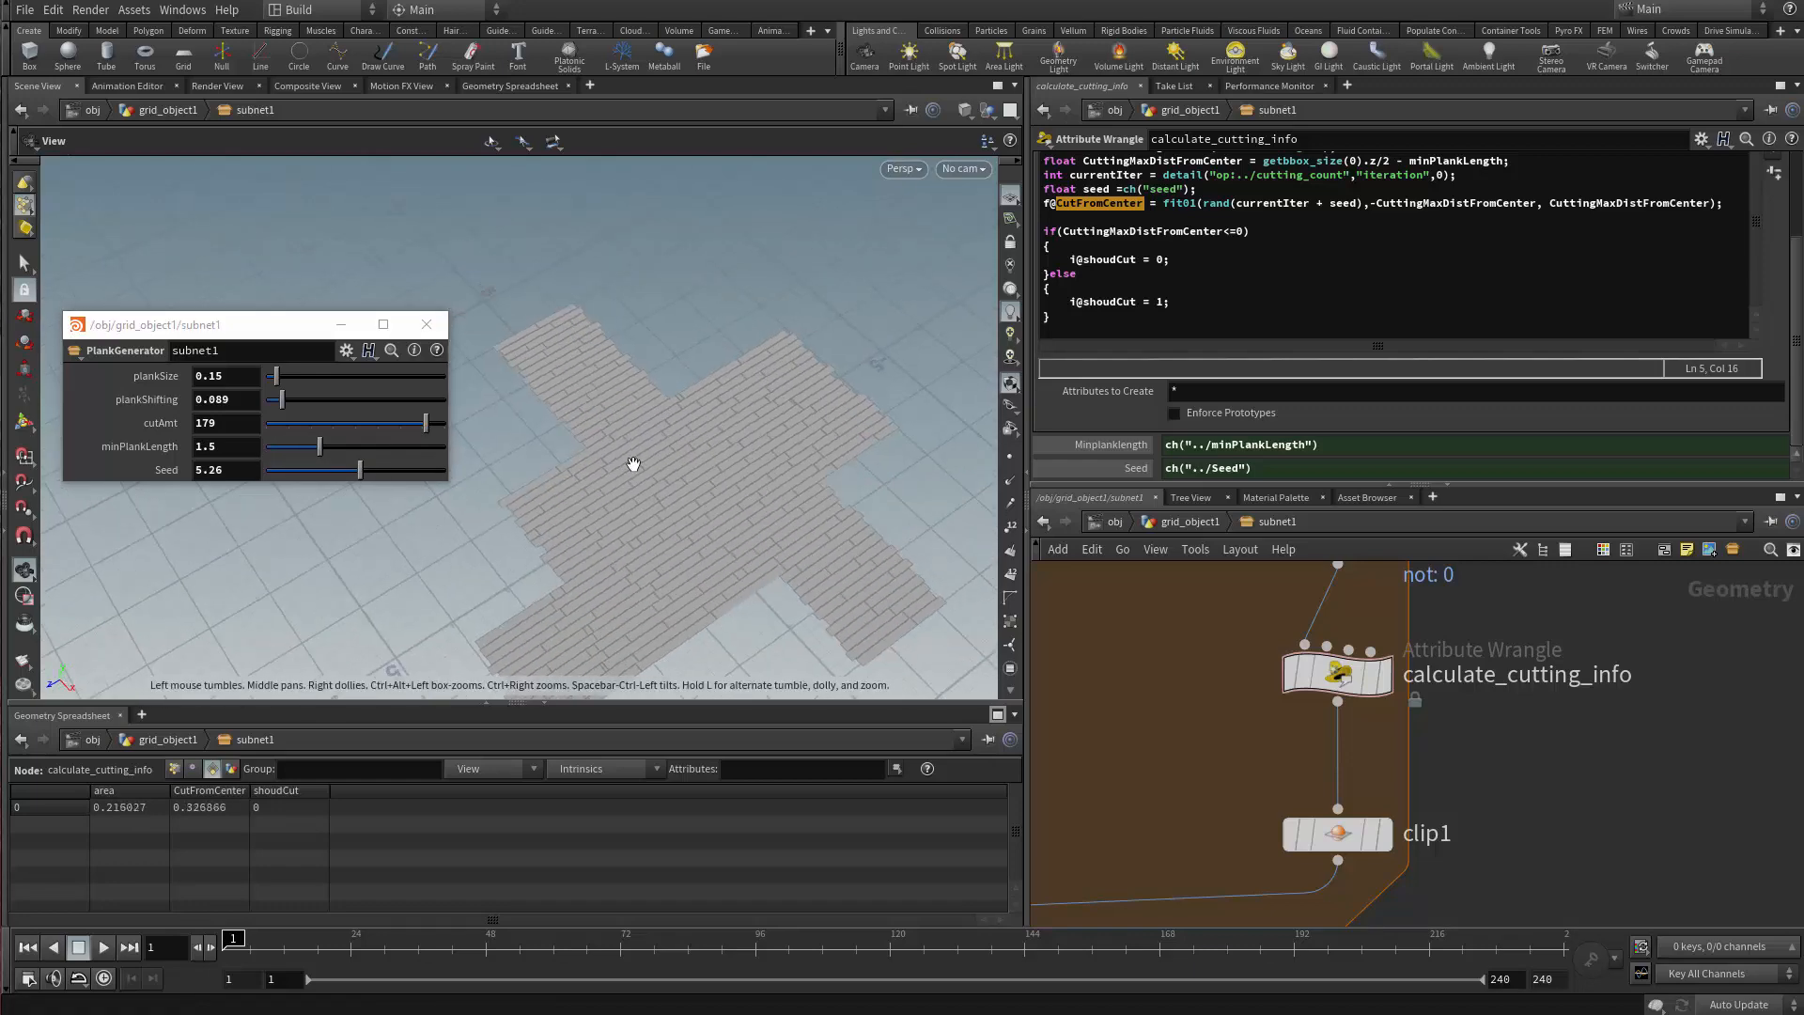
right_click_drag(632, 464, 879, 511, "alt")
left_click_drag(879, 511, 685, 483, "alt")
right_click_drag(685, 483, 713, 419, "alt")
middle_click_drag(713, 419, 786, 455, "alt")
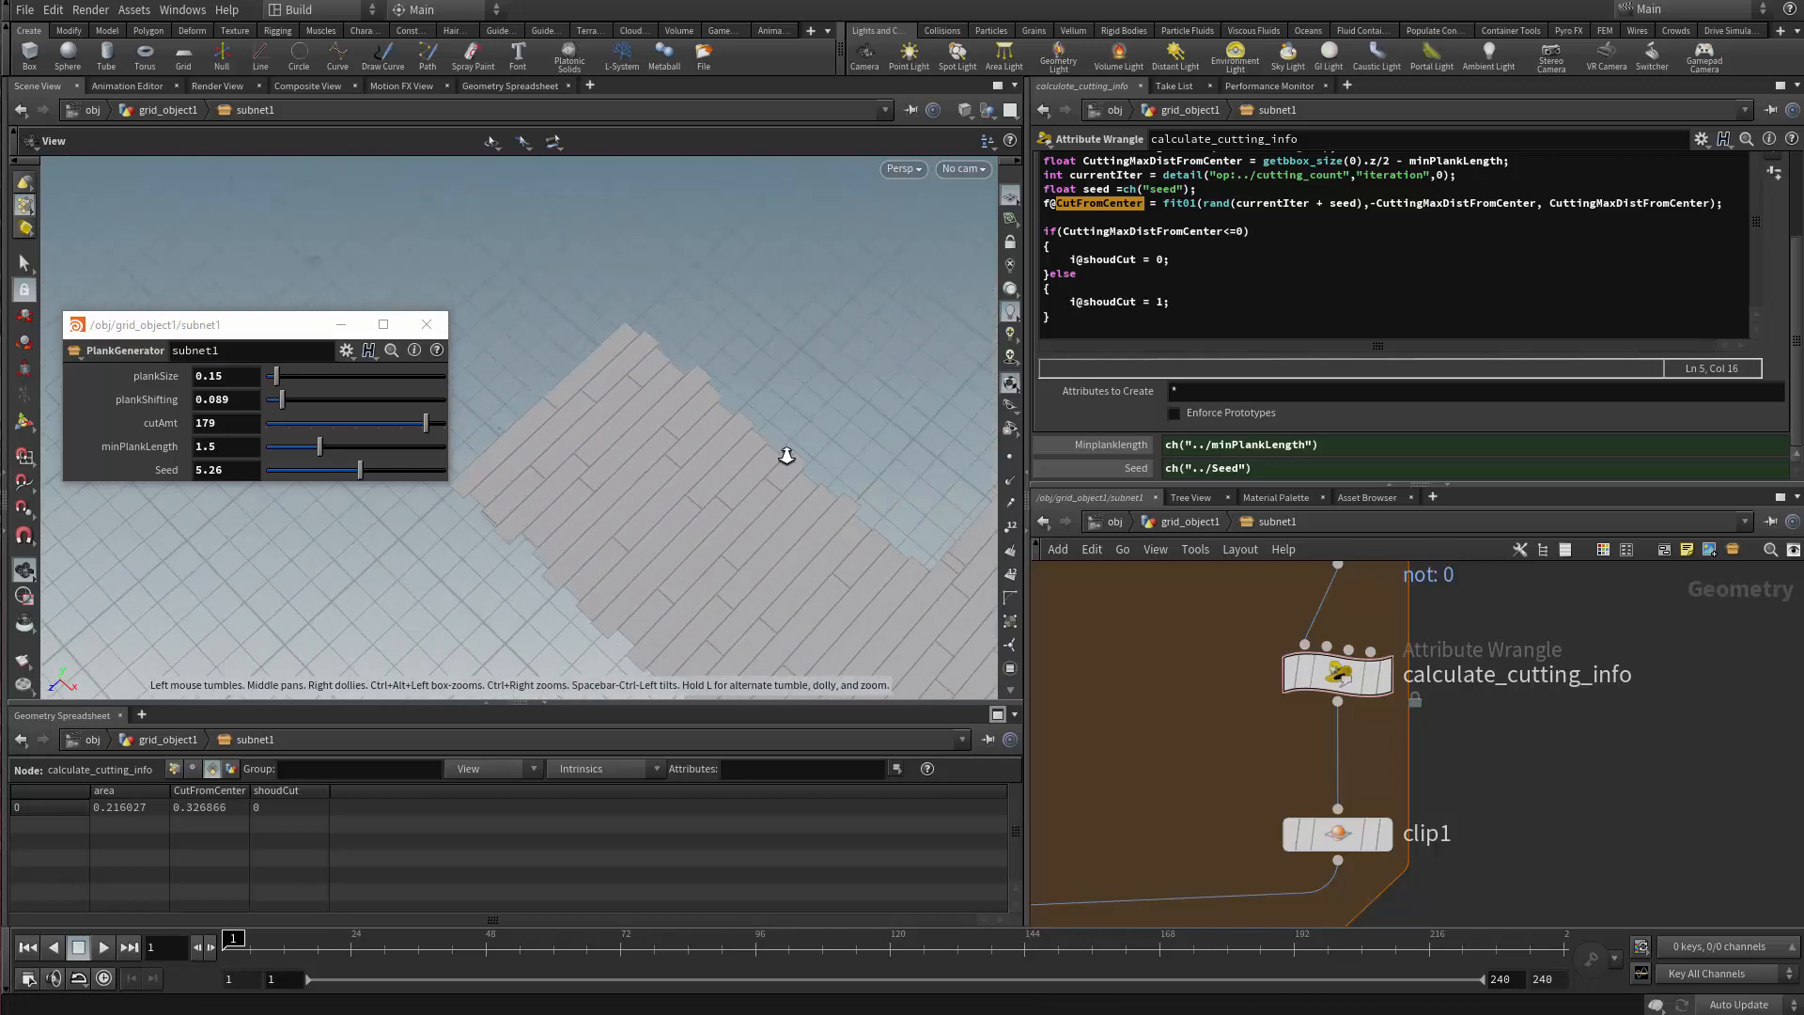
left_click_drag(785, 455, 707, 369, "alt")
Add a Switch node and insert it between clip1 and merge1
scroll(1316, 695, "down", 5)
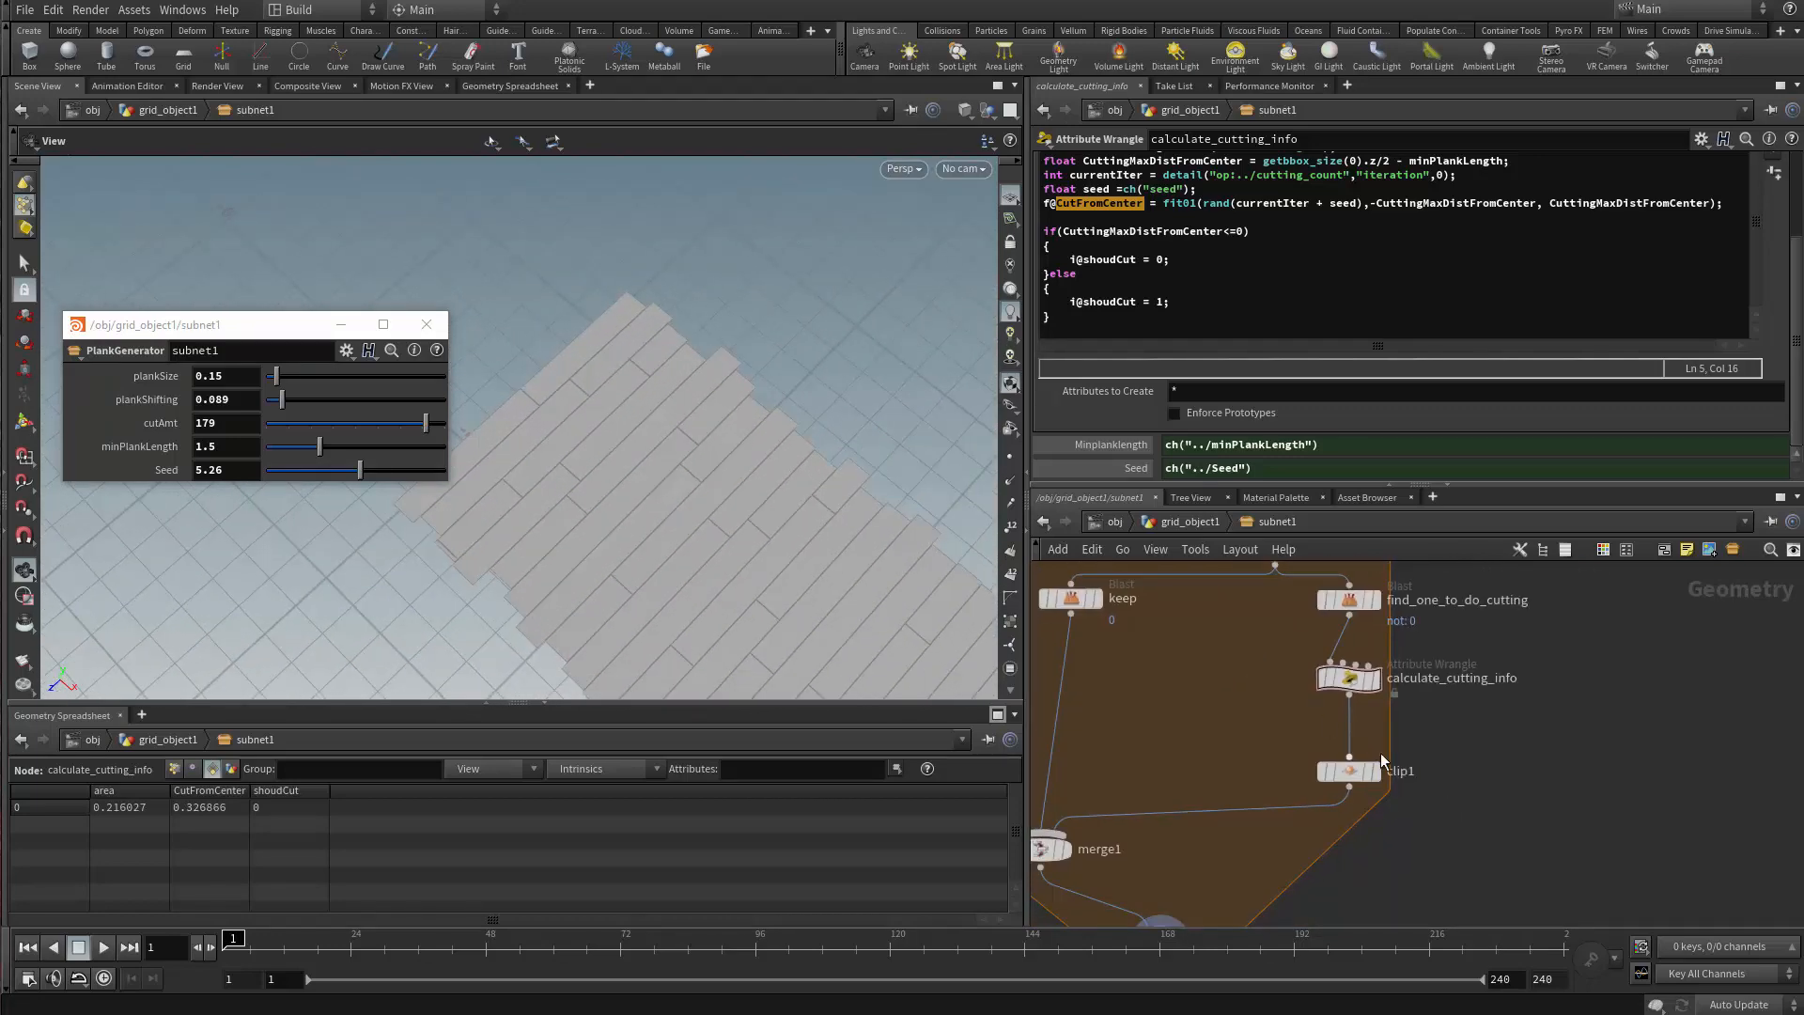
scroll(1325, 799, "up", 3)
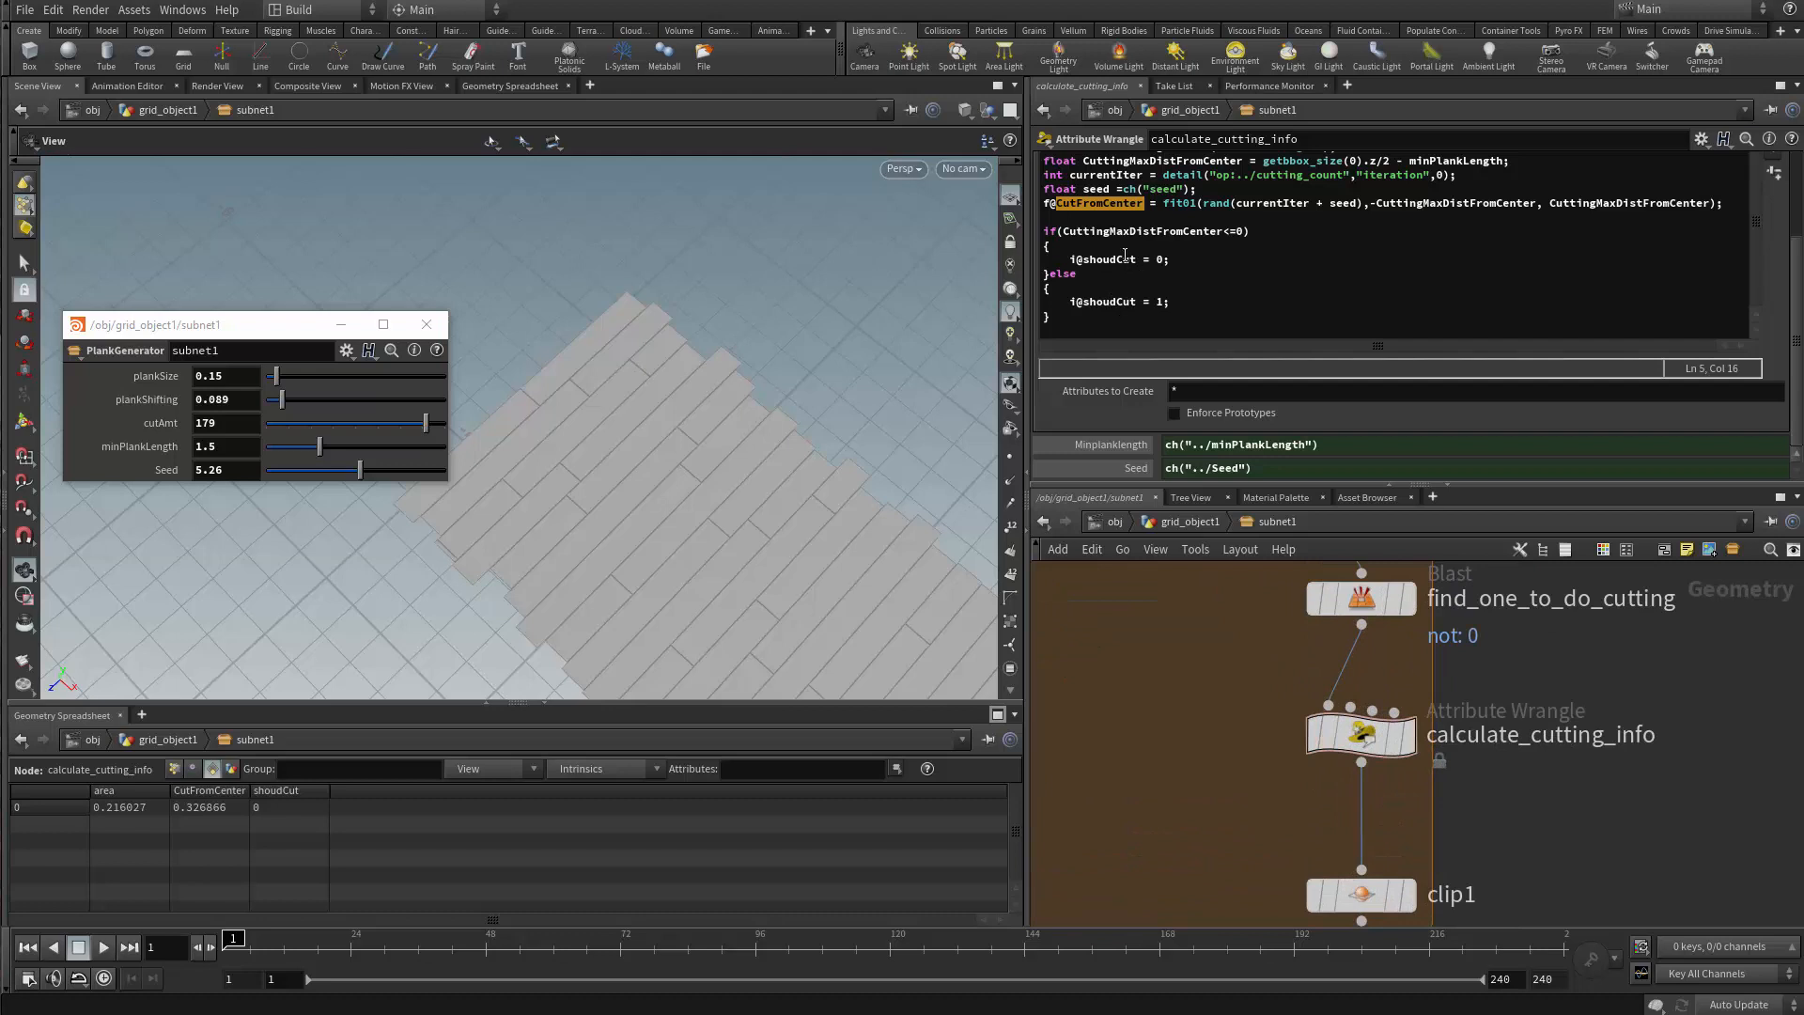
scroll(1297, 586, "down", 1)
middle_click_drag(1263, 652, 1248, 598)
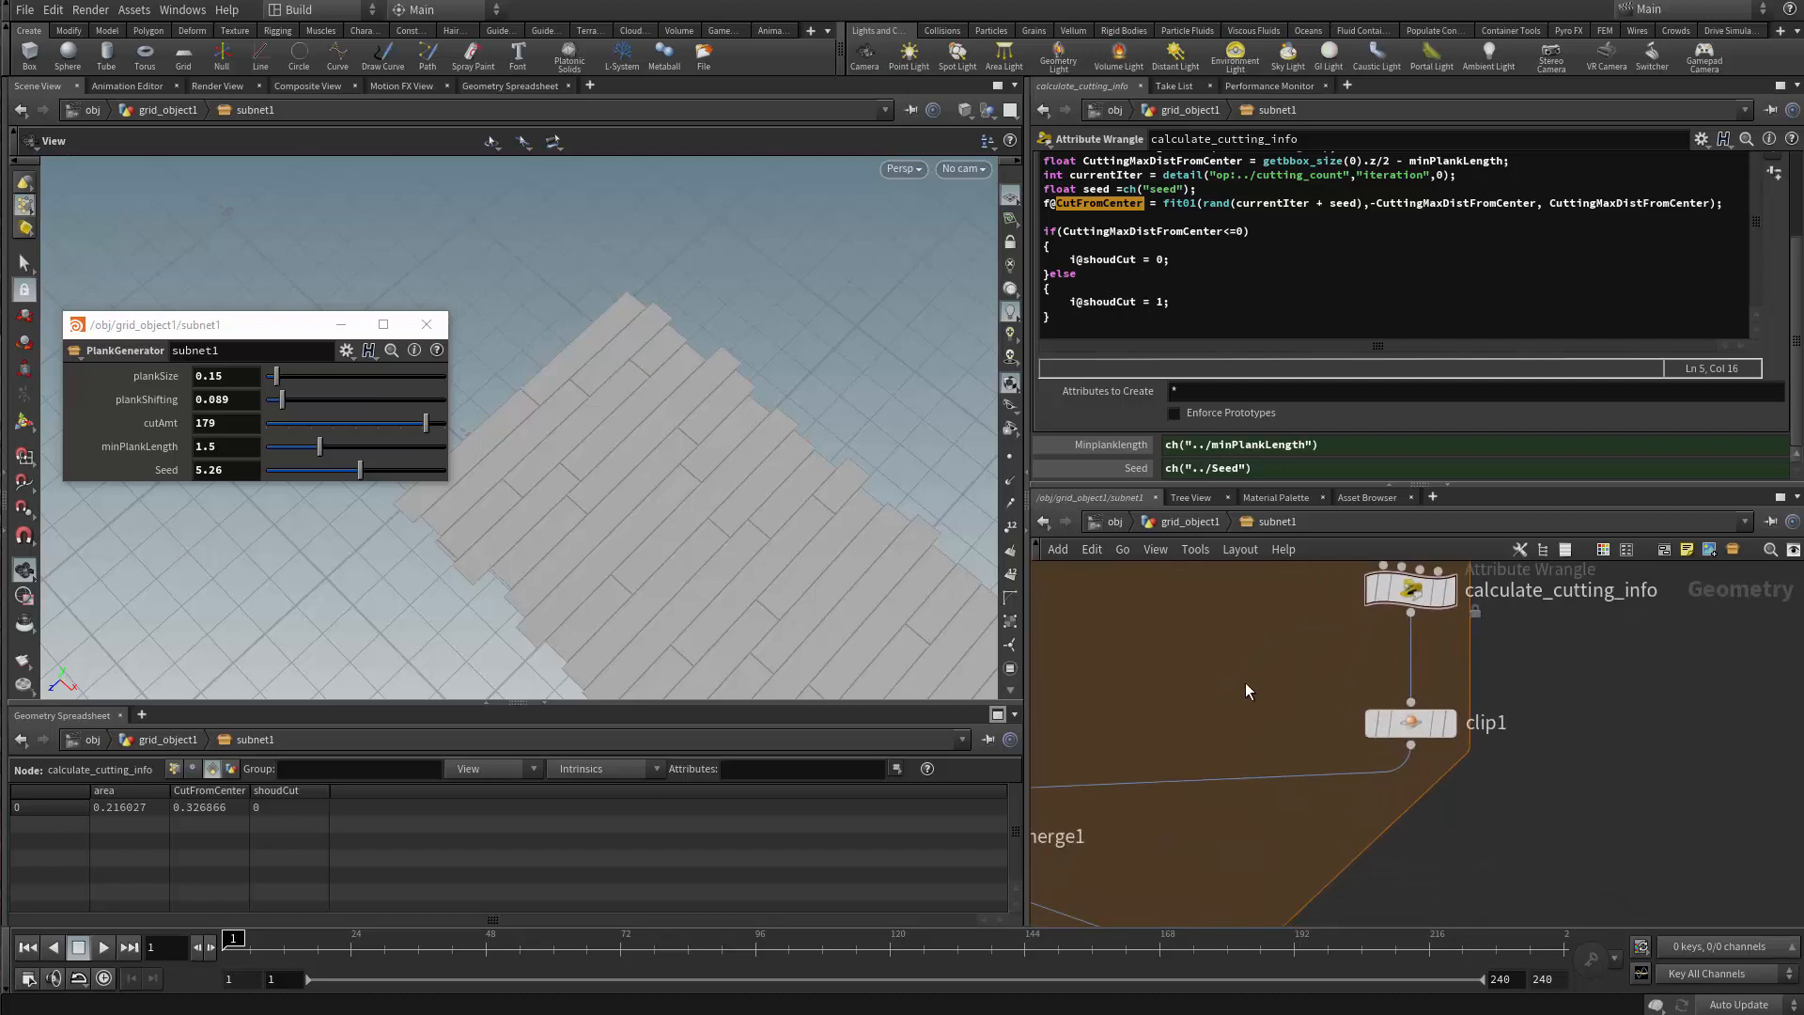
key("Tab")
type("sw")
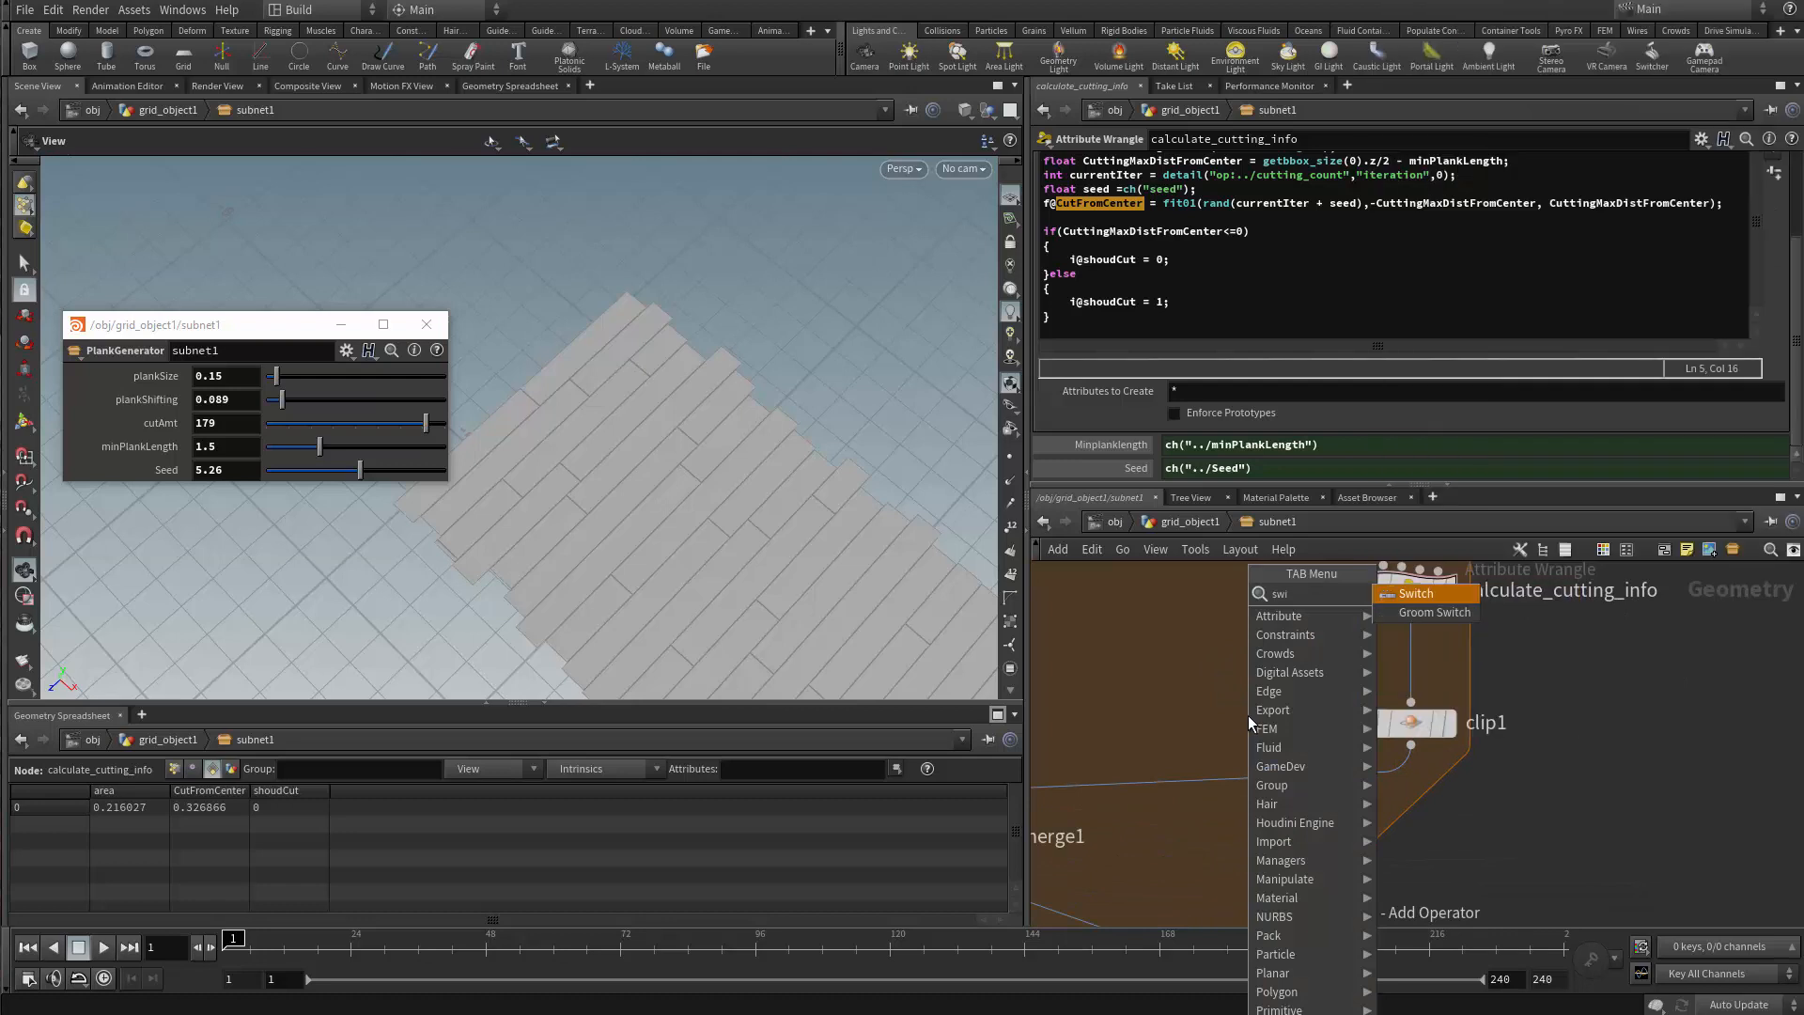
key("Return")
left_click(1247, 714)
left_click_drag(1255, 722, 1291, 813)
scroll(1269, 752, "down", 2)
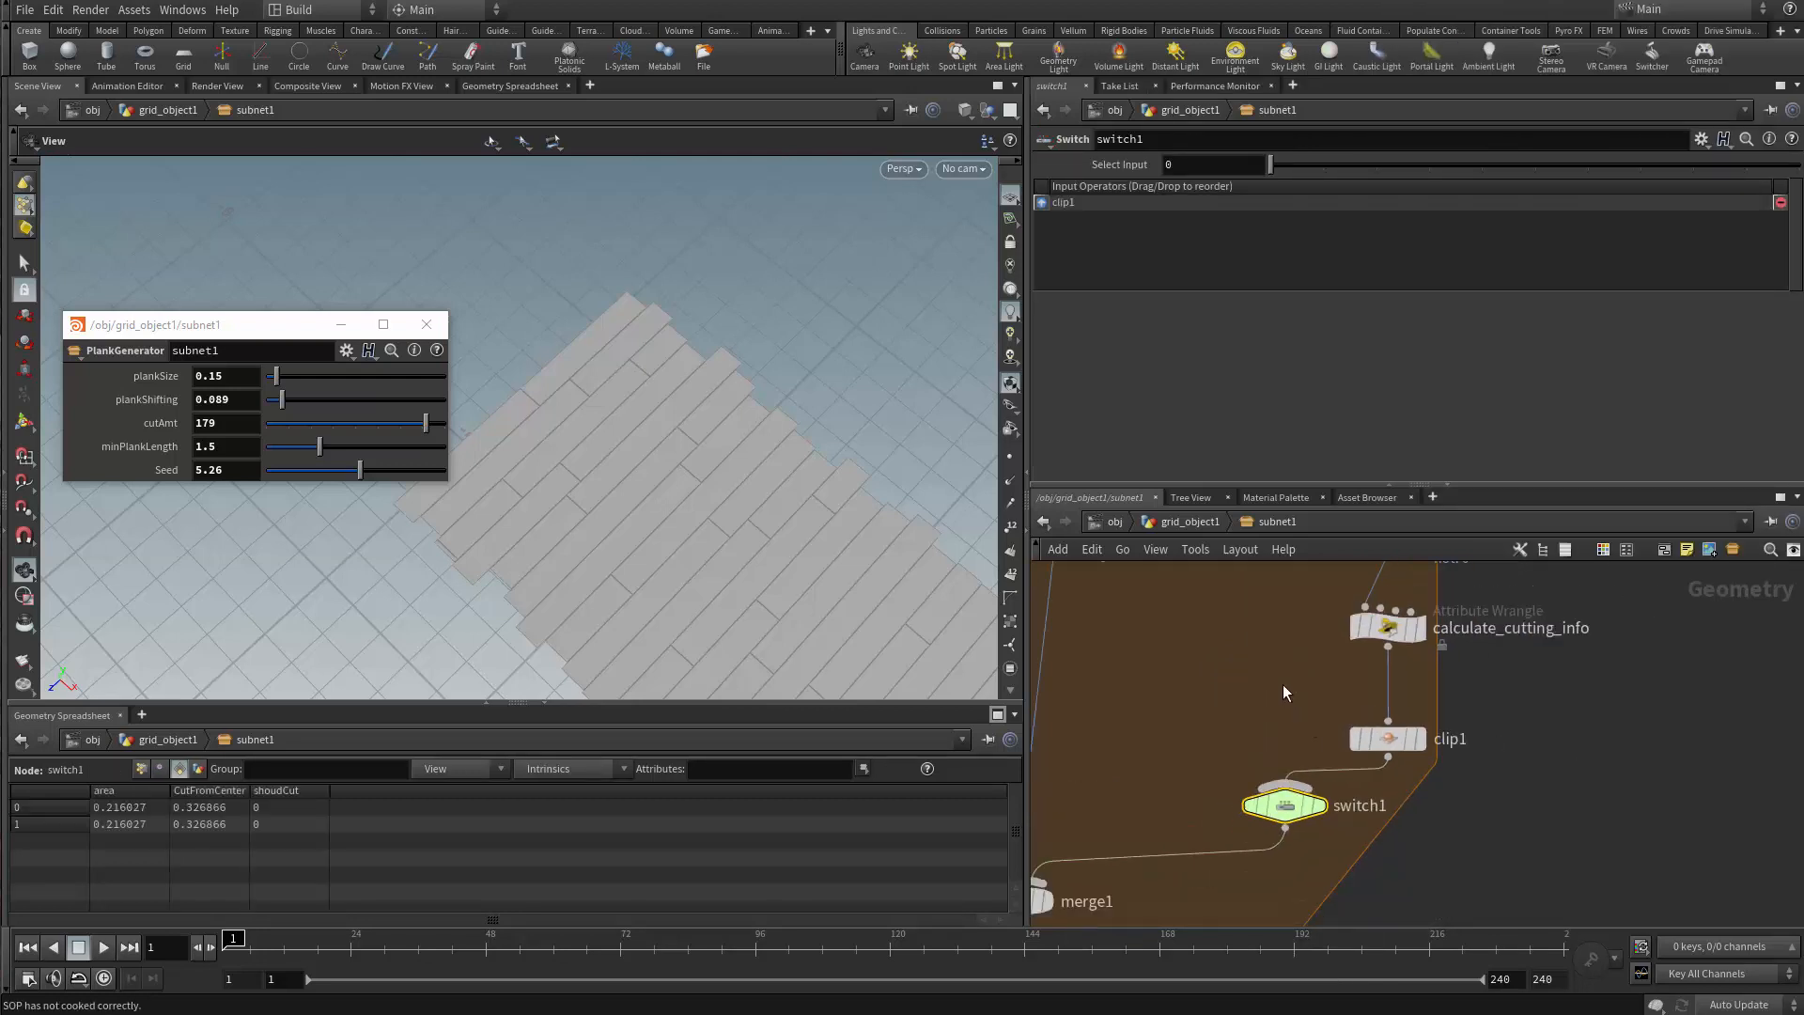
Wire calculate_cutting_info into switch1 and move it ahead of clip1 in the input order
scroll(1240, 592, "up", 2)
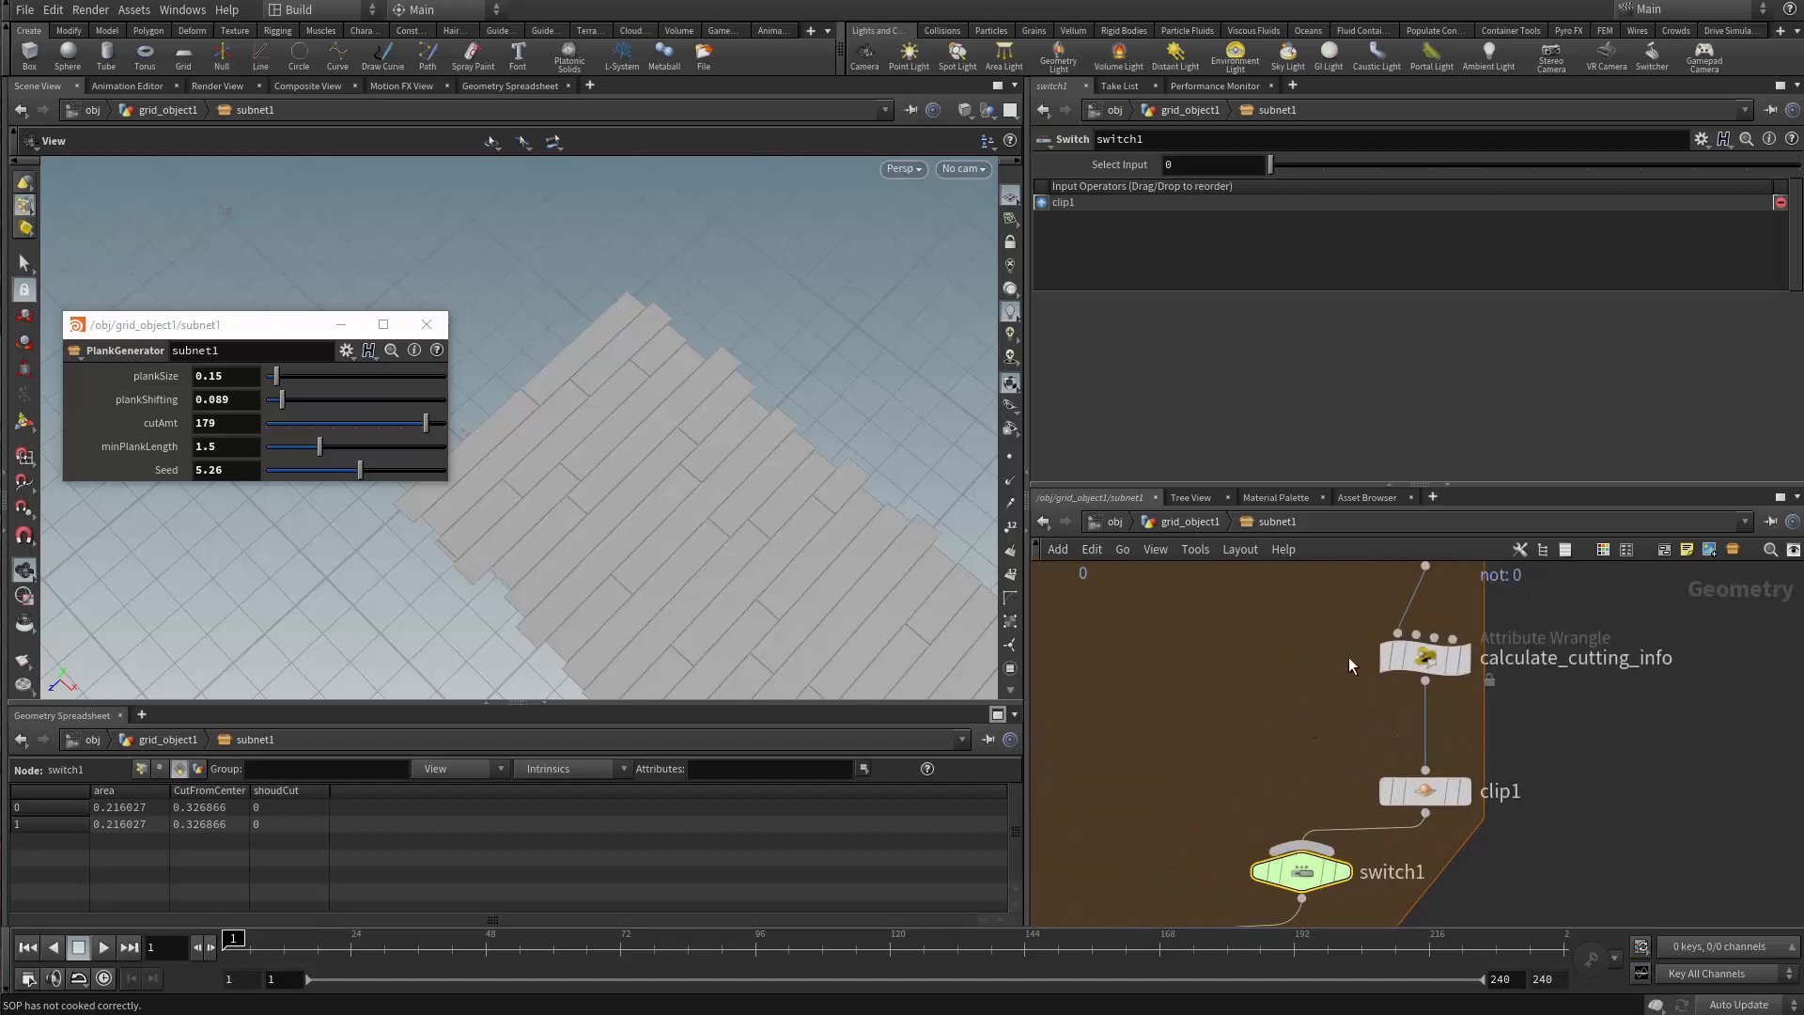
scroll(1420, 778, "up", 1)
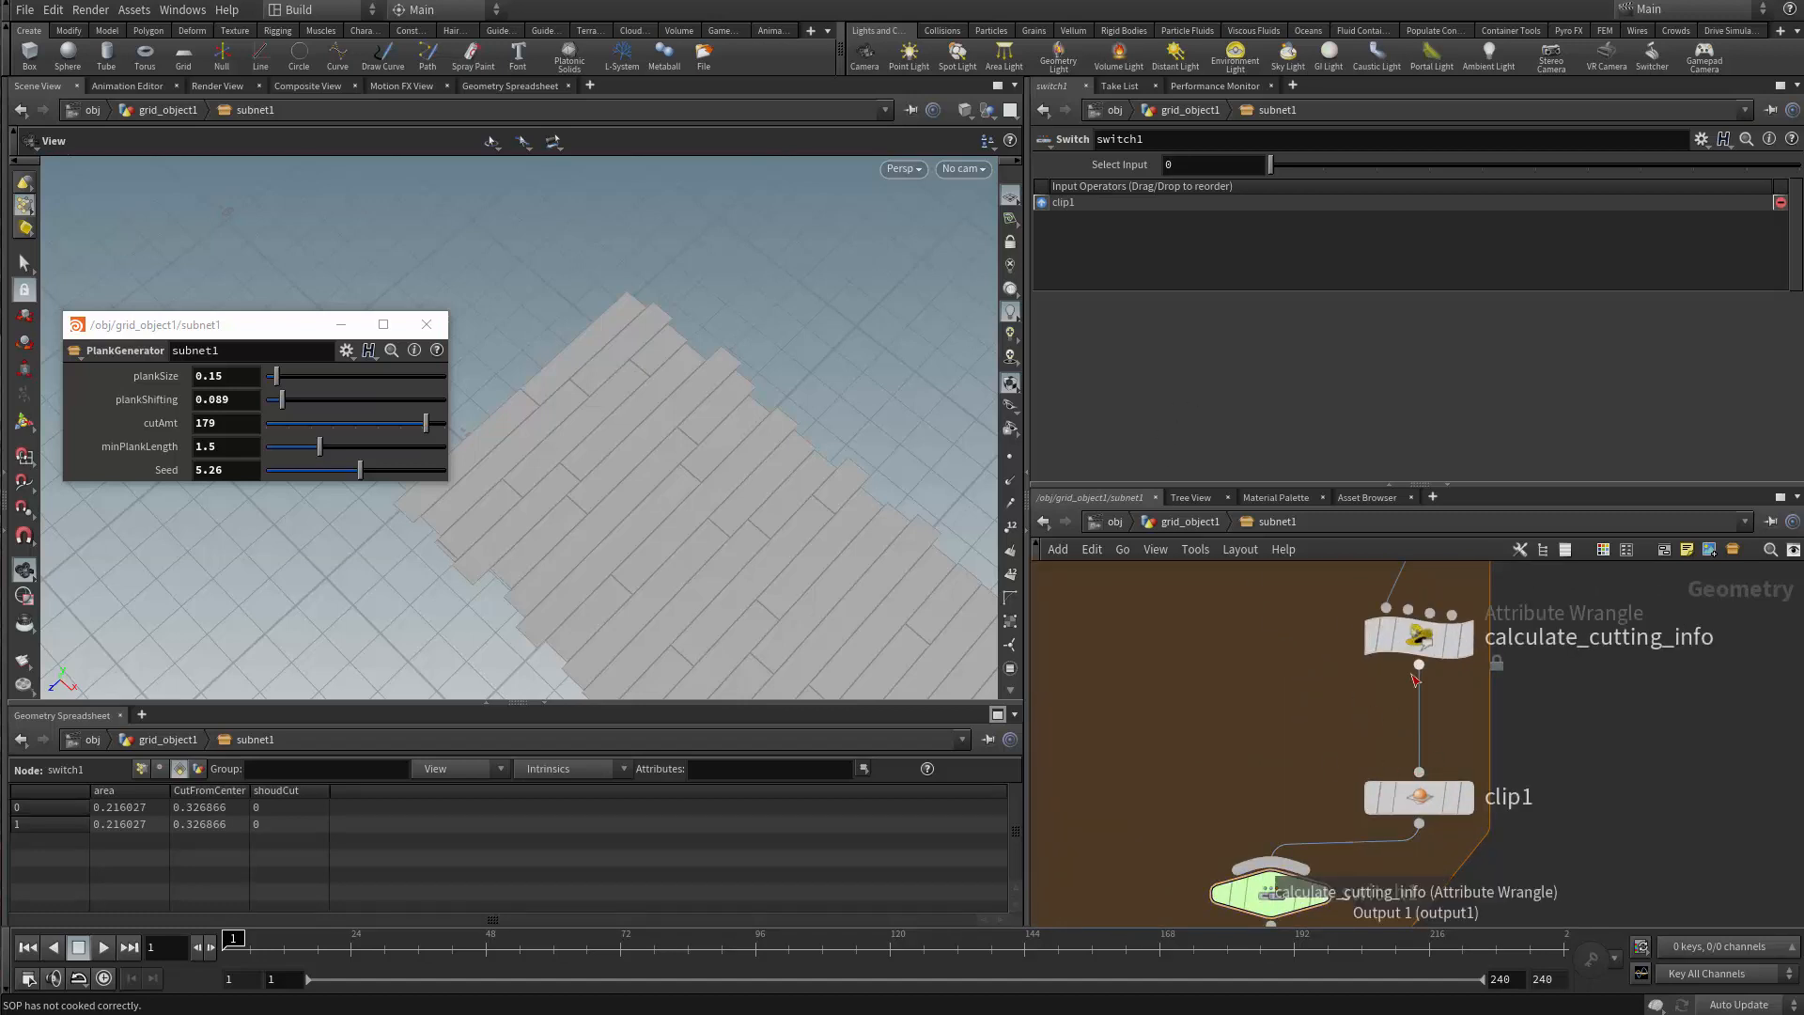
left_click_drag(1419, 664, 1255, 827)
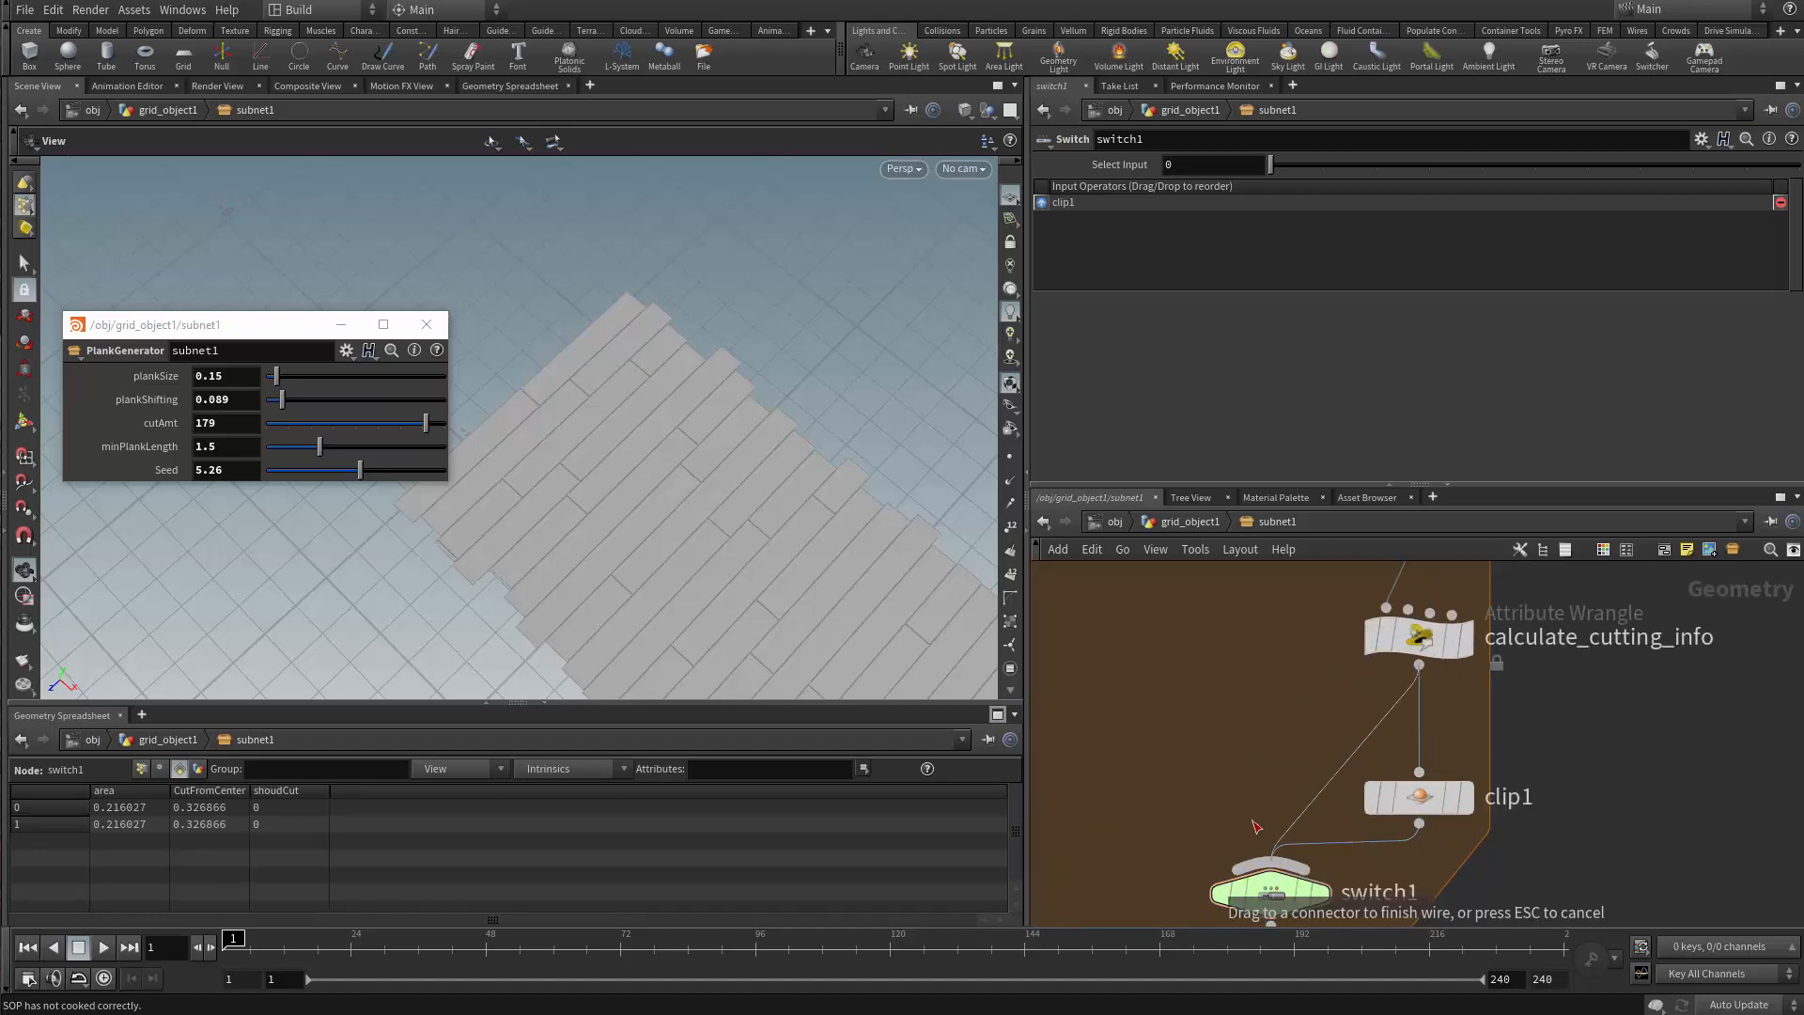
left_click(1334, 885)
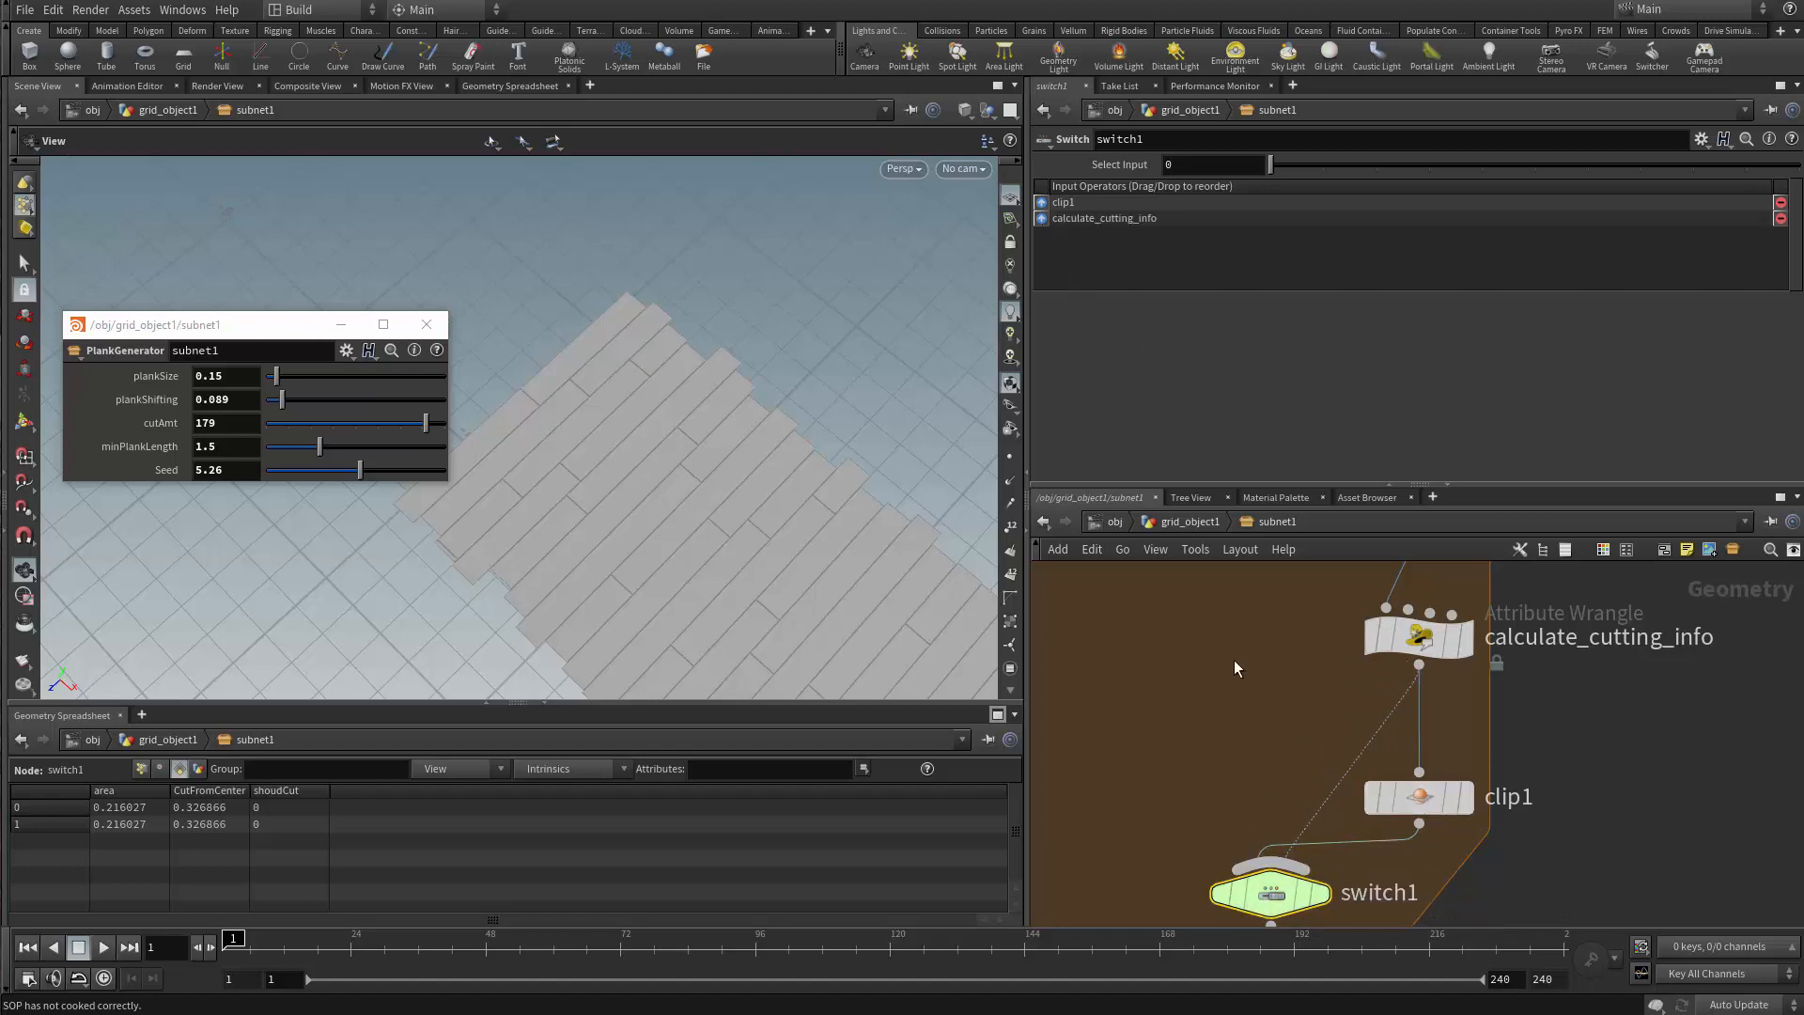
left_click(1040, 218)
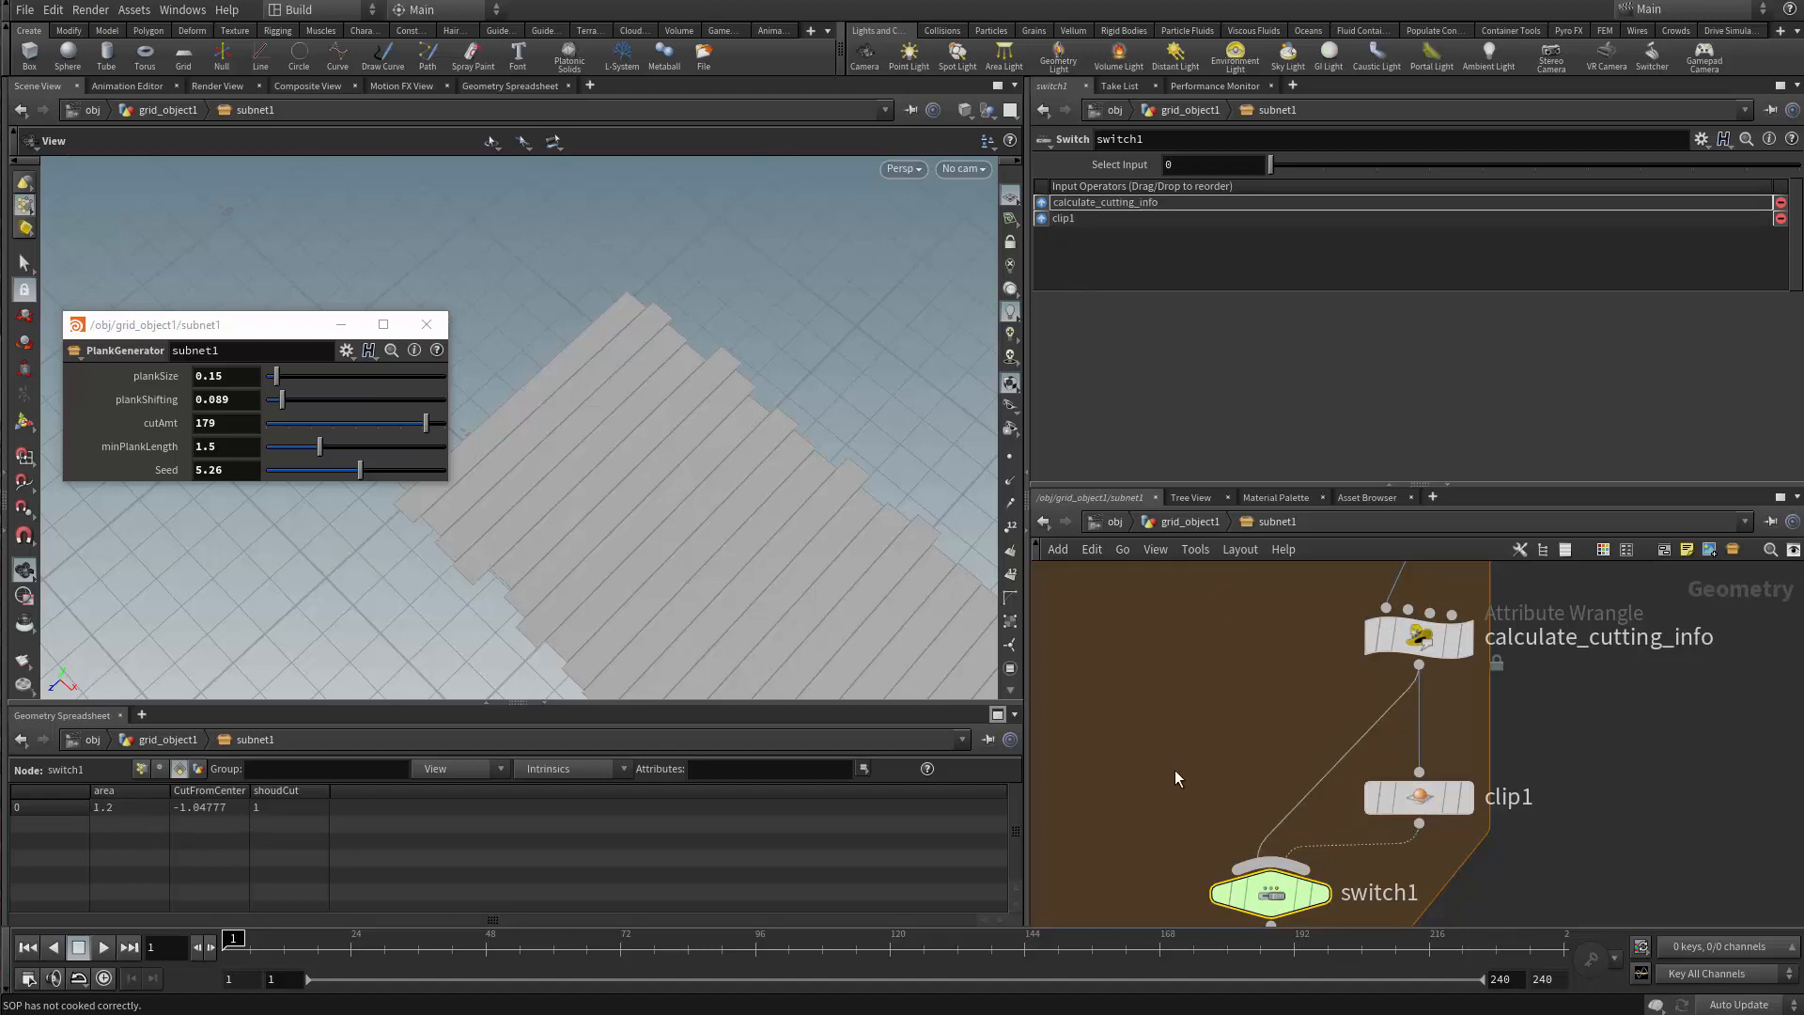
Select the calculate_cutting_info wrangle to review its shoudCut condition
middle_click_drag(1310, 833, 1294, 758)
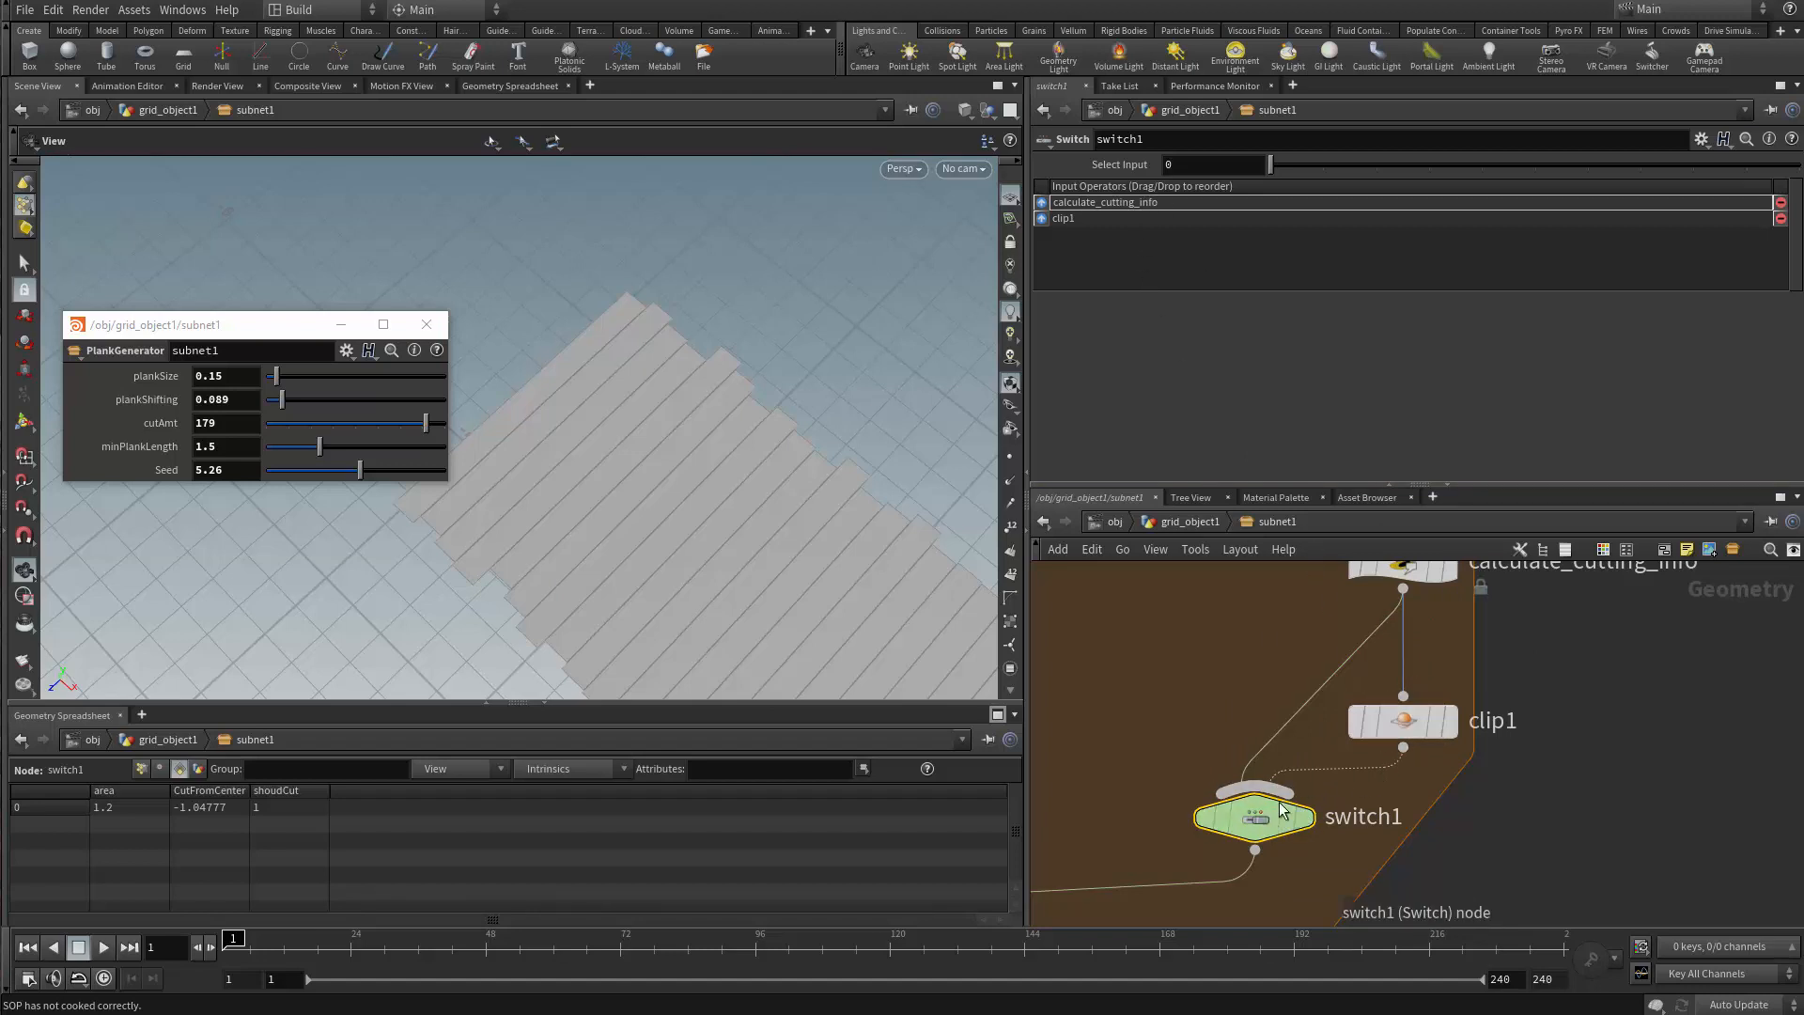
middle_click_drag(1445, 627, 1445, 674)
left_click(1416, 613)
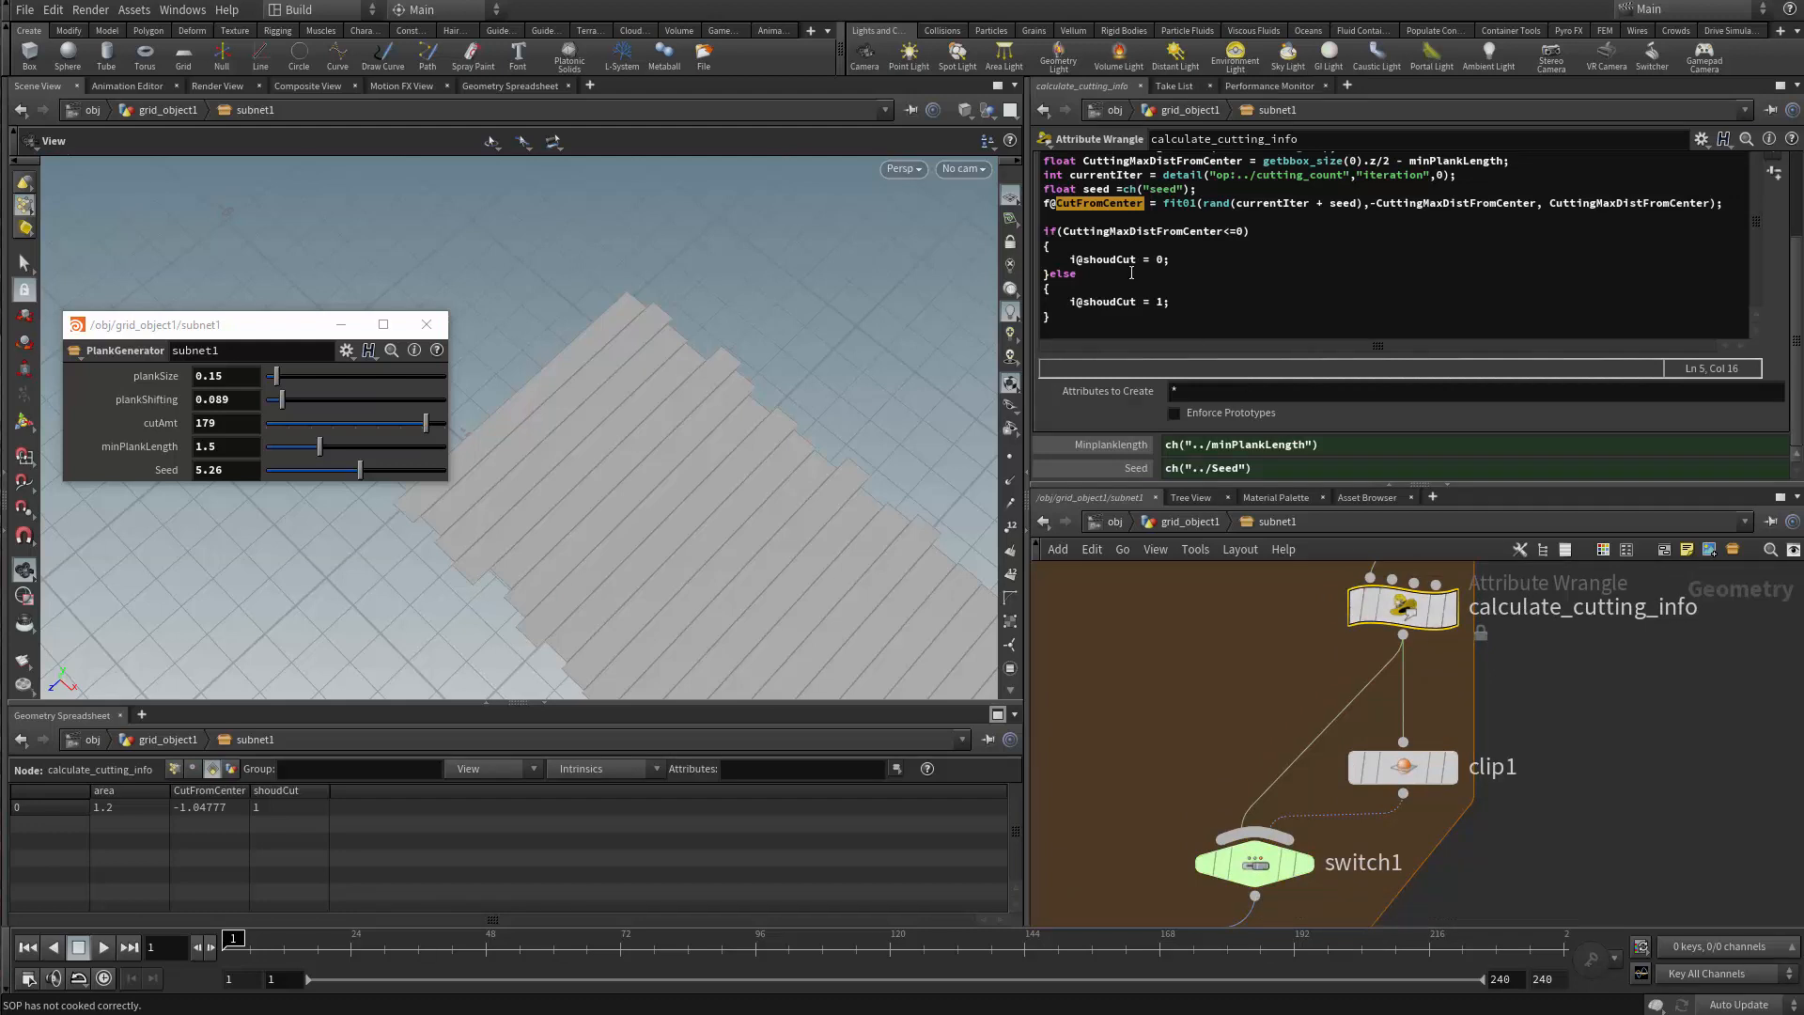
Start an expression for switch1's Select Input as detail(opinputpath(""))
middle_click_drag(1485, 794, 1503, 776)
left_click(1289, 847)
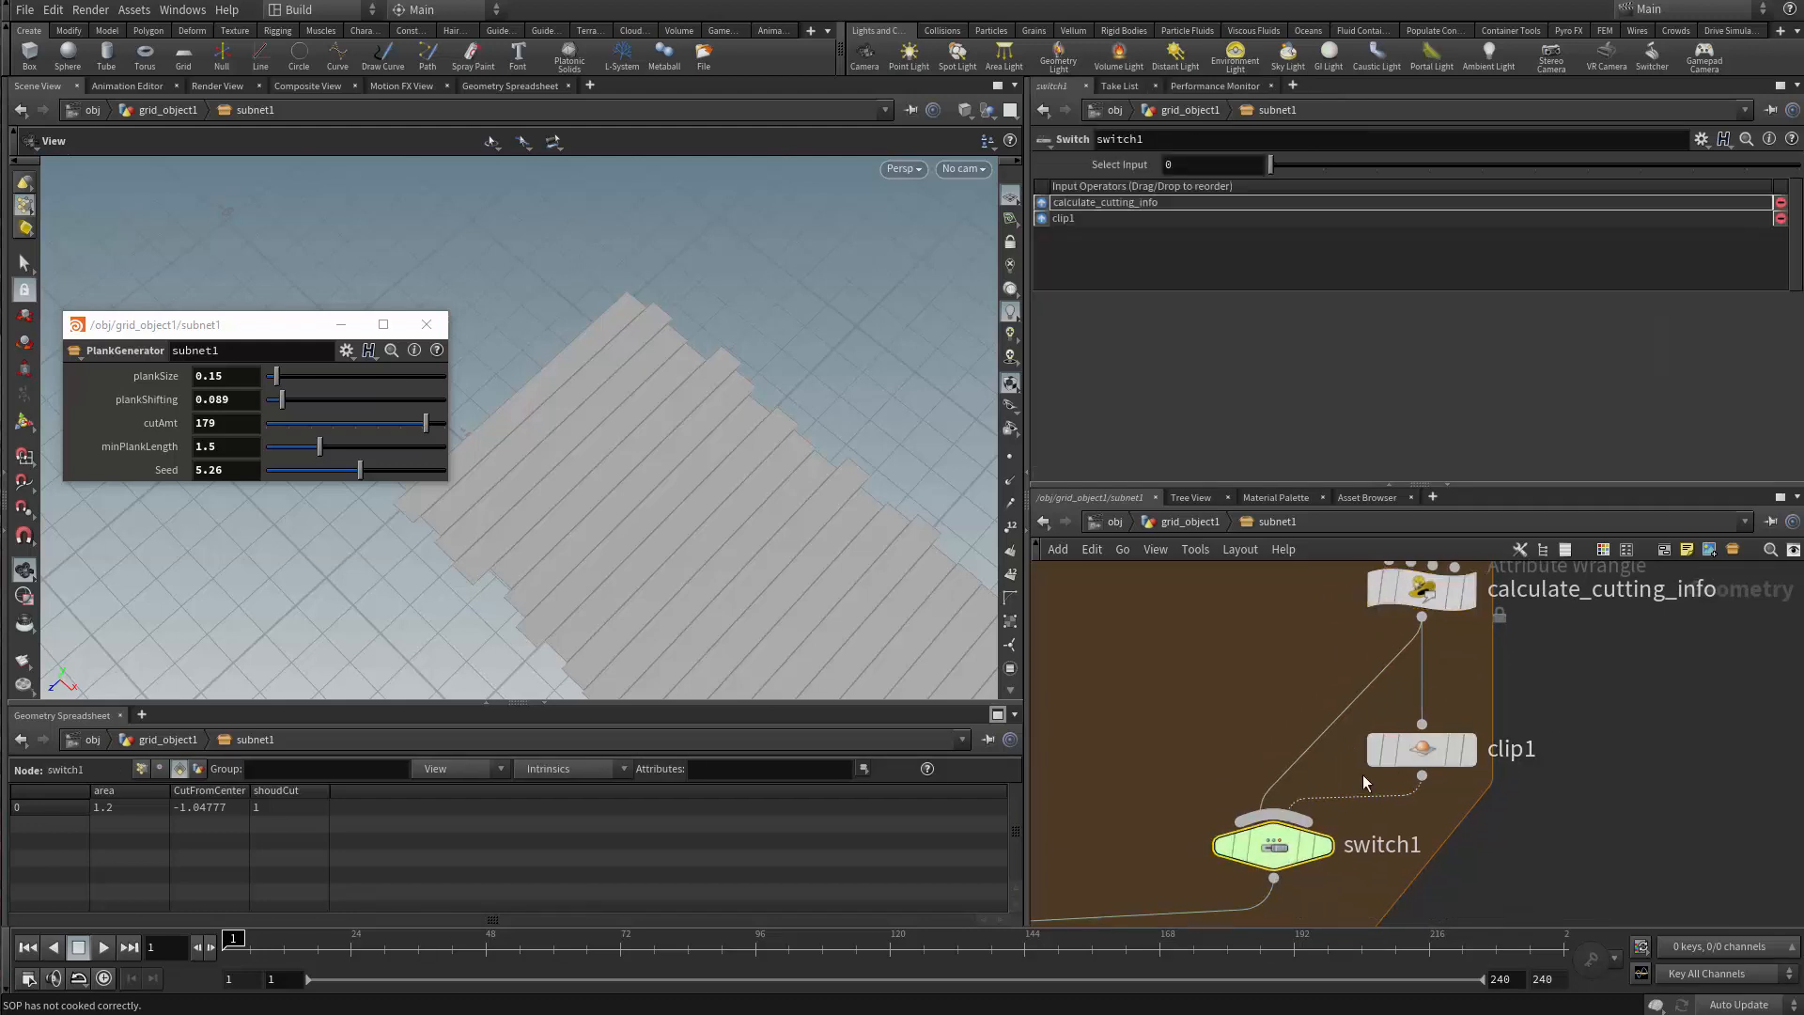
left_click(1195, 166)
type("detail")
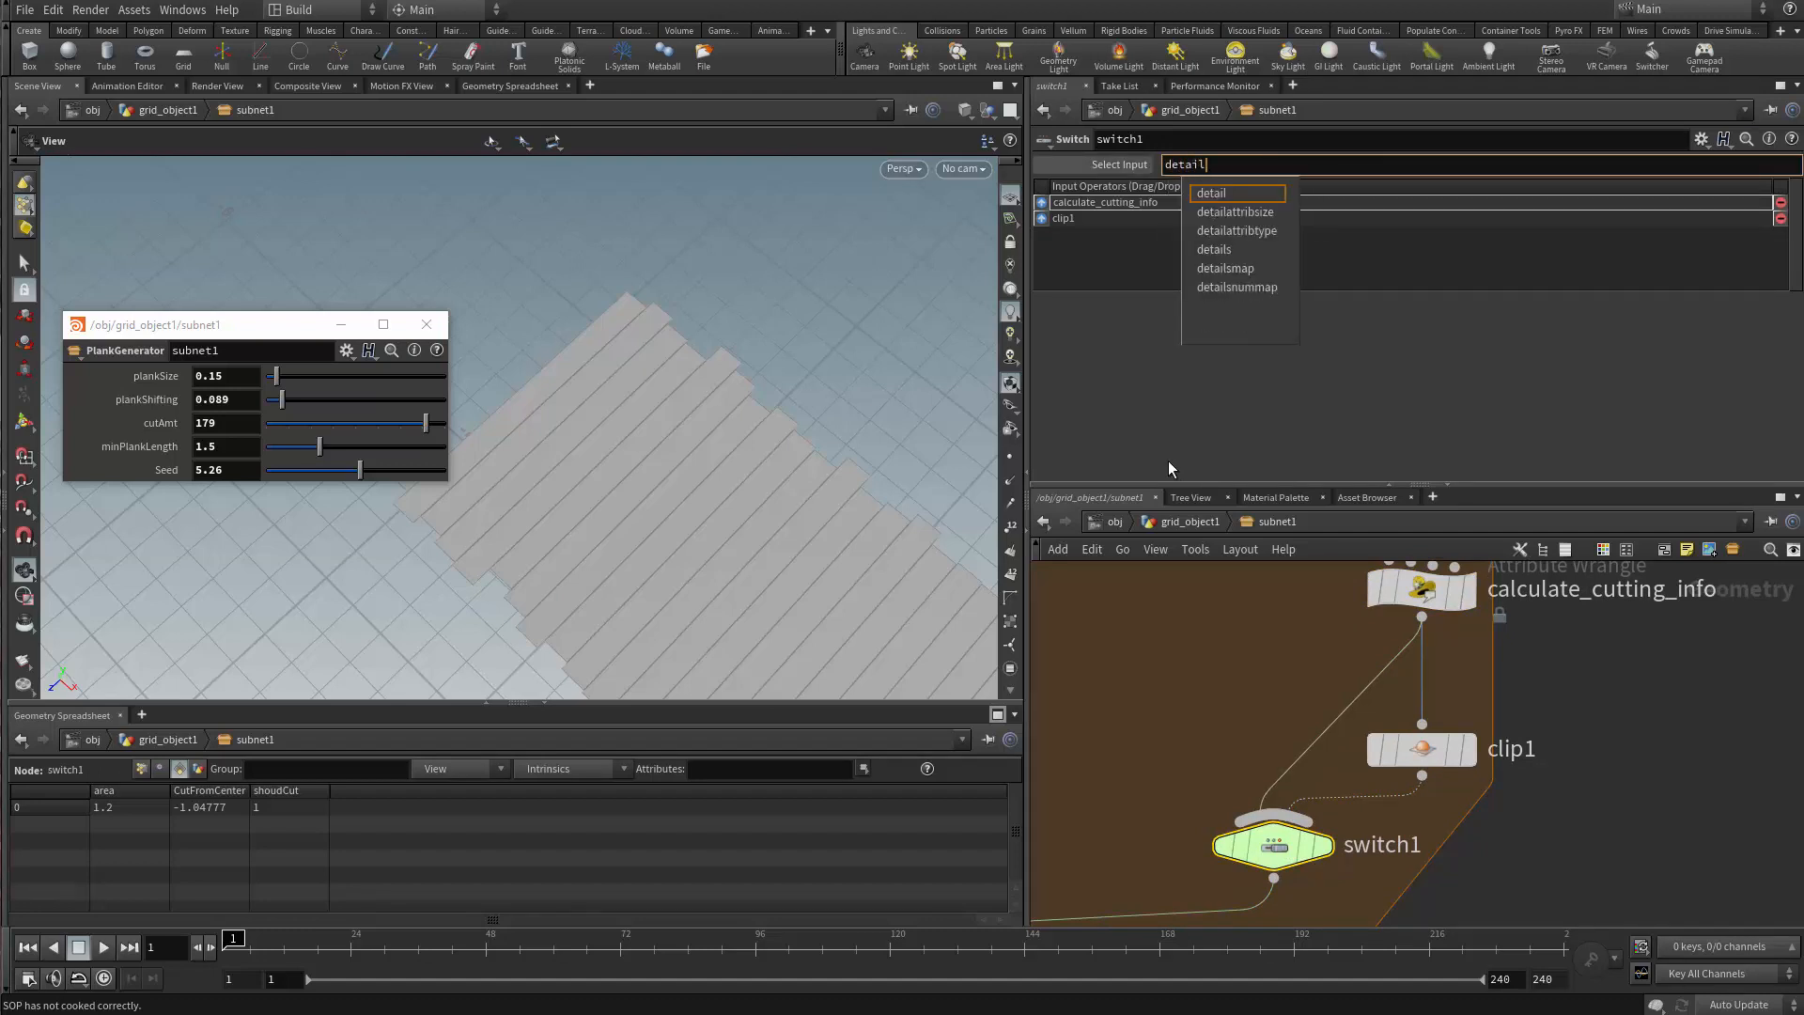
type("()")
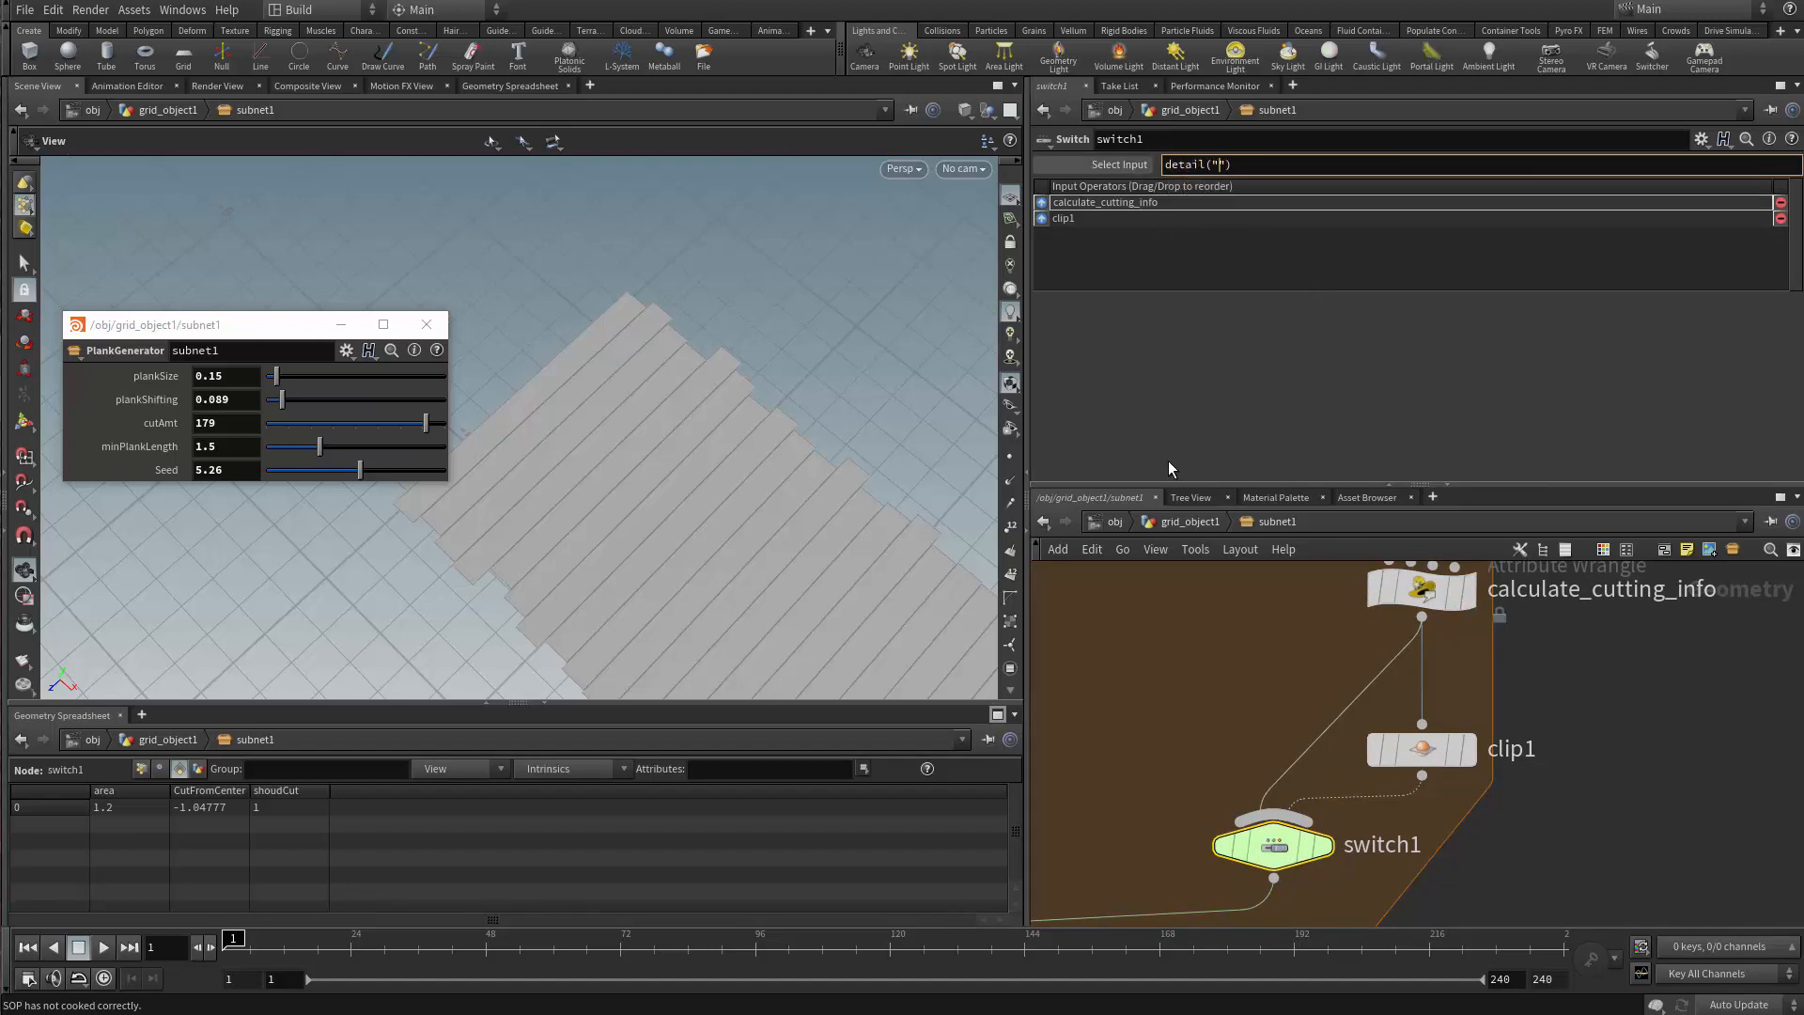
key("BackSpace")
key("BackSpace")
type("opi")
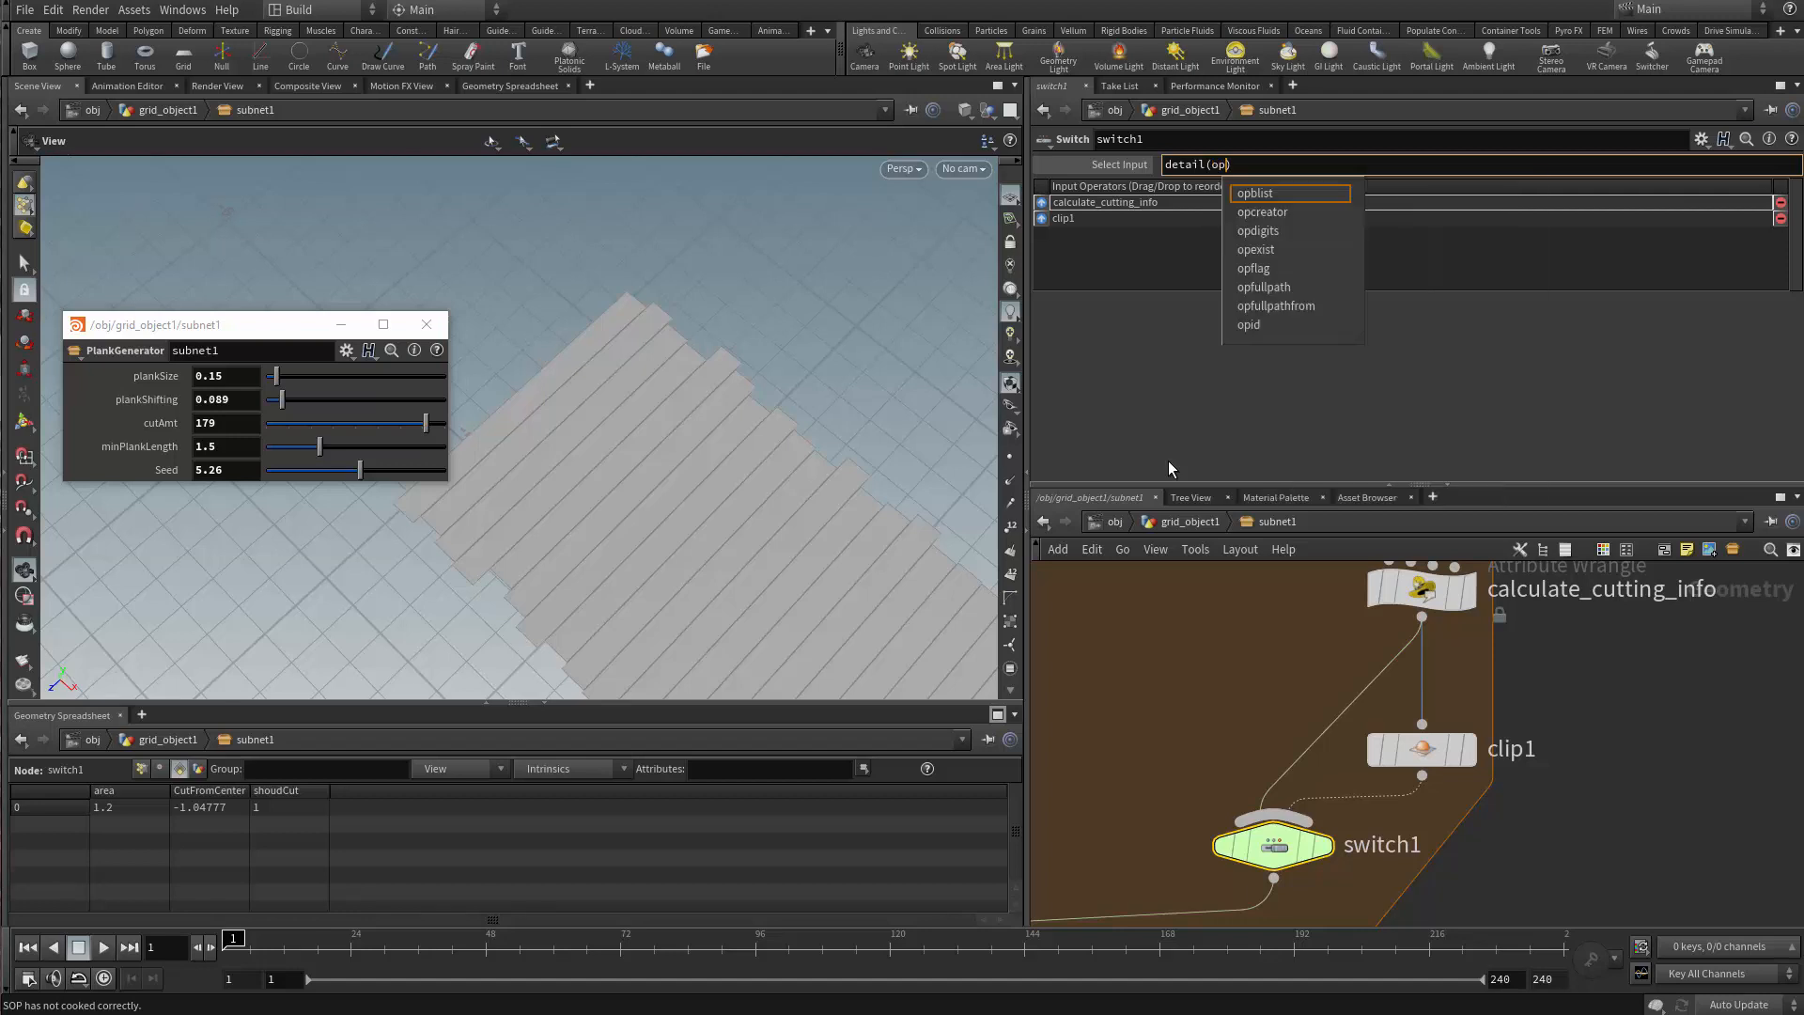
type("np")
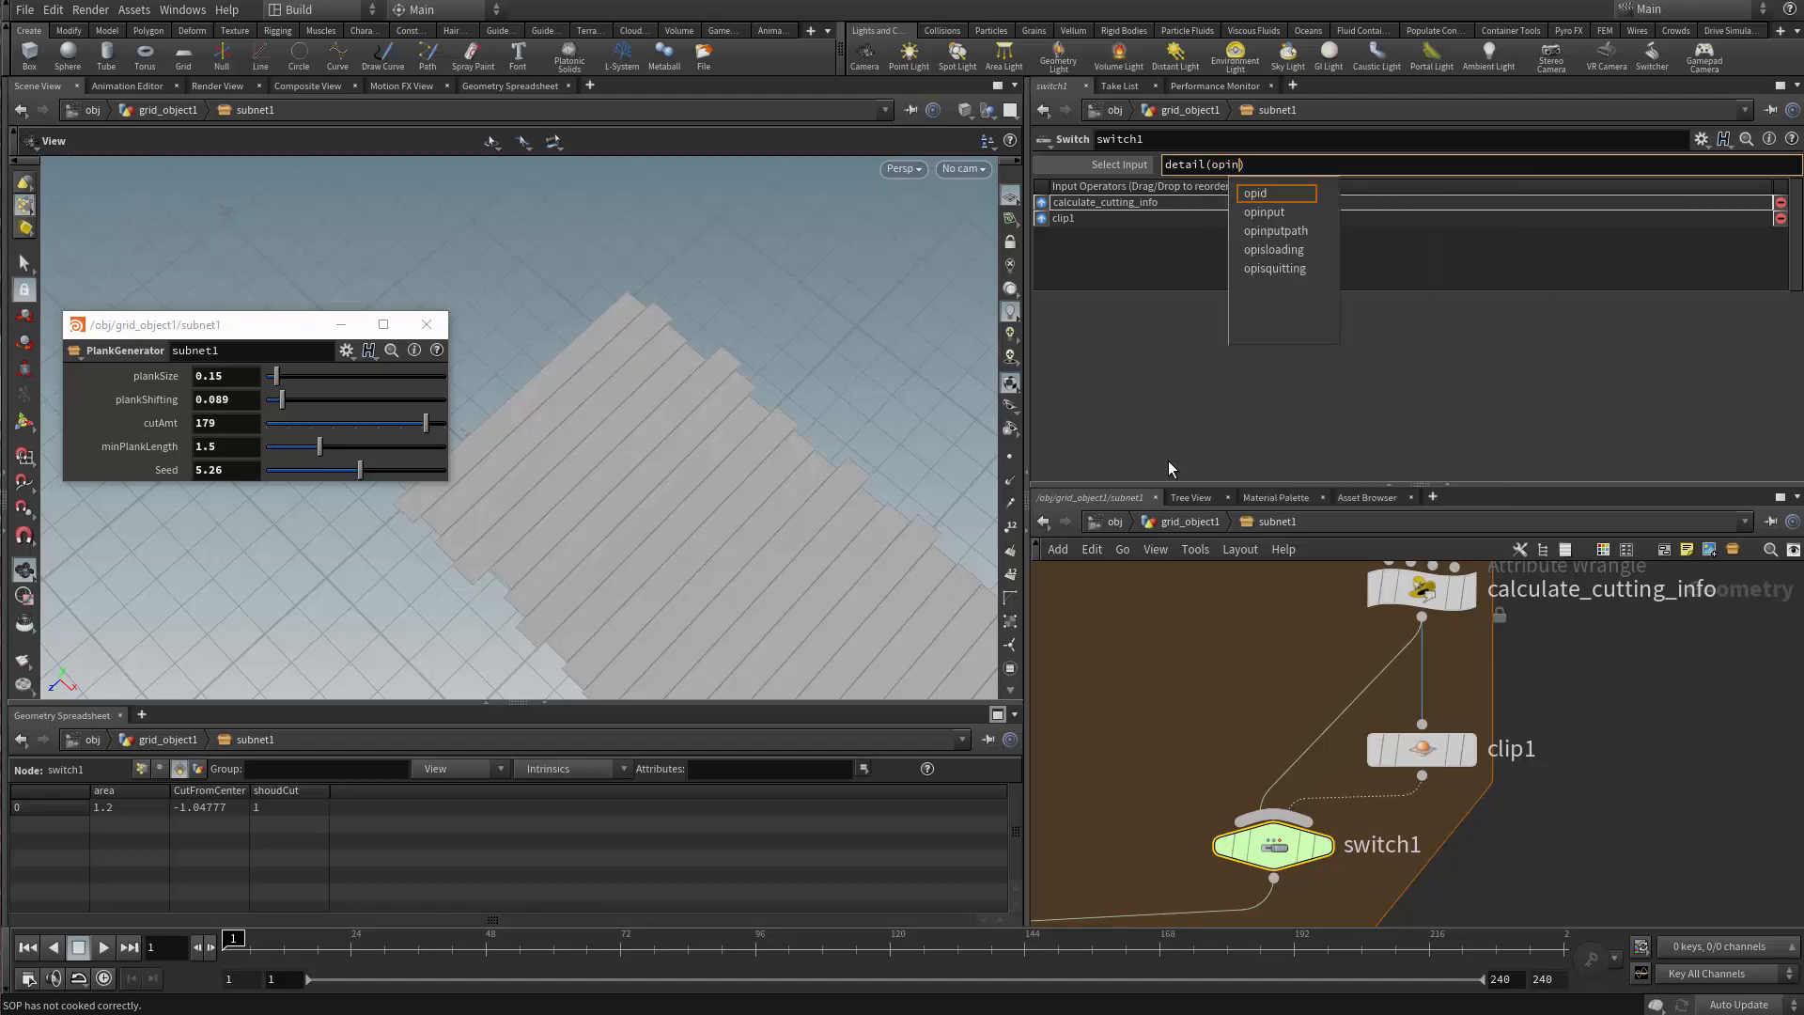
key("Down")
key("Return")
type("()")
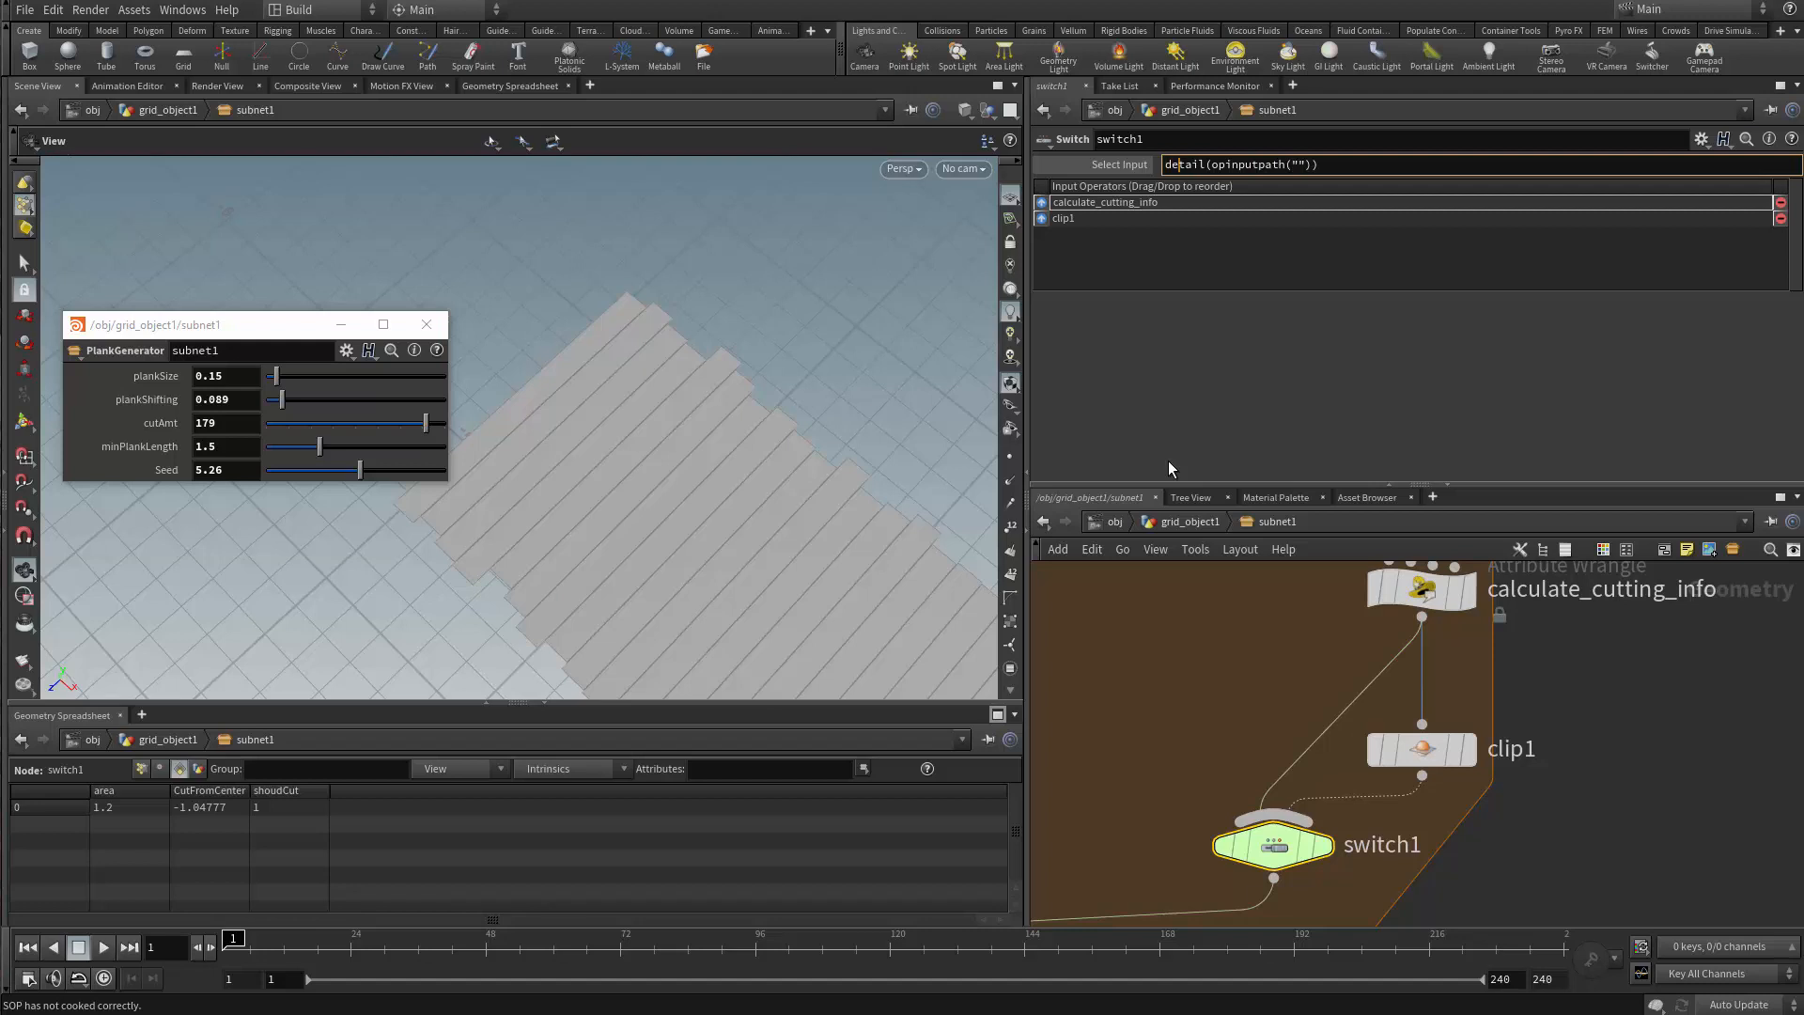
Rewrite switch1's Select Input expression as prim(opinputpath(".",0),0,"shouldCut",0)
key("BackSpace")
key("BackSpace")
key("BackSpace")
key("BackSpace")
key("BackSpace")
key("BackSpace")
type("prim(opinputpath(\".\",0),0,")
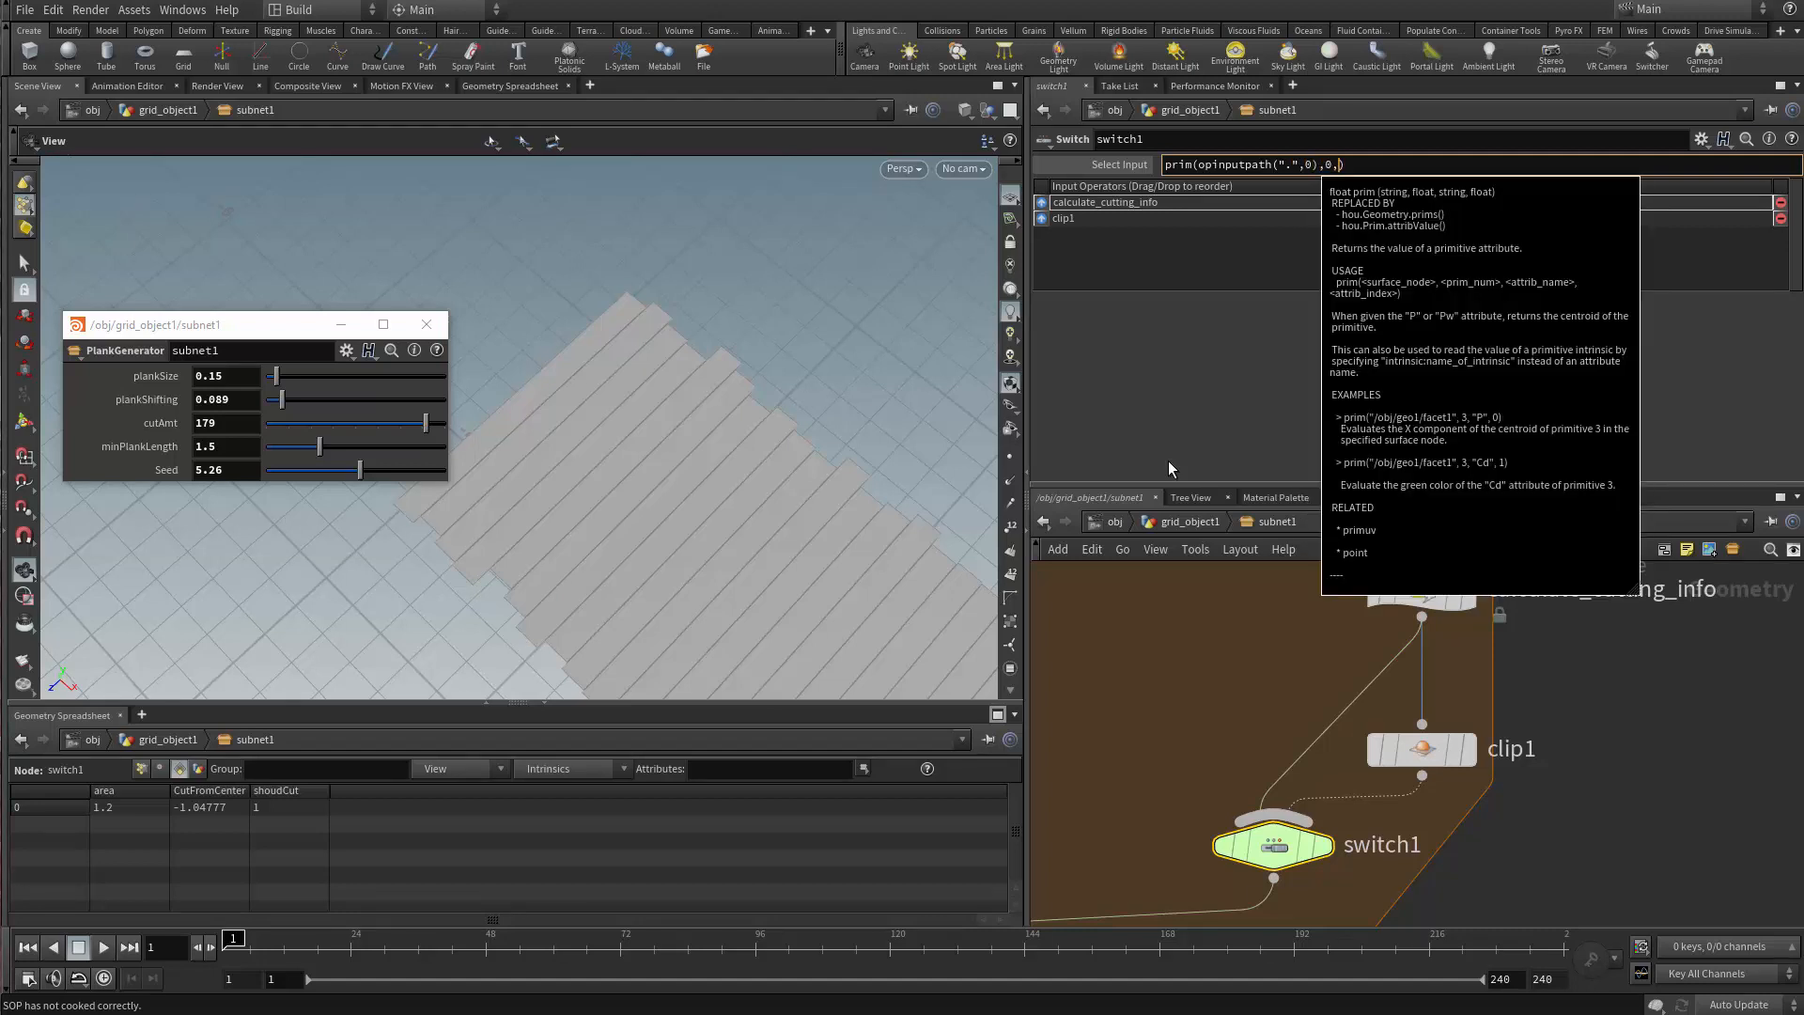
type("\"")
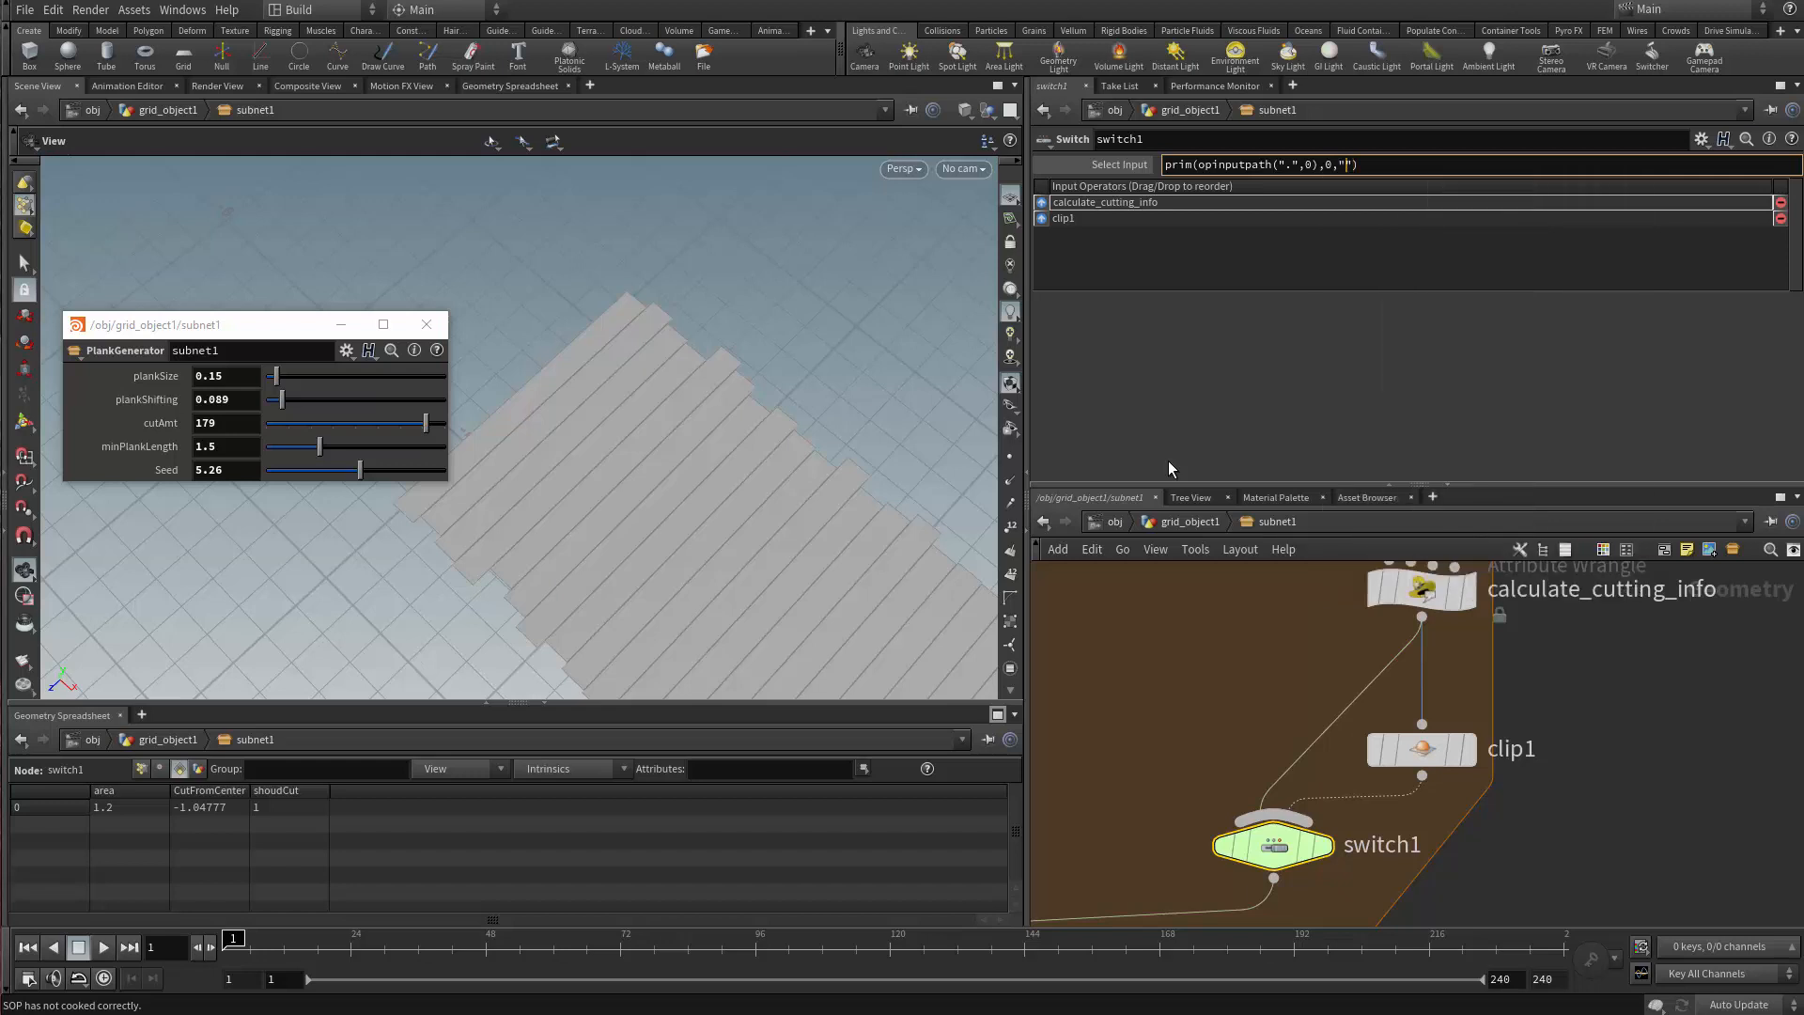
type("shouldCut\",0")
key("Return")
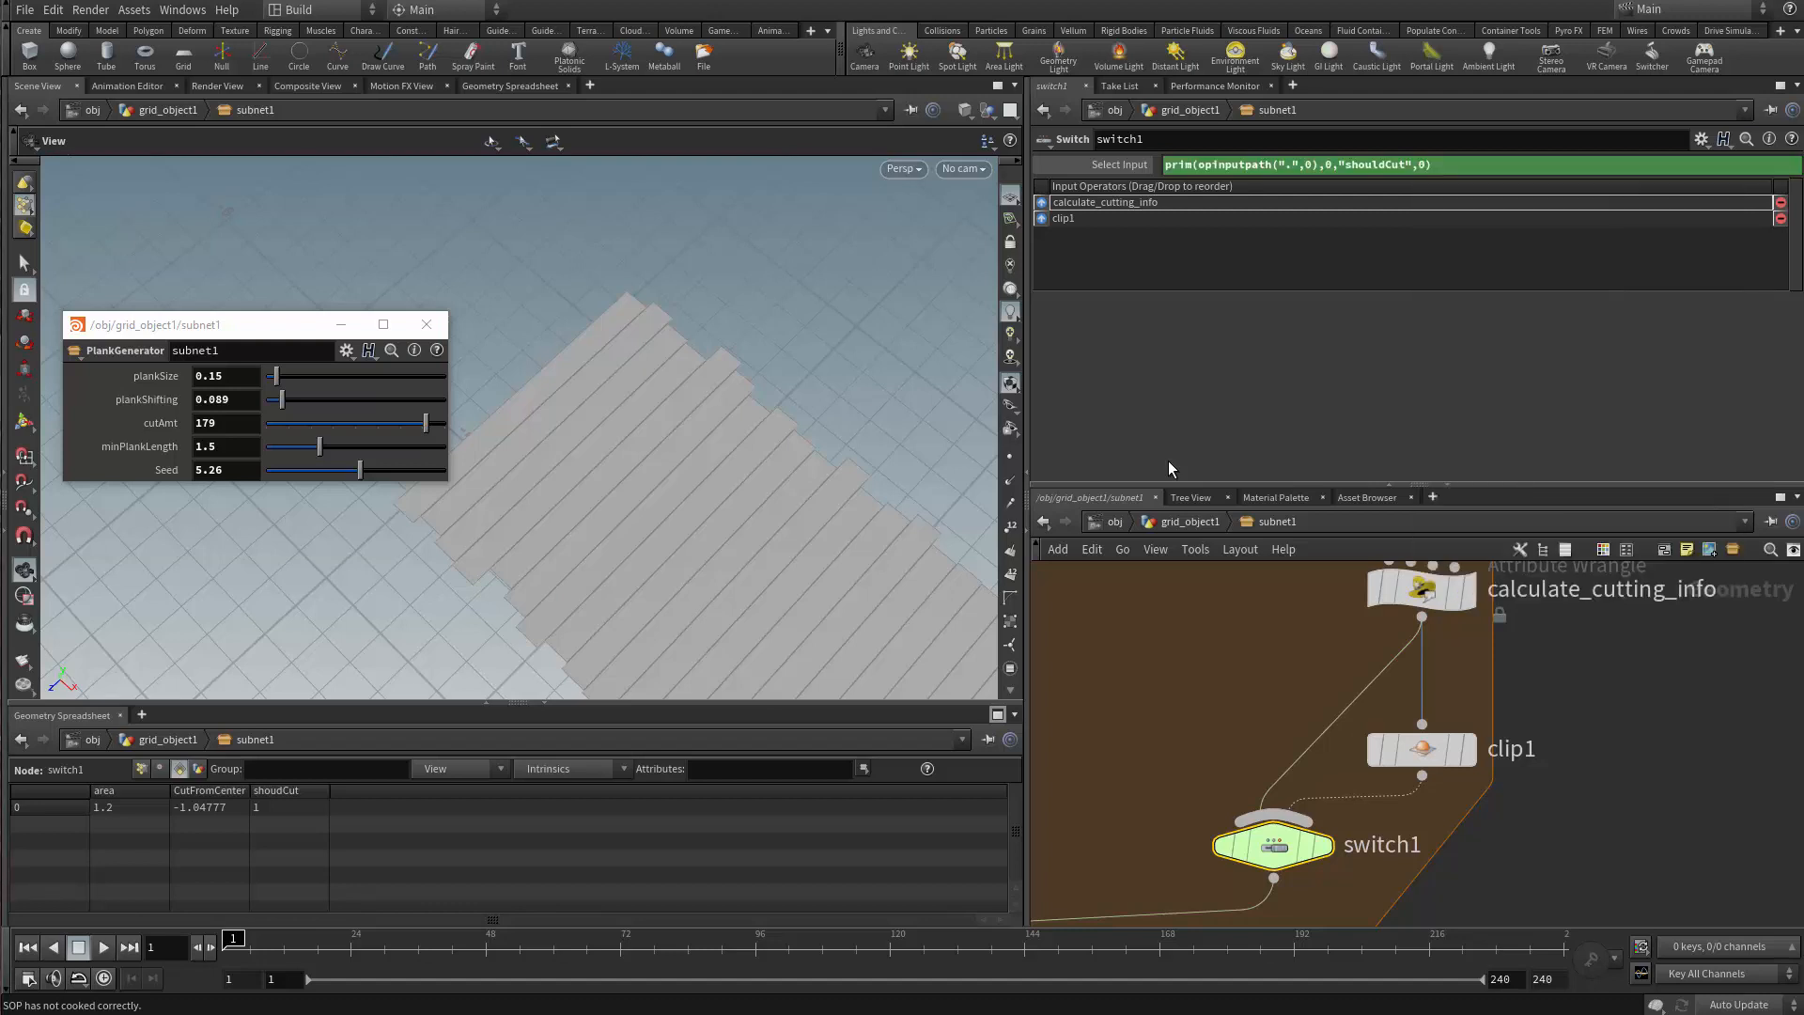
Check the evaluated value of switch1's Select Input and return to its expression view
middle_click_drag(1238, 721, 1228, 691)
left_click(1136, 163)
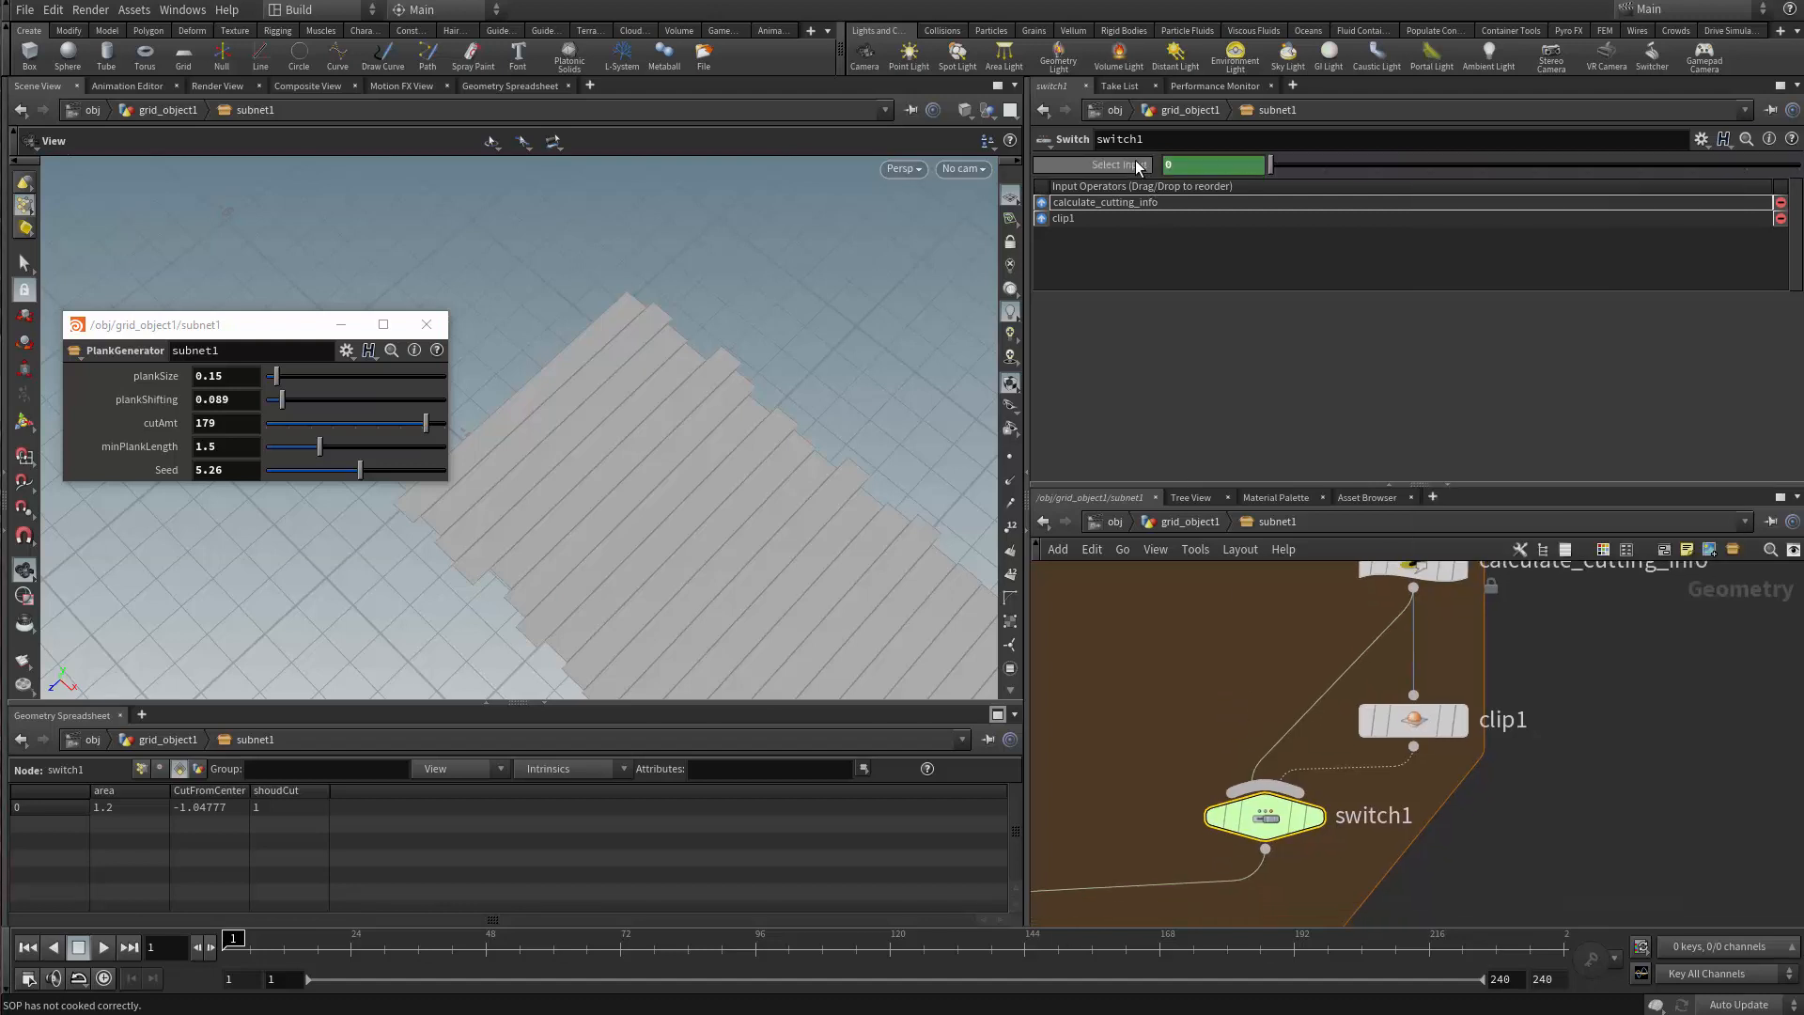
left_click(1136, 162)
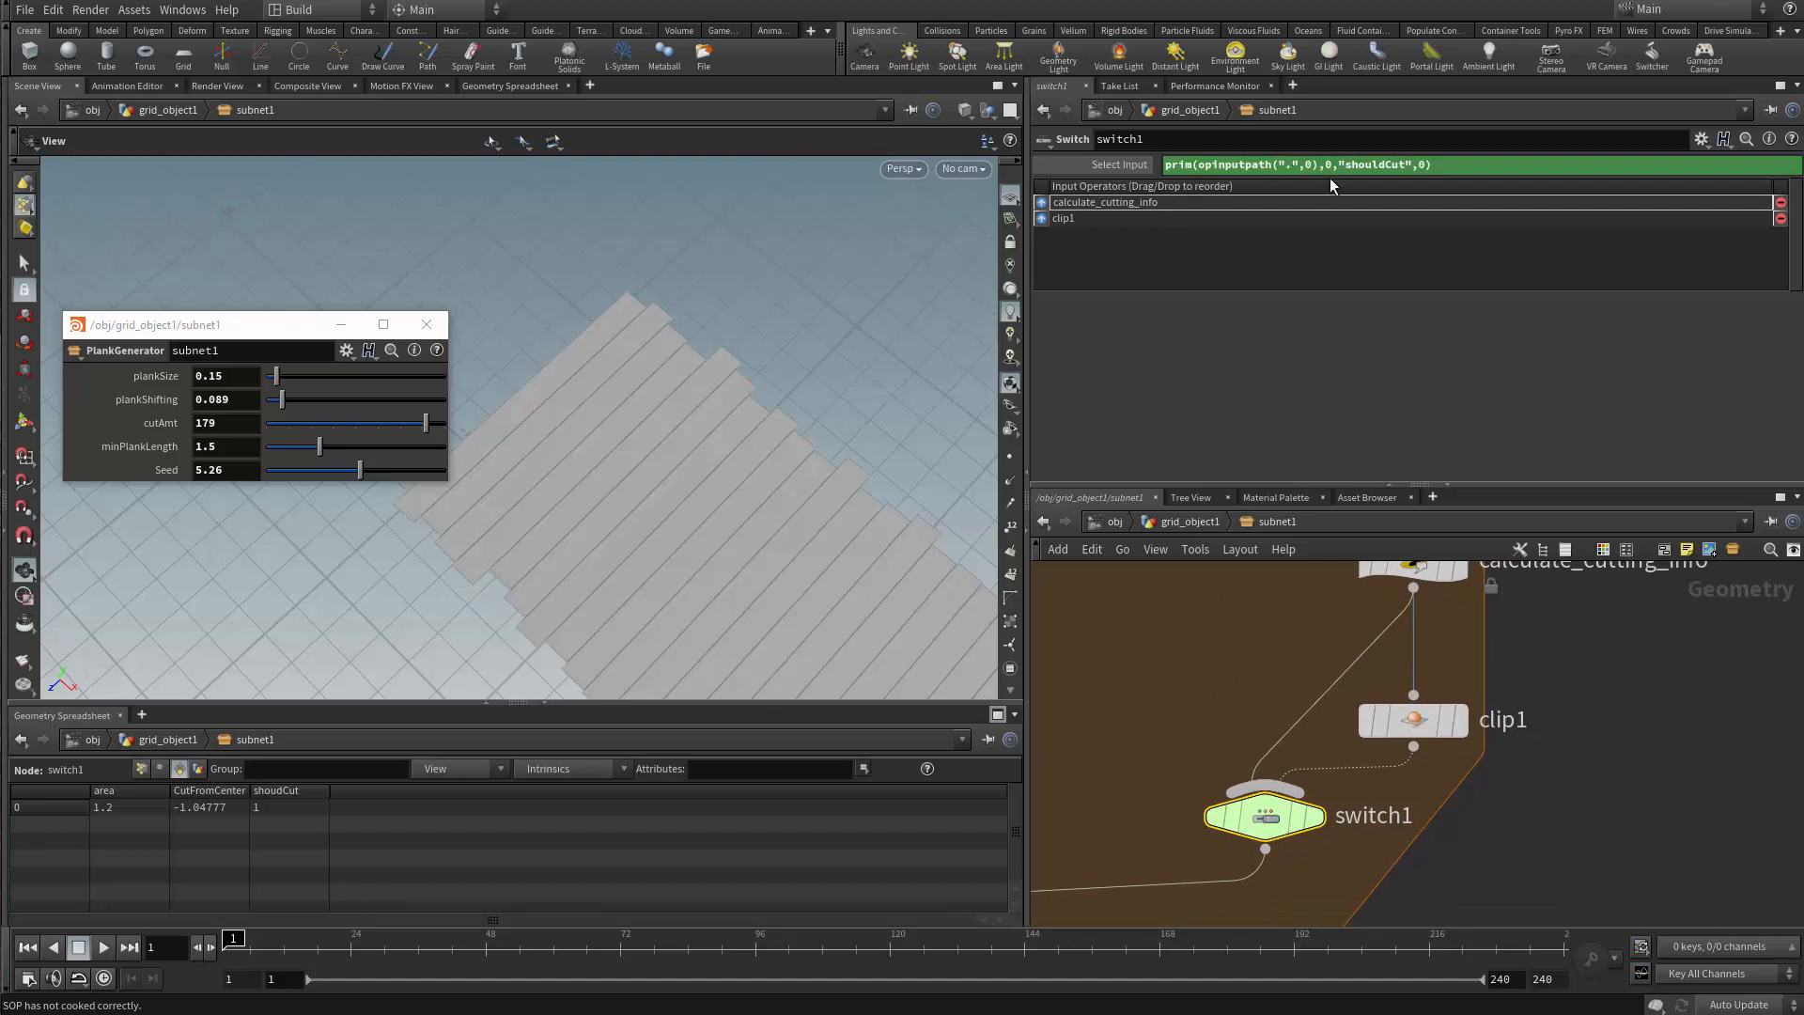
middle_click_drag(1466, 639, 1462, 700)
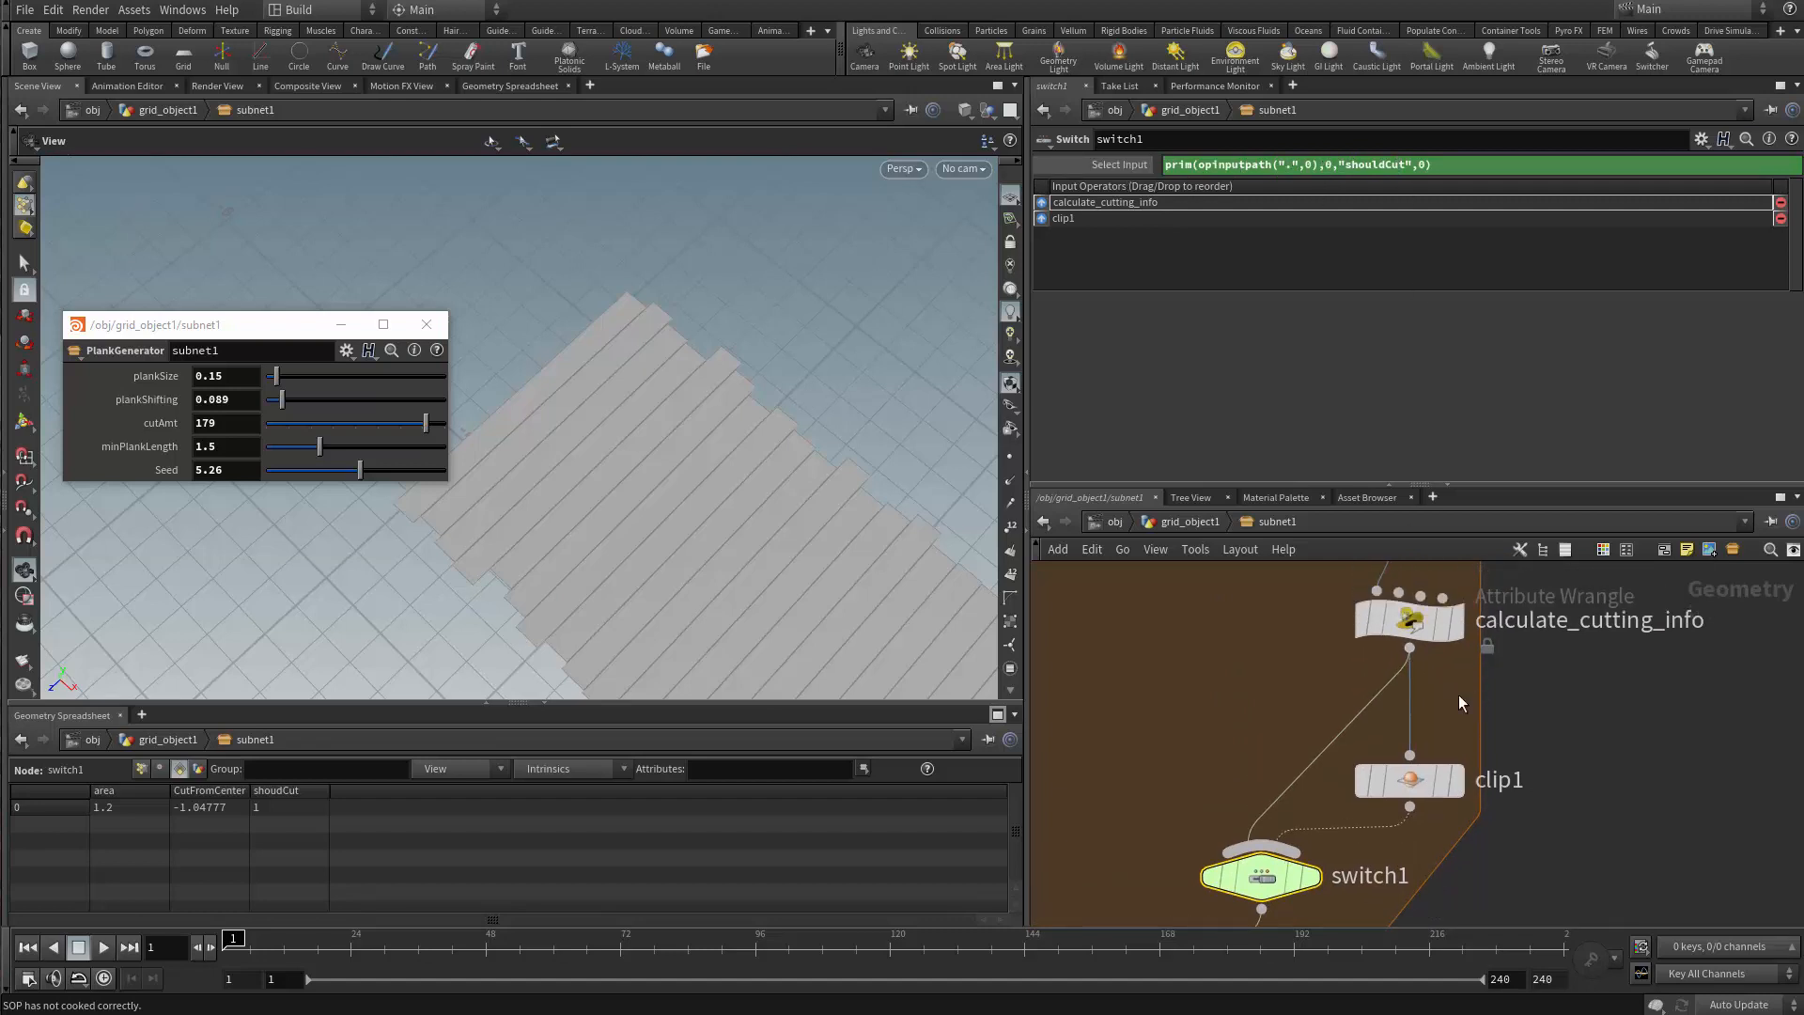
left_click(1440, 166)
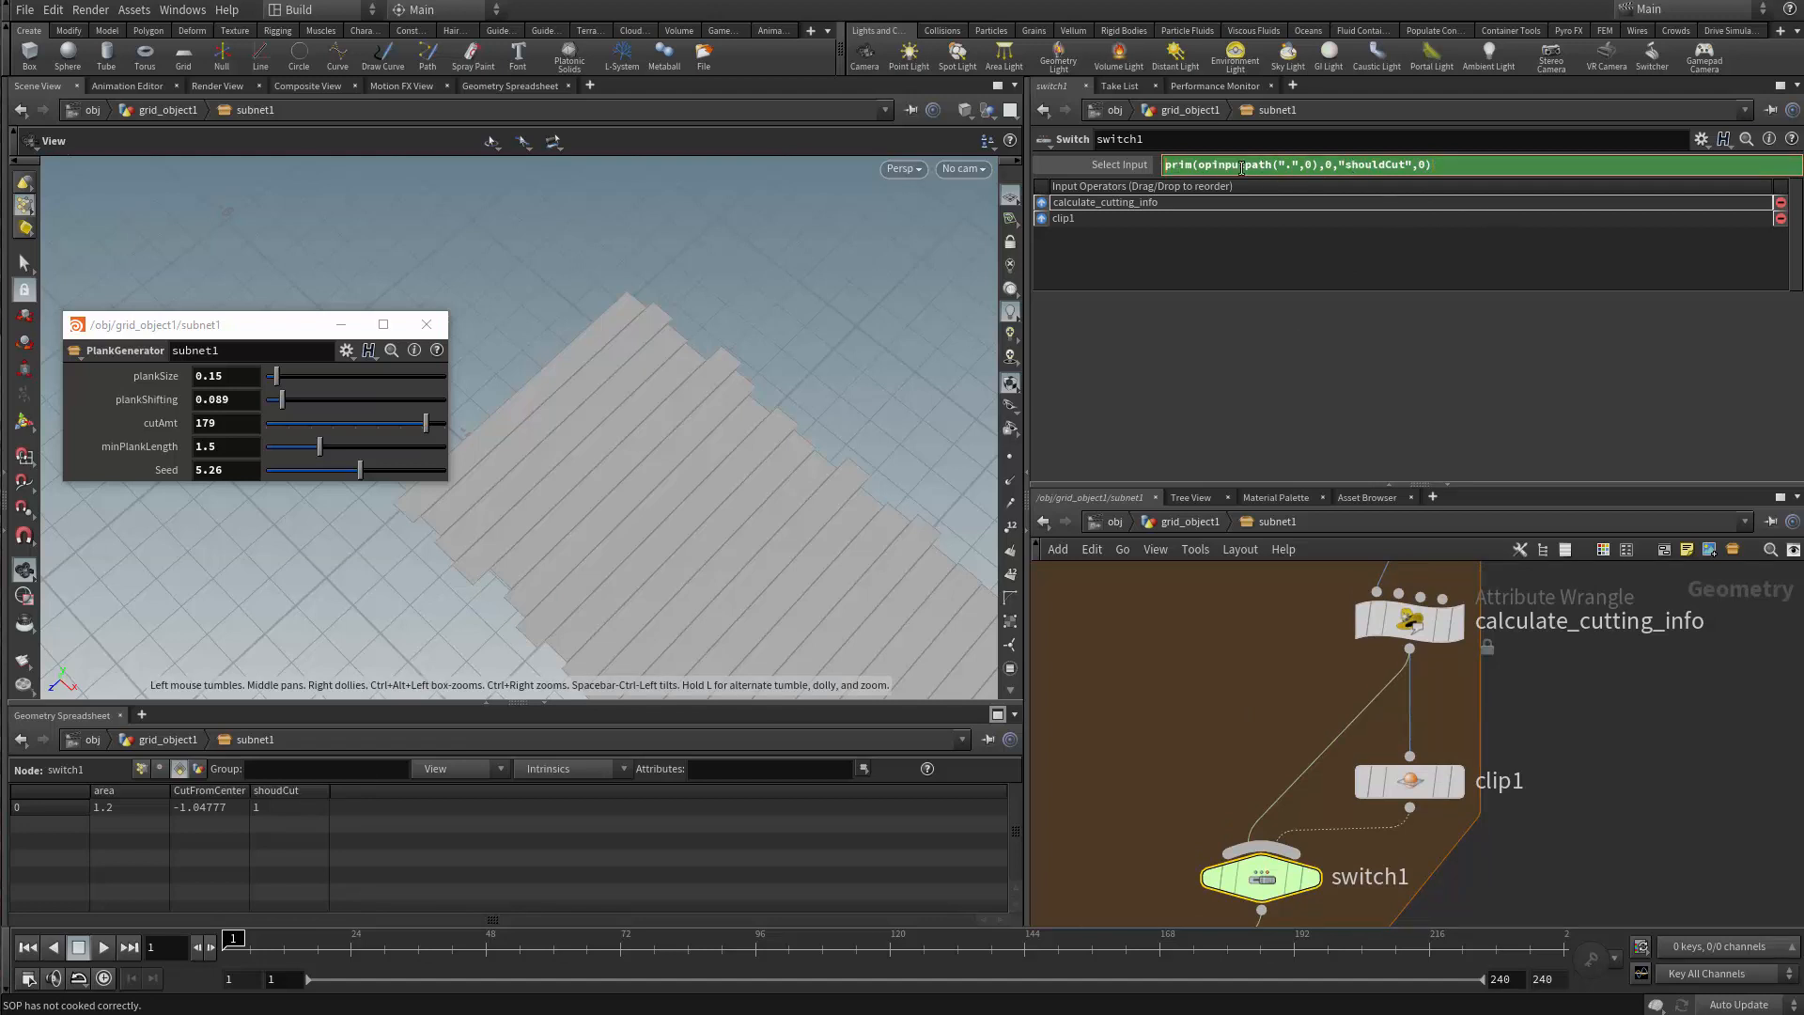
Select the calculate_cutting_info wrangle and locate the misspelled shoudCut attribute in its code
left_click(1379, 620)
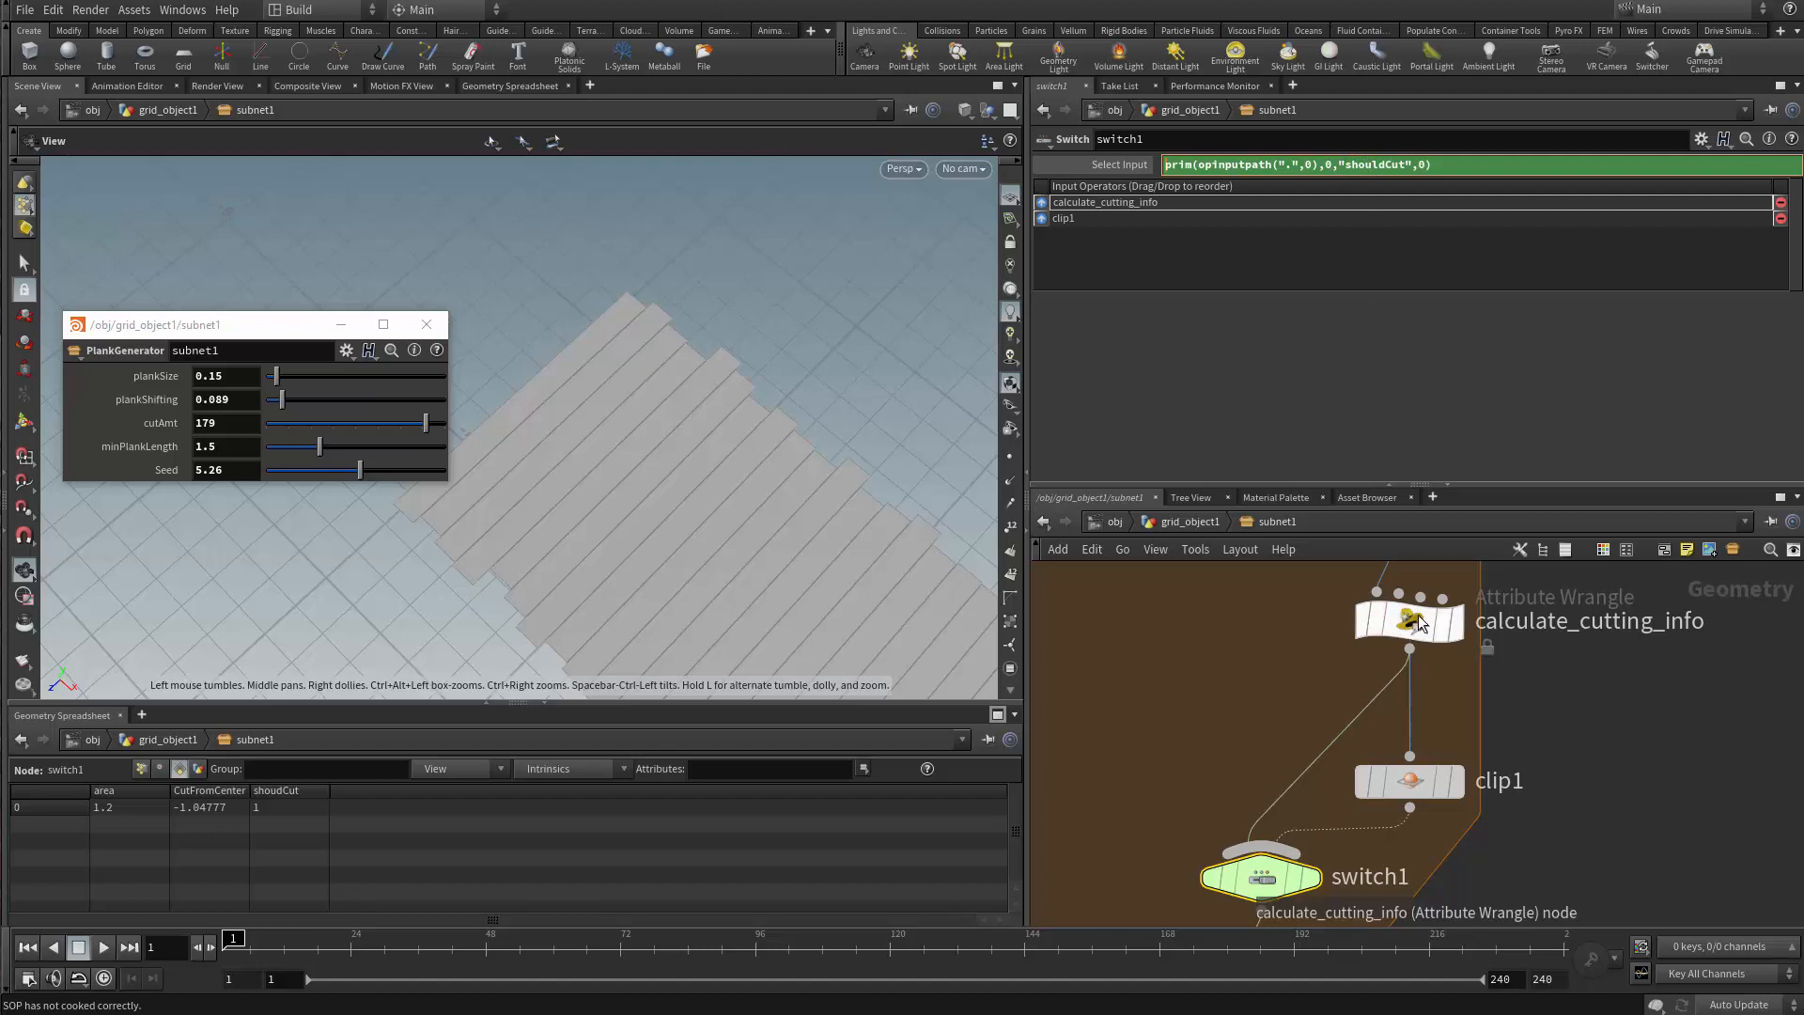
left_click_drag(1143, 303, 1084, 308)
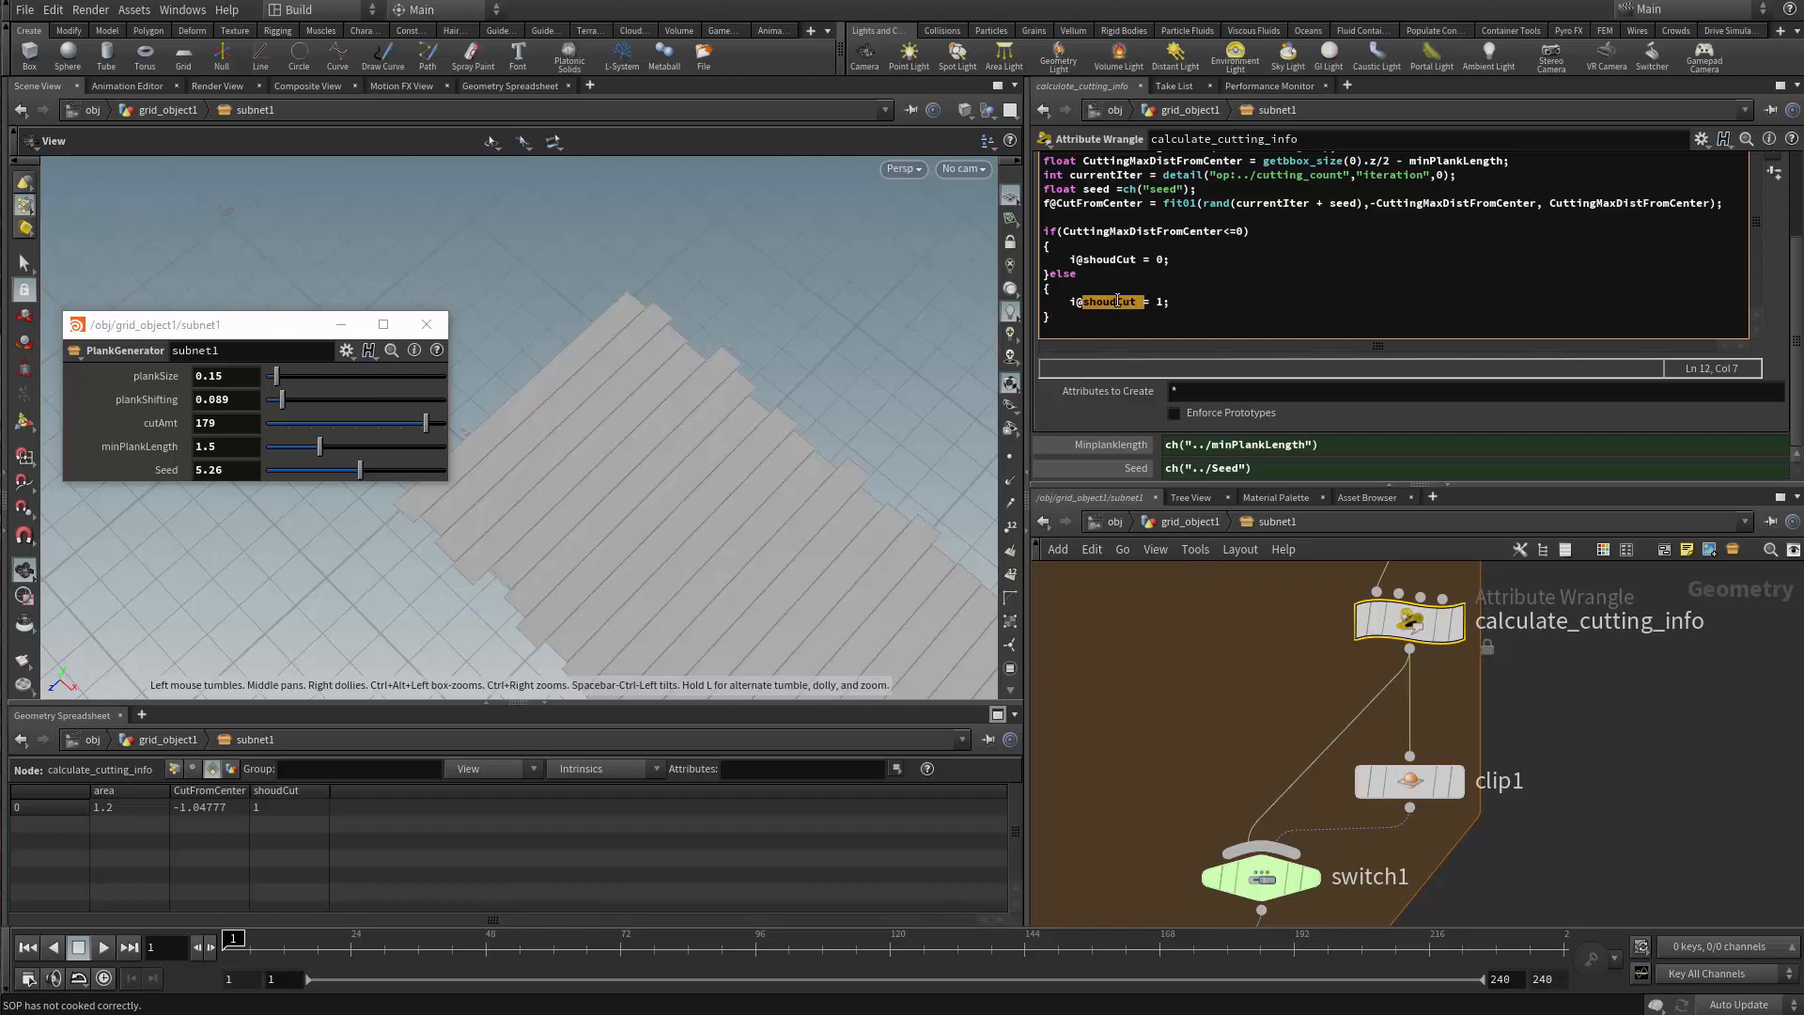
left_click(1112, 260)
type("l")
left_click(1112, 302)
type("l")
key("Return")
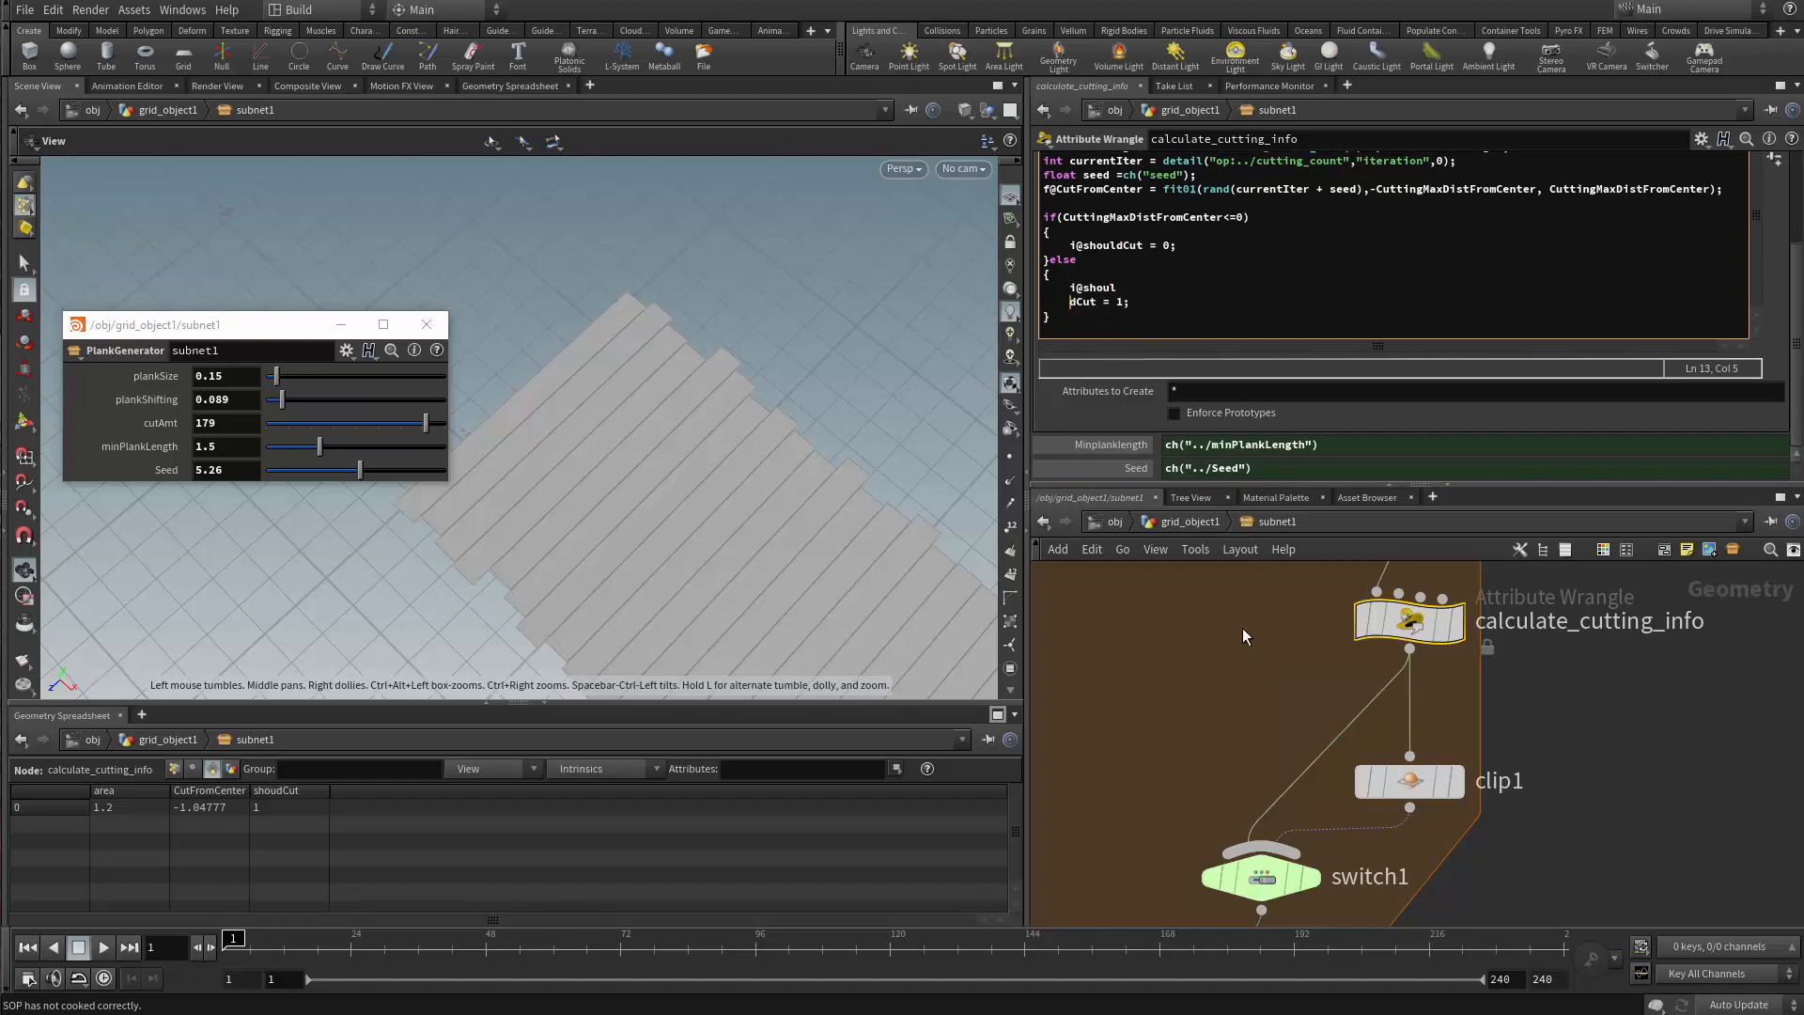
key("ctrl+z")
key("ctrl+z")
key("ctrl+z")
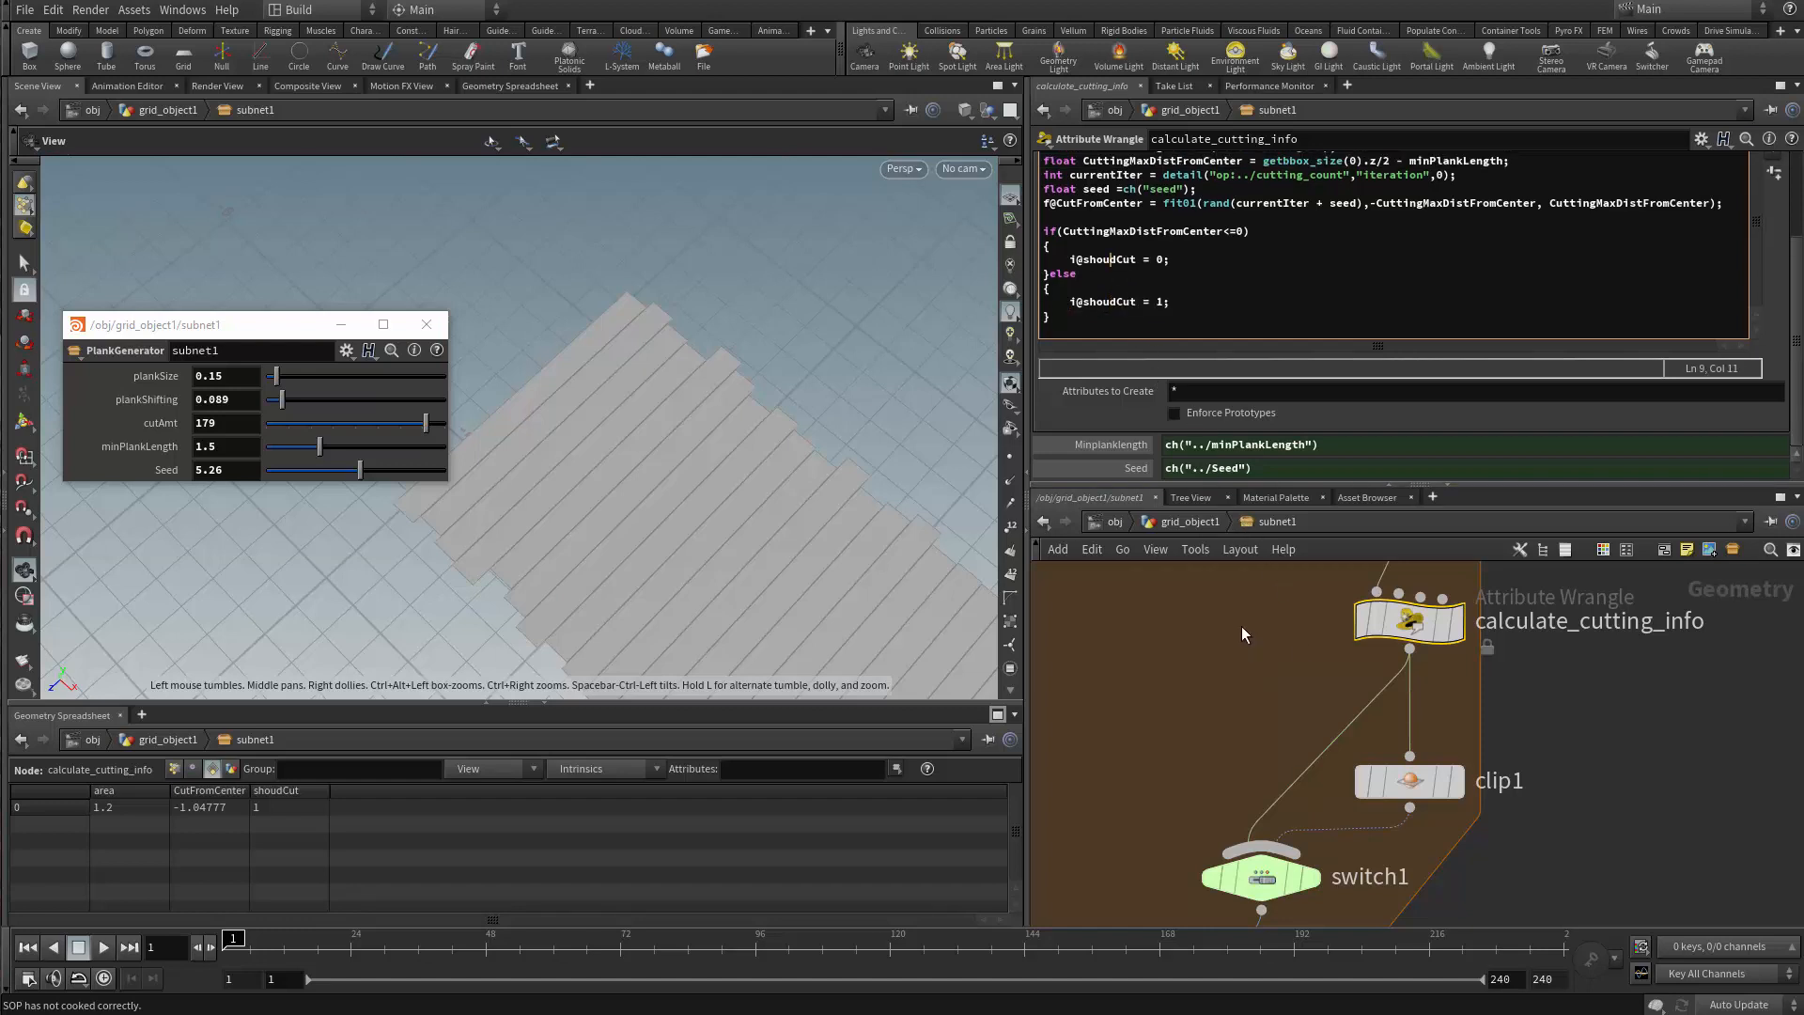
Correct the attribute name to shouldCut in both branches of the wrangle's condition
type("l")
key("Down")
type("l")
key("ctrl+a")
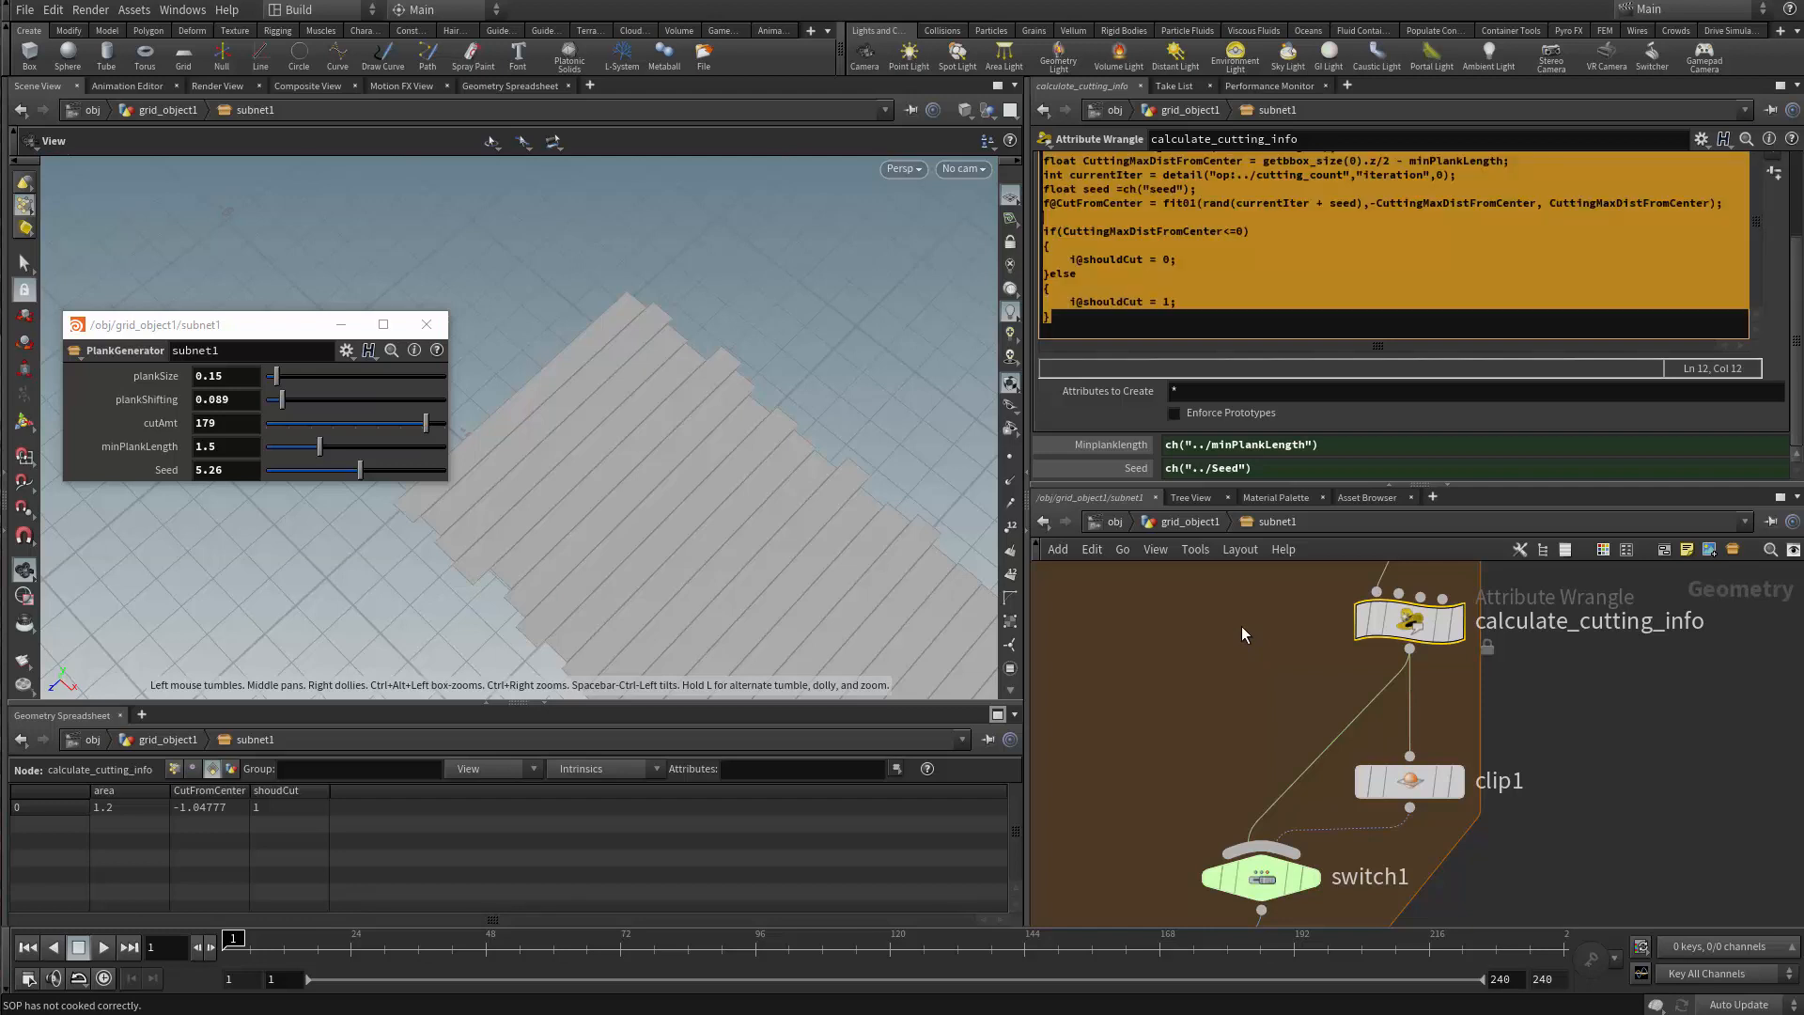
Display the calculate_cutting_info wrangle's output and check the shouldCut spelling in both branches of its code
left_click(1423, 606)
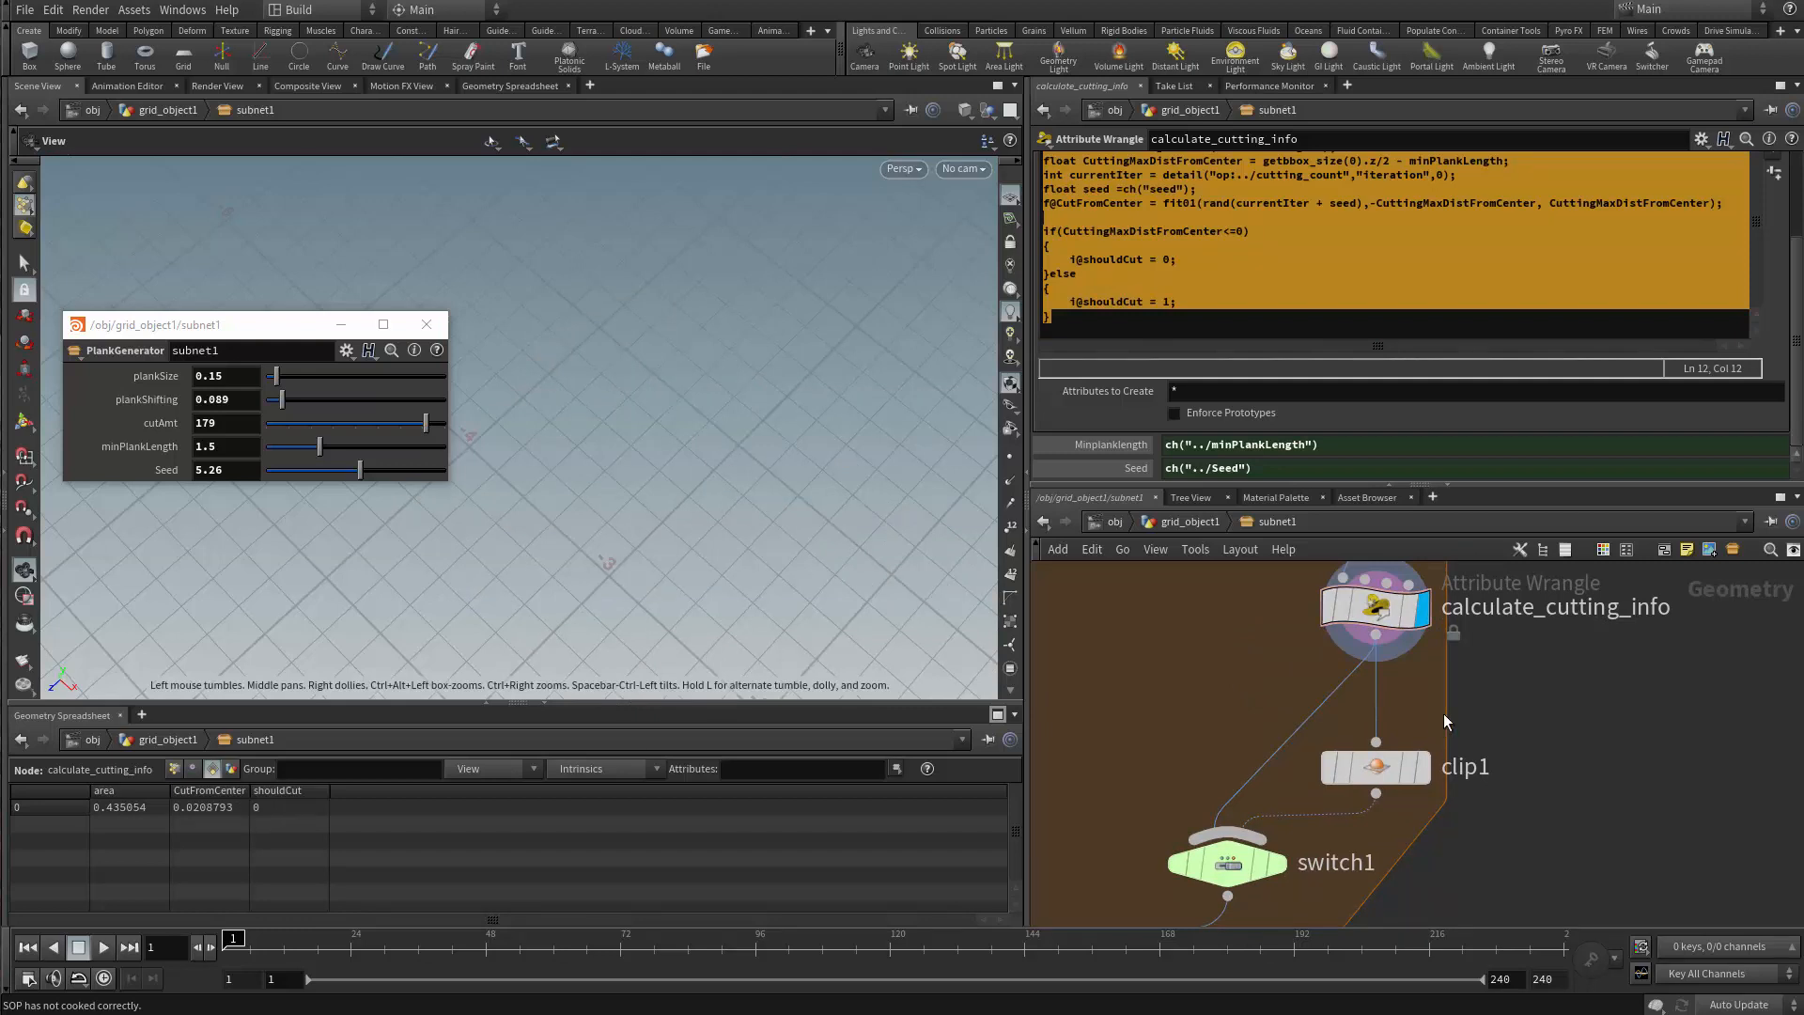
middle_click_drag(1424, 679, 1418, 697)
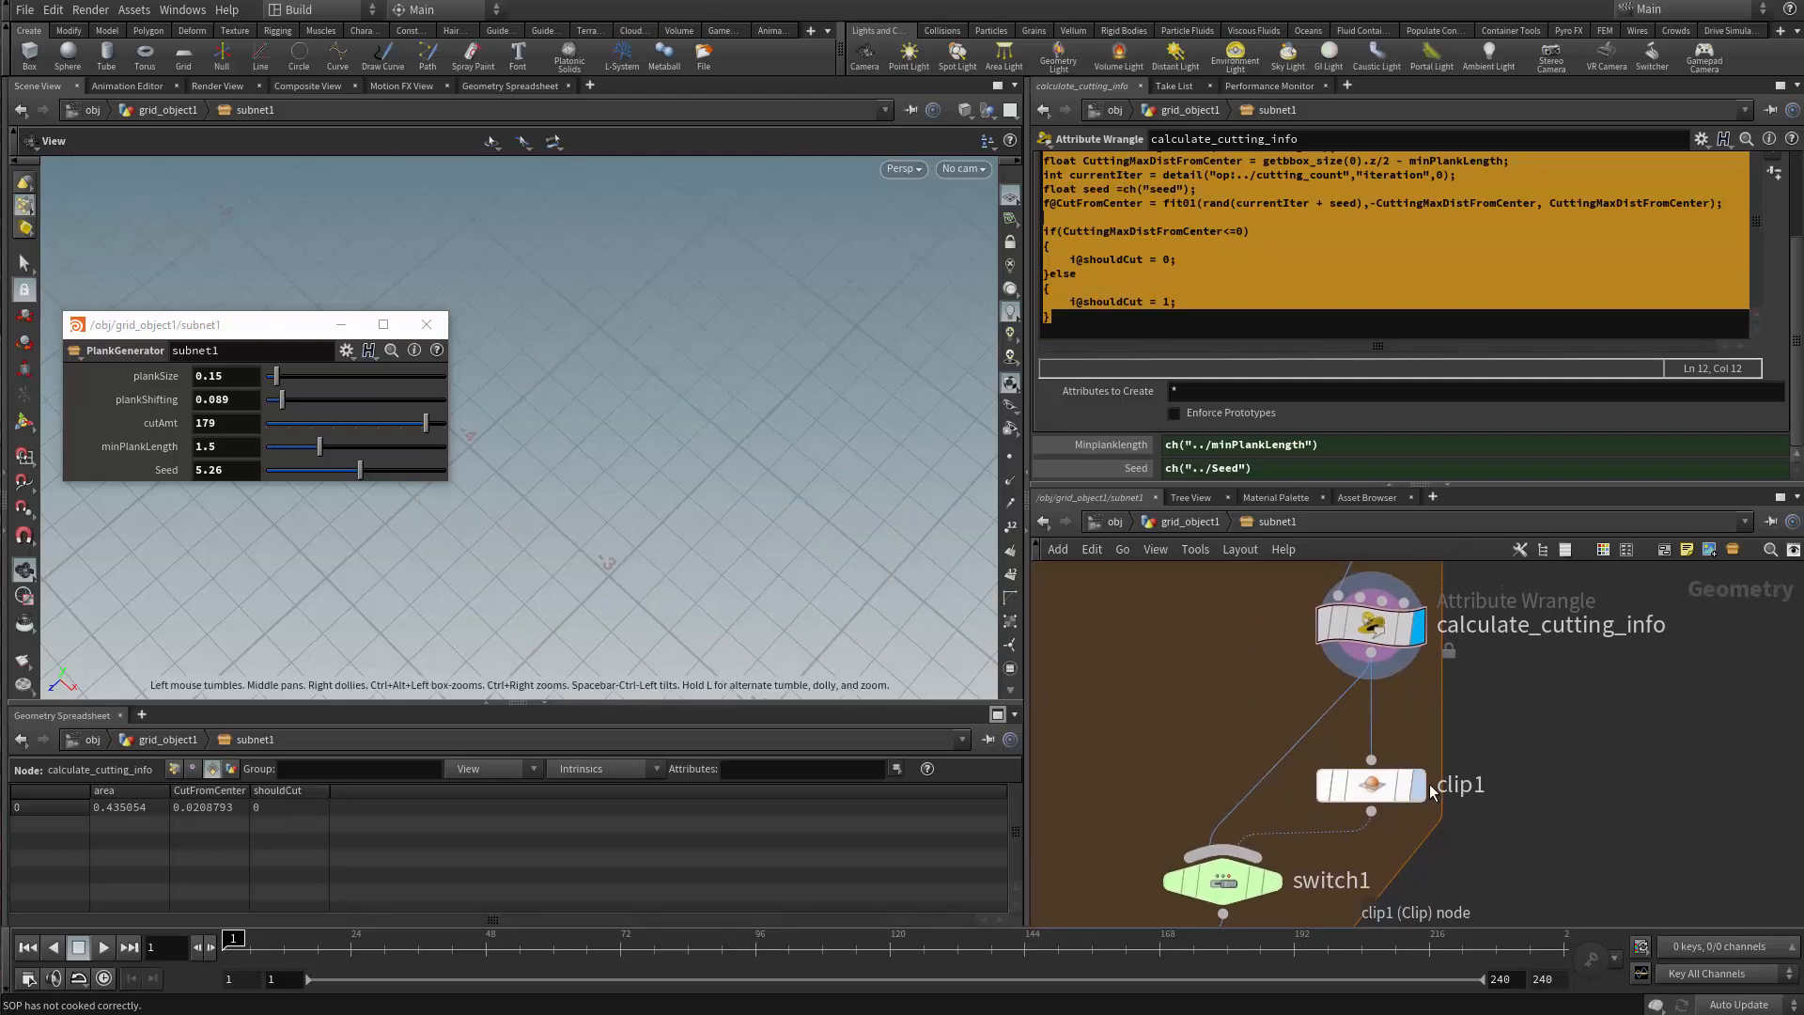
left_click(1114, 260)
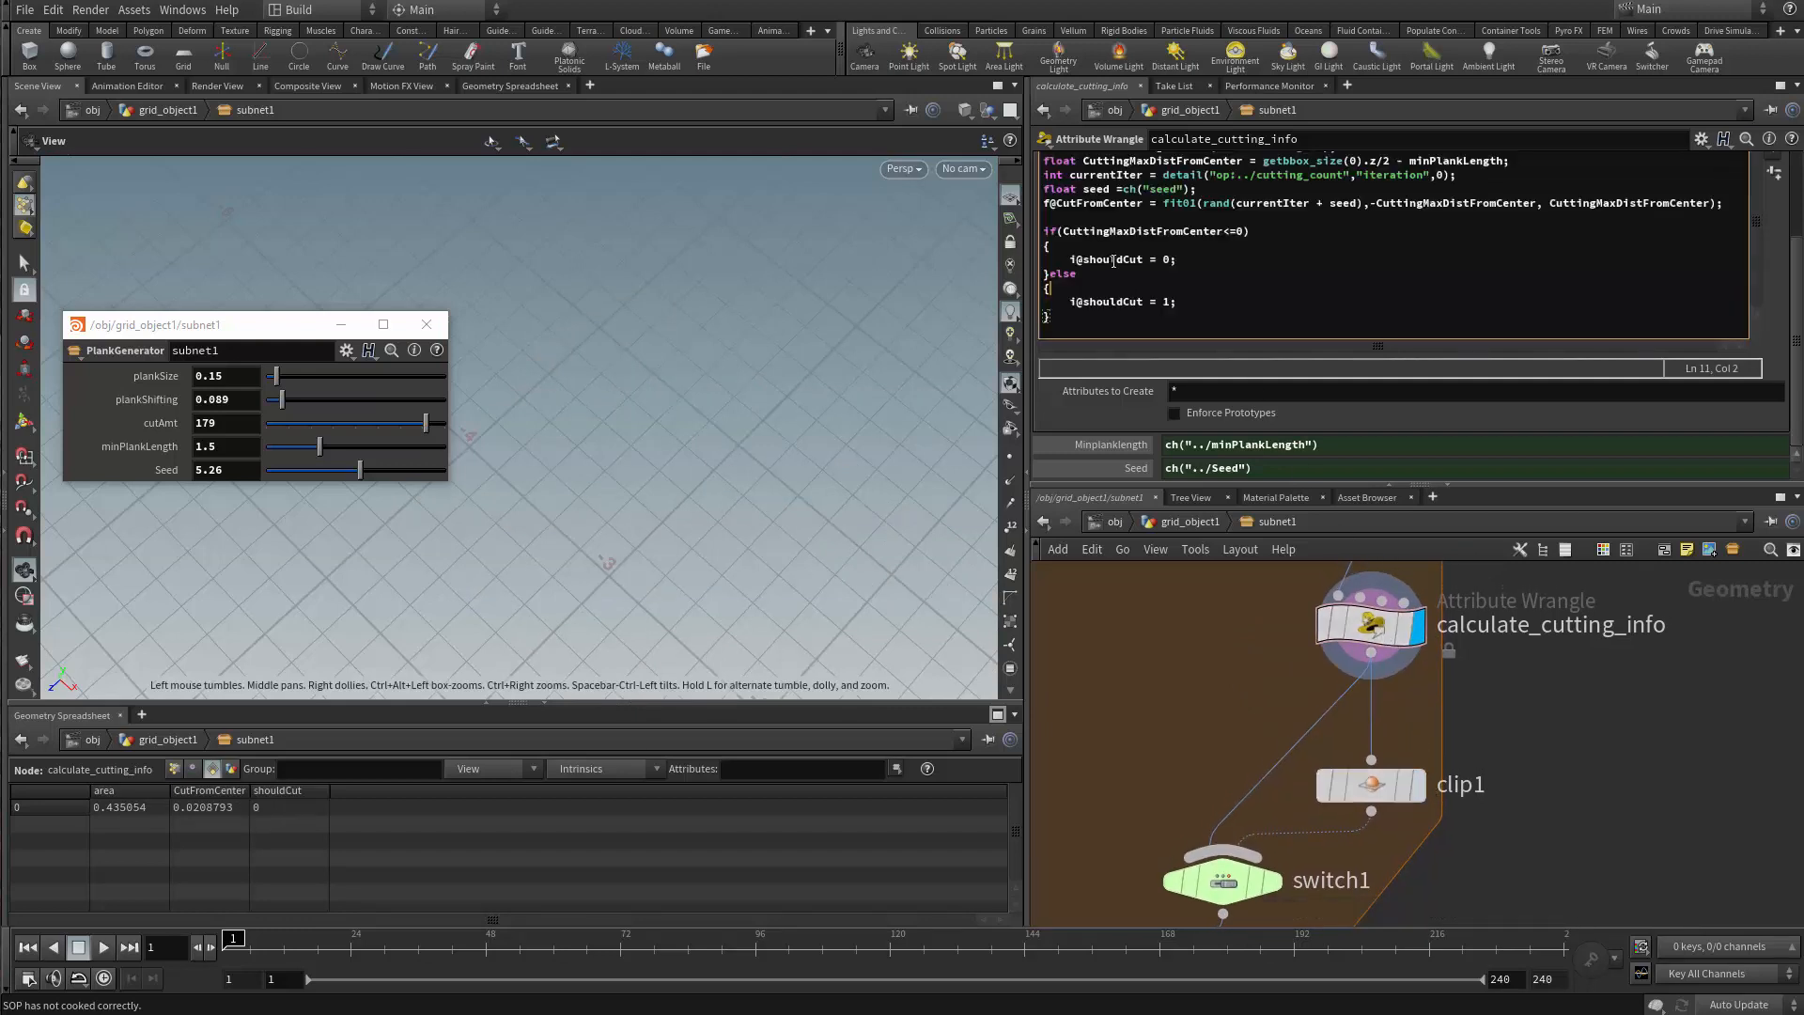
double_click(1113, 260)
double_click(1111, 300)
left_click(1207, 305)
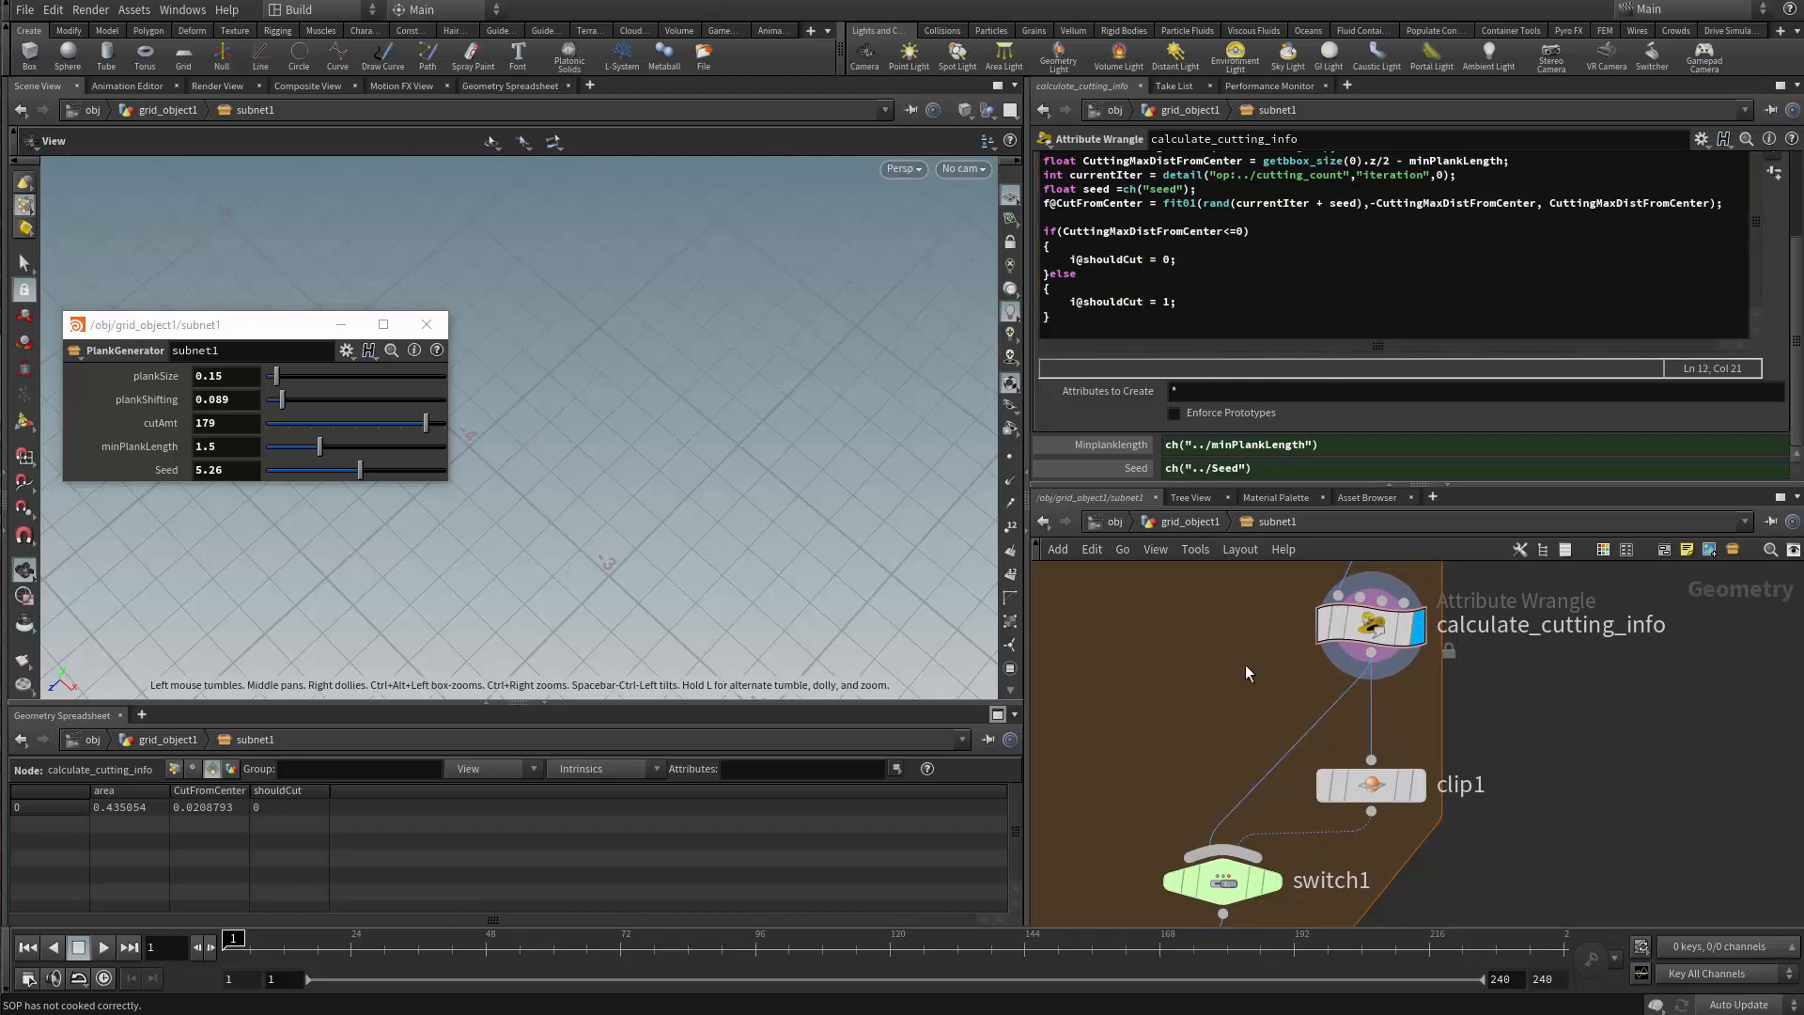
Undo the recent parameter edits and the display change on calculate_cutting_info
middle_click_drag(1221, 655, 1197, 696)
middle_click_drag(1496, 670, 1490, 765)
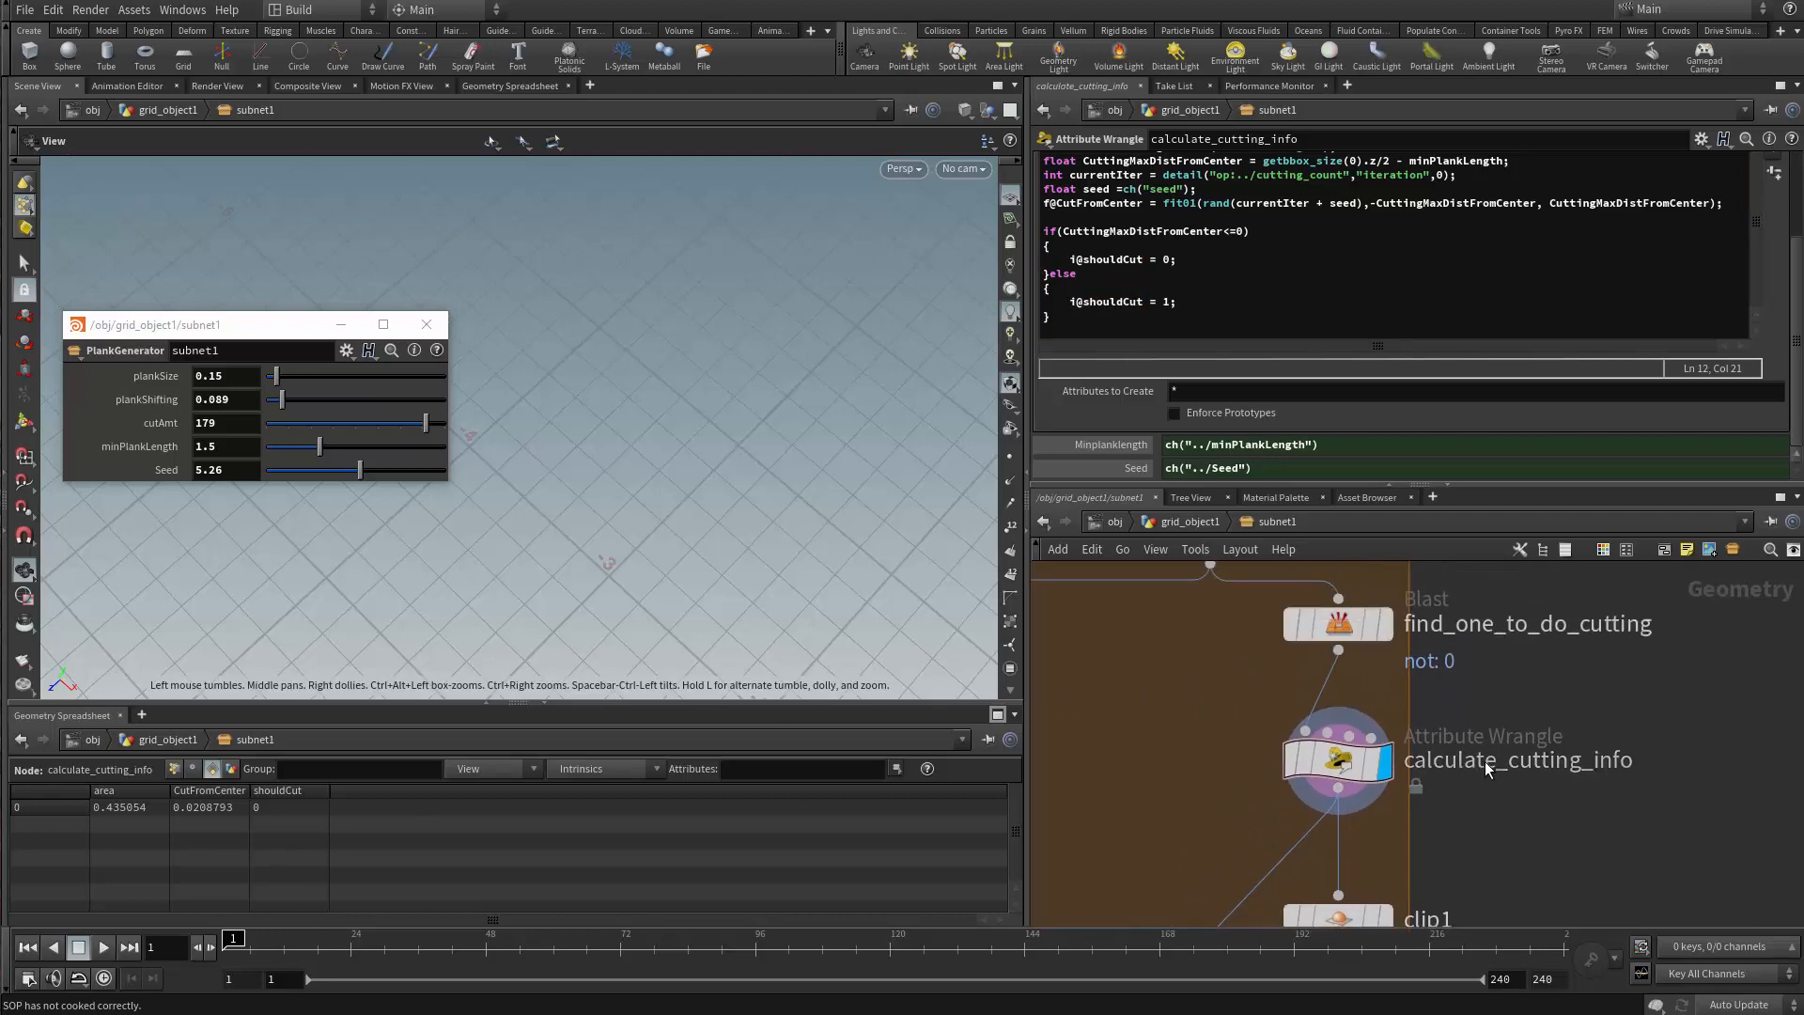
middle_click_drag(1445, 696, 1425, 754)
left_click(1225, 253)
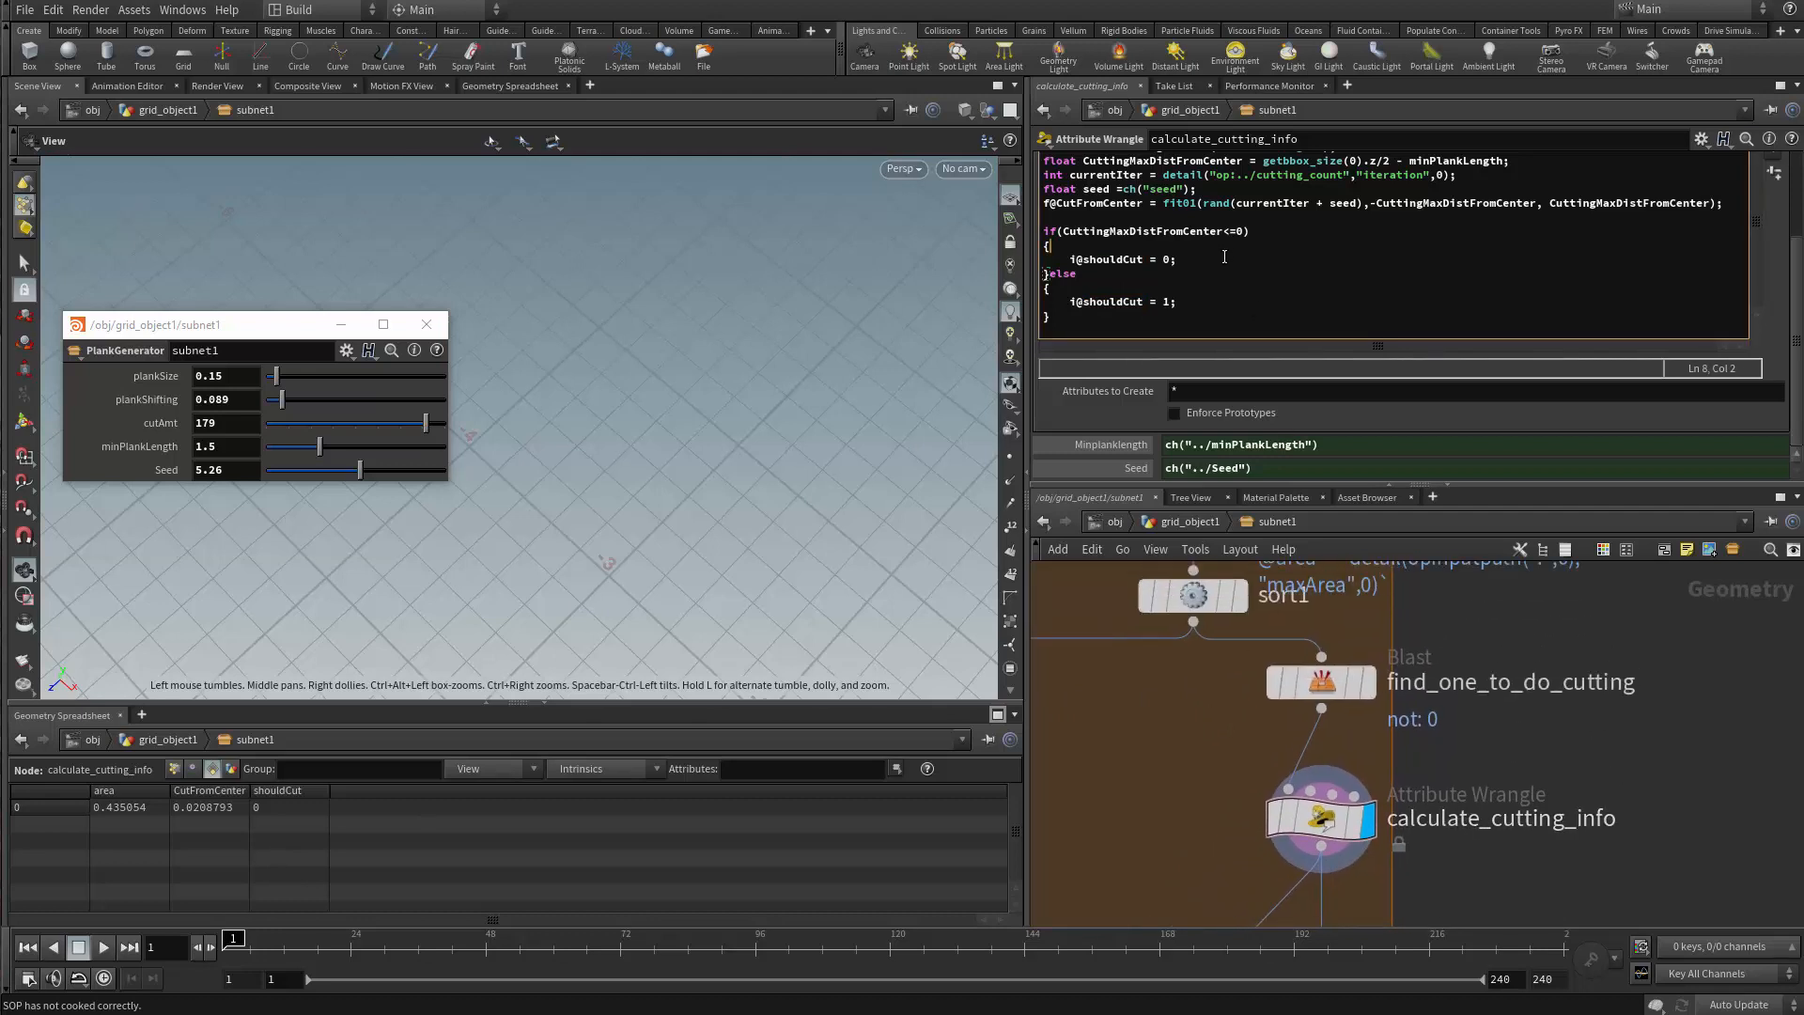
key("ctrl+z")
key("ctrl+z")
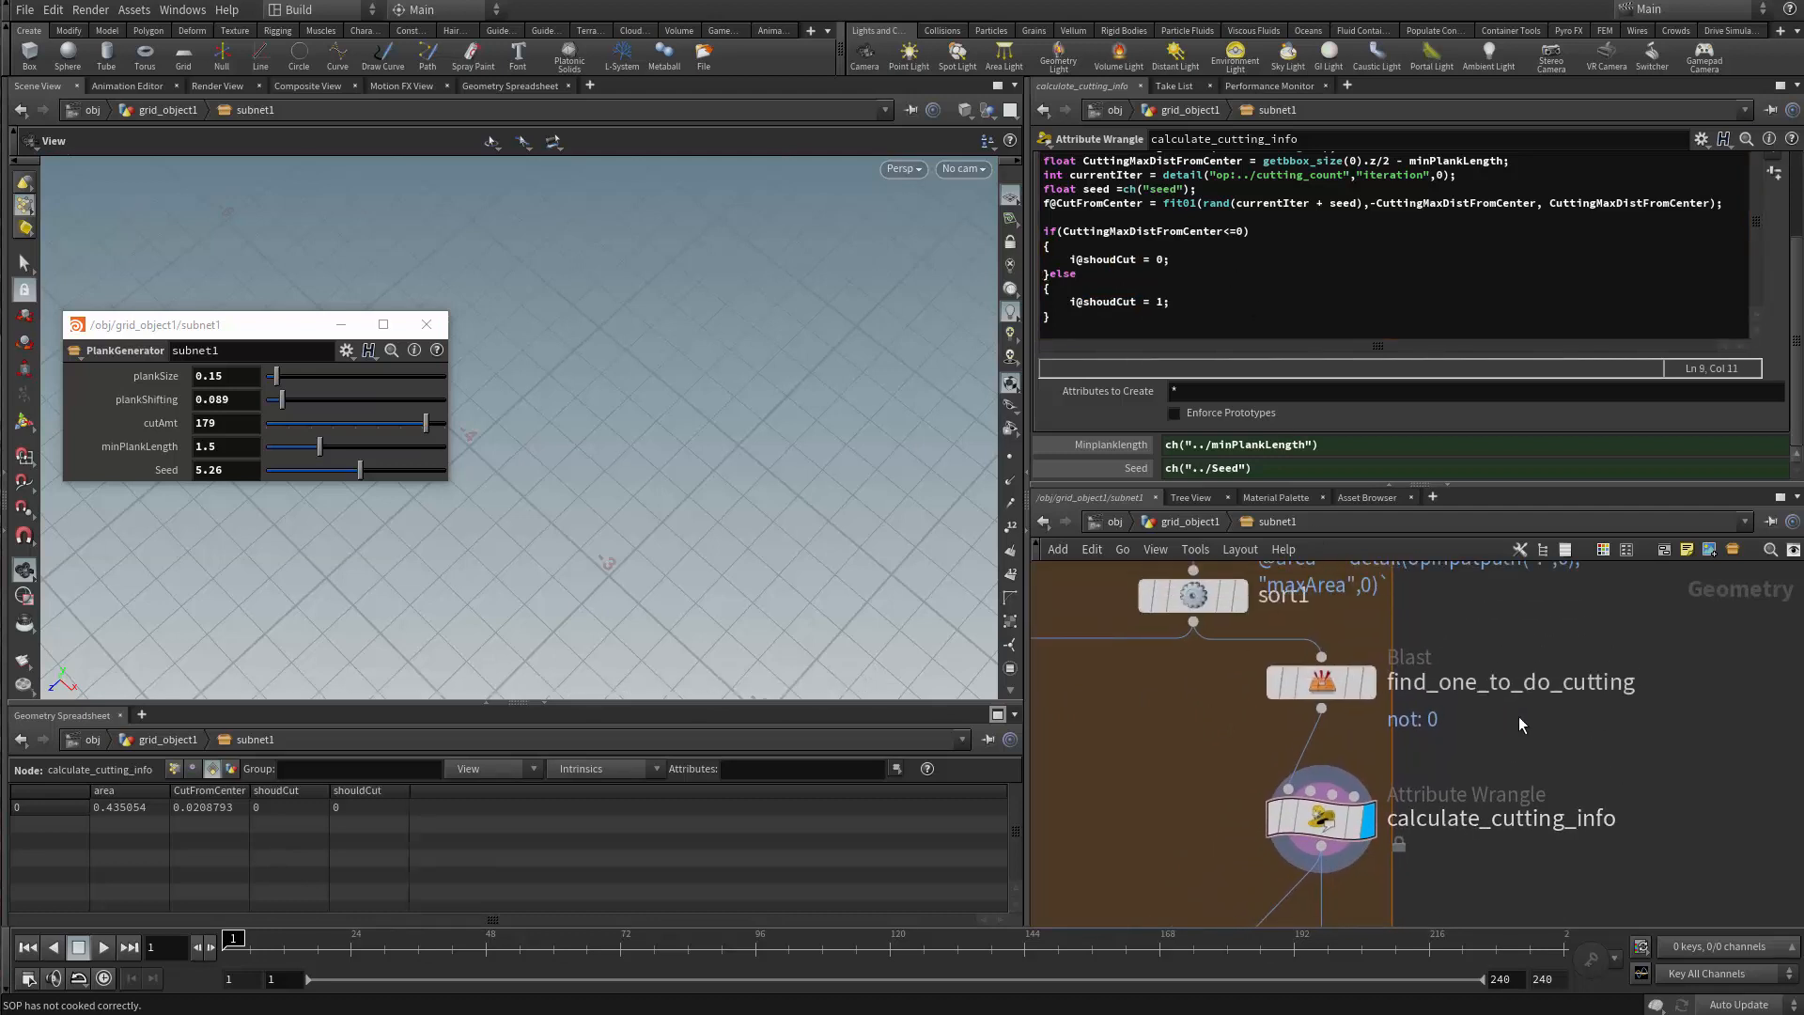
key("ctrl+z")
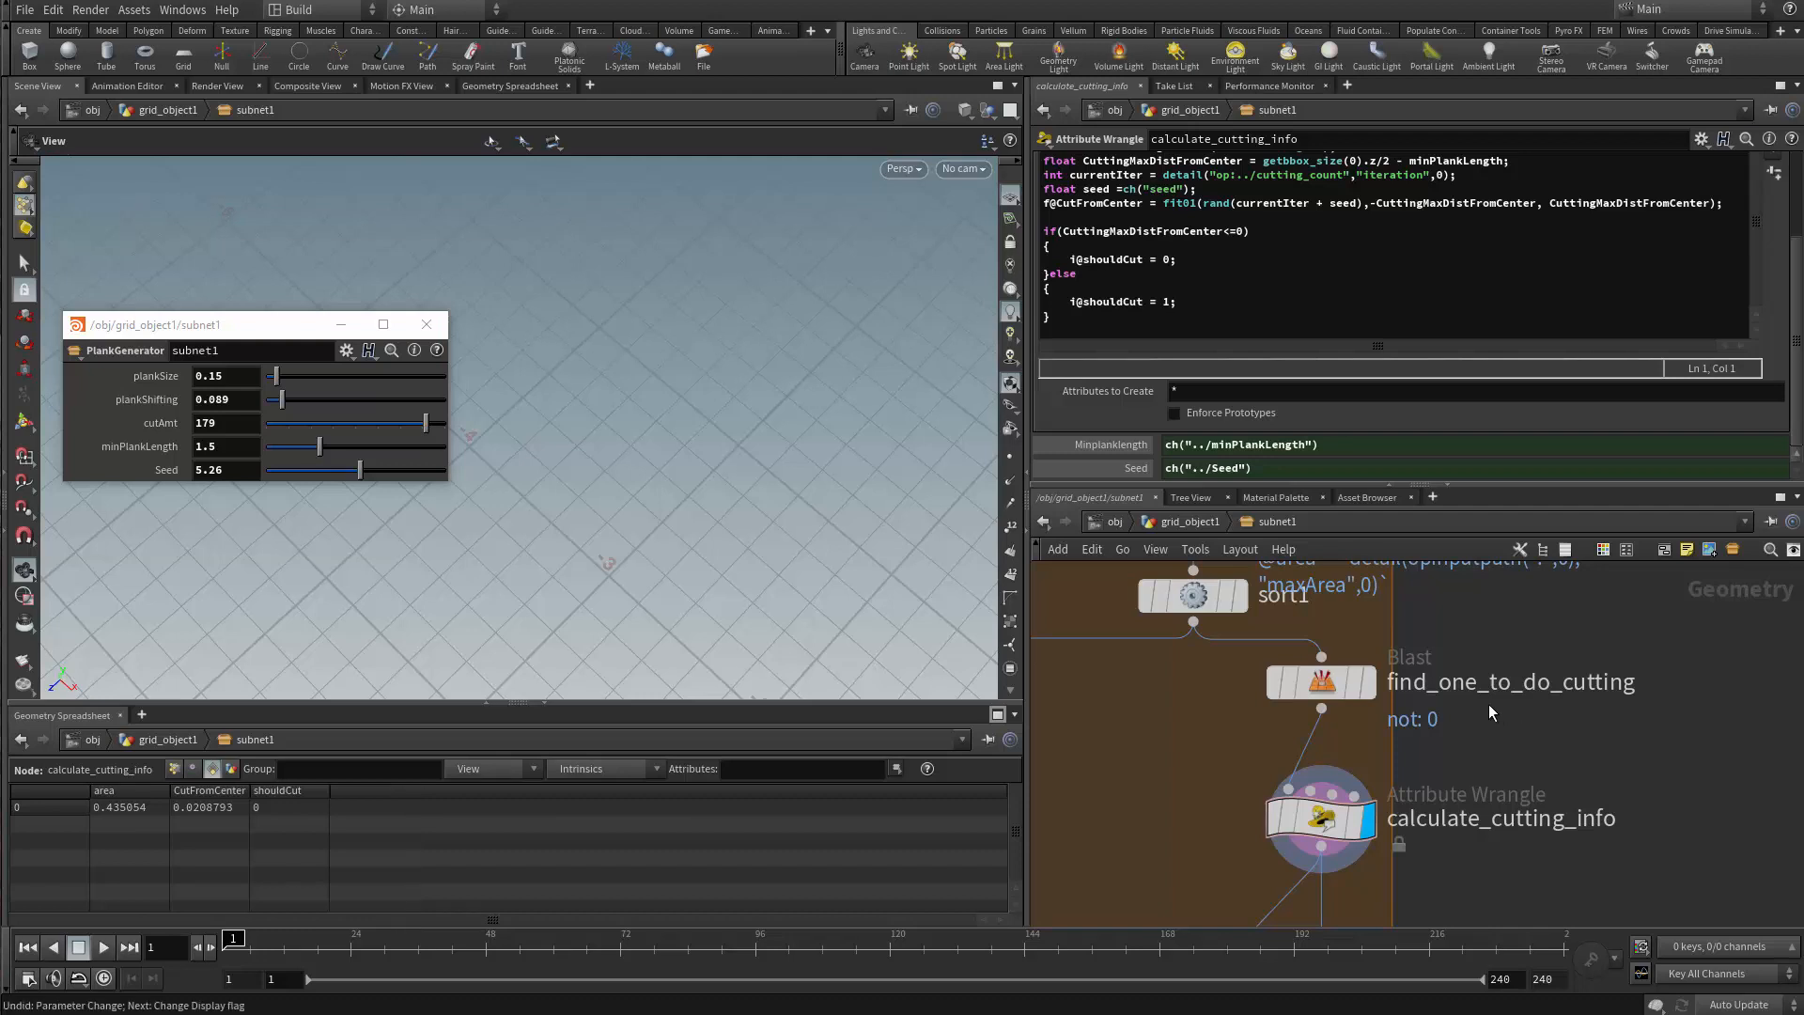
key("ctrl+z")
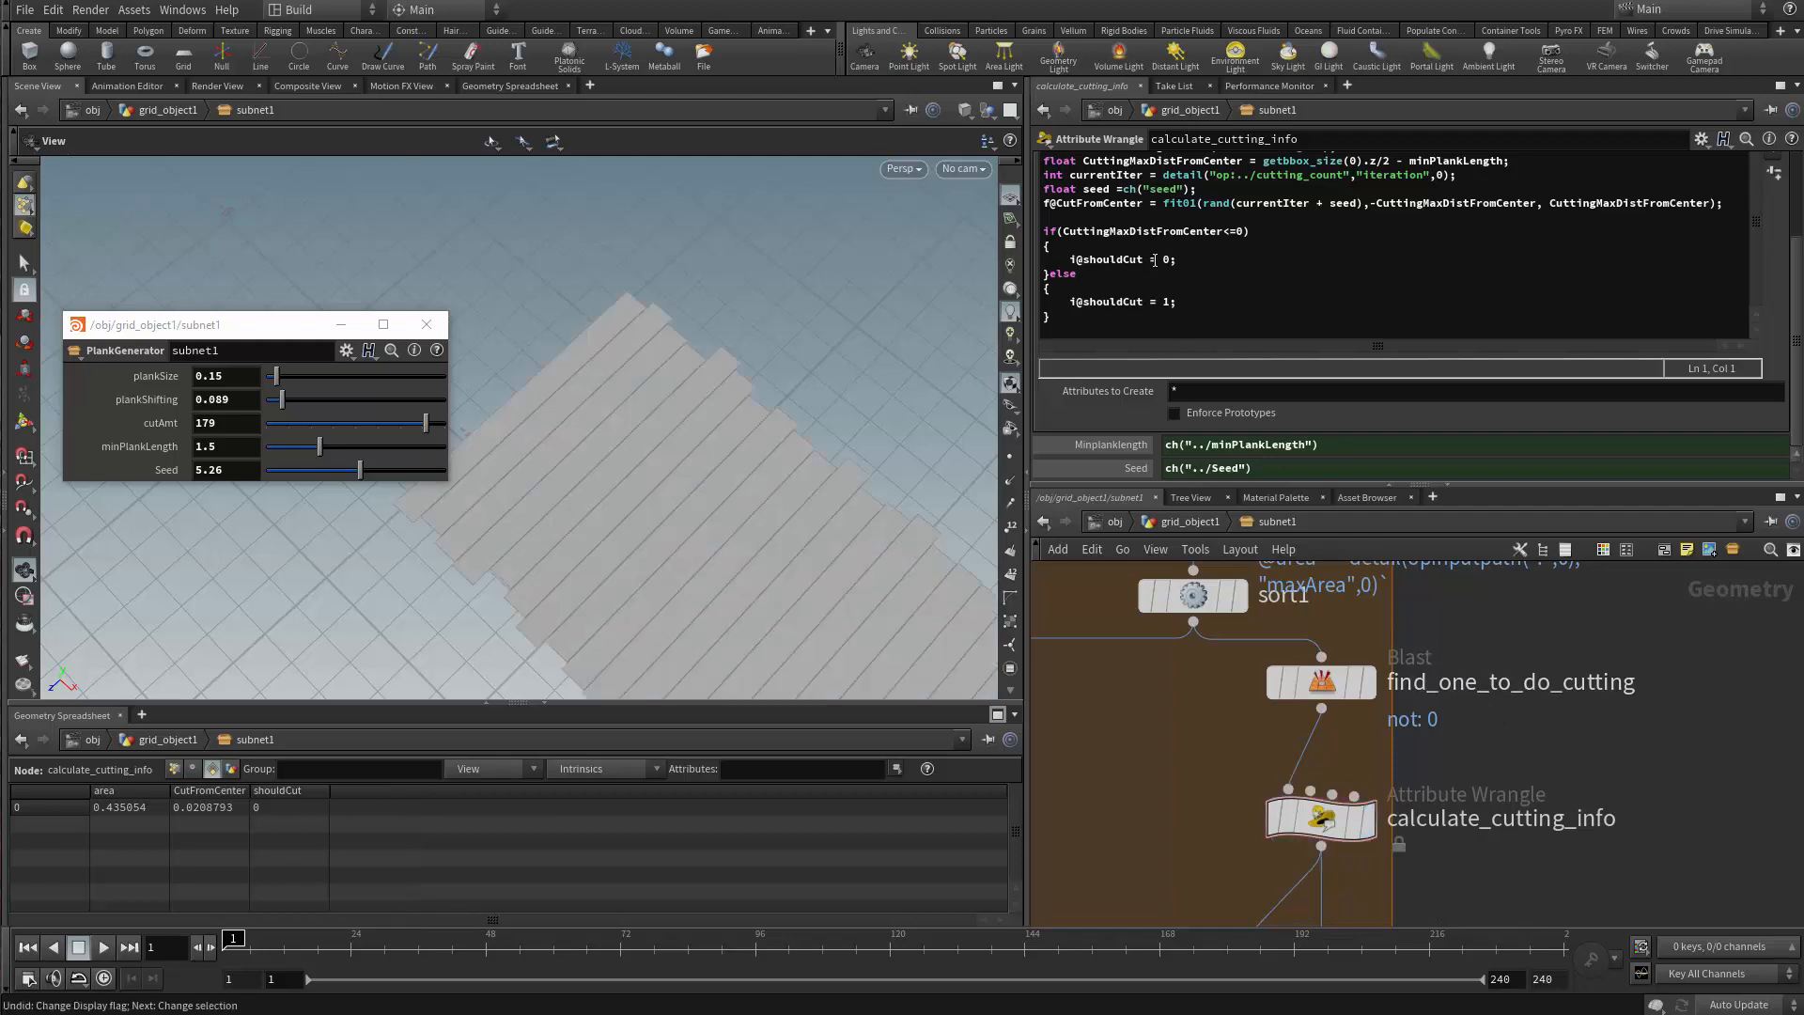
Check the shouldCut assignment in the else branch and display the calculate_cutting_info wrangle's output again
left_click(1218, 304)
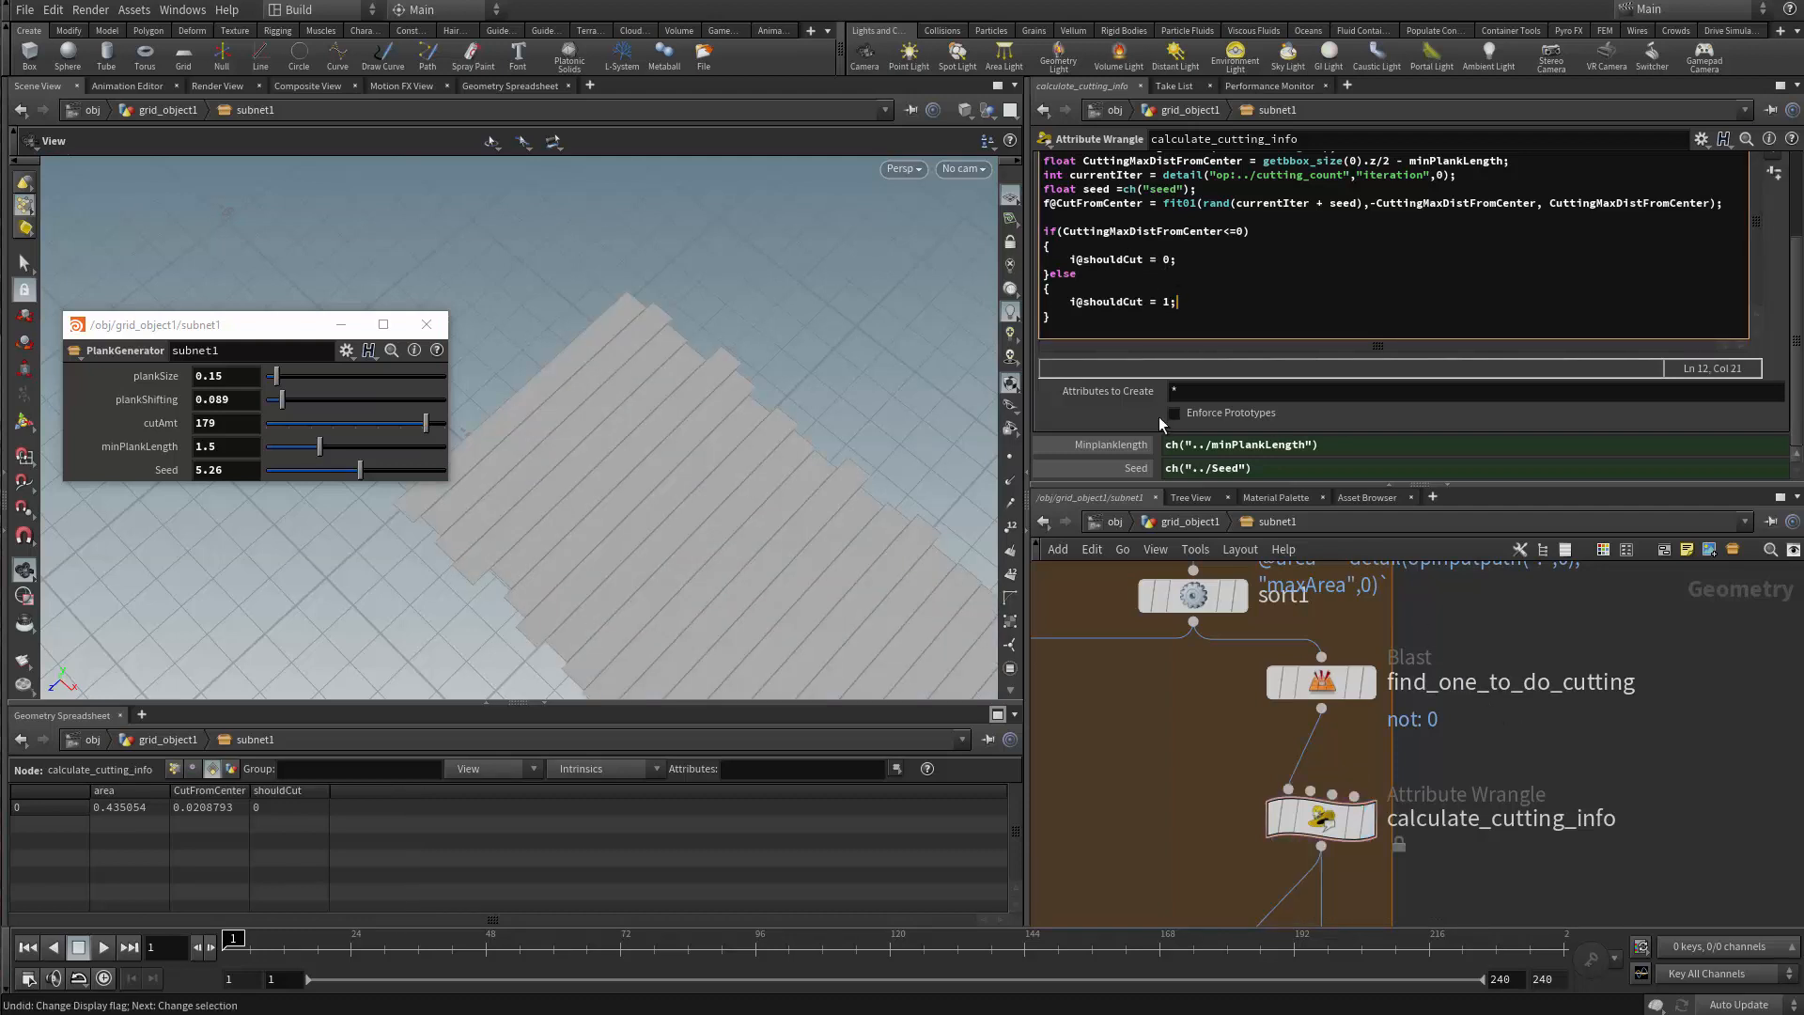
double_click(1107, 302)
left_click(1369, 820)
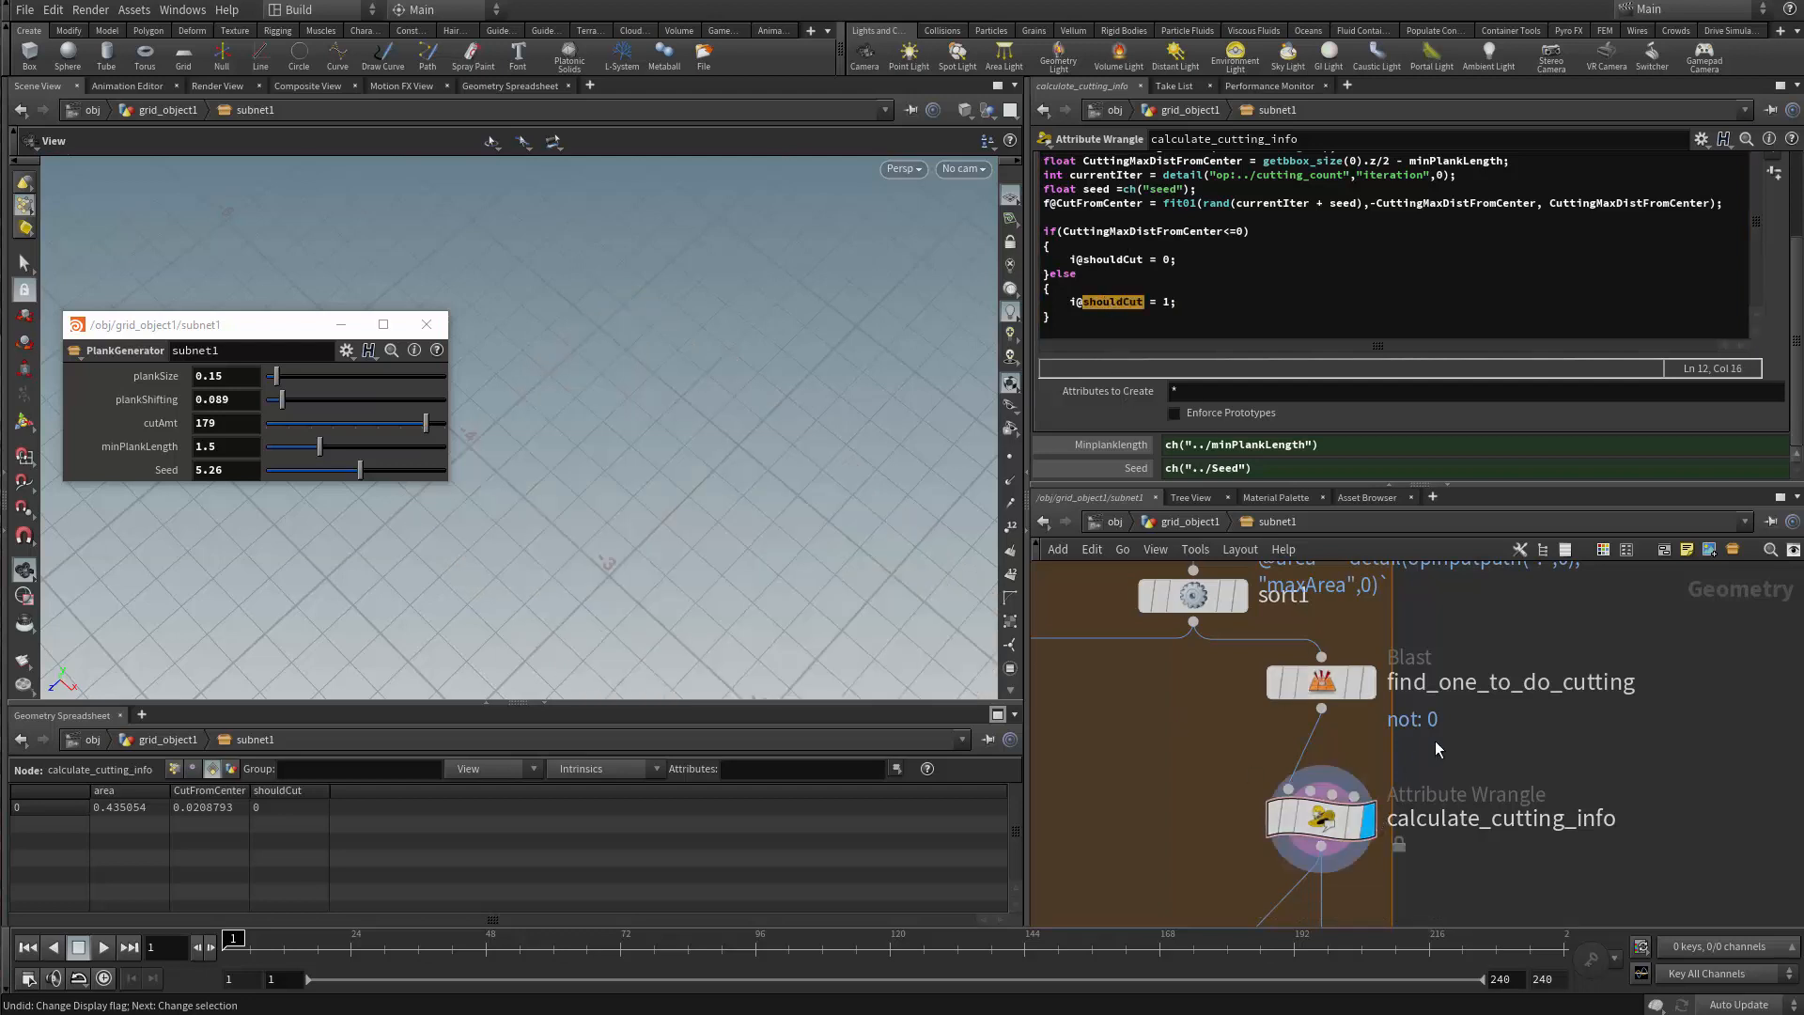
Move the display to switch1 to show the switched plank
middle_click_drag(1412, 719, 1354, 610)
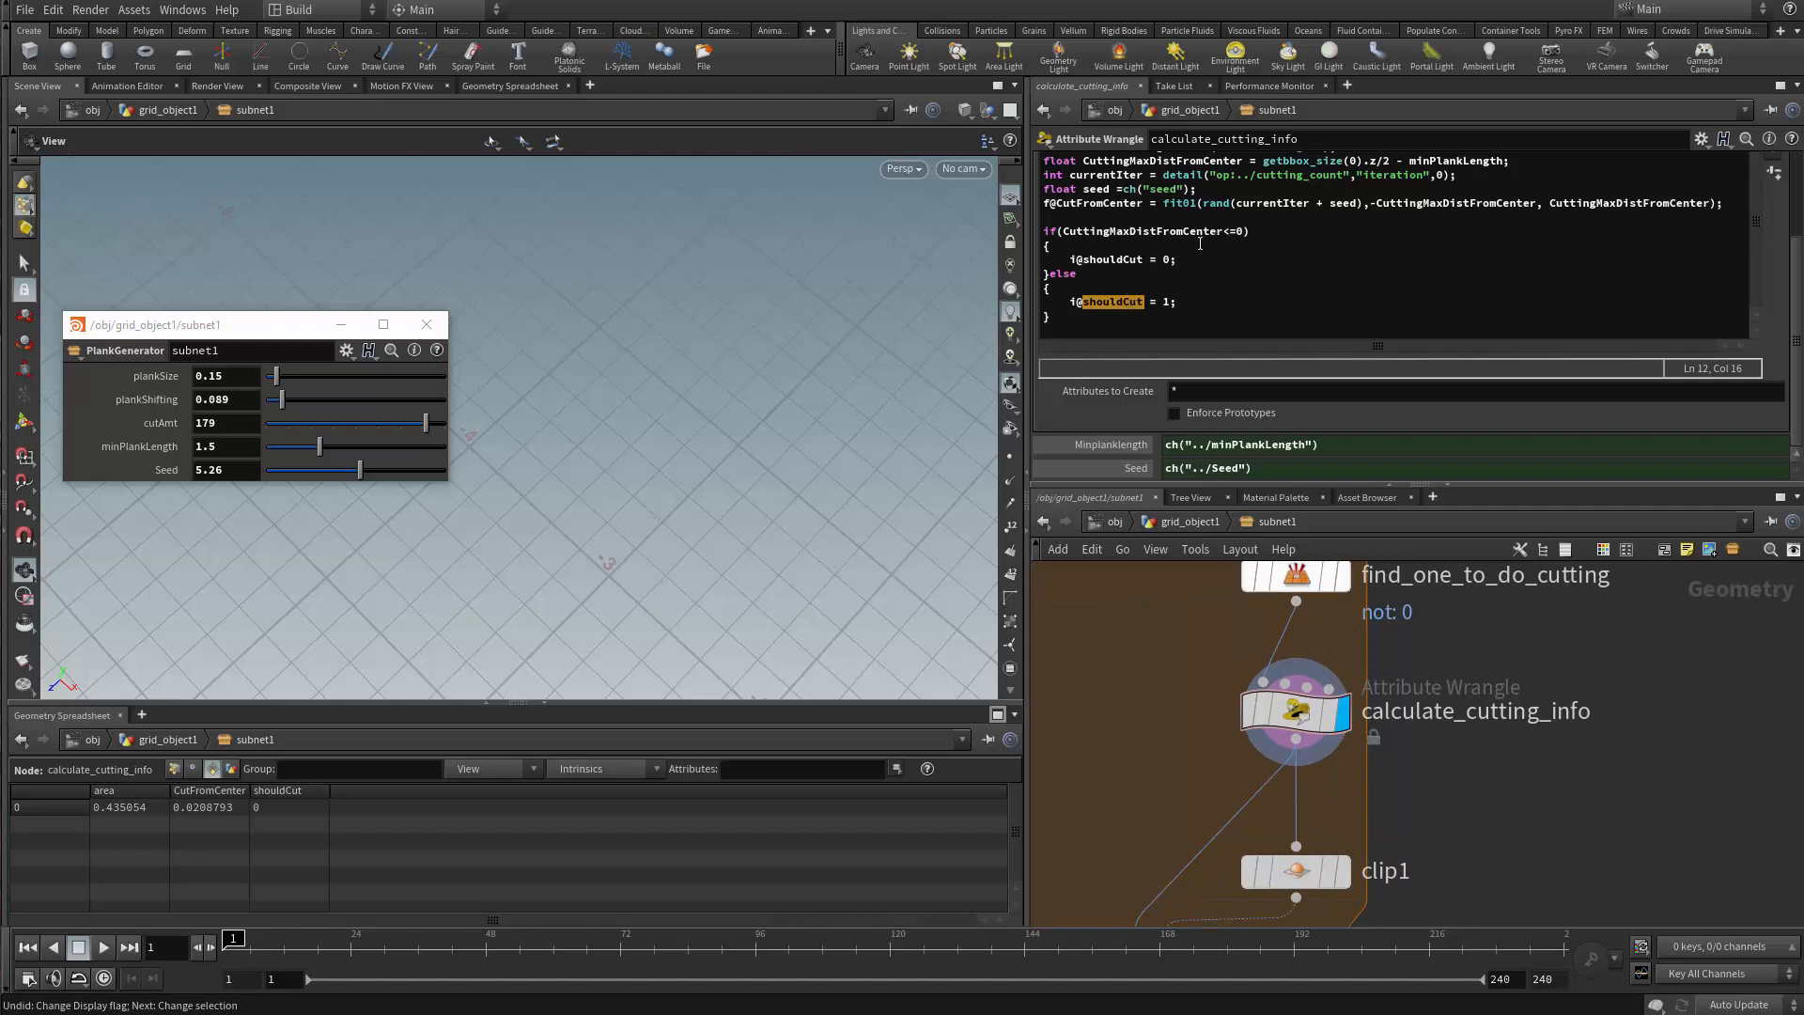
middle_click_drag(1391, 691, 1402, 594)
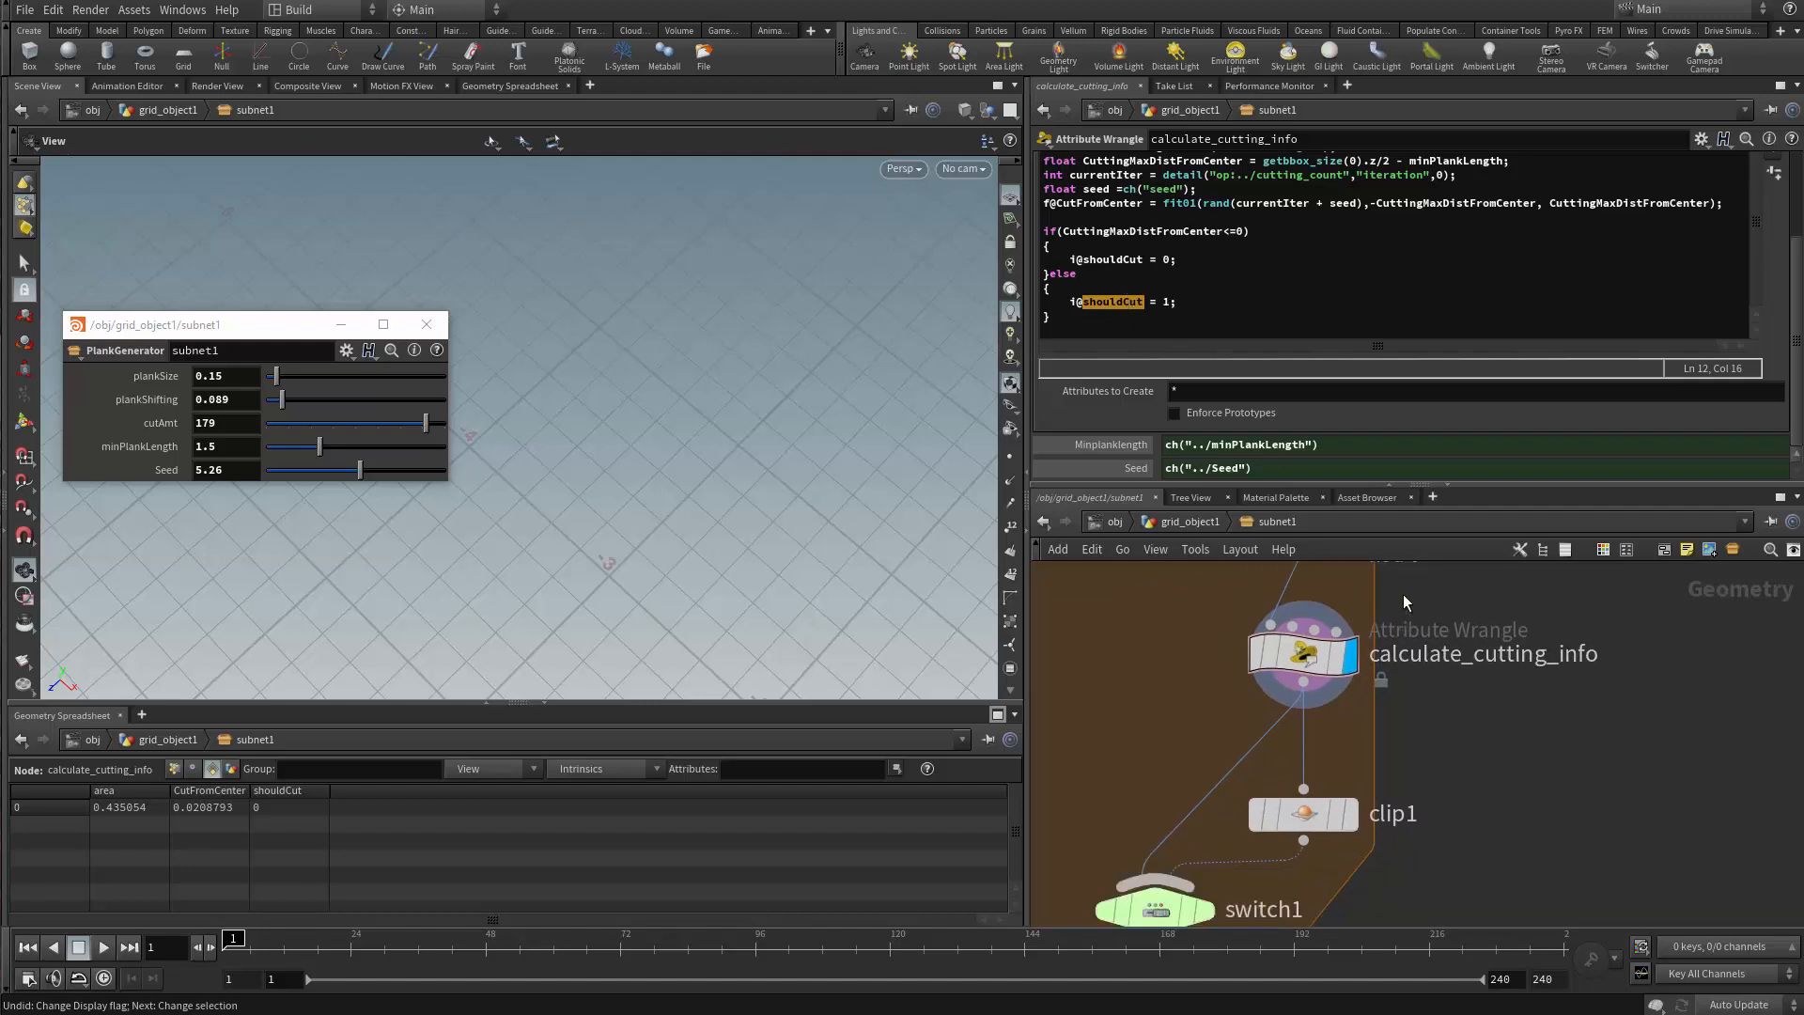
left_click(1351, 773)
middle_click_drag(1426, 706, 1449, 647)
left_click(1230, 809)
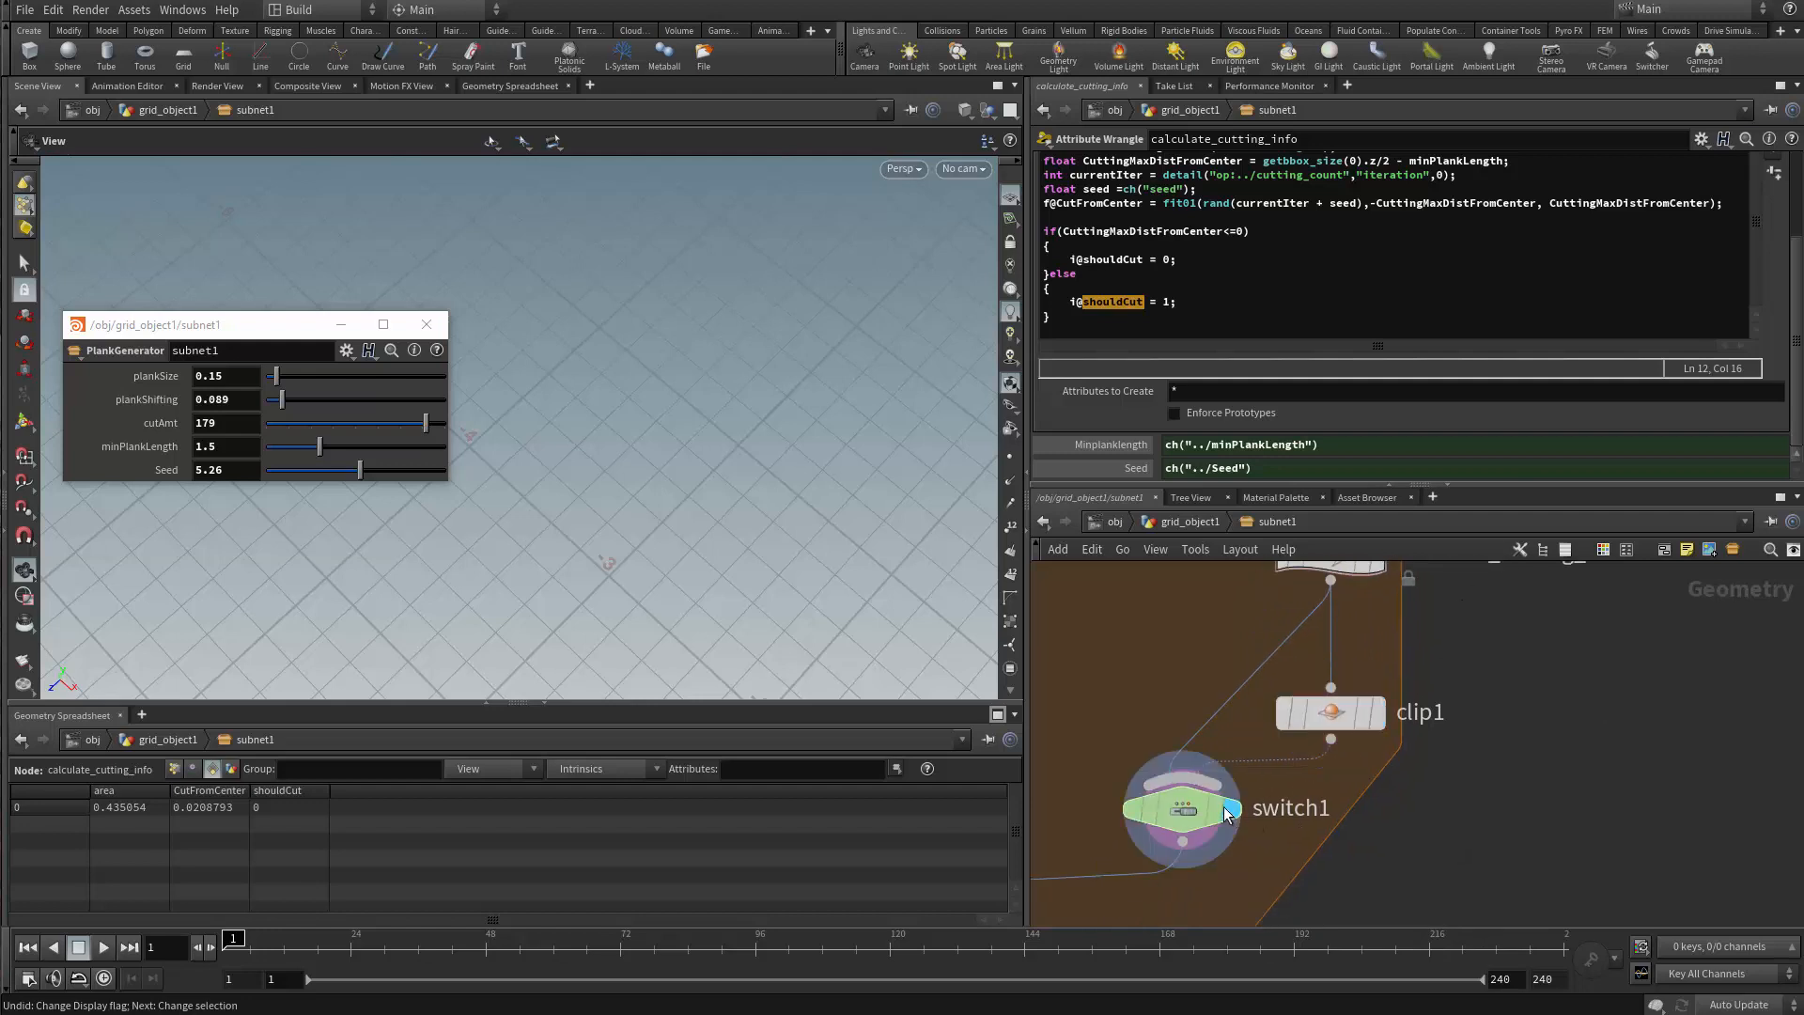
left_click(1193, 810)
Review calculate_cutting_info's shouldCut value and its CuttingMaxDistFromCenter condition, then inspect the loop's end around merge1 and cutting_end
middle_click_drag(1254, 594, 1257, 734)
scroll(1332, 693, "up", 2)
left_click(1339, 696)
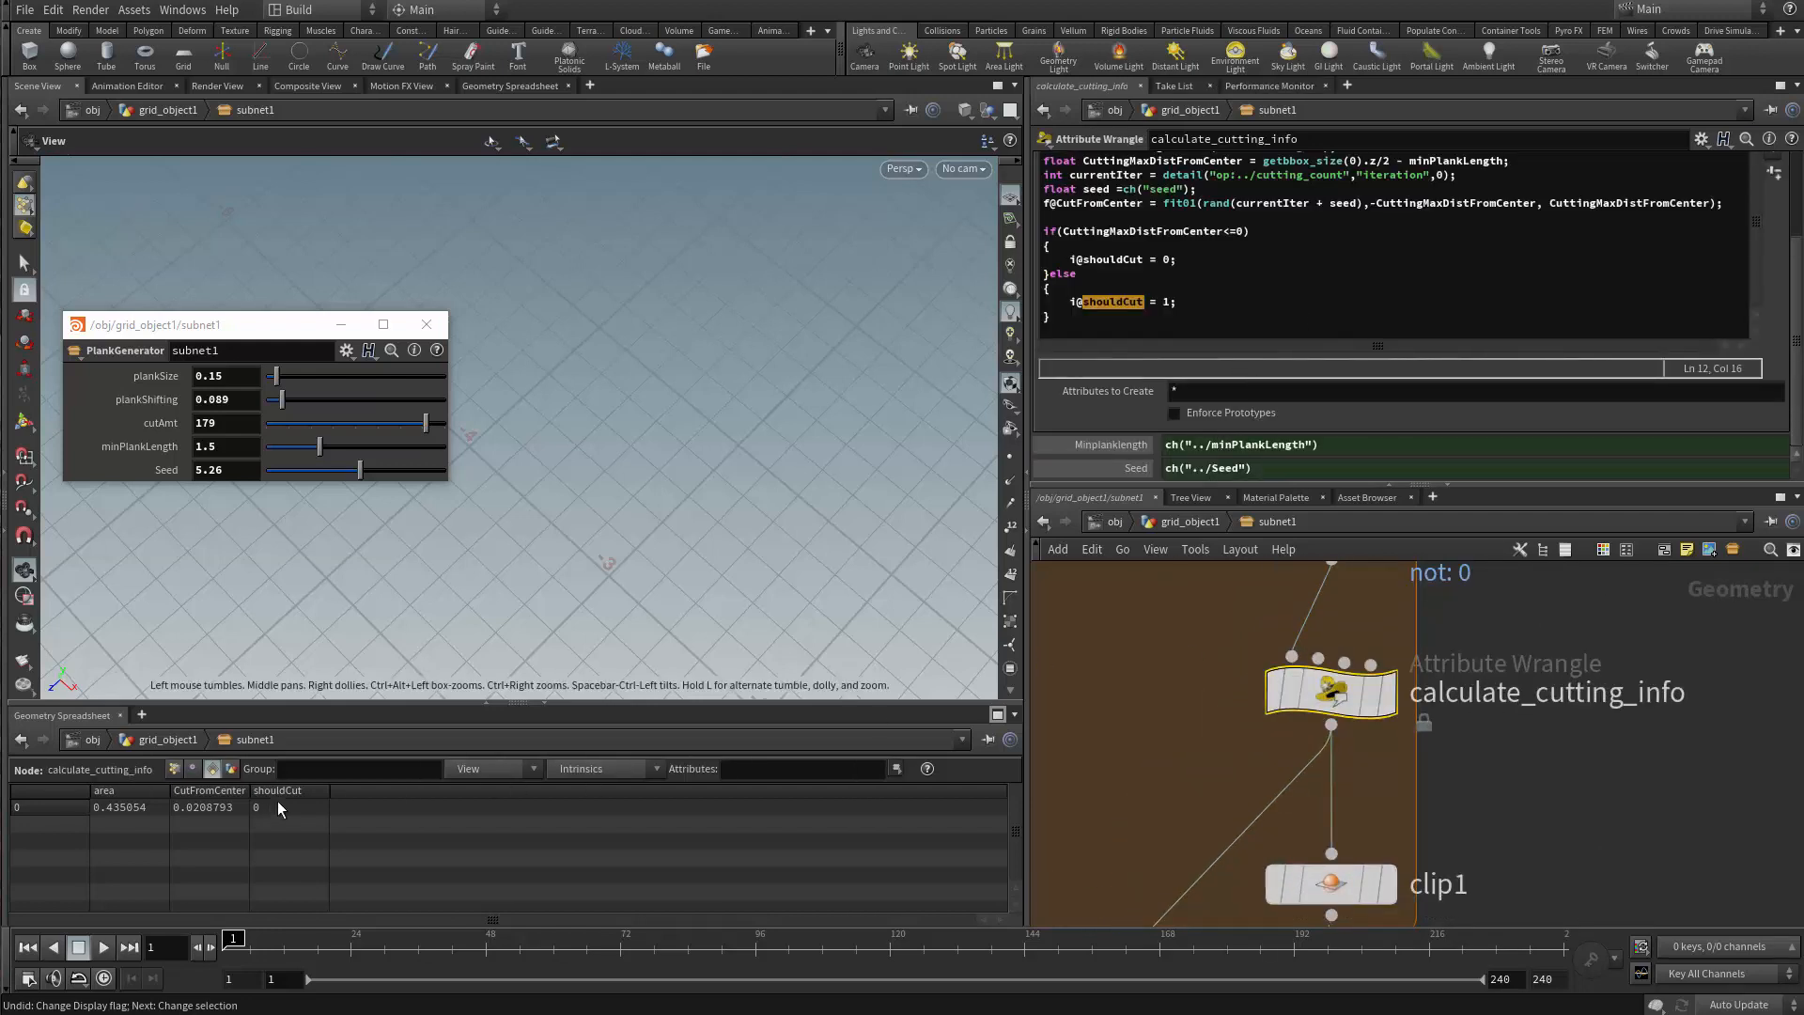
left_click(1198, 274)
double_click(1182, 232)
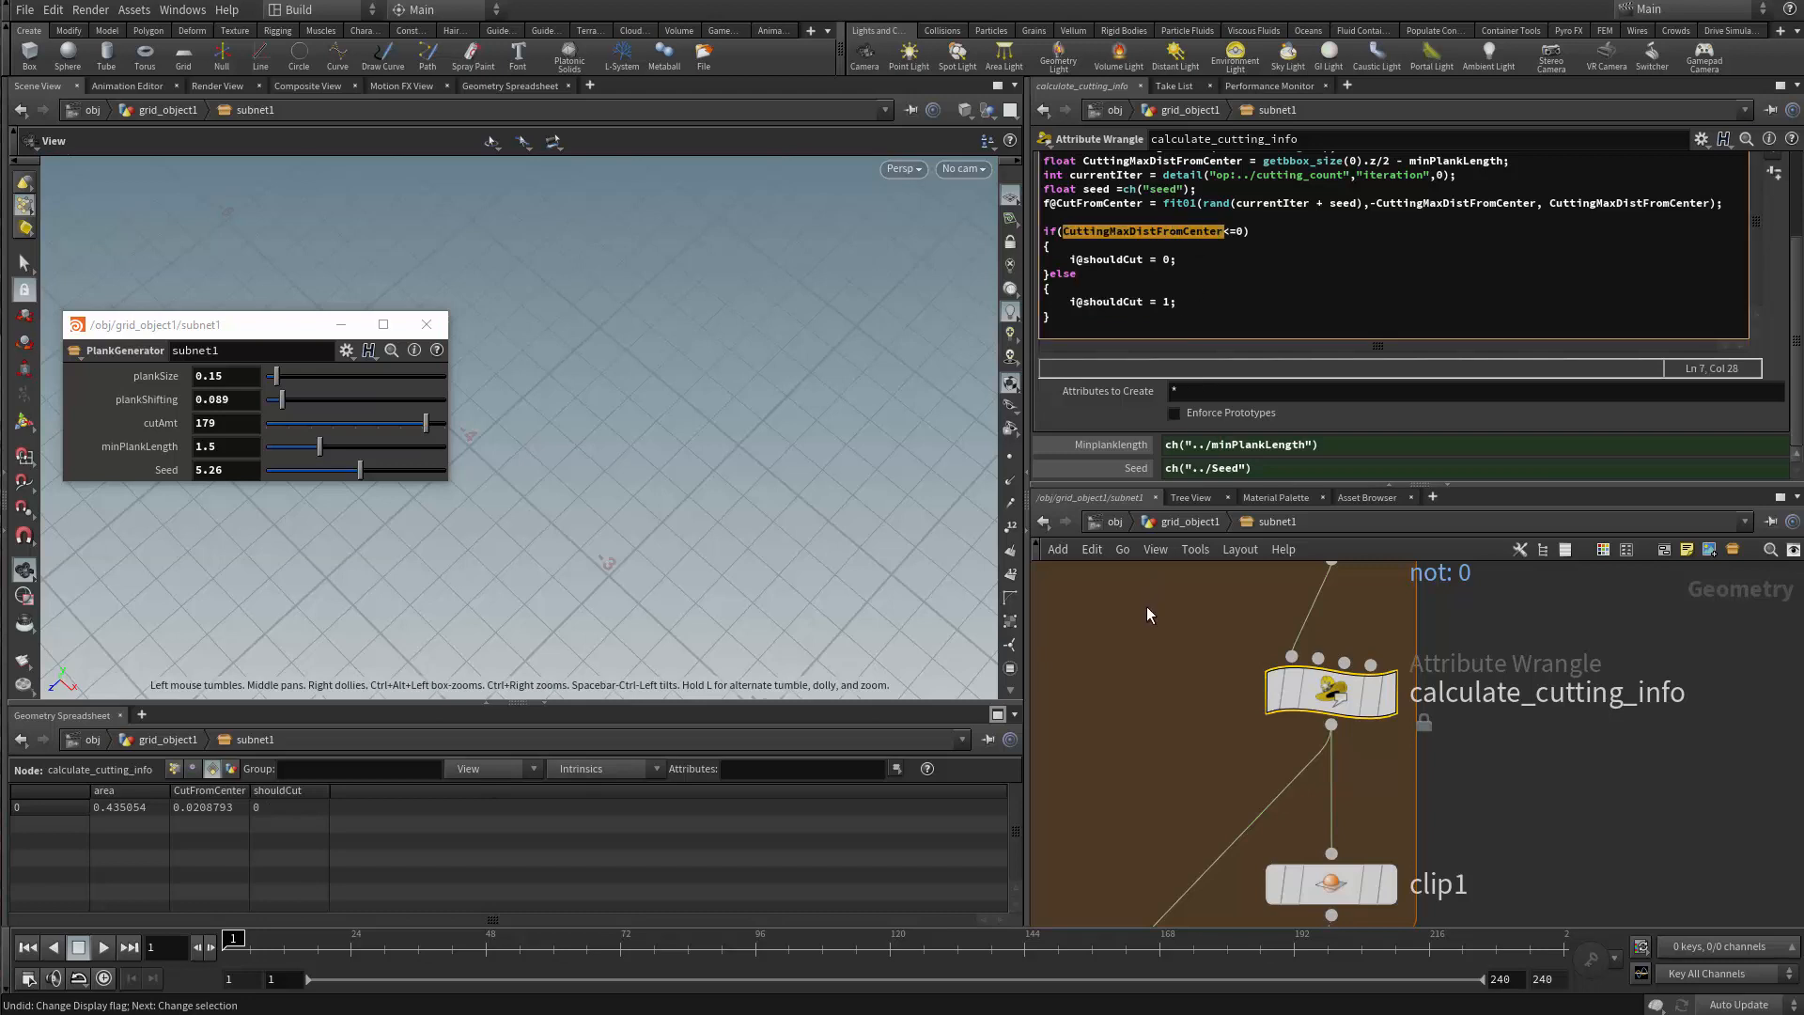
scroll(1146, 609, "down", 3)
scroll(1155, 815, "up", 1)
middle_click_drag(1310, 853, 1371, 825)
scroll(1205, 713, "down", 3)
middle_click_drag(1204, 713, 1351, 573)
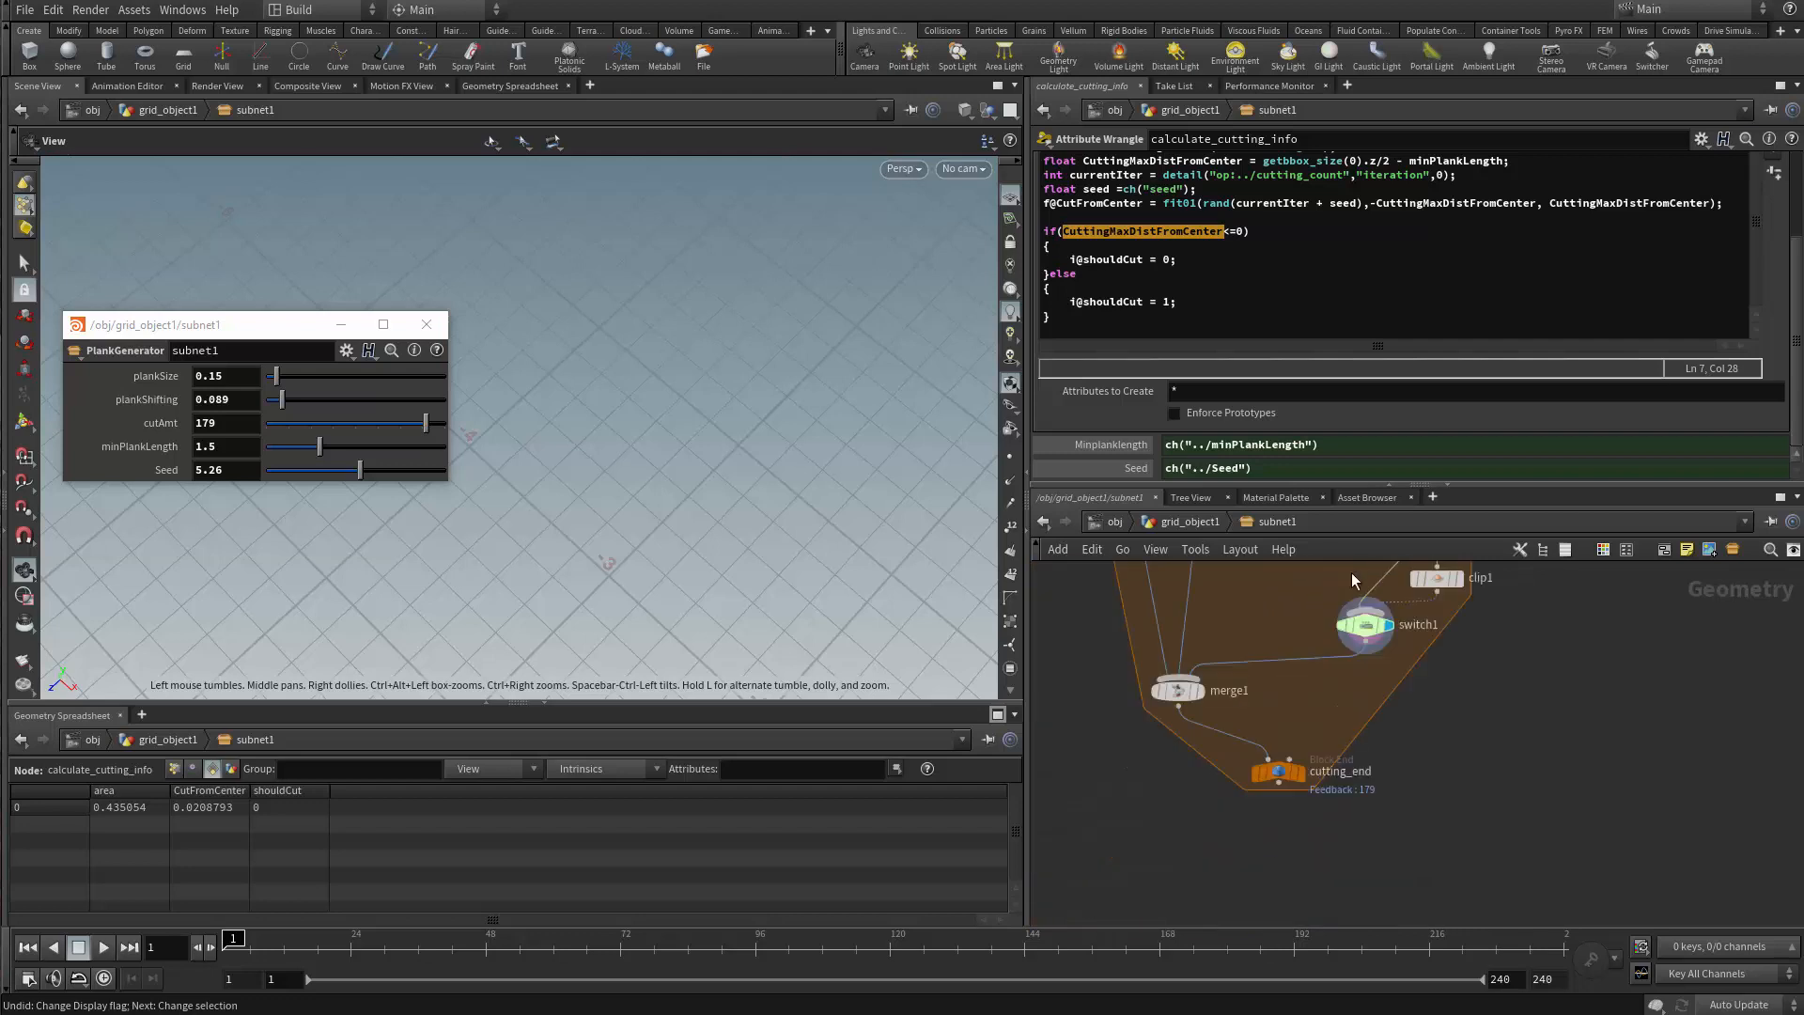
Display the result of the cutting_end node and frame the whole cross-shaped plank layout in the viewport
scroll(1306, 743, "up", 1)
middle_click_drag(1307, 743, 1270, 804)
mouse_move(1361, 689)
left_click(1267, 792)
left_click(1243, 781)
right_click_drag(866, 412, 463, 379)
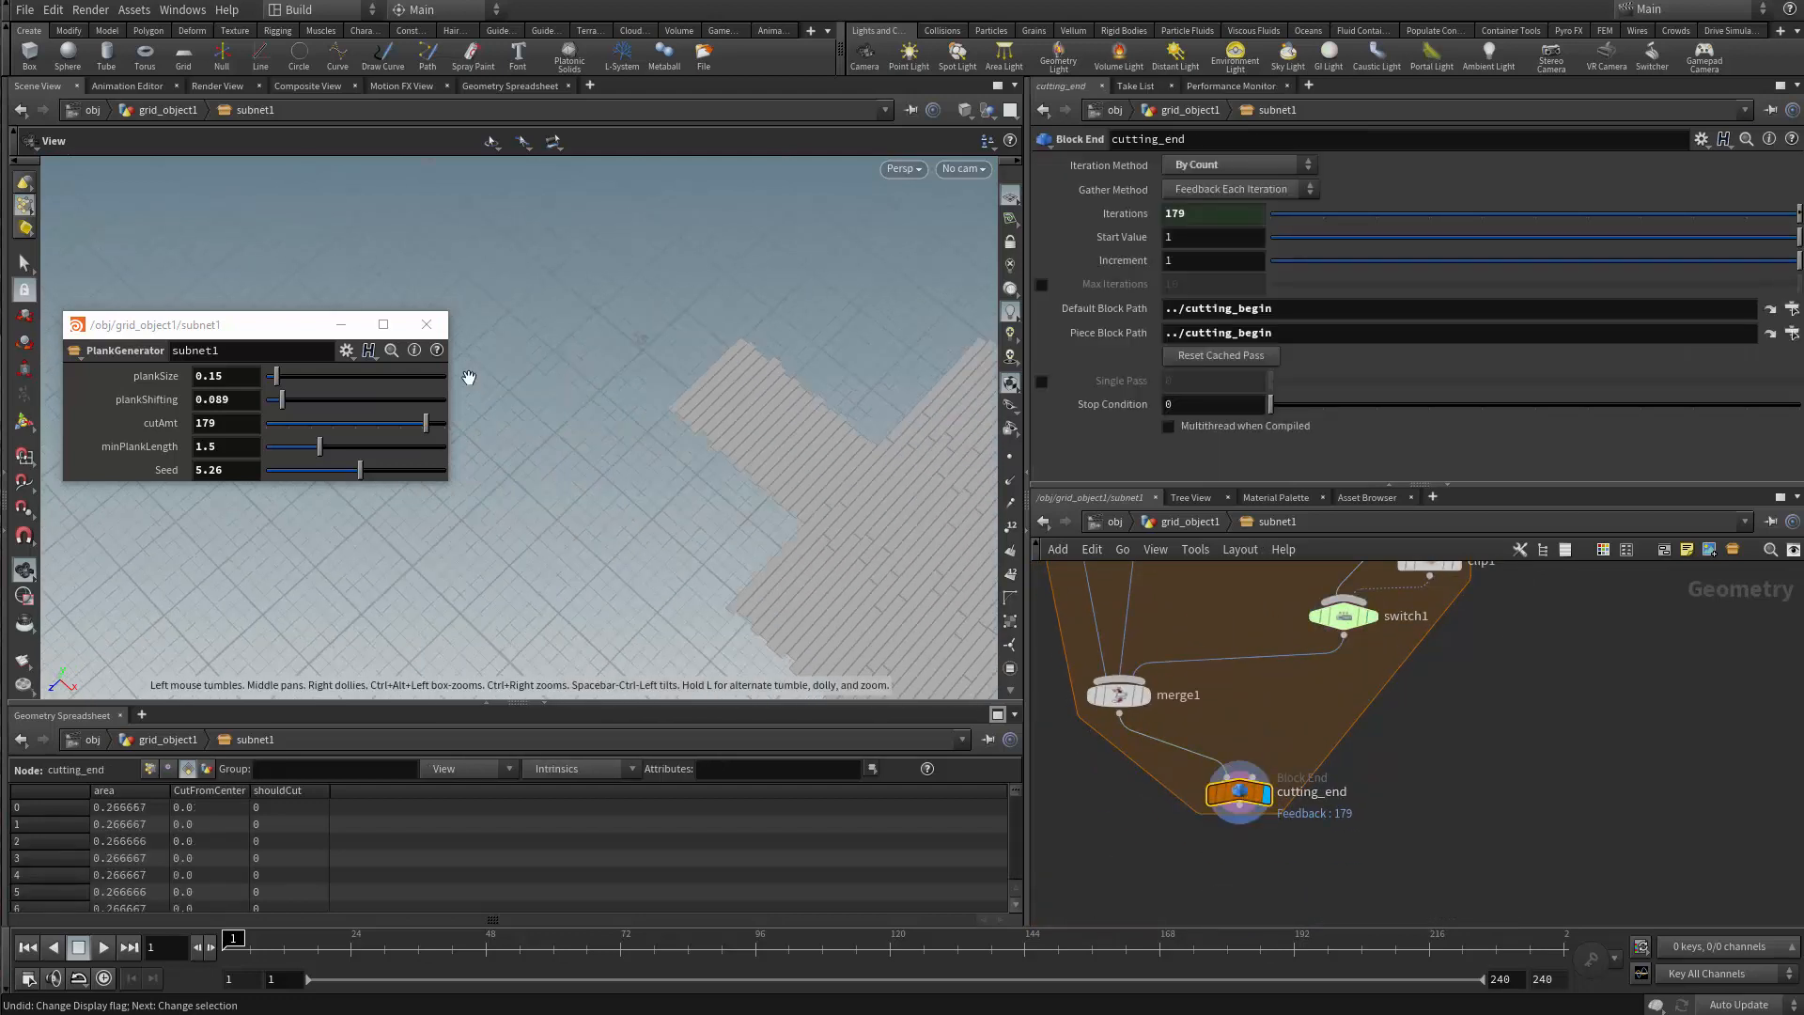
middle_click_drag(705, 347, 568, 274)
right_click_drag(634, 271, 551, 274)
middle_click_drag(551, 274, 478, 282)
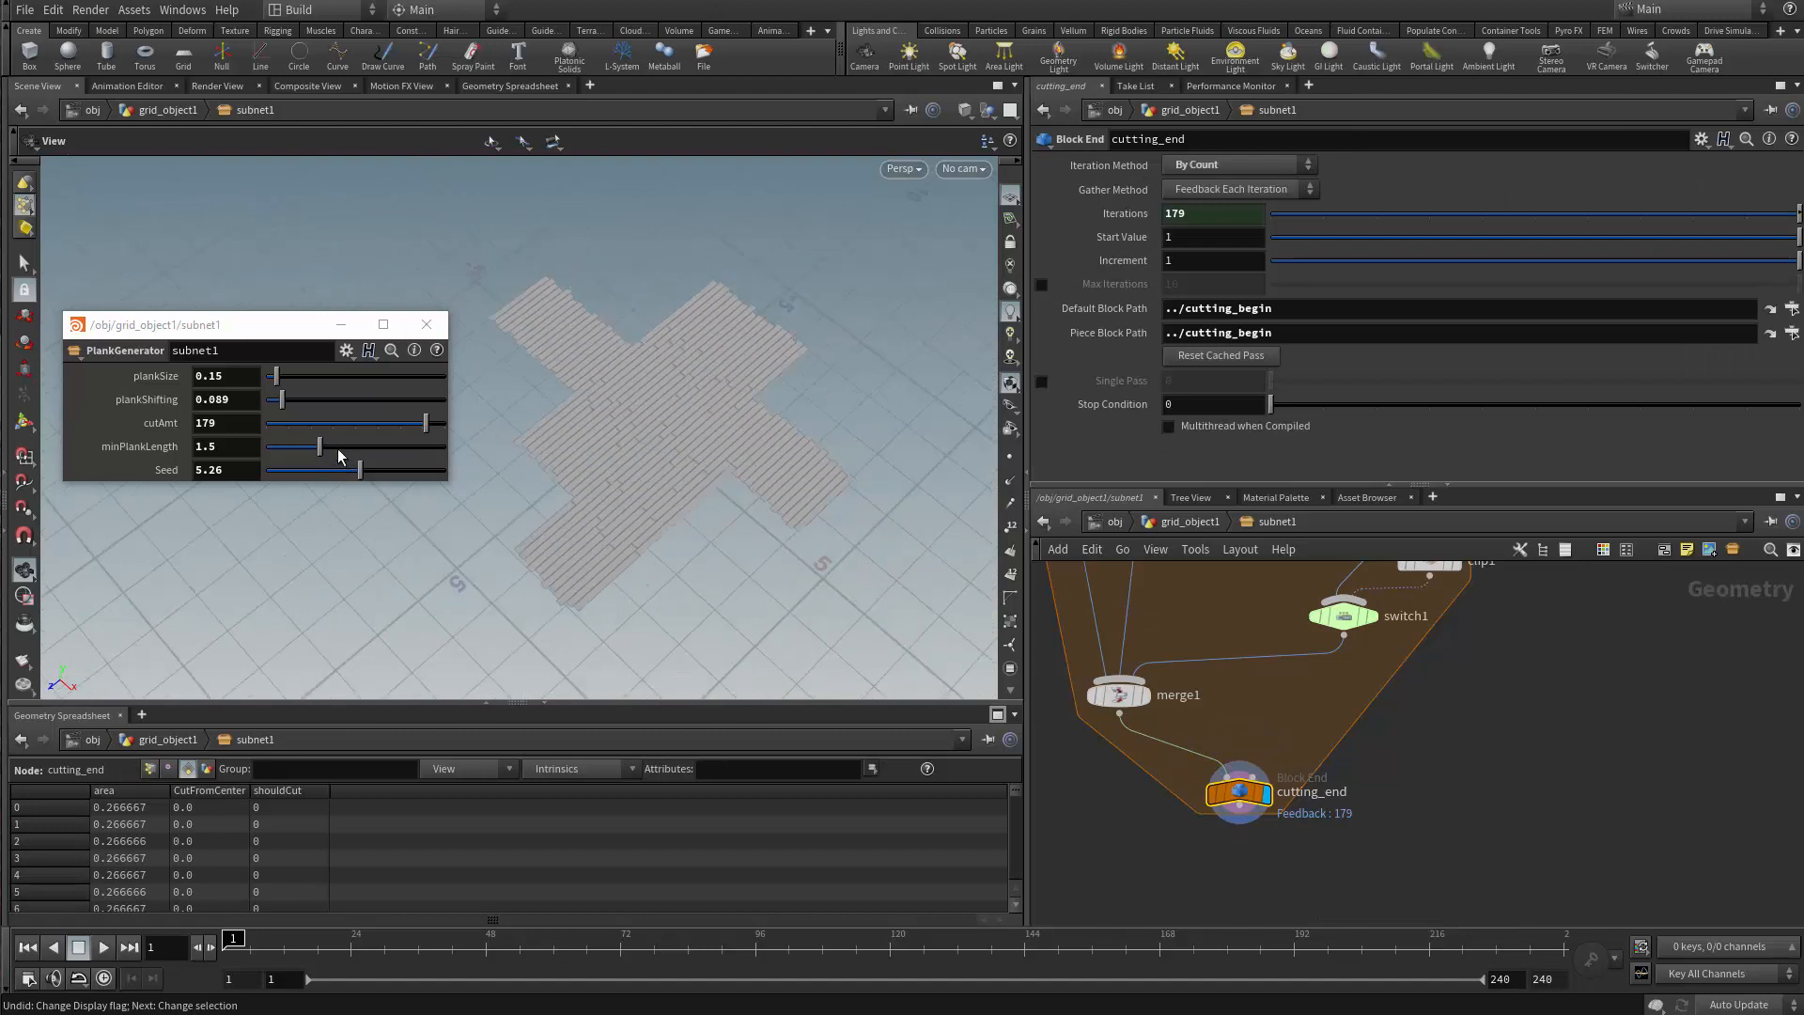
Raise the plank generator's cutAmt to 200 and set minPlankLength to 0.53
left_click_drag(426, 422, 496, 429)
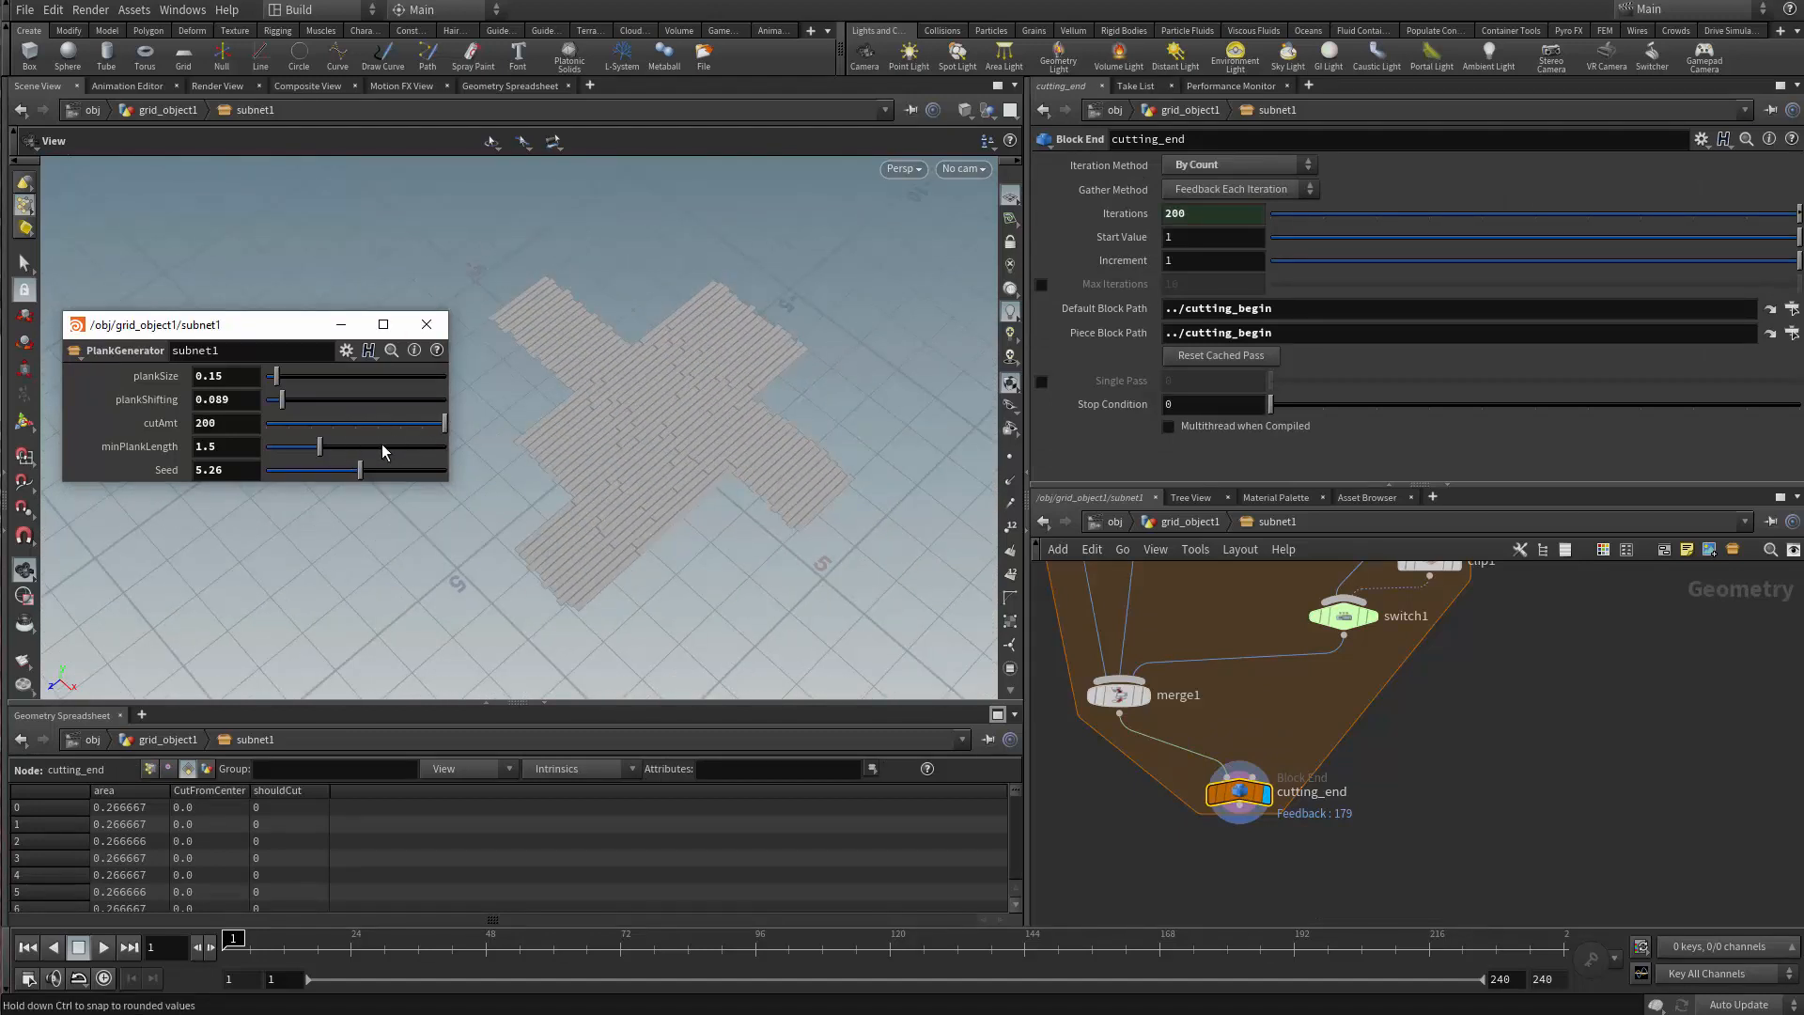
left_click_drag(336, 452, 285, 458)
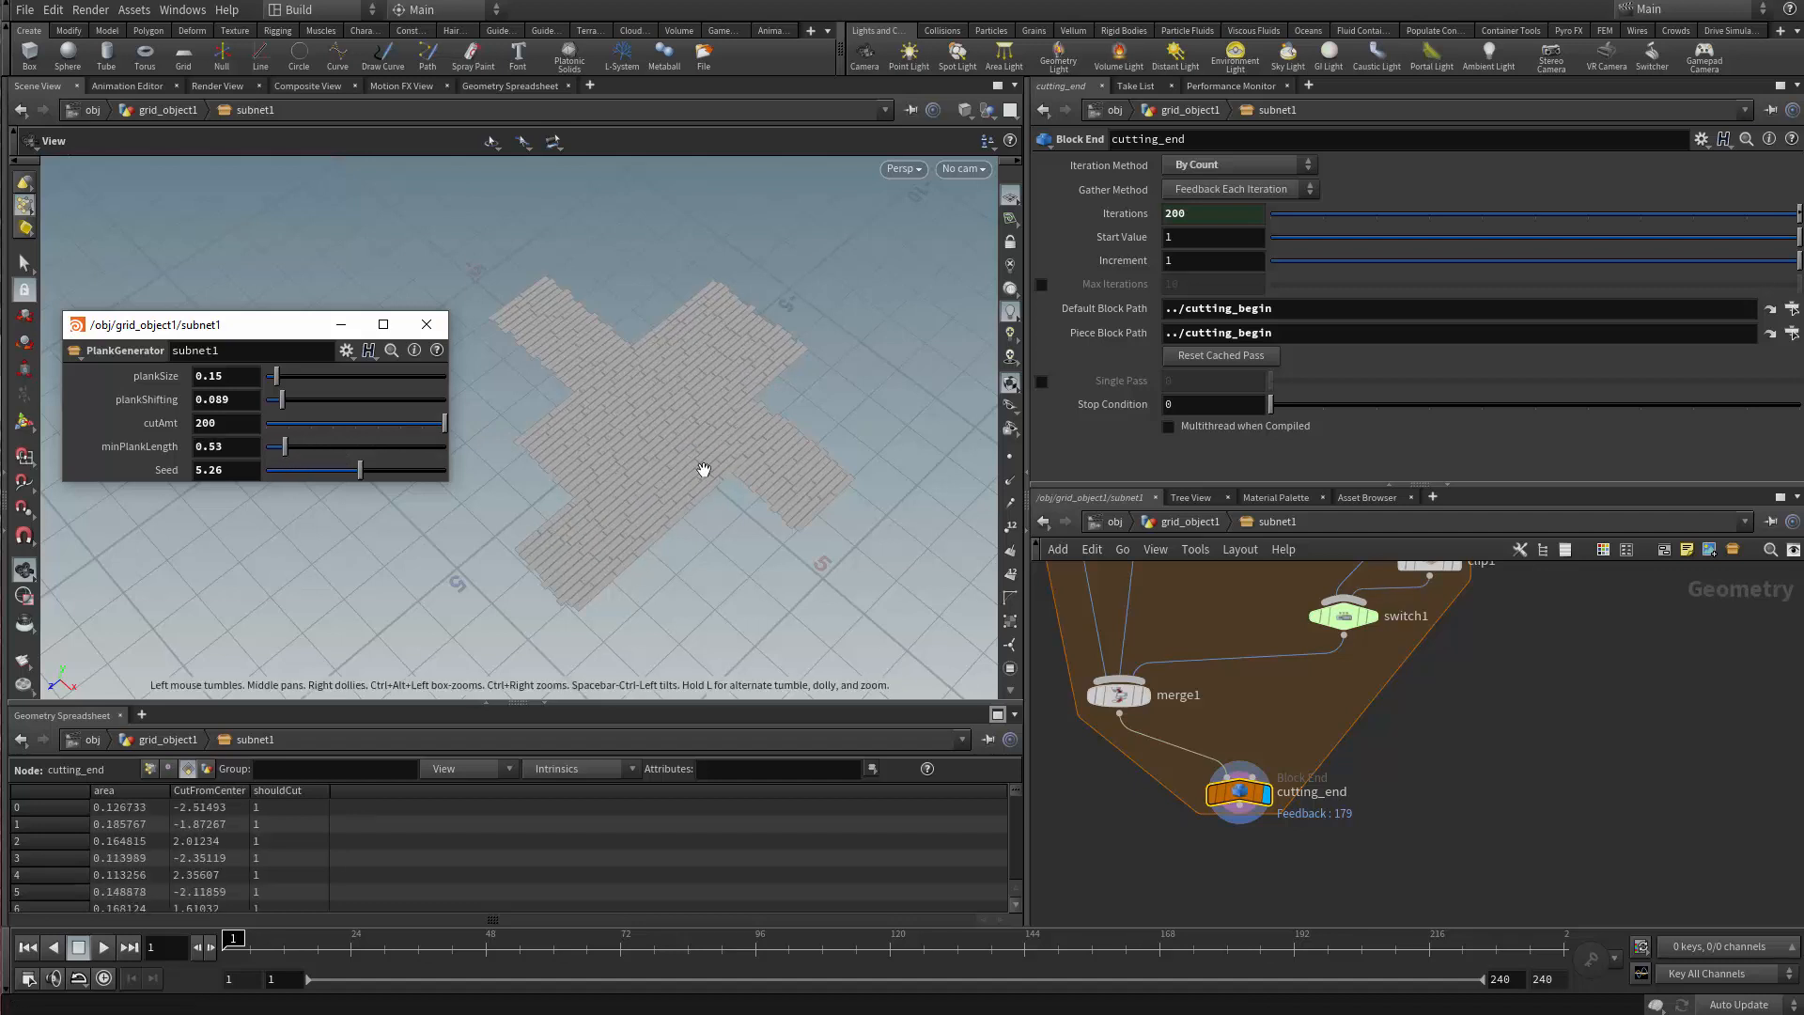
left_click_drag(704, 470, 341, 505)
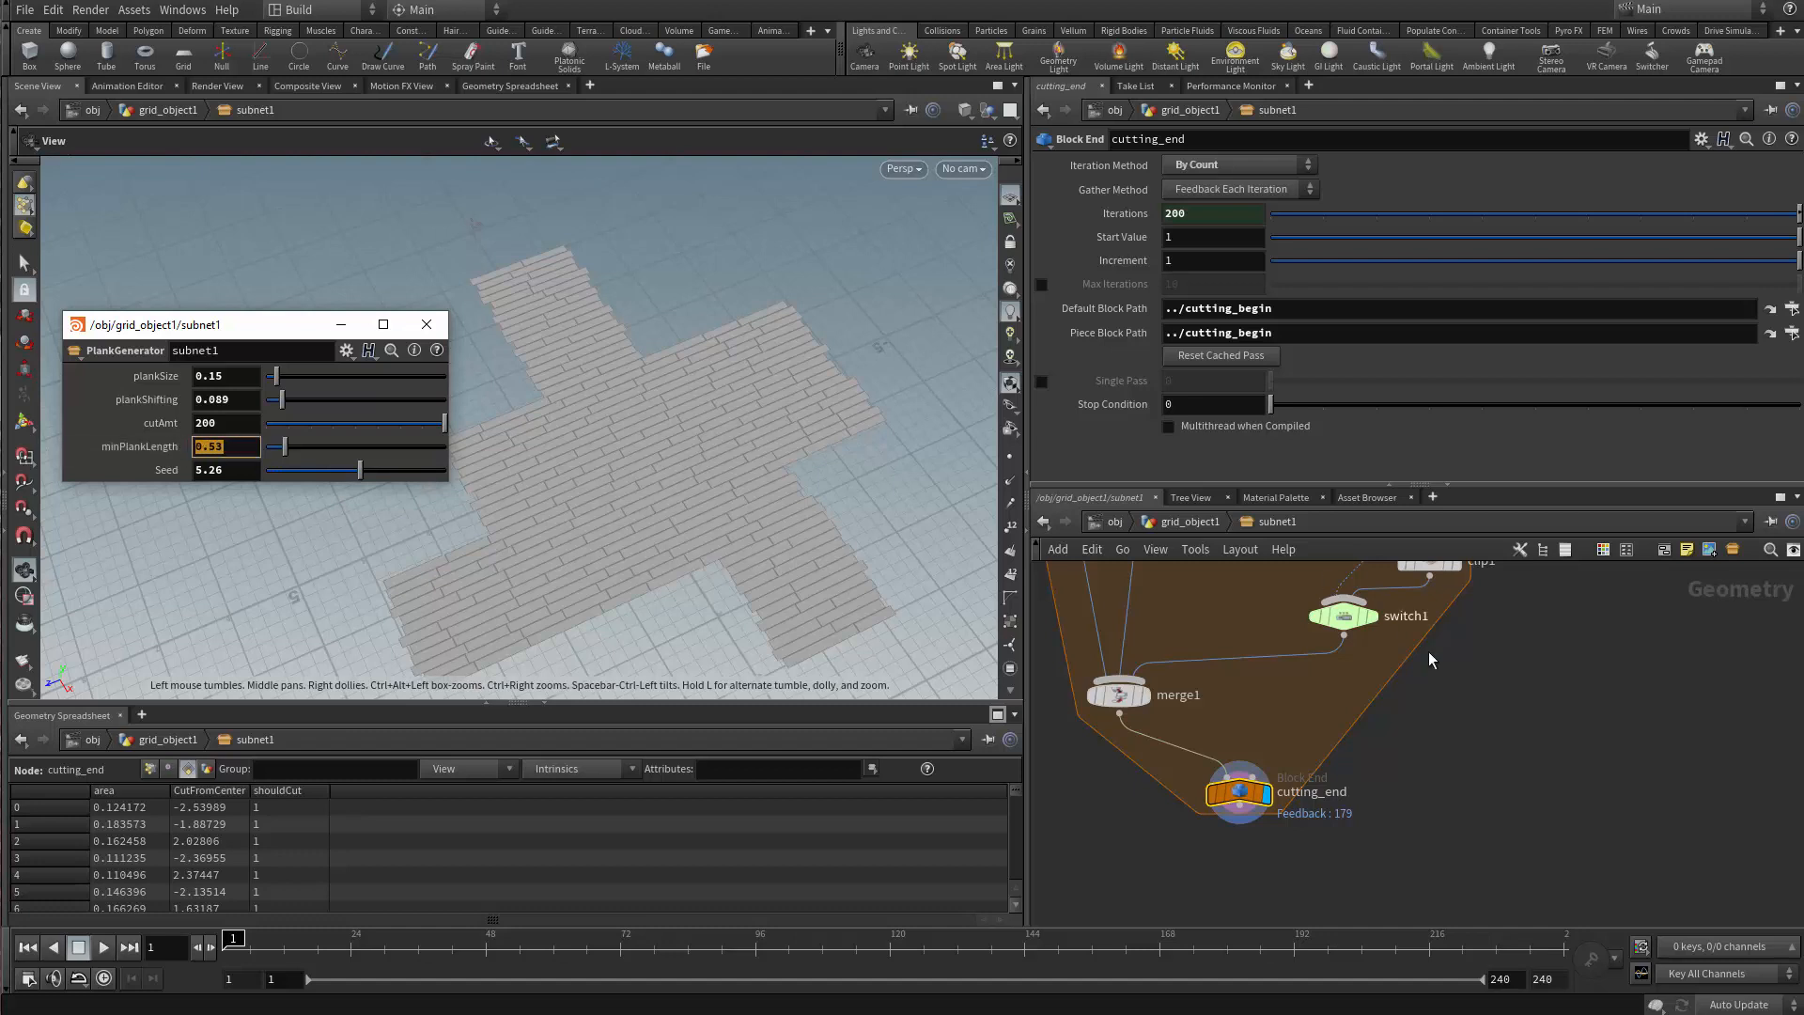
Move the cutting_end node directly below merge1 to straighten the end of the loop
middle_click_drag(1331, 720, 1329, 752)
scroll(1428, 711, "up", 6)
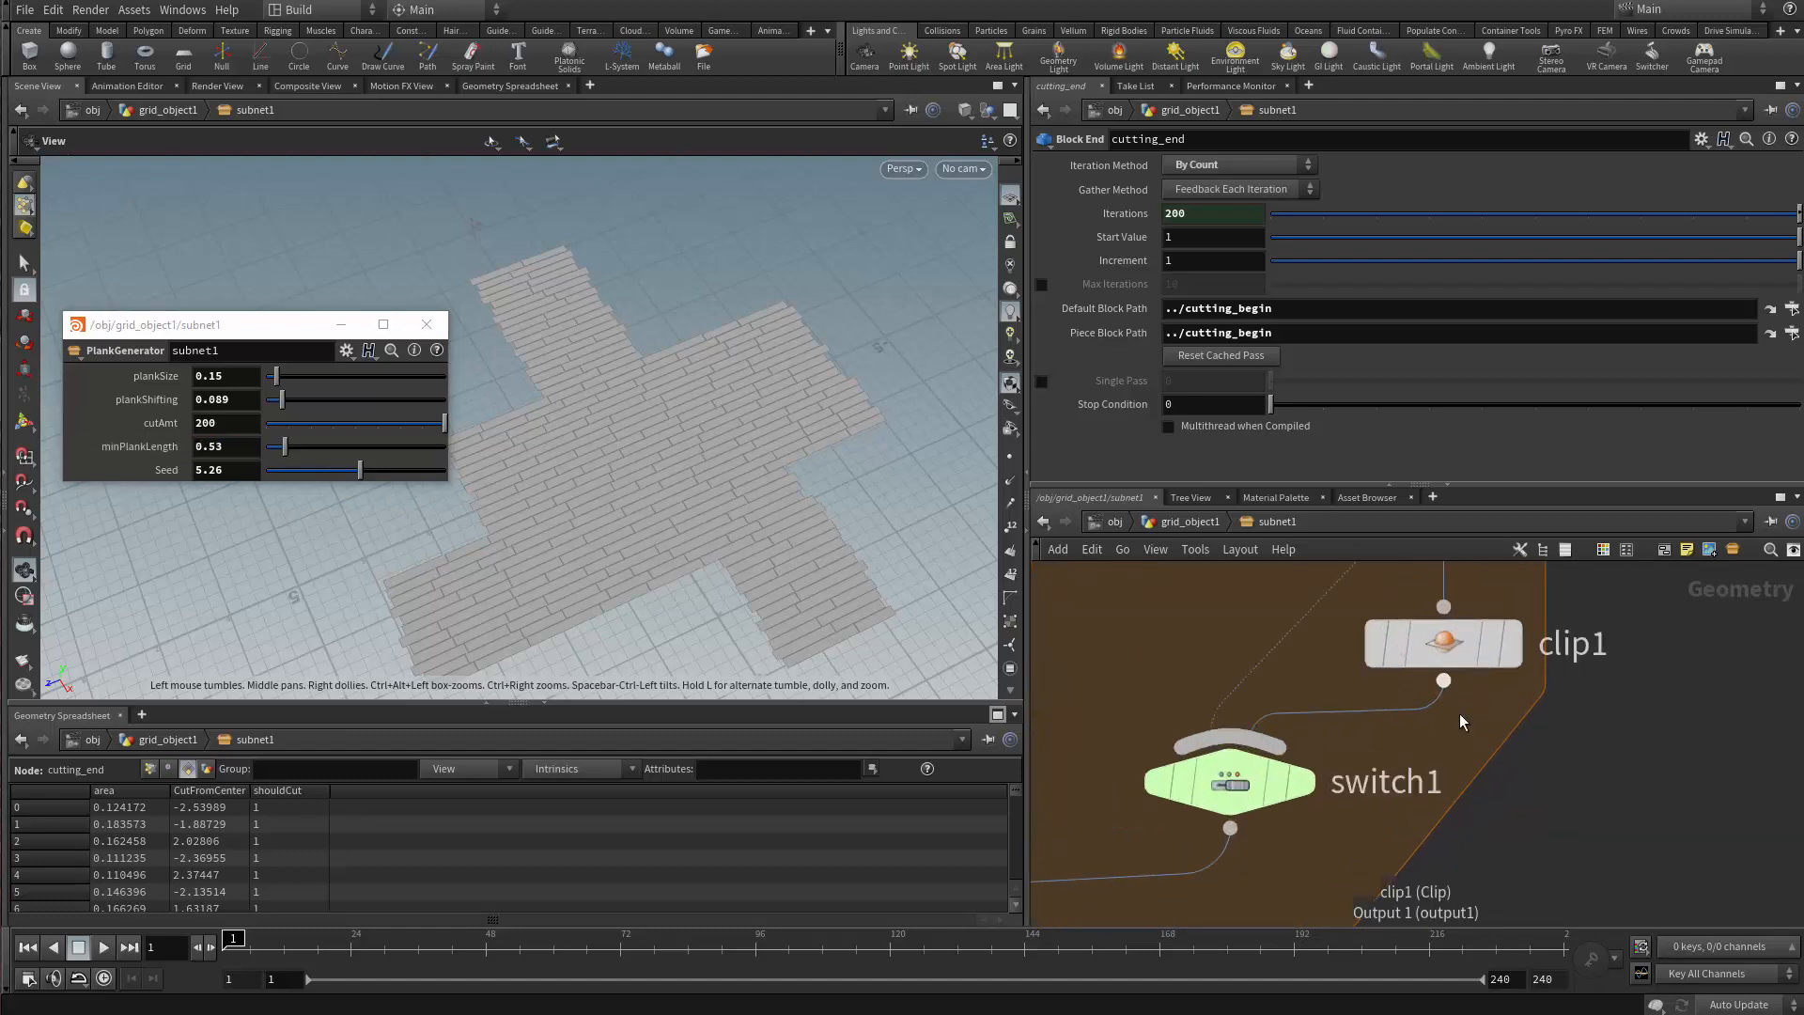
scroll(1349, 787, "down", 6)
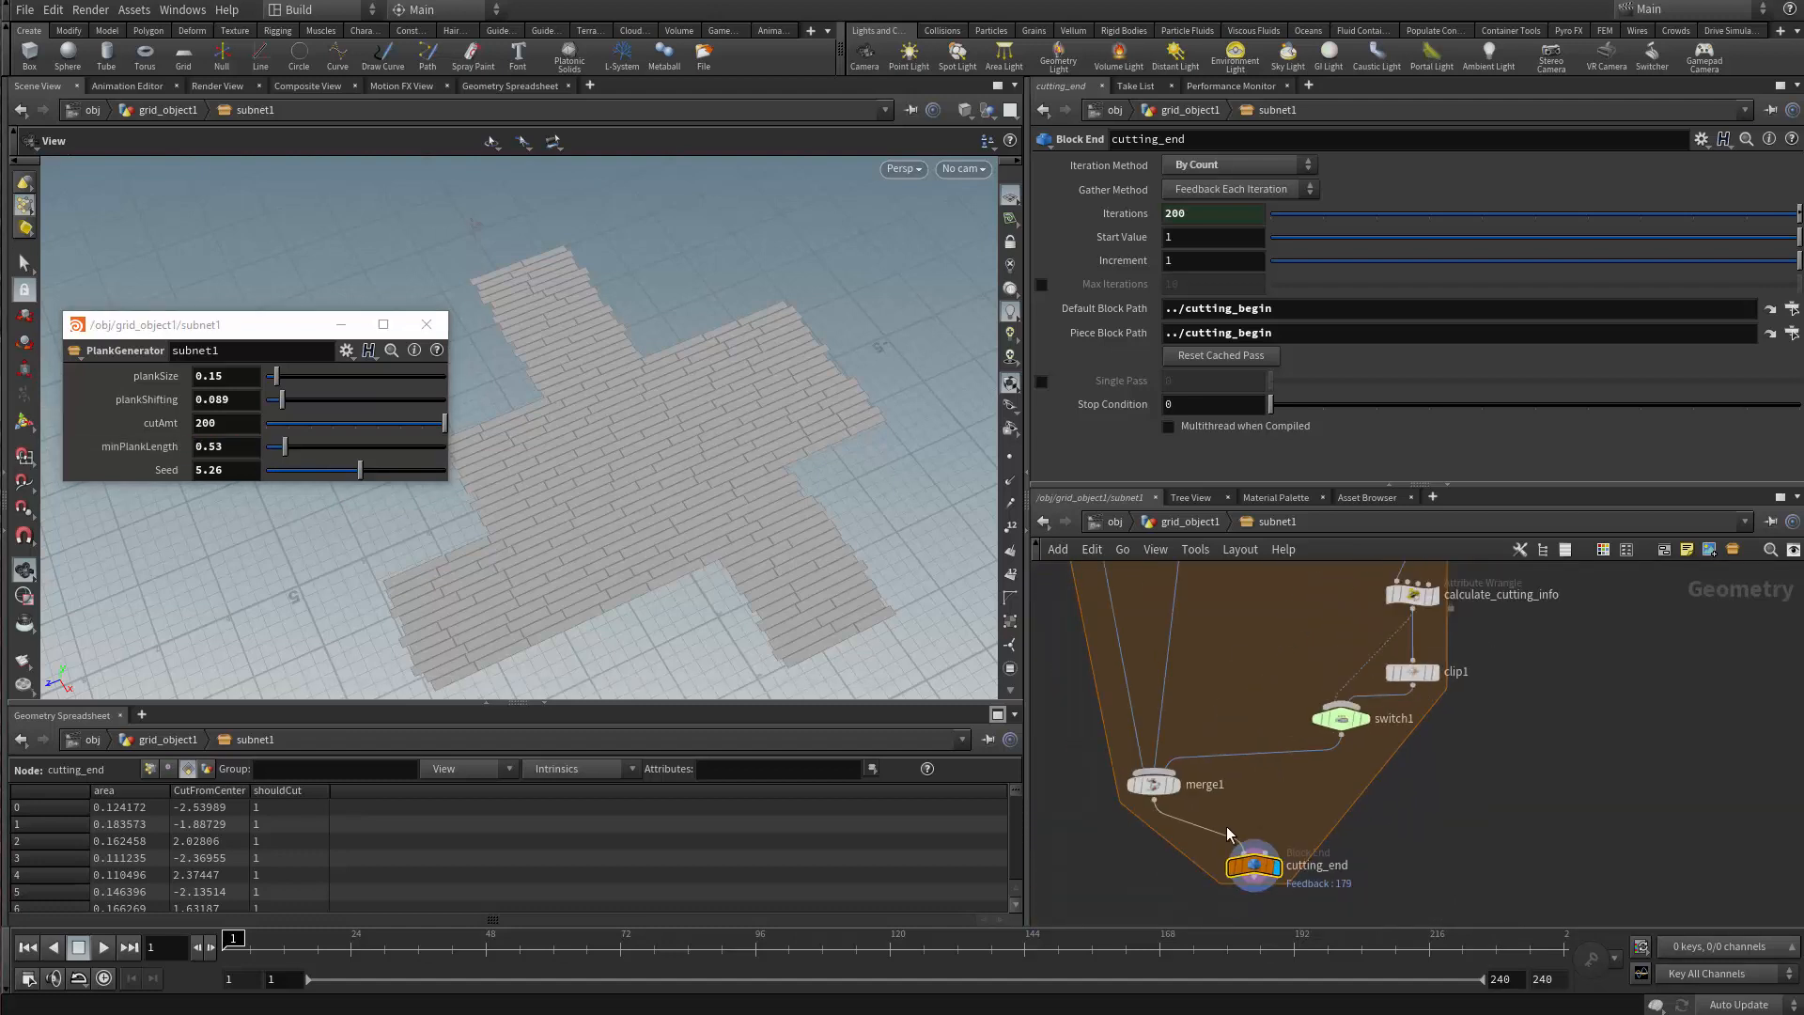
middle_click_drag(1295, 796, 1345, 744)
left_click_drag(1308, 821, 1209, 824)
scroll(1320, 738, "down", 3)
scroll(1385, 665, "up", 6)
scroll(1296, 711, "down", 4)
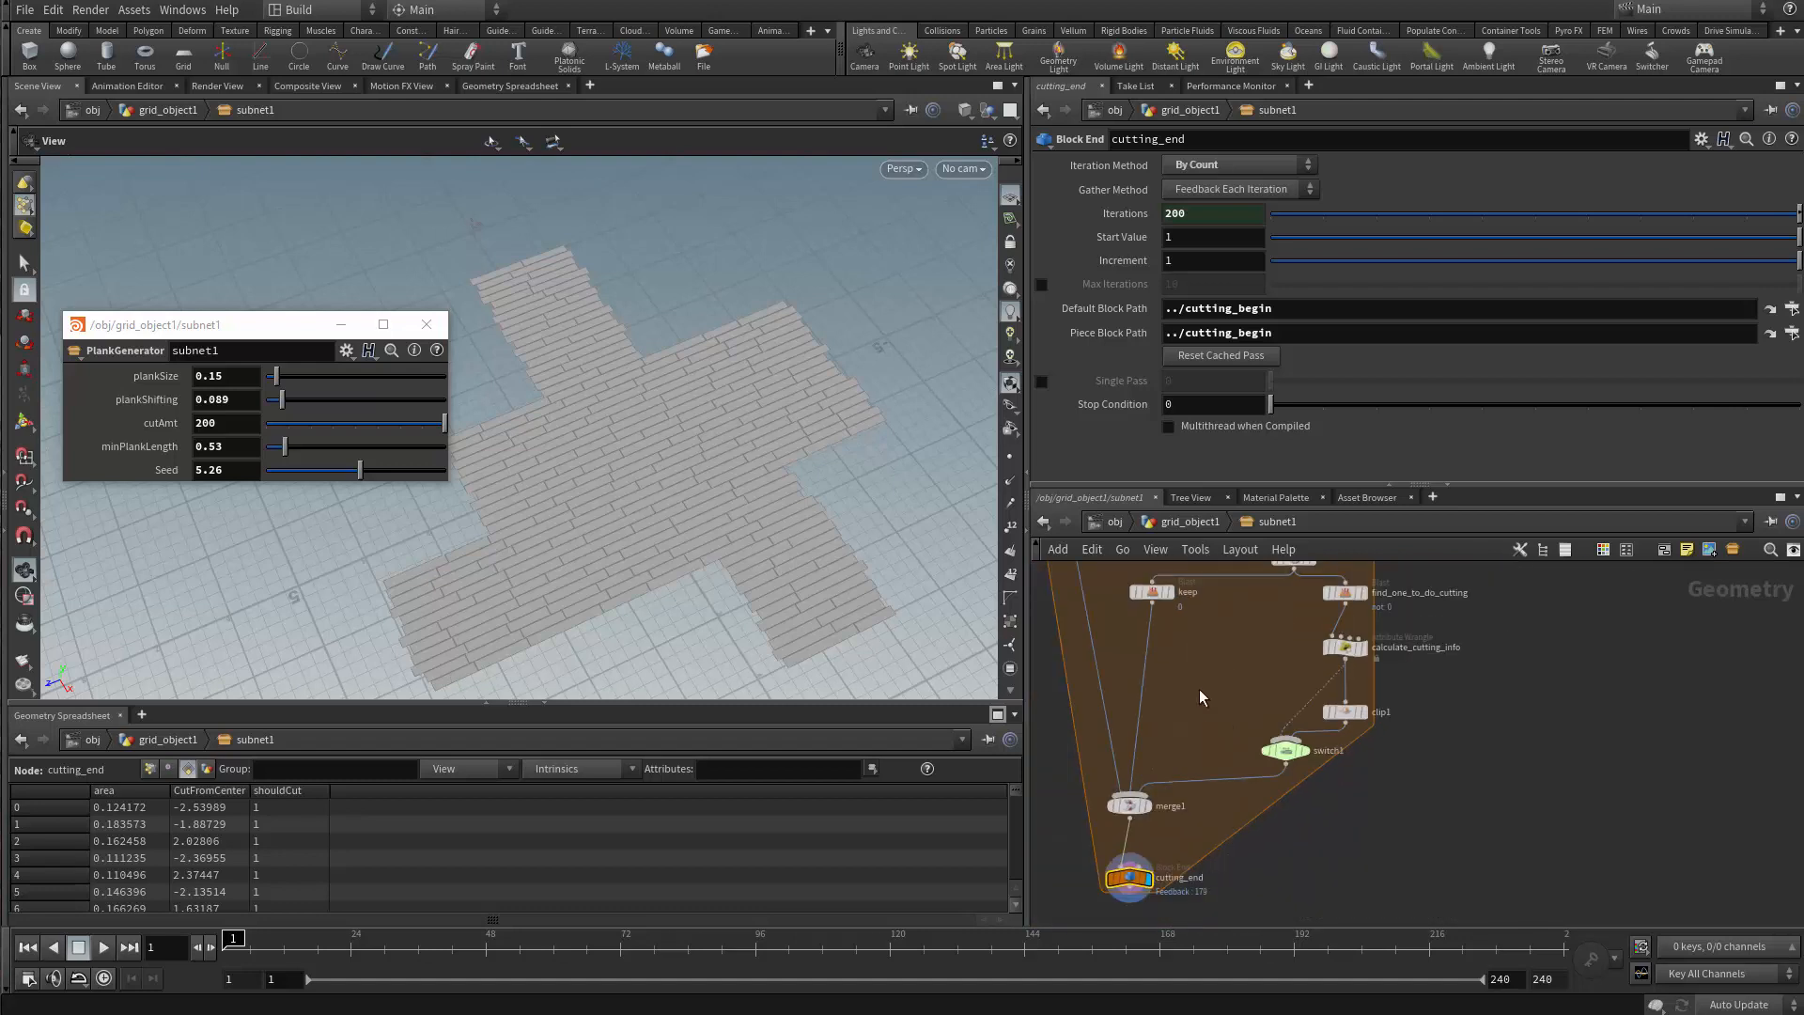
Review the cutting loop's network from cutting_begin to cutting_end and show the parameters of cutting_count
middle_click_drag(1199, 696, 1274, 801)
scroll(1274, 802, "down", 3)
scroll(1268, 761, "up", 3)
scroll(1261, 737, "down", 2)
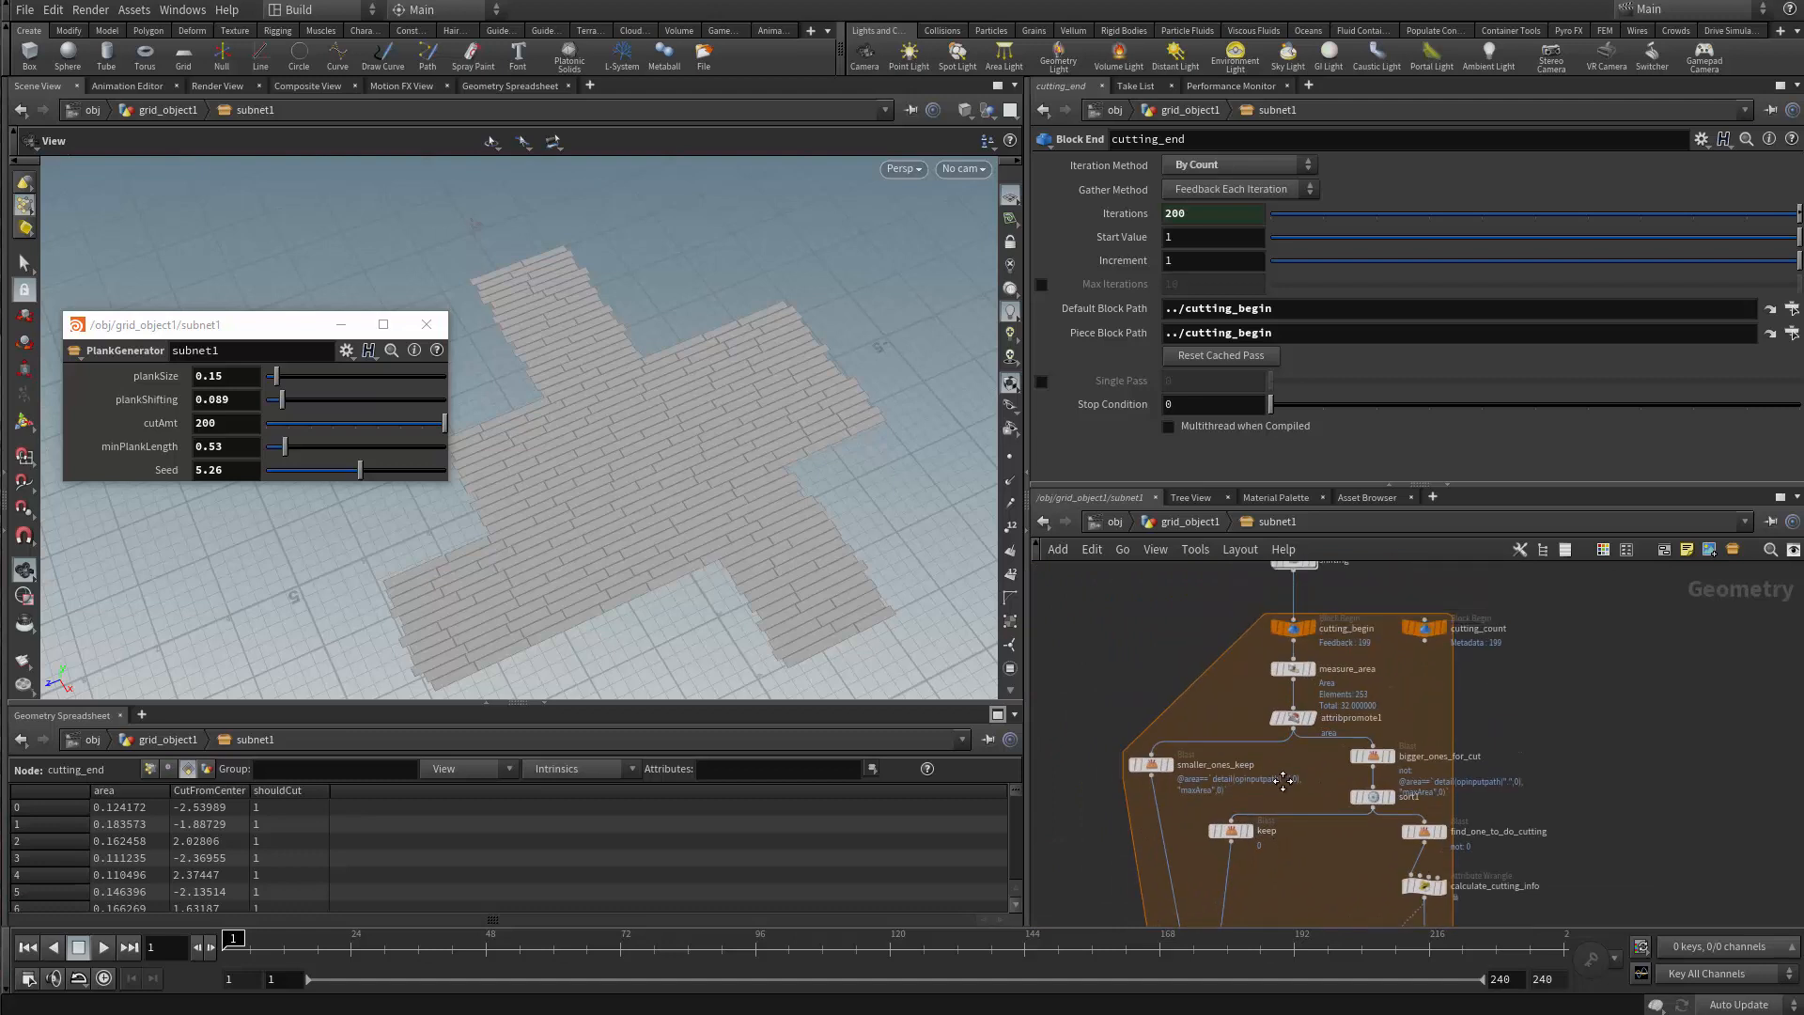
scroll(1212, 695, "down", 2)
left_click_drag(1153, 584, 1437, 797)
left_click(1542, 816)
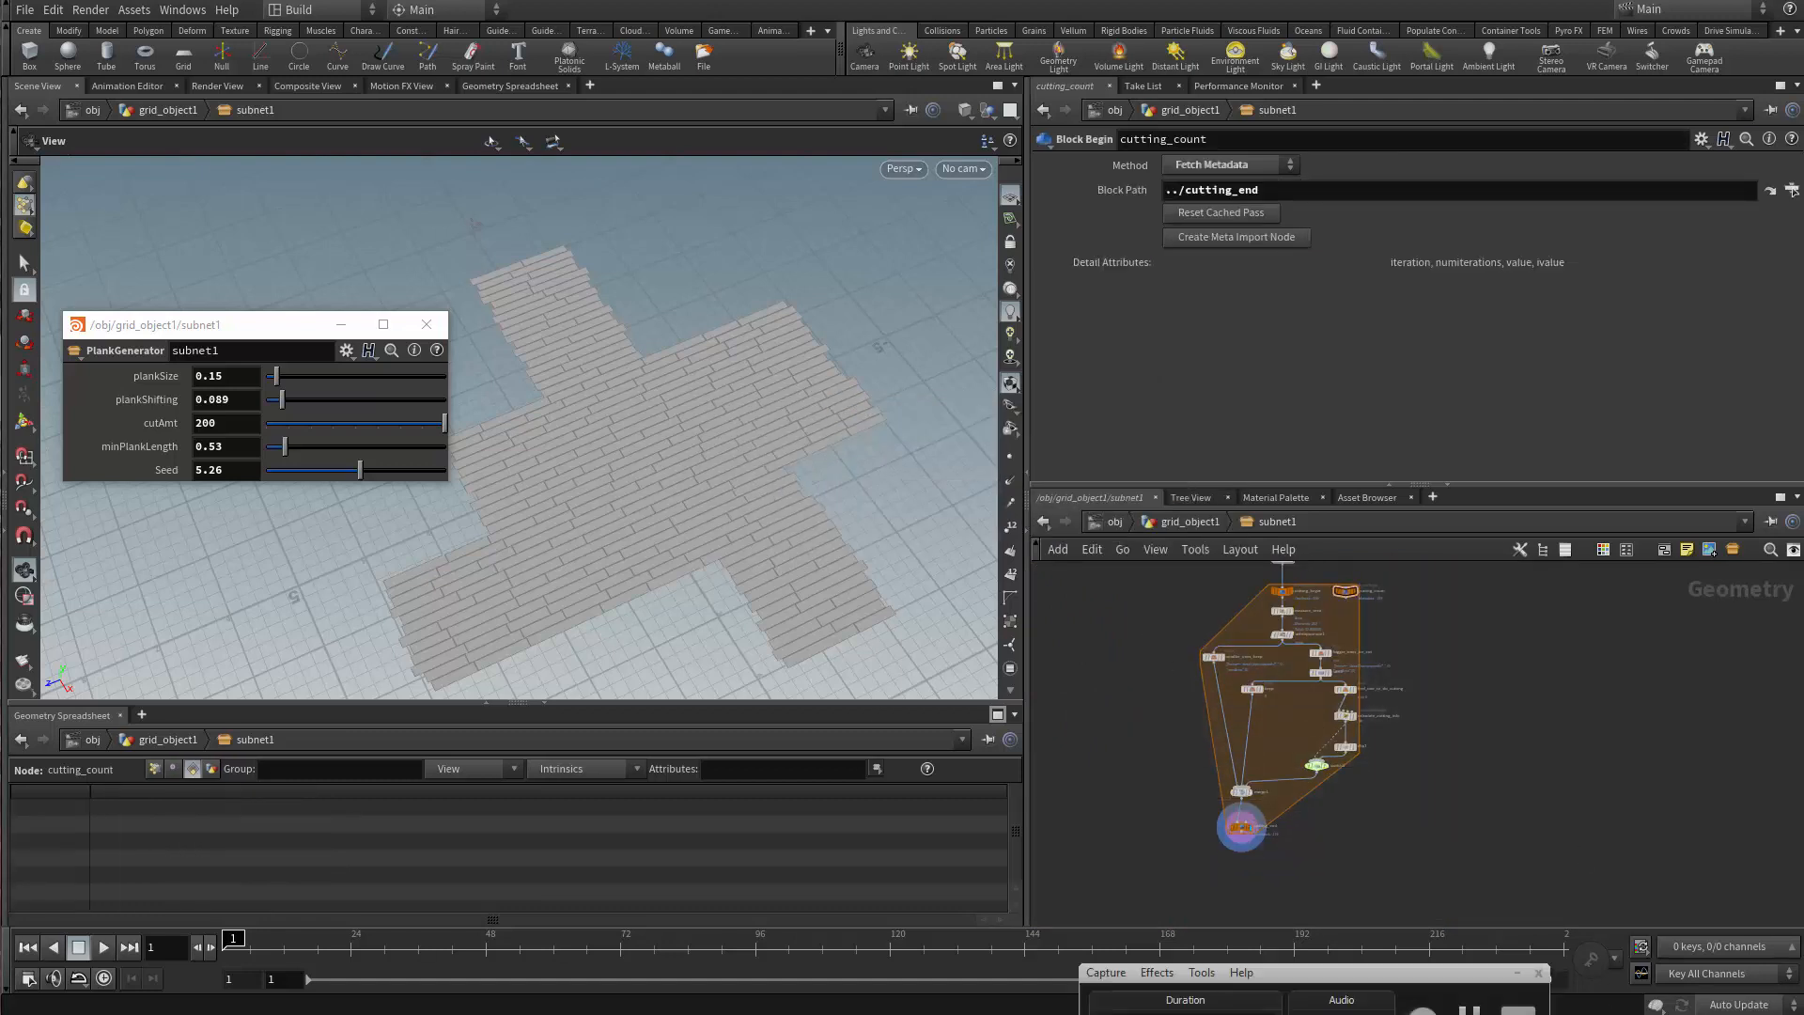
Examine the cut plank pattern from several angles and close up to check the plank lengths
left_click_drag(705, 516, 604, 457)
middle_click_drag(603, 457, 574, 432)
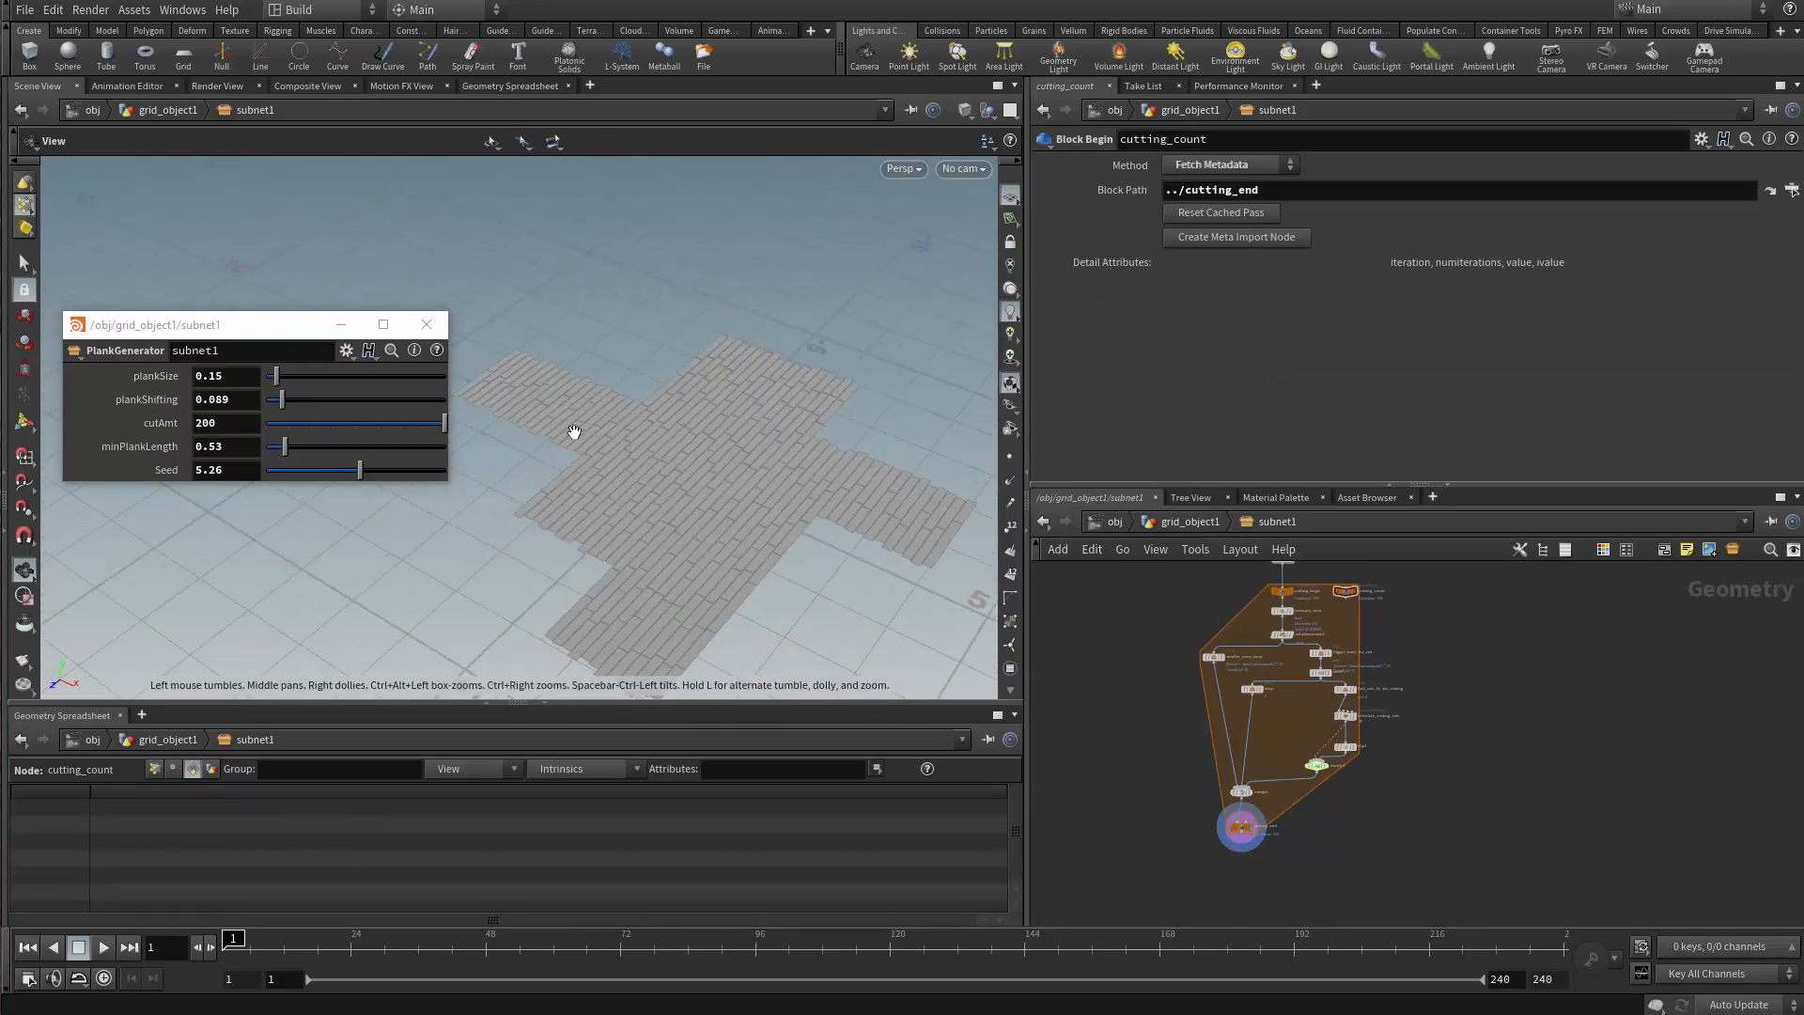
left_click_drag(564, 361, 615, 423)
middle_click_drag(615, 423, 653, 357)
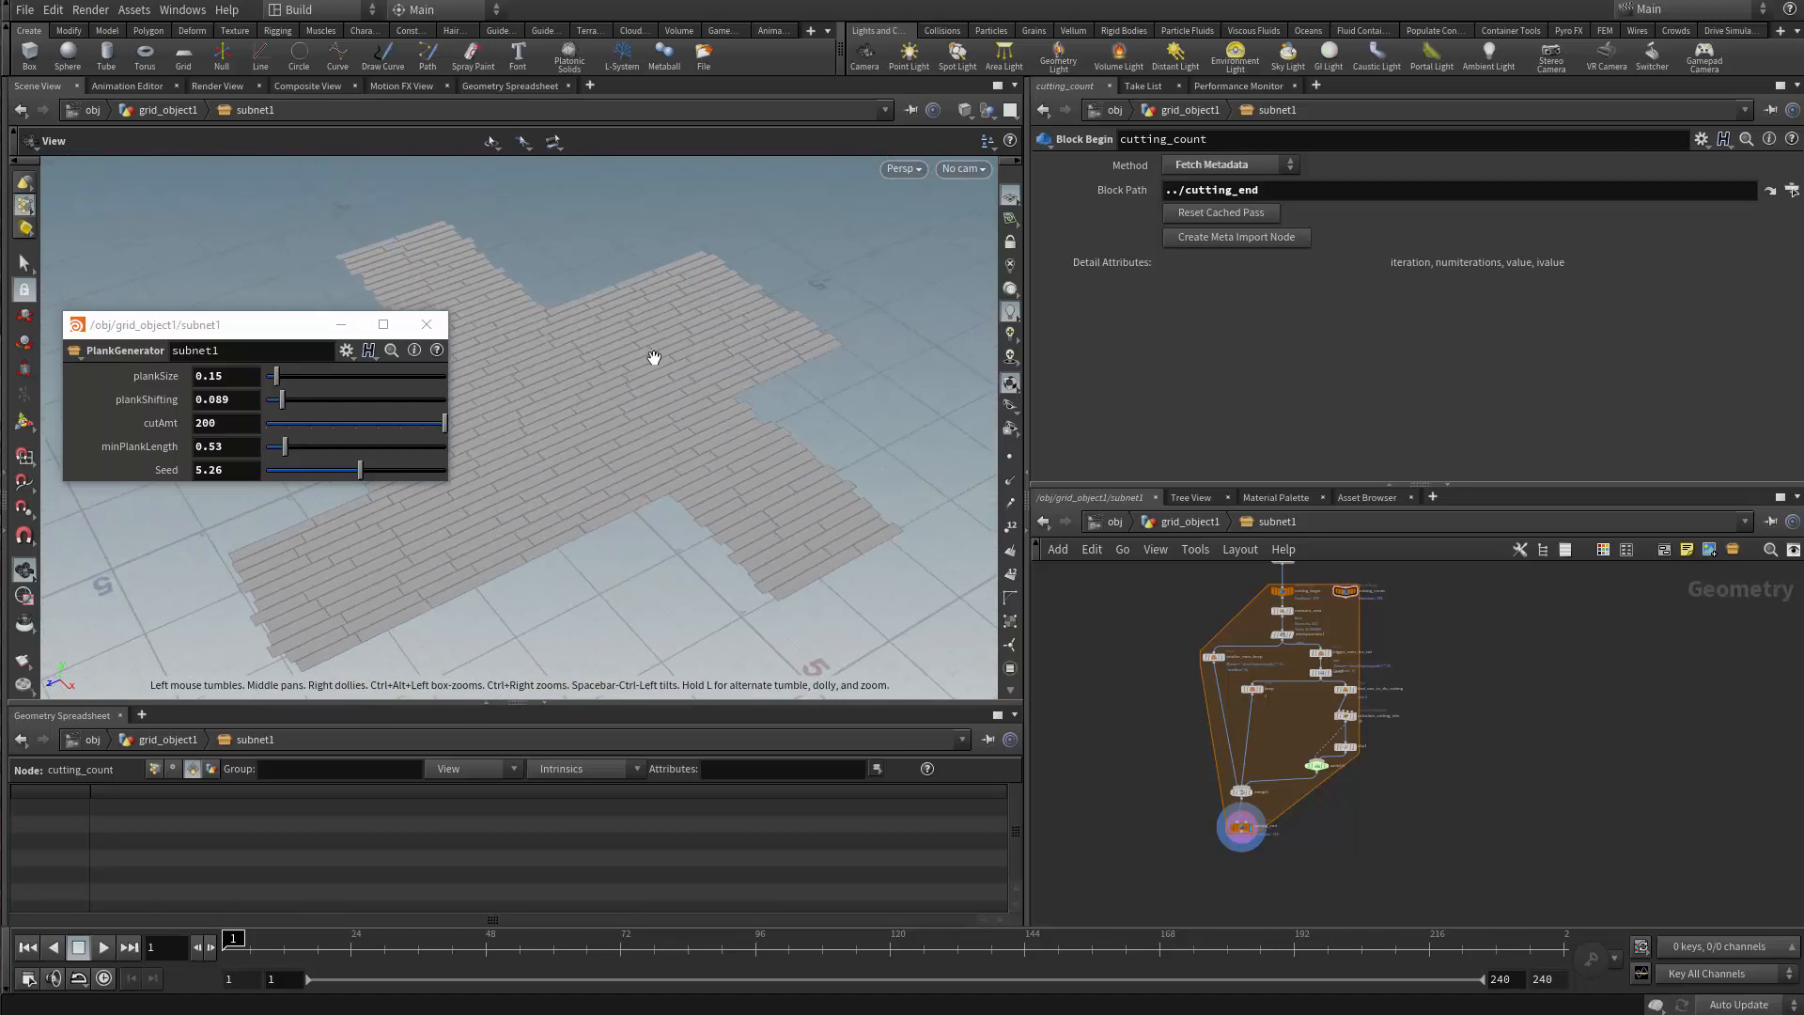
mouse_move(682, 479)
left_mouse_down()
mouse_move(719, 483)
mouse_move(752, 641)
mouse_move(688, 476)
left_mouse_up()
middle_click_drag(688, 475, 799, 480)
mouse_move(799, 480)
left_mouse_down()
mouse_move(810, 602)
mouse_move(814, 504)
mouse_move(736, 407)
mouse_move(775, 495)
left_mouse_up()
right_click_drag(776, 495, 729, 495)
left_click_drag(729, 495, 681, 419)
left_click_drag(765, 376, 583, 491)
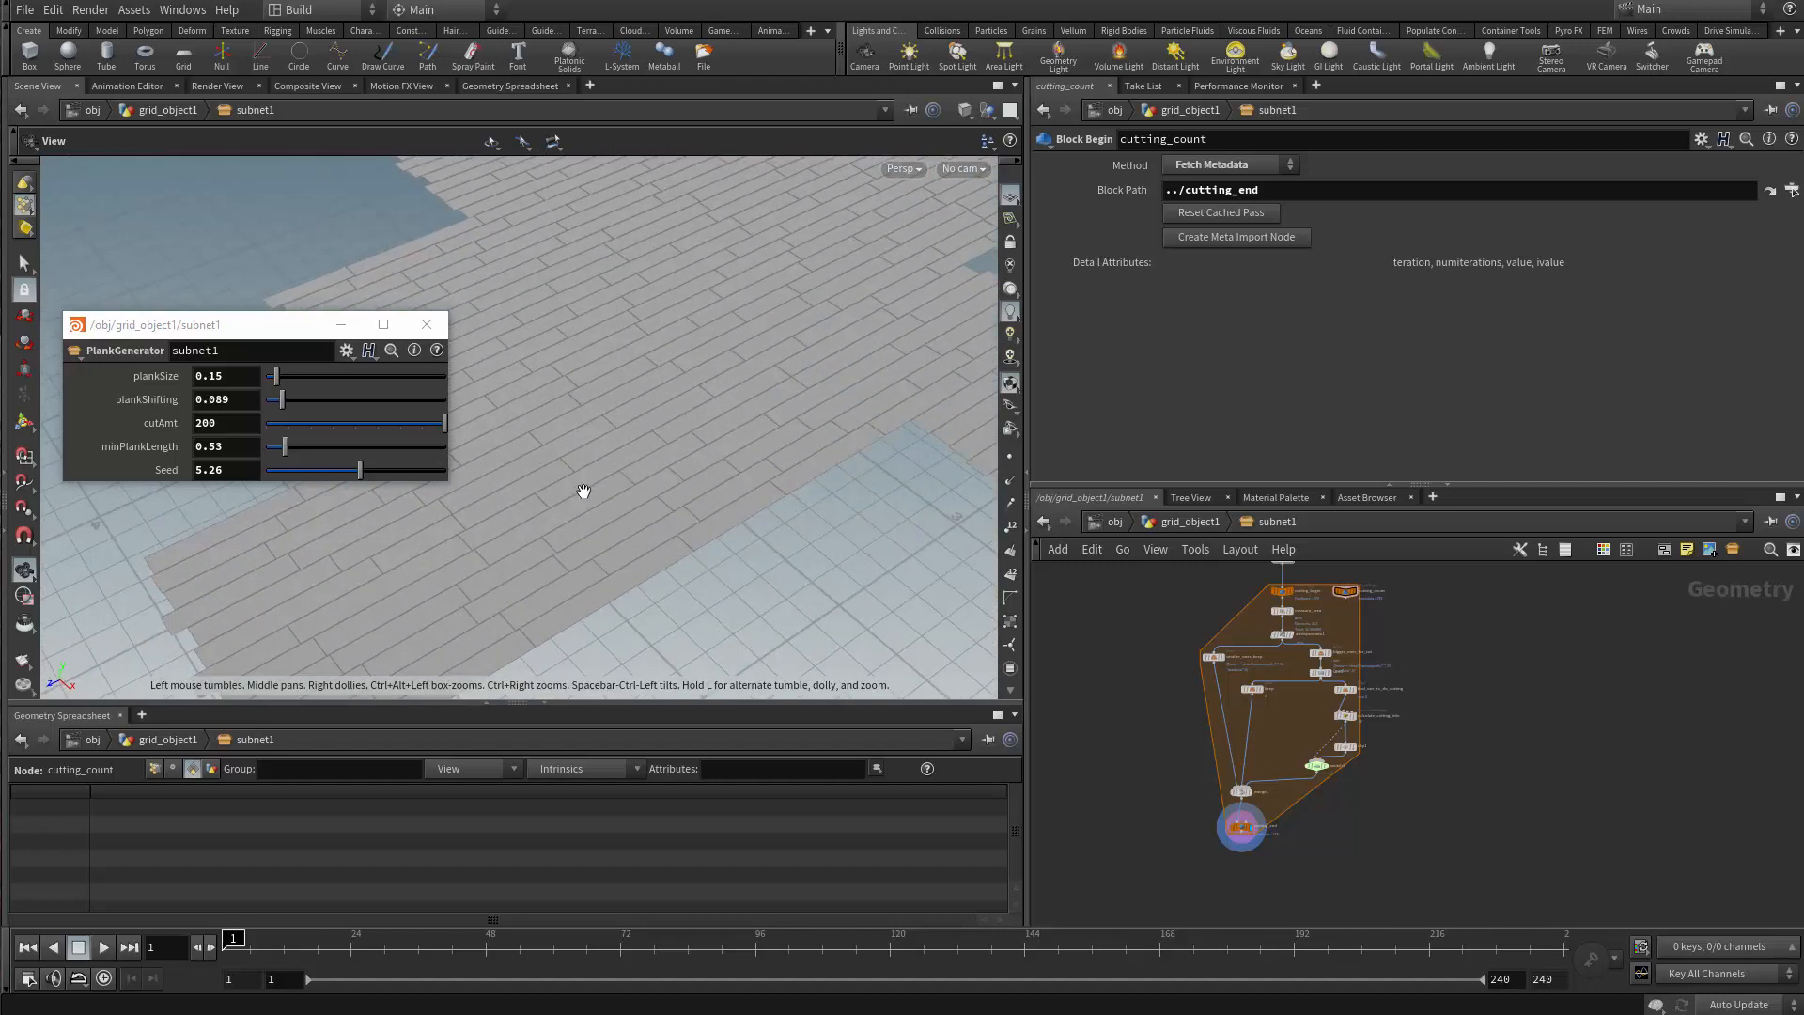